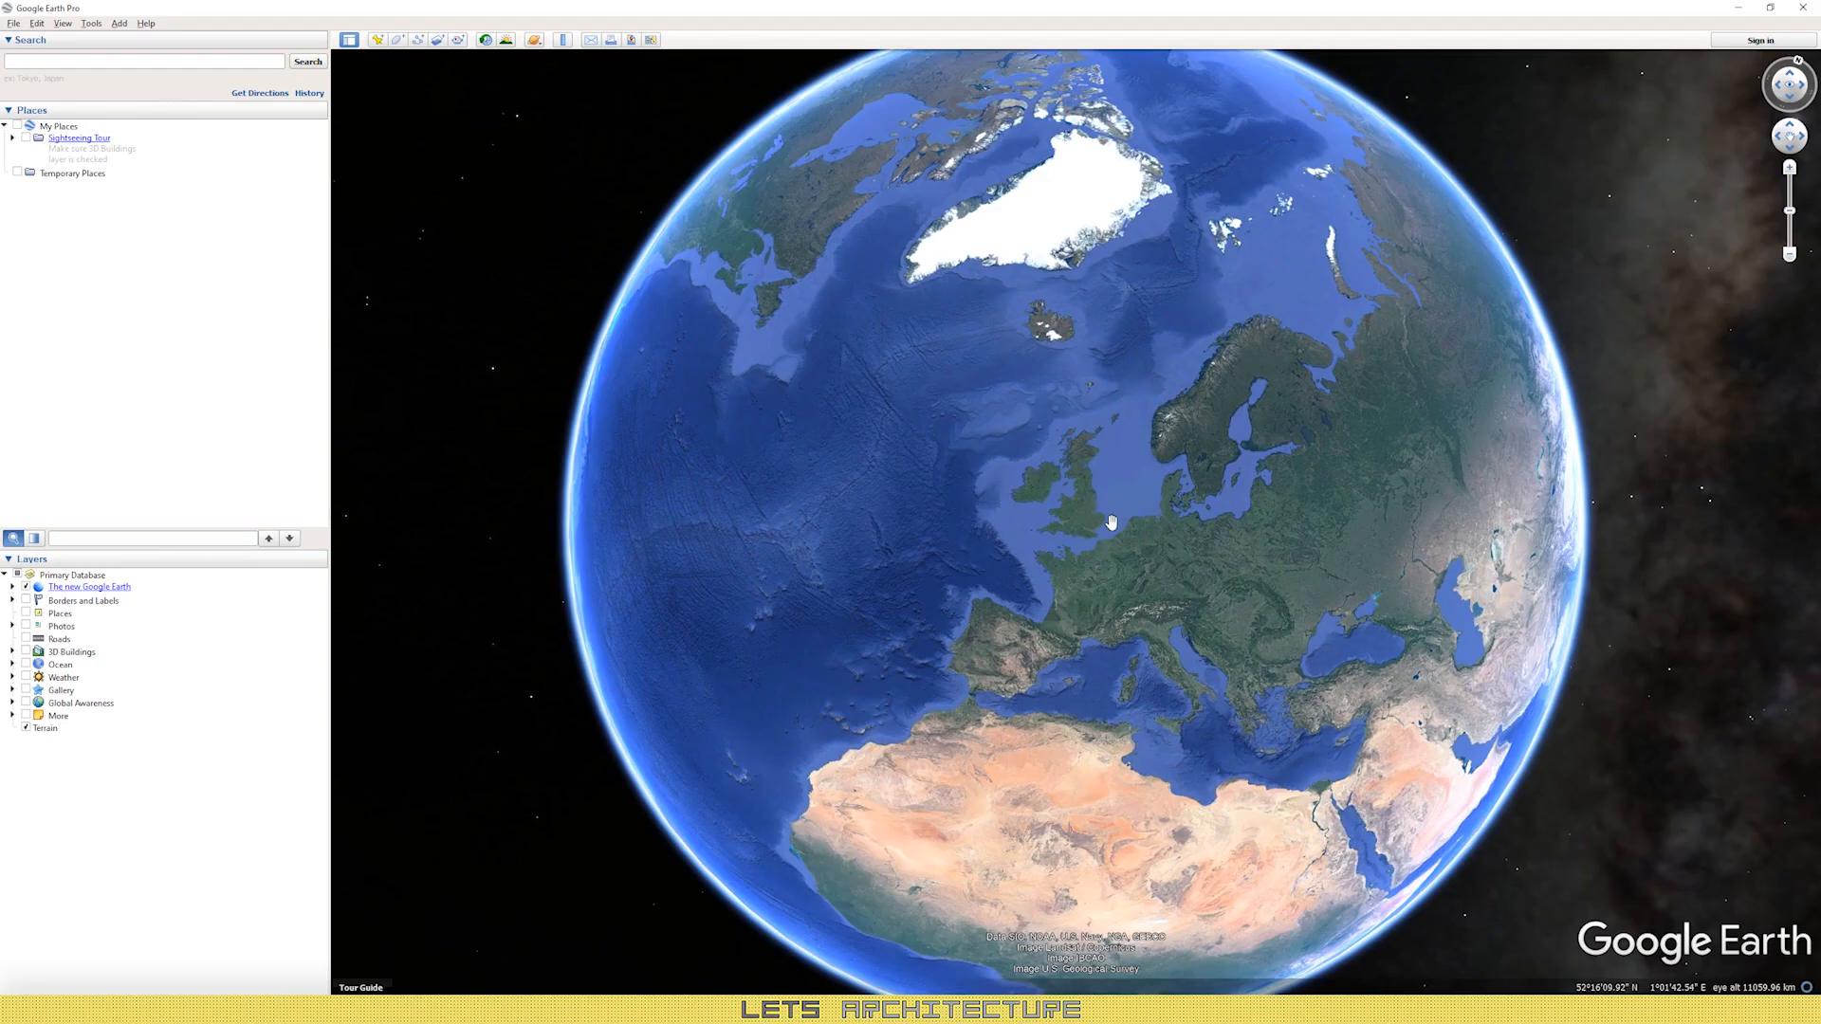
# Step: Search for London and fly to it
pyautogui.moveTo(1172, 544); pyautogui.dragTo(1222, 478)
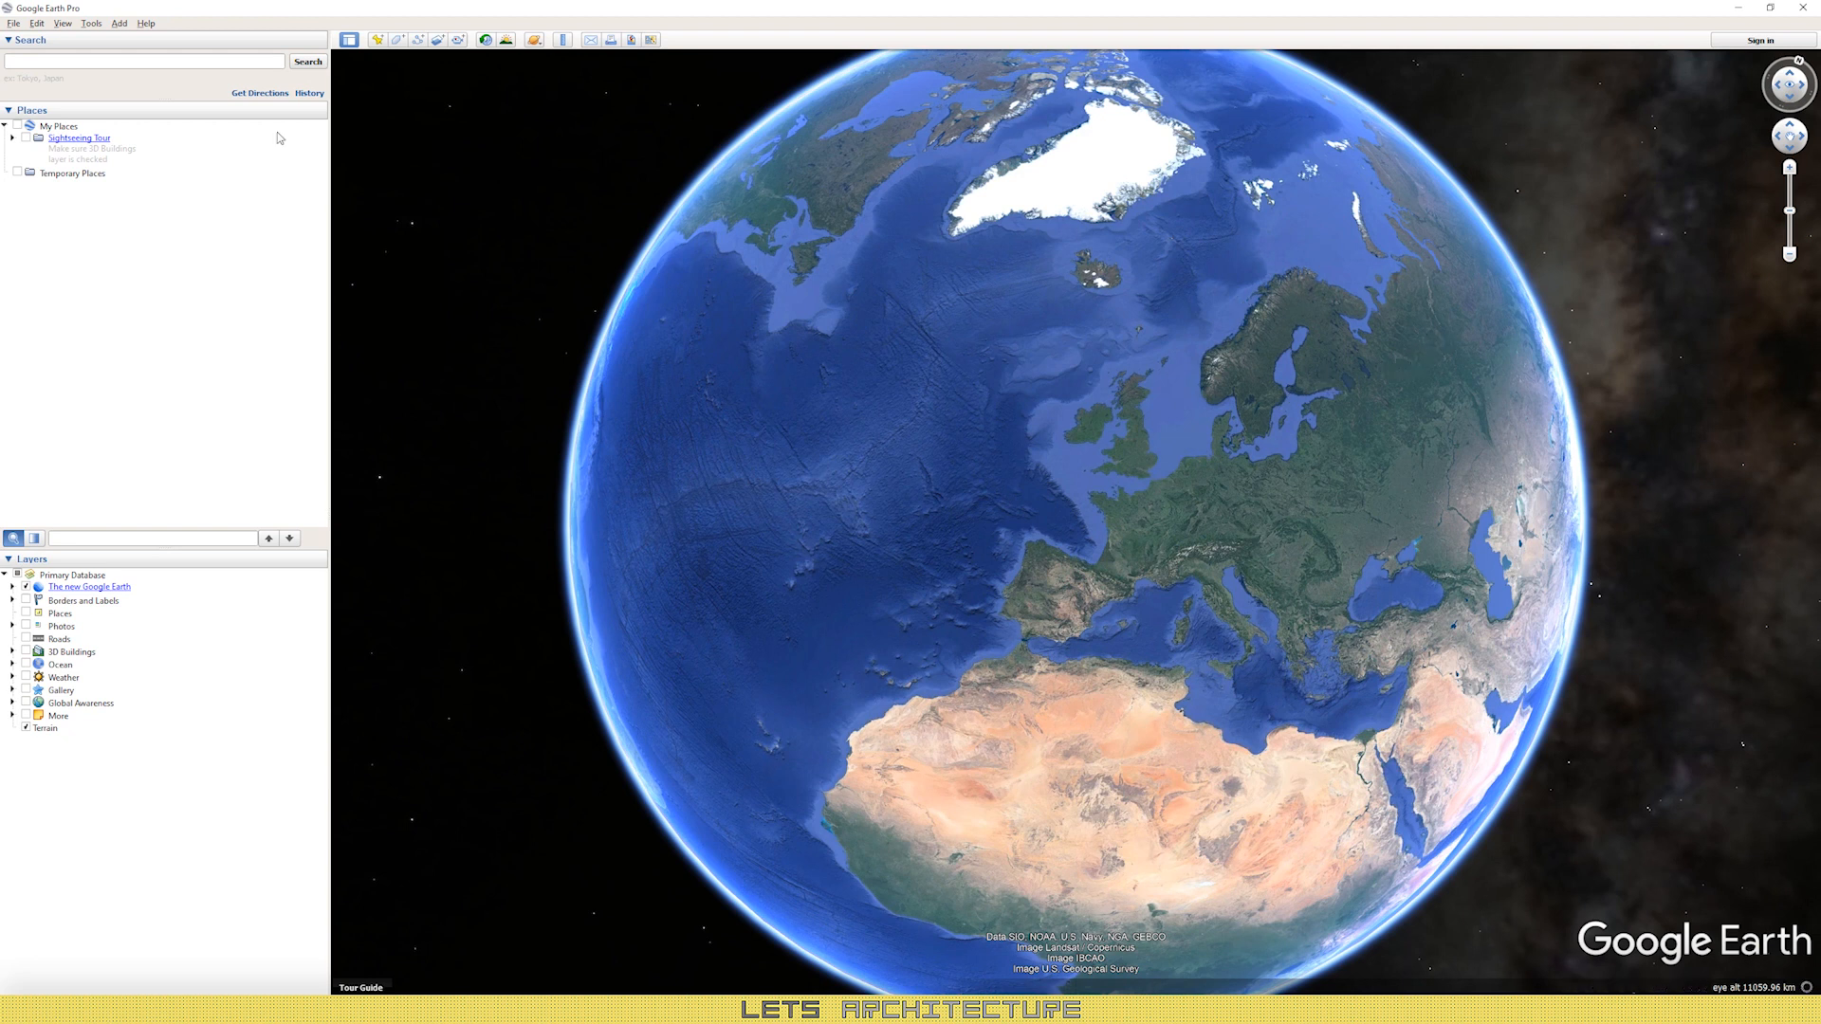
pyautogui.click(151, 61)
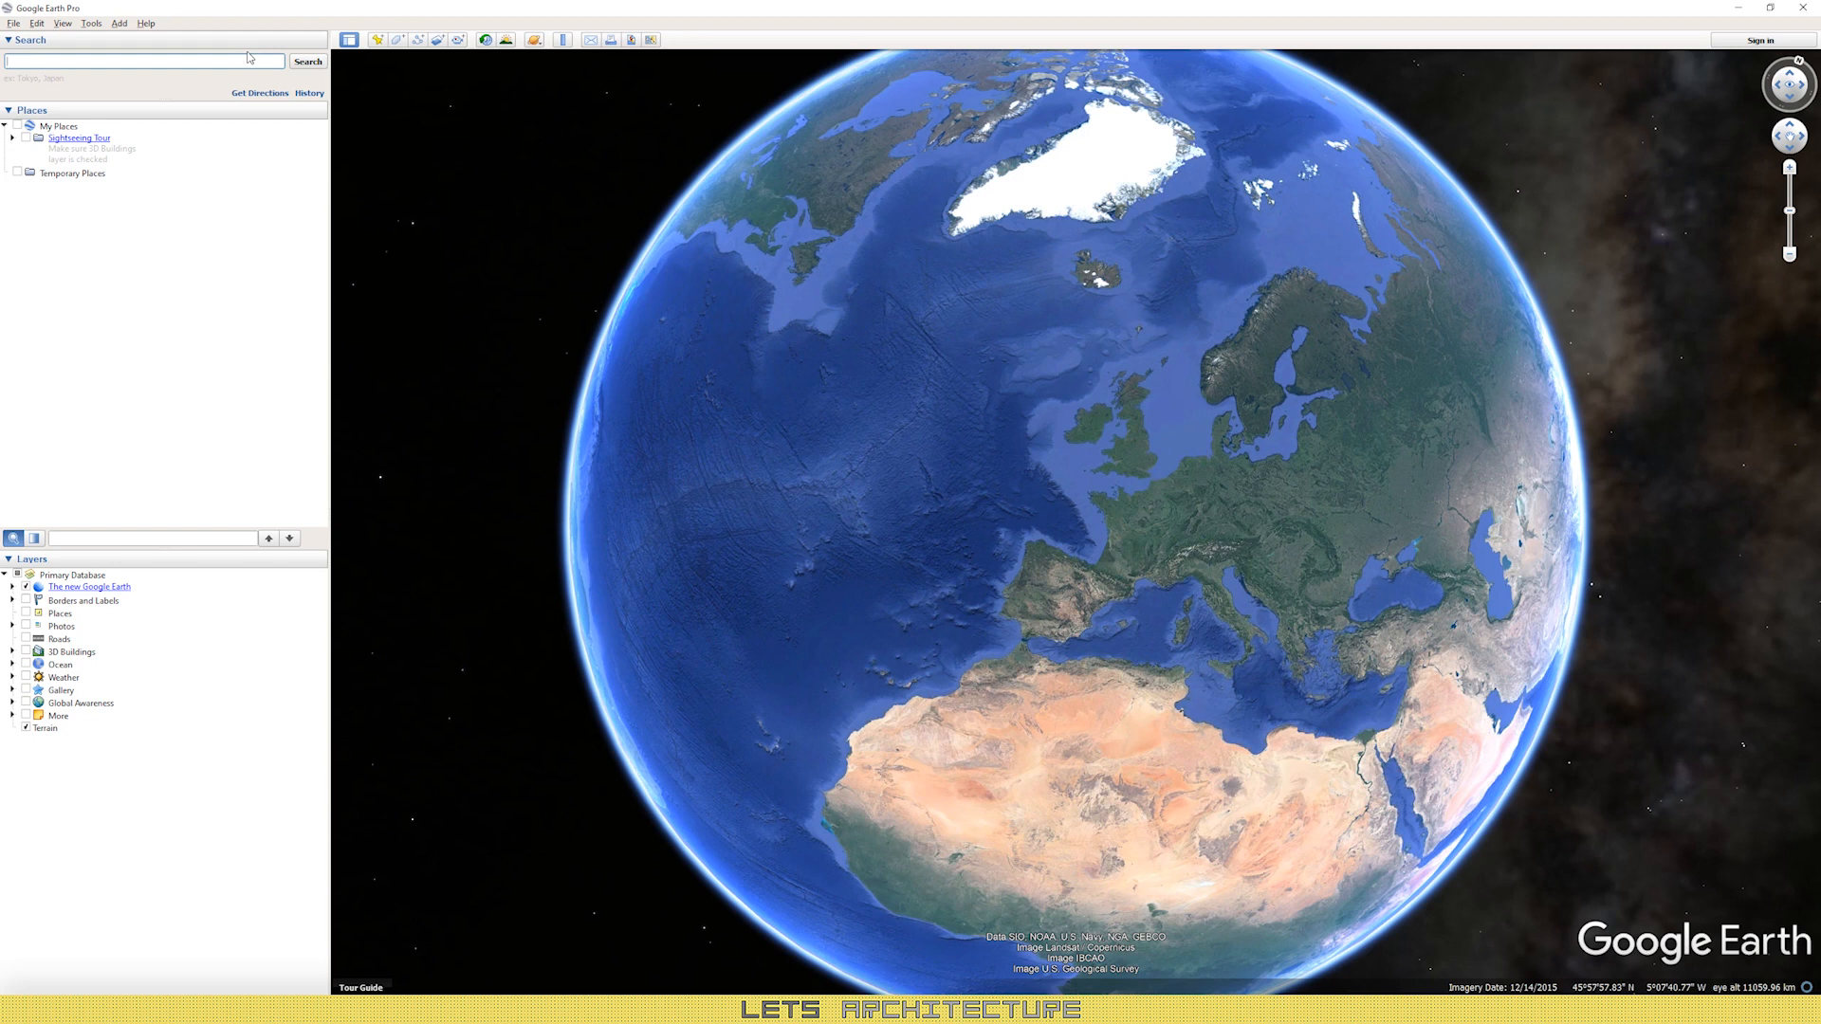
pyautogui.write('london')
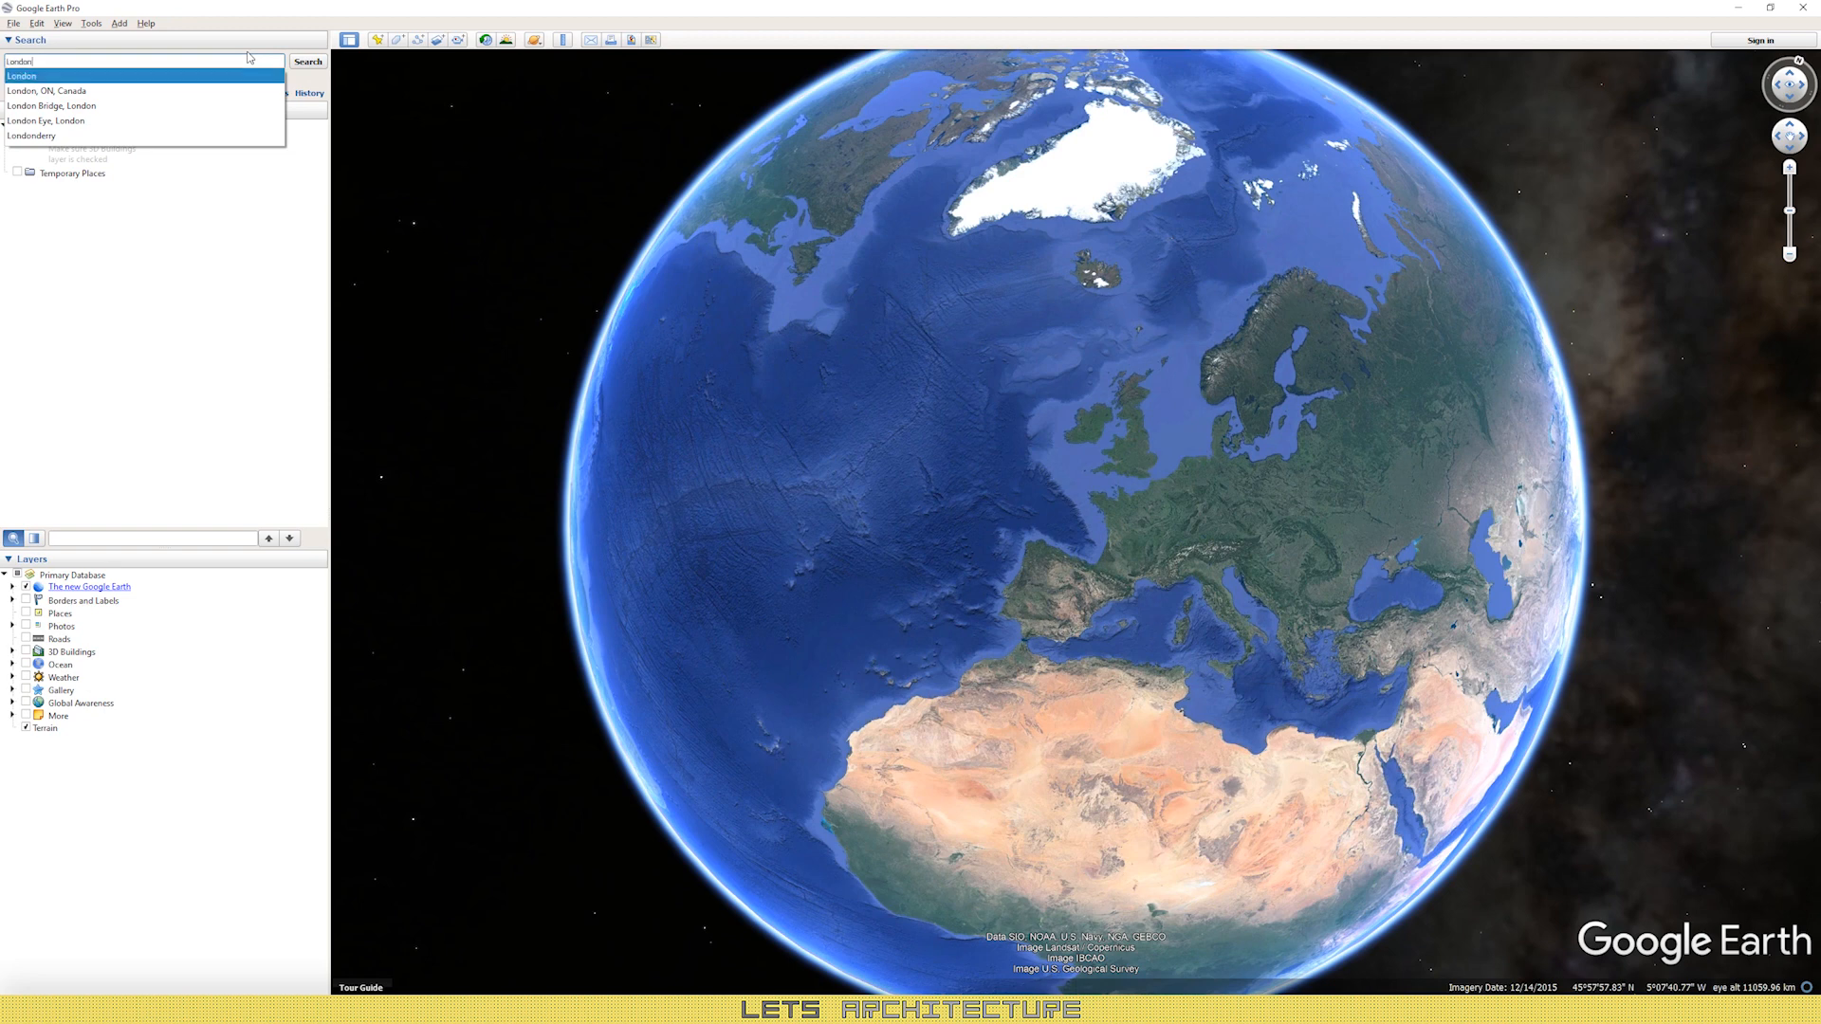
pyautogui.press('Return')
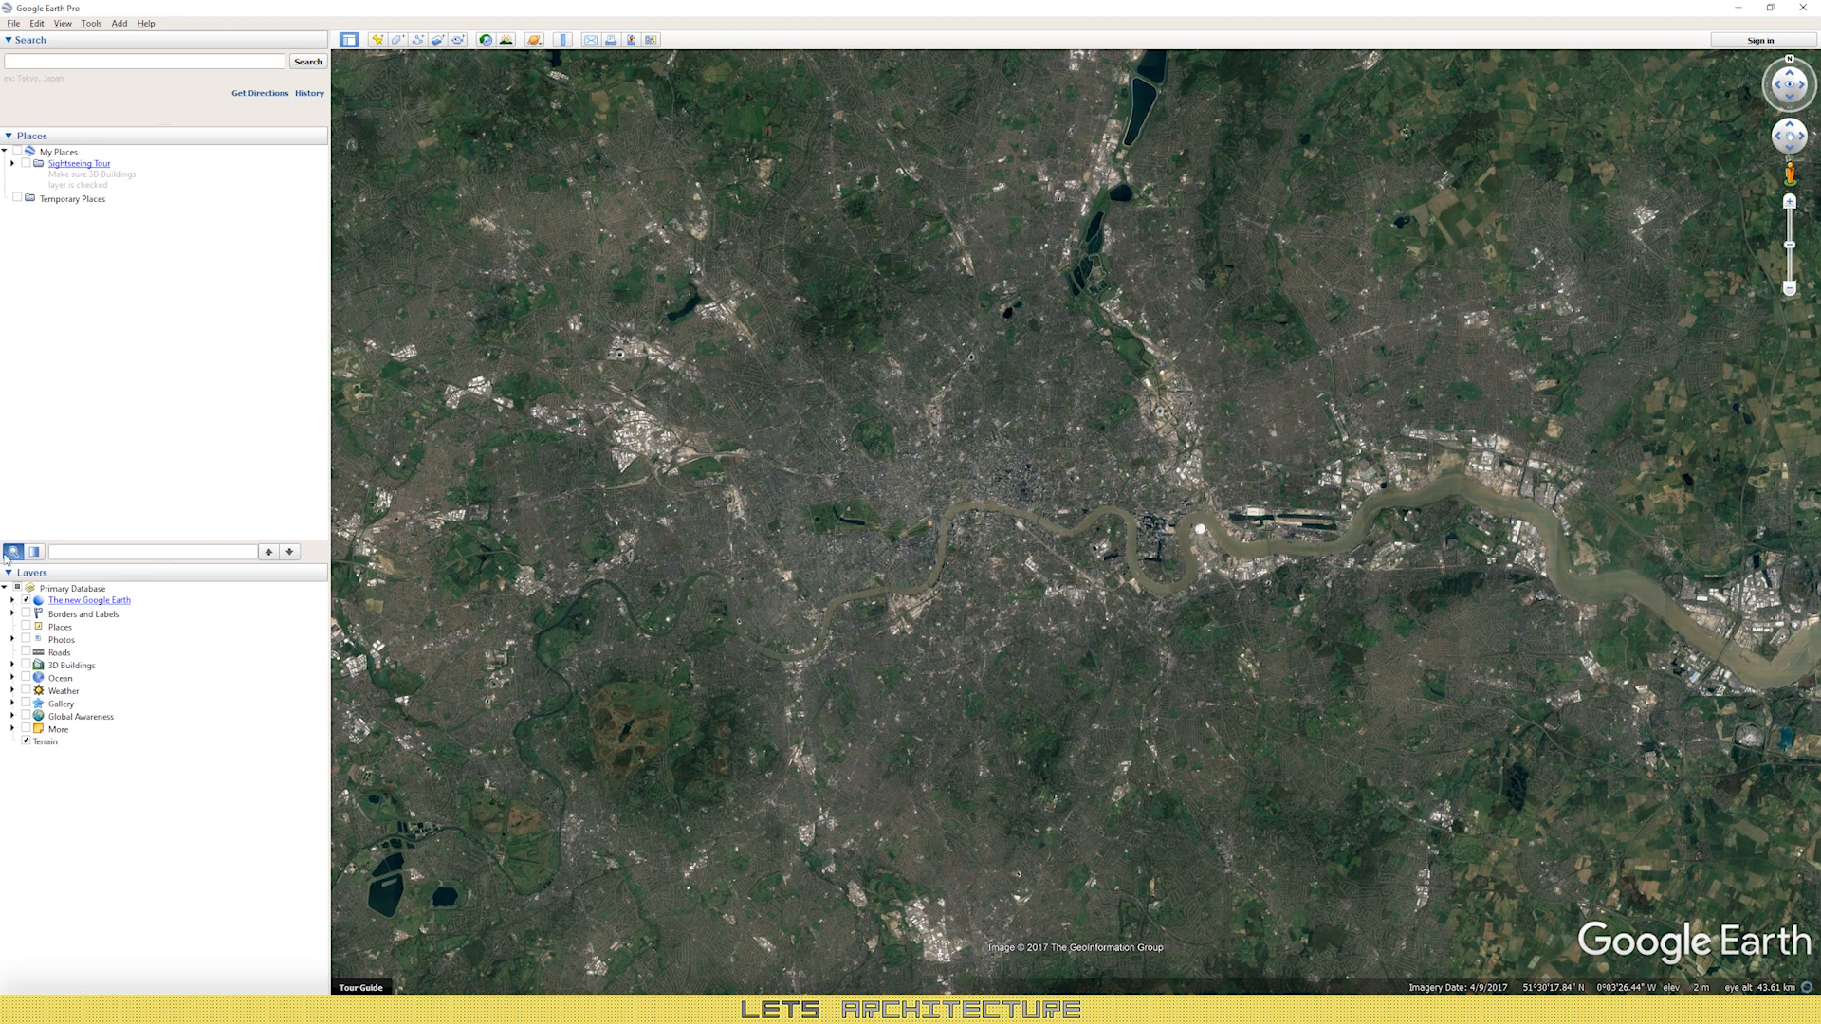
# Step: Enlarge the layer list and show the Roads and the Borders and Labels layers over London
pyautogui.moveTo(50, 558); pyautogui.dragTo(46, 237)
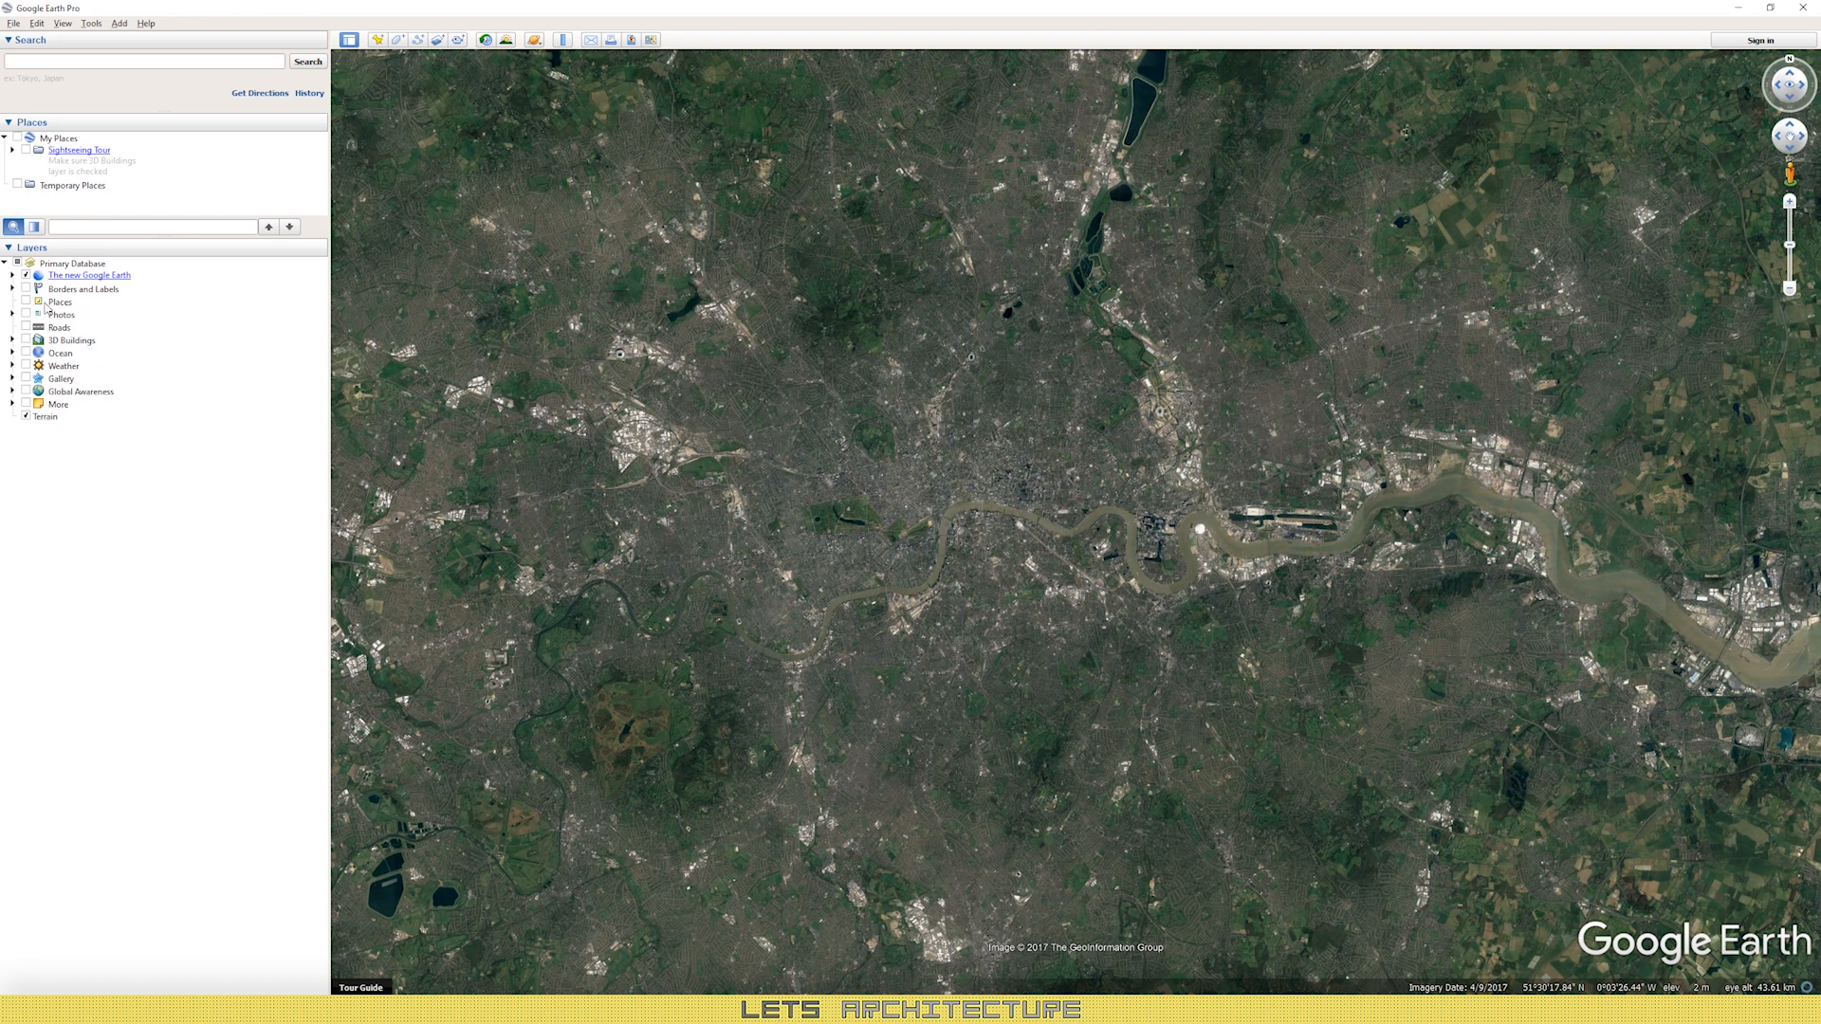
pyautogui.click(26, 328)
pyautogui.click(26, 288)
pyautogui.moveTo(1103, 488); pyautogui.dragTo(892, 500)
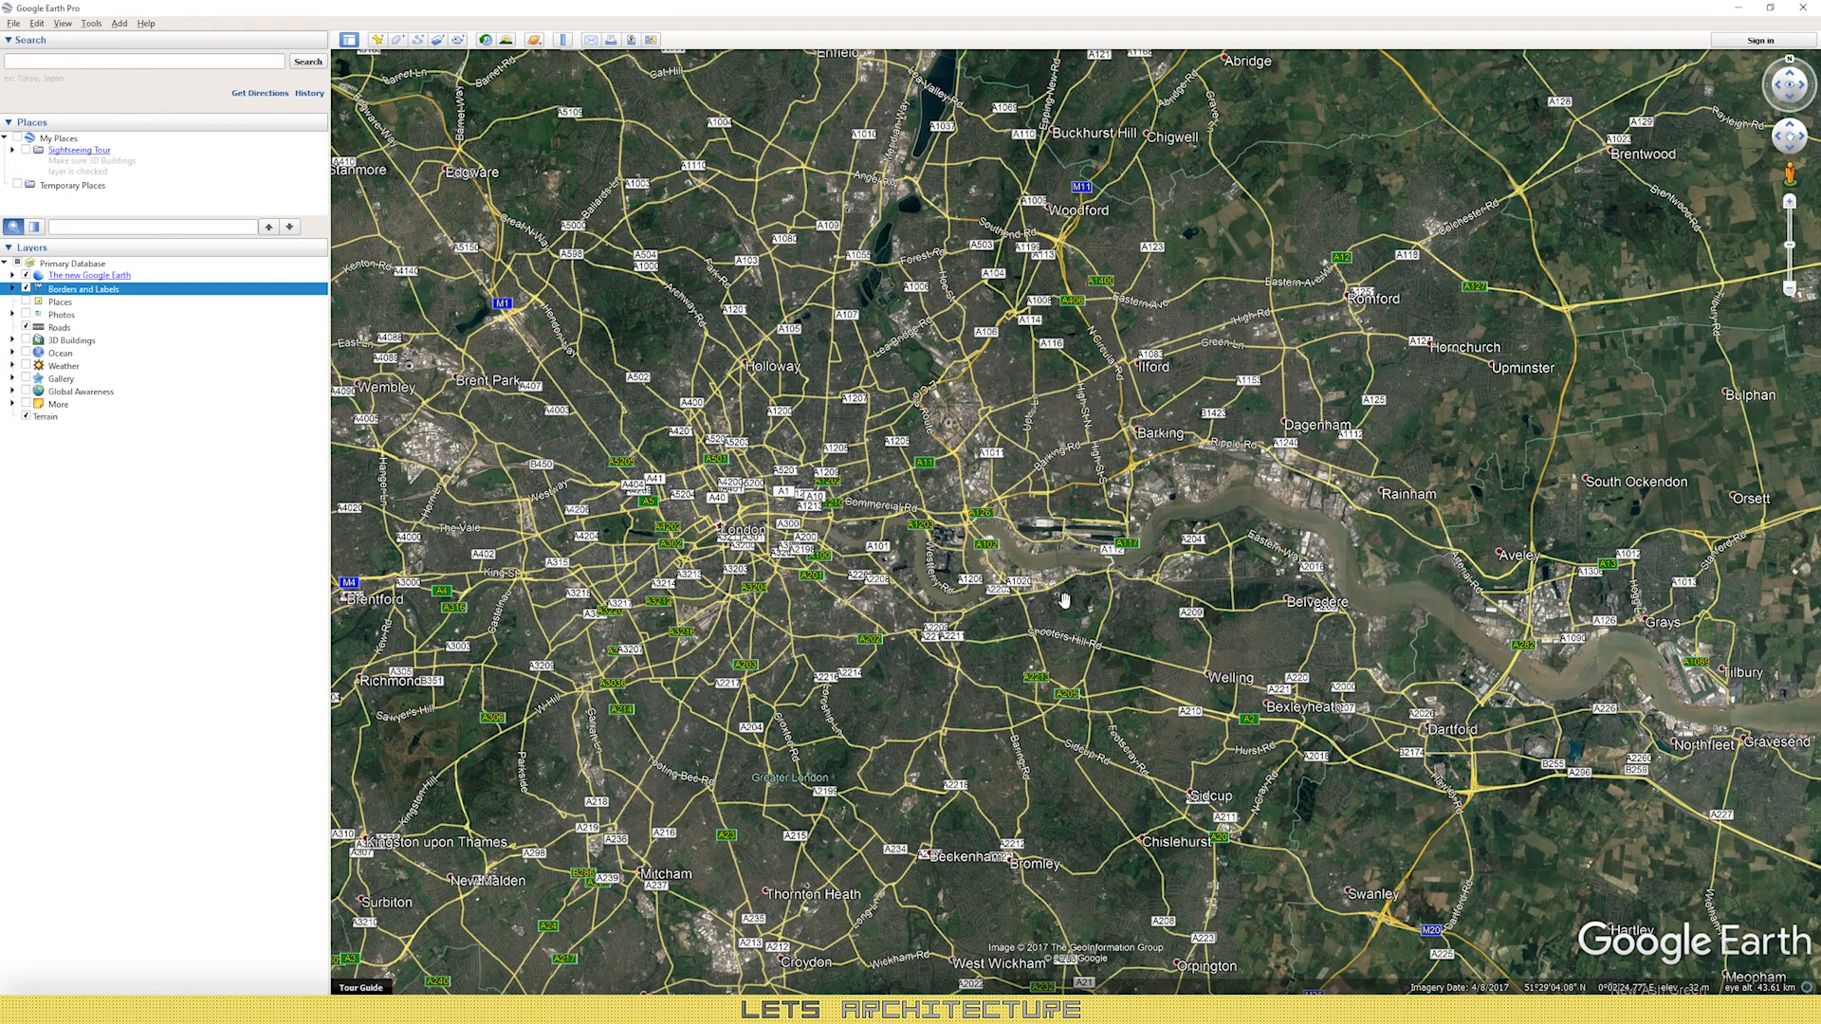
pyautogui.moveTo(1064, 601); pyautogui.dragTo(1200, 625)
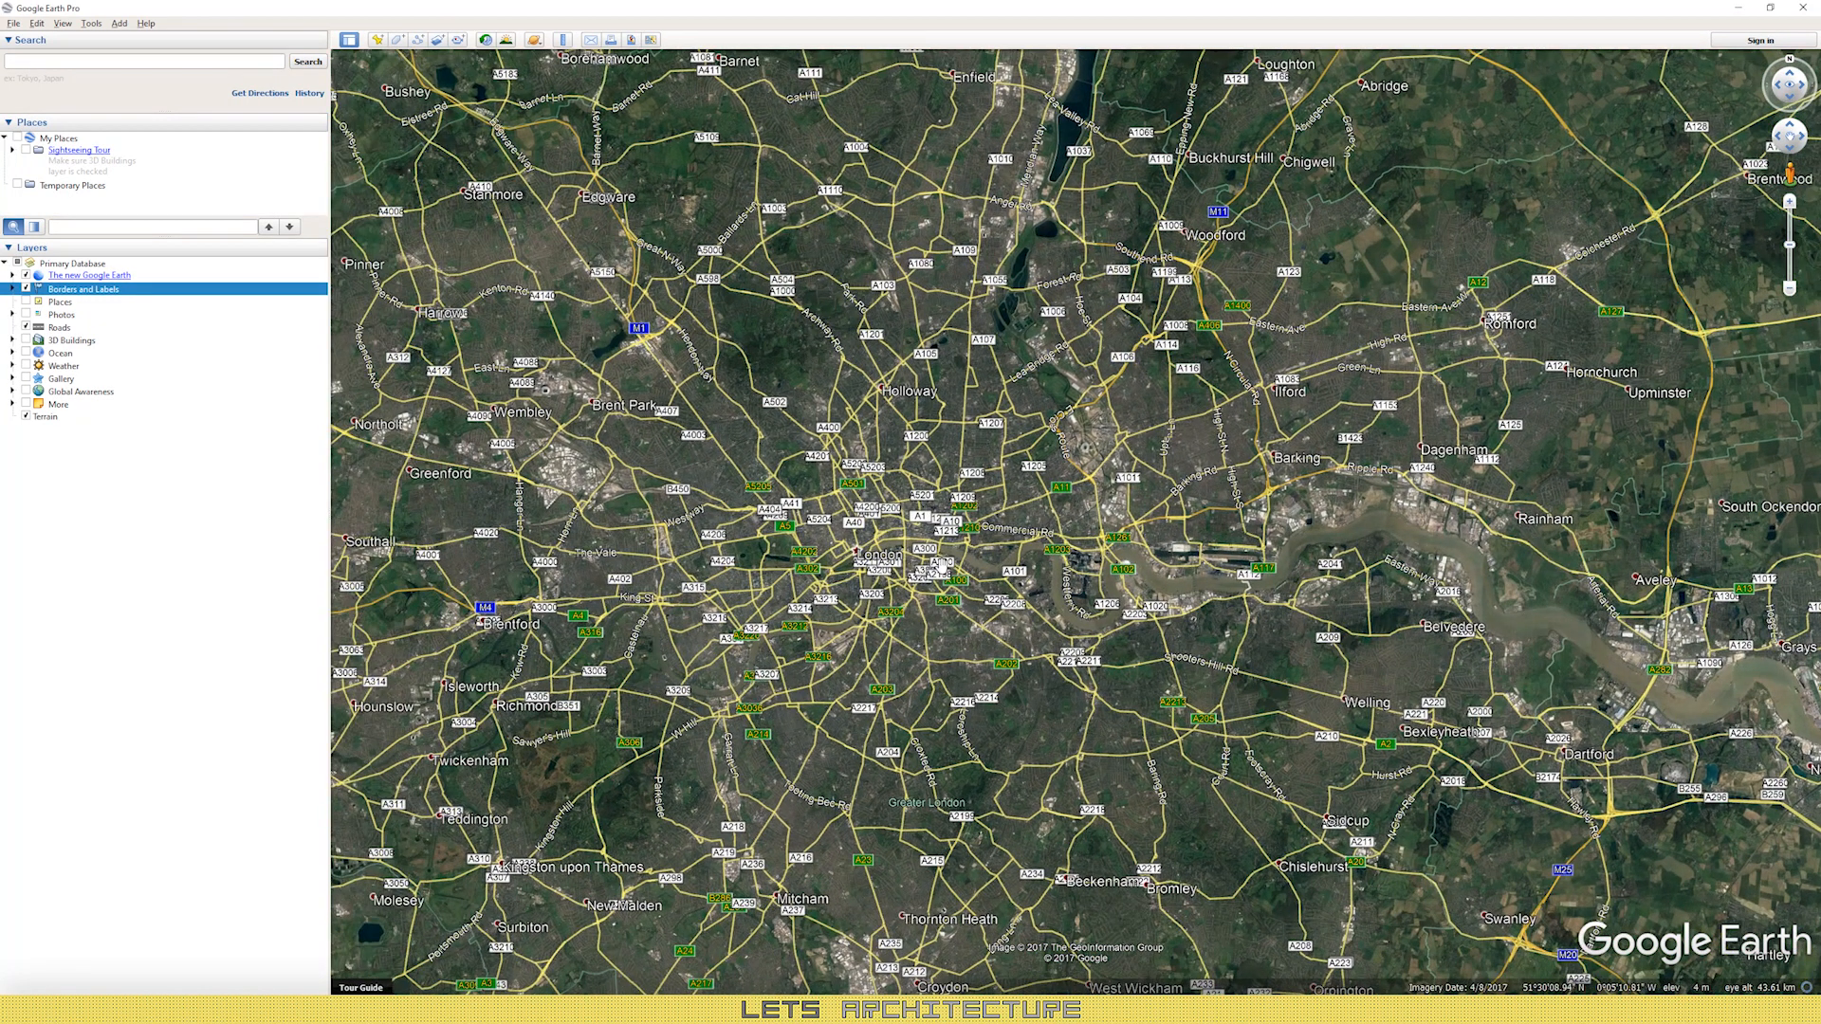
# Step: Zoom in to the Rotherhithe riverside and turn on the Terrain and 3D Buildings layers
pyautogui.scroll(10, 947, 559)
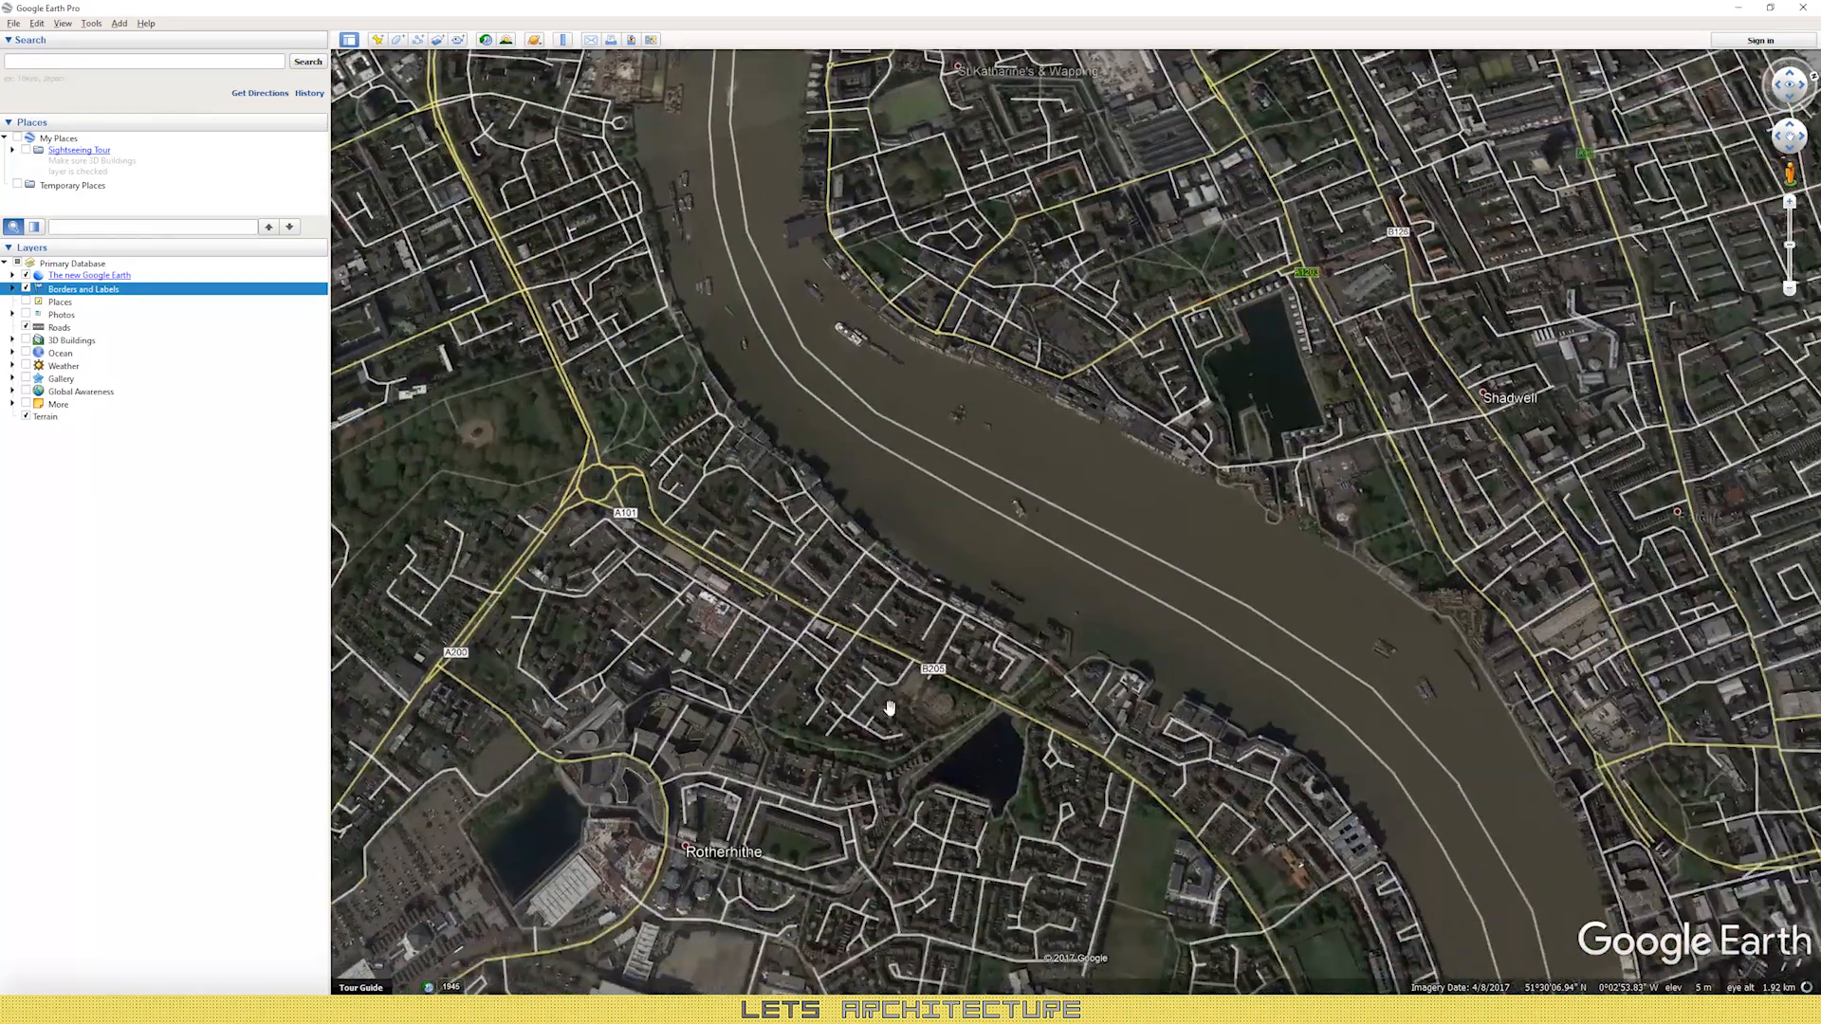
pyautogui.scroll(3, 823, 607)
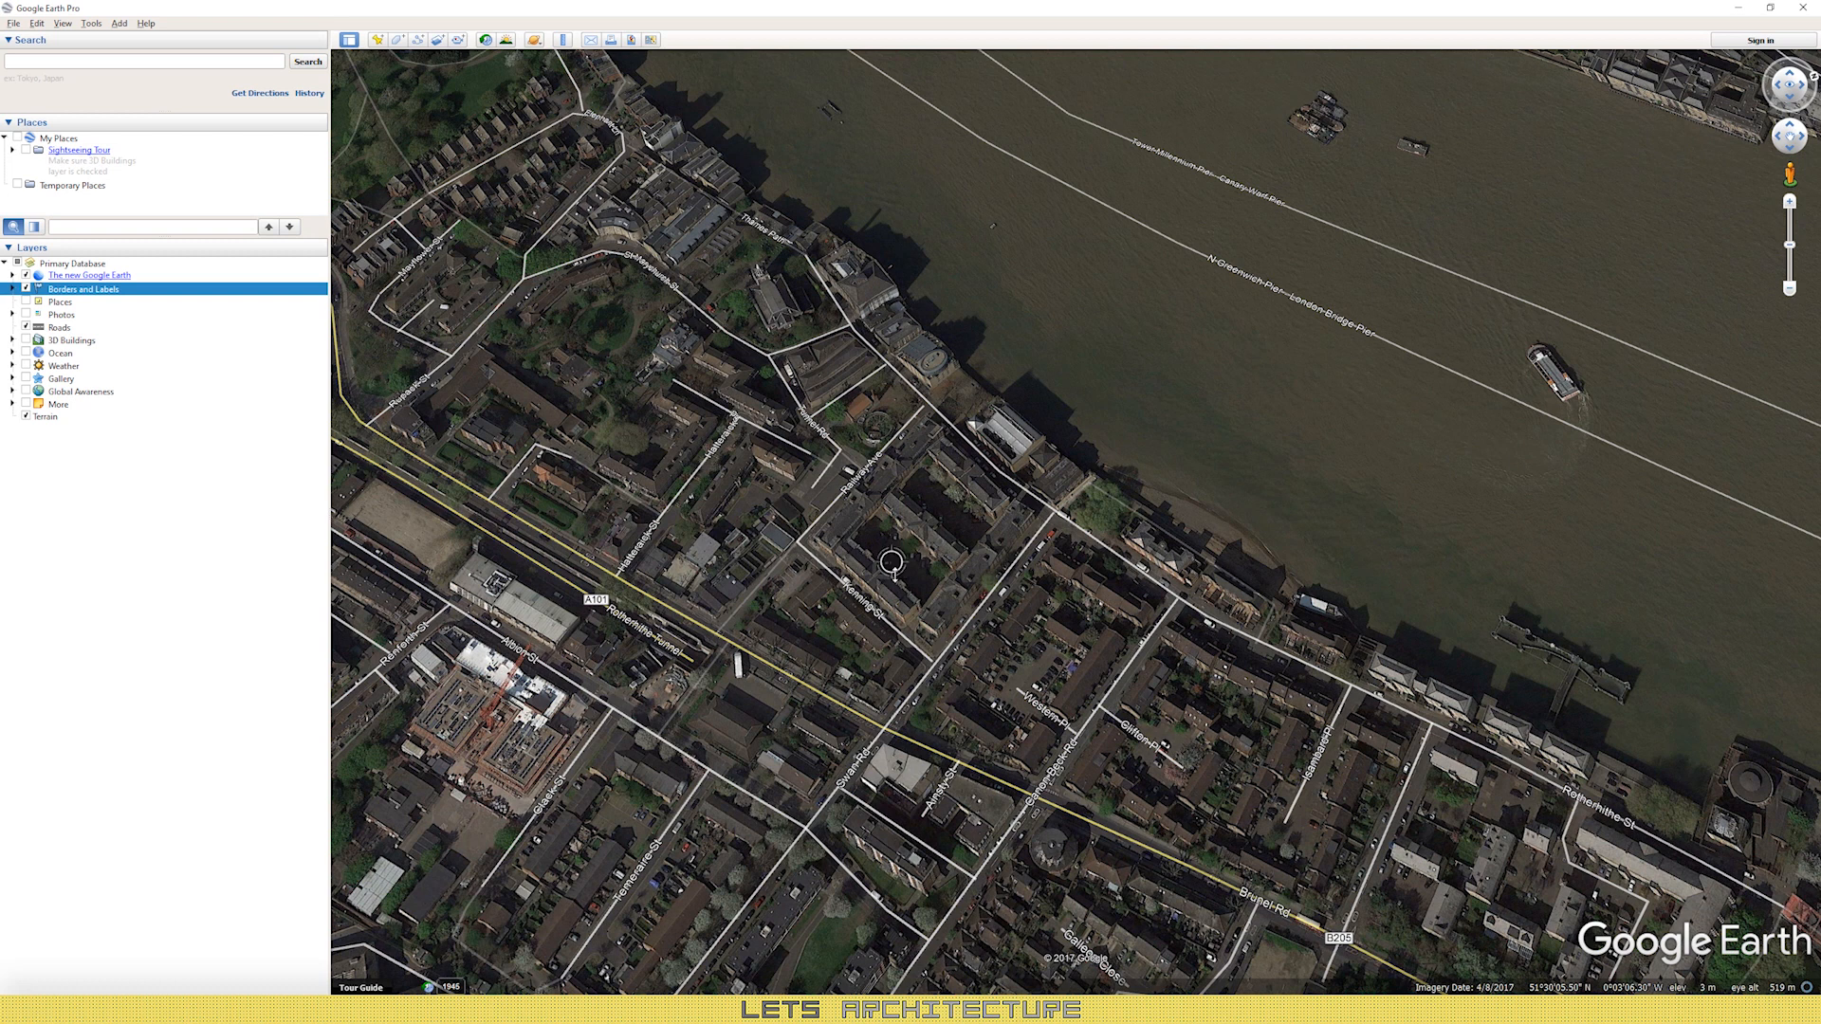
pyautogui.scroll(2, 886, 564)
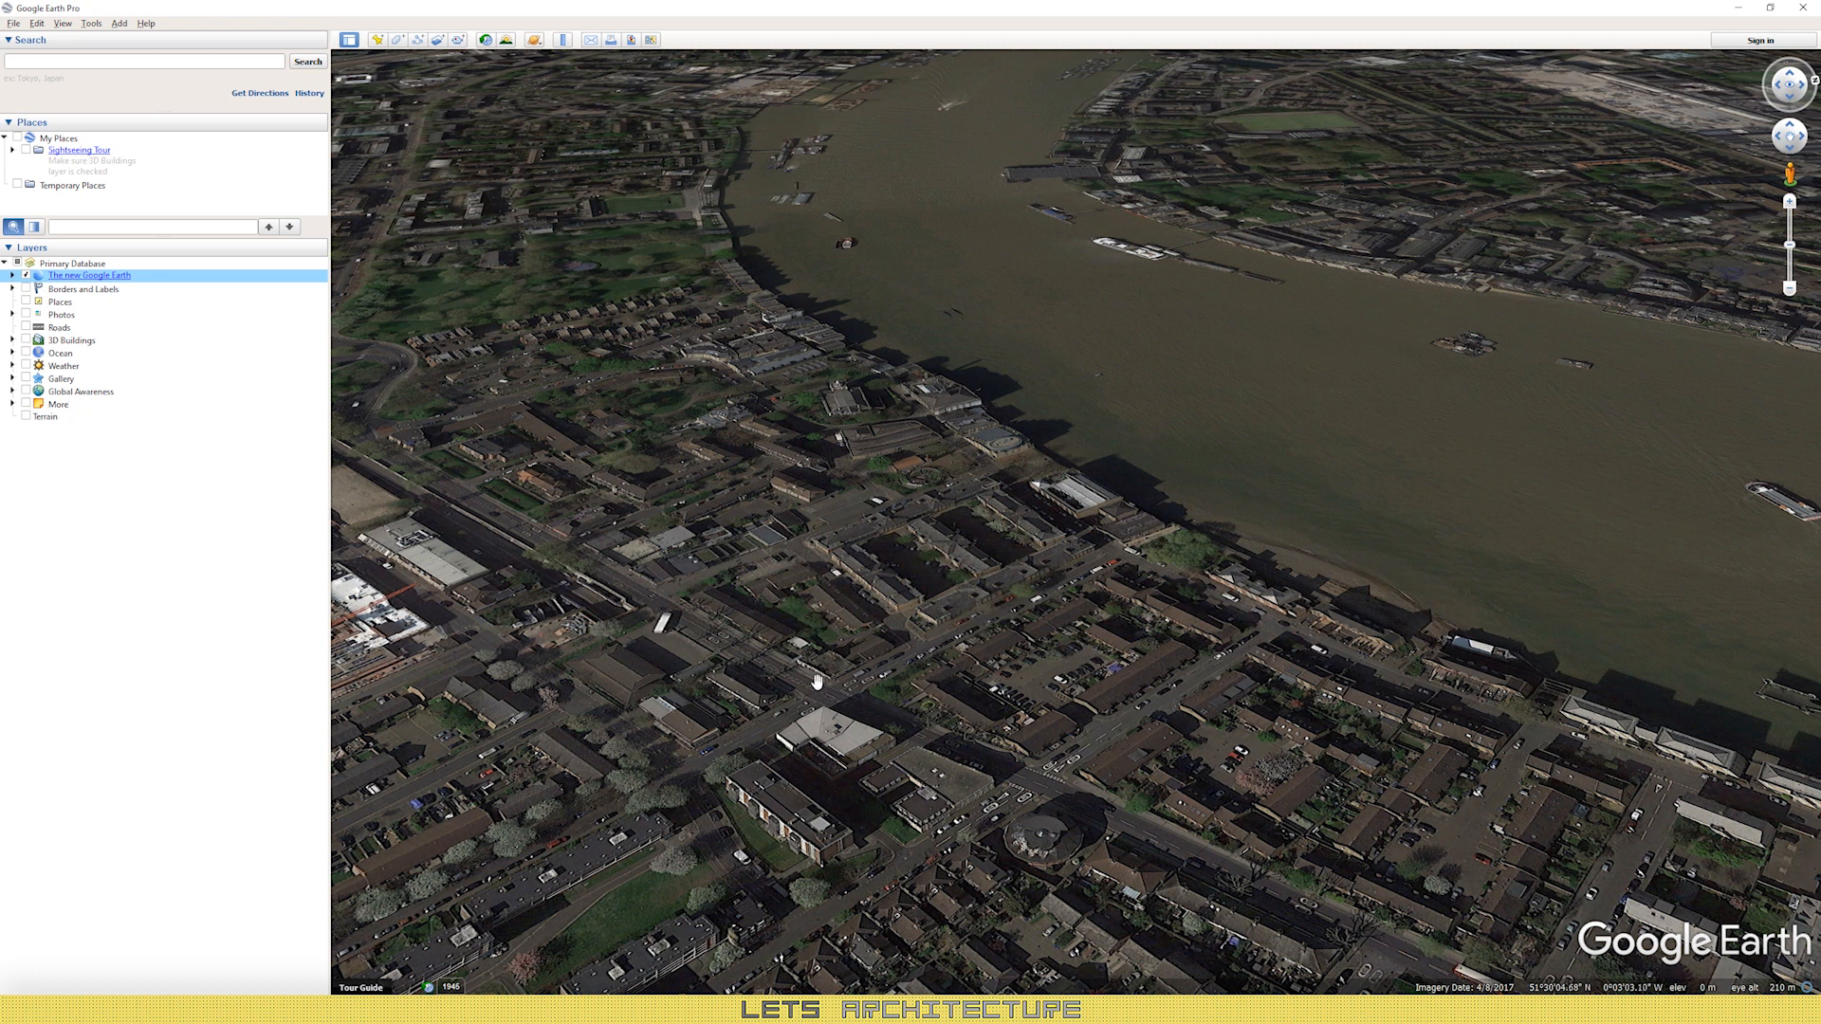
pyautogui.click(26, 417)
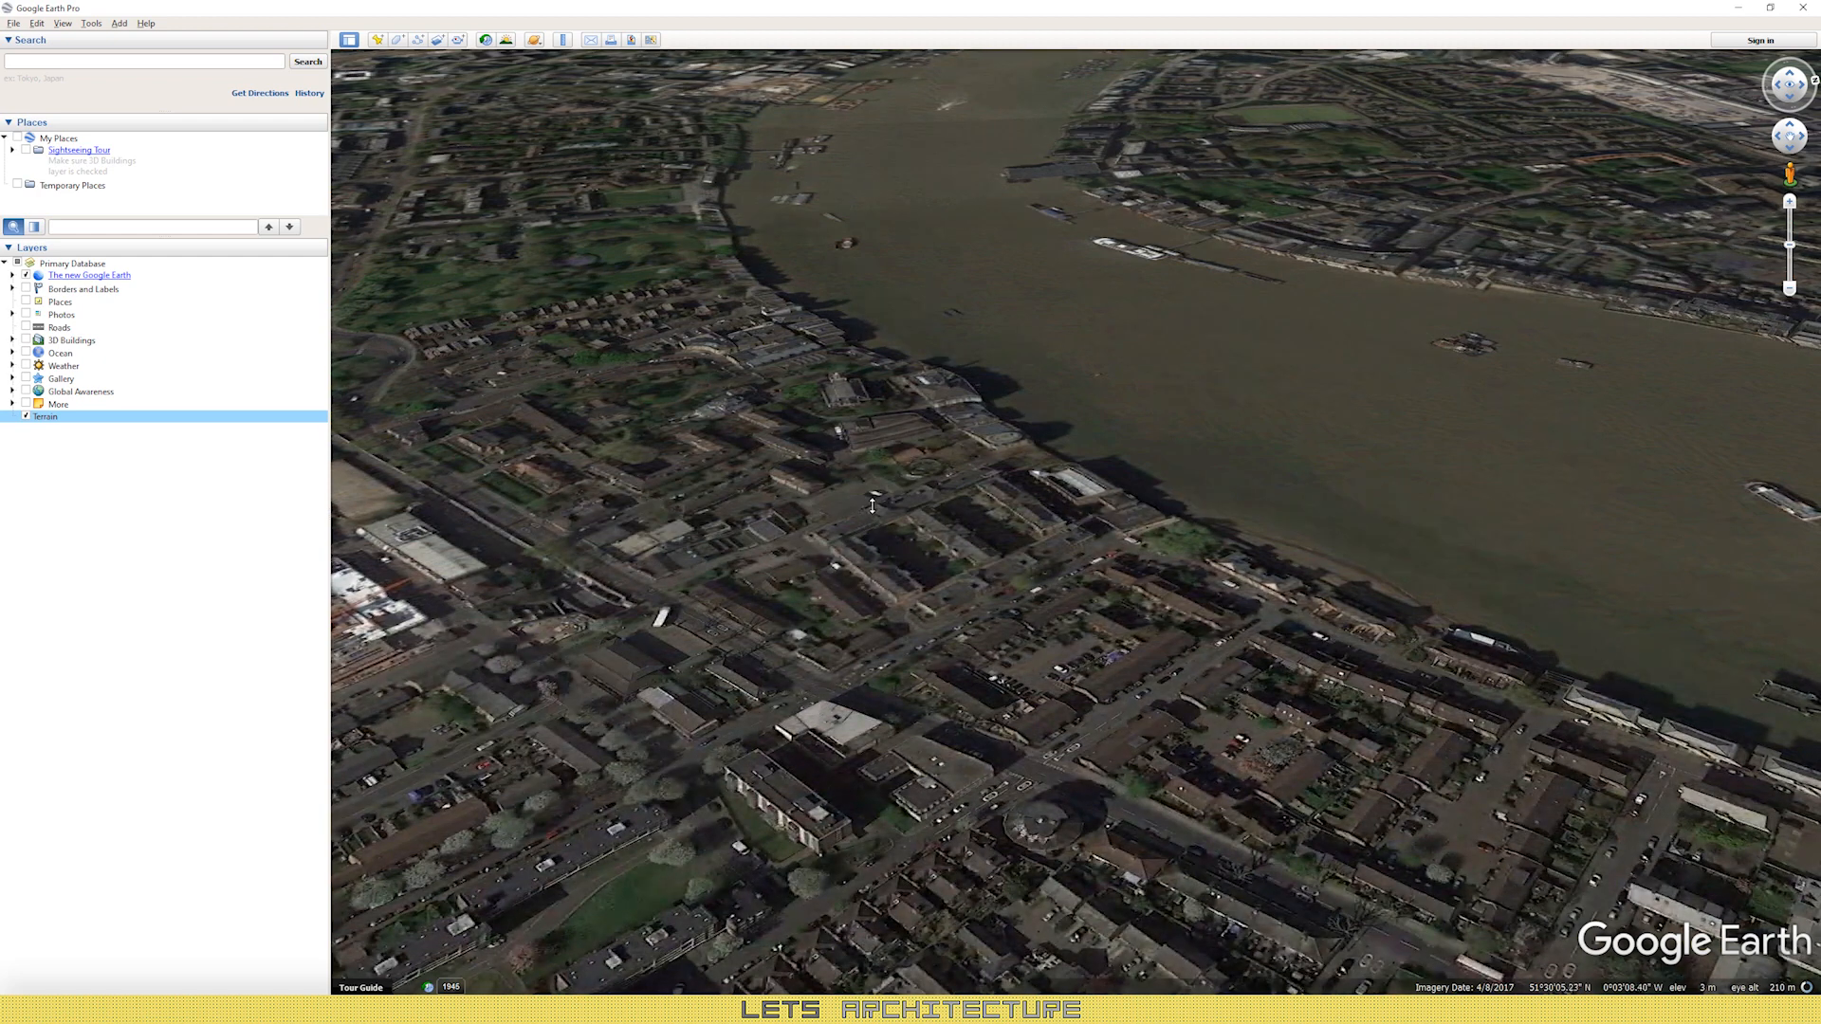
pyautogui.moveTo(871, 486); pyautogui.dragTo(1090, 747)
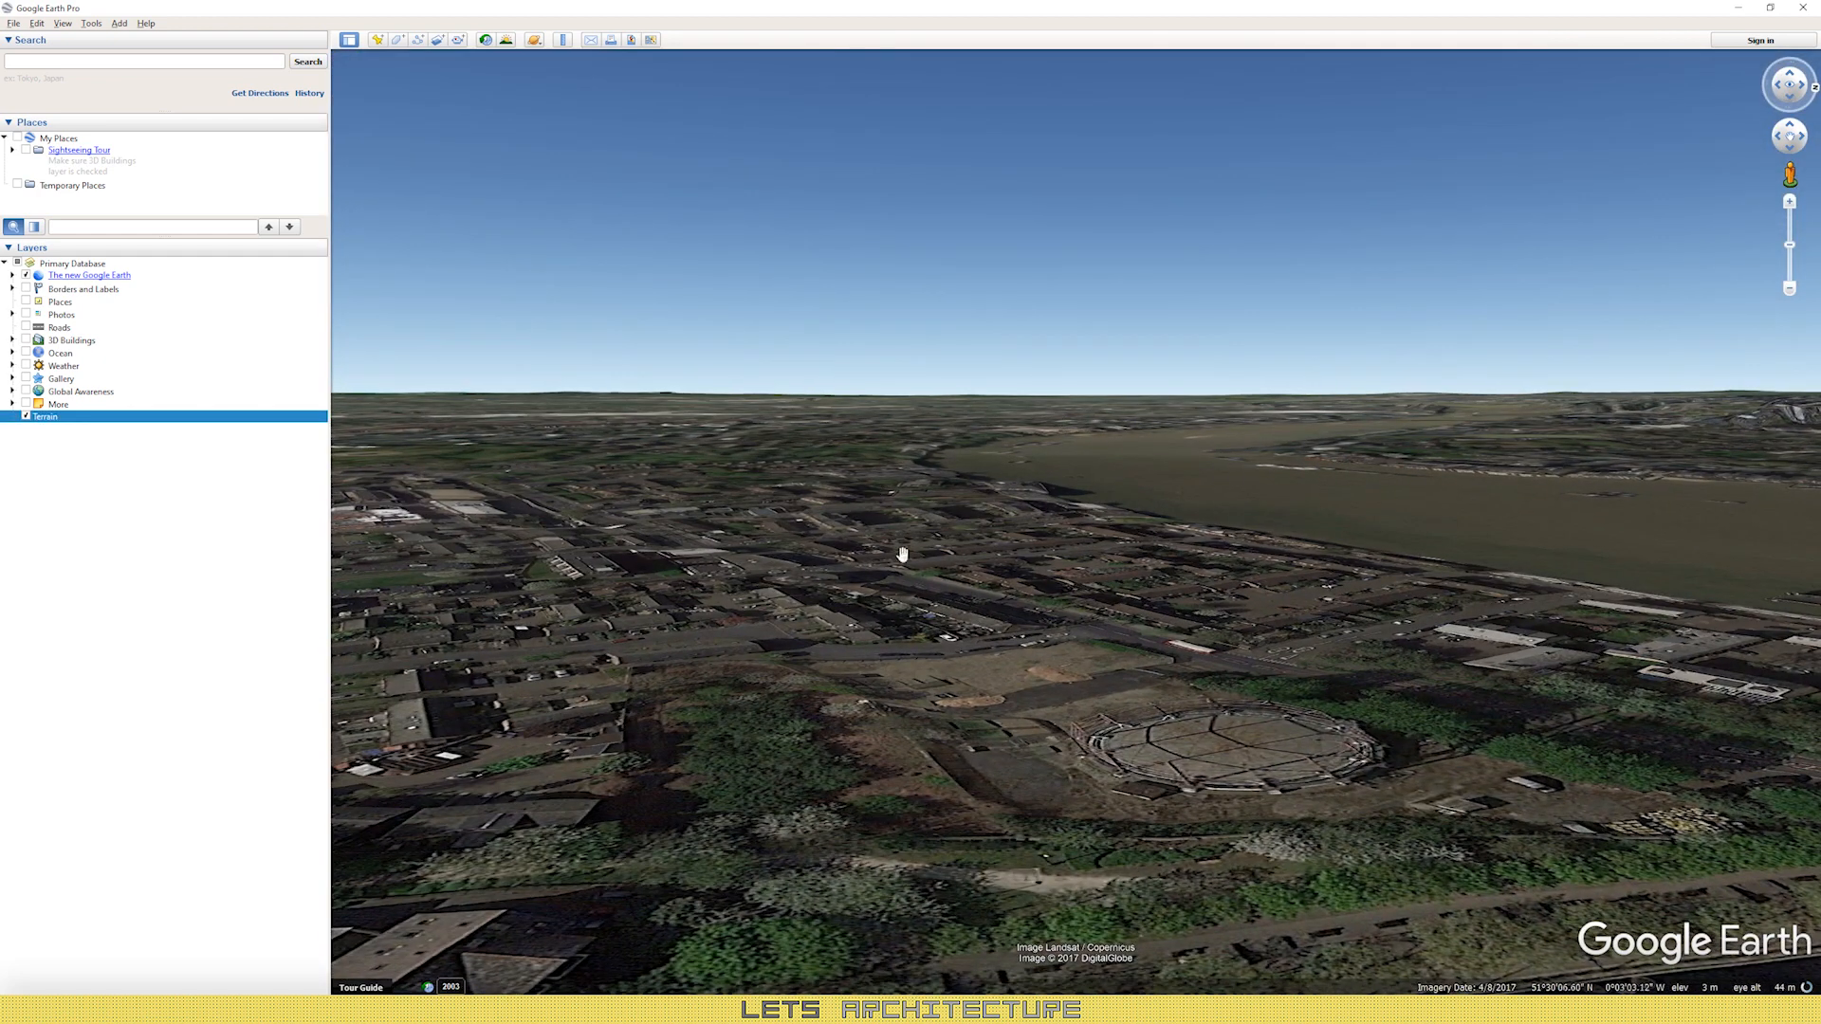
pyautogui.moveTo(759, 562); pyautogui.dragTo(859, 393)
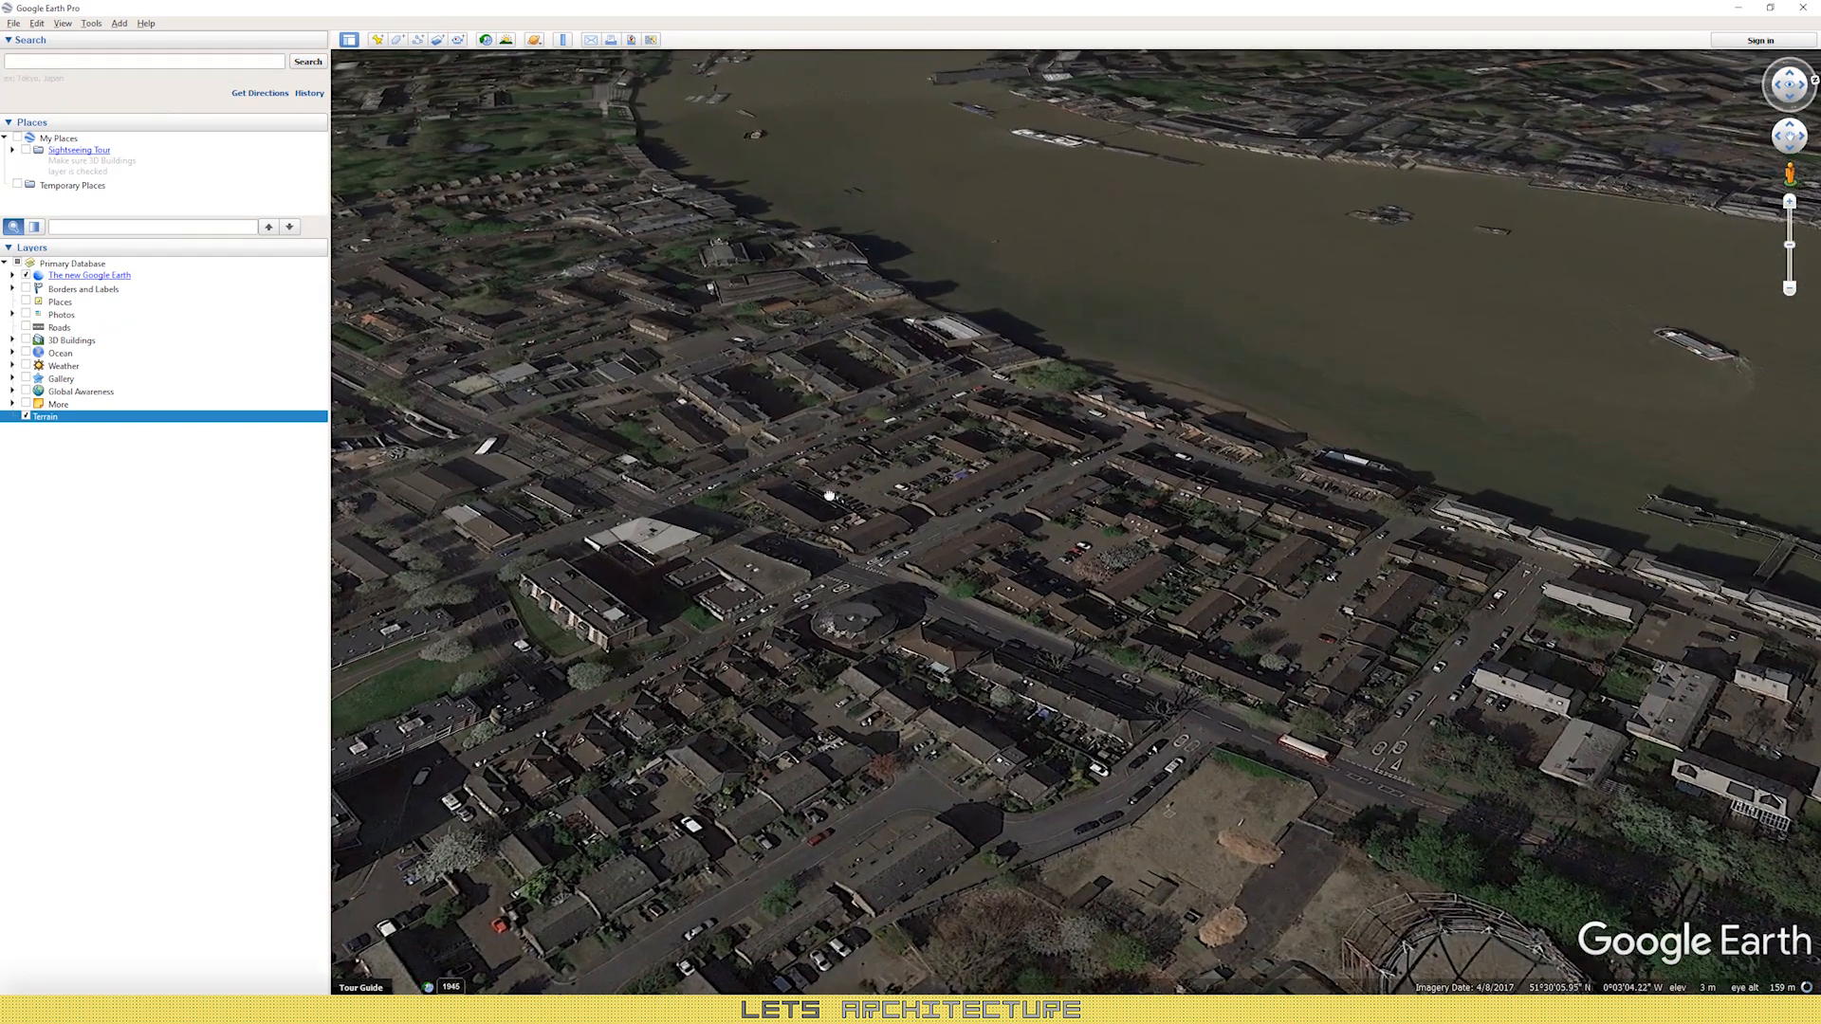
pyautogui.click(26, 341)
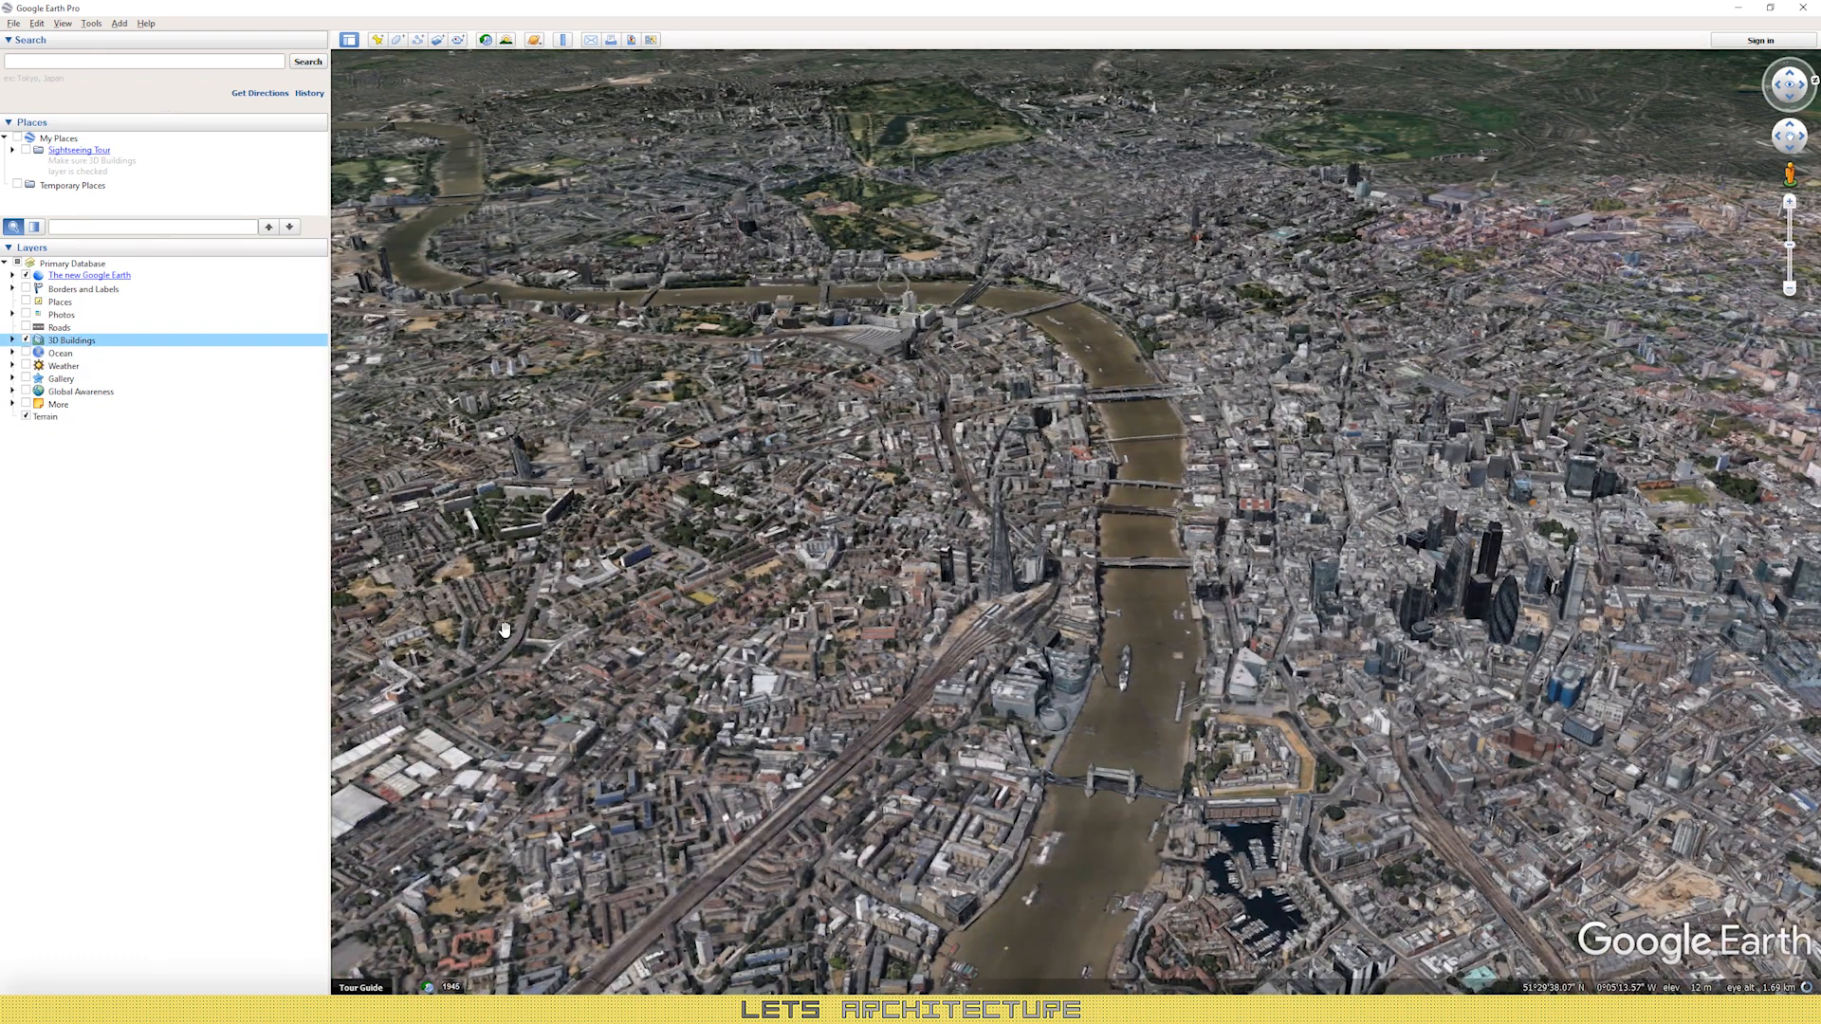
# Step: Examine the 3D buildings from different angles, from central London along the Thames to the Rotherhithe riverside
pyautogui.moveTo(672, 752); pyautogui.dragTo(800, 423)
pyautogui.moveTo(795, 638); pyautogui.dragTo(735, 393)
pyautogui.moveTo(793, 597); pyautogui.dragTo(995, 759)
pyautogui.scroll(-5, 901, 614)
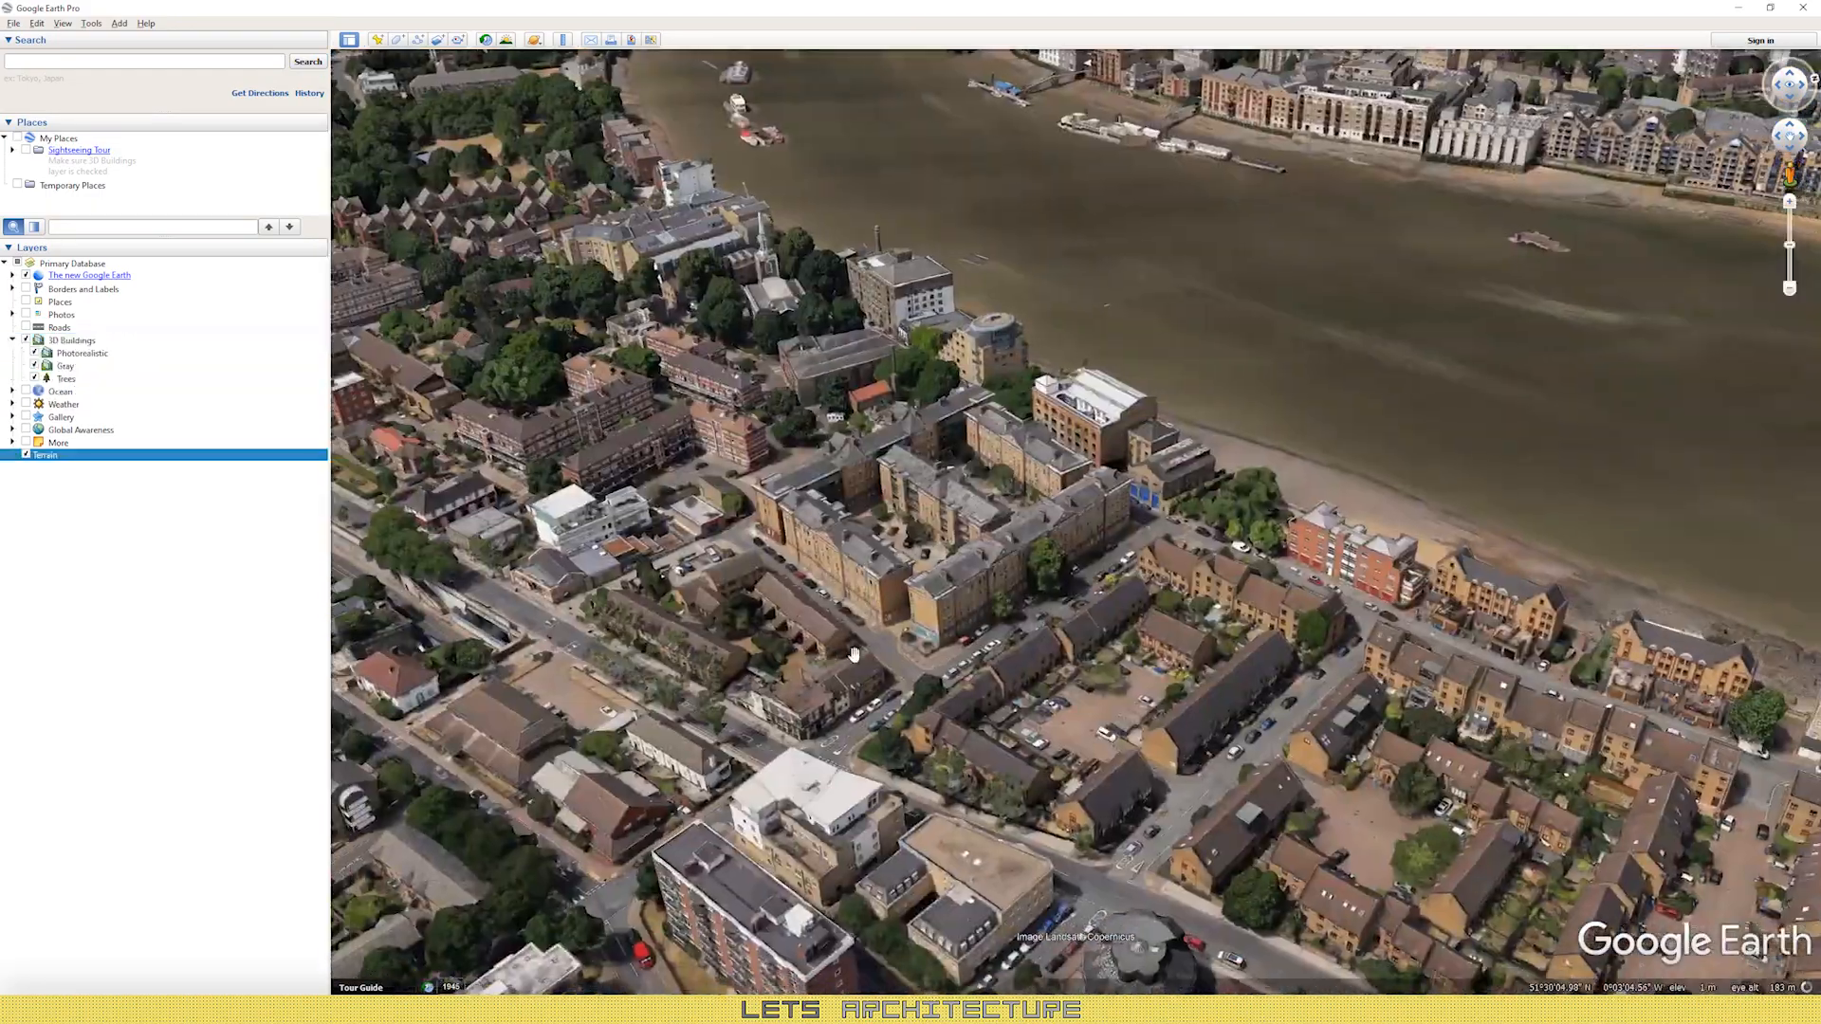
pyautogui.moveTo(855, 655); pyautogui.dragTo(841, 610)
pyautogui.moveTo(936, 562); pyautogui.dragTo(935, 581)
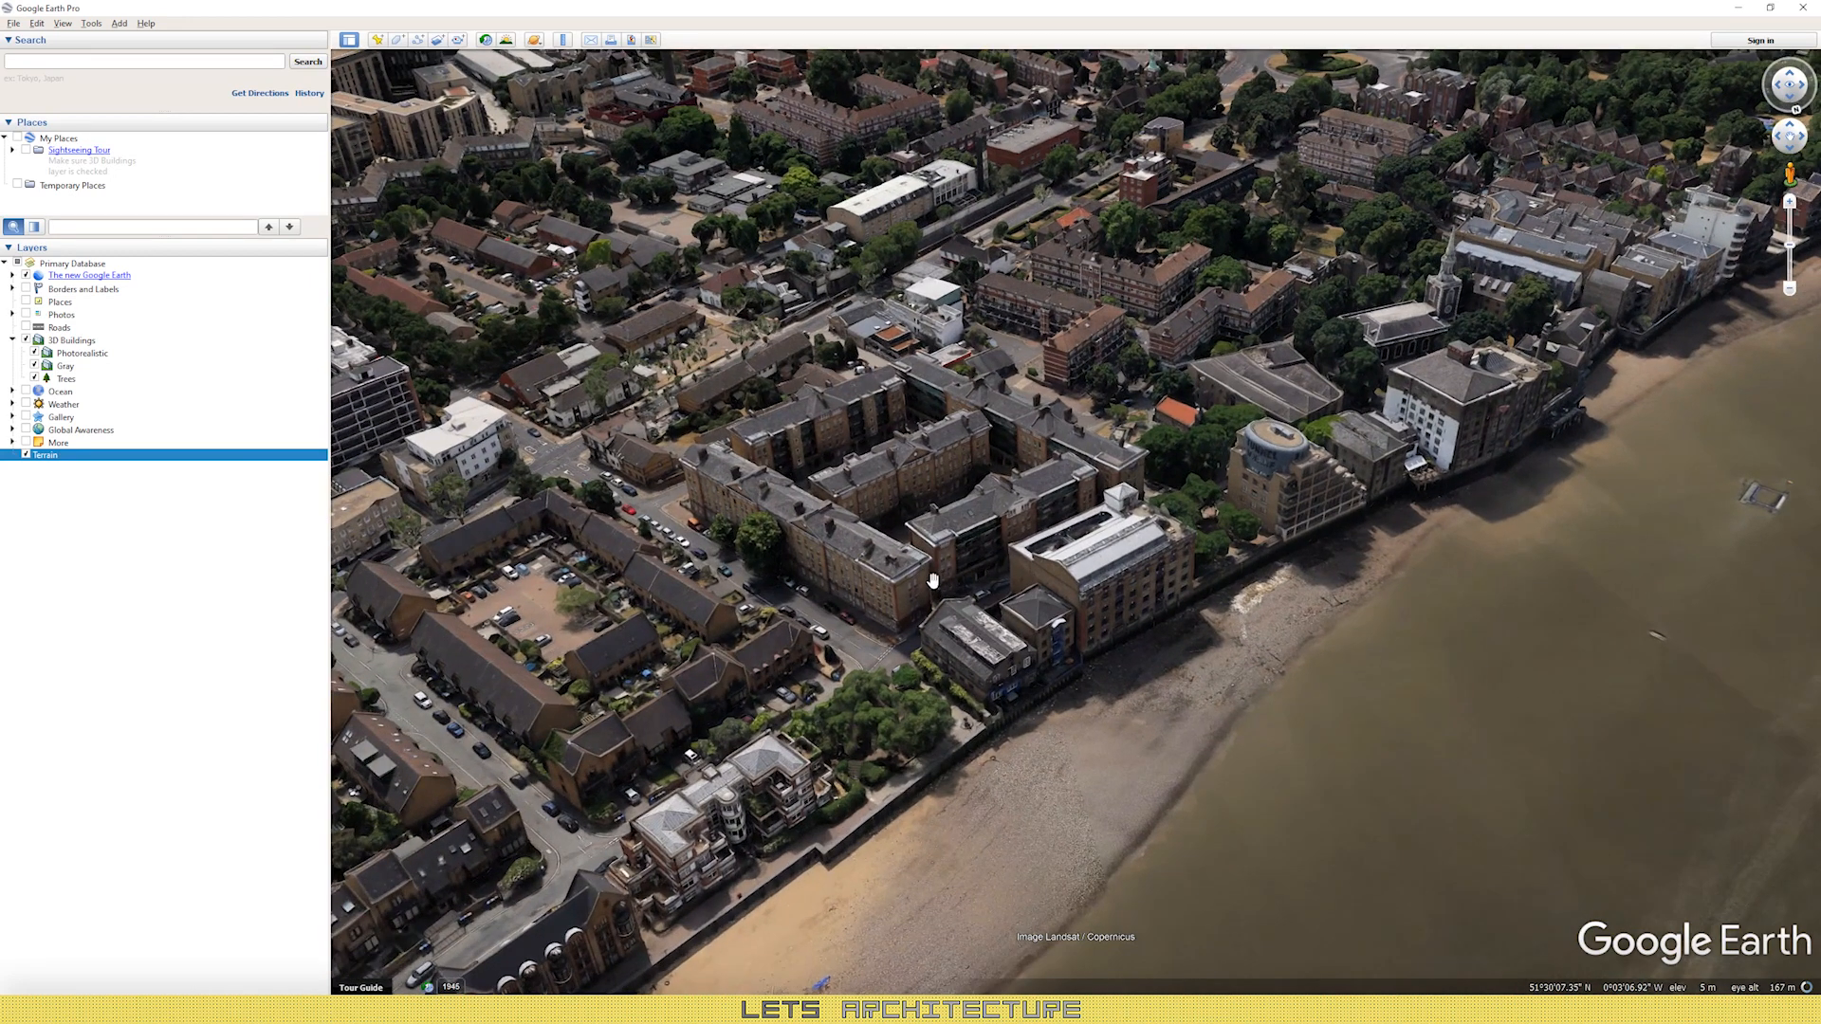
pyautogui.moveTo(1146, 555); pyautogui.dragTo(1103, 628)
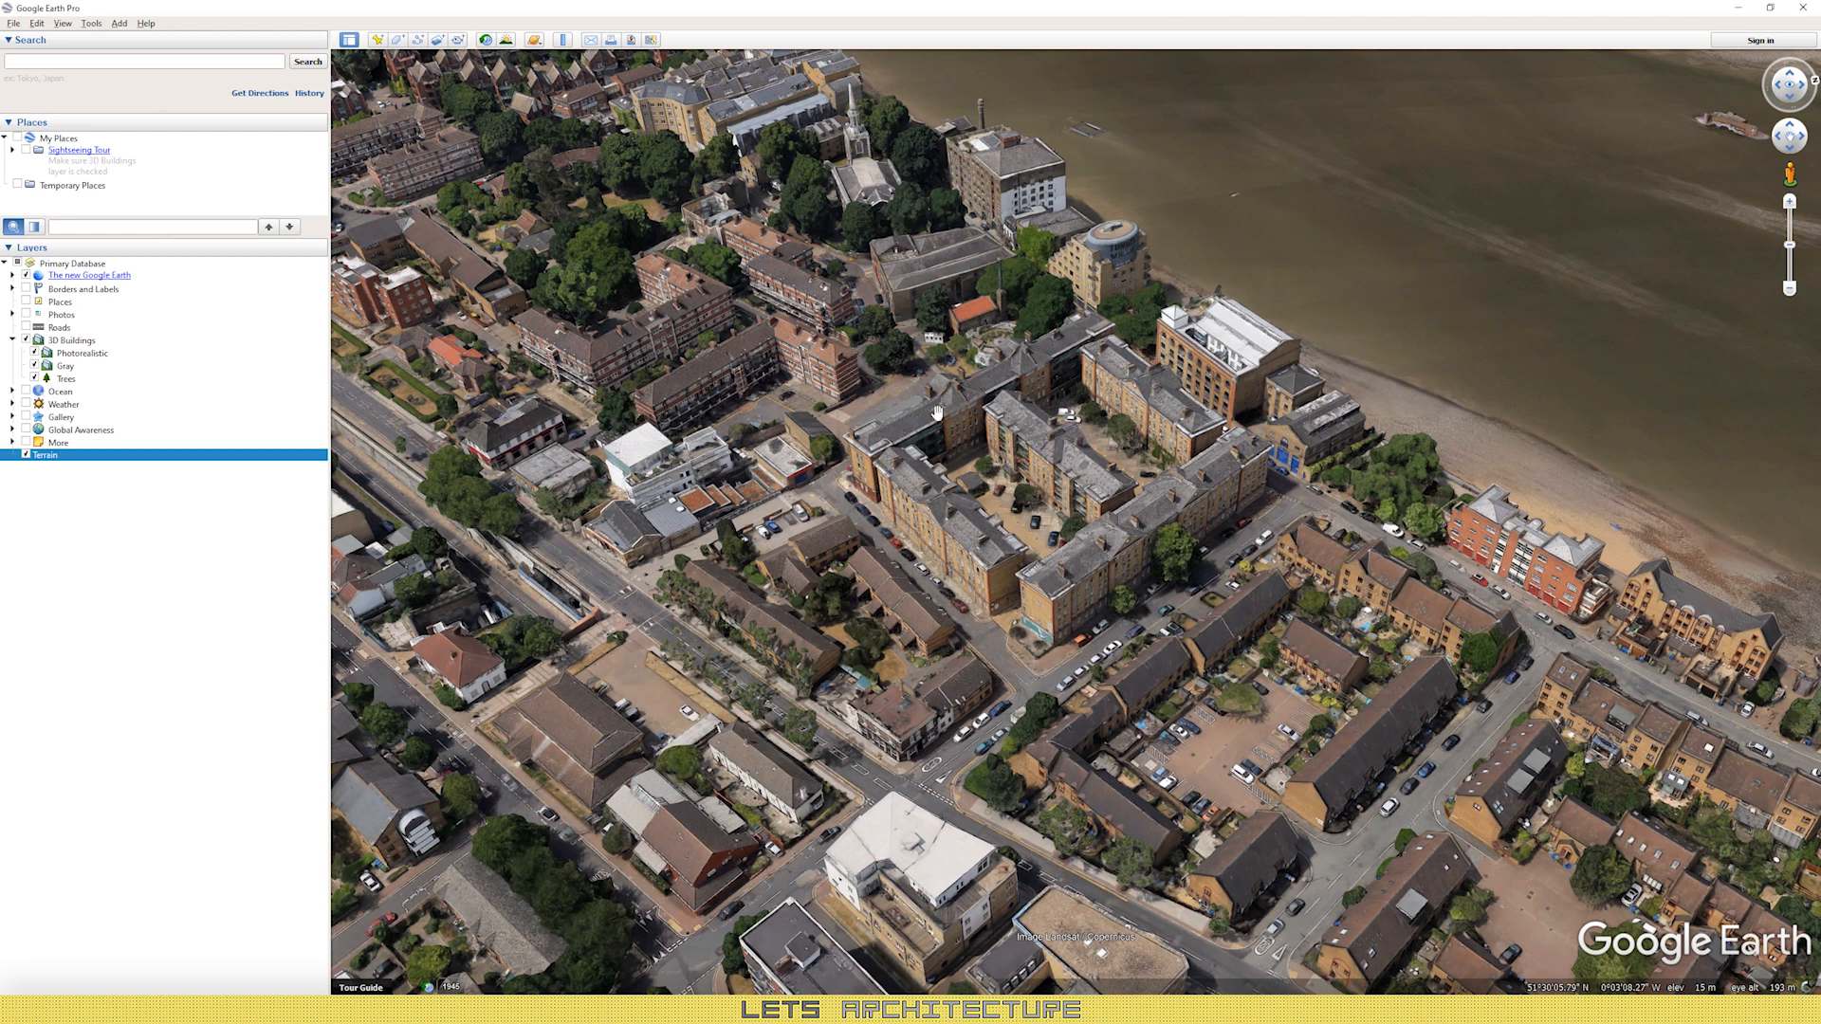
# Step: Frame an oblique aerial view centred on the courtyard apartment block beside the river, with the surrounding streets in view
pyautogui.moveTo(1309, 418); pyautogui.dragTo(1168, 443)
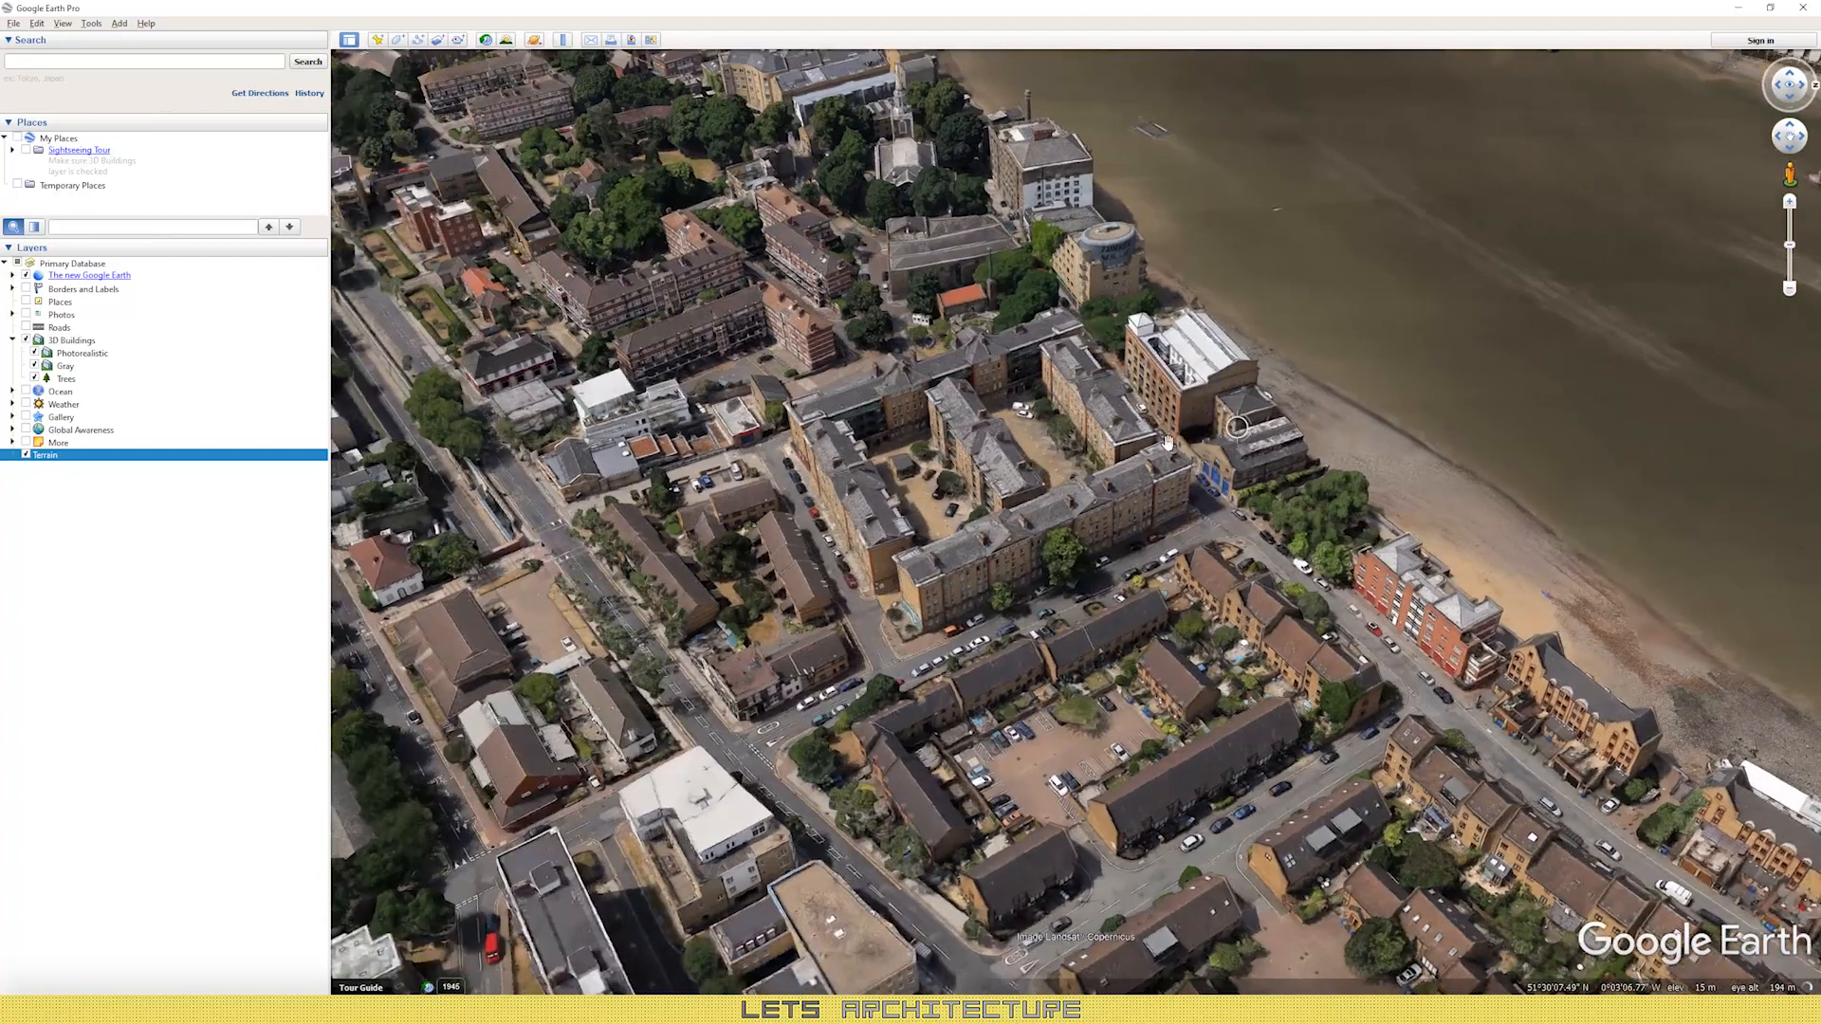
pyautogui.moveTo(1302, 421); pyautogui.dragTo(1366, 501)
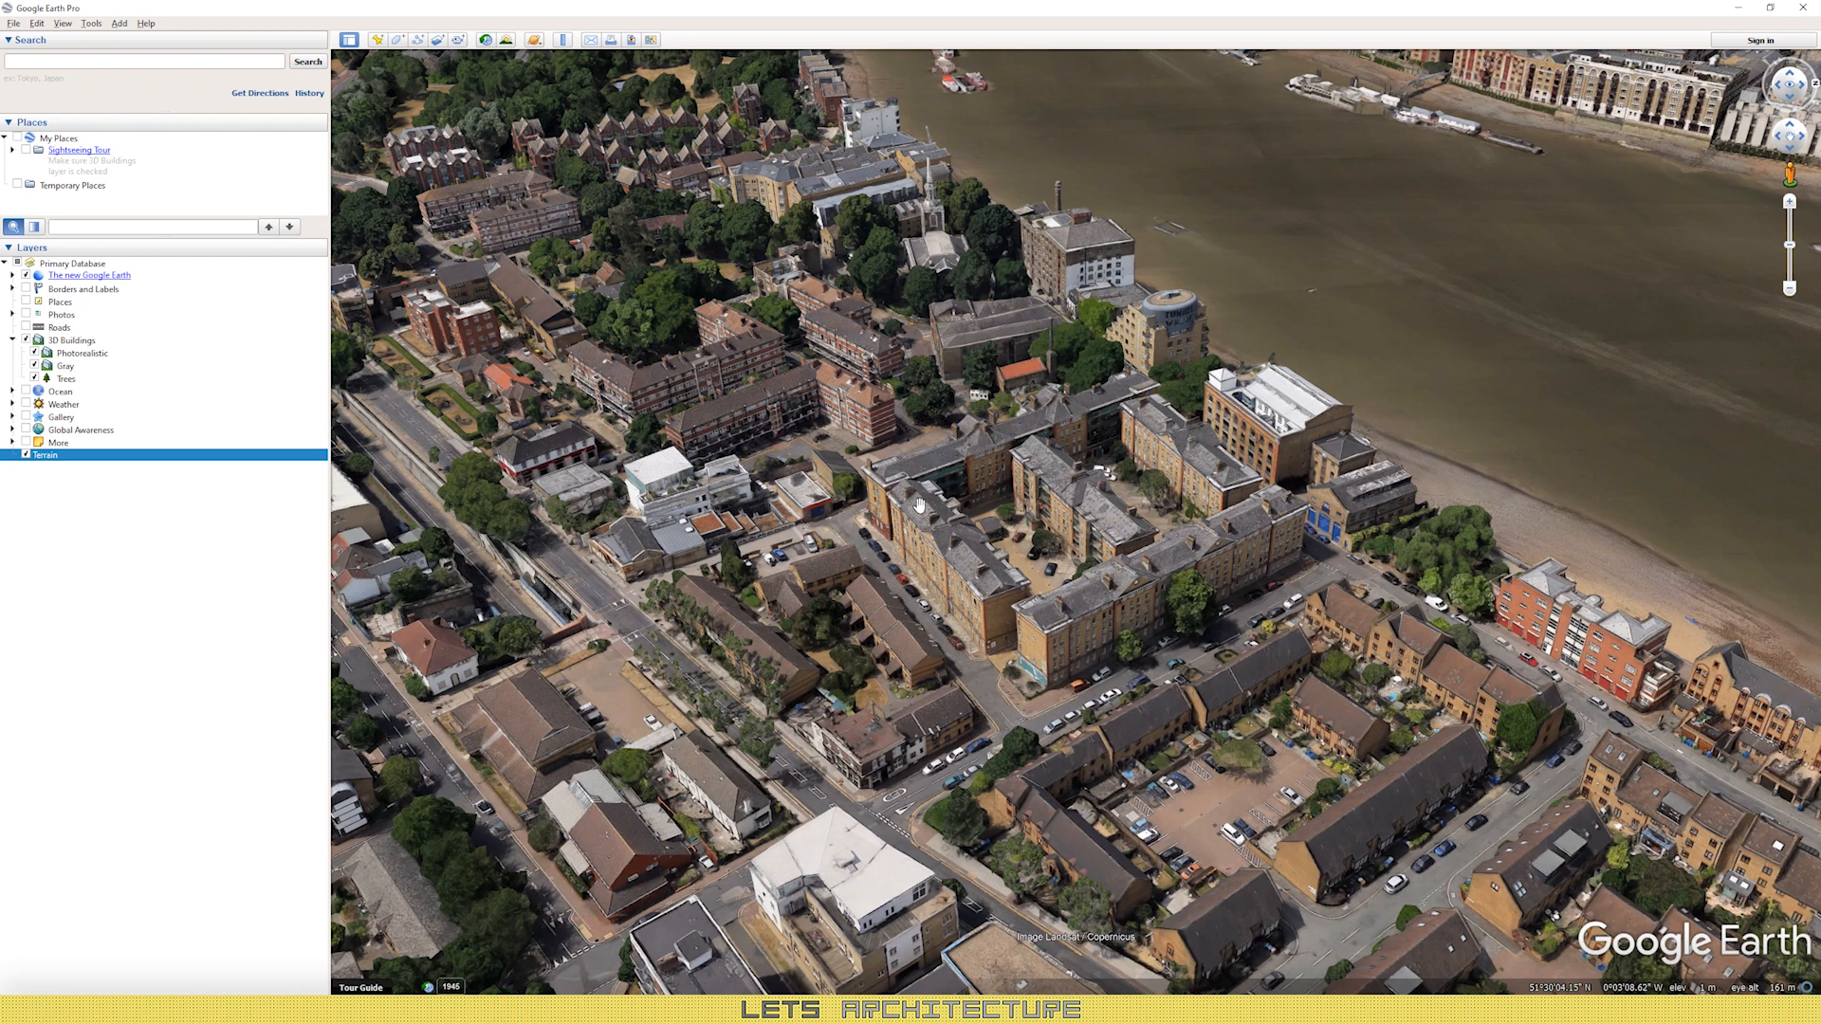
pyautogui.scroll(3, 1050, 584)
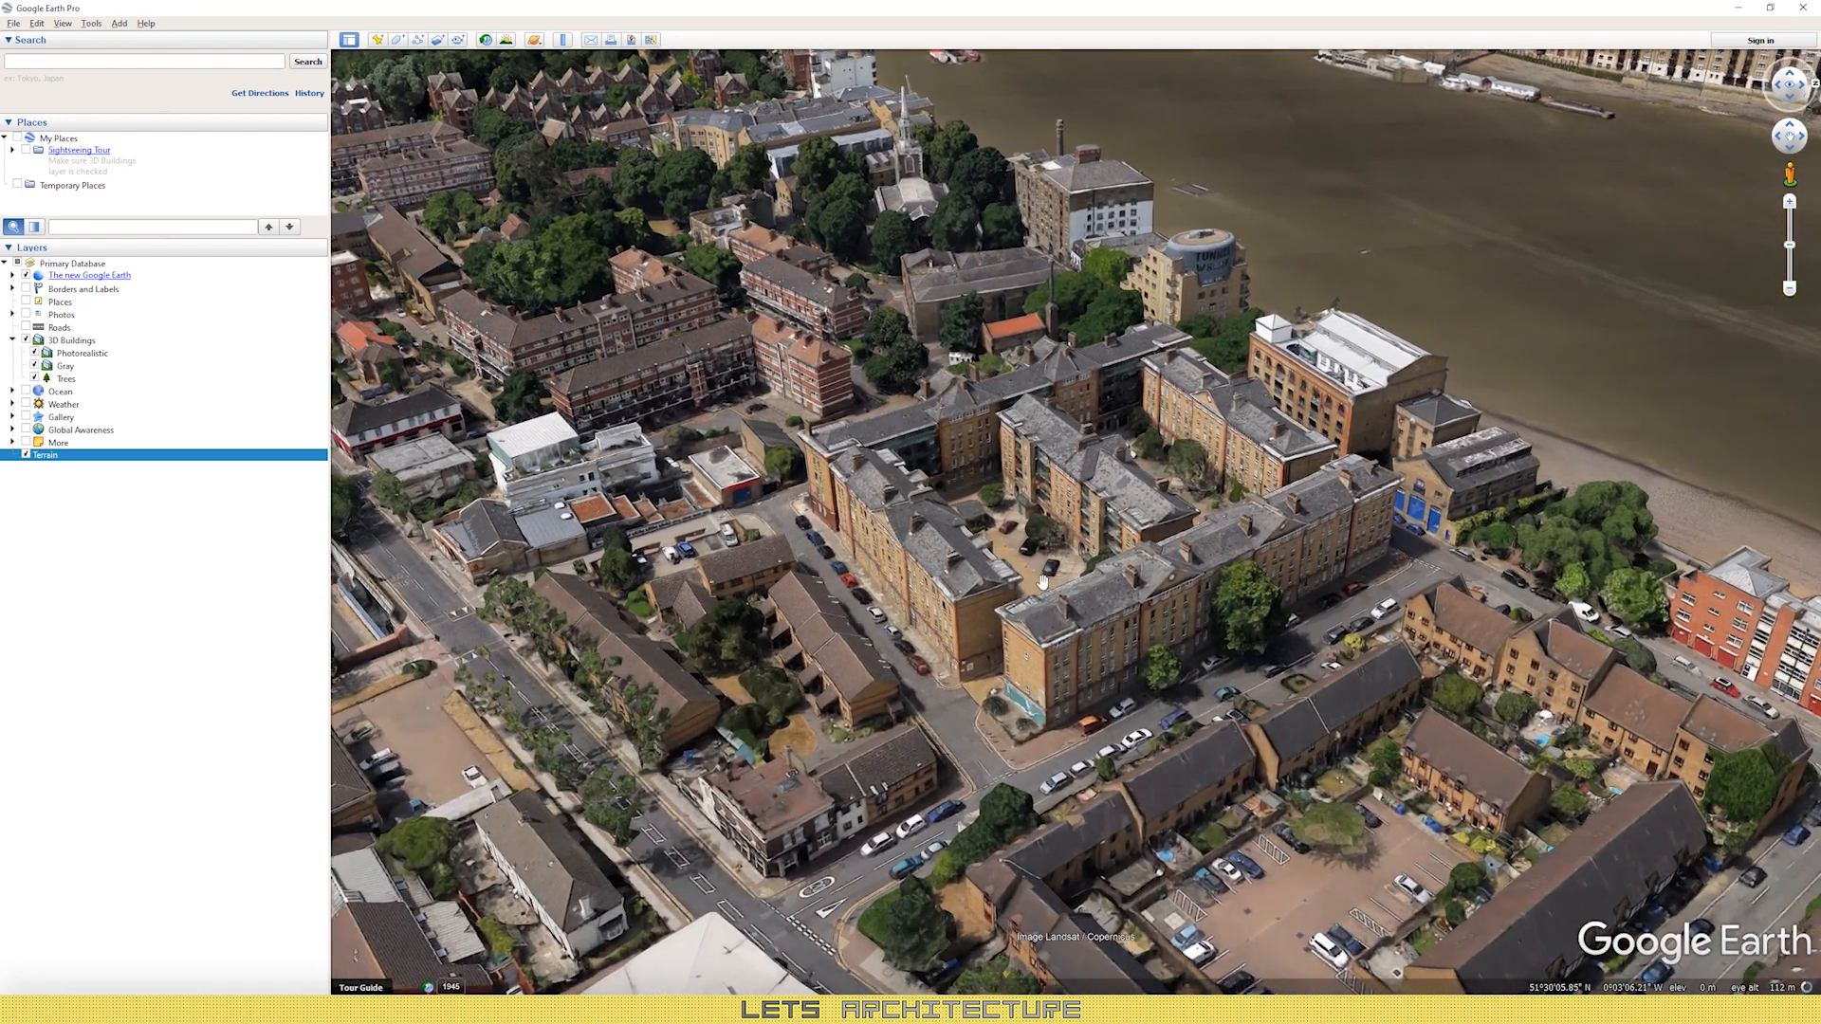
pyautogui.scroll(-2, 1043, 582)
pyautogui.moveTo(1025, 550)
pyautogui.mouseDown()
pyautogui.moveTo(1003, 459)
pyautogui.moveTo(987, 484)
pyautogui.moveTo(1038, 549)
pyautogui.mouseUp()
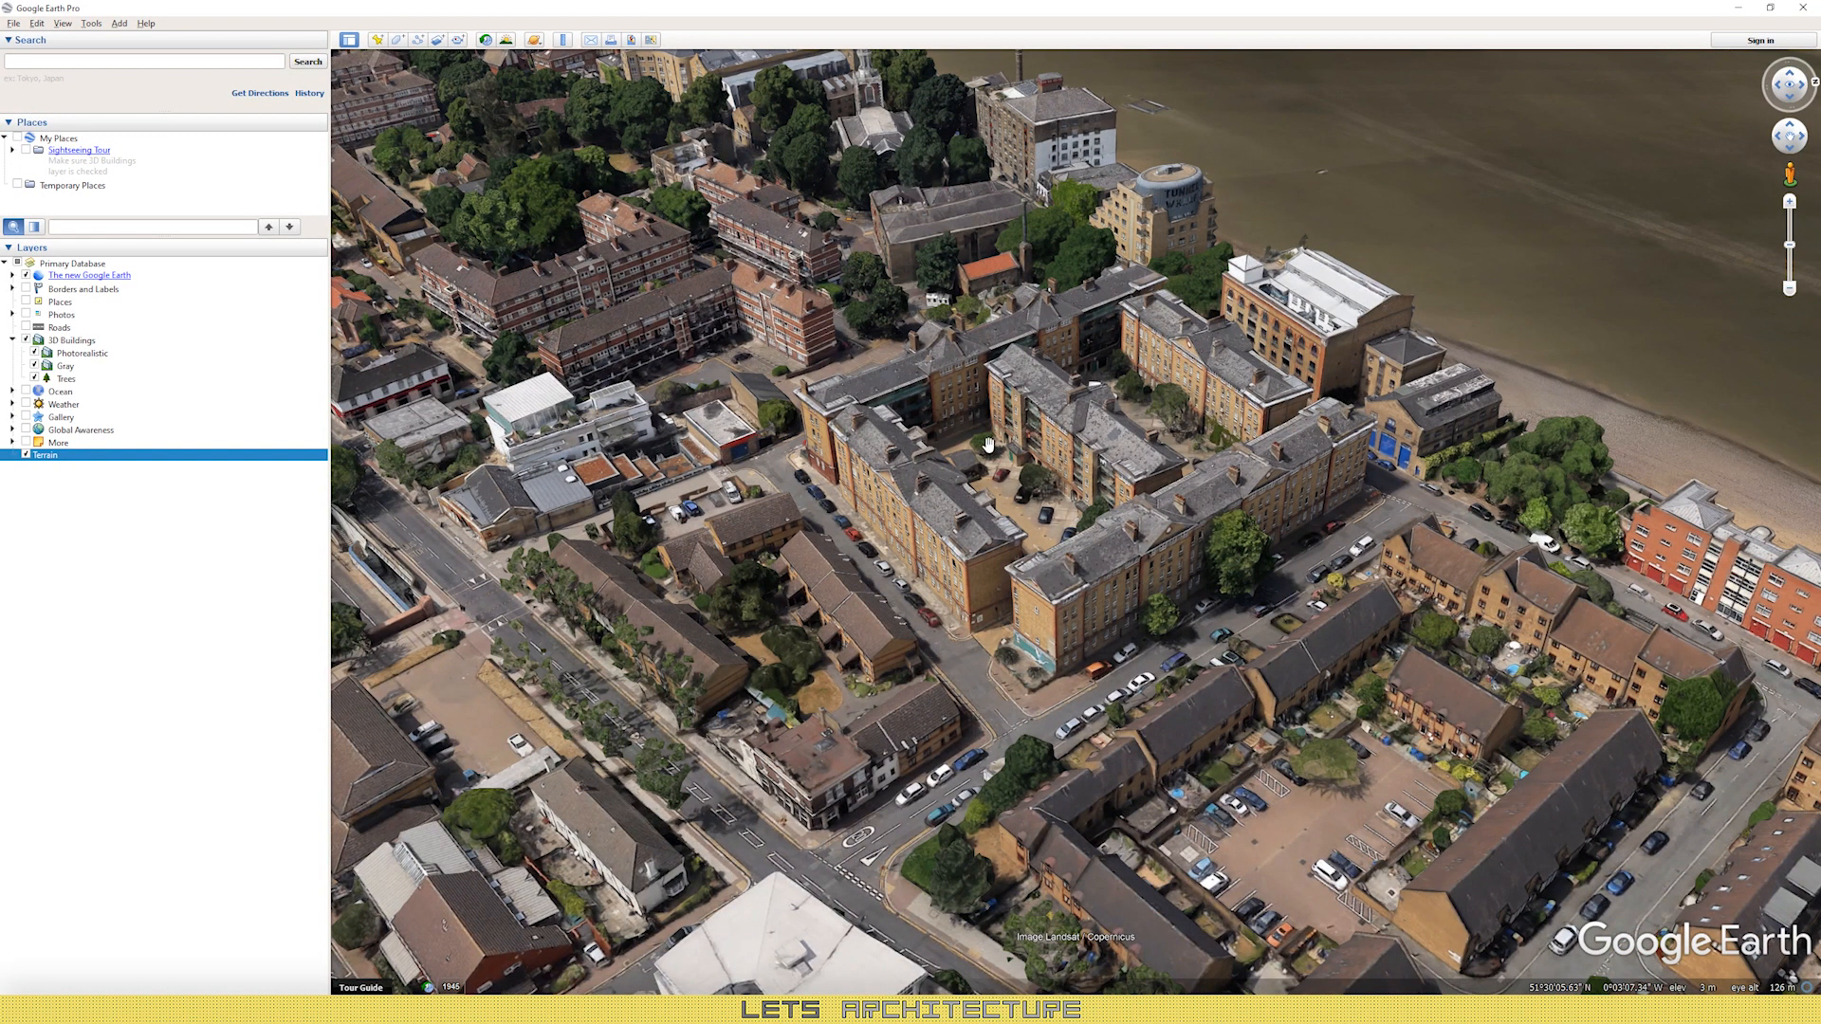
pyautogui.moveTo(939, 476); pyautogui.dragTo(939, 483)
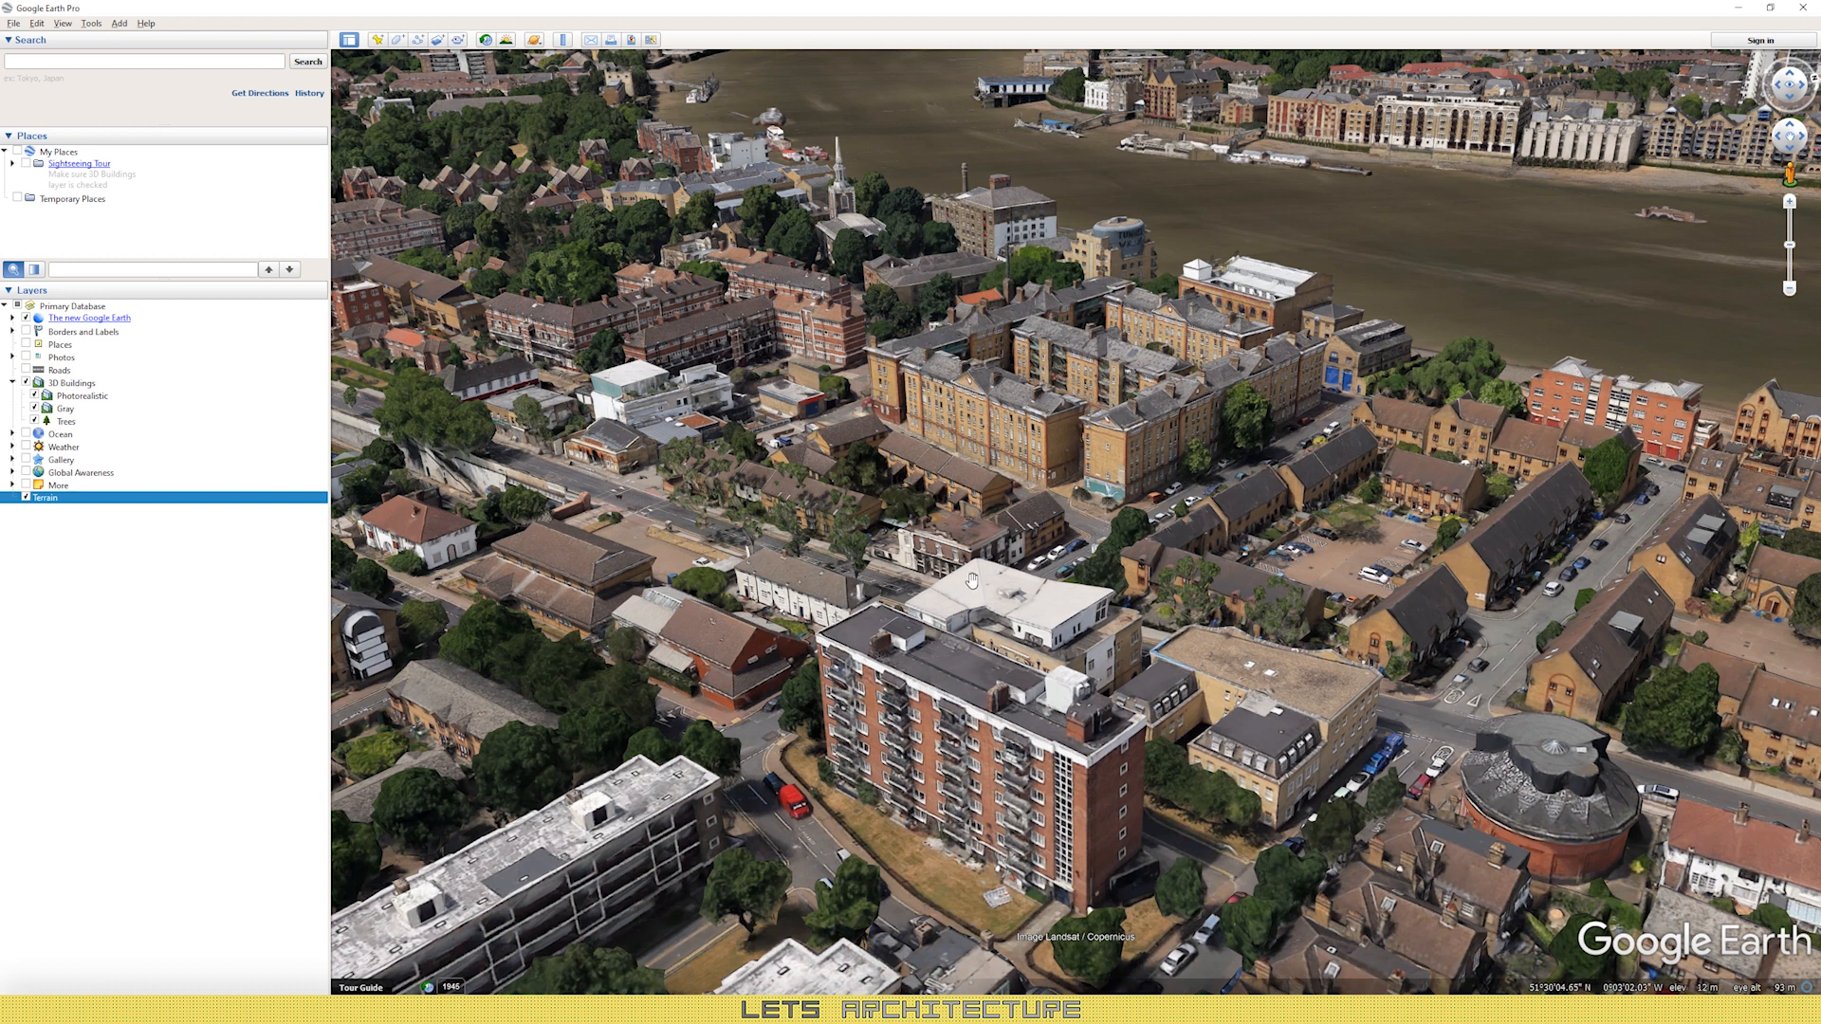
pyautogui.moveTo(1087, 498); pyautogui.dragTo(958, 598)
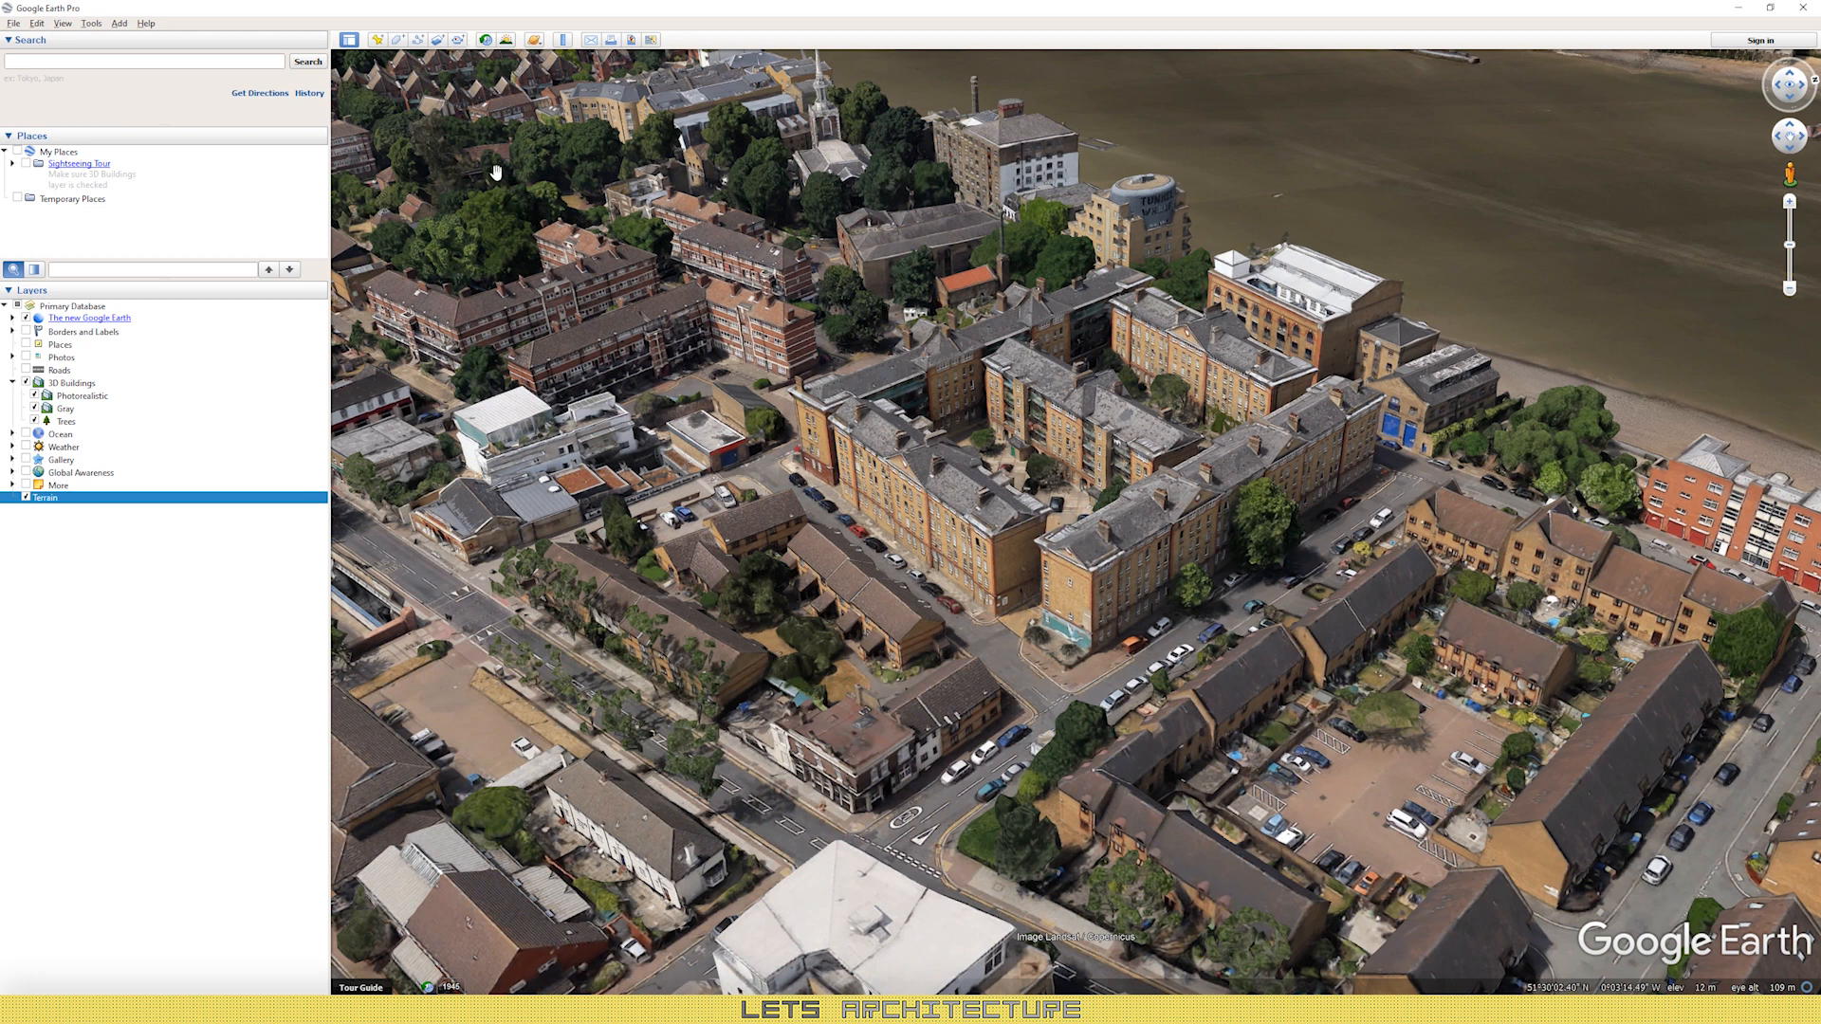
# Step: Open the print layout of the current view and compare the three map styling presets, keeping the first, full-colour one
pyautogui.click(11, 23)
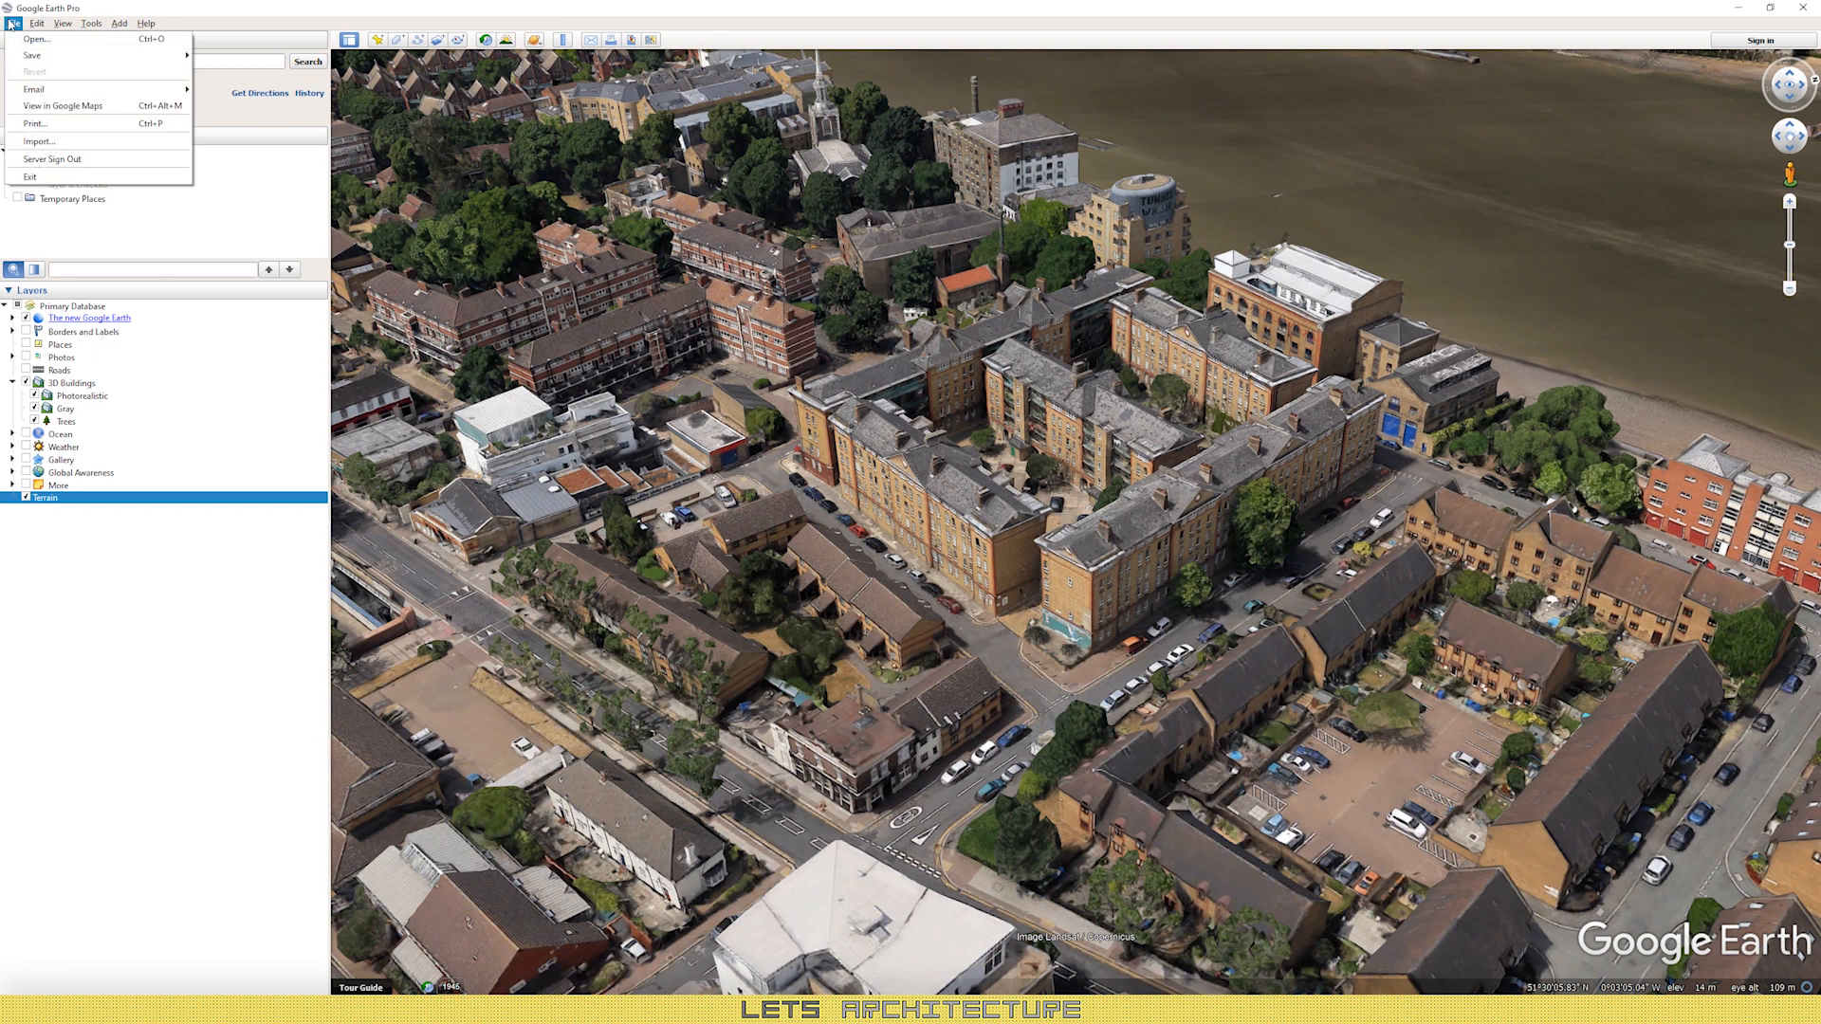
pyautogui.click(54, 124)
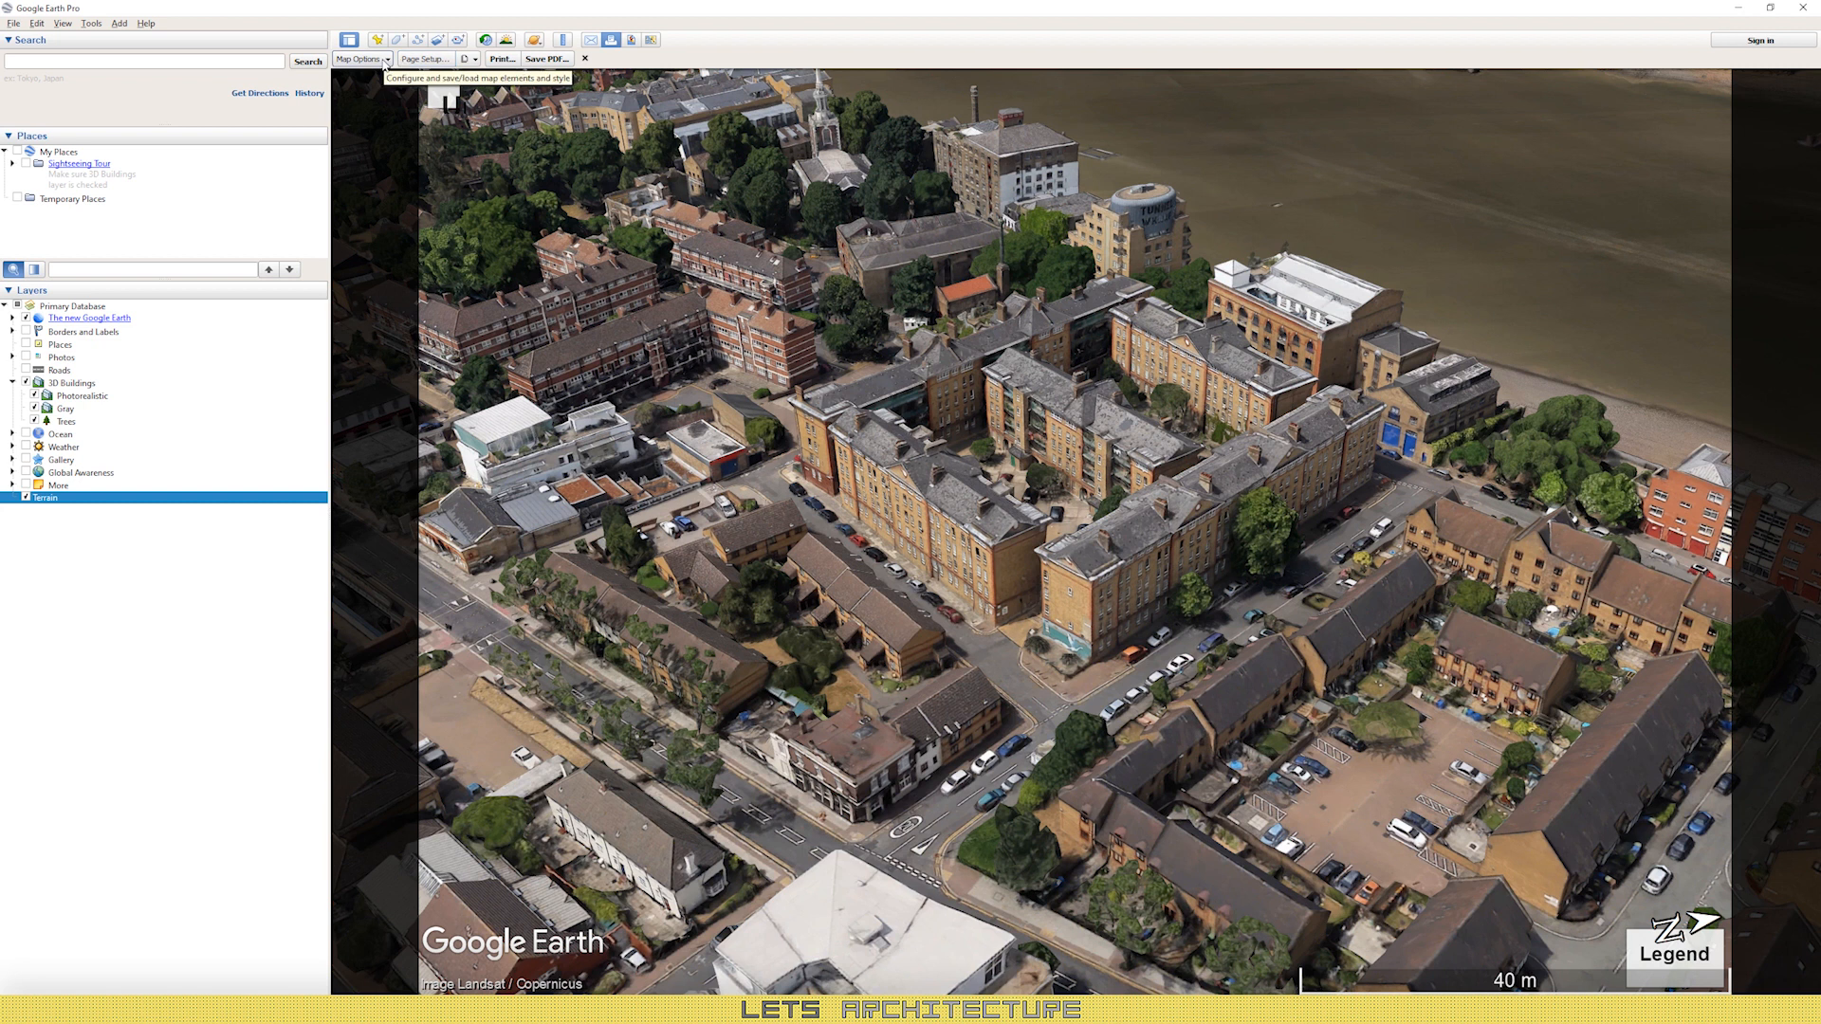
pyautogui.click(385, 61)
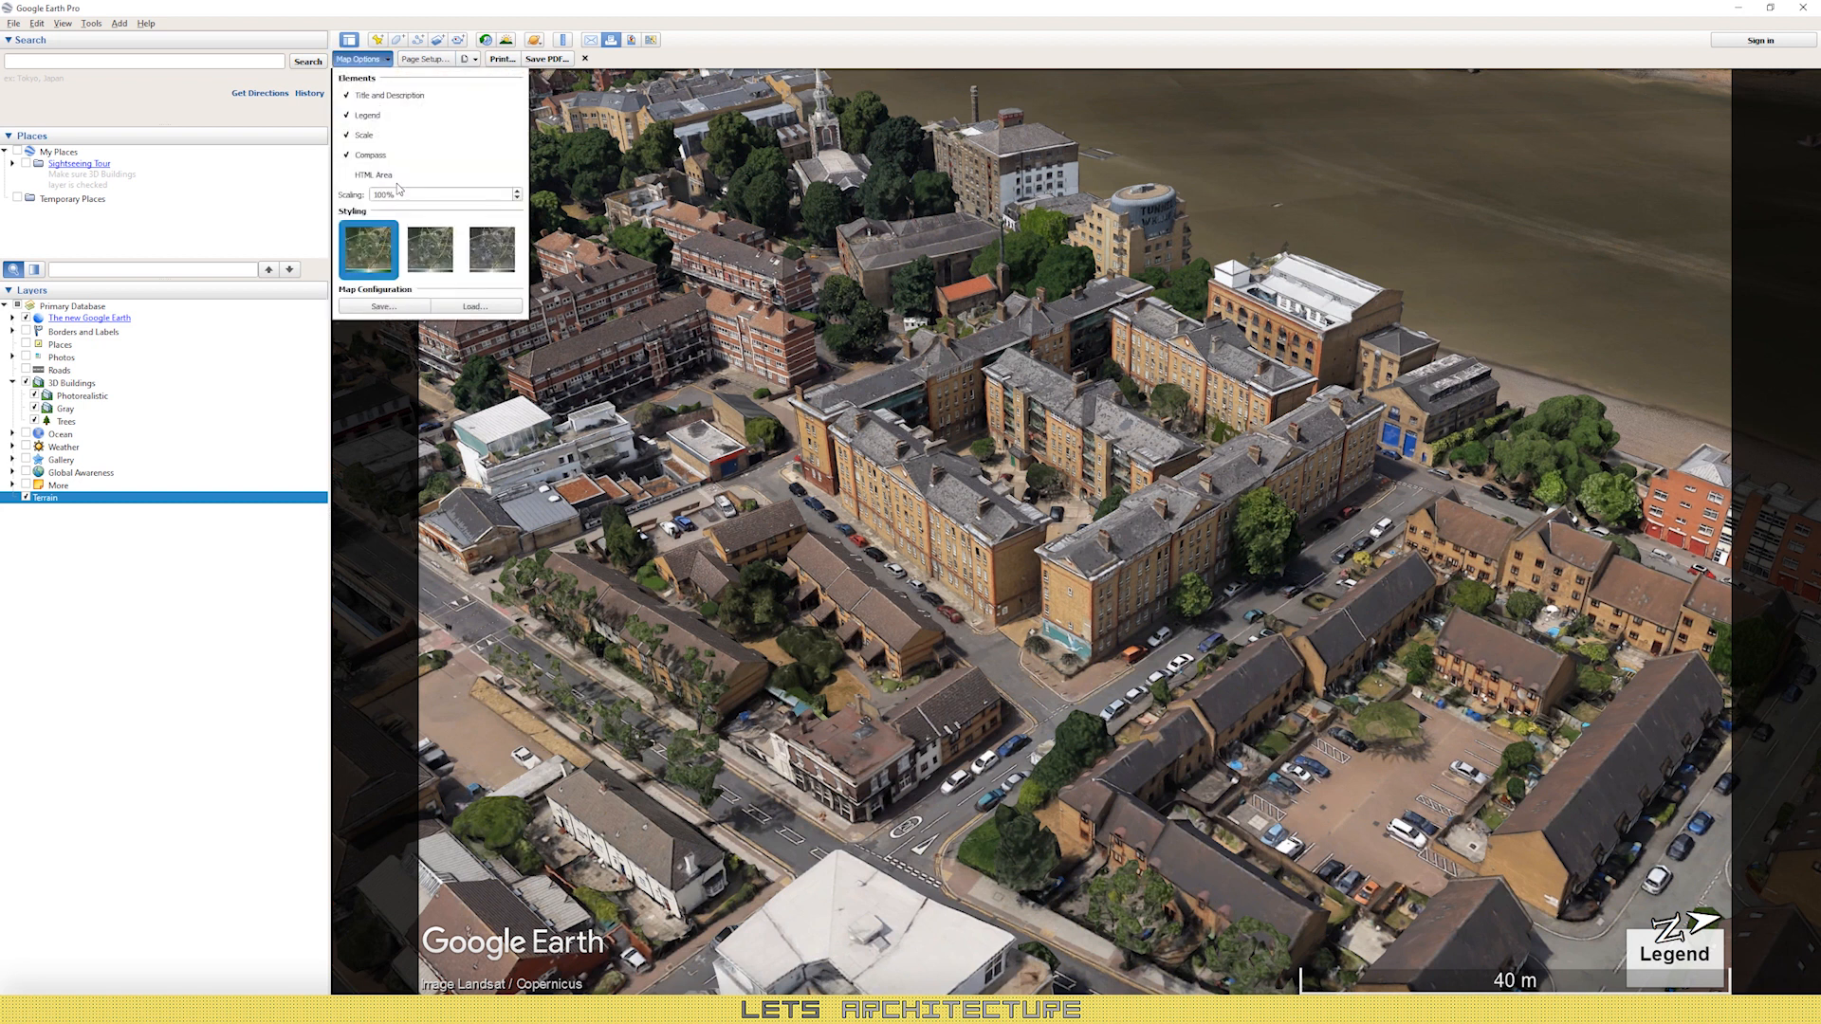
pyautogui.click(432, 255)
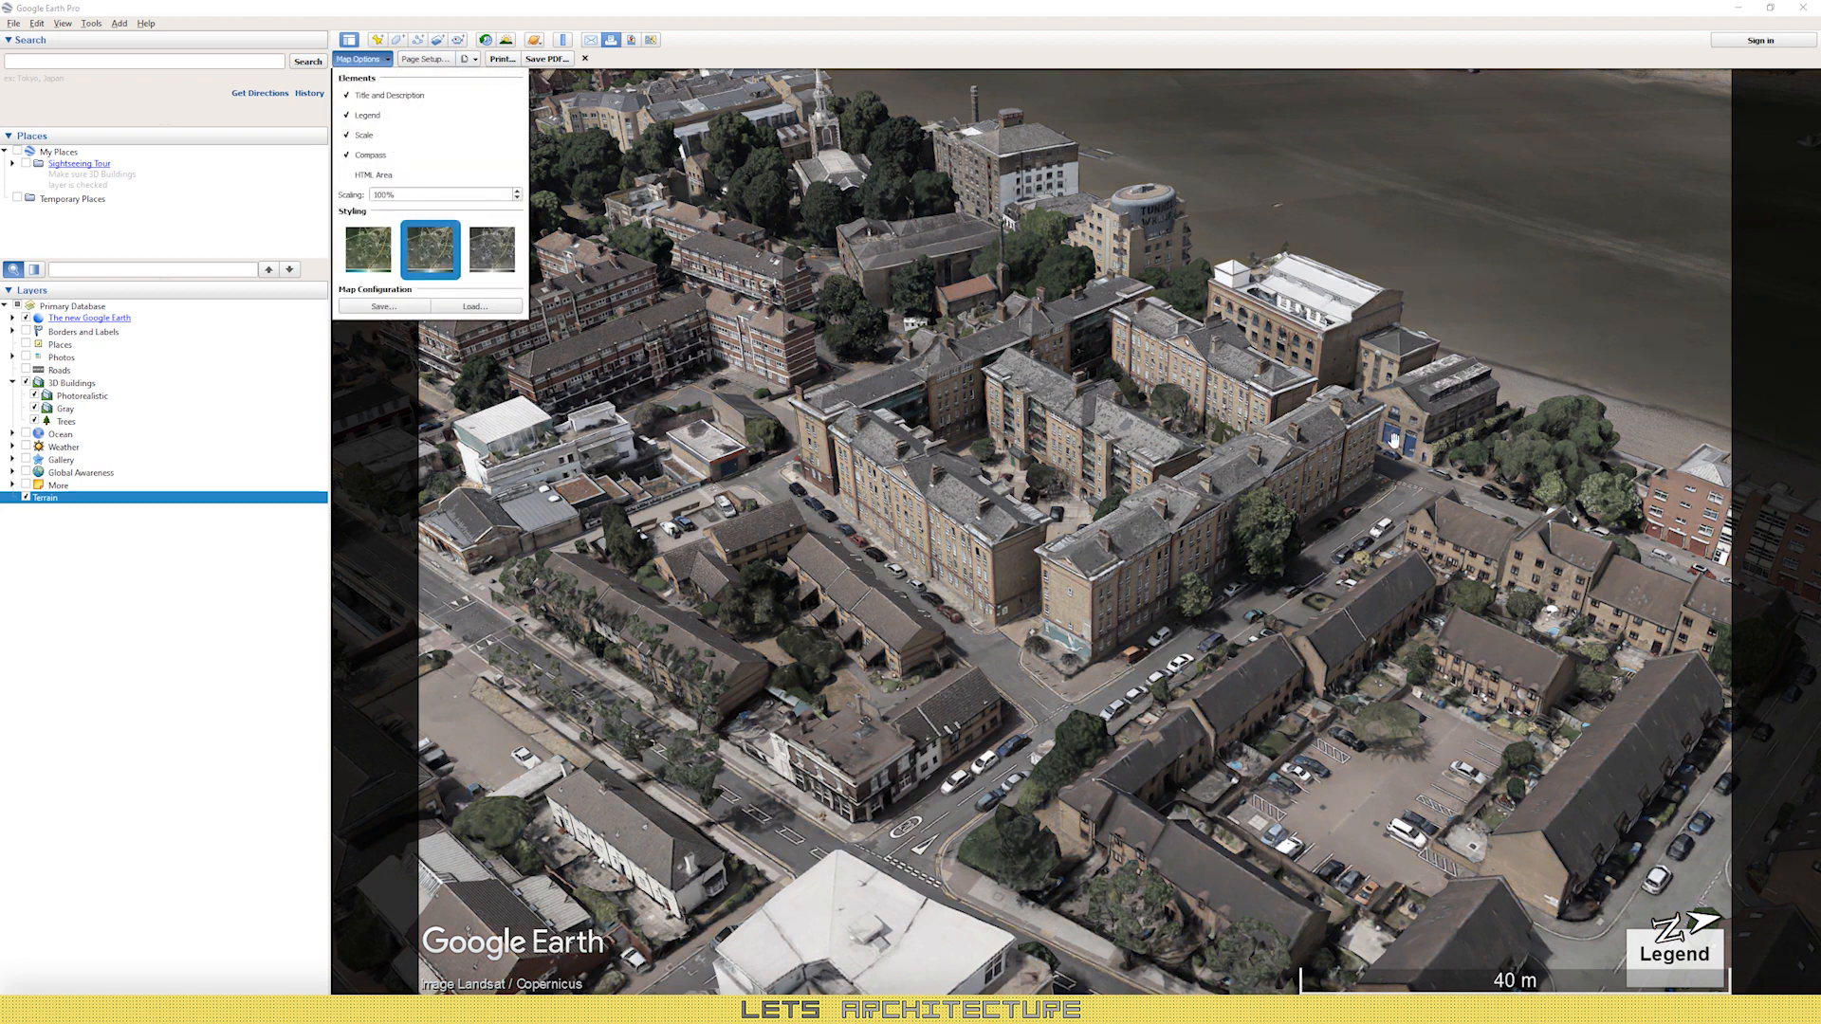
pyautogui.click(487, 251)
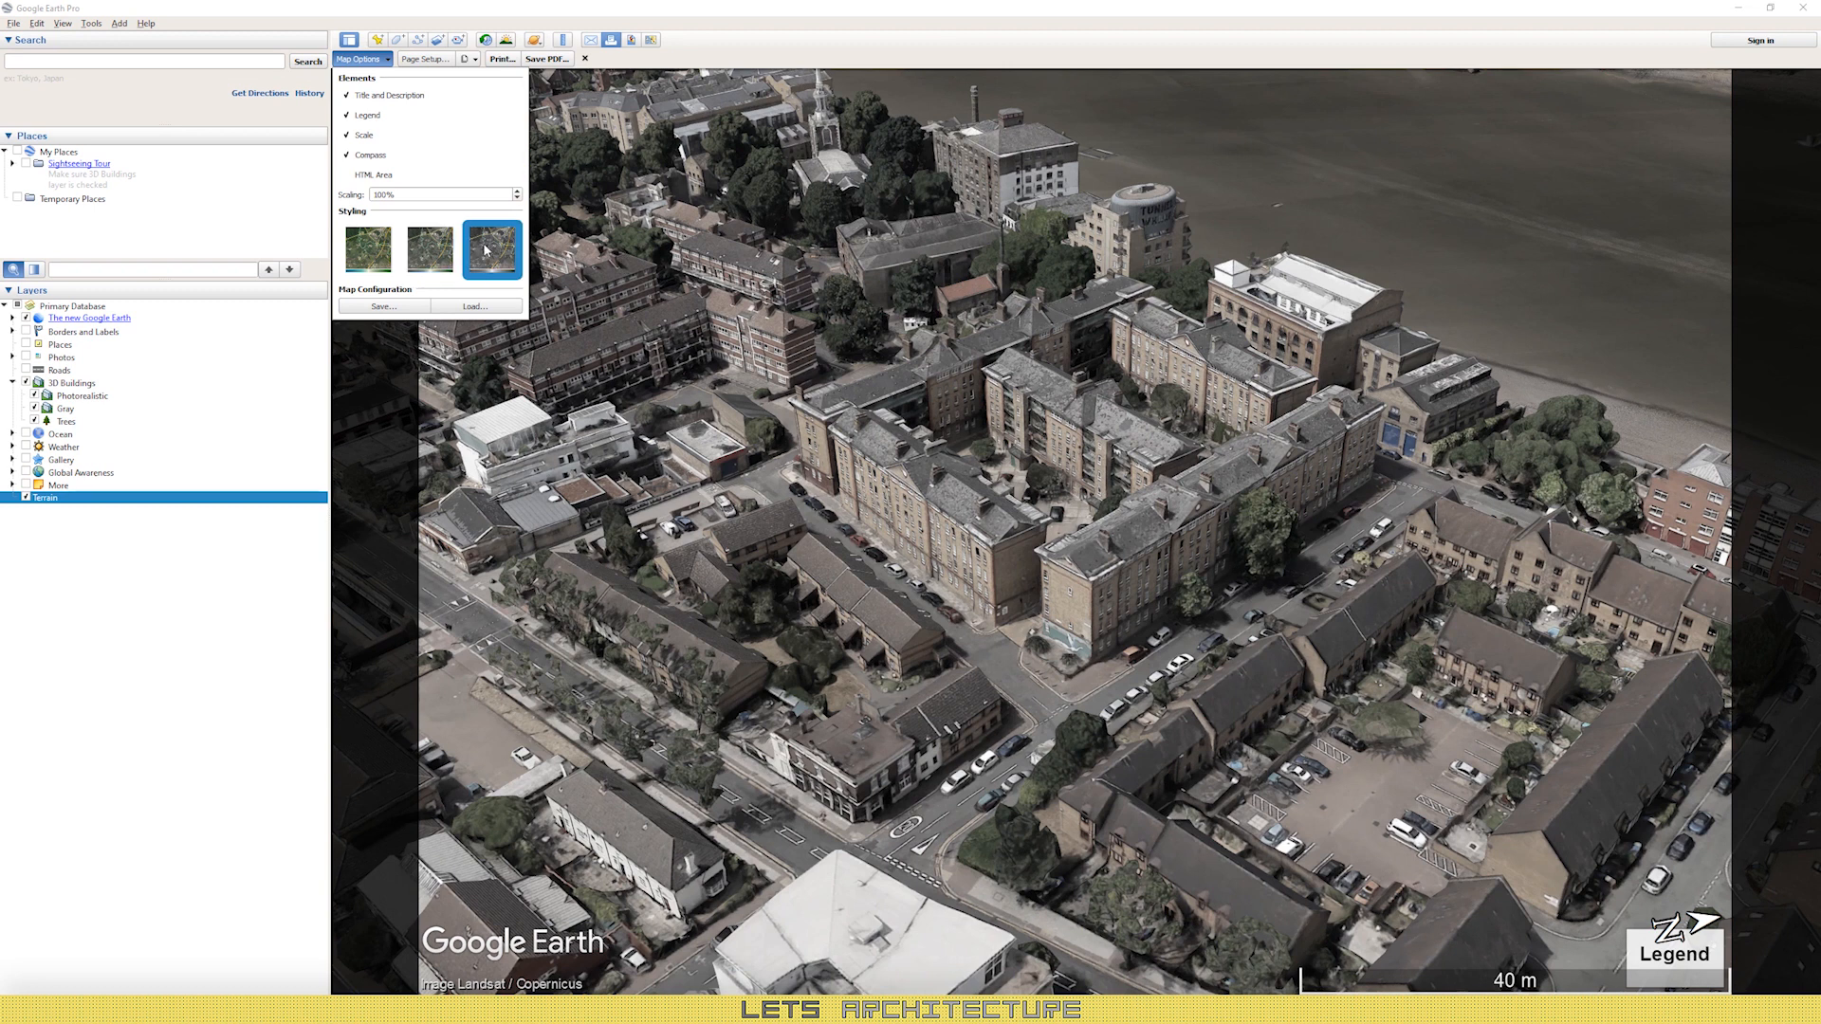
pyautogui.click(429, 254)
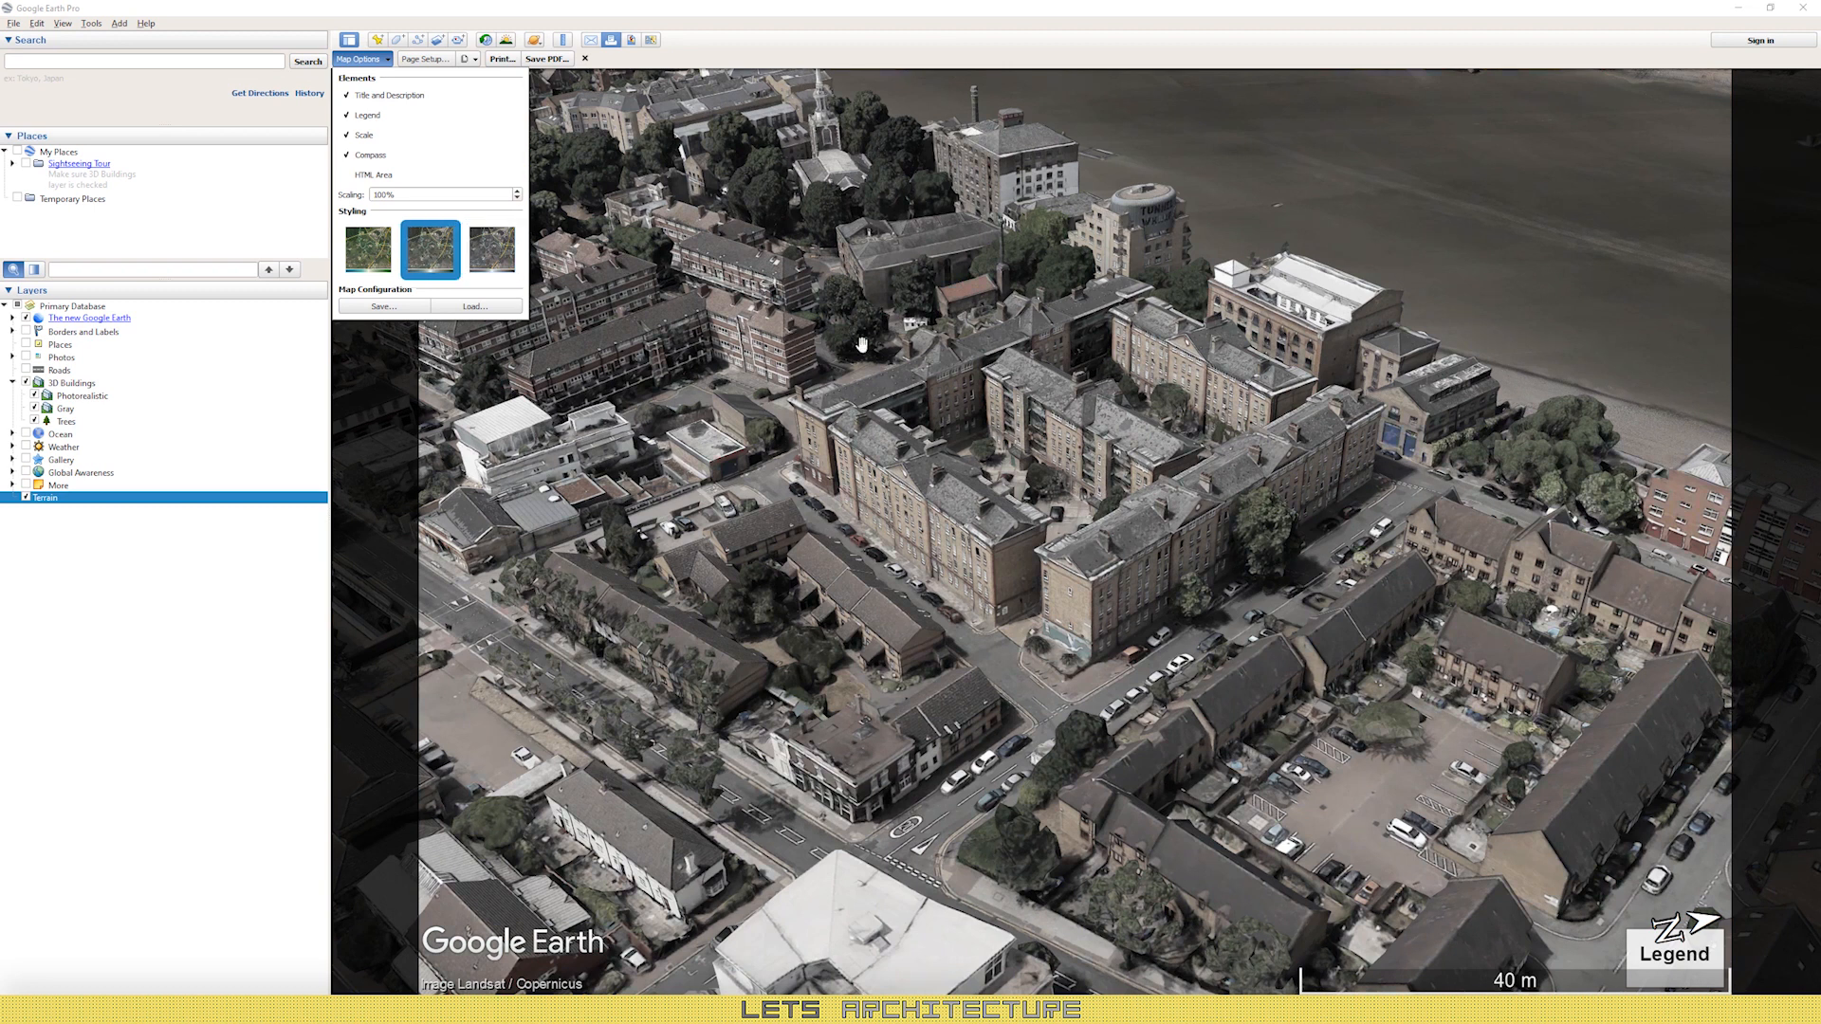
pyautogui.click(378, 252)
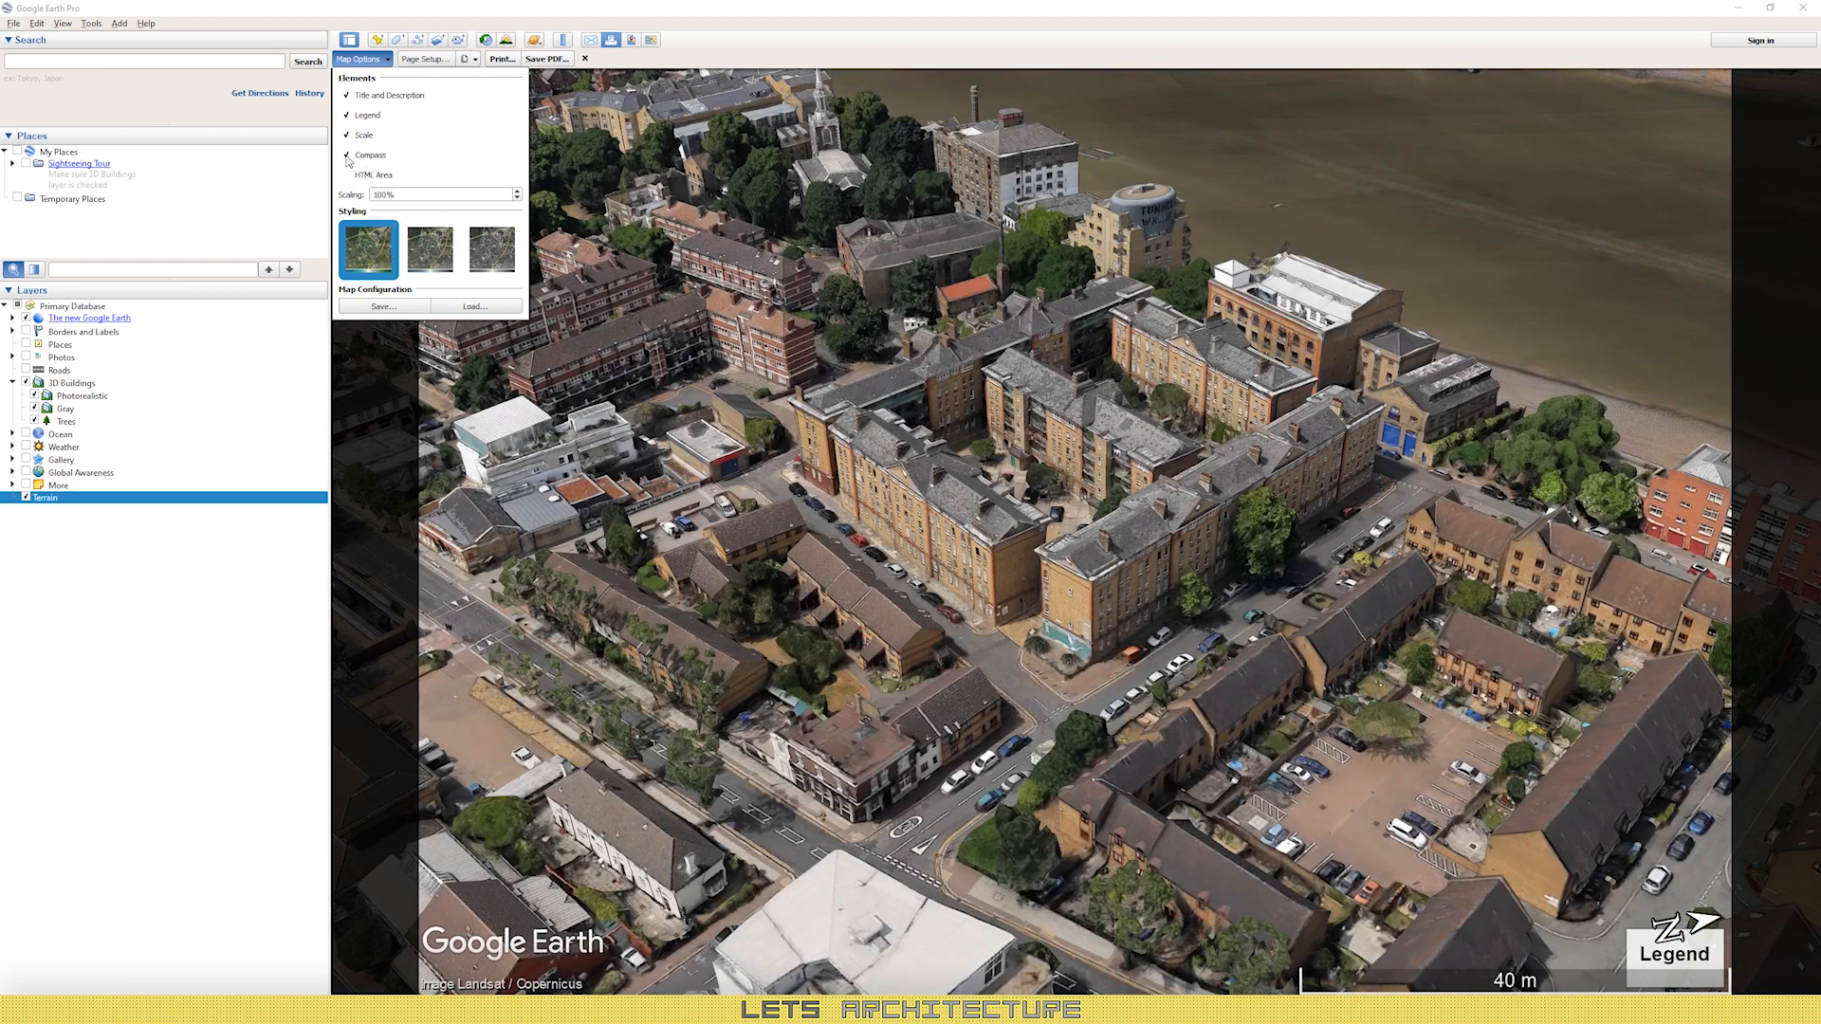
# Step: Remove the scale, compass, legend, and title and description from the print layout
pyautogui.click(425, 59)
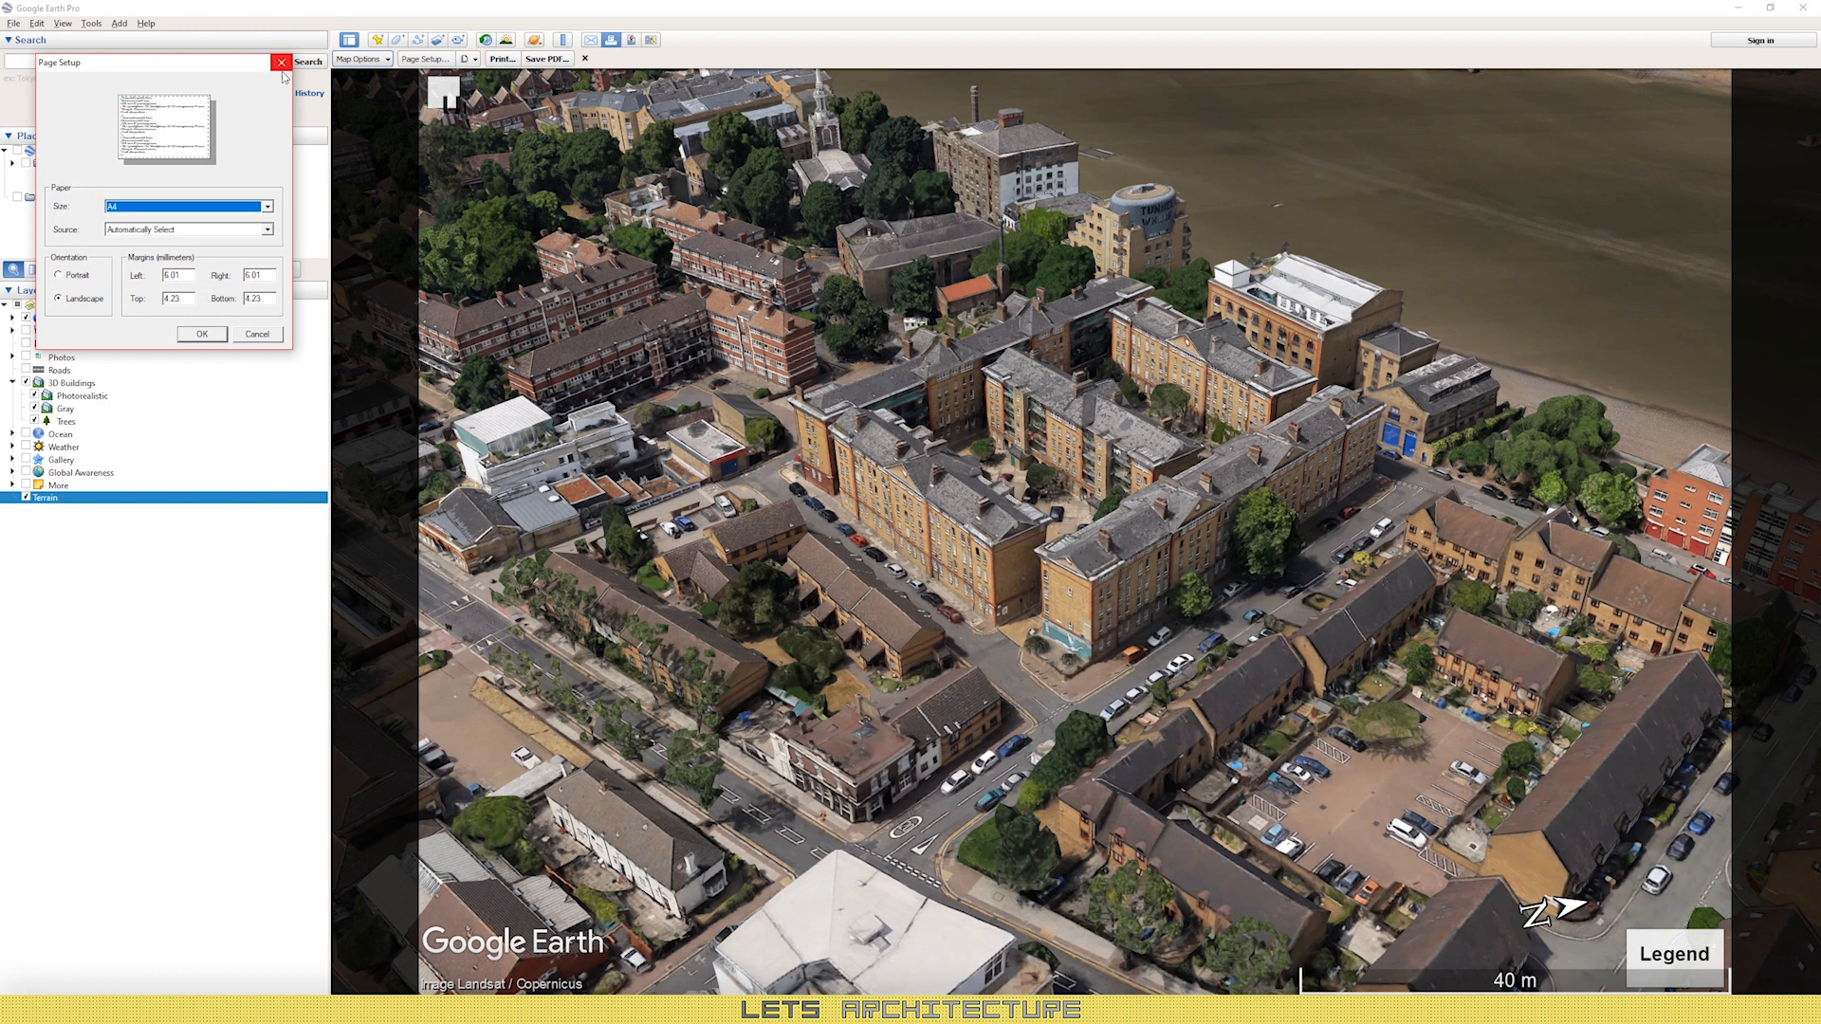
pyautogui.click(281, 64)
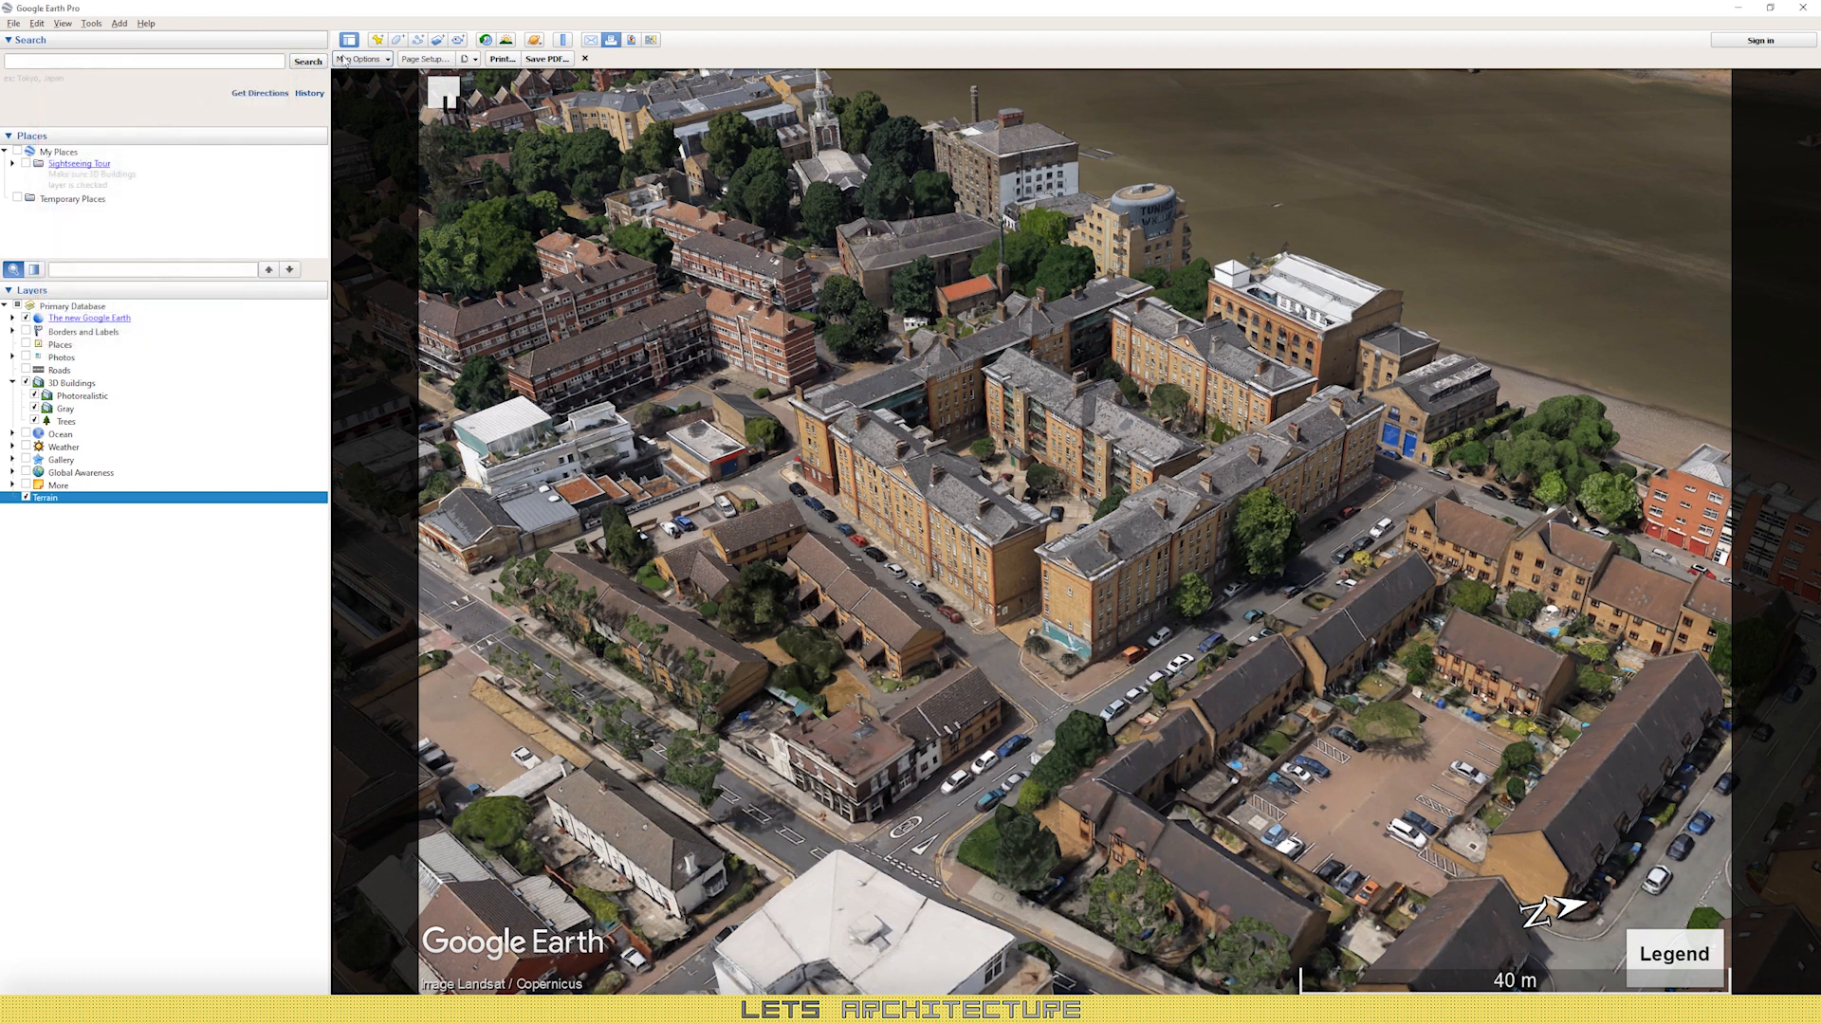
pyautogui.click(346, 59)
pyautogui.click(345, 136)
pyautogui.click(347, 156)
pyautogui.click(347, 116)
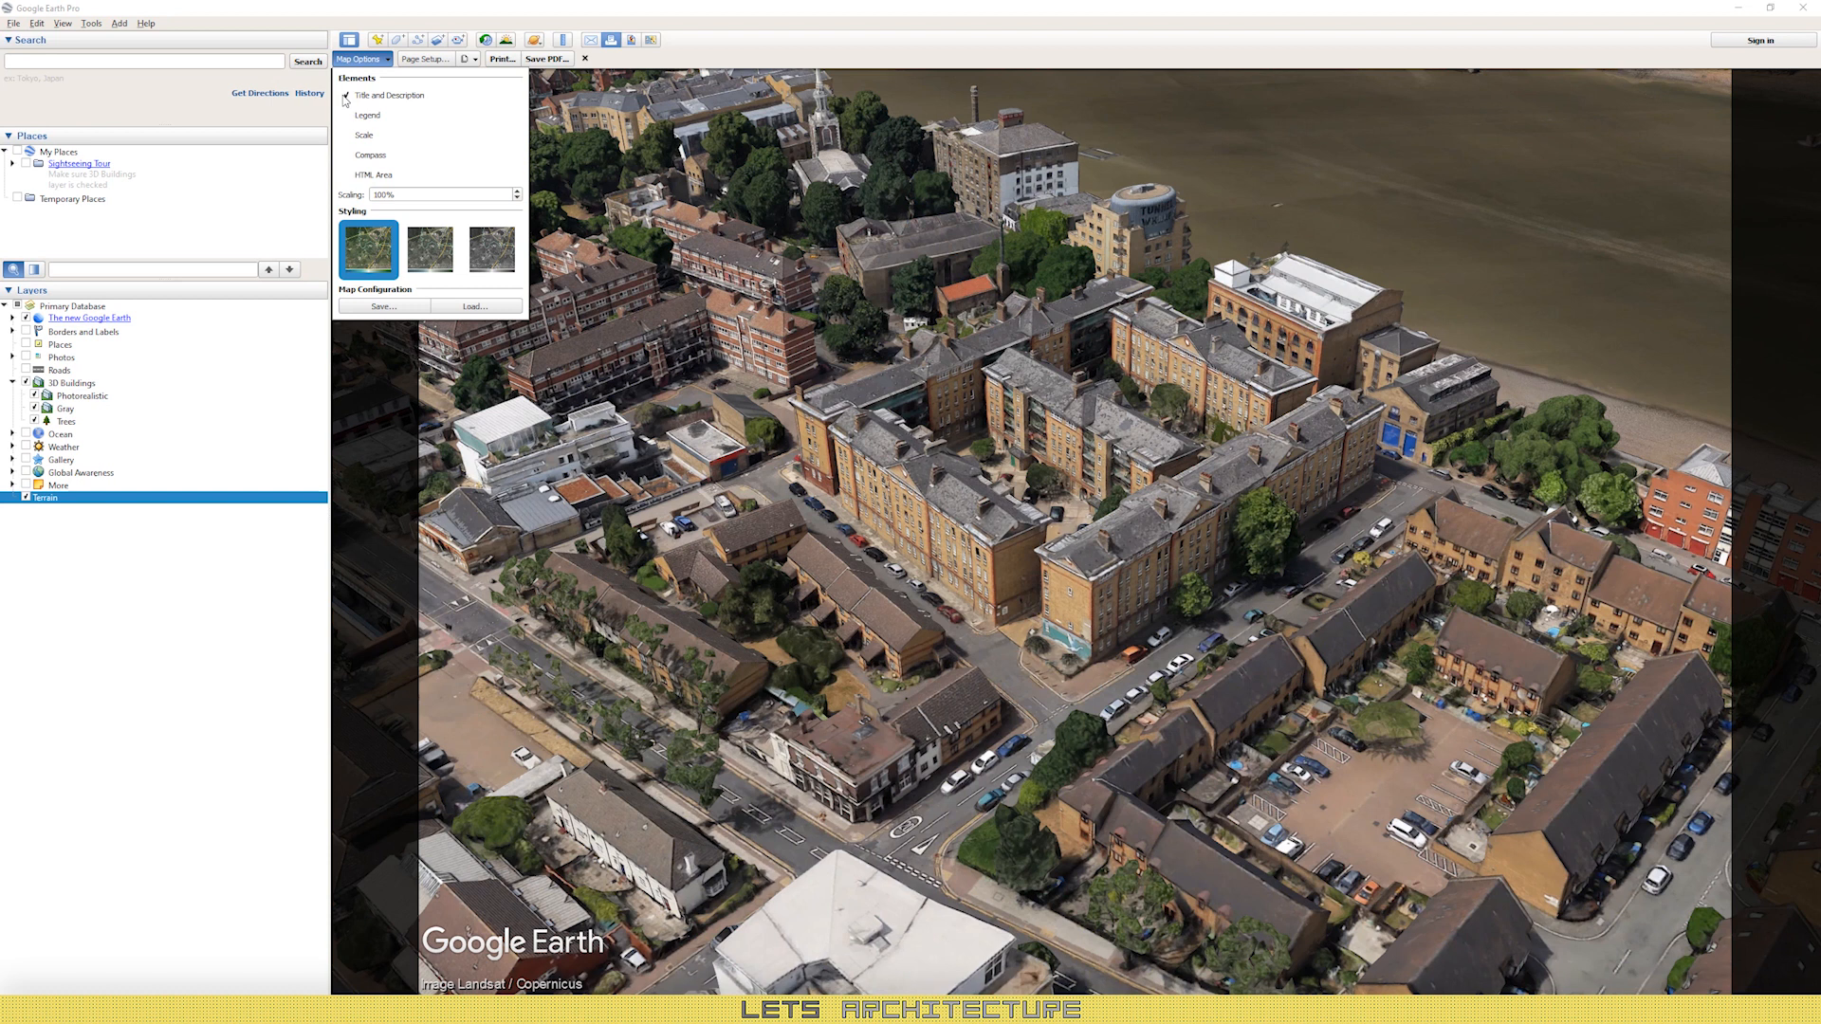
pyautogui.click(346, 96)
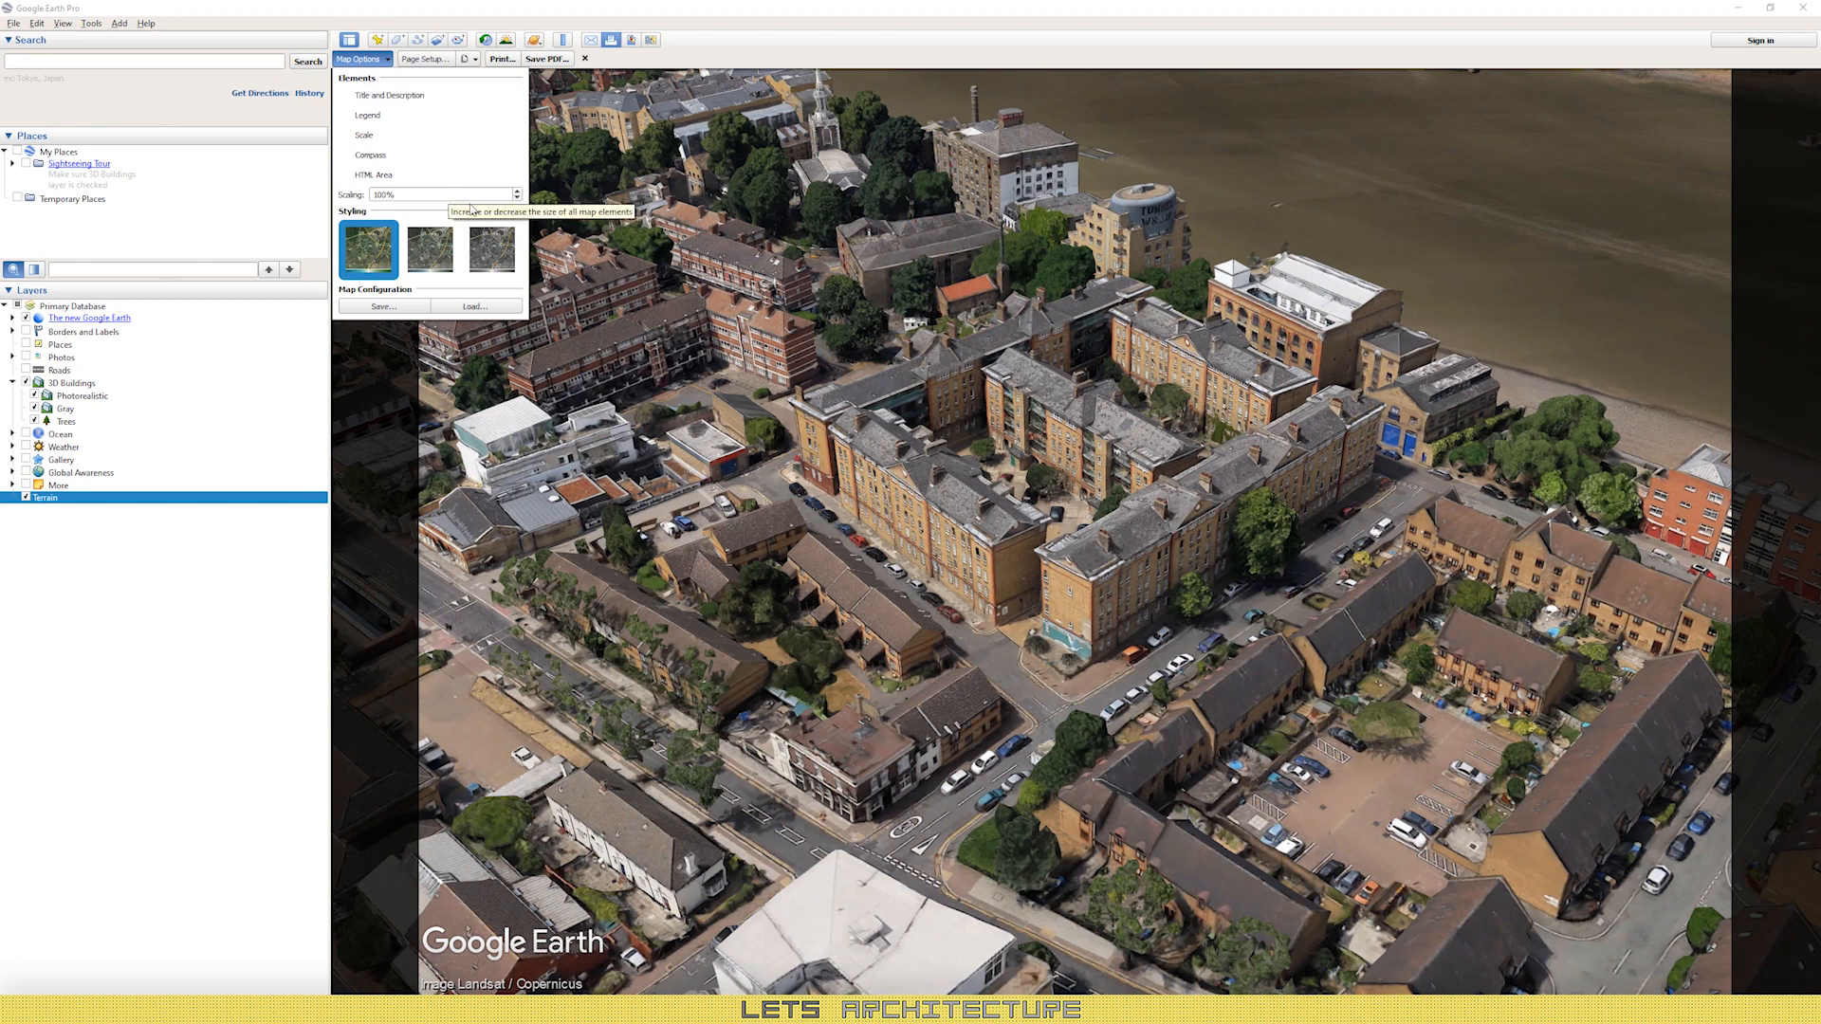
# Step: Set the print layout's paper size to A2 in the page setup
pyautogui.click(423, 59)
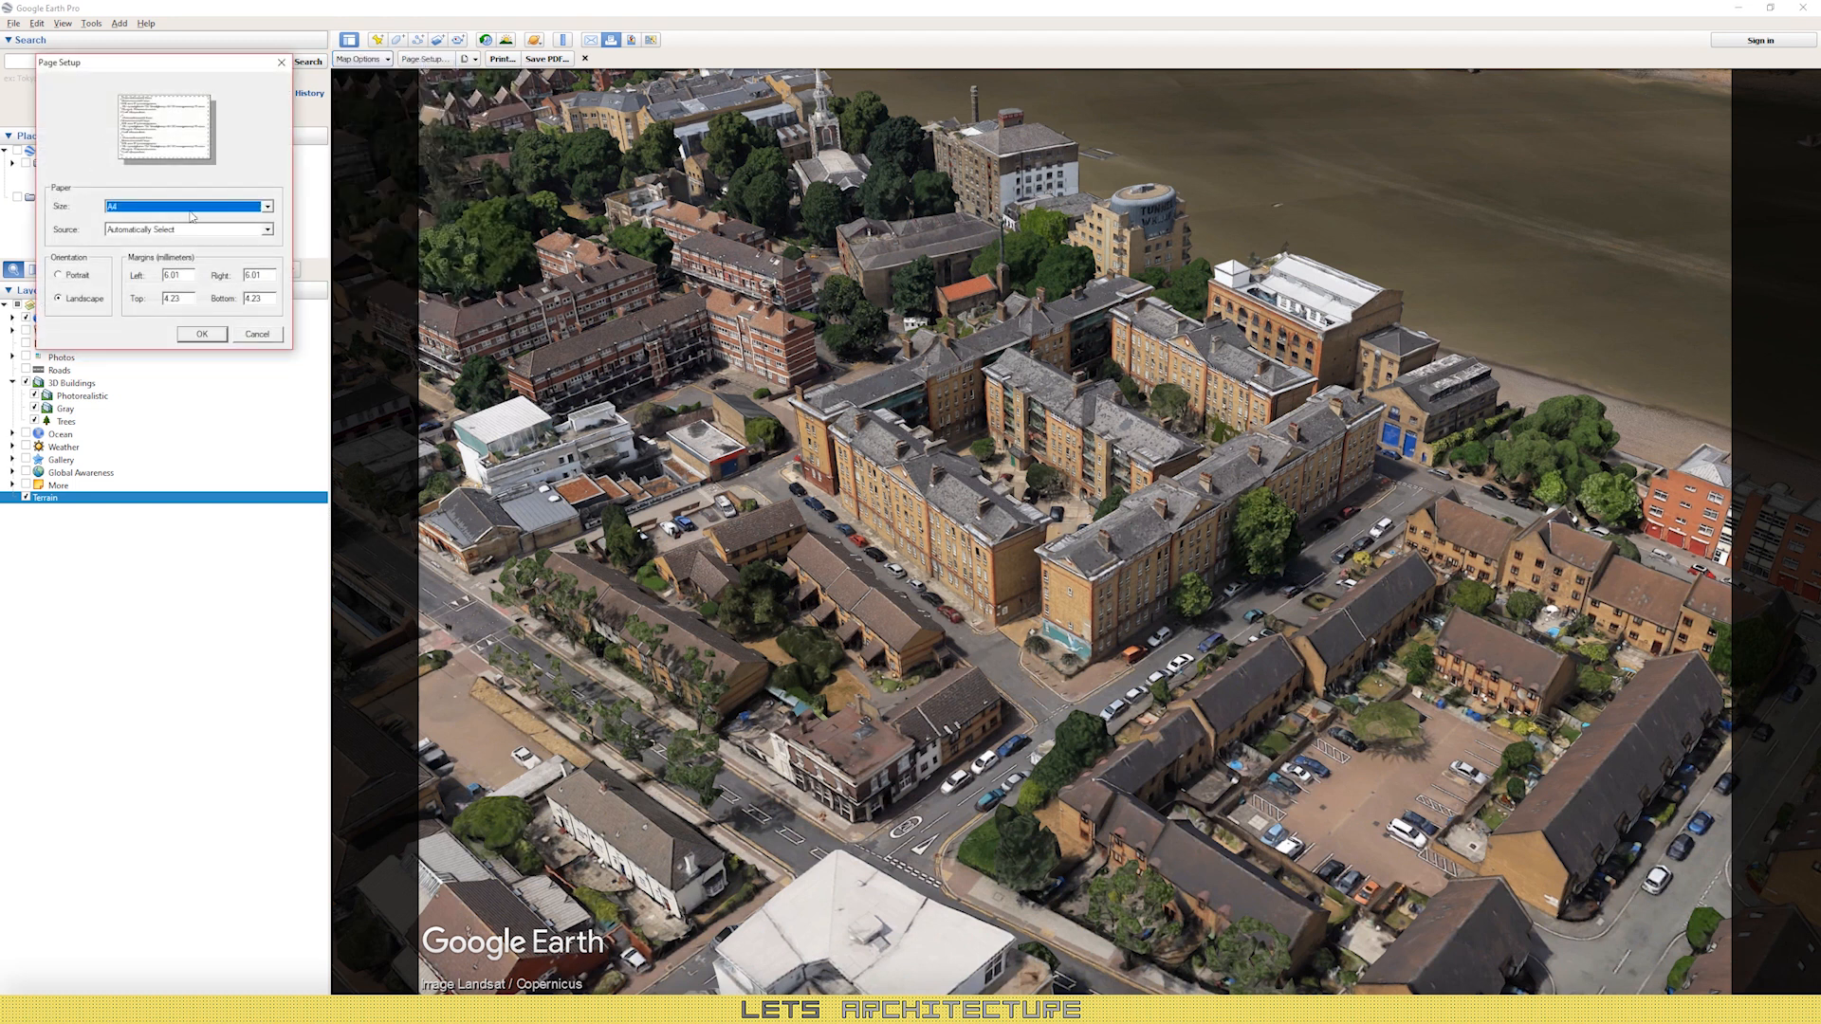
pyautogui.click(191, 211)
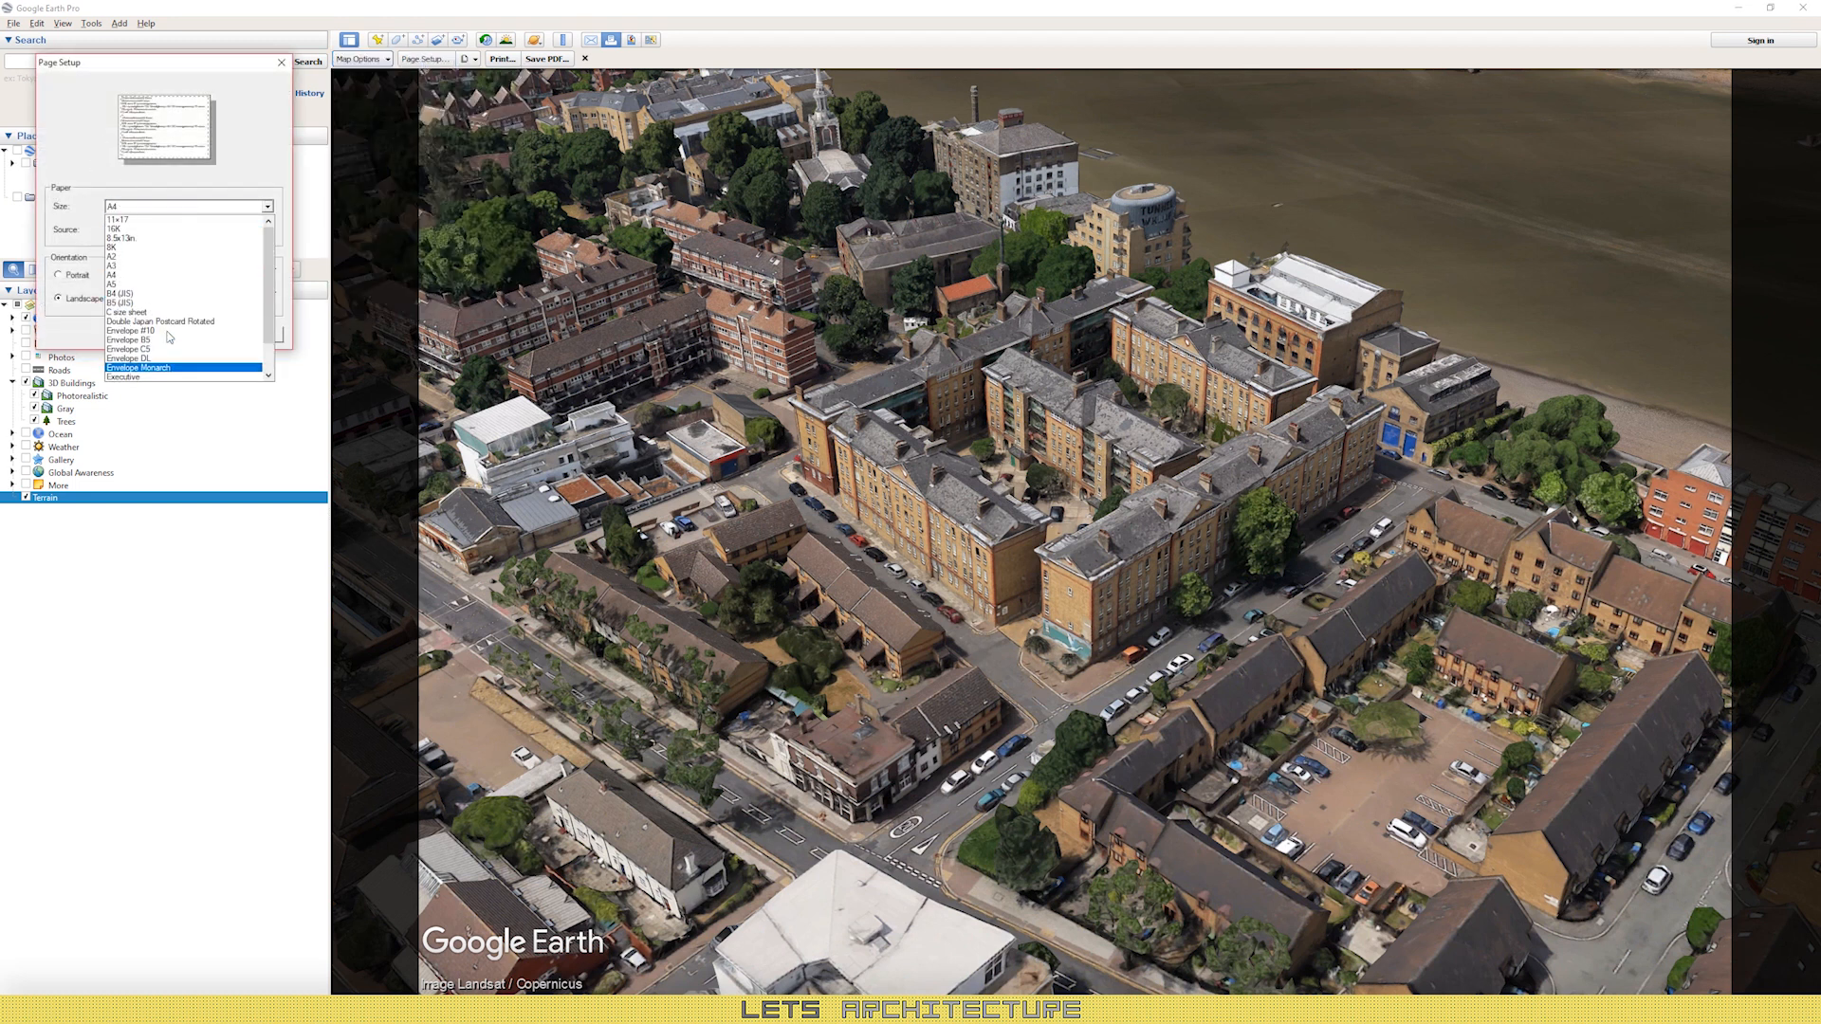
pyautogui.click(129, 257)
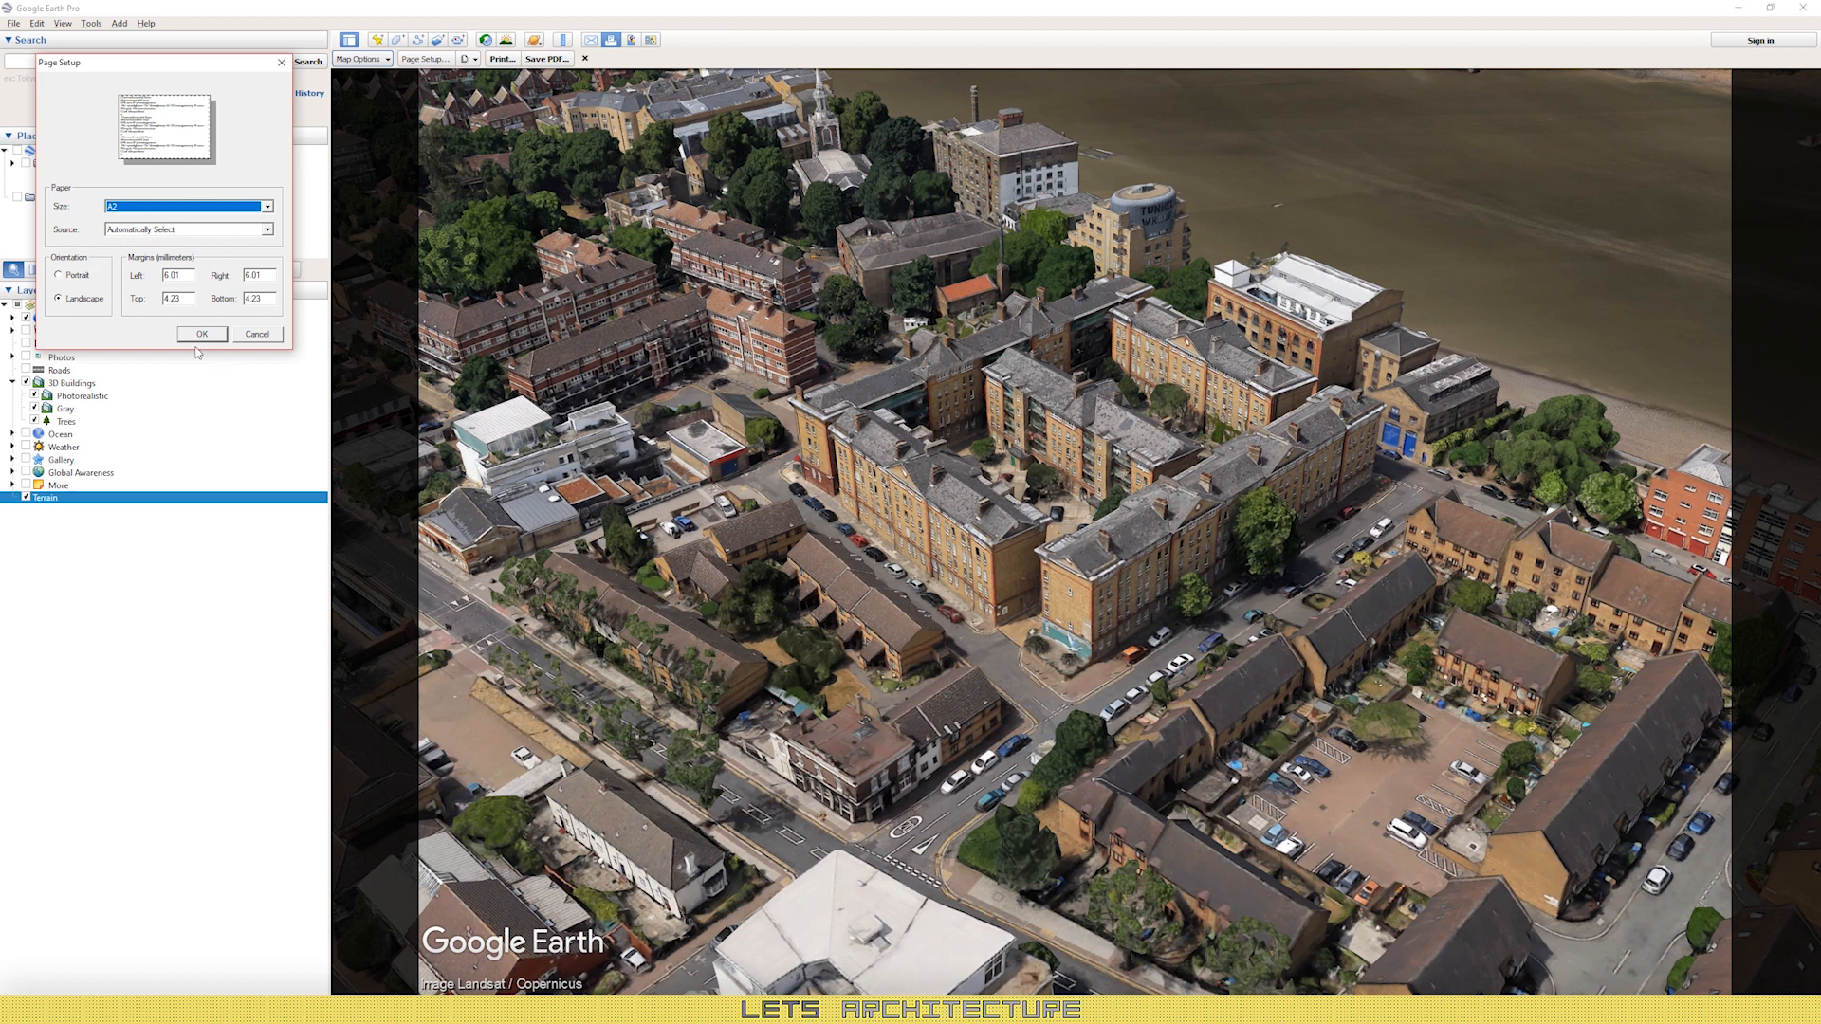
pyautogui.click(198, 213)
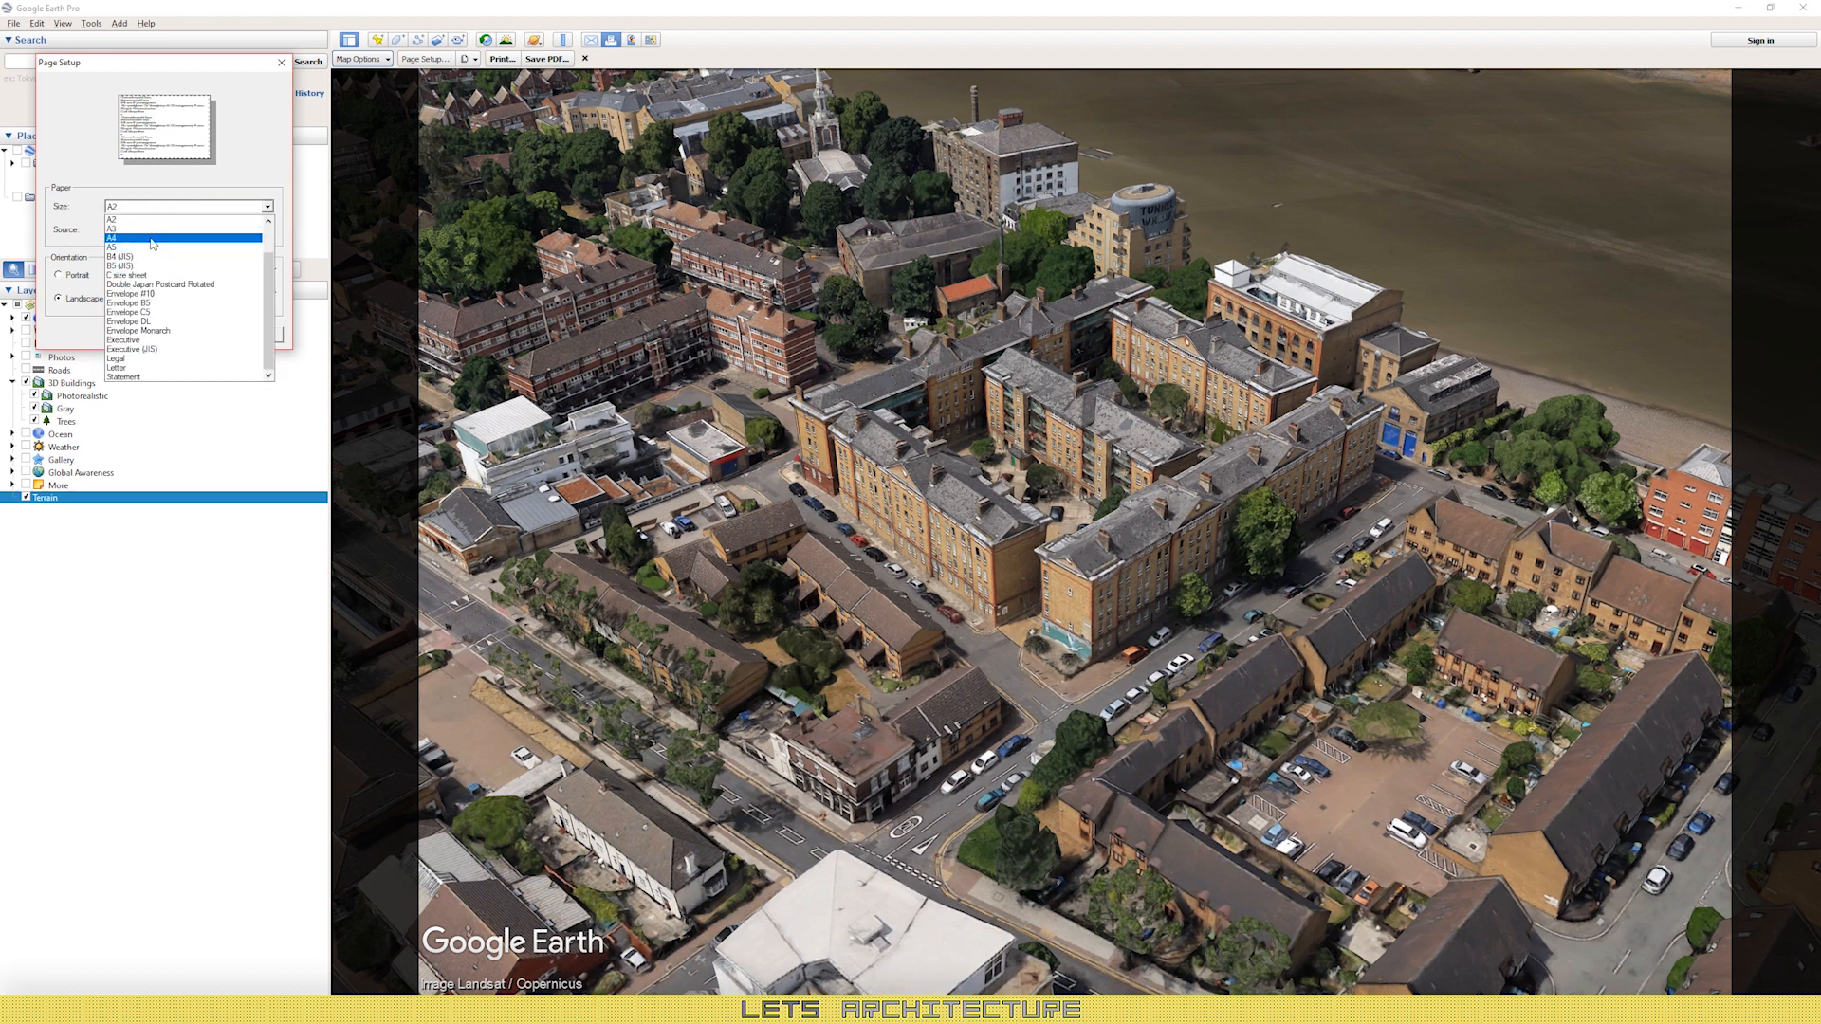
pyautogui.click(151, 220)
pyautogui.click(201, 335)
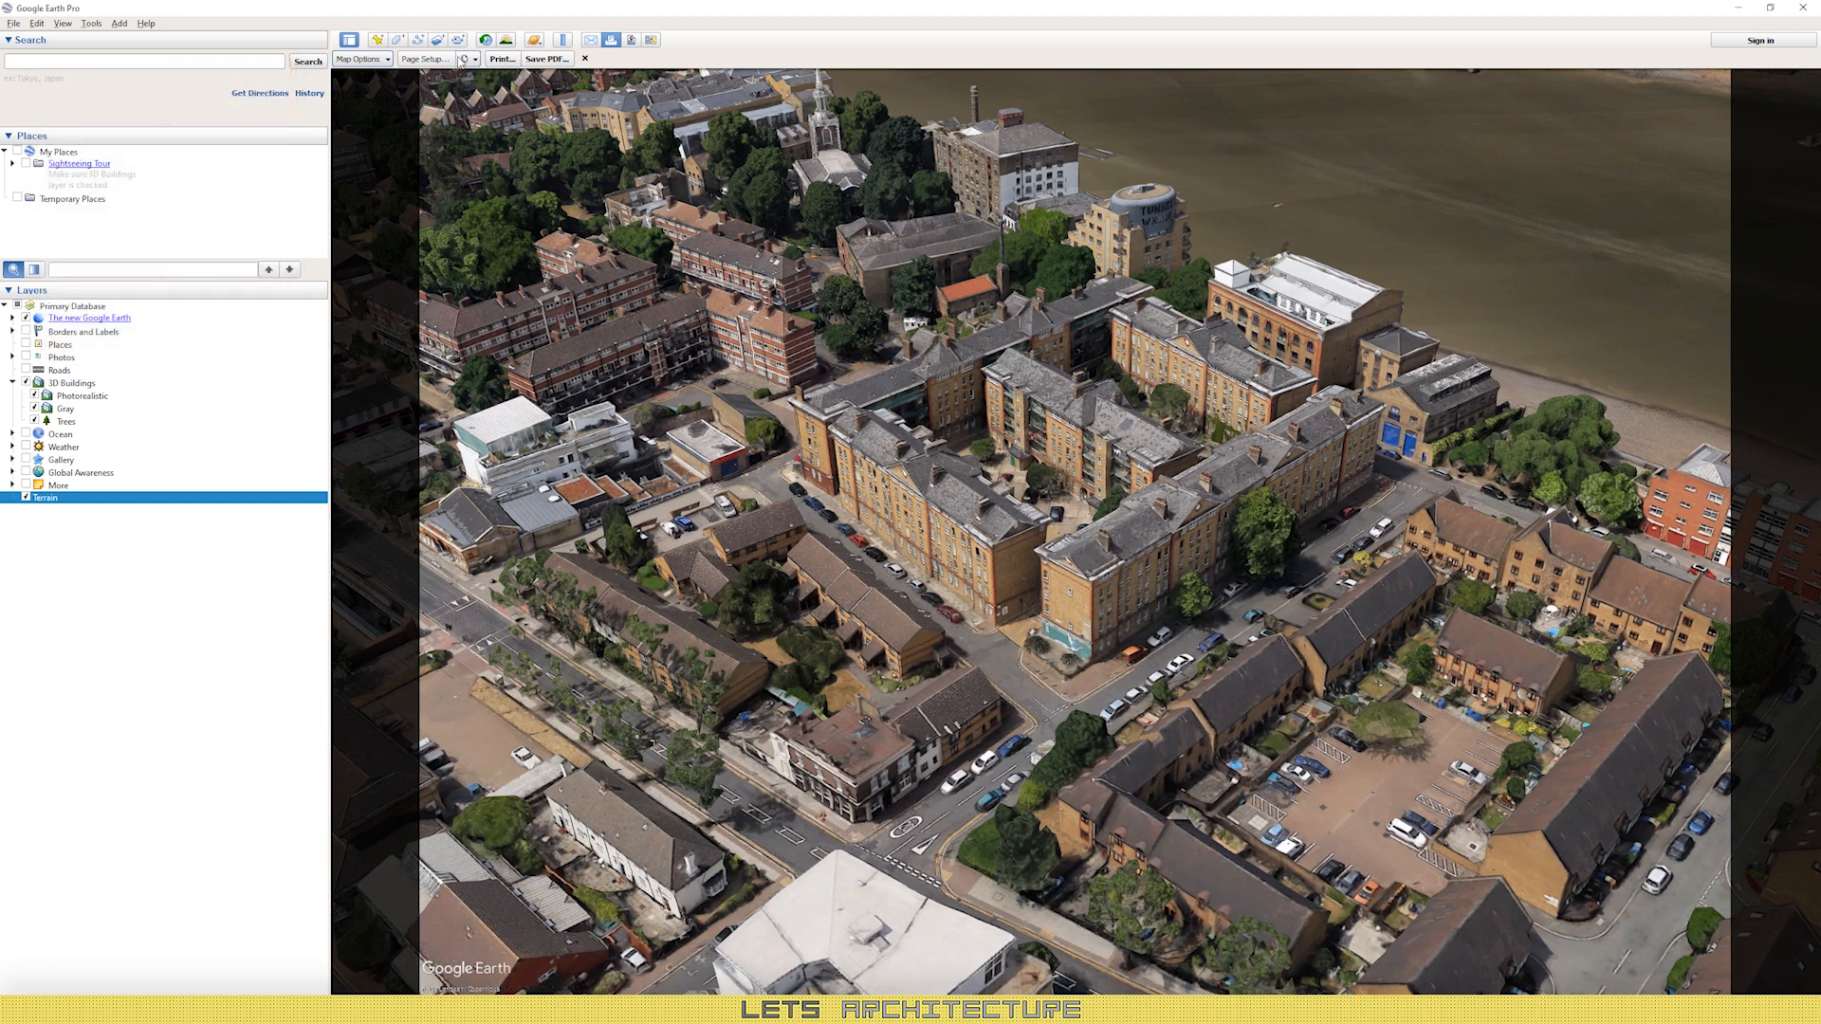
# Step: Set the print quality to High in the print options
pyautogui.click(475, 60)
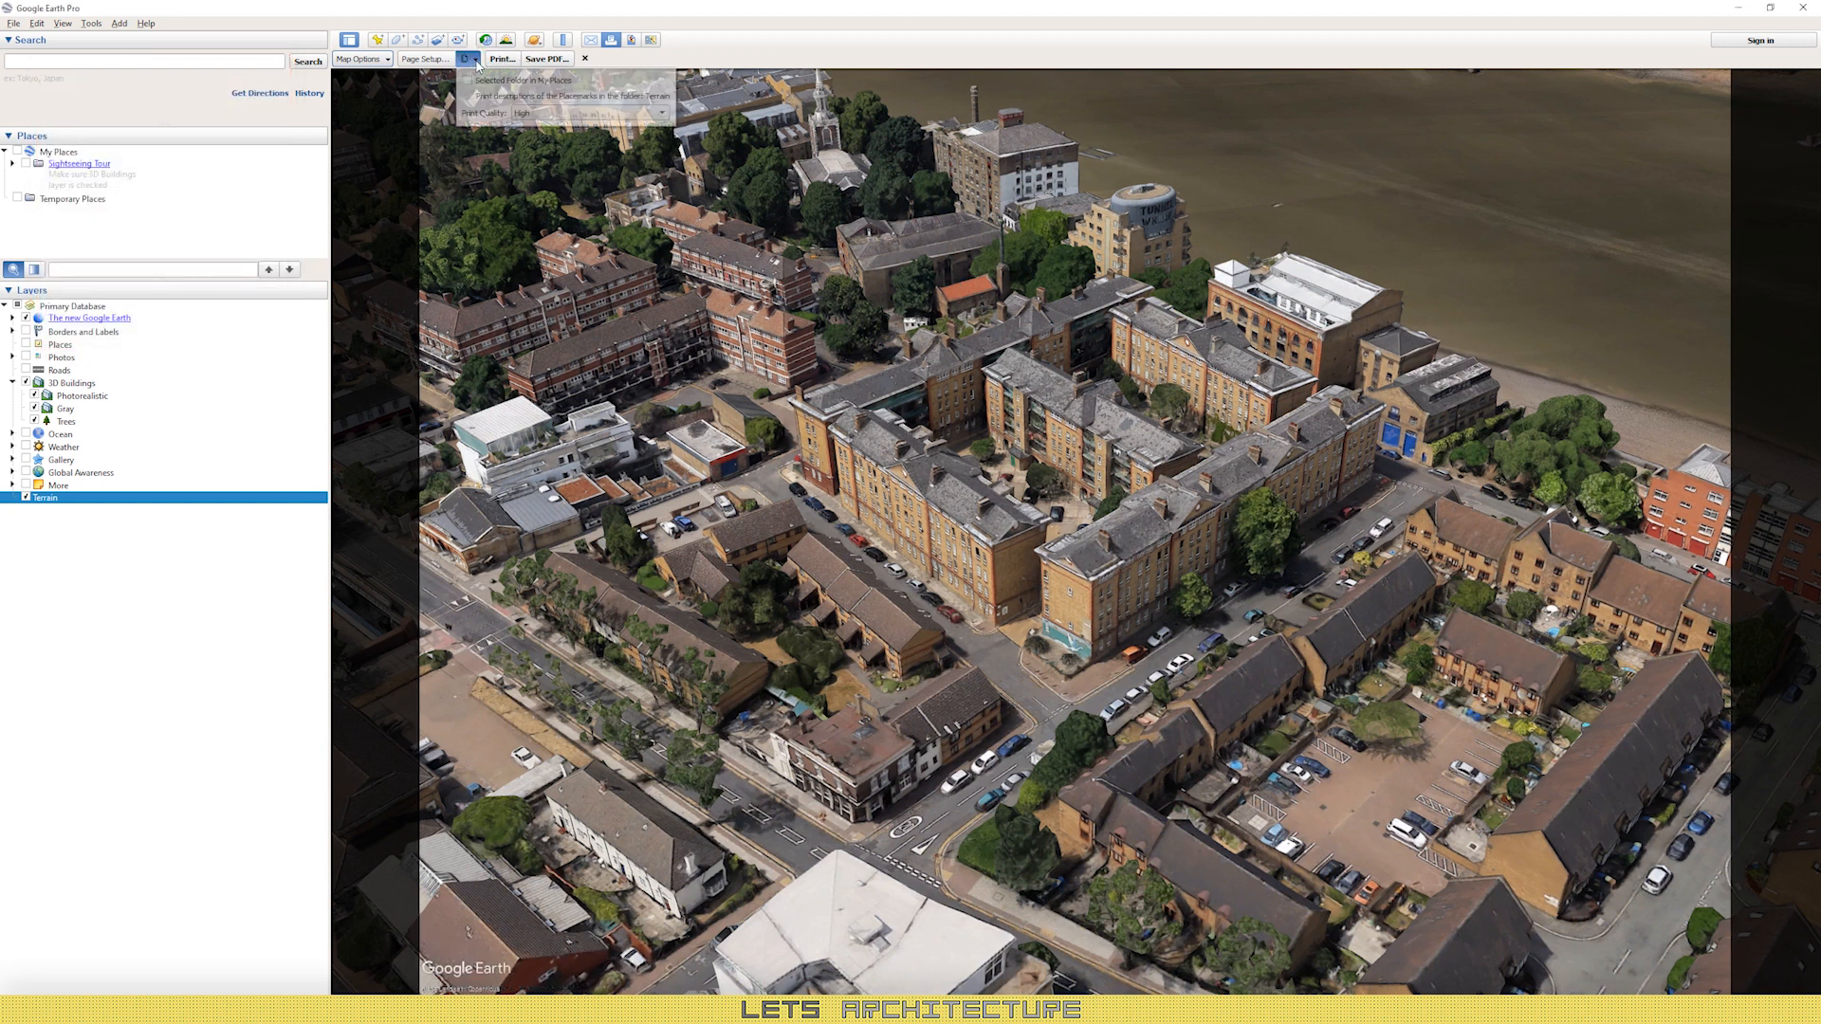
pyautogui.click(540, 114)
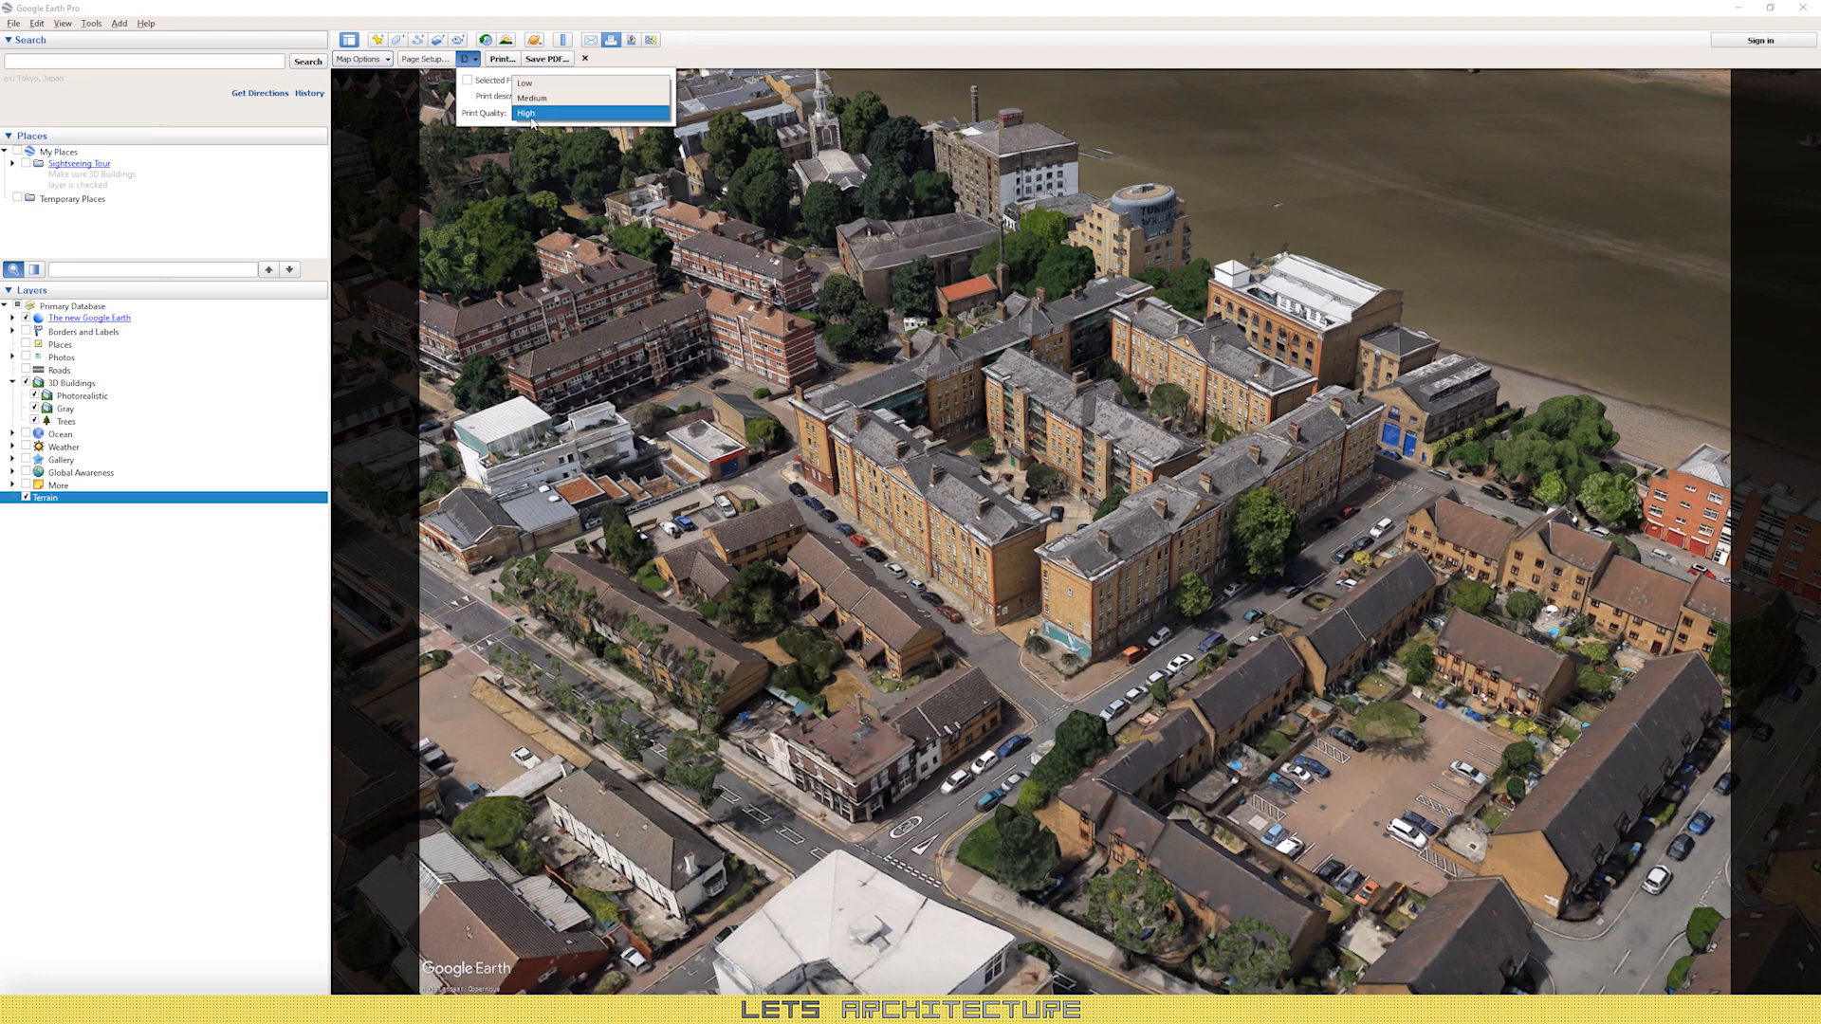
pyautogui.click(534, 114)
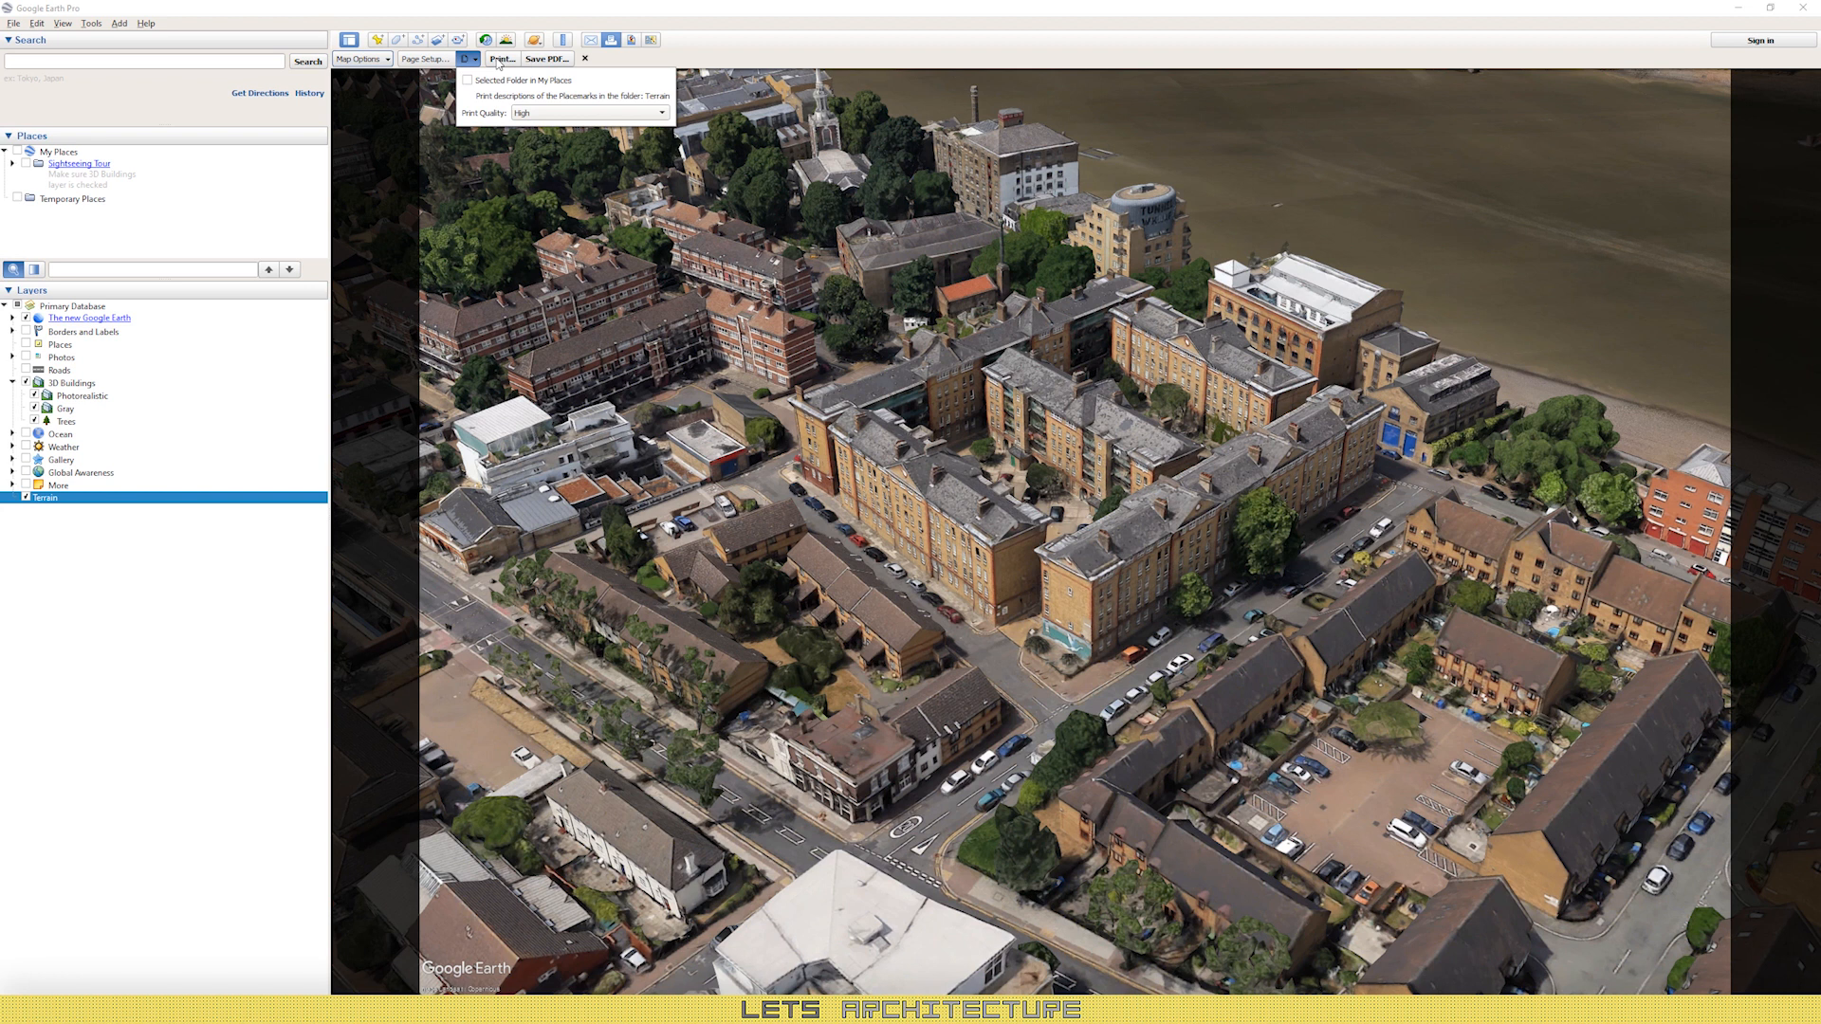
# Step: Save the print layout to the Desktop as a PDF named iso
pyautogui.click(546, 59)
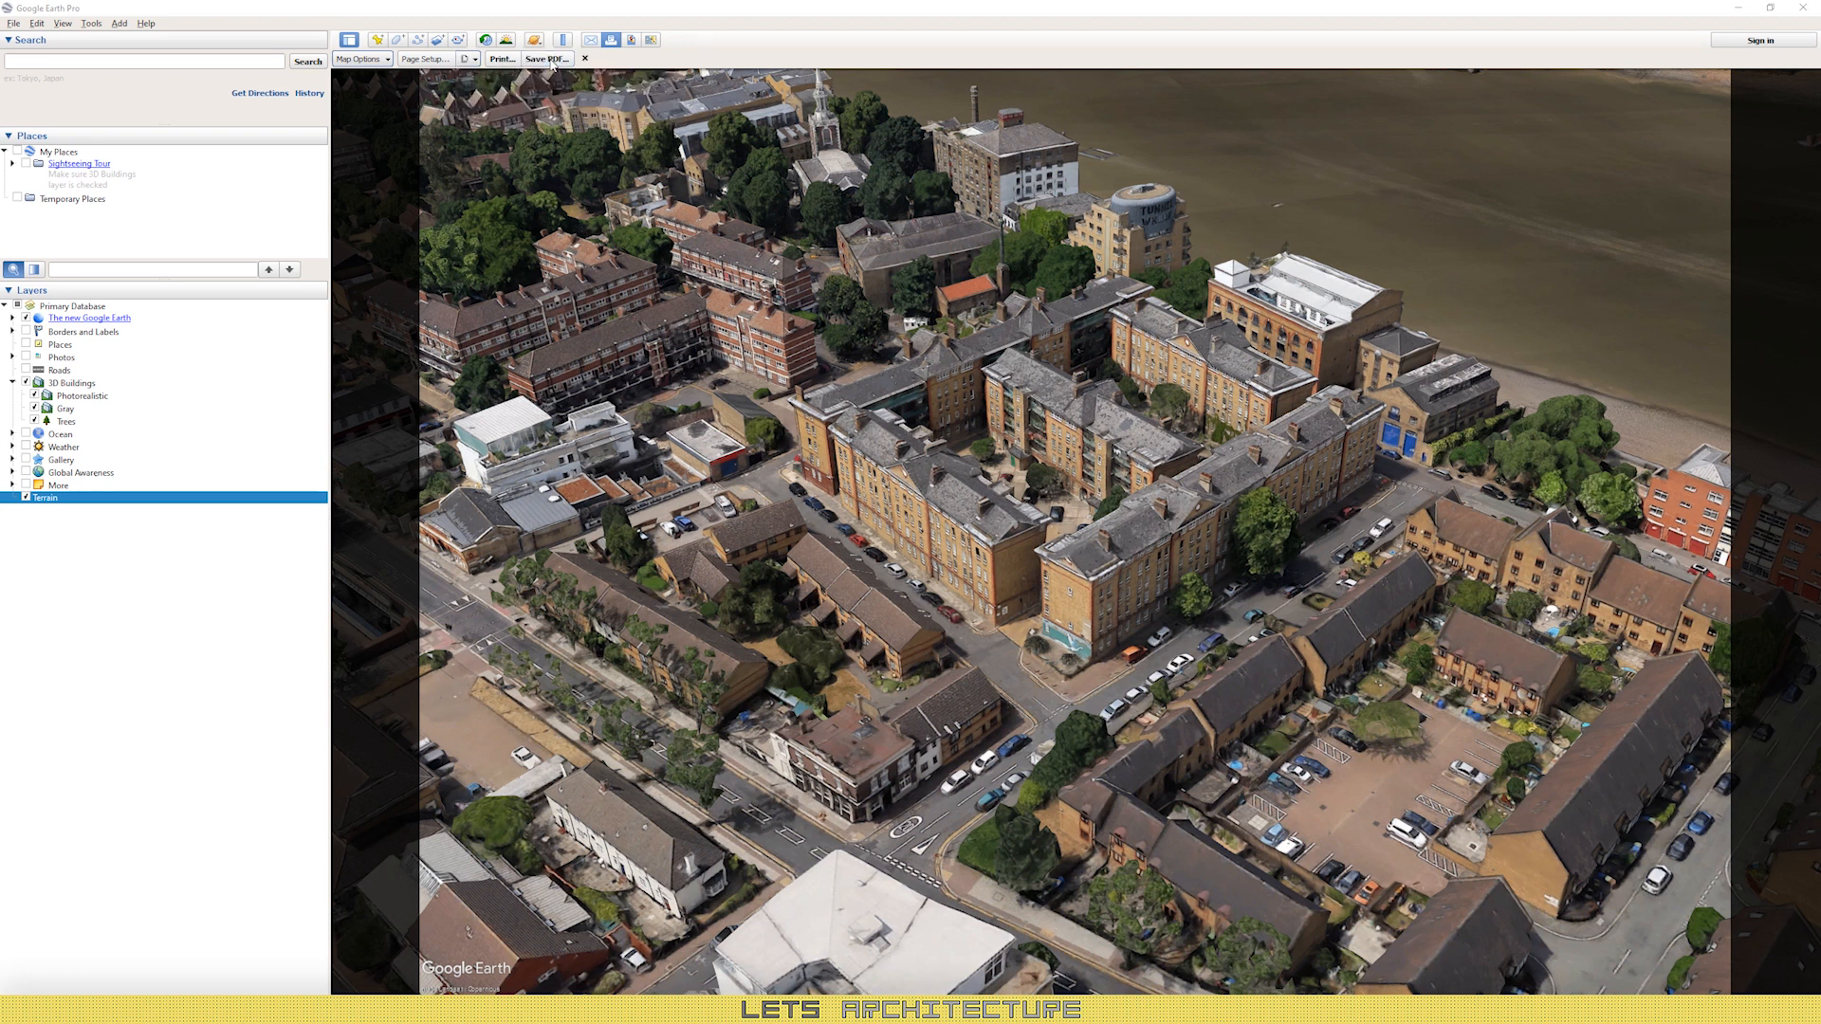
pyautogui.scroll(-1, 706, 332)
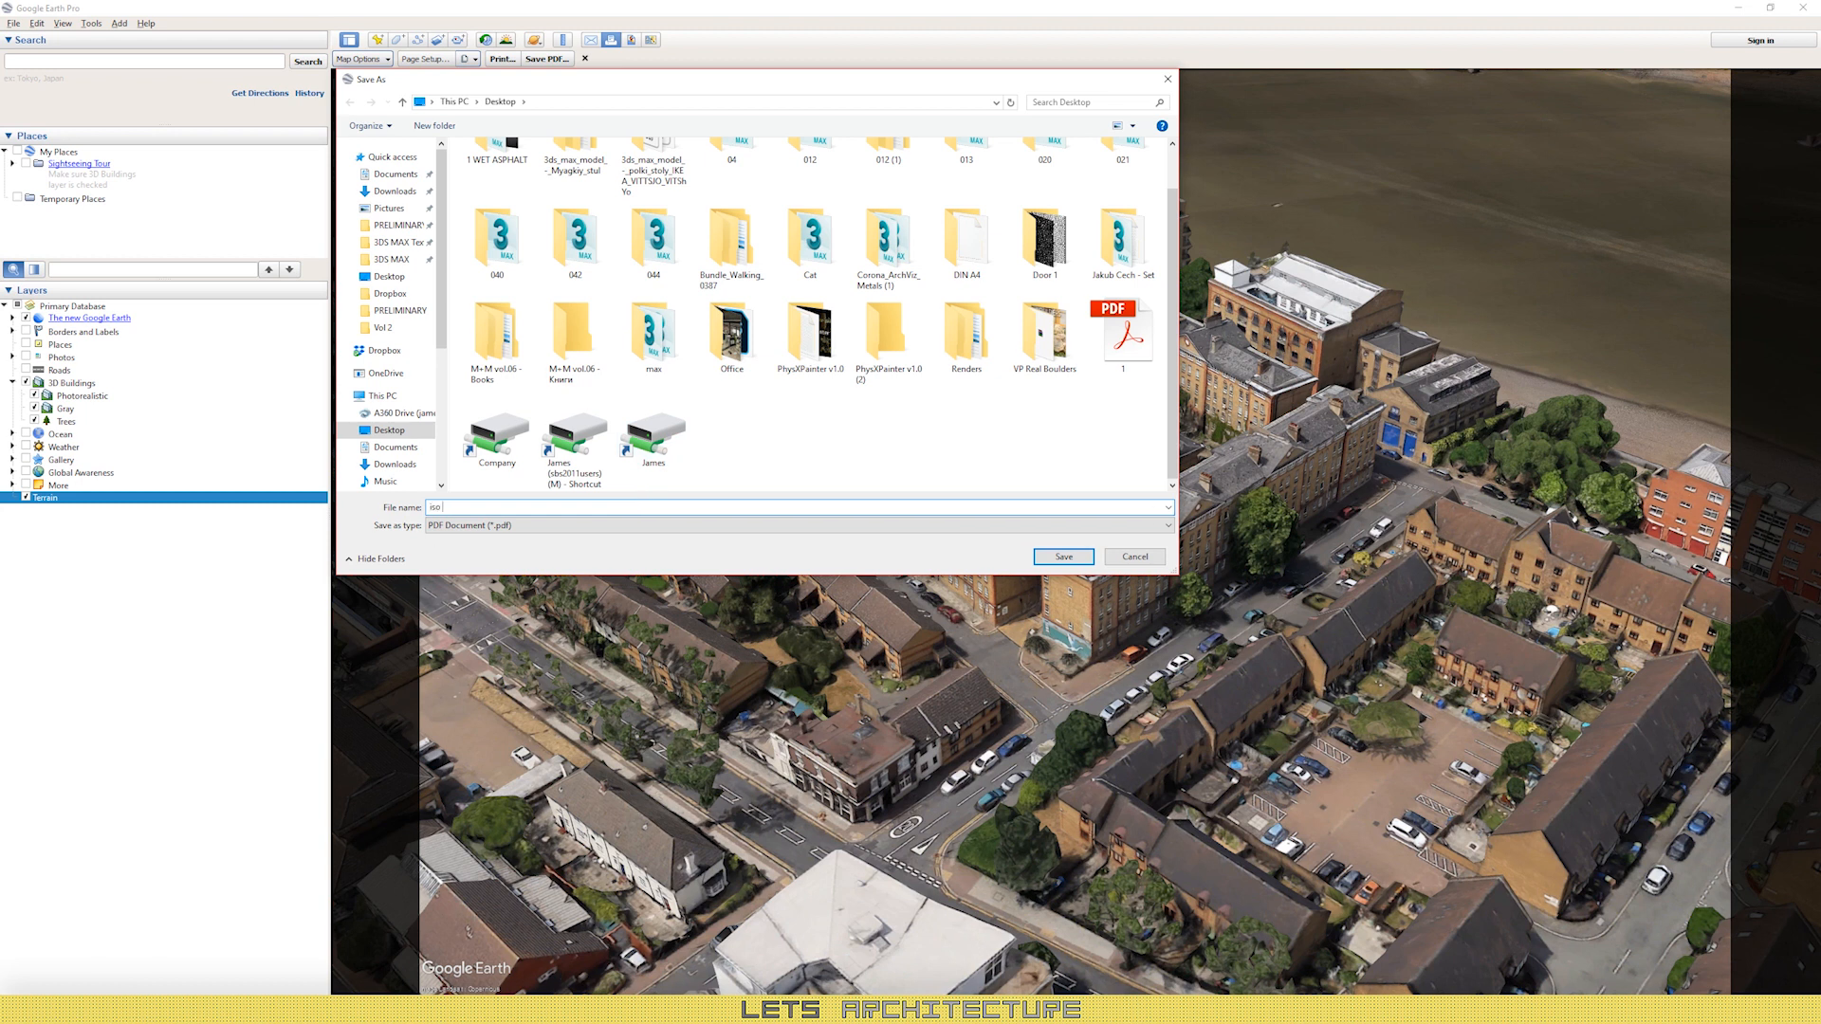
pyautogui.click(1063, 557)
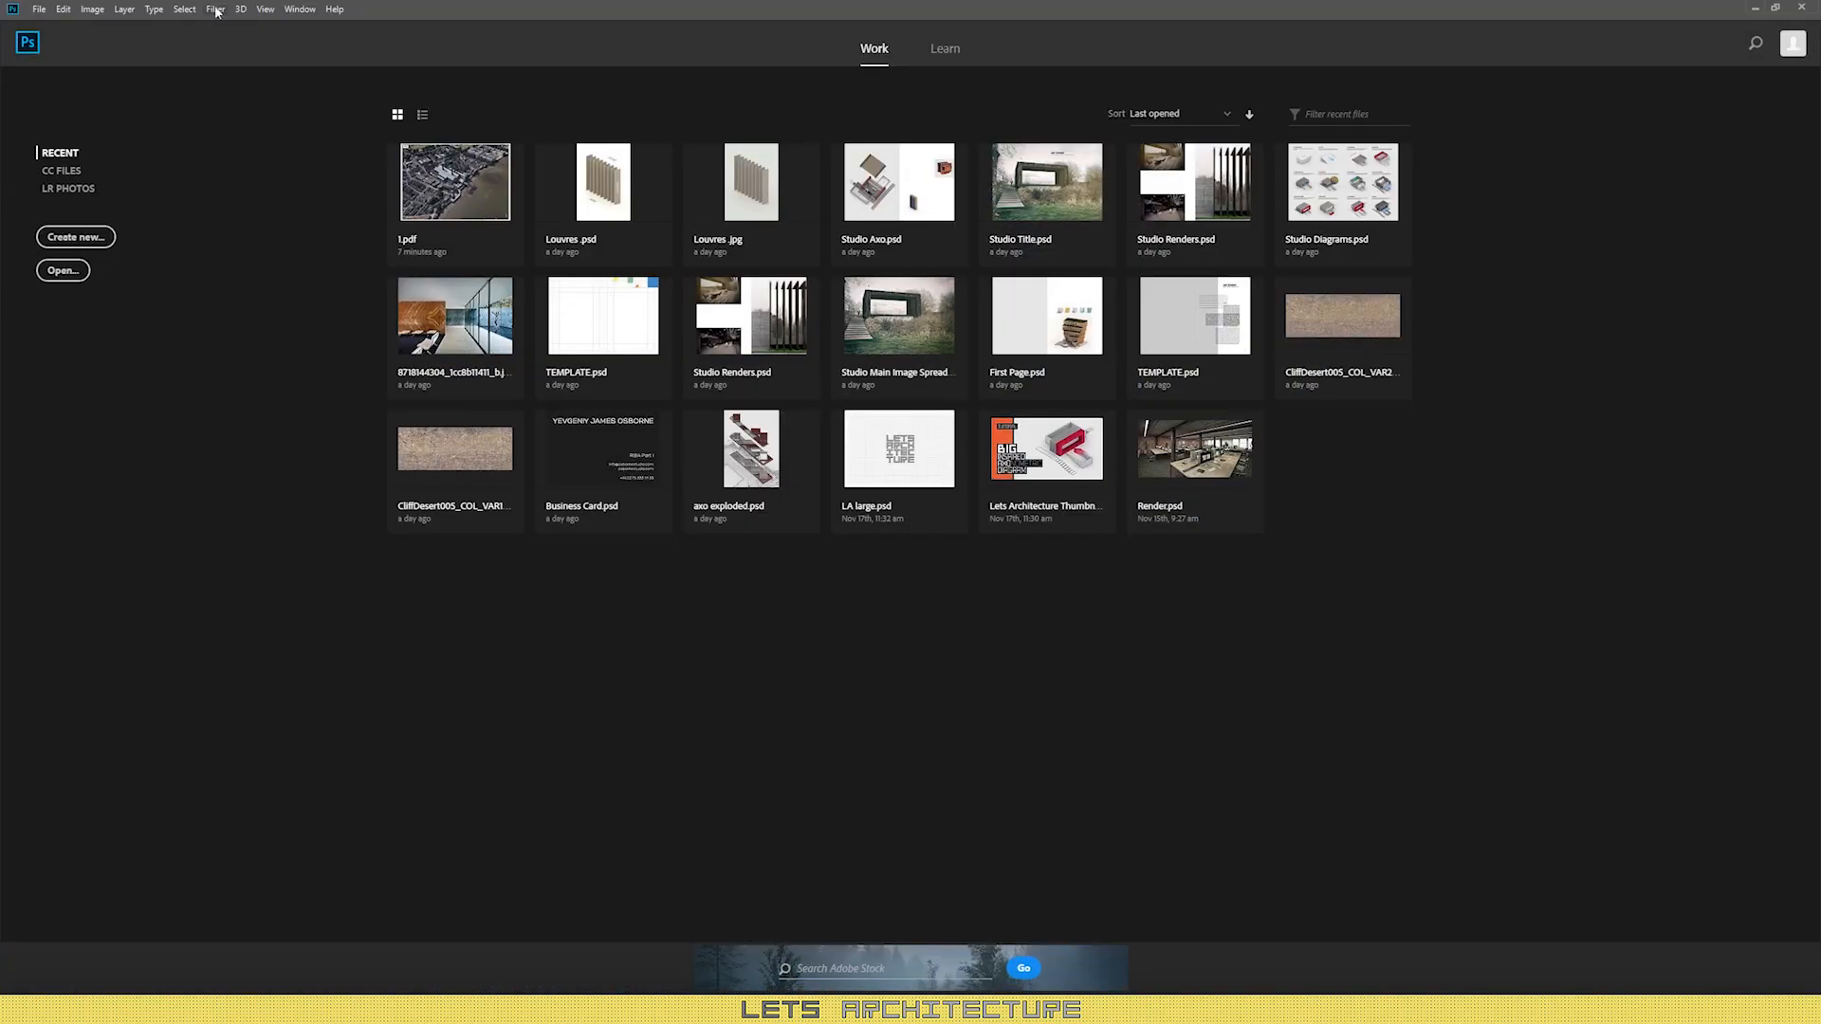
# Step: Switch to Photoshop and import iso.pdf from the Desktop in RGB Color mode at 16-bit depth
pyautogui.click(63, 271)
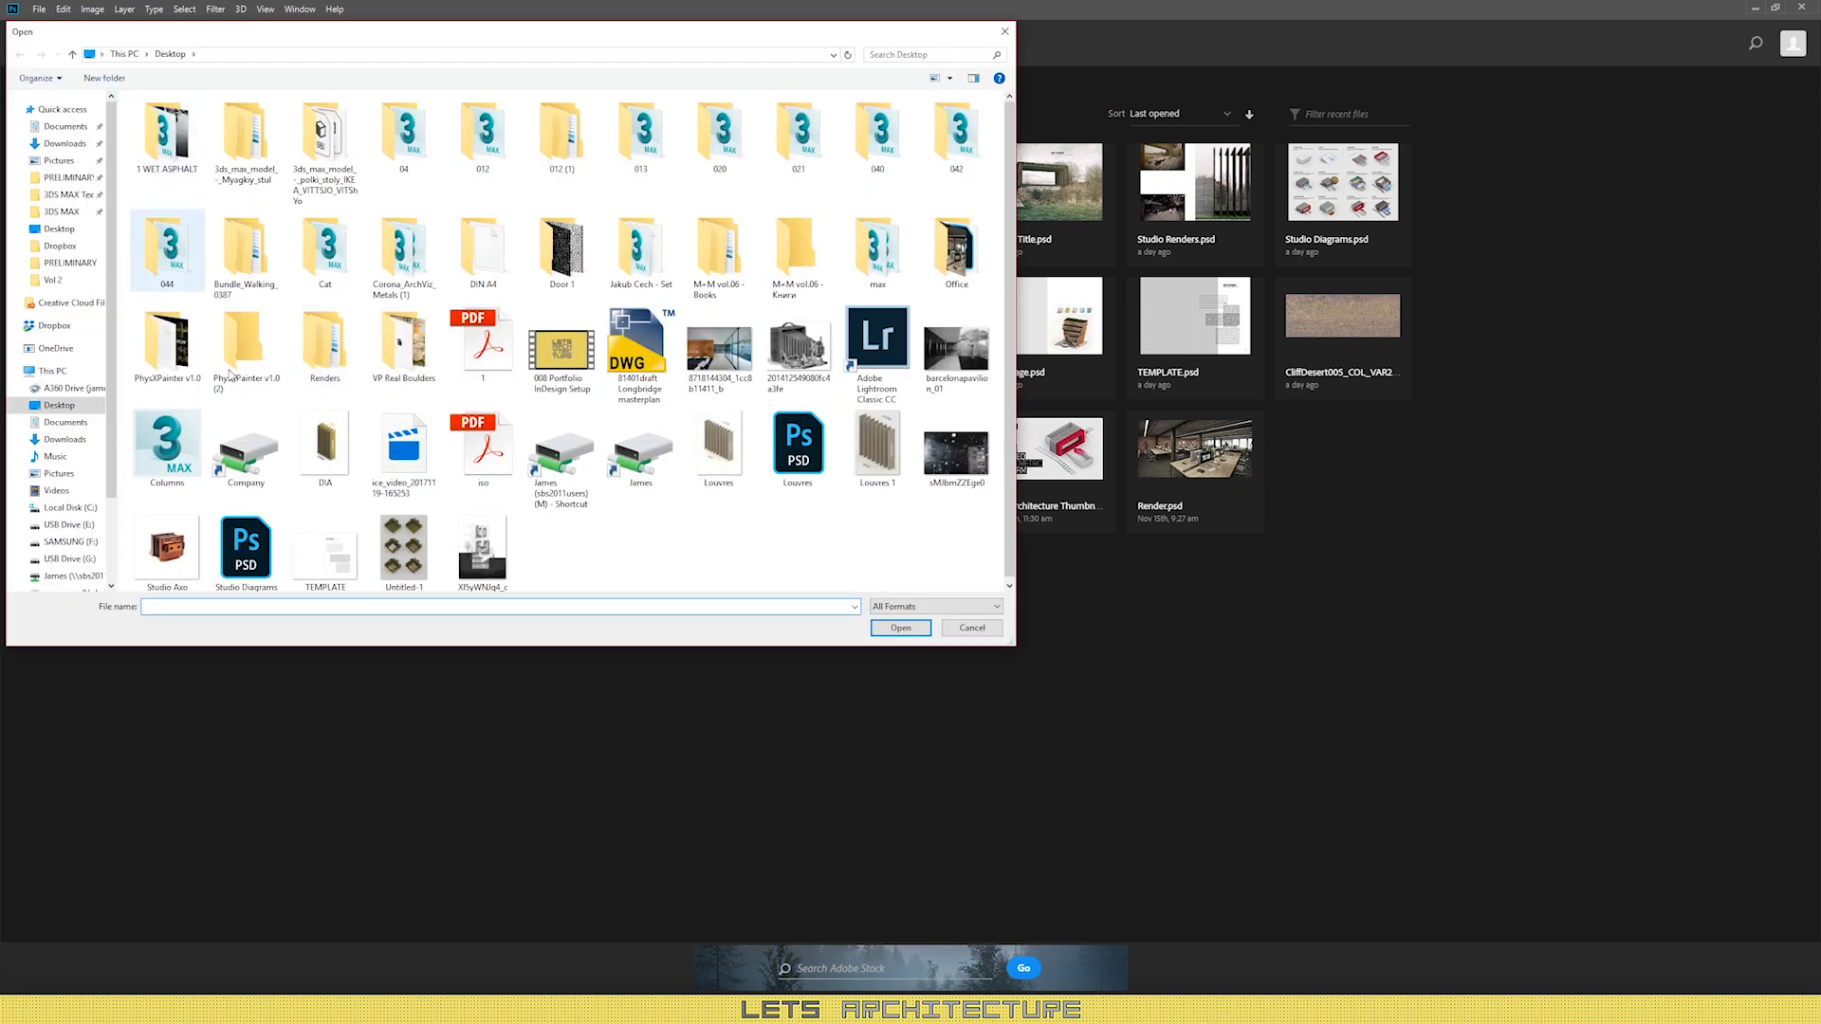
pyautogui.click(482, 448)
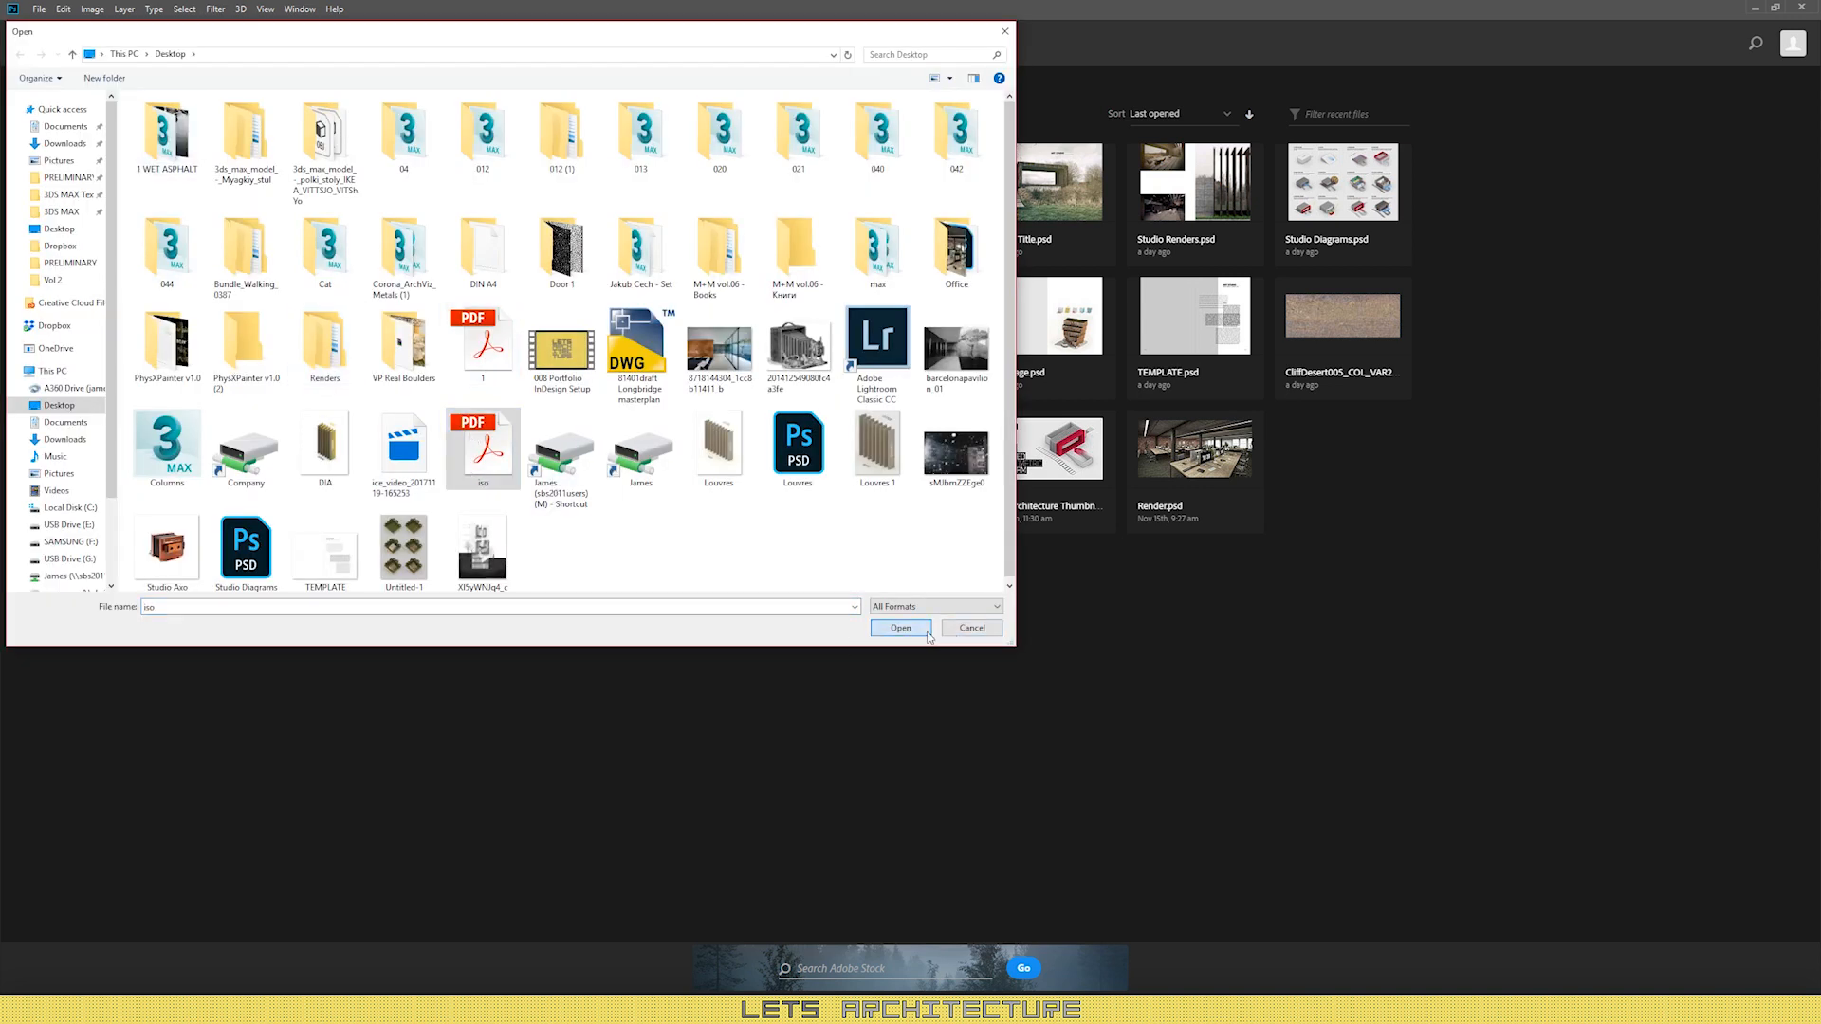
pyautogui.click(901, 628)
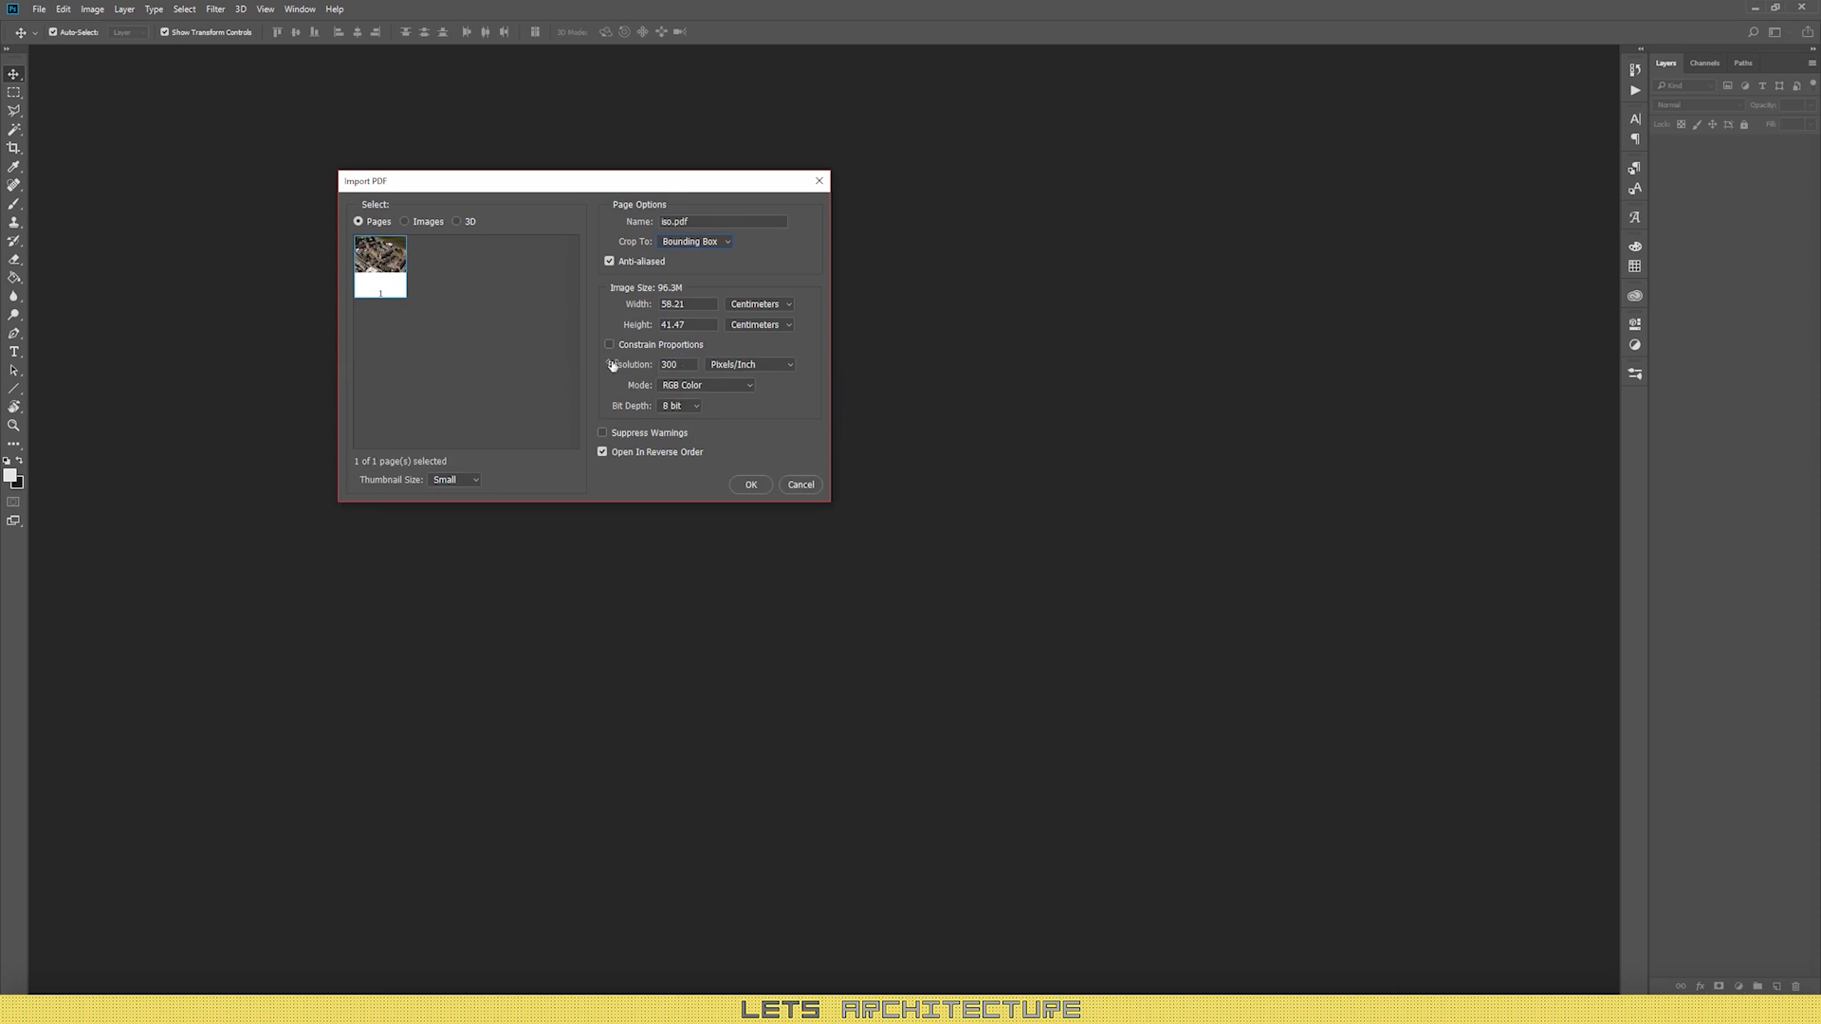
pyautogui.click(681, 386)
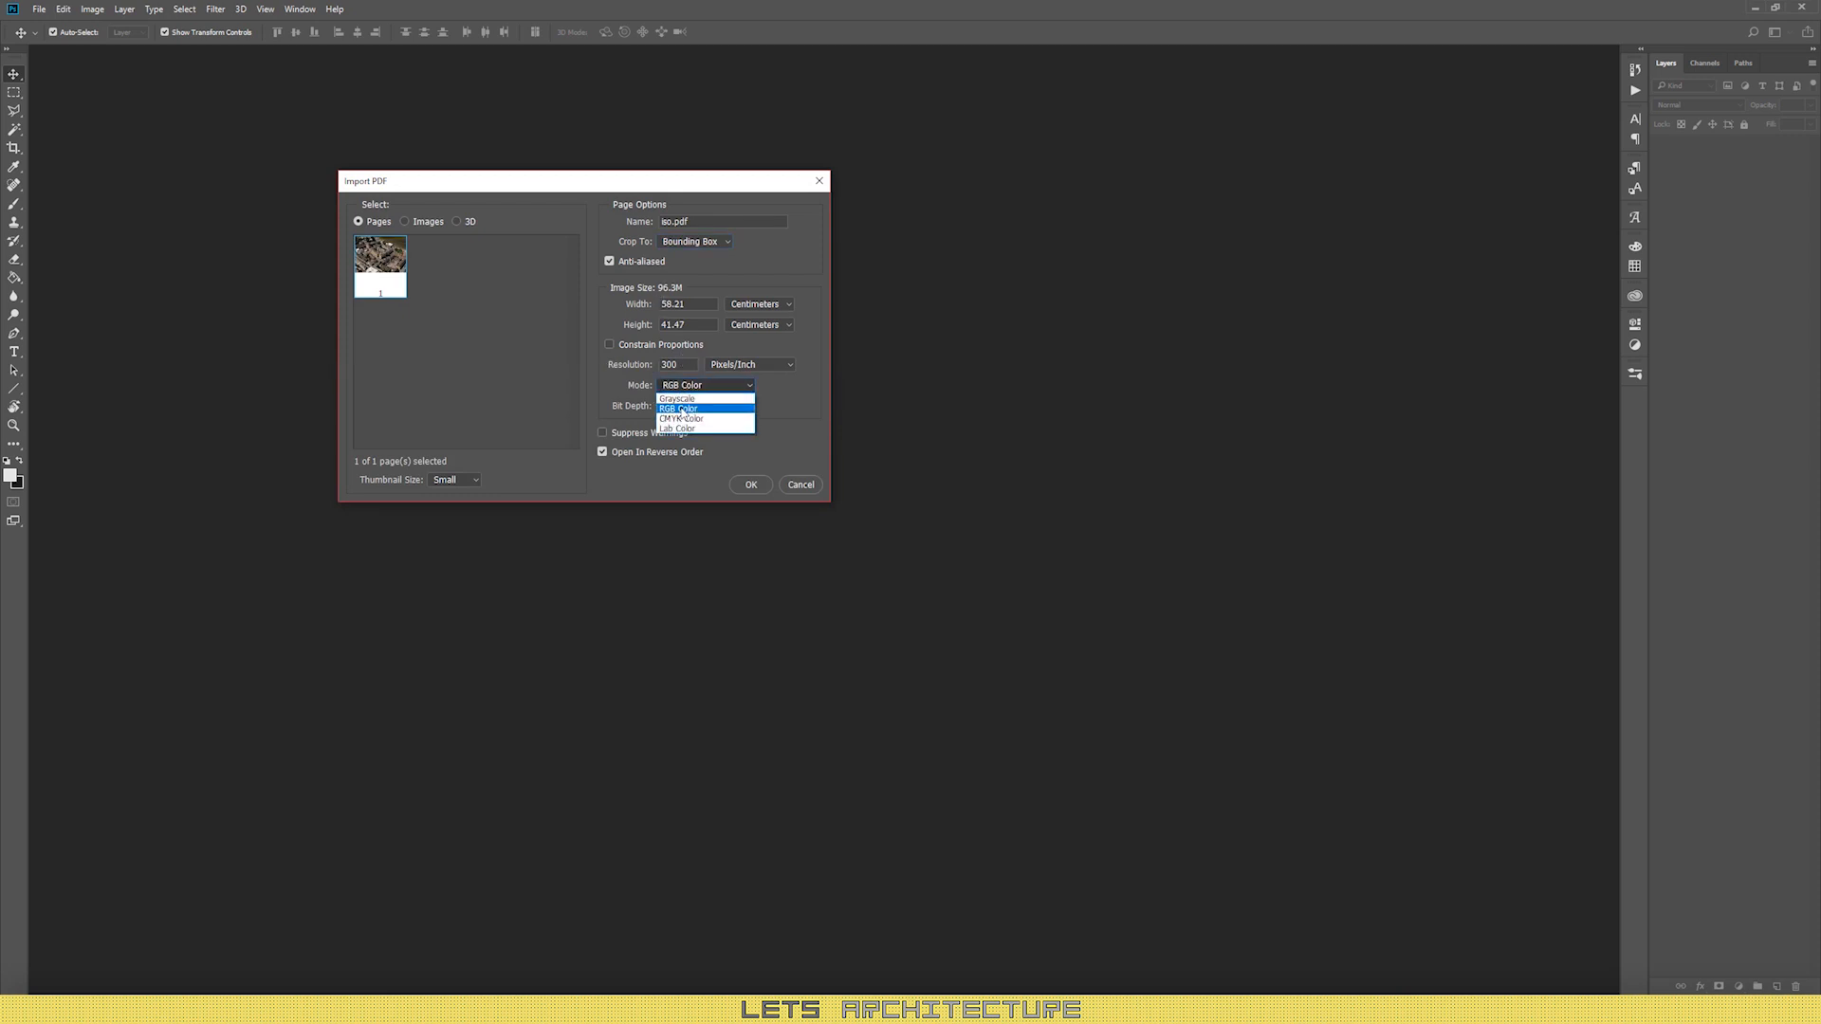
pyautogui.click(685, 409)
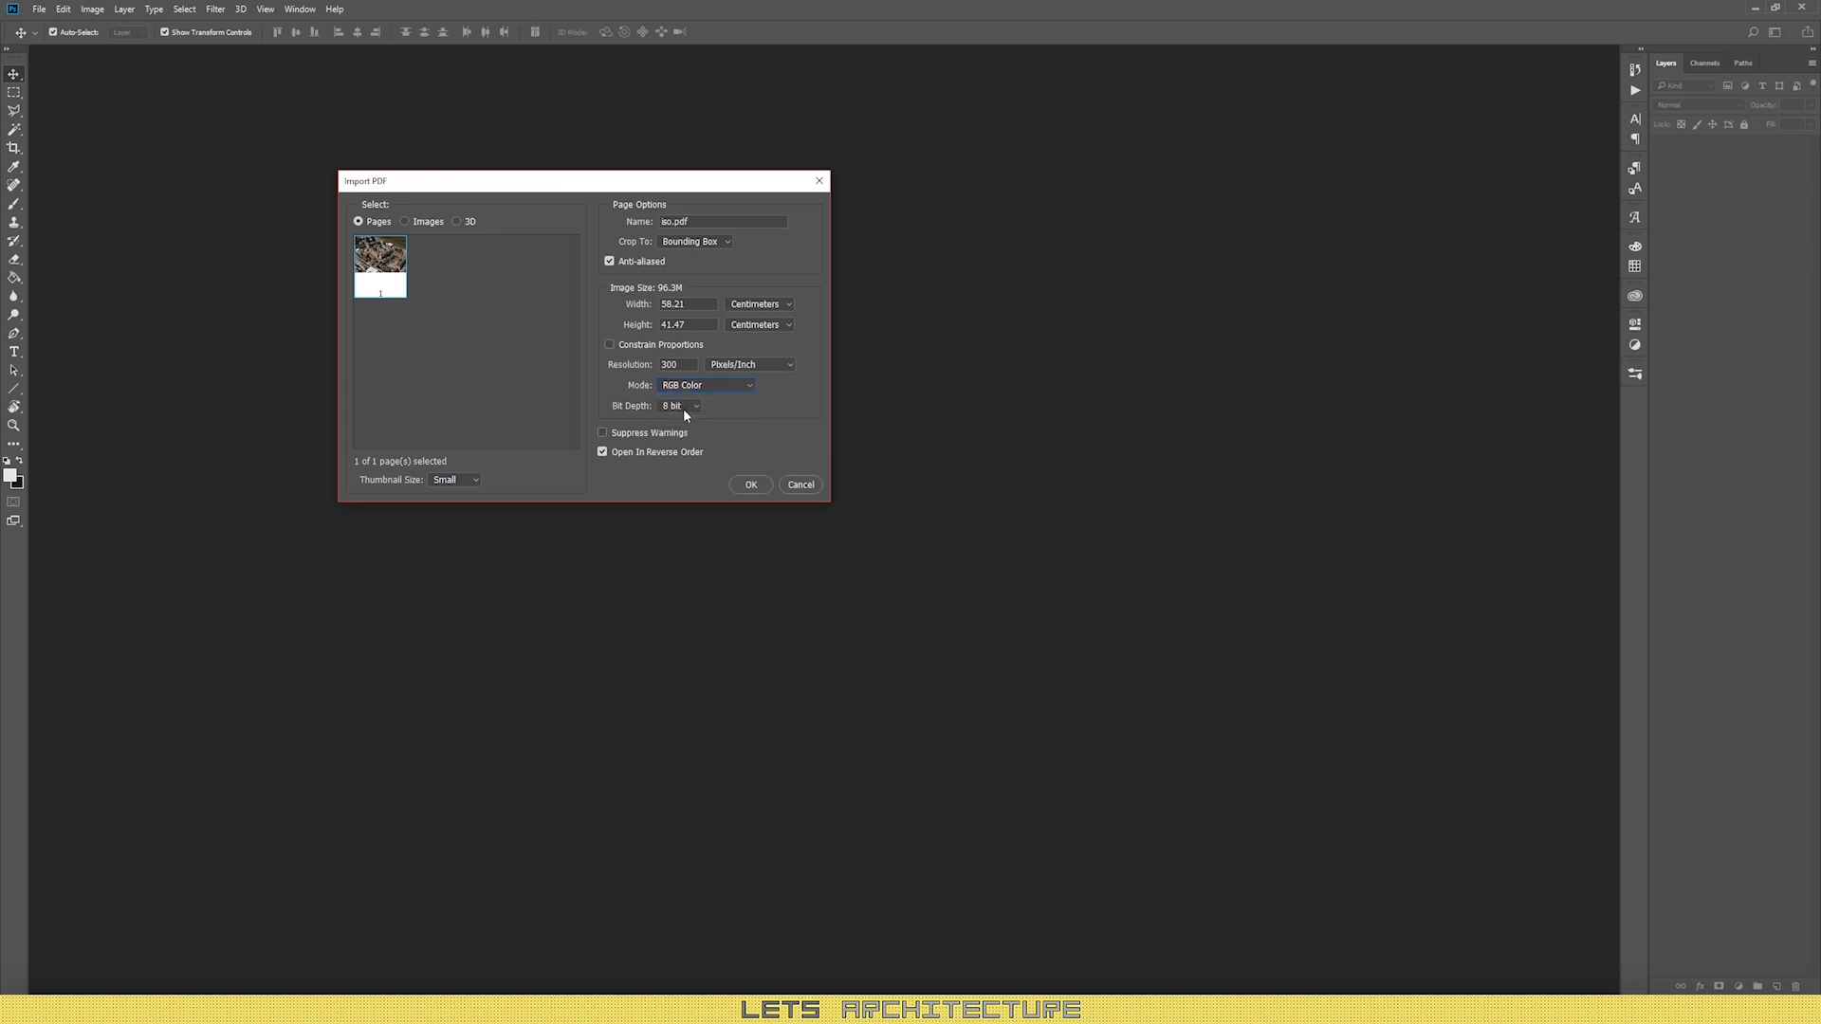
pyautogui.click(678, 406)
pyautogui.click(679, 423)
pyautogui.click(753, 484)
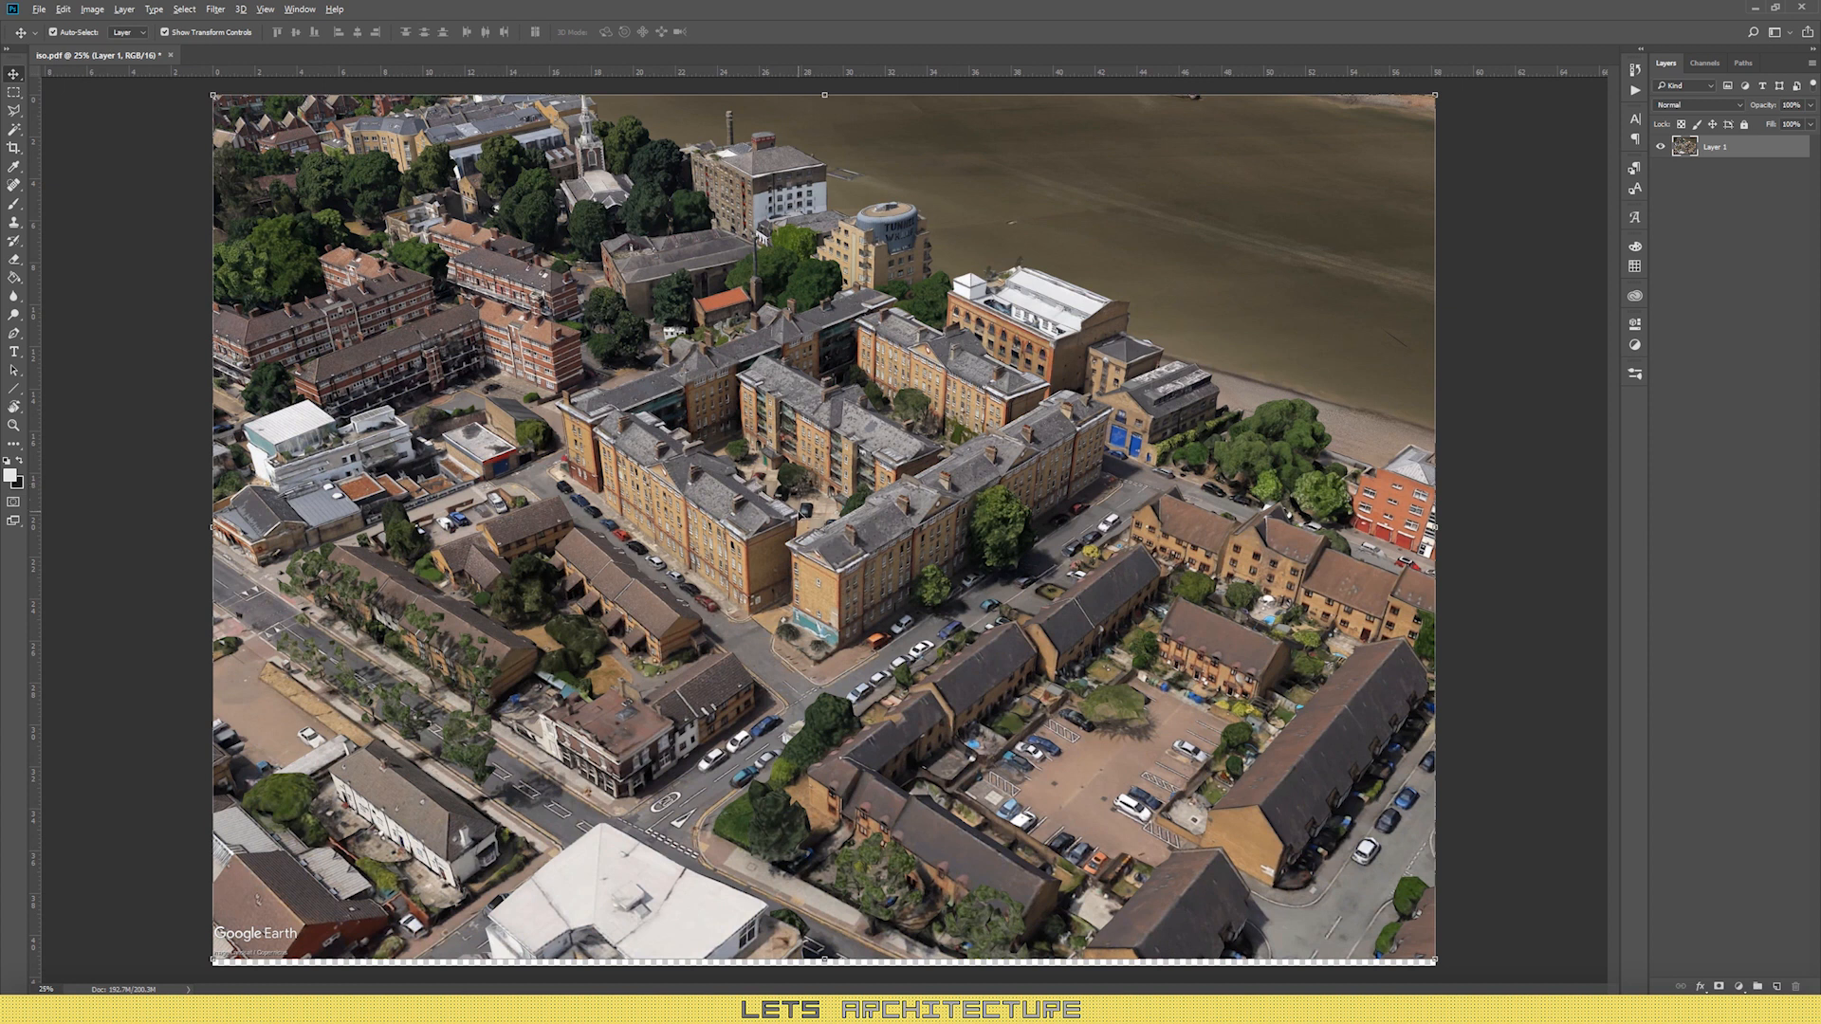
# Step: Mark the site boundary along the streets around the courtyard block and terraces with a red brush line on a new layer
pyautogui.scroll(6, 782, 520)
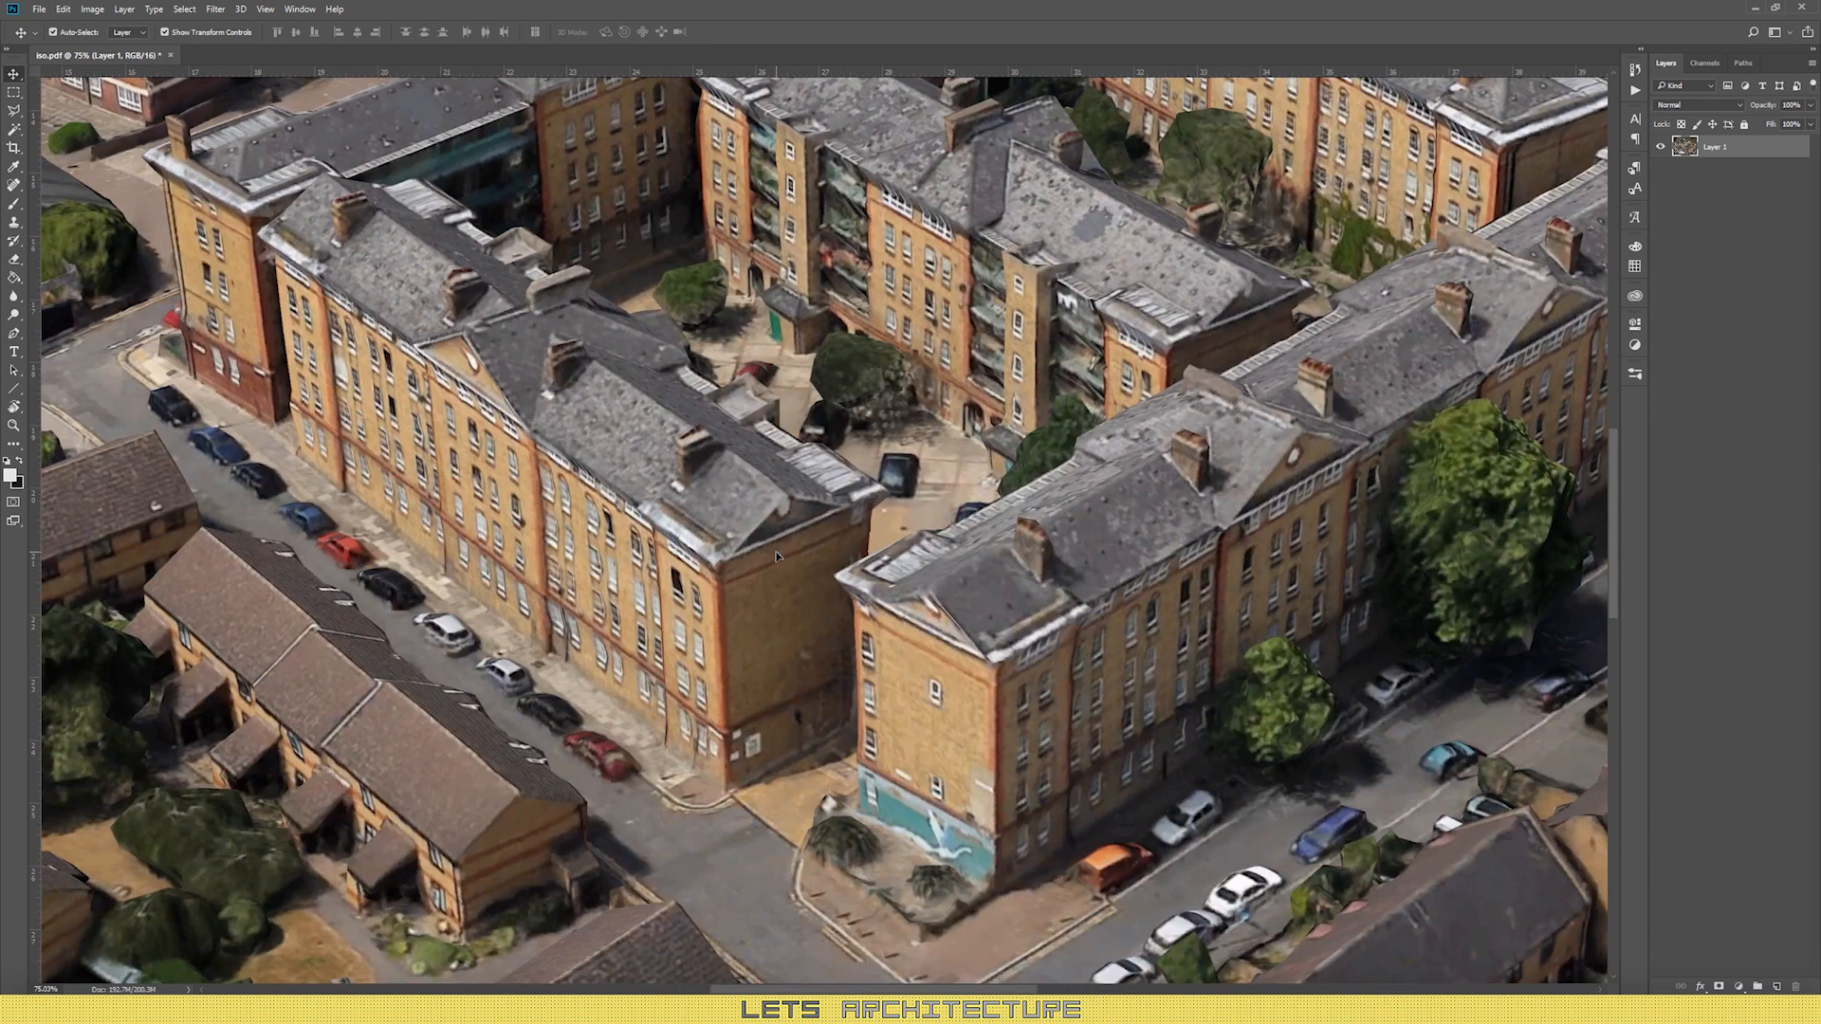
pyautogui.scroll(-3, 776, 556)
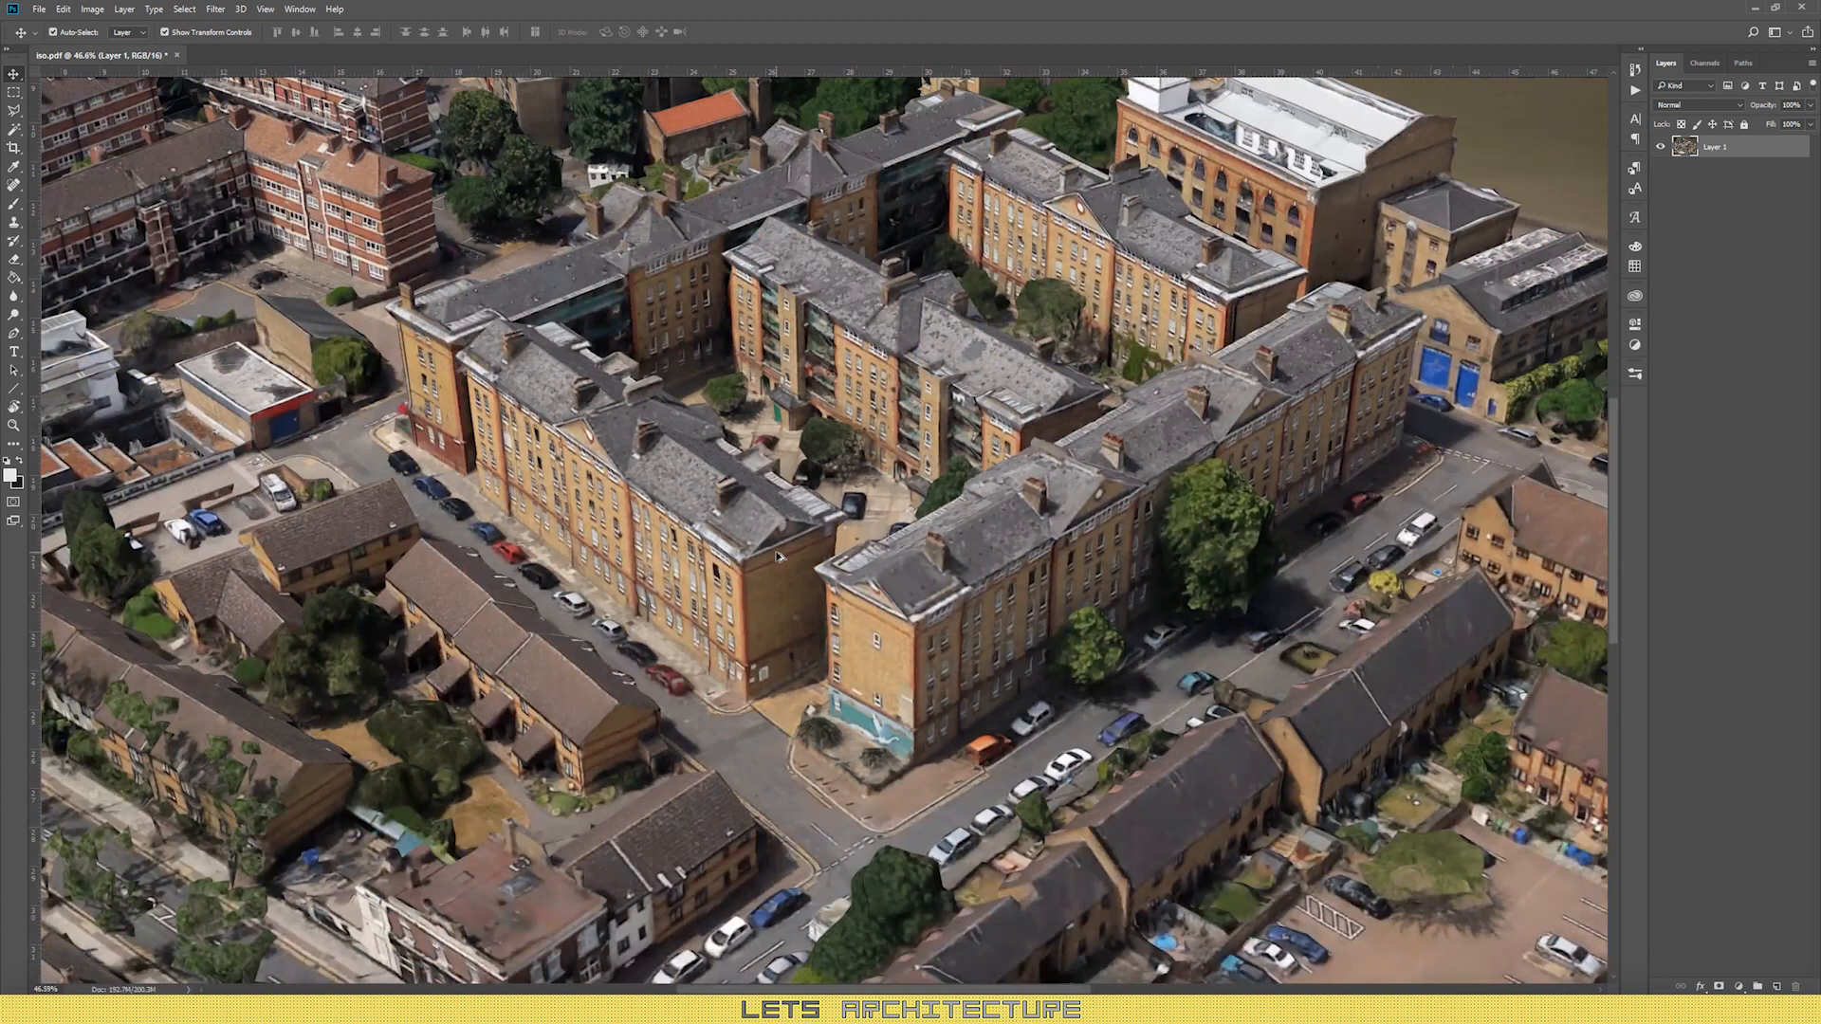
pyautogui.scroll(-3, 767, 550)
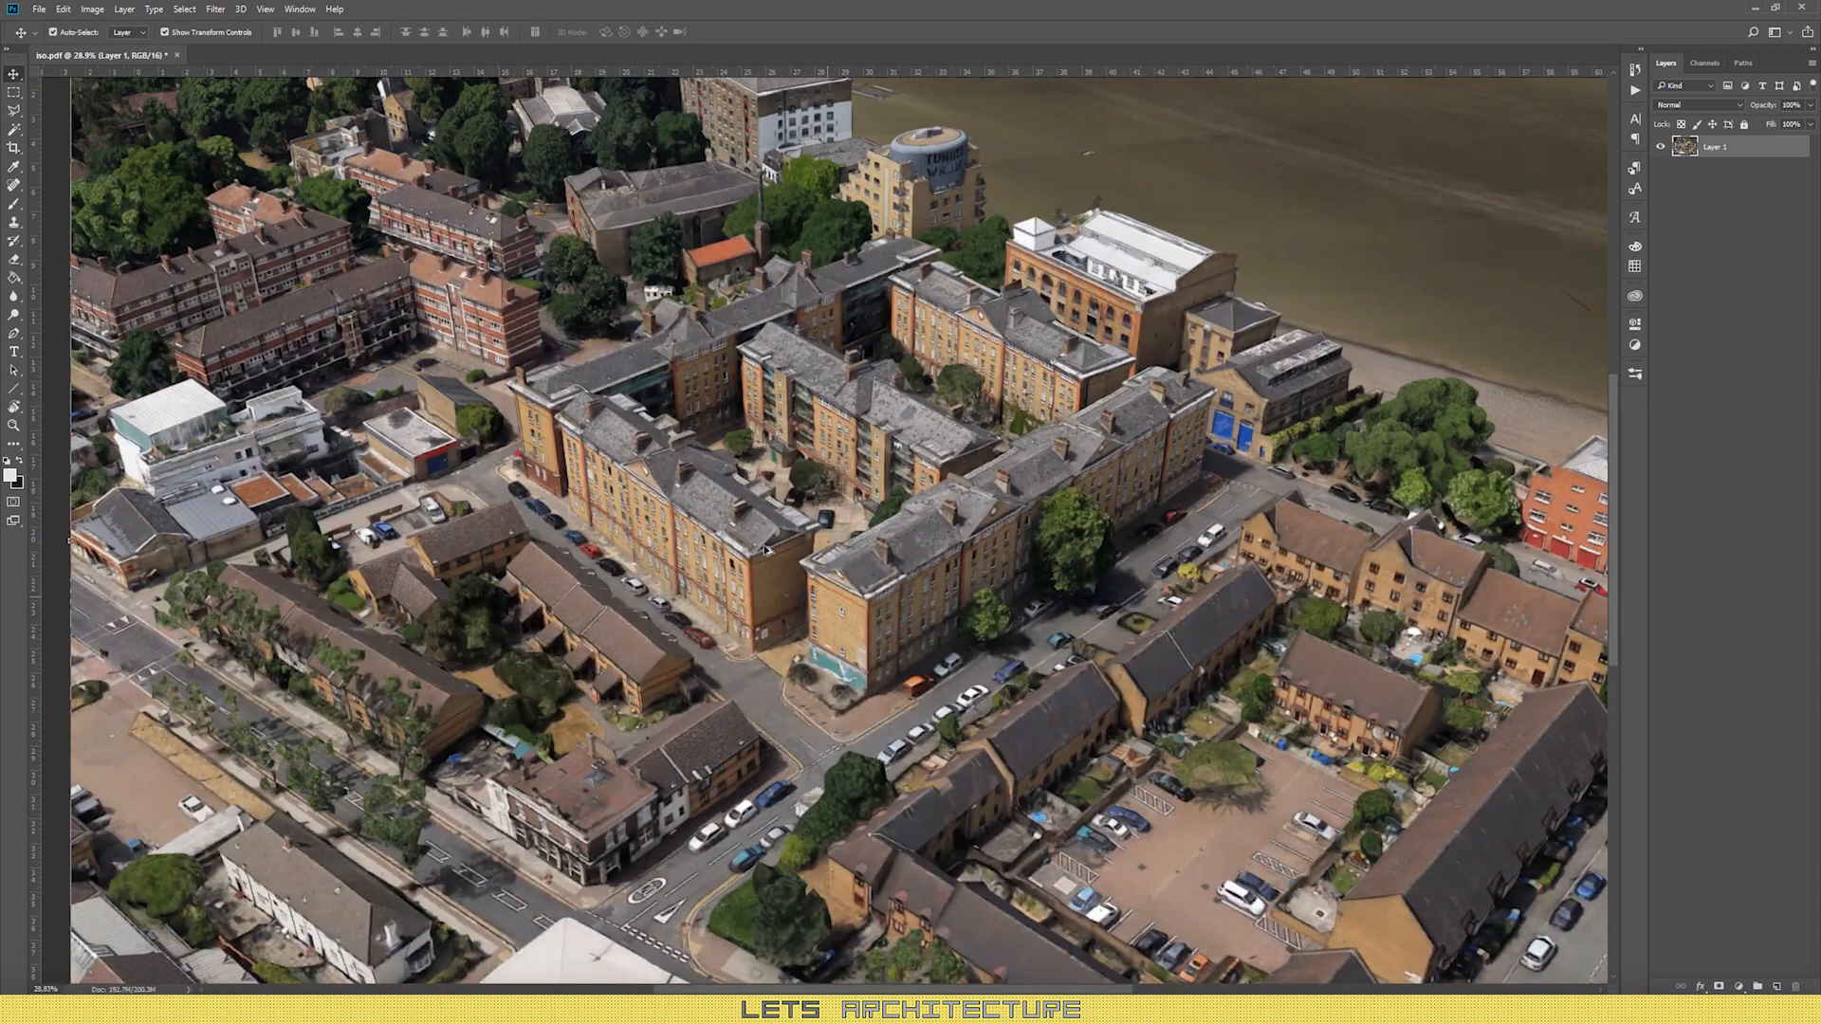
pyautogui.scroll(-1, 767, 550)
pyautogui.scroll(-1, 766, 550)
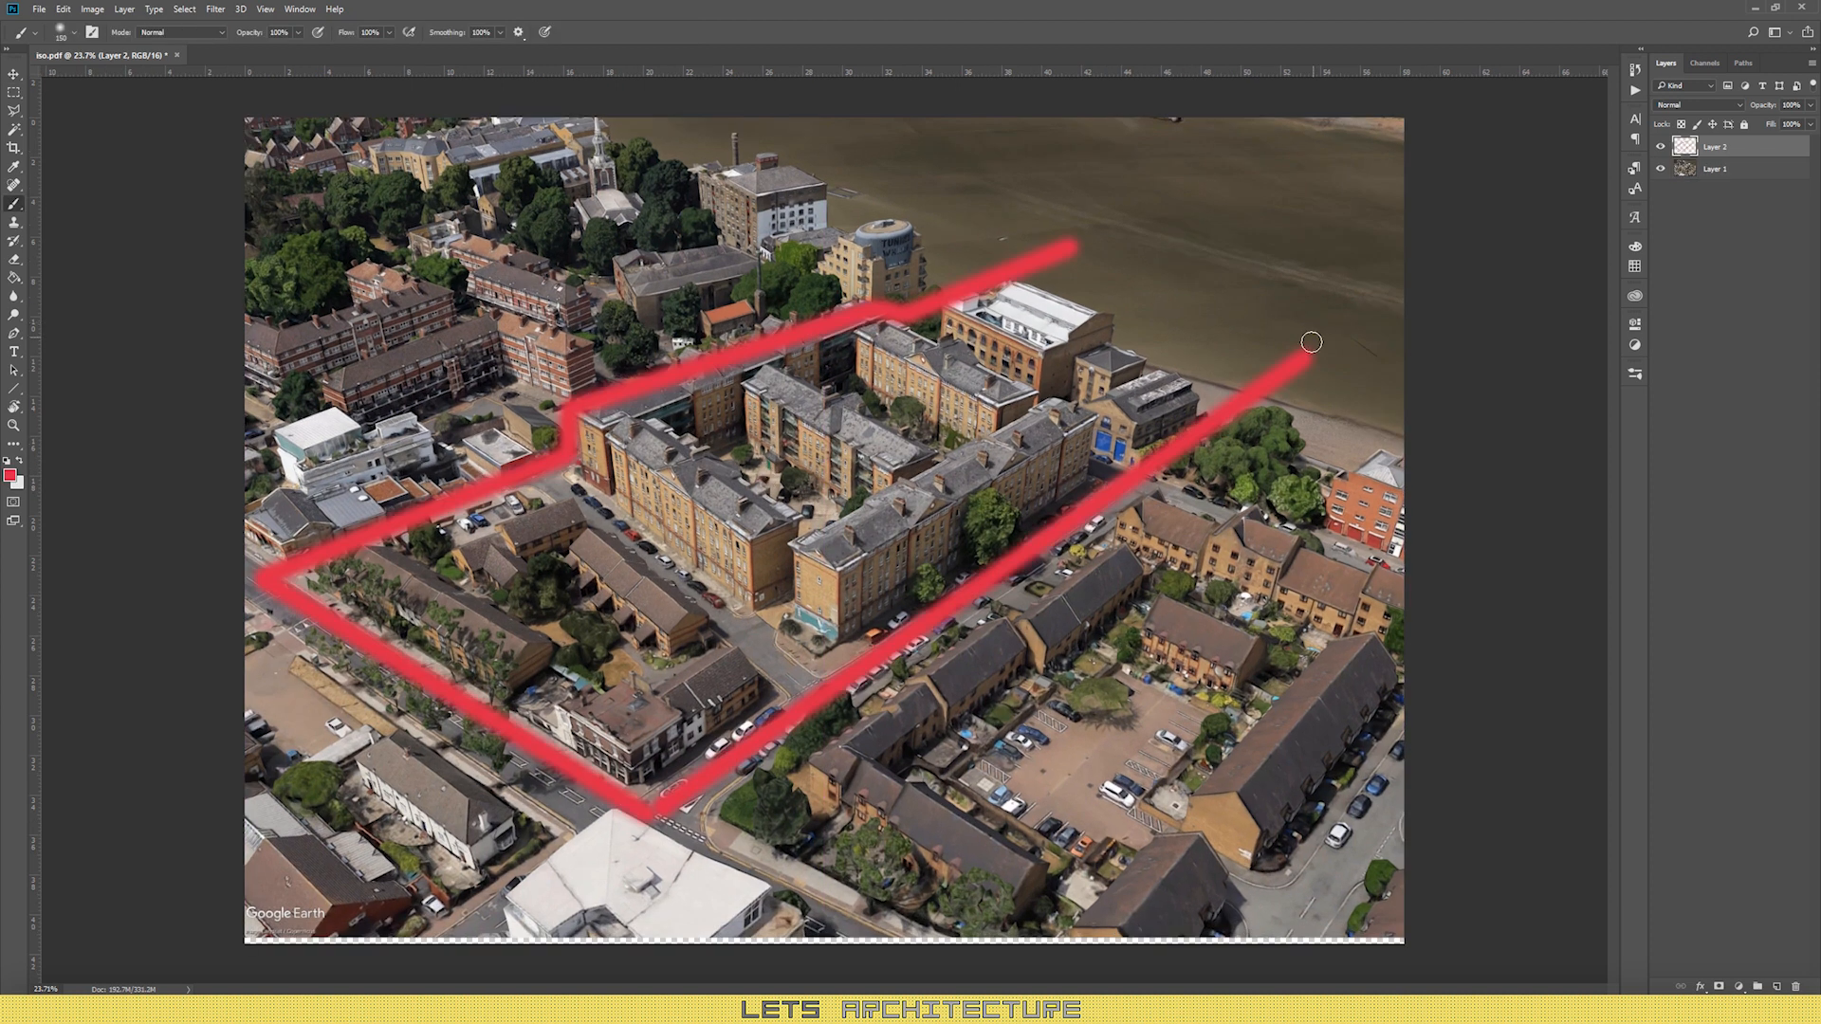
pyautogui.keyDown('shift'); pyautogui.click(1322, 338); pyautogui.keyUp('shift')
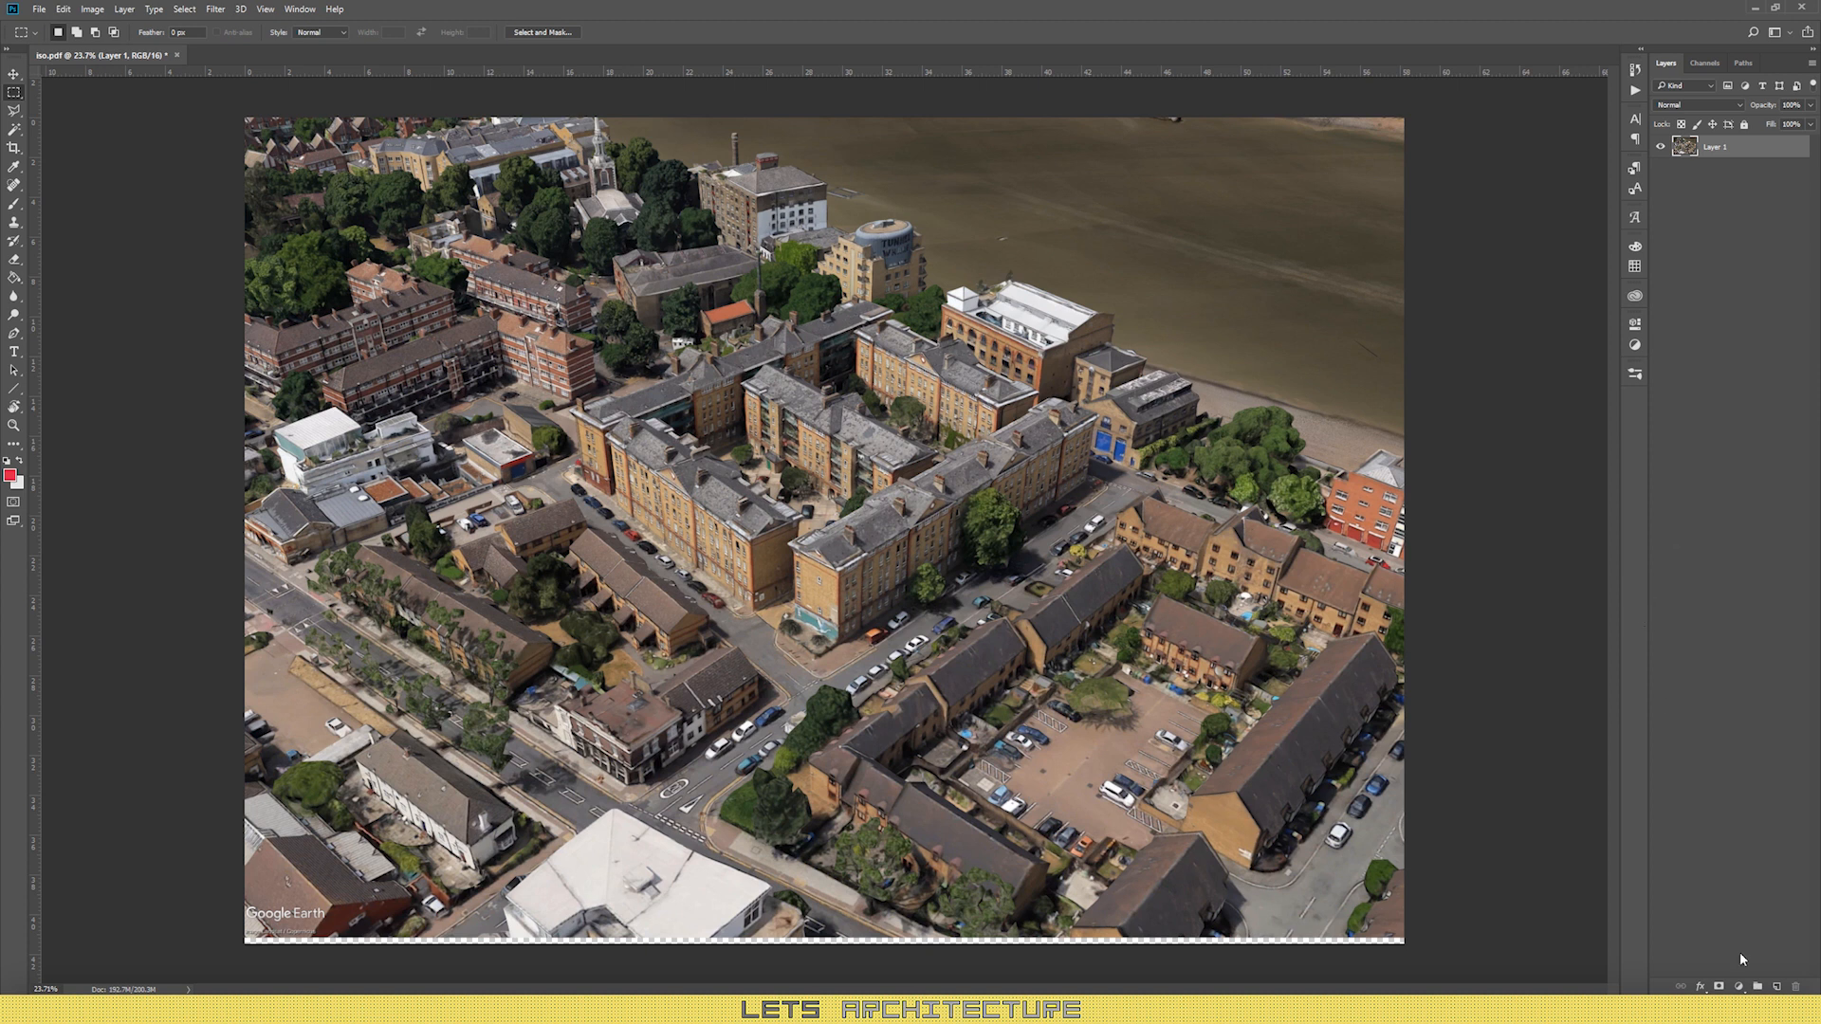
# Step: Add a new layer and fill it entirely with light grey
pyautogui.click(1780, 986)
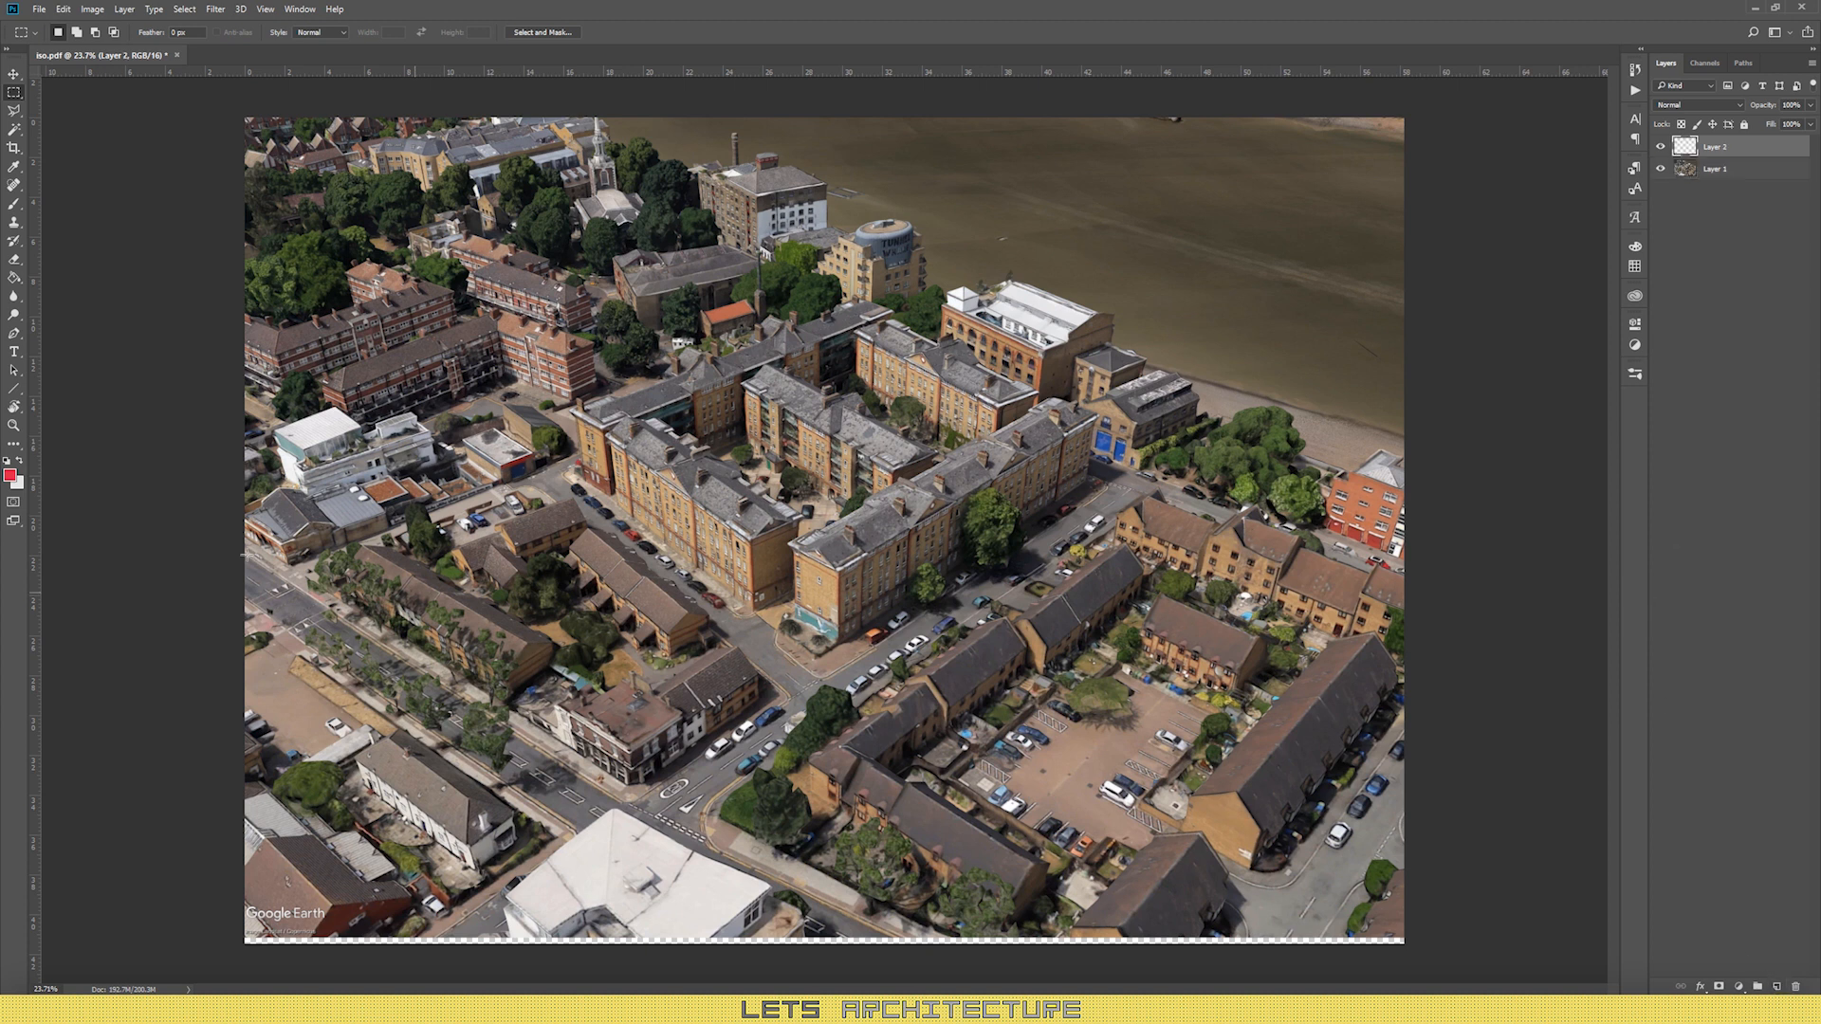
pyautogui.click(20, 462)
pyautogui.click(14, 278)
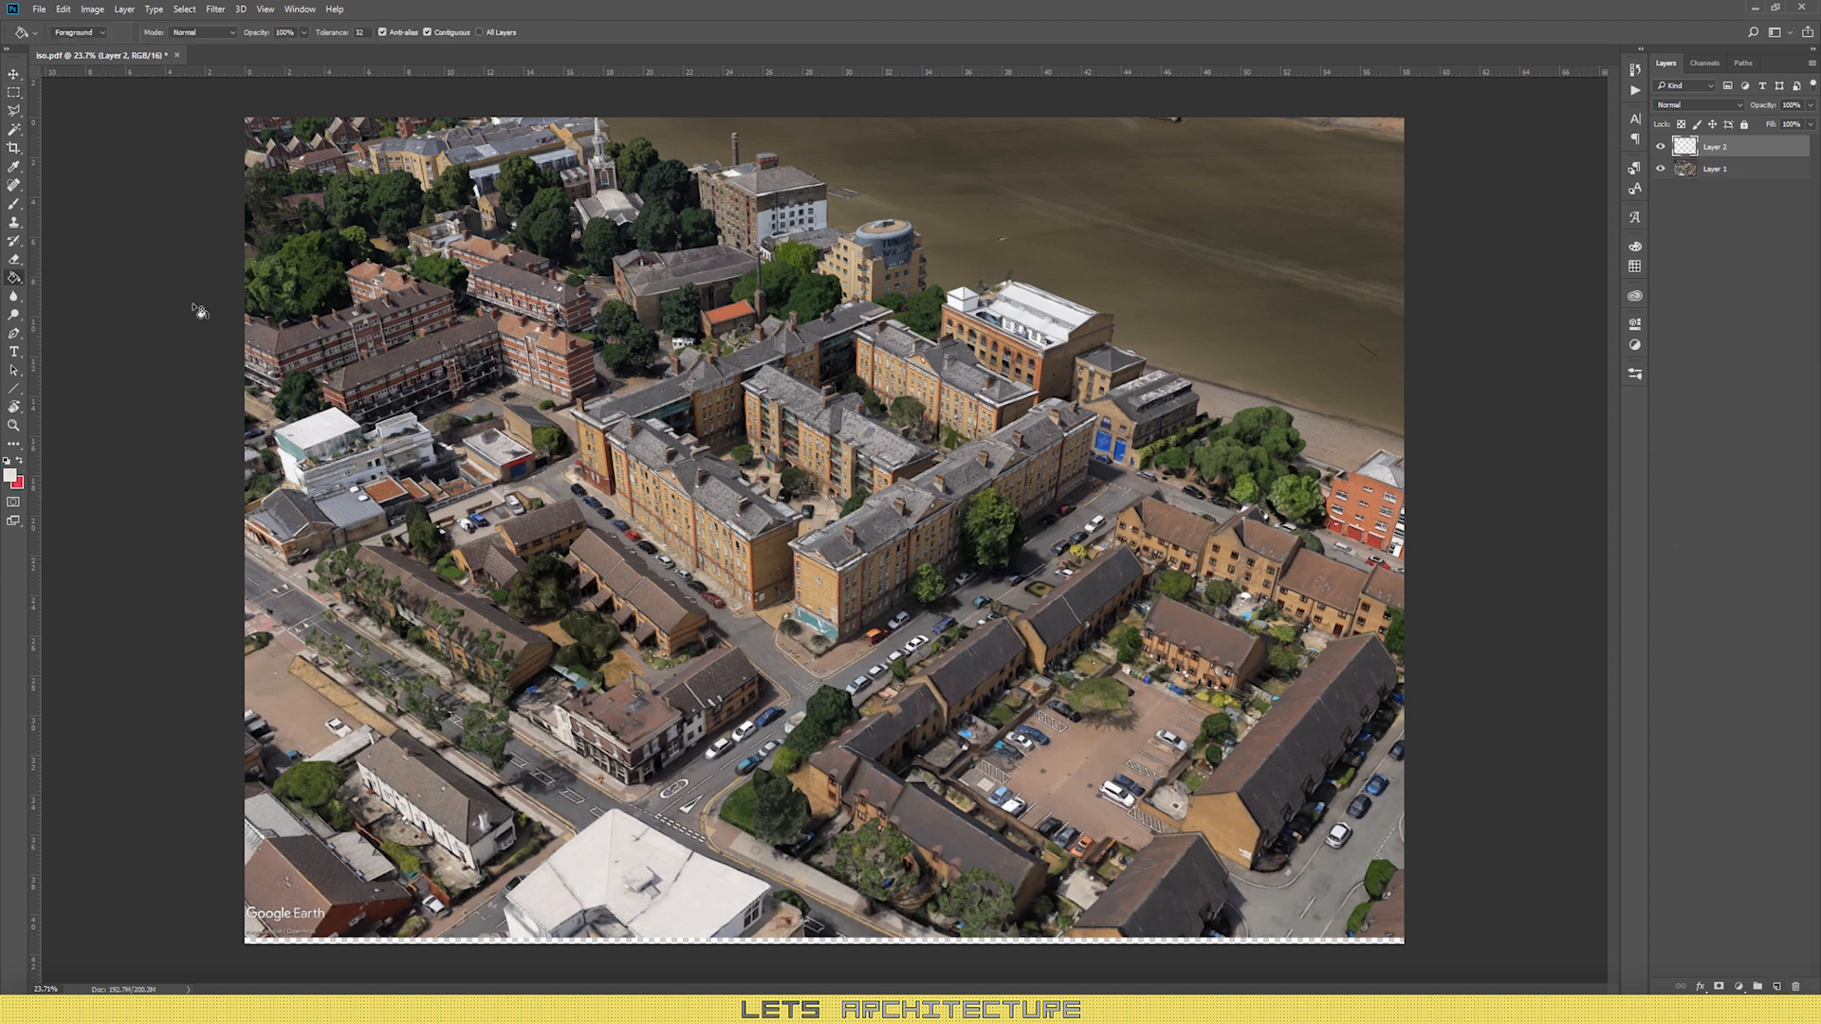
pyautogui.click(934, 424)
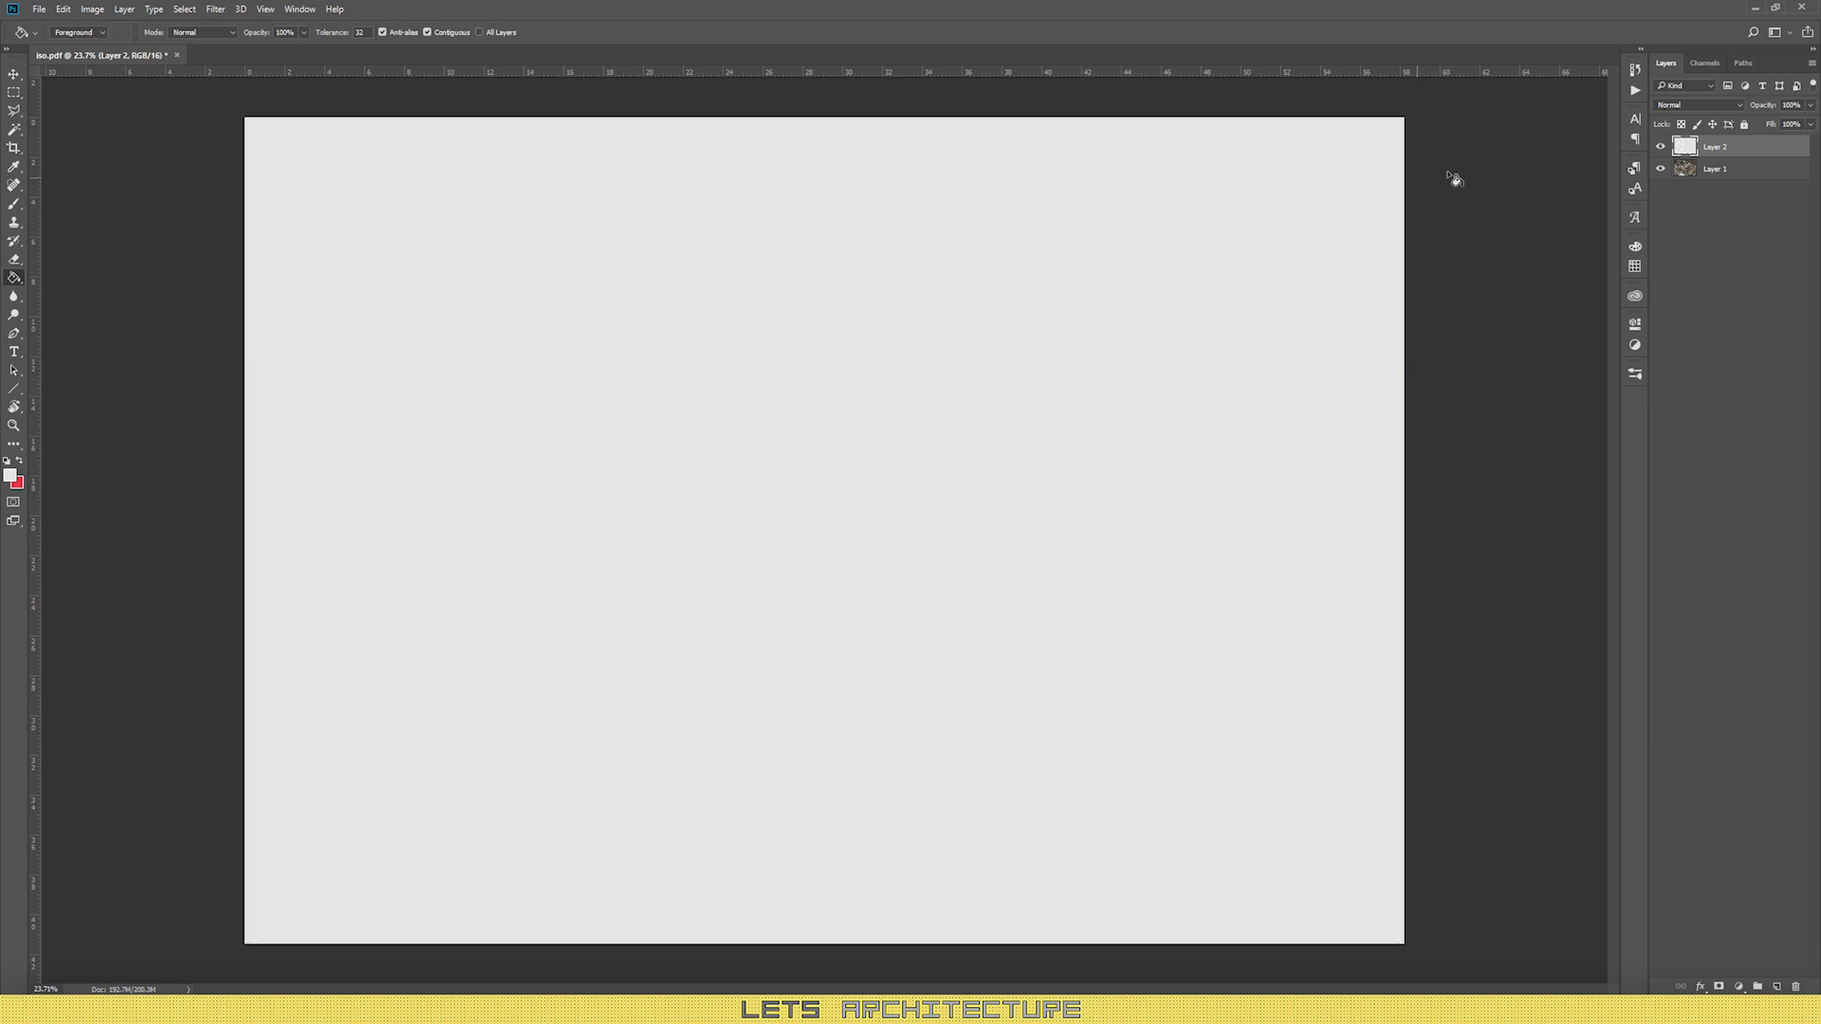
# Step: Place the light grey layer beneath the aerial image as a locked layer named Back
pyautogui.moveTo(1738, 148); pyautogui.dragTo(1732, 198)
pyautogui.click(1745, 124)
pyautogui.doubleClick(1715, 169)
pyautogui.write('Back')
# Step: Add a layer mask to the aerial image layer, Layer 1
pyautogui.click(1712, 149)
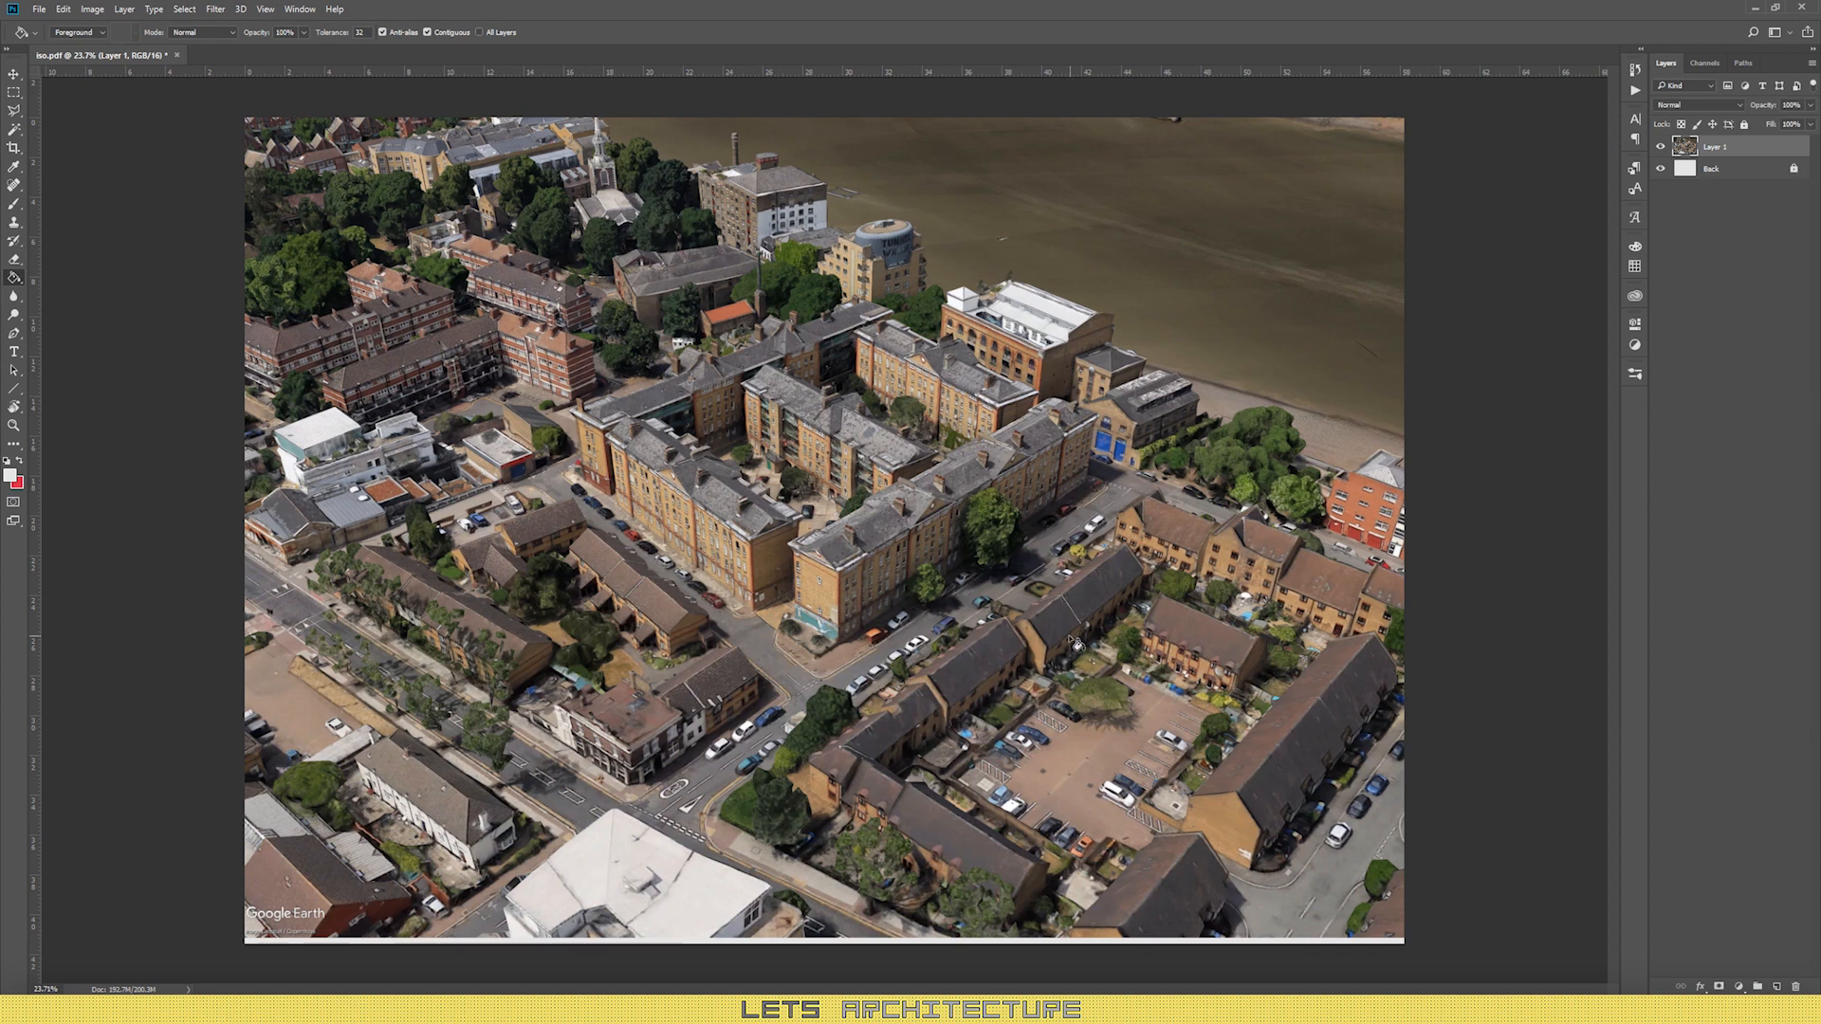
pyautogui.click(13, 73)
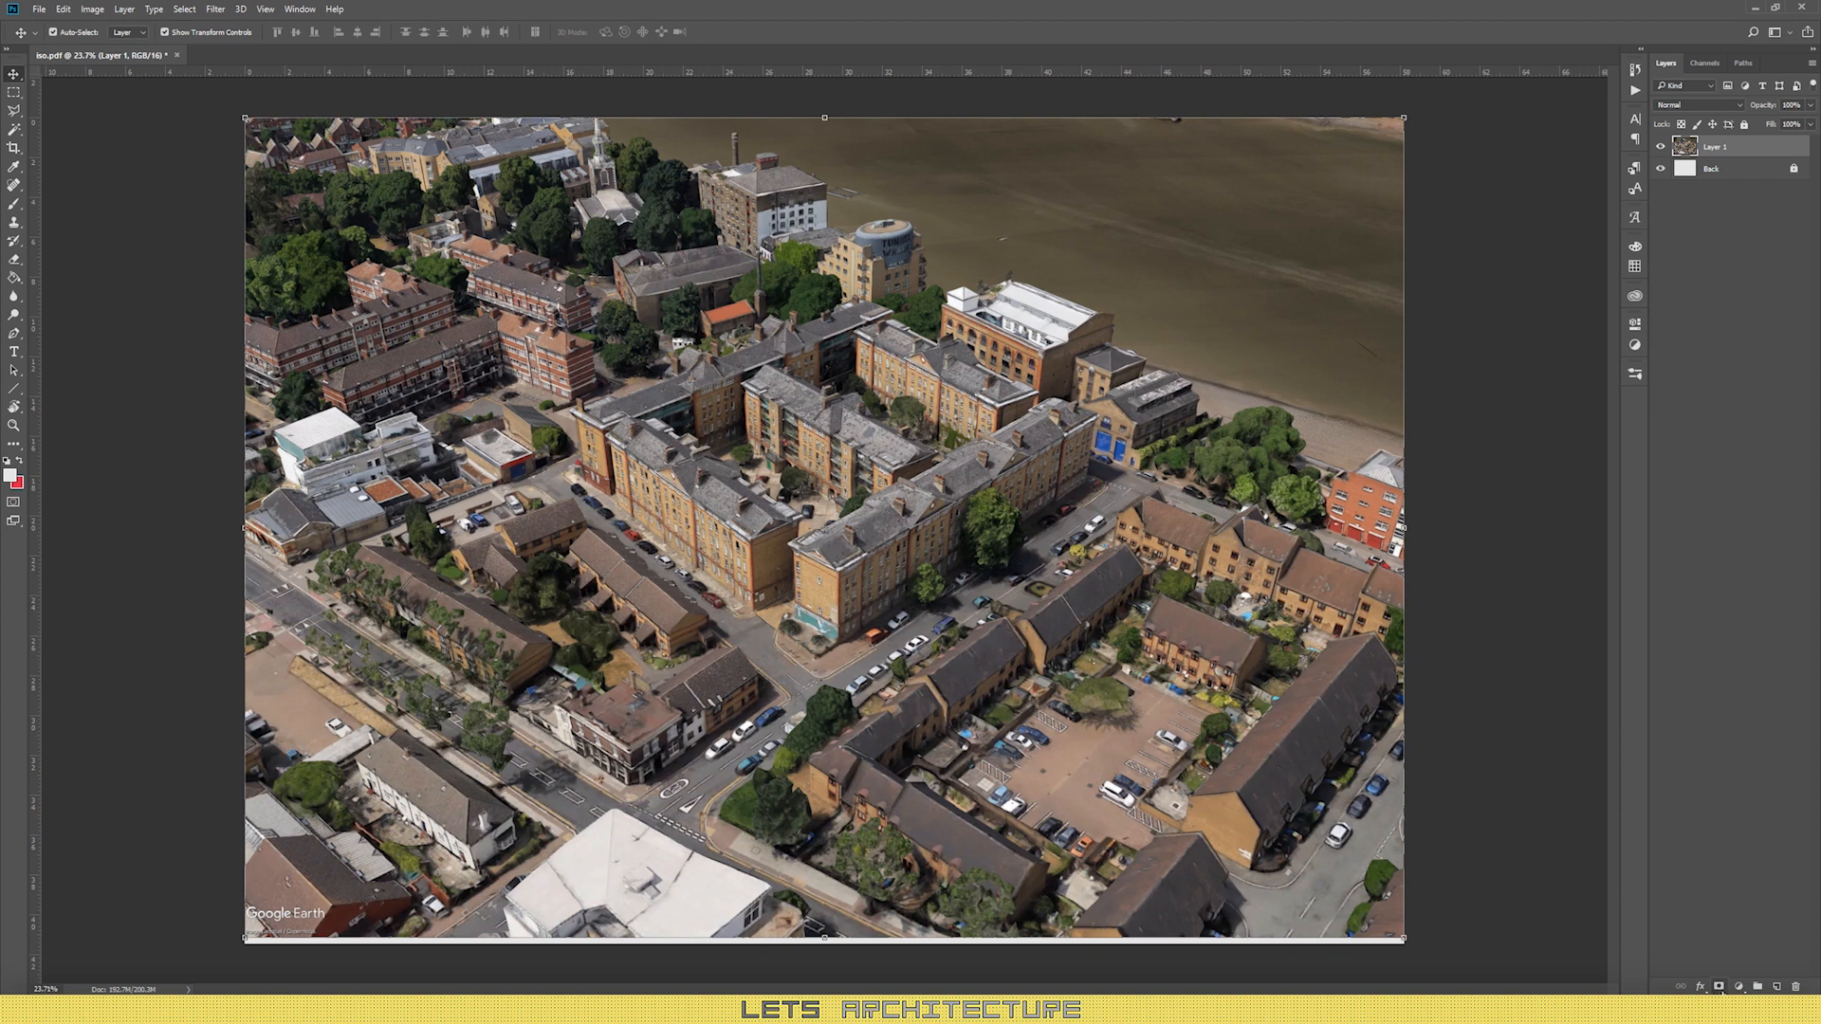
pyautogui.click(1719, 988)
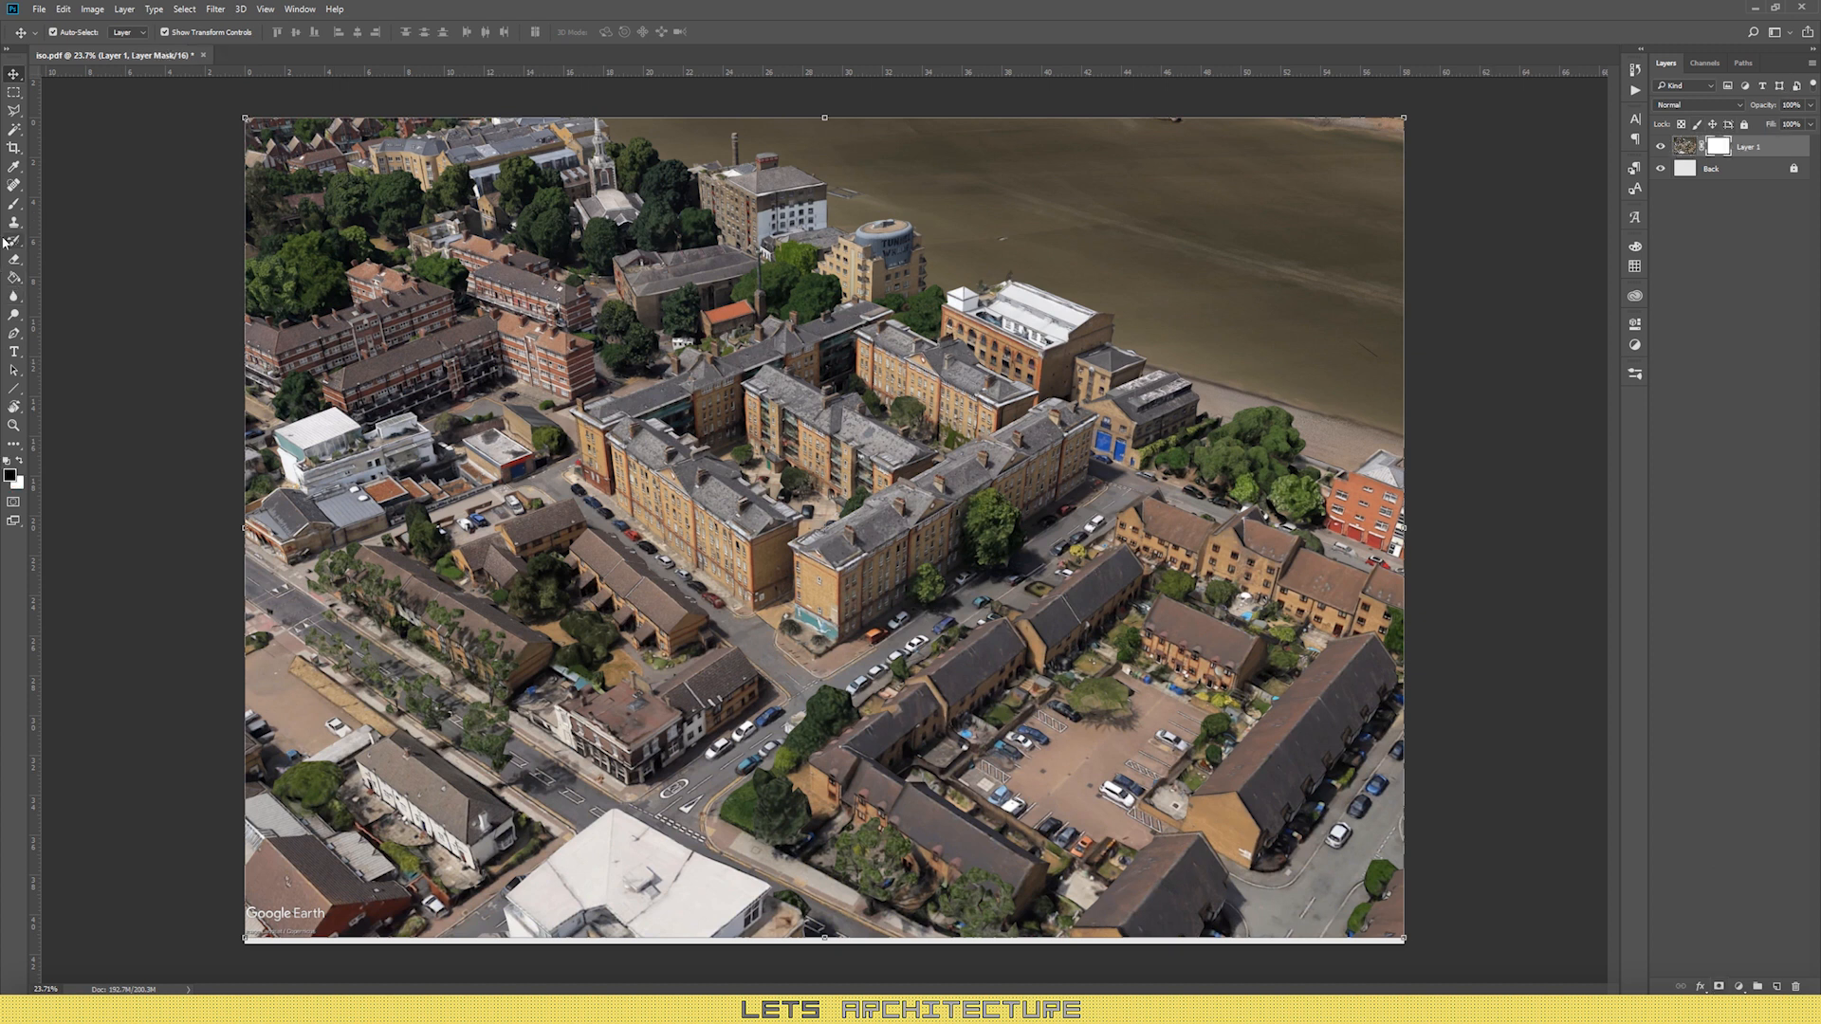
# Step: Start a polygonal lasso outline along the trees at the end of the roadside terrace and around the tall tree behind it
pyautogui.click(13, 110)
pyautogui.scroll(1, 422, 645)
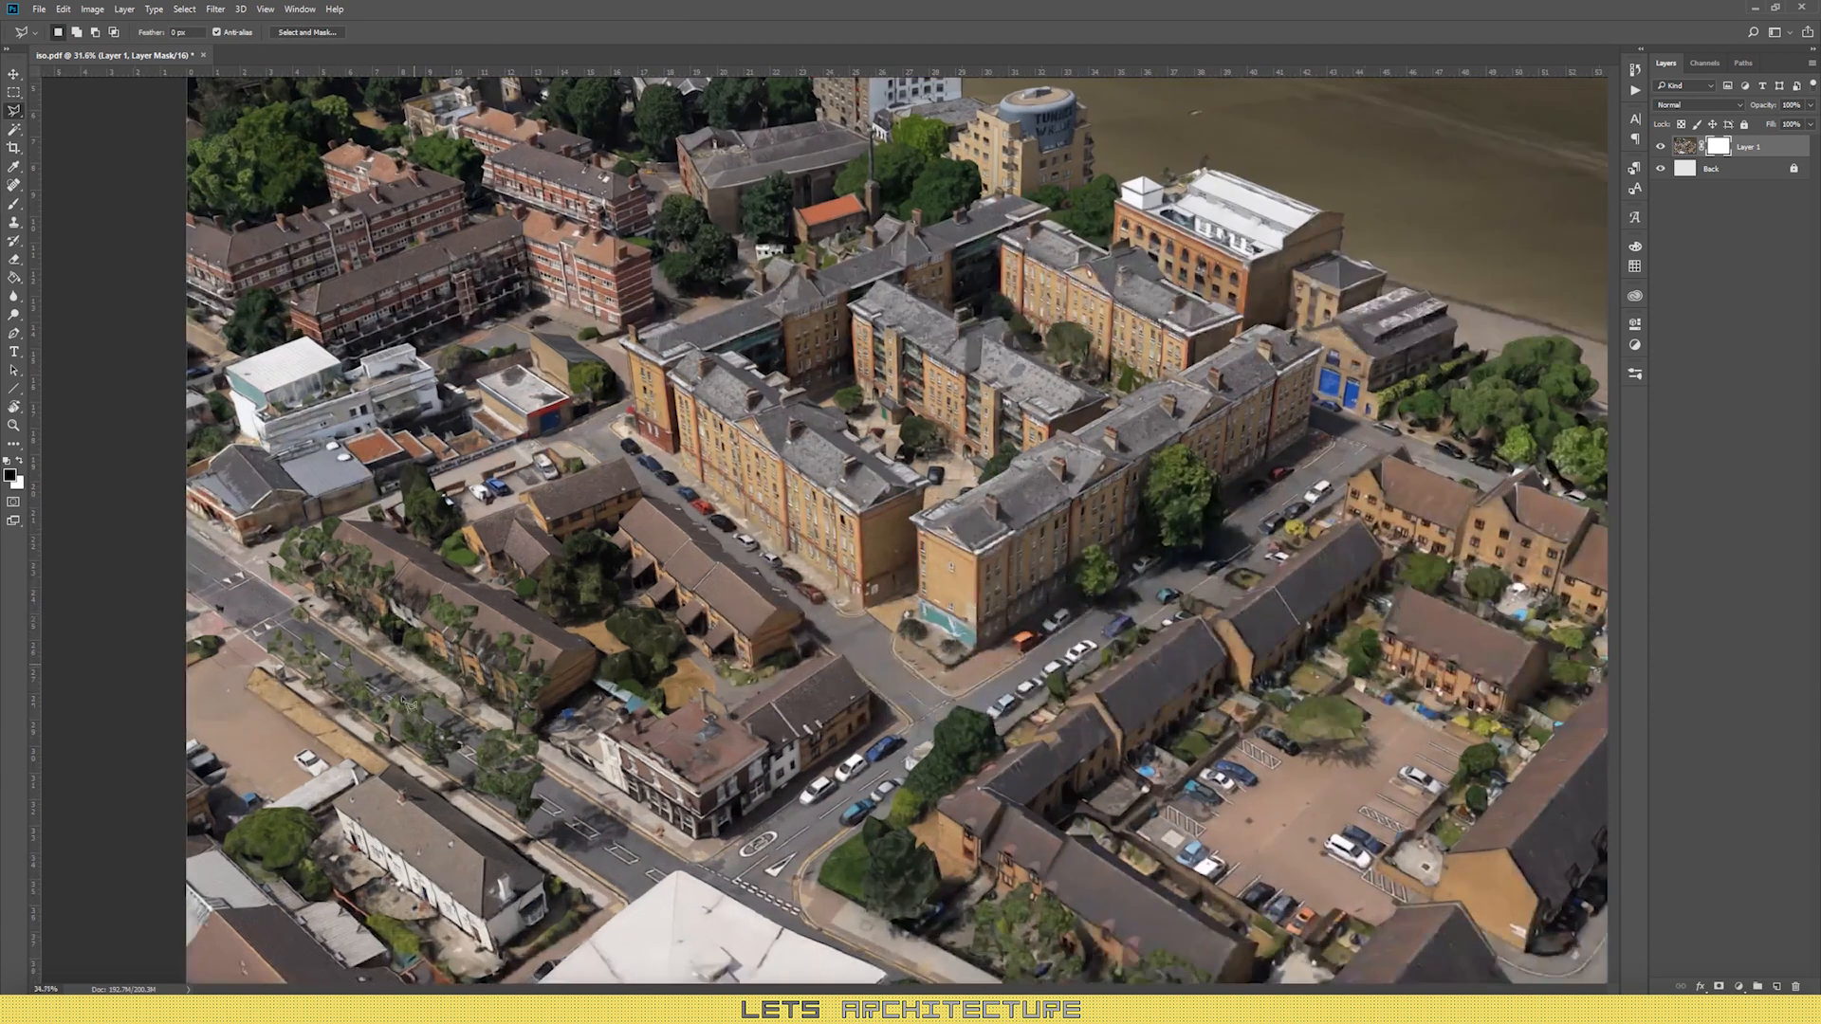
pyautogui.scroll(5, 406, 702)
pyautogui.moveTo(297, 423)
pyautogui.mouseDown()
pyautogui.moveTo(305, 341)
pyautogui.moveTo(366, 275)
pyautogui.moveTo(447, 272)
pyautogui.moveTo(517, 228)
pyautogui.moveTo(624, 248)
pyautogui.moveTo(648, 196)
pyautogui.moveTo(733, 235)
pyautogui.moveTo(706, 210)
pyautogui.mouseUp()
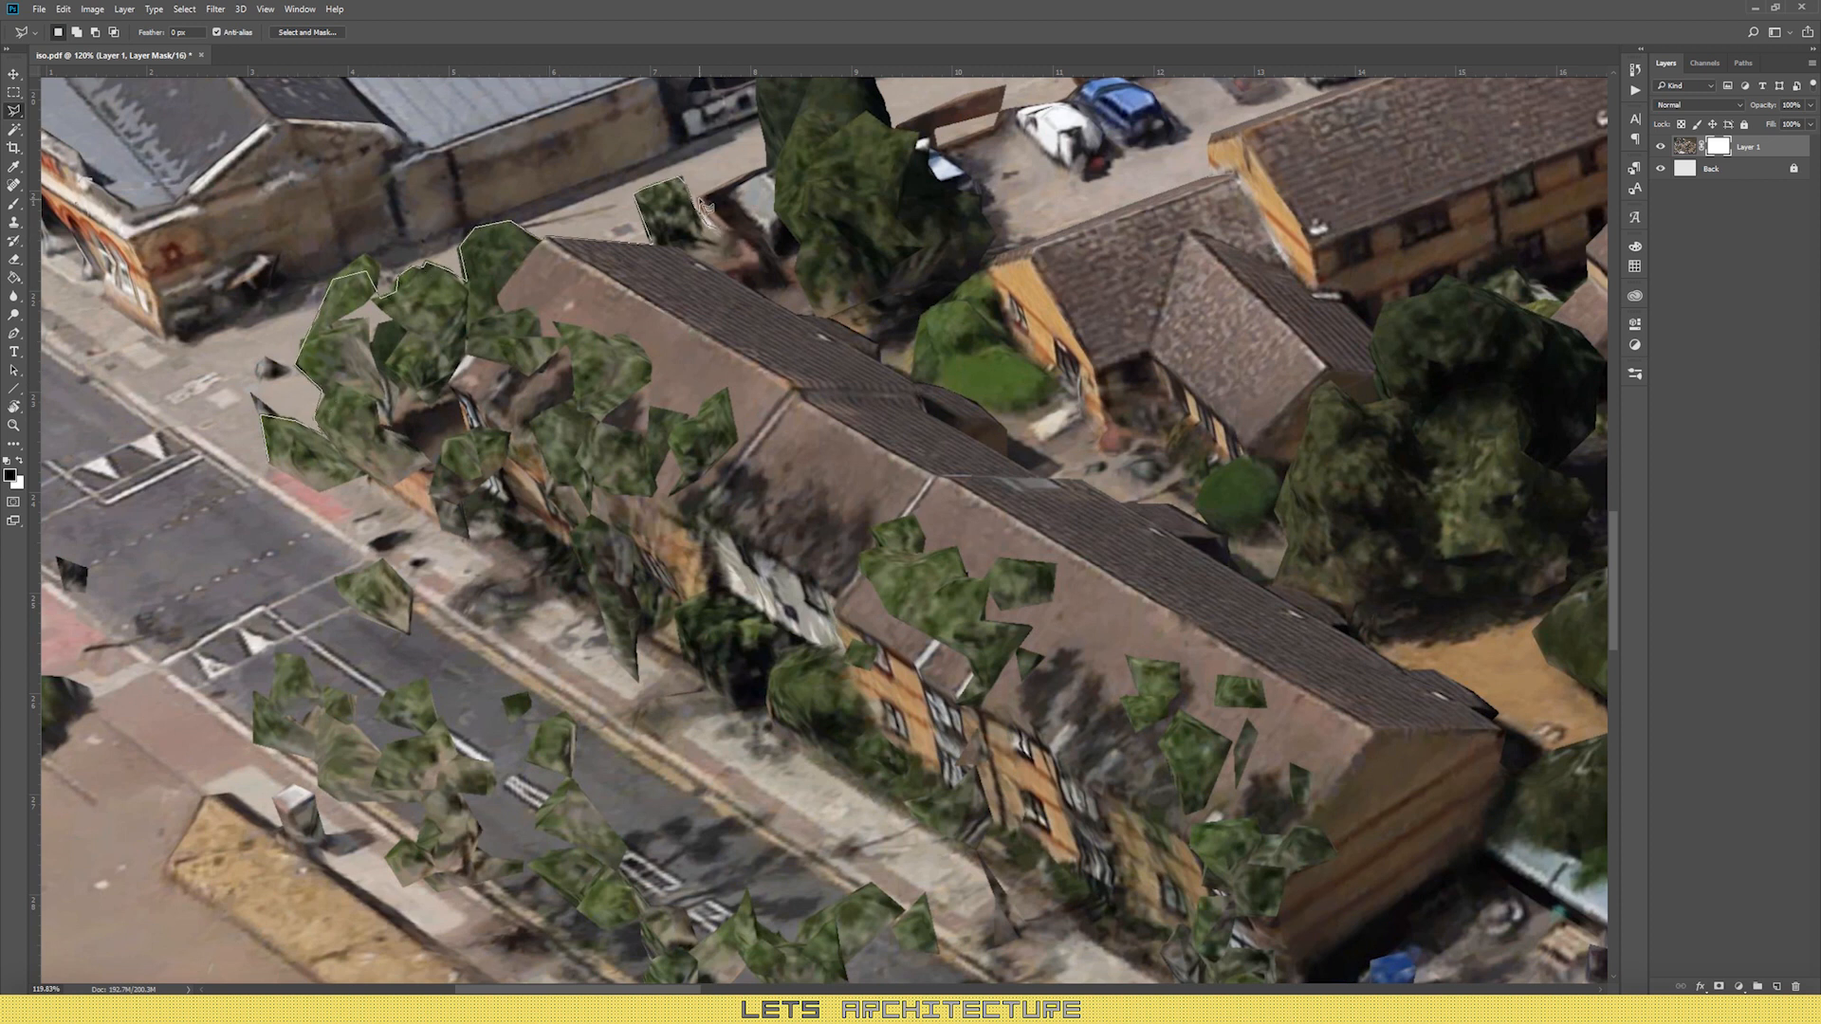
pyautogui.click(767, 167)
pyautogui.moveTo(766, 123); pyautogui.dragTo(766, 282)
pyautogui.click(757, 224)
pyautogui.click(786, 189)
pyautogui.click(818, 176)
pyautogui.click(848, 178)
pyautogui.click(891, 287)
# Step: Continue the lasso outline past the parking area behind the terraces and up to the corner of the courtyard apartment block
pyautogui.moveTo(583, 382); pyautogui.dragTo(291, 438)
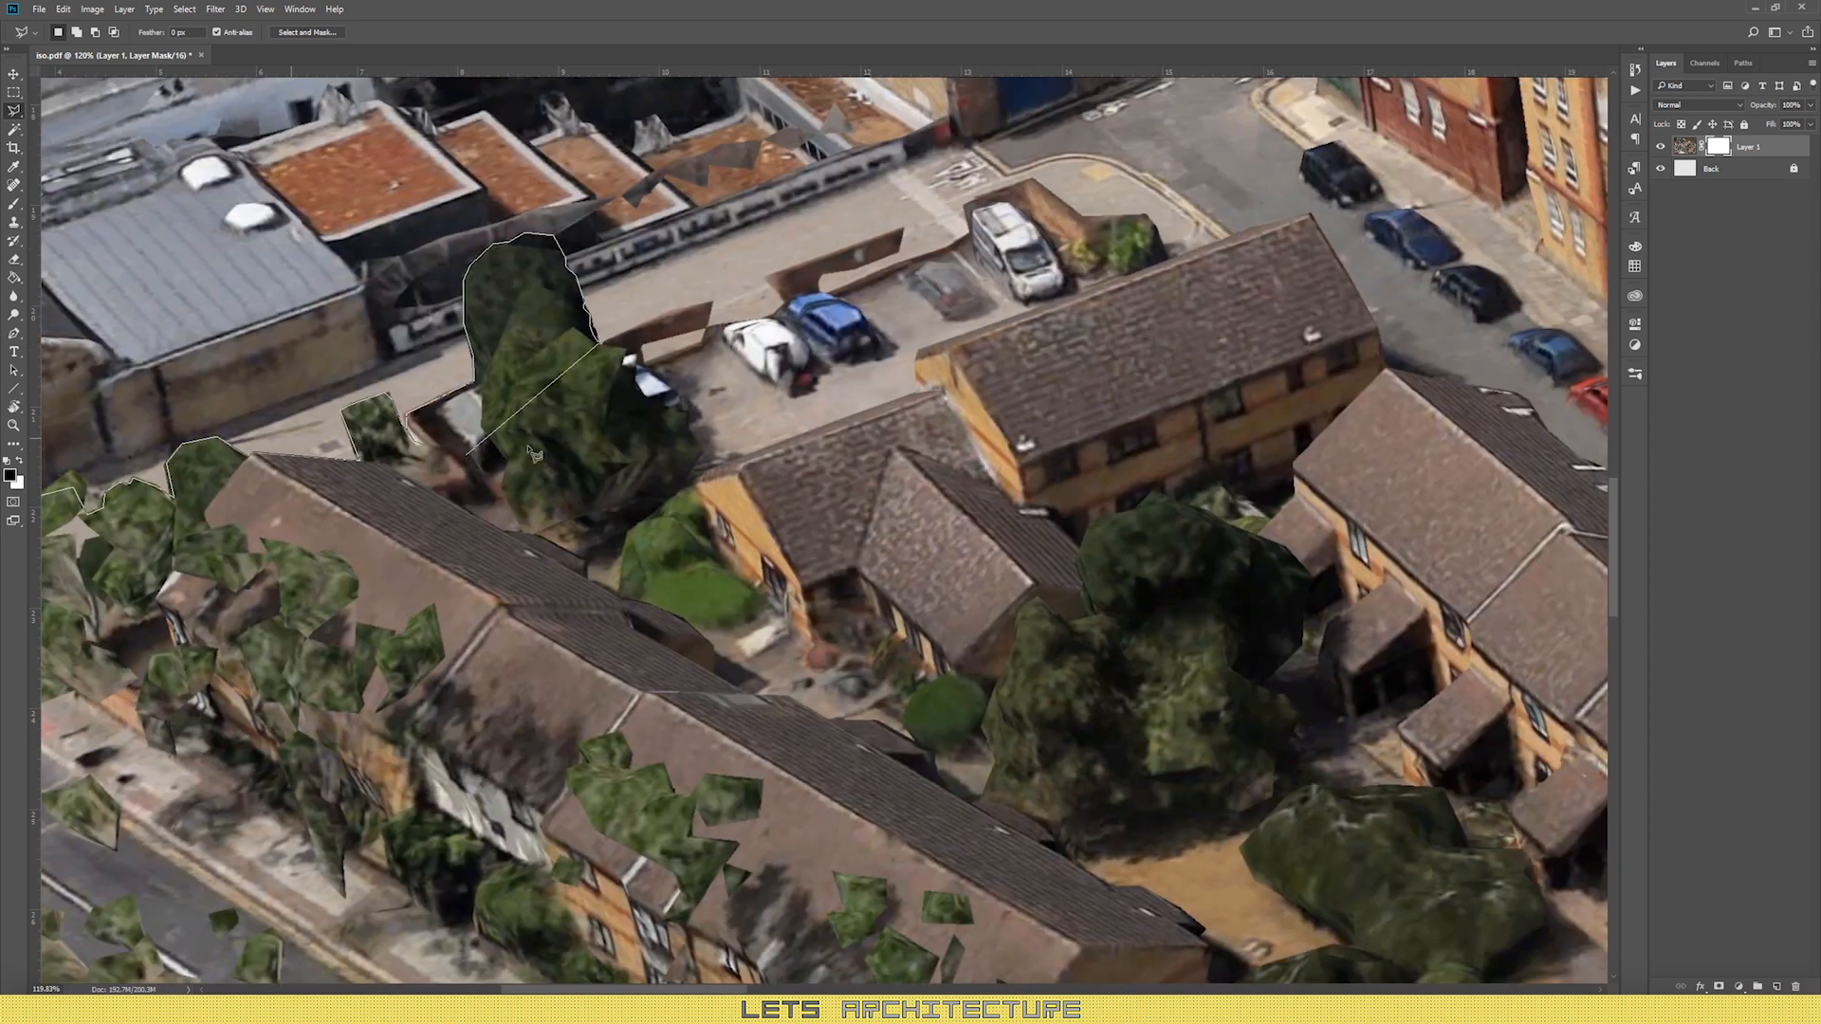
pyautogui.moveTo(944, 212); pyautogui.dragTo(658, 390)
pyautogui.click(747, 356)
pyautogui.click(799, 392)
pyautogui.click(1079, 292)
pyautogui.moveTo(1062, 248); pyautogui.dragTo(1062, 467)
pyautogui.click(1037, 196)
pyautogui.click(1018, 181)
pyautogui.click(1016, 166)
pyautogui.click(1050, 151)
pyautogui.click(1045, 110)
pyautogui.click(1074, 119)
pyautogui.click(1080, 142)
# Step: Trace the lasso outline along the apartment block's rear roofline, following its chimneys and first gables
pyautogui.moveTo(1082, 142)
pyautogui.mouseDown()
pyautogui.moveTo(1074, 176)
pyautogui.moveTo(527, 384)
pyautogui.mouseUp()
pyautogui.click(936, 225)
pyautogui.click(972, 185)
pyautogui.click(970, 144)
pyautogui.click(1009, 147)
pyautogui.click(1056, 92)
pyautogui.moveTo(1057, 93); pyautogui.dragTo(621, 359)
pyautogui.click(688, 381)
pyautogui.click(739, 387)
pyautogui.click(738, 334)
pyautogui.click(752, 326)
pyautogui.click(779, 339)
pyautogui.click(783, 406)
pyautogui.click(927, 351)
pyautogui.click(959, 244)
pyautogui.click(1035, 197)
pyautogui.click(1103, 228)
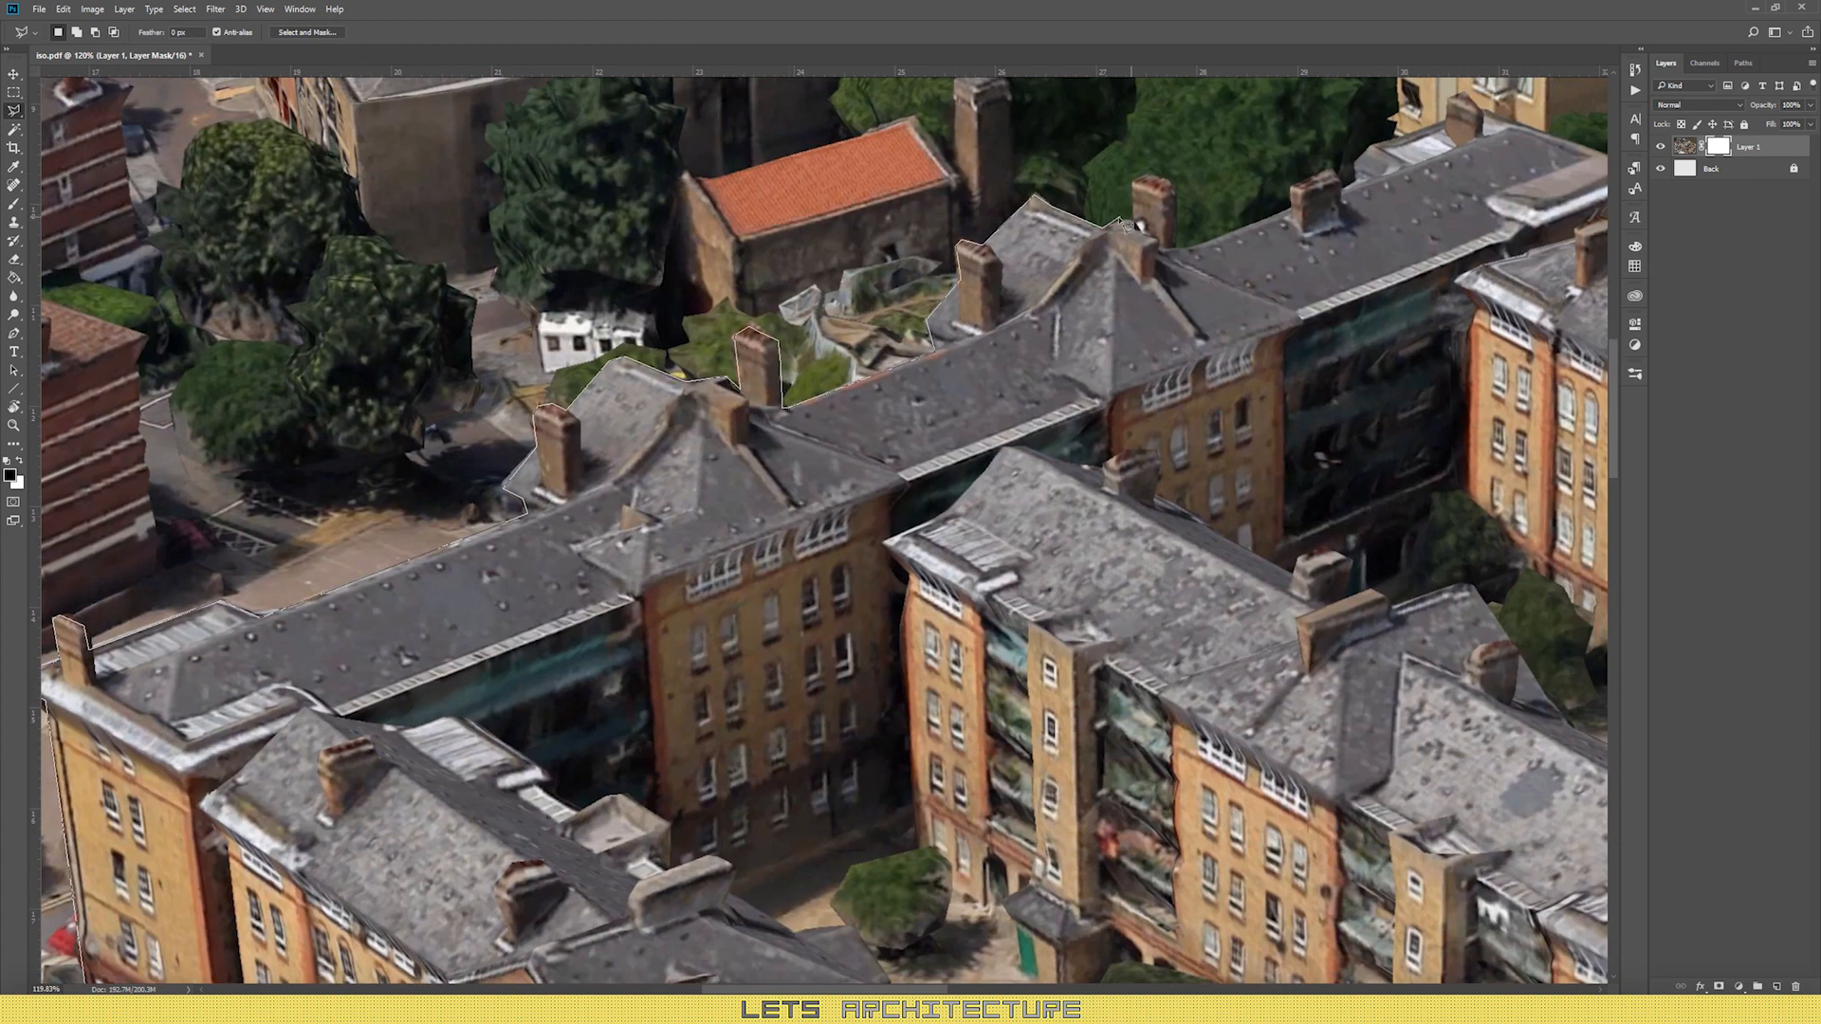
# Step: Extend the lasso outline over the remaining rear chimneys and roof edge, and around the treetops beside the Tunnel Wharf building
pyautogui.moveTo(1120, 221); pyautogui.dragTo(741, 539)
pyautogui.click(755, 501)
pyautogui.click(769, 494)
pyautogui.click(795, 505)
pyautogui.click(798, 567)
pyautogui.click(912, 511)
pyautogui.click(951, 487)
pyautogui.click(996, 462)
pyautogui.click(1069, 420)
pyautogui.click(1086, 412)
pyautogui.click(1105, 432)
pyautogui.click(1173, 446)
pyautogui.click(1239, 409)
pyautogui.click(1322, 408)
pyautogui.click(1354, 433)
pyautogui.click(1491, 361)
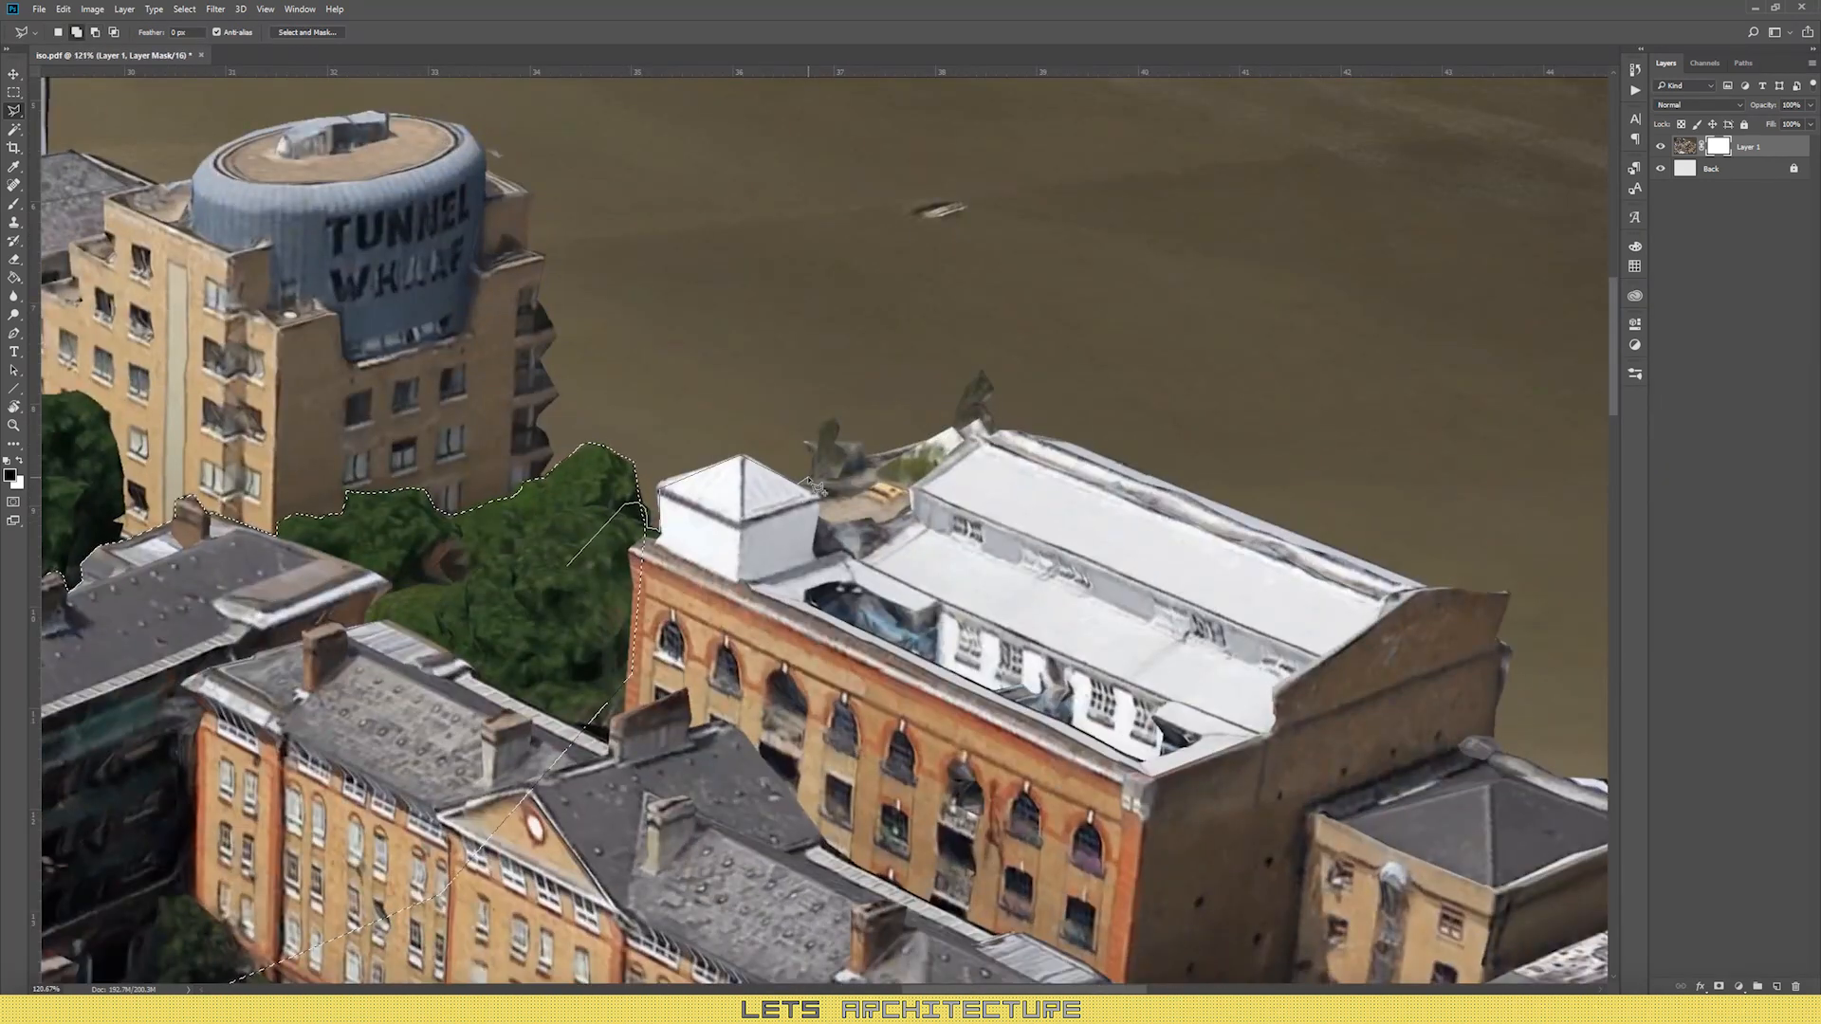
# Step: Add the roofline of the white-roofed brick warehouse by the river to the lasso selection
pyautogui.click(820, 497)
pyautogui.click(821, 552)
pyautogui.click(861, 556)
pyautogui.click(914, 519)
pyautogui.click(912, 489)
pyautogui.click(986, 434)
pyautogui.click(1387, 588)
pyautogui.doubleClick(1474, 593)
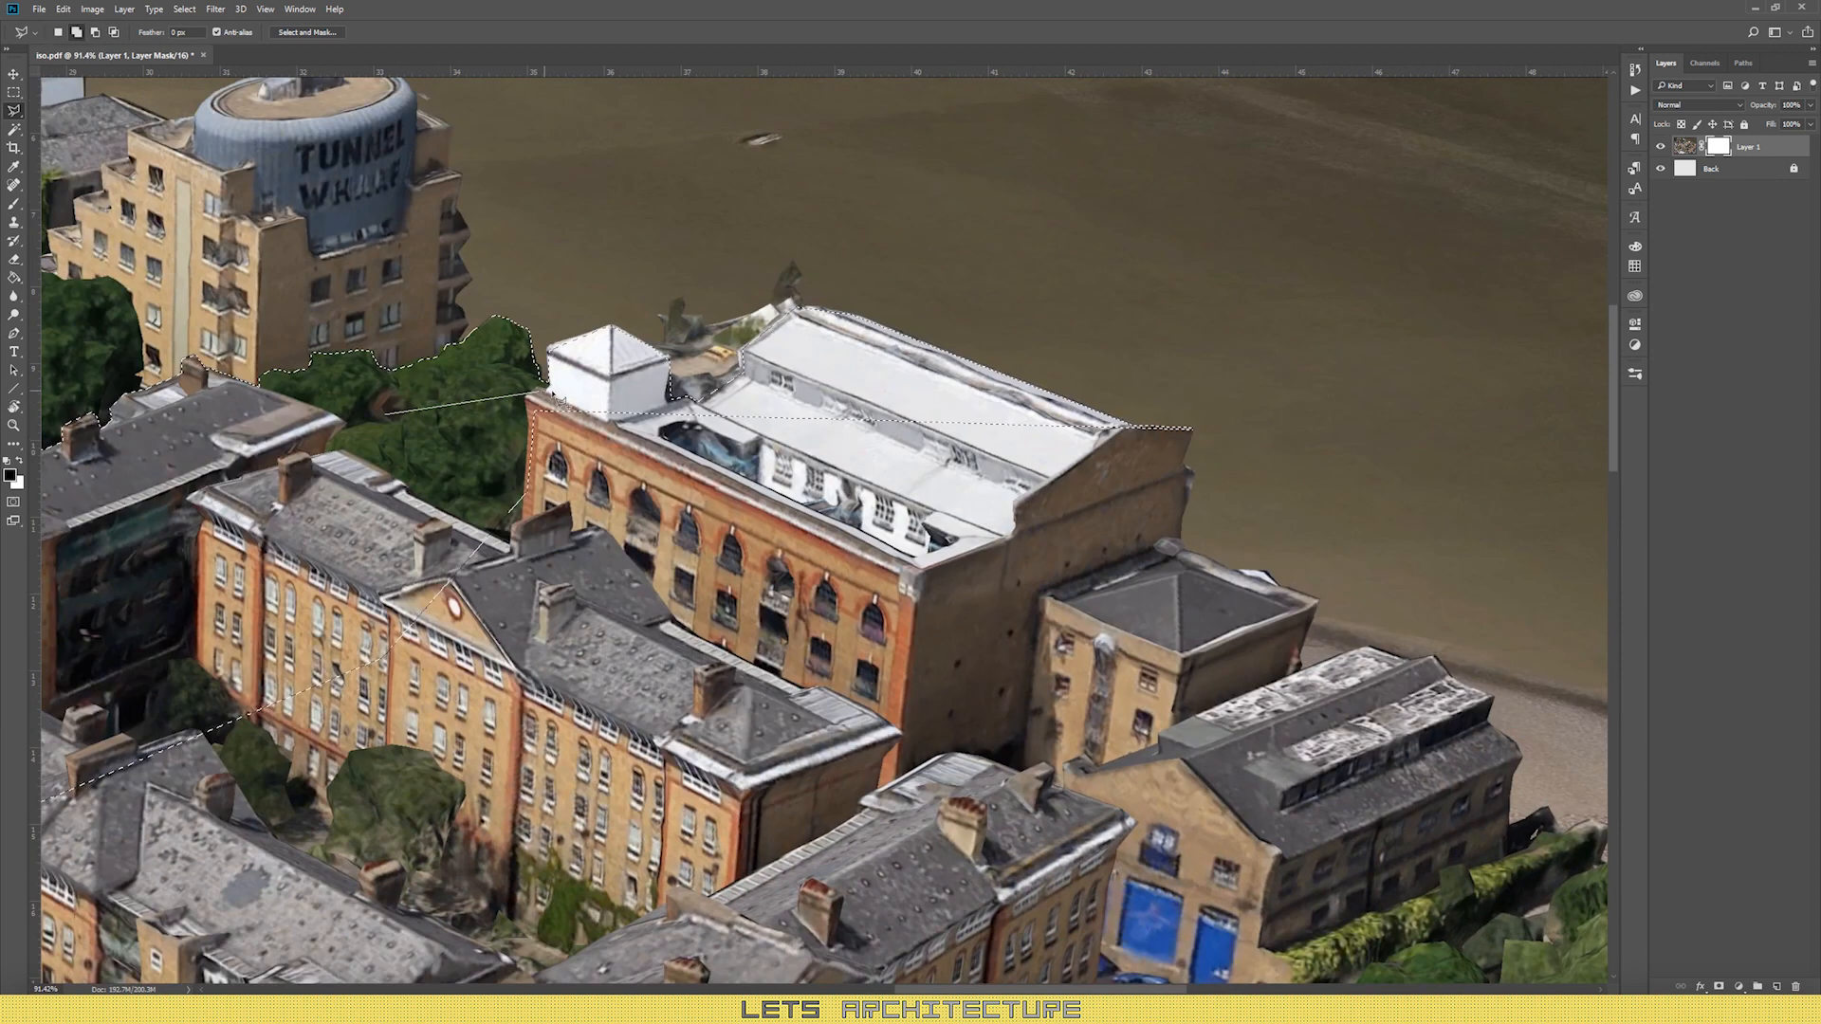
# Step: Continue the lasso down the white-roofed warehouse's river-side end wall and around the small hipped-roof building beside it
pyautogui.click(1191, 429)
pyautogui.click(1188, 472)
pyautogui.click(1194, 473)
pyautogui.click(1181, 547)
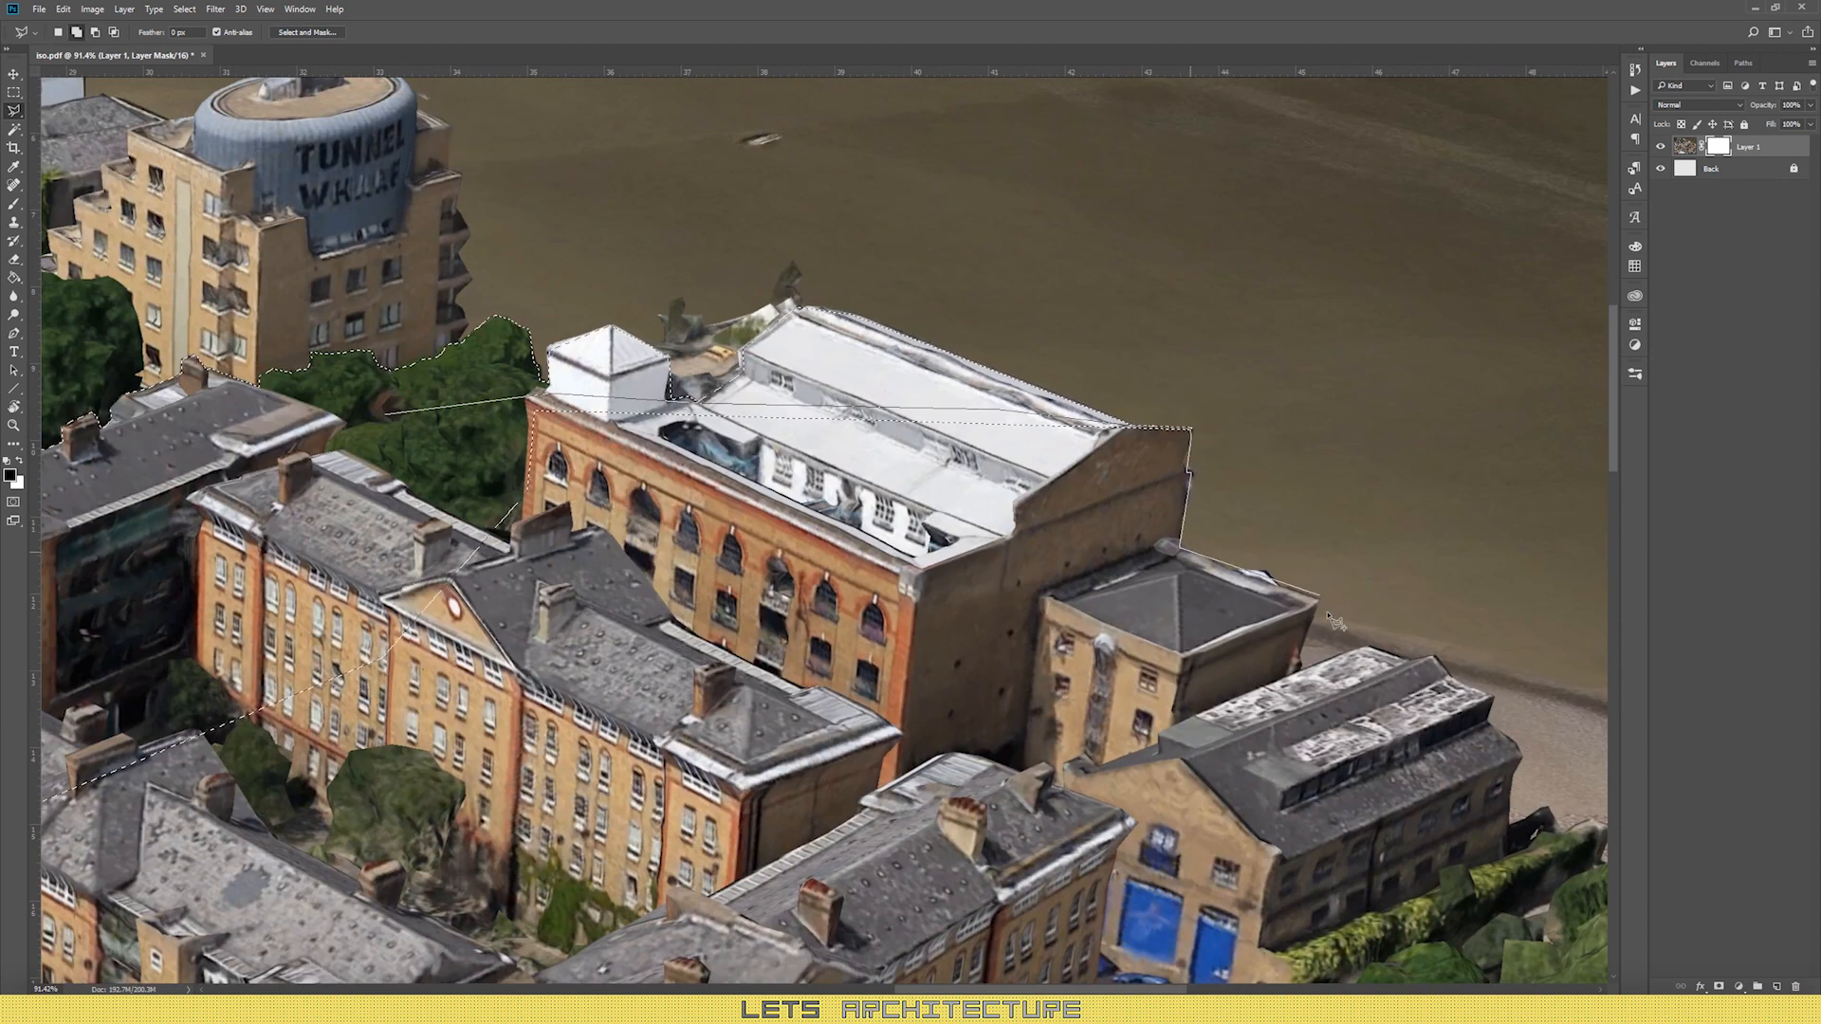
pyautogui.click(1317, 601)
pyautogui.moveTo(1328, 617); pyautogui.dragTo(1094, 589)
# Step: Extend the lasso around the roof of the blue-doored brick building and down to the hedge beside it
pyautogui.click(1066, 644)
pyautogui.click(1136, 621)
pyautogui.click(1202, 628)
pyautogui.click(1262, 669)
pyautogui.click(1255, 697)
pyautogui.click(1287, 720)
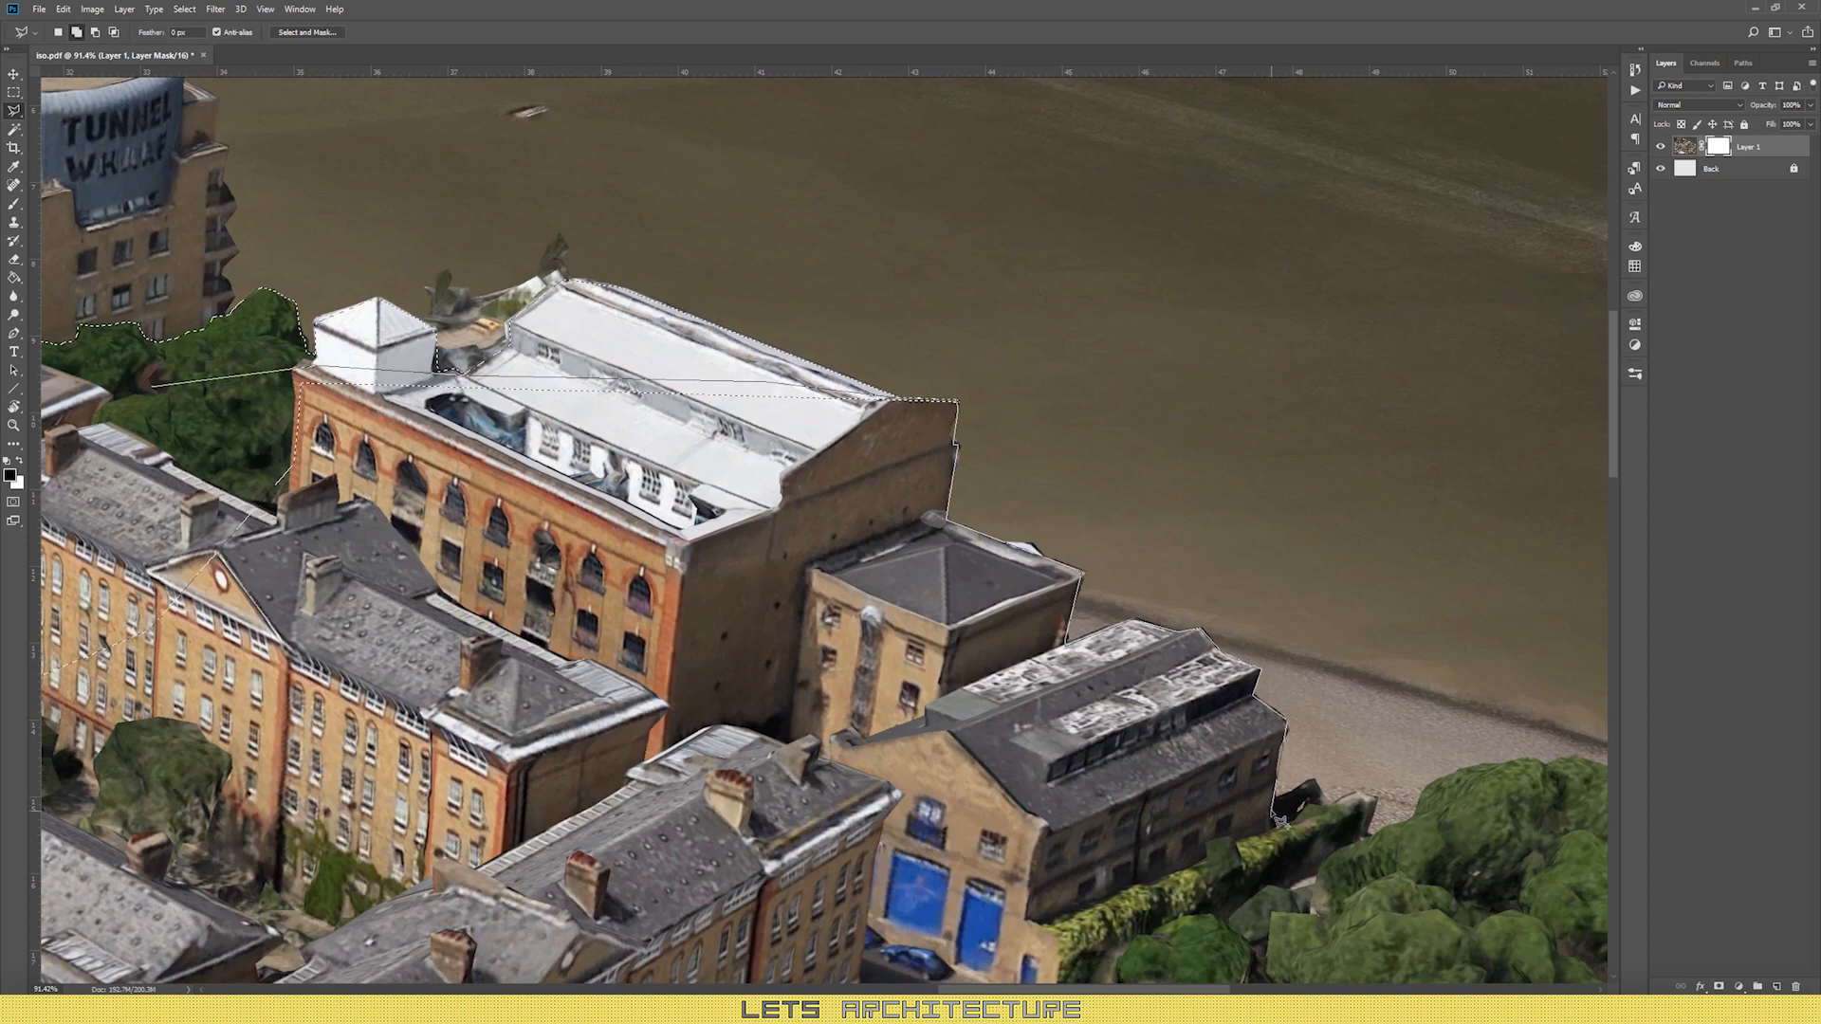
pyautogui.click(1272, 813)
pyautogui.moveTo(1272, 813); pyautogui.dragTo(1393, 663)
# Step: Carry the lasso outline along the street beside the apartment block to the junction by the white-roofed building
pyautogui.click(806, 853)
pyautogui.doubleClick(189, 887)
pyautogui.scroll(-10, 816, 532)
pyautogui.scroll(10, 1328, 408)
pyautogui.click(378, 617)
pyautogui.click(468, 875)
pyautogui.click(928, 573)
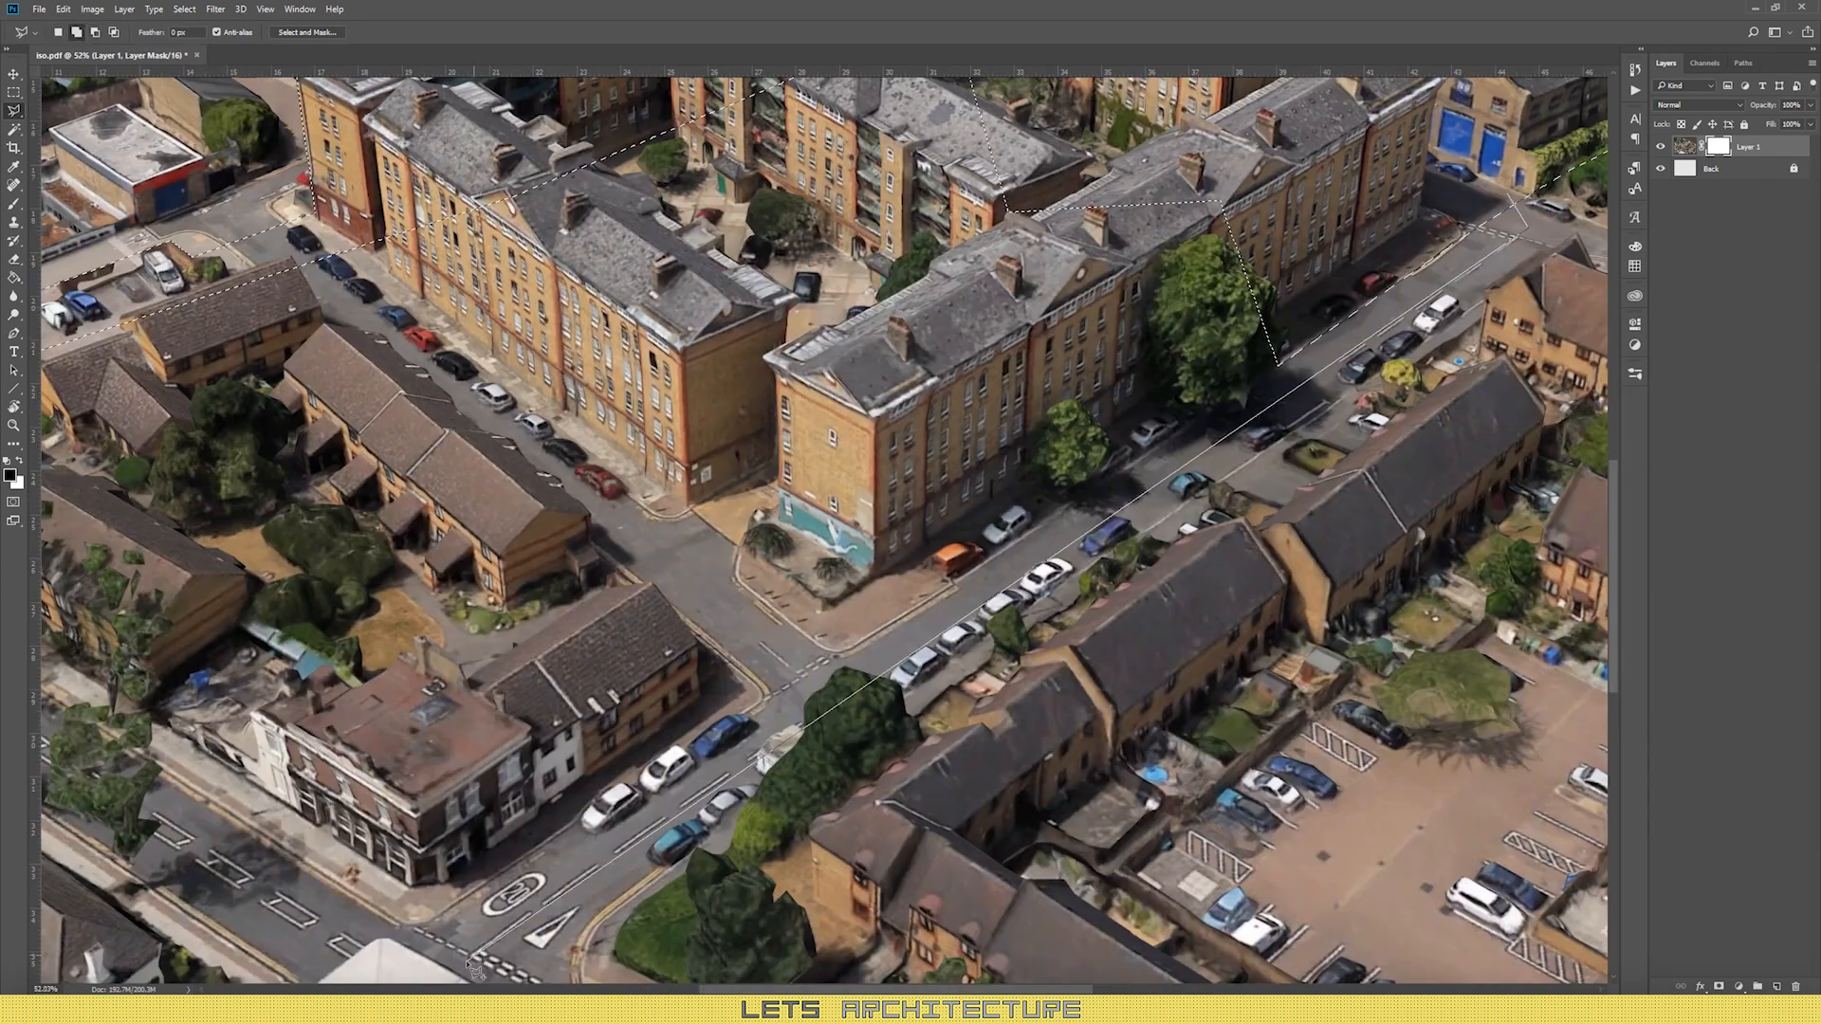
pyautogui.click(436, 980)
pyautogui.moveTo(437, 979); pyautogui.dragTo(439, 873)
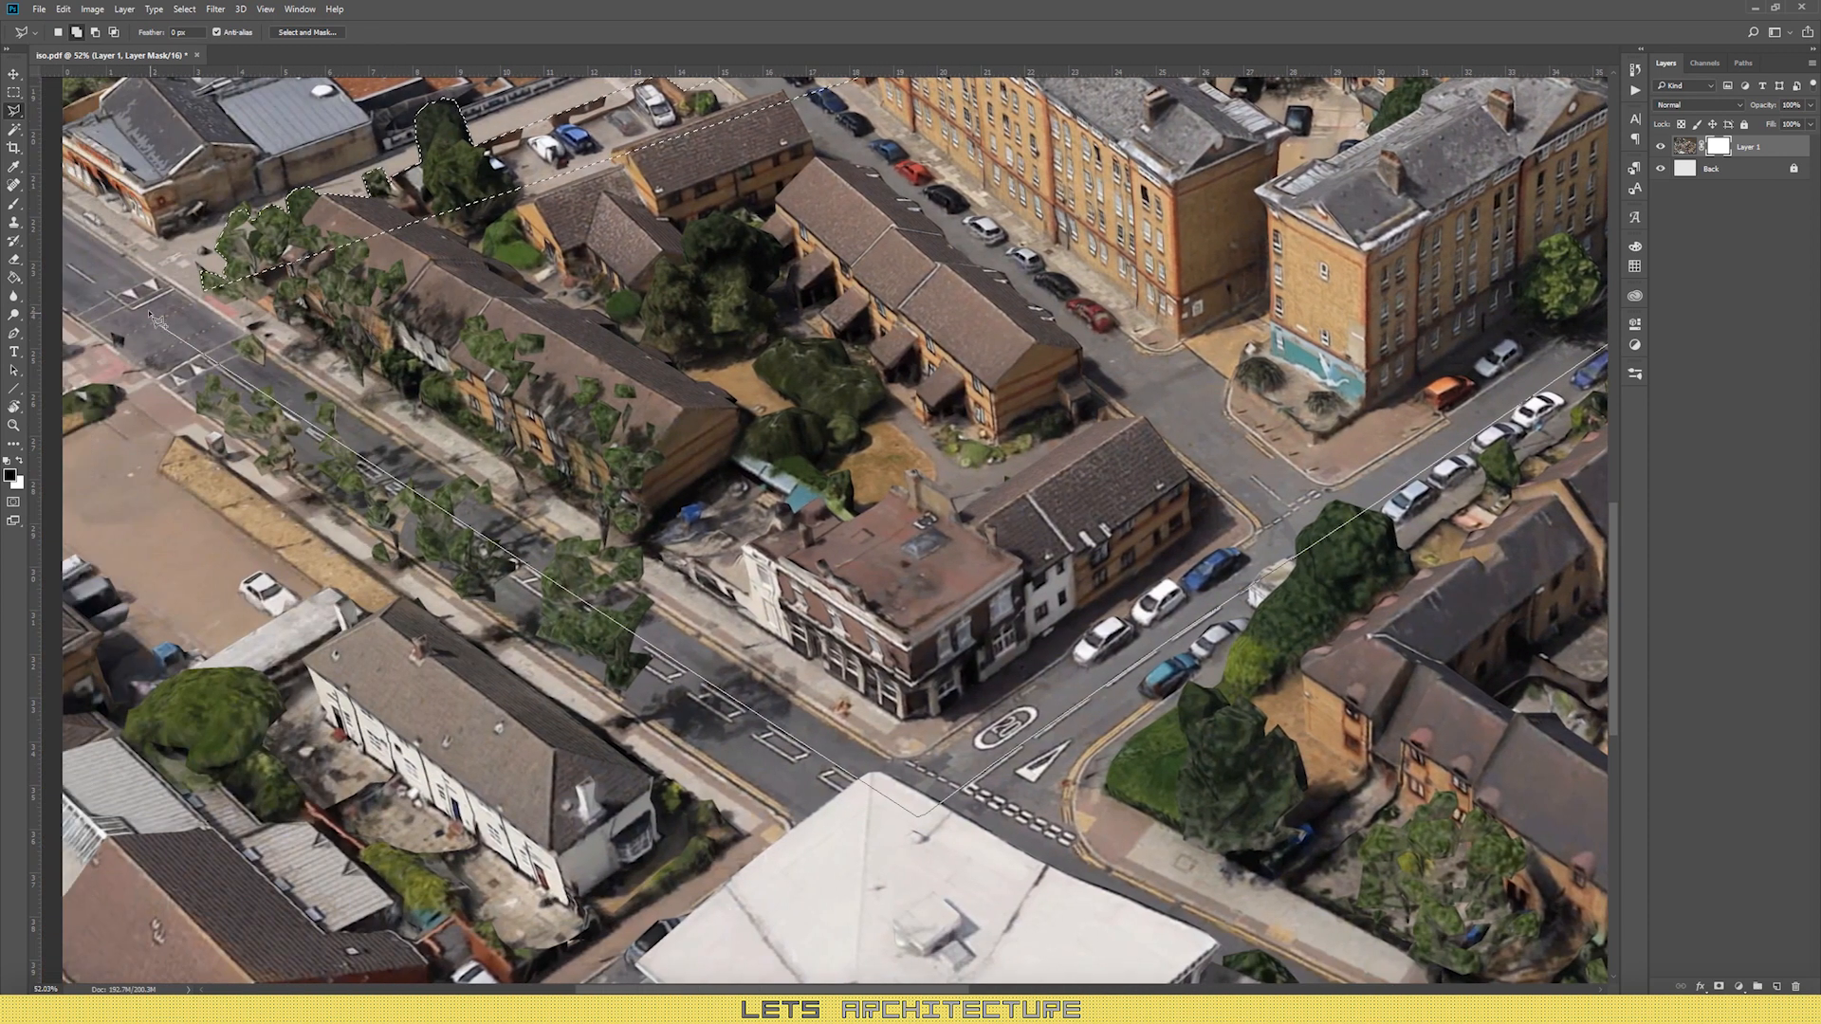
# Step: Run the outline along the front street to its far end and close the selection around the site
pyautogui.click(138, 304)
pyautogui.doubleClick(233, 254)
pyautogui.moveTo(926, 194)
pyautogui.mouseDown()
pyautogui.moveTo(755, 360)
pyautogui.moveTo(657, 543)
pyautogui.mouseUp()
pyautogui.scroll(-5, 658, 544)
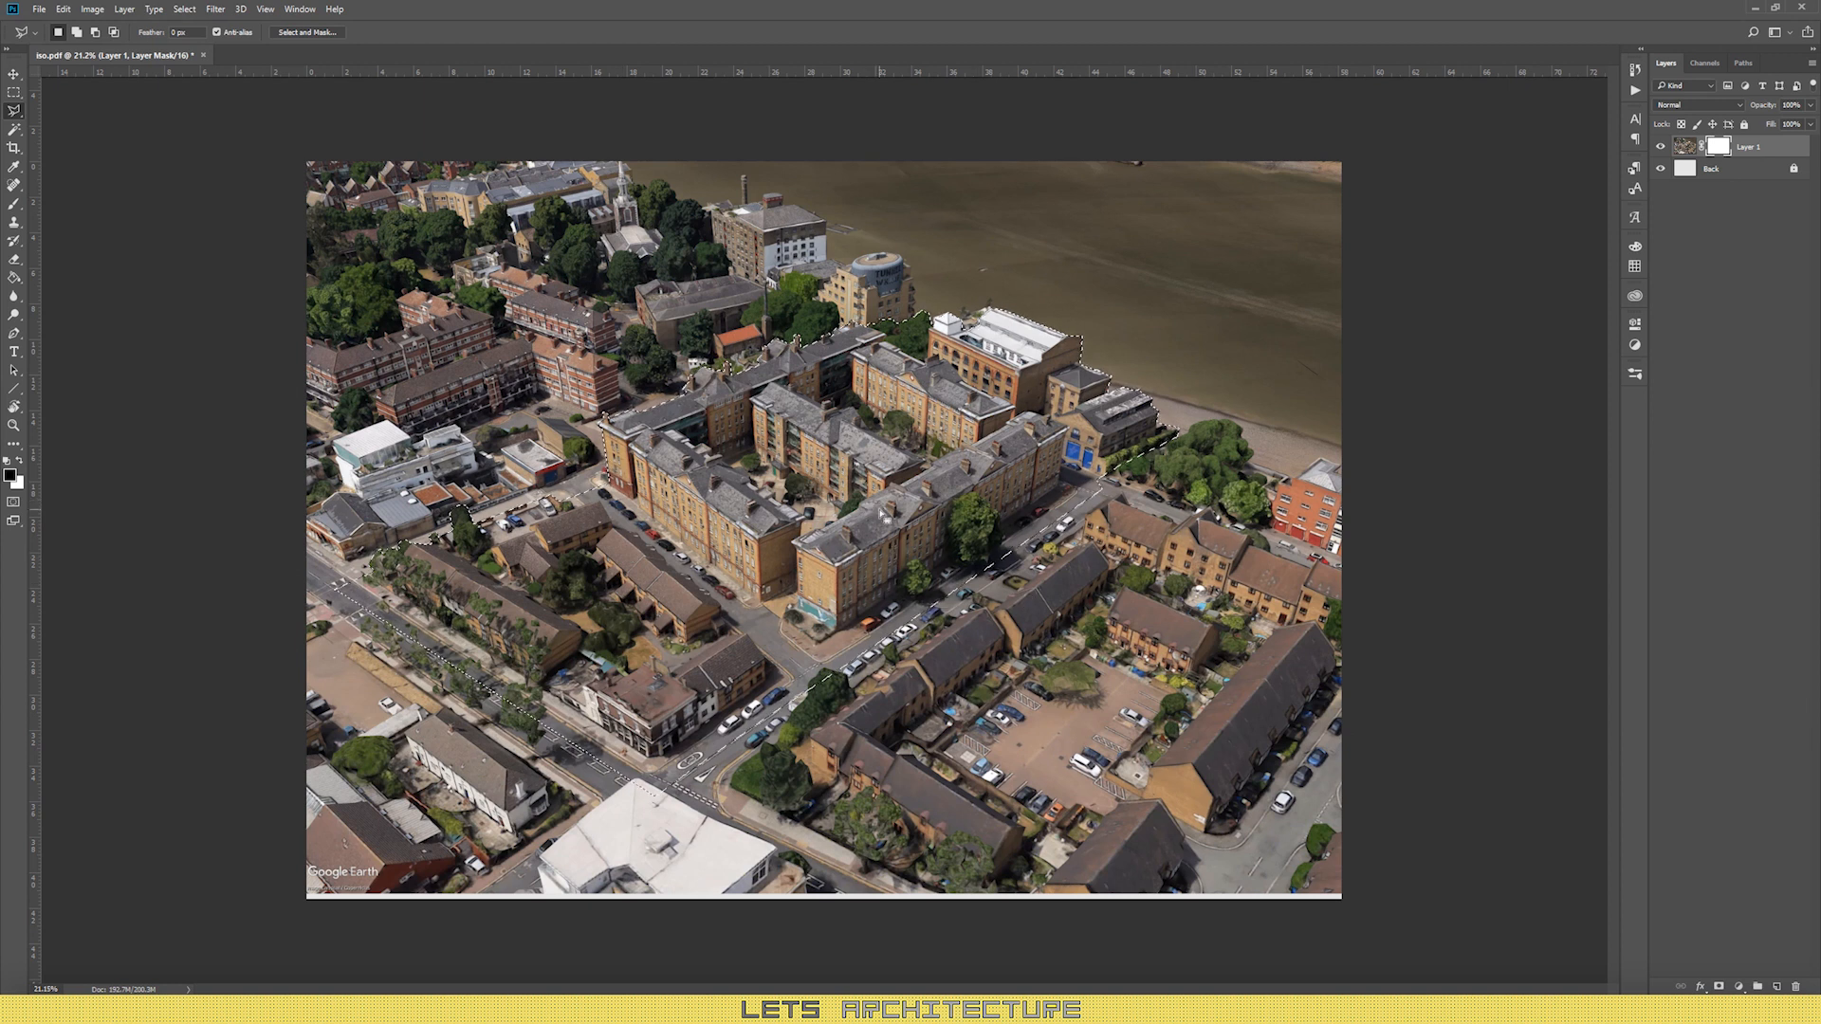
# Step: Invert the site selection and target Layer 1's mask for a Paint Bucket fill
pyautogui.click(186, 10)
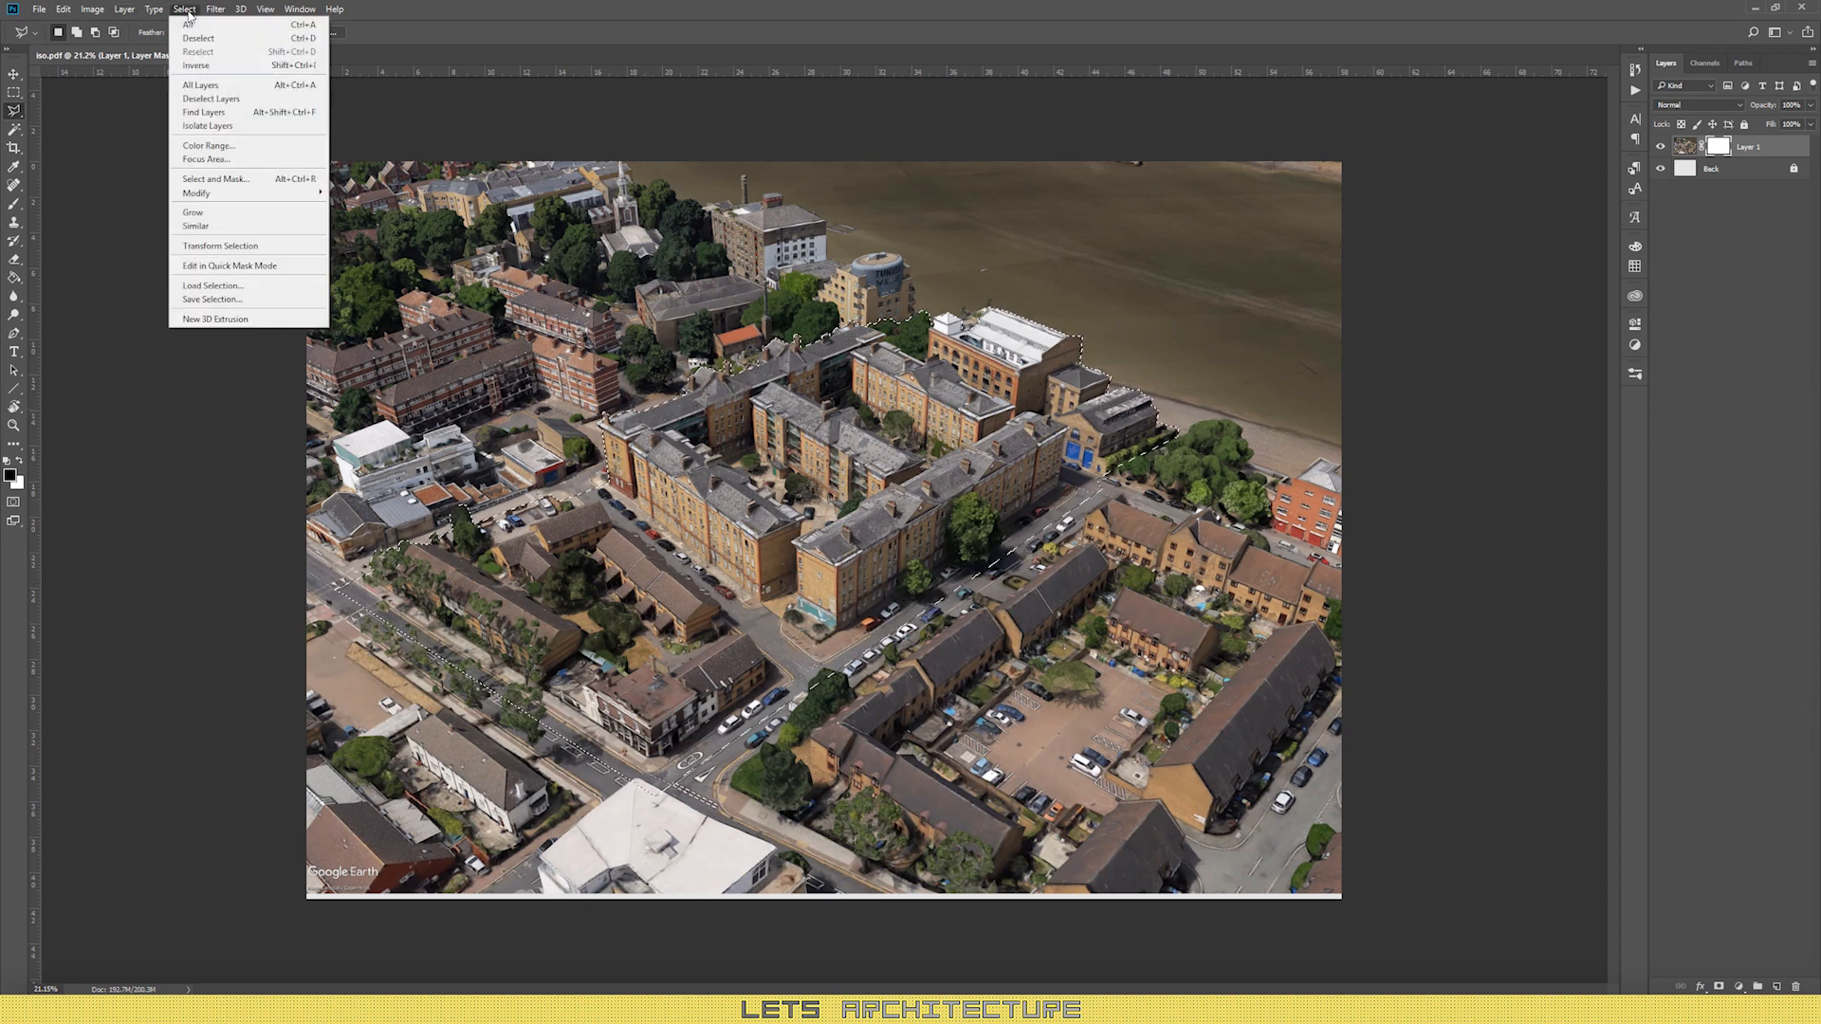
pyautogui.click(204, 68)
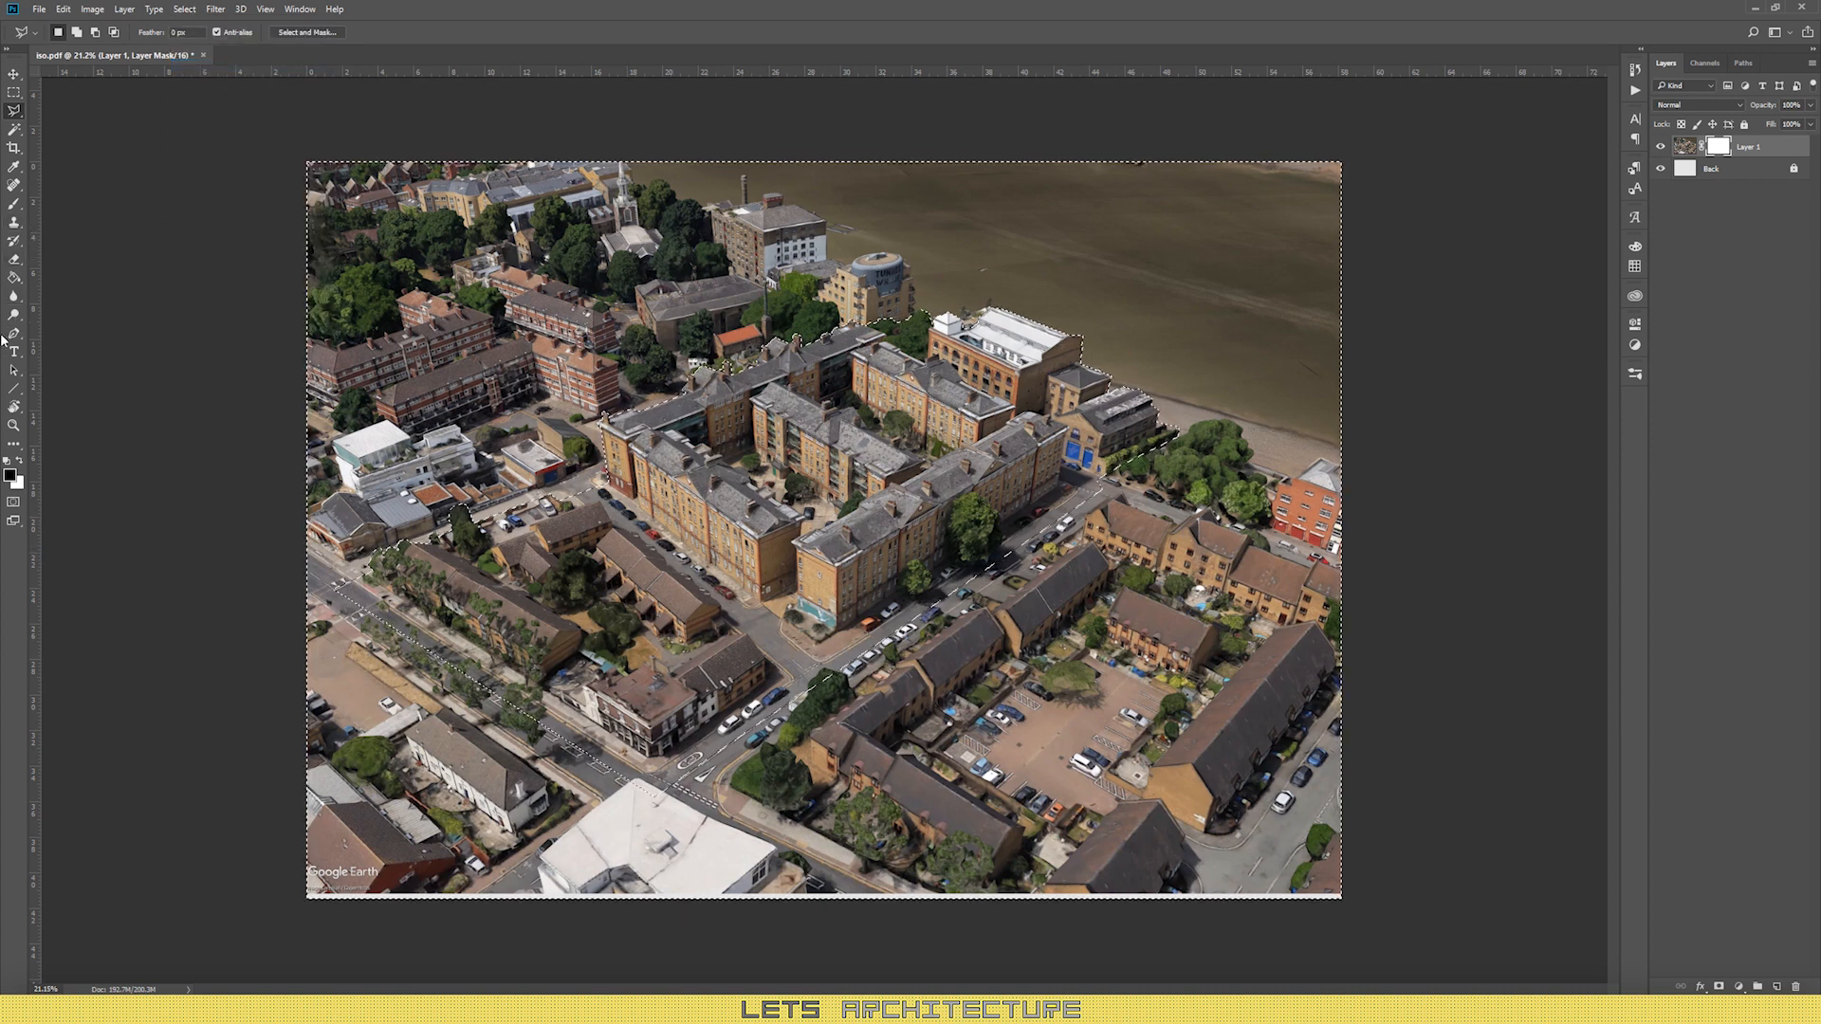
pyautogui.click(15, 280)
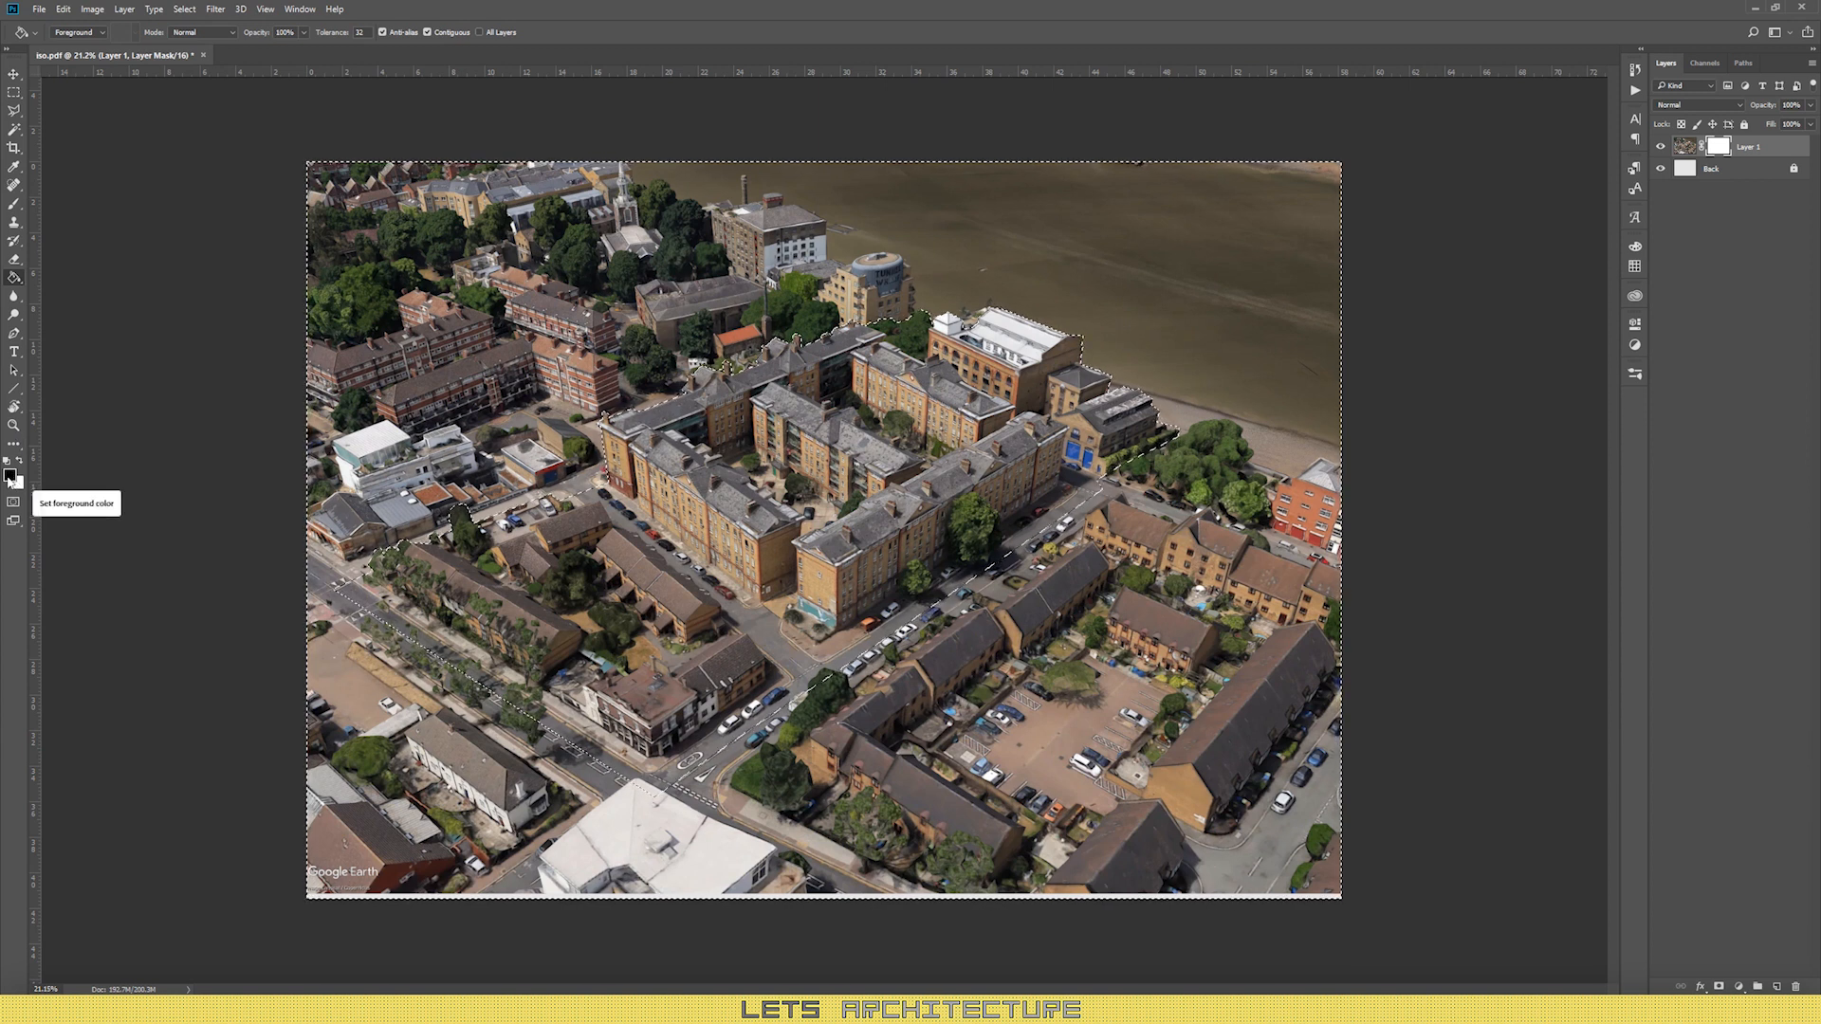
pyautogui.click(1684, 148)
pyautogui.click(1719, 149)
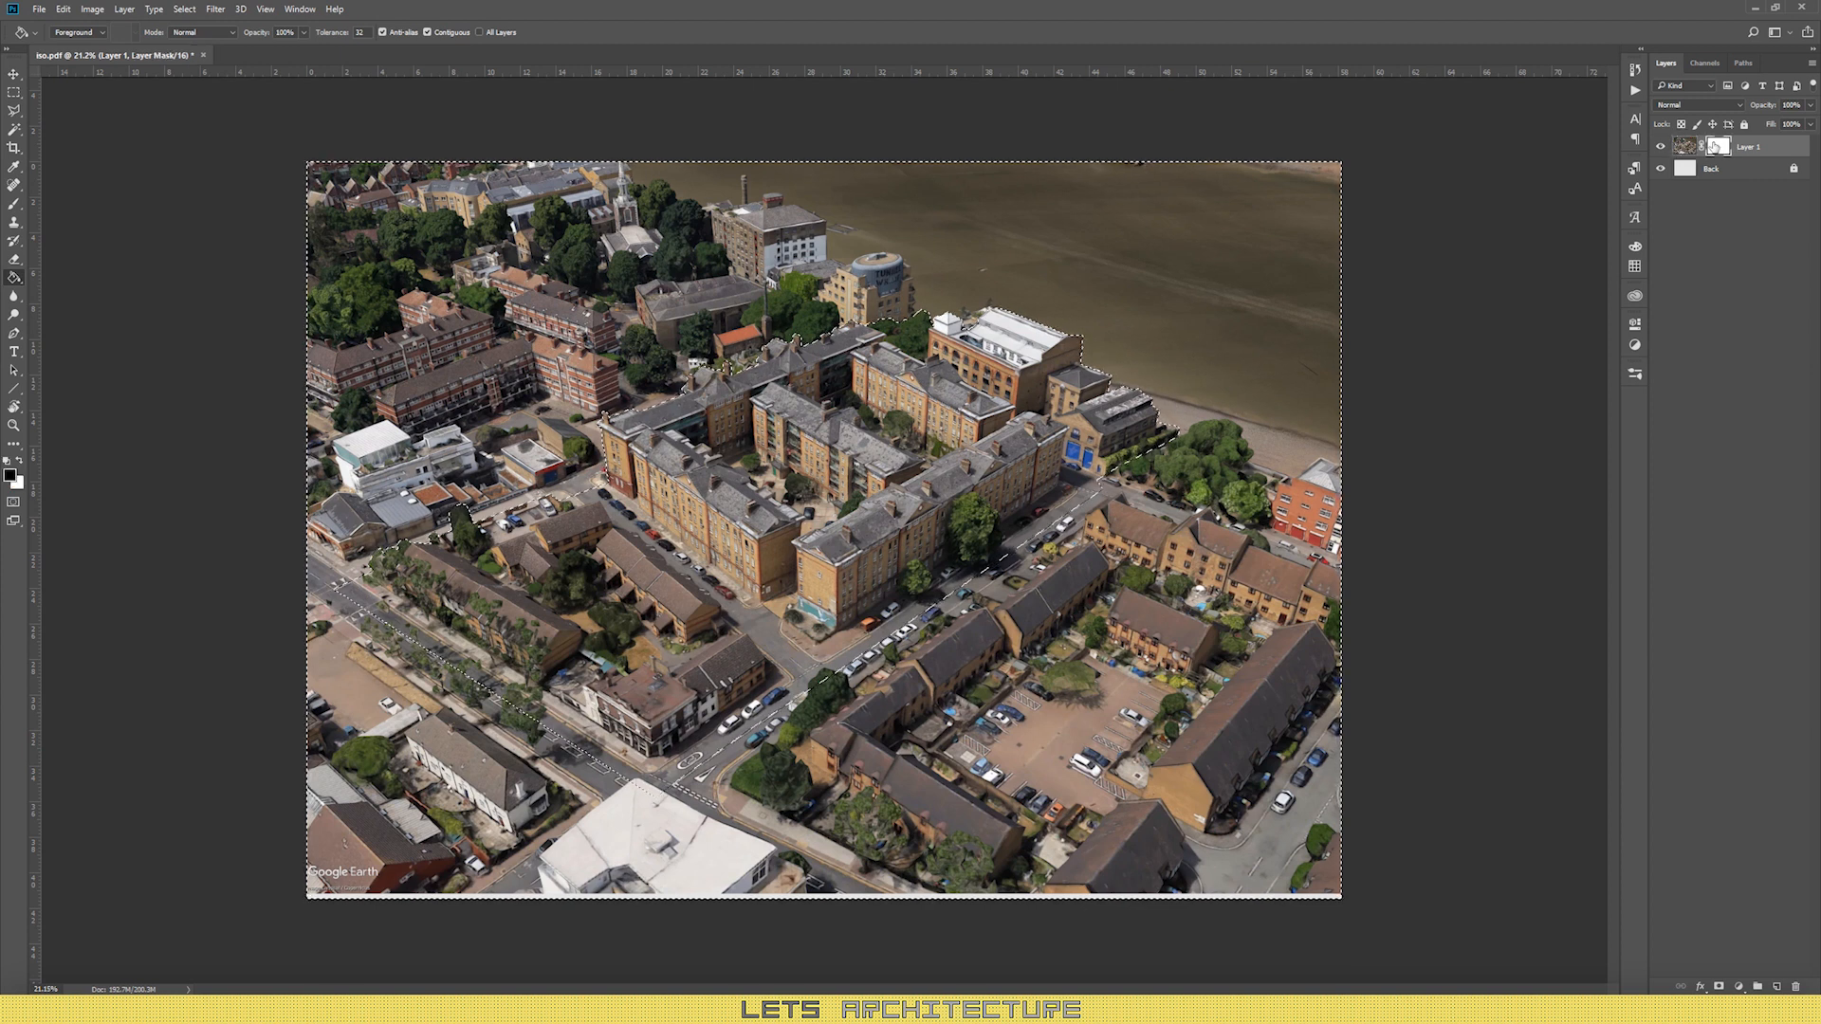
pyautogui.click(1684, 150)
pyautogui.click(1720, 149)
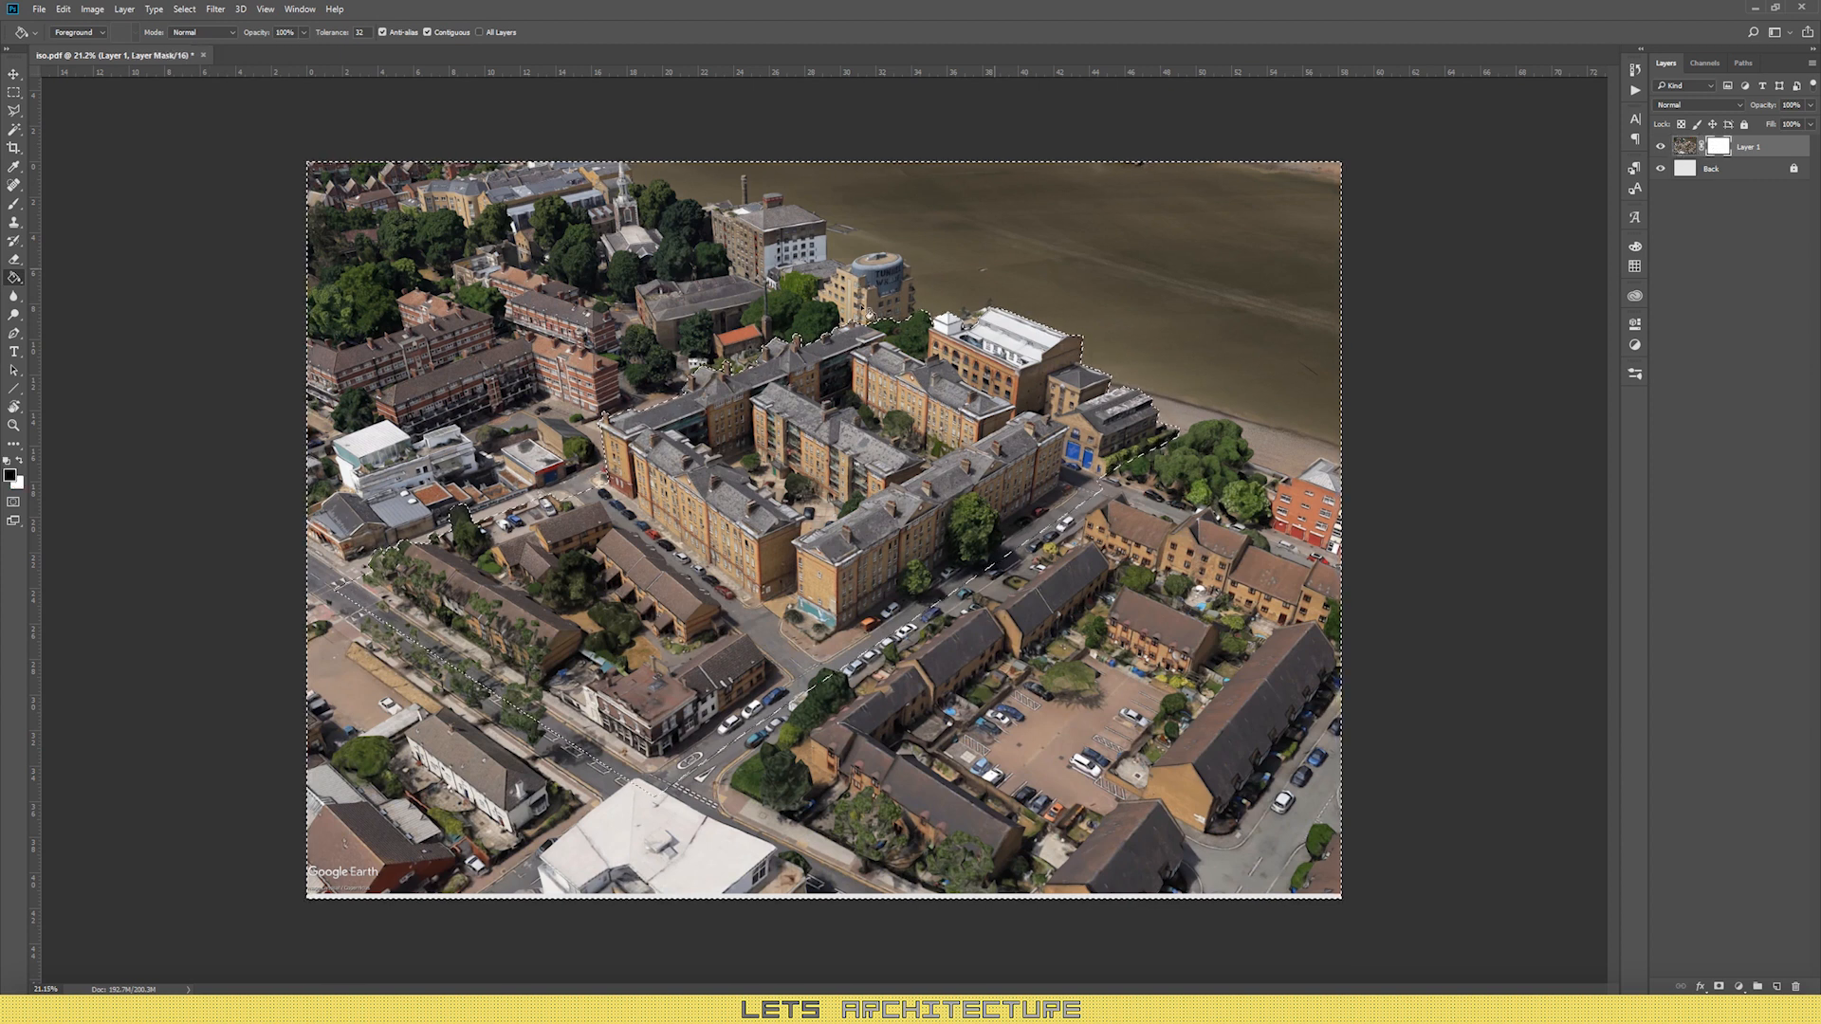
# Step: Fill the inverted selection on the mask with black to hide the surroundings, and clear the selection
pyautogui.click(719, 256)
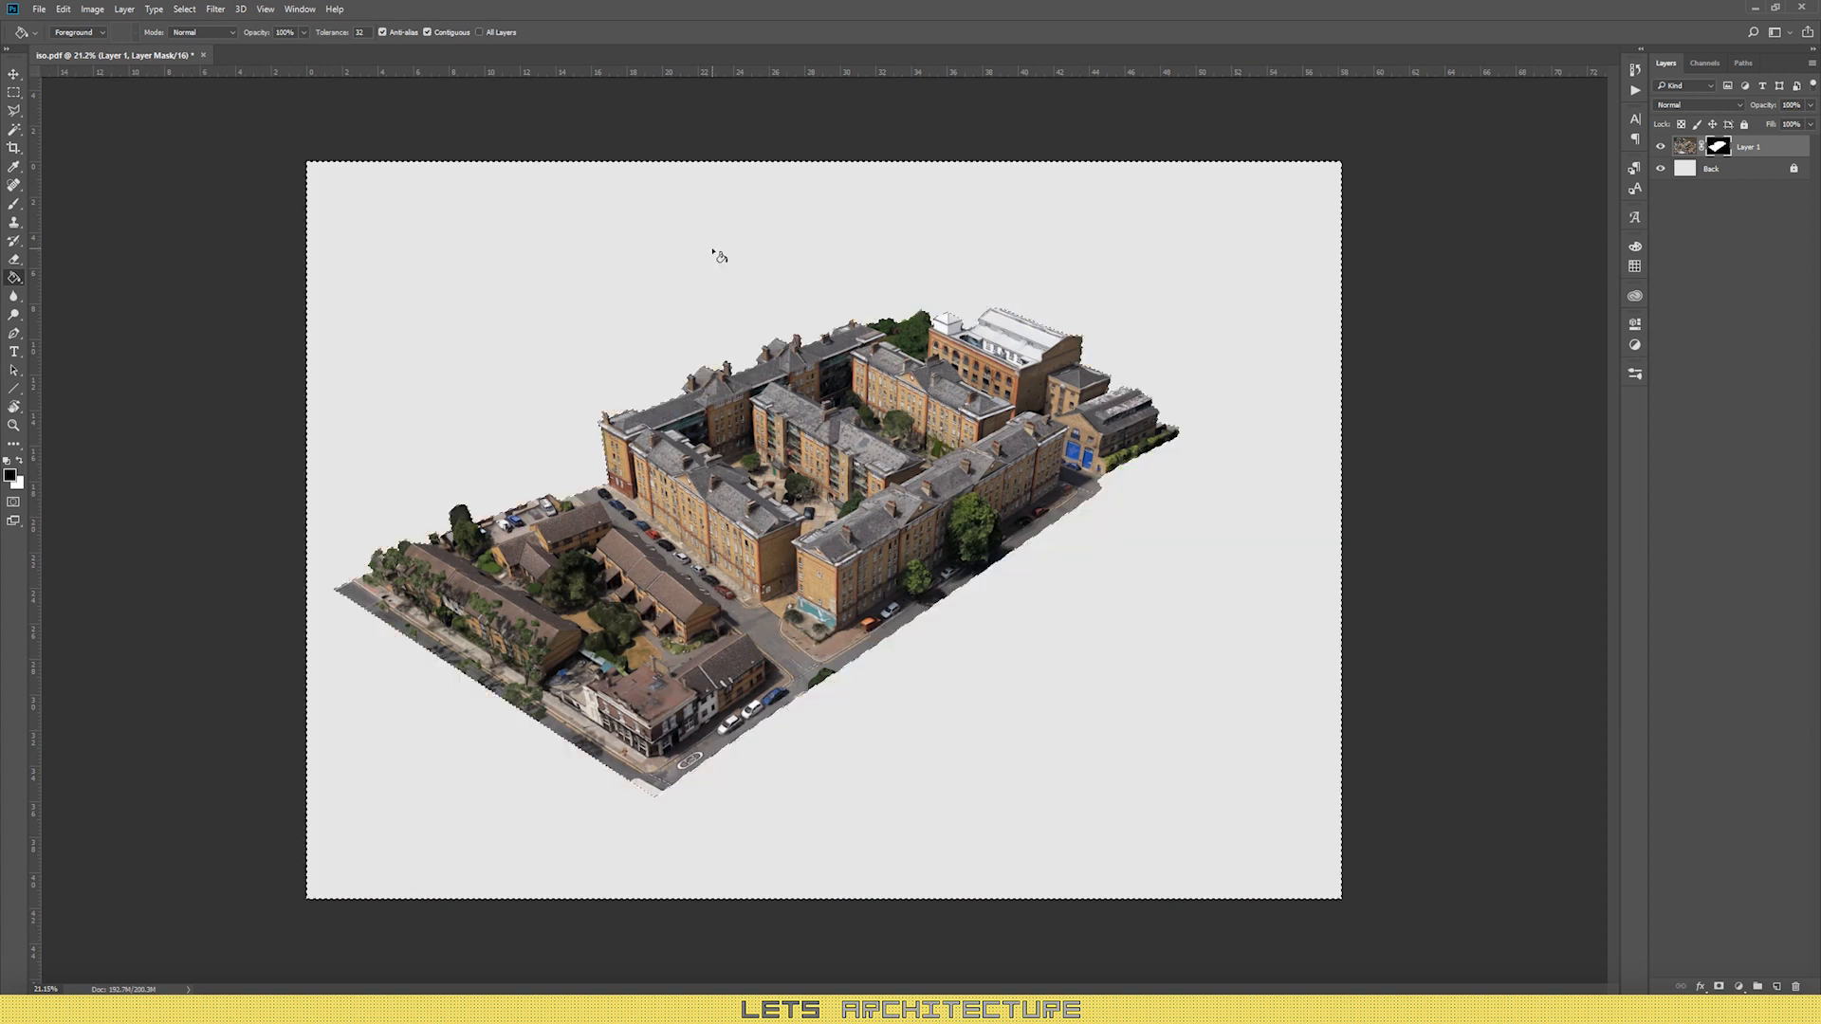
pyautogui.hotkey('ctrl', 'z')
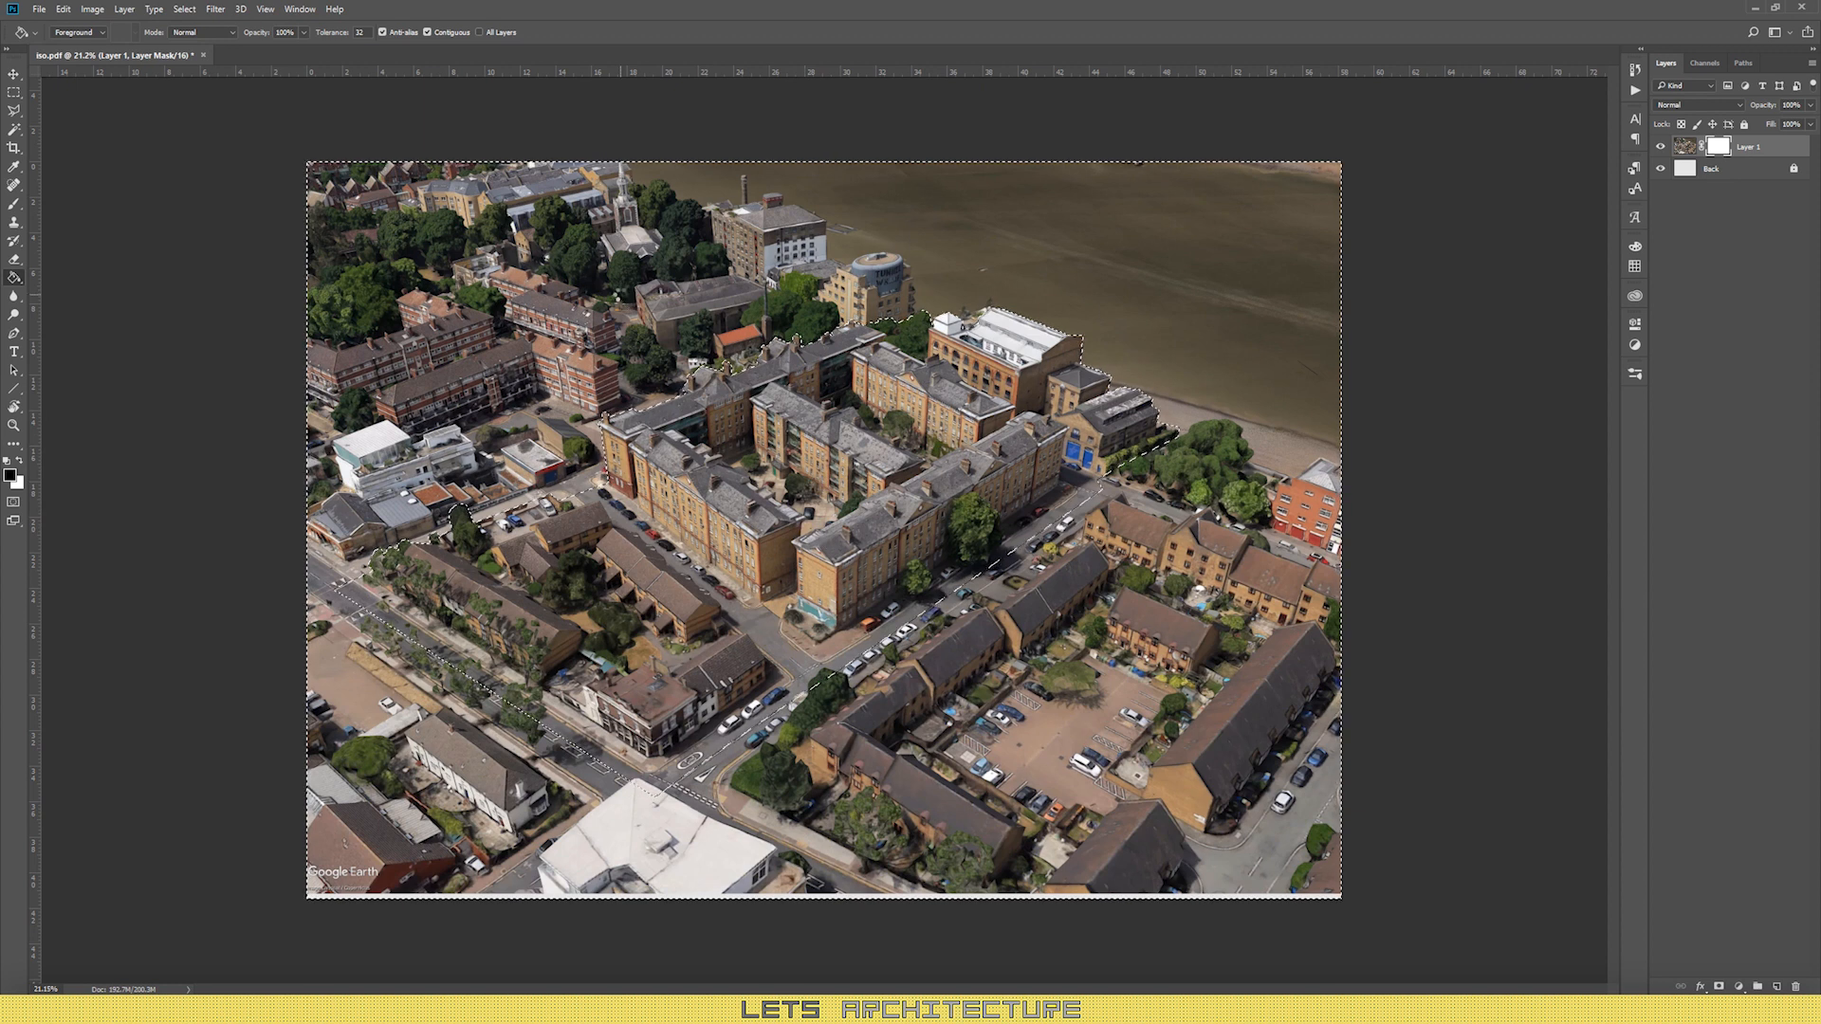
pyautogui.click(623, 297)
pyautogui.press('m')
pyautogui.hotkey('ctrl', 'd')
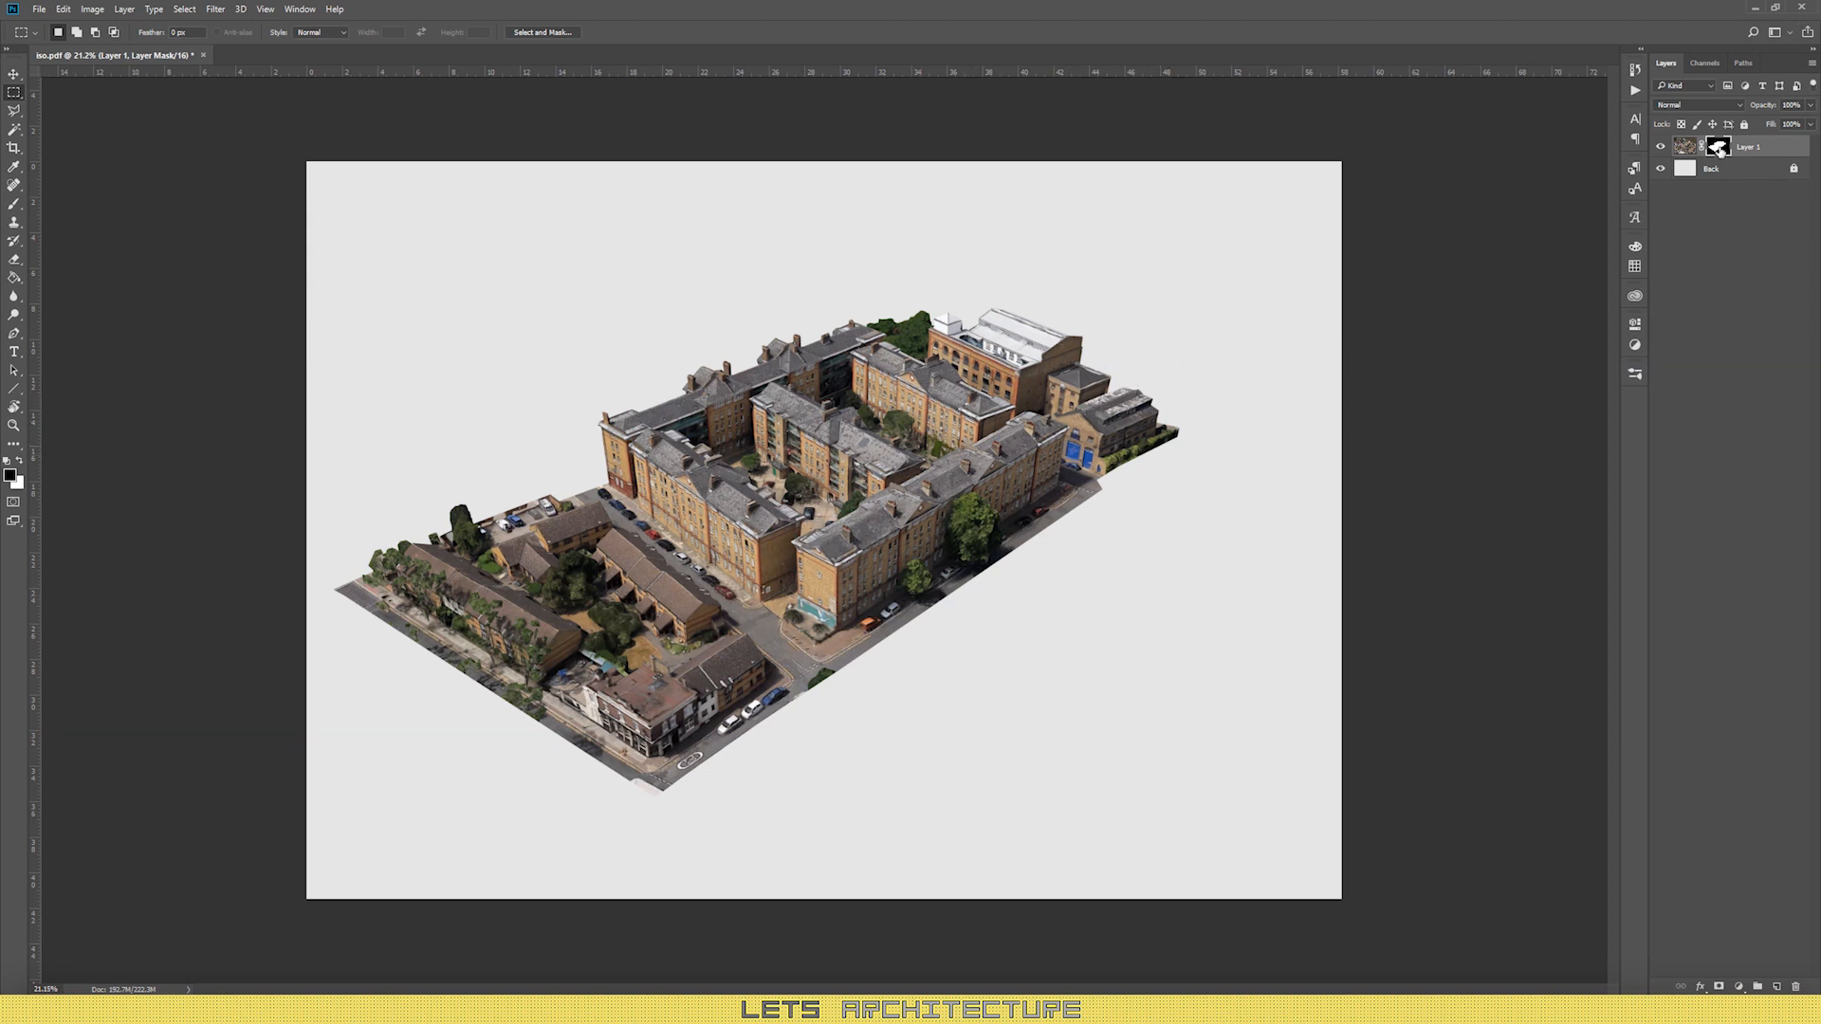
# Step: Disable Layer 1's mask to bring back the full aerial as a reference
pyautogui.keyDown('shift'); pyautogui.click(1720, 150); pyautogui.keyUp('shift')
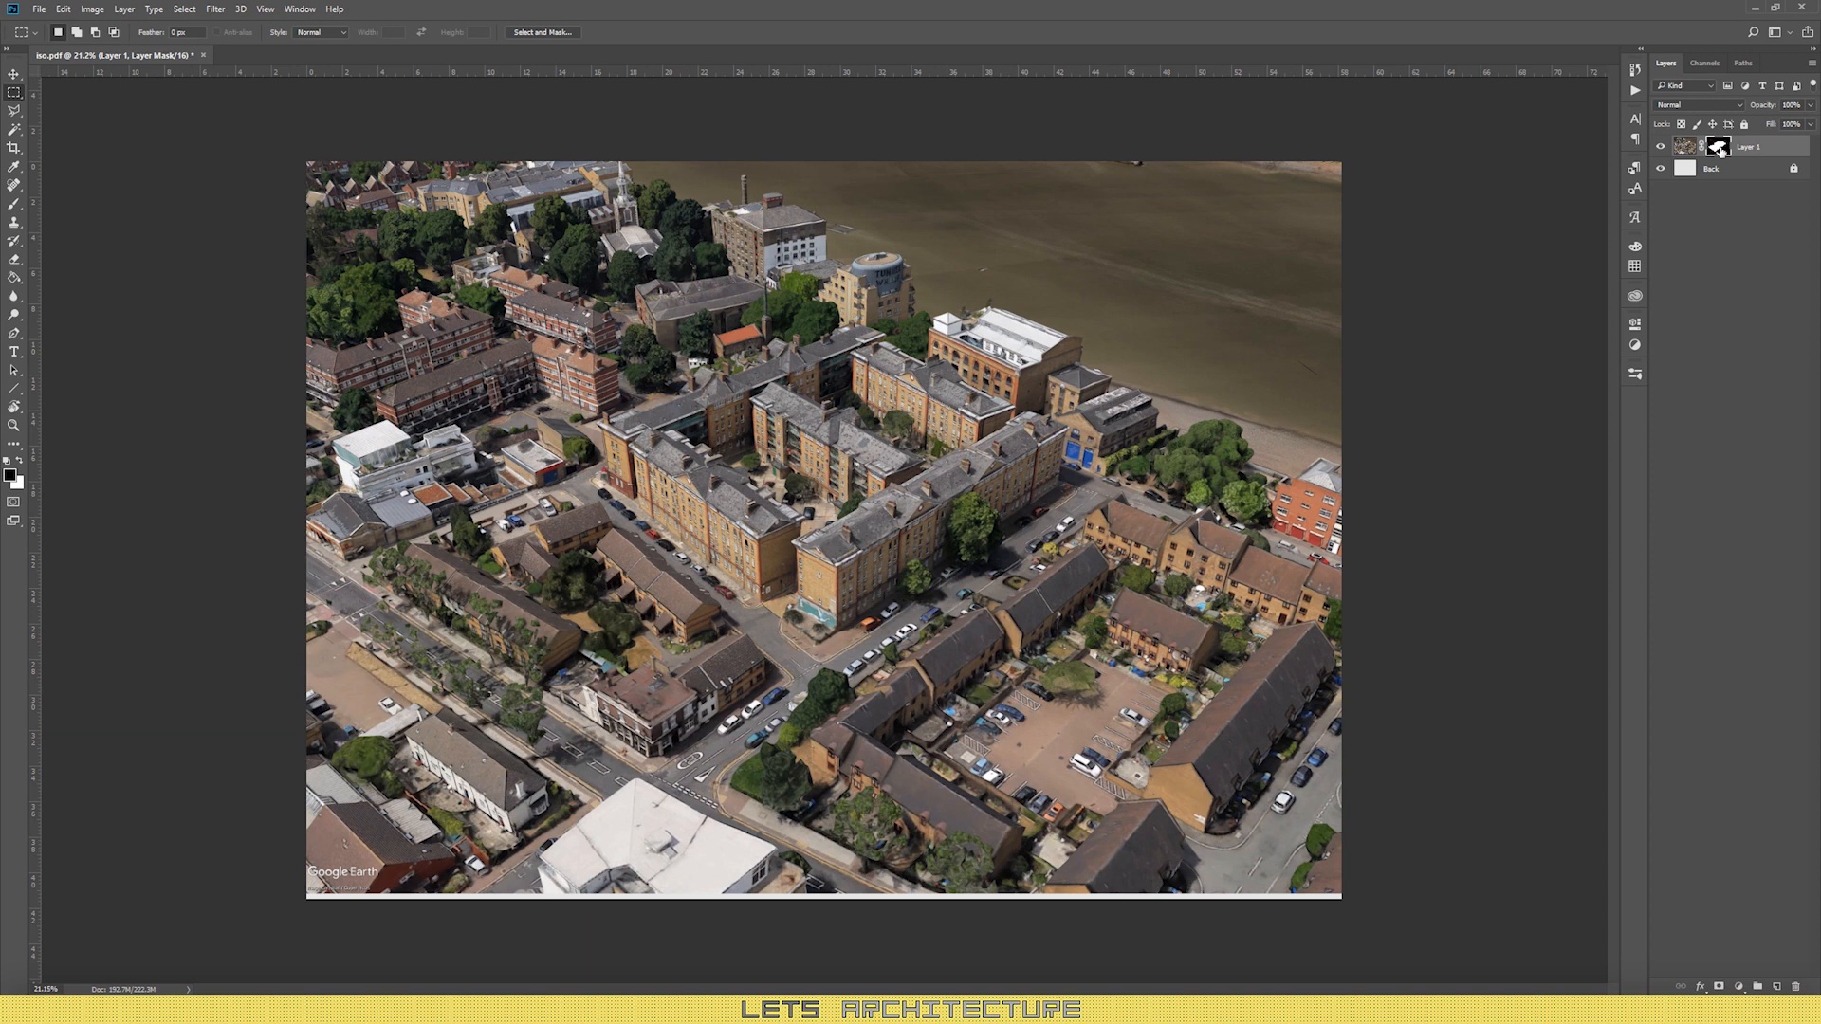
pyautogui.keyDown('shift'); pyautogui.click(1721, 149); pyautogui.keyUp('shift')
pyautogui.keyDown('shift'); pyautogui.click(1721, 150); pyautogui.keyUp('shift')
pyautogui.scroll(7, 654, 702)
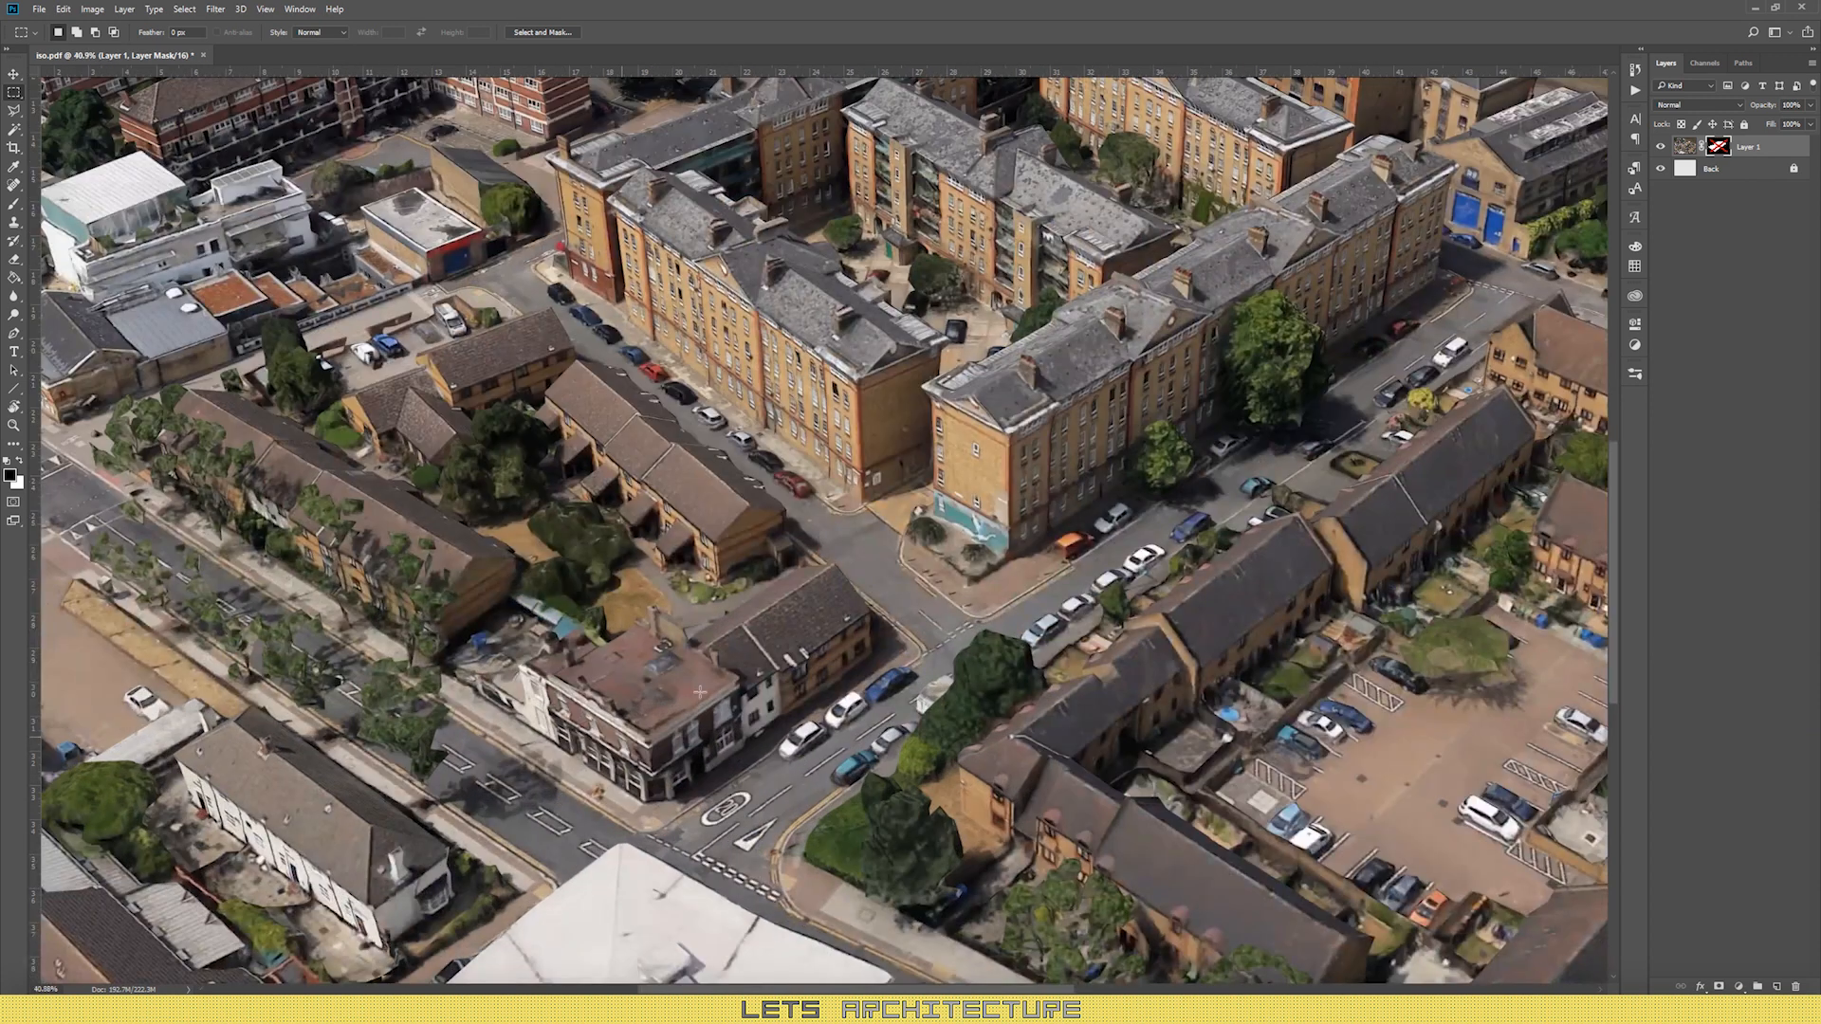
pyautogui.scroll(-3, 1197, 431)
pyautogui.scroll(-2, 725, 617)
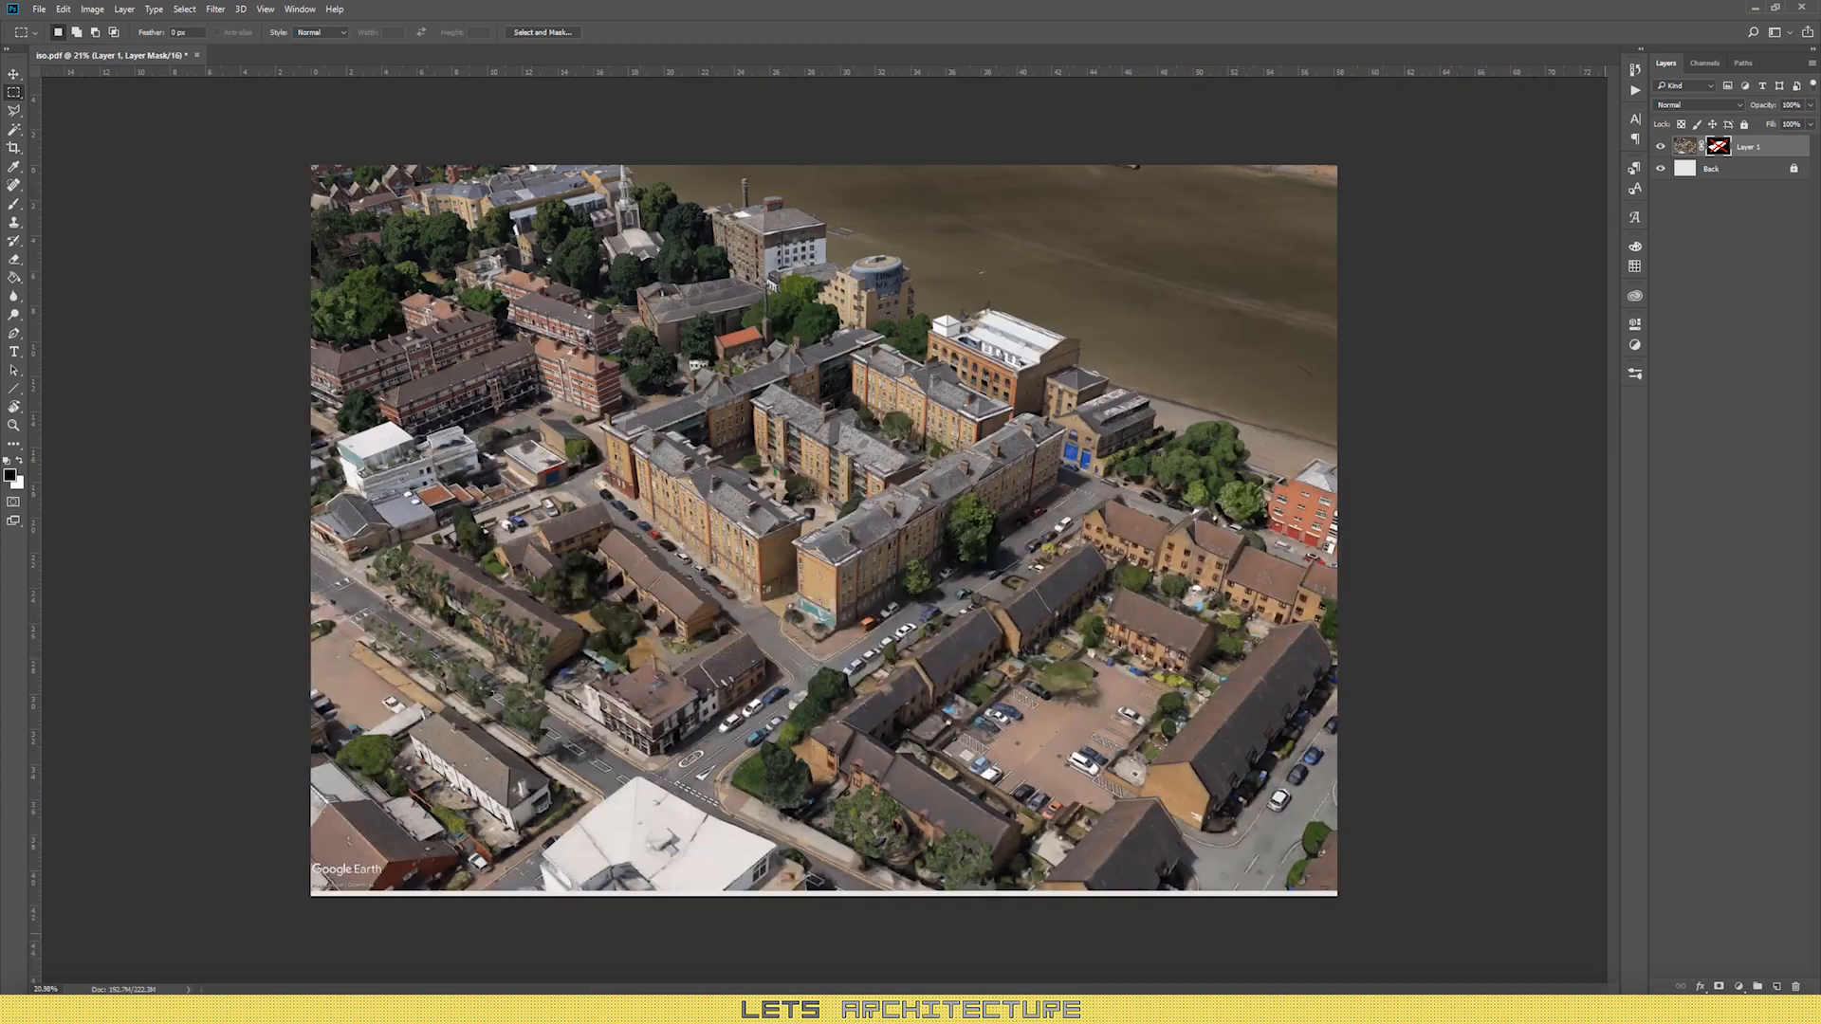
# Step: Add a new layer and draw a red guide line along the street edge beside the block, from the junction towards the river
pyautogui.click(1777, 987)
pyautogui.press('u')
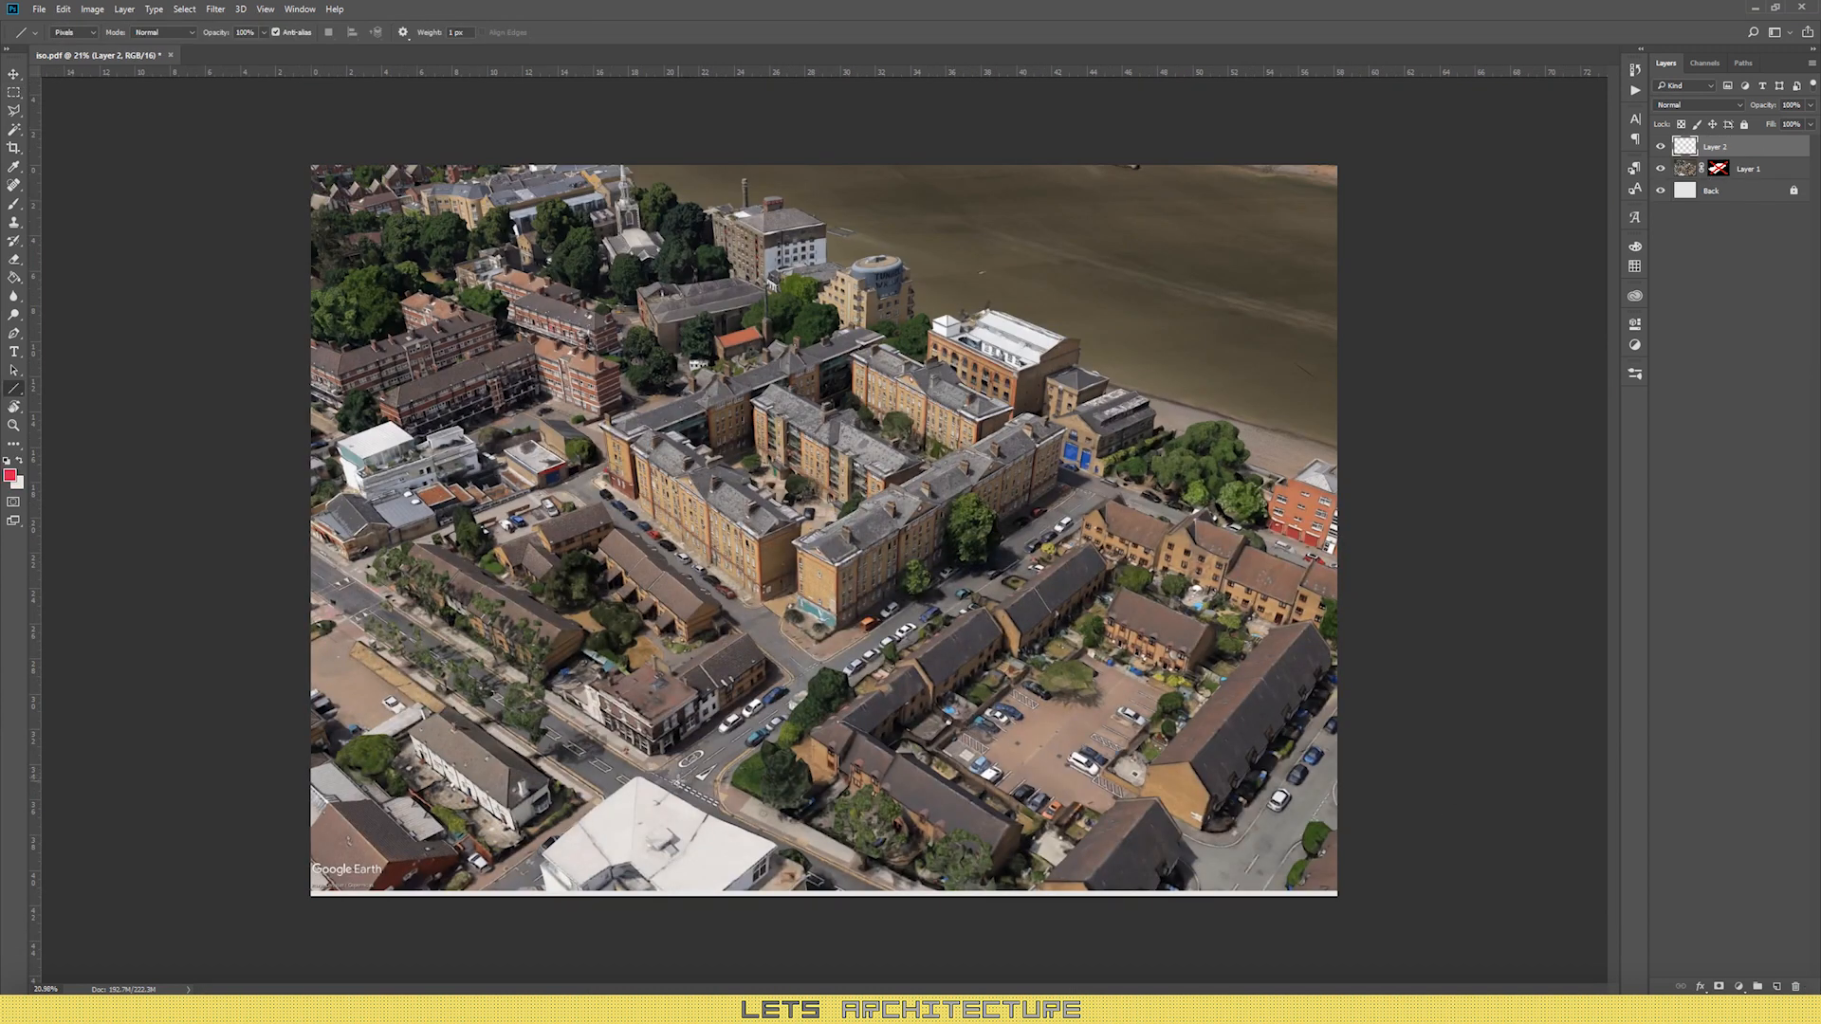
pyautogui.moveTo(672, 786); pyautogui.dragTo(1338, 304)
pyautogui.hotkey('ctrl', 'z')
pyautogui.moveTo(674, 786); pyautogui.dragTo(1365, 312)
# Step: Draw a second red guide line along the rear of the apartment block, select it and shift it inward over the roofs
pyautogui.moveTo(607, 420); pyautogui.dragTo(1320, 153)
pyautogui.click(13, 111)
pyautogui.click(588, 479)
pyautogui.click(1455, 114)
pyautogui.doubleClick(452, 399)
pyautogui.click(13, 74)
pyautogui.moveTo(849, 299); pyautogui.dragTo(801, 358)
pyautogui.click(14, 92)
pyautogui.click(281, 212)
# Step: Draw a guide line along the front street and, on another new layer, one across the river end of the site
pyautogui.click(13, 389)
pyautogui.moveTo(816, 903); pyautogui.dragTo(313, 569)
pyautogui.click(1774, 988)
pyautogui.moveTo(824, 308); pyautogui.dragTo(1348, 580)
# Step: Move and free-transform the river-end guide line so it follows the site's perspective
pyautogui.press('v')
pyautogui.moveTo(934, 377); pyautogui.dragTo(917, 275)
pyautogui.hotkey('ctrl', 't')
pyautogui.moveTo(789, 228); pyautogui.dragTo(773, 257)
pyautogui.moveTo(1024, 332); pyautogui.dragTo(1092, 293)
pyautogui.moveTo(814, 190); pyautogui.dragTo(802, 229)
pyautogui.moveTo(1007, 261); pyautogui.dragTo(964, 271)
pyautogui.moveTo(788, 237); pyautogui.dragTo(792, 219)
pyautogui.moveTo(996, 275); pyautogui.dragTo(975, 287)
pyautogui.moveTo(789, 203); pyautogui.dragTo(788, 208)
pyautogui.moveTo(973, 291); pyautogui.dragTo(985, 285)
pyautogui.click(13, 73)
pyautogui.click(858, 370)
# Step: Re-enable Layer 1's mask and lasso the river corner of the site along the red guide lines
pyautogui.keyDown('shift'); pyautogui.click(1765, 171); pyautogui.keyUp('shift')
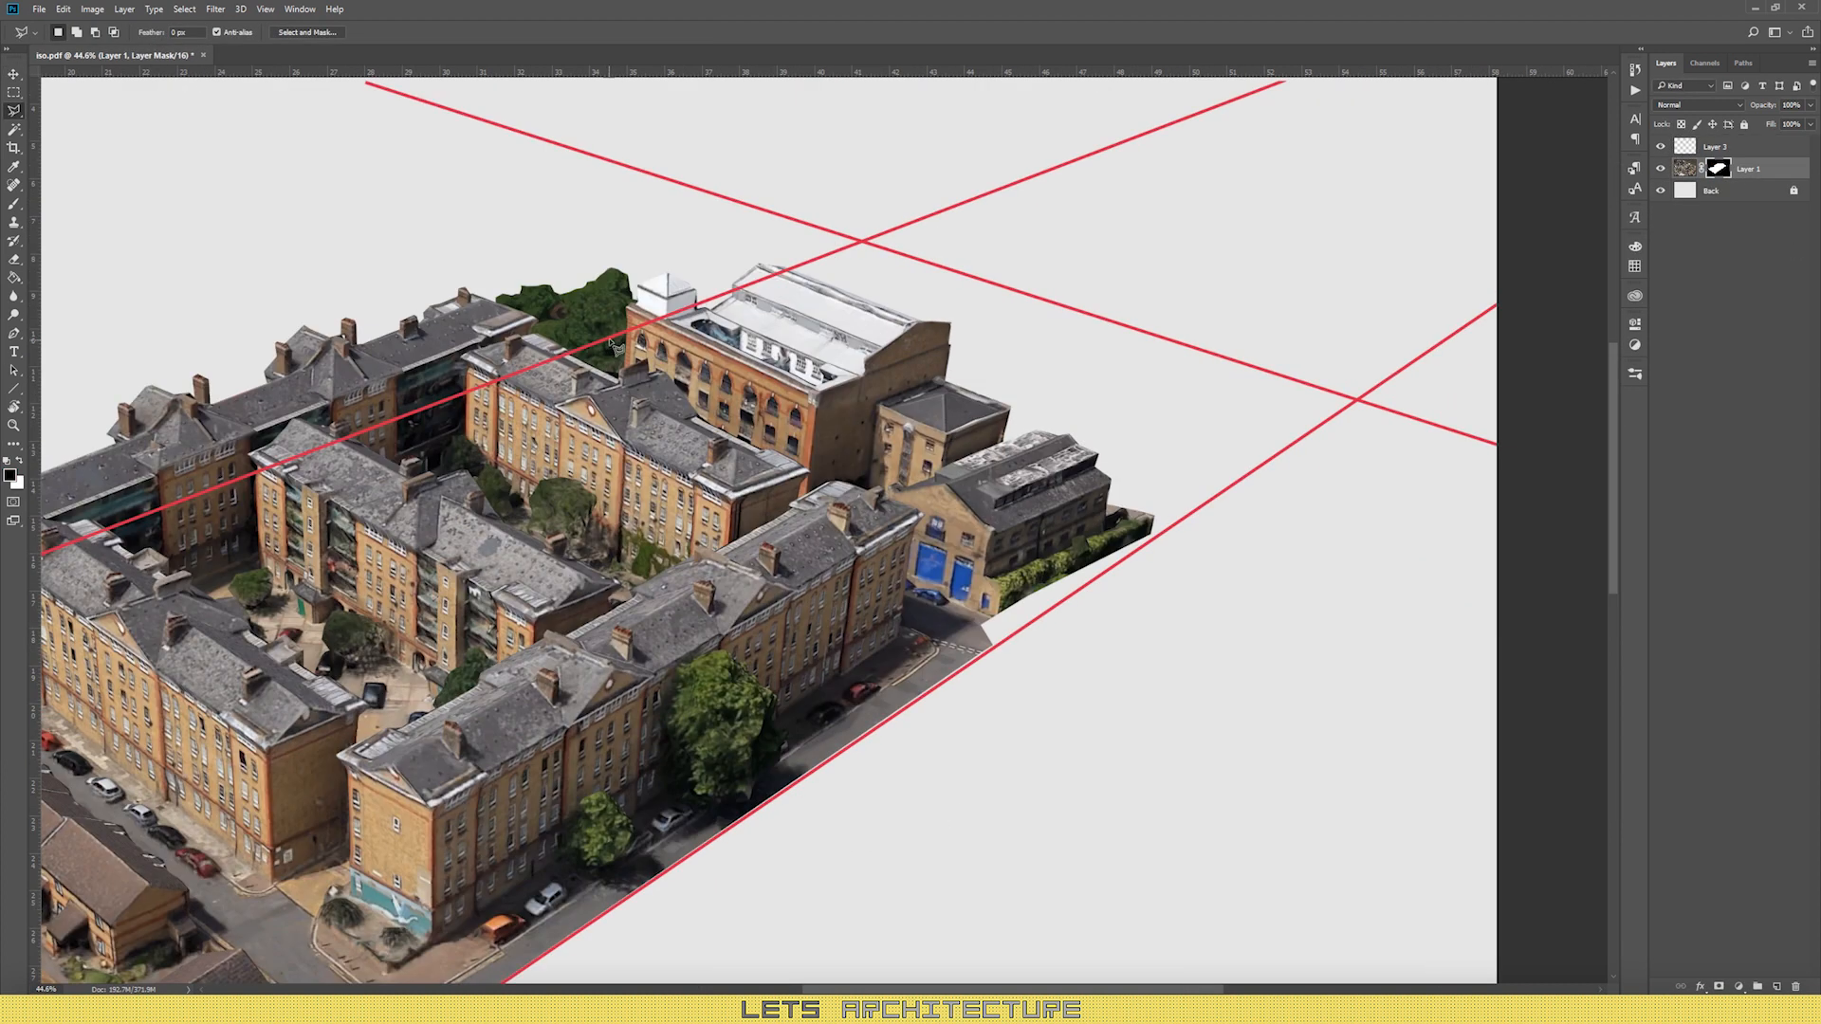
pyautogui.click(610, 340)
pyautogui.click(864, 246)
pyautogui.click(1357, 400)
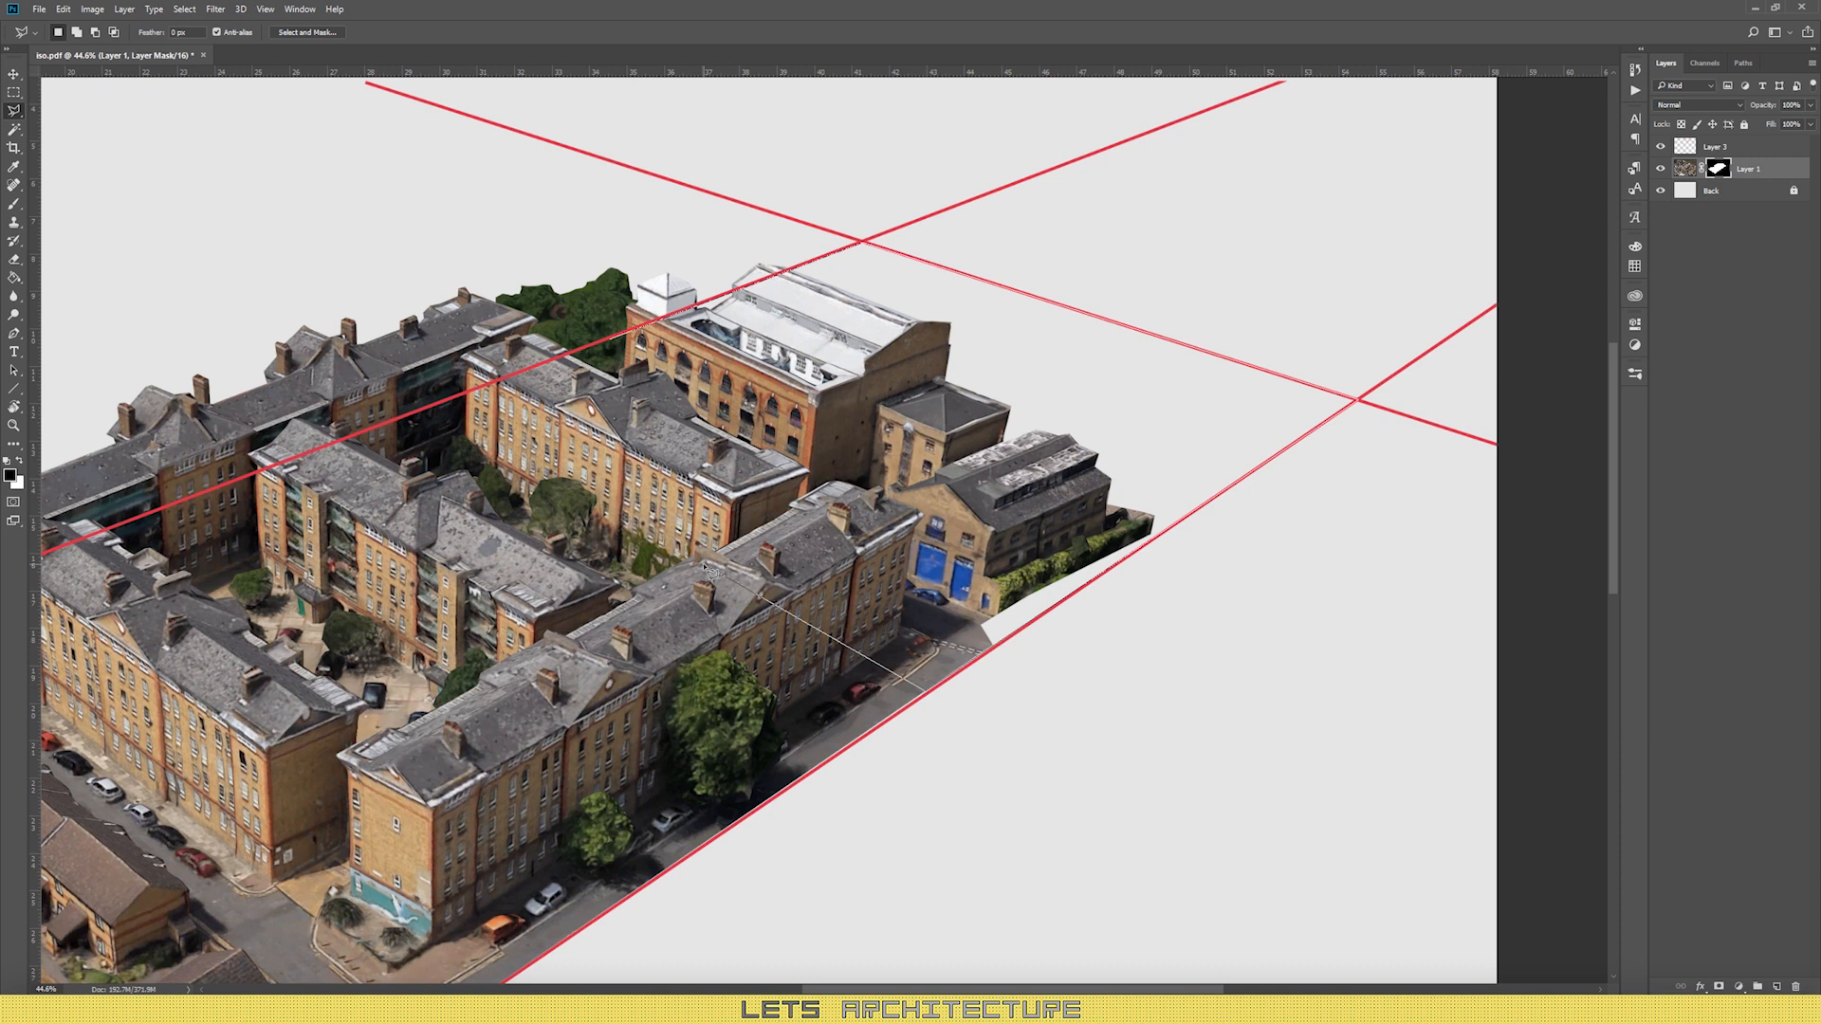
pyautogui.scroll(-3, 1119, 384)
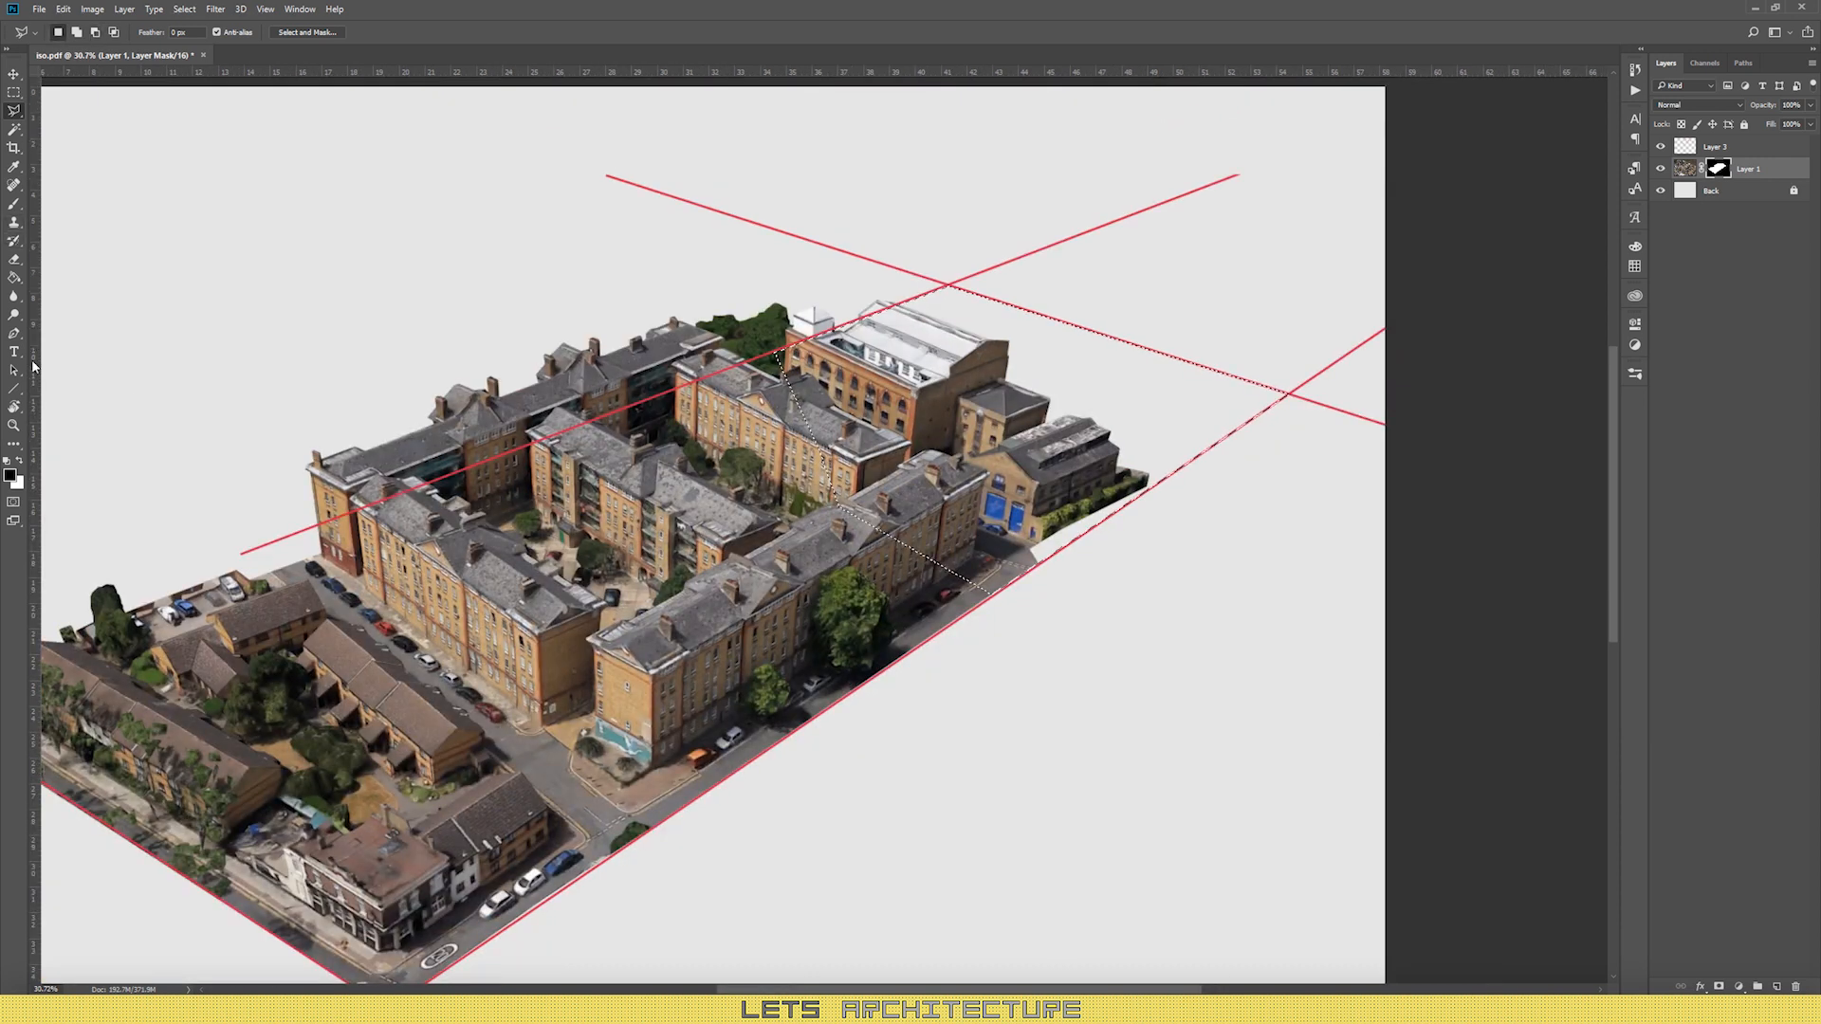
# Step: Paint white on the mask inside the selection to reveal the river and shore up to the guide lines
pyautogui.click(15, 204)
pyautogui.click(18, 462)
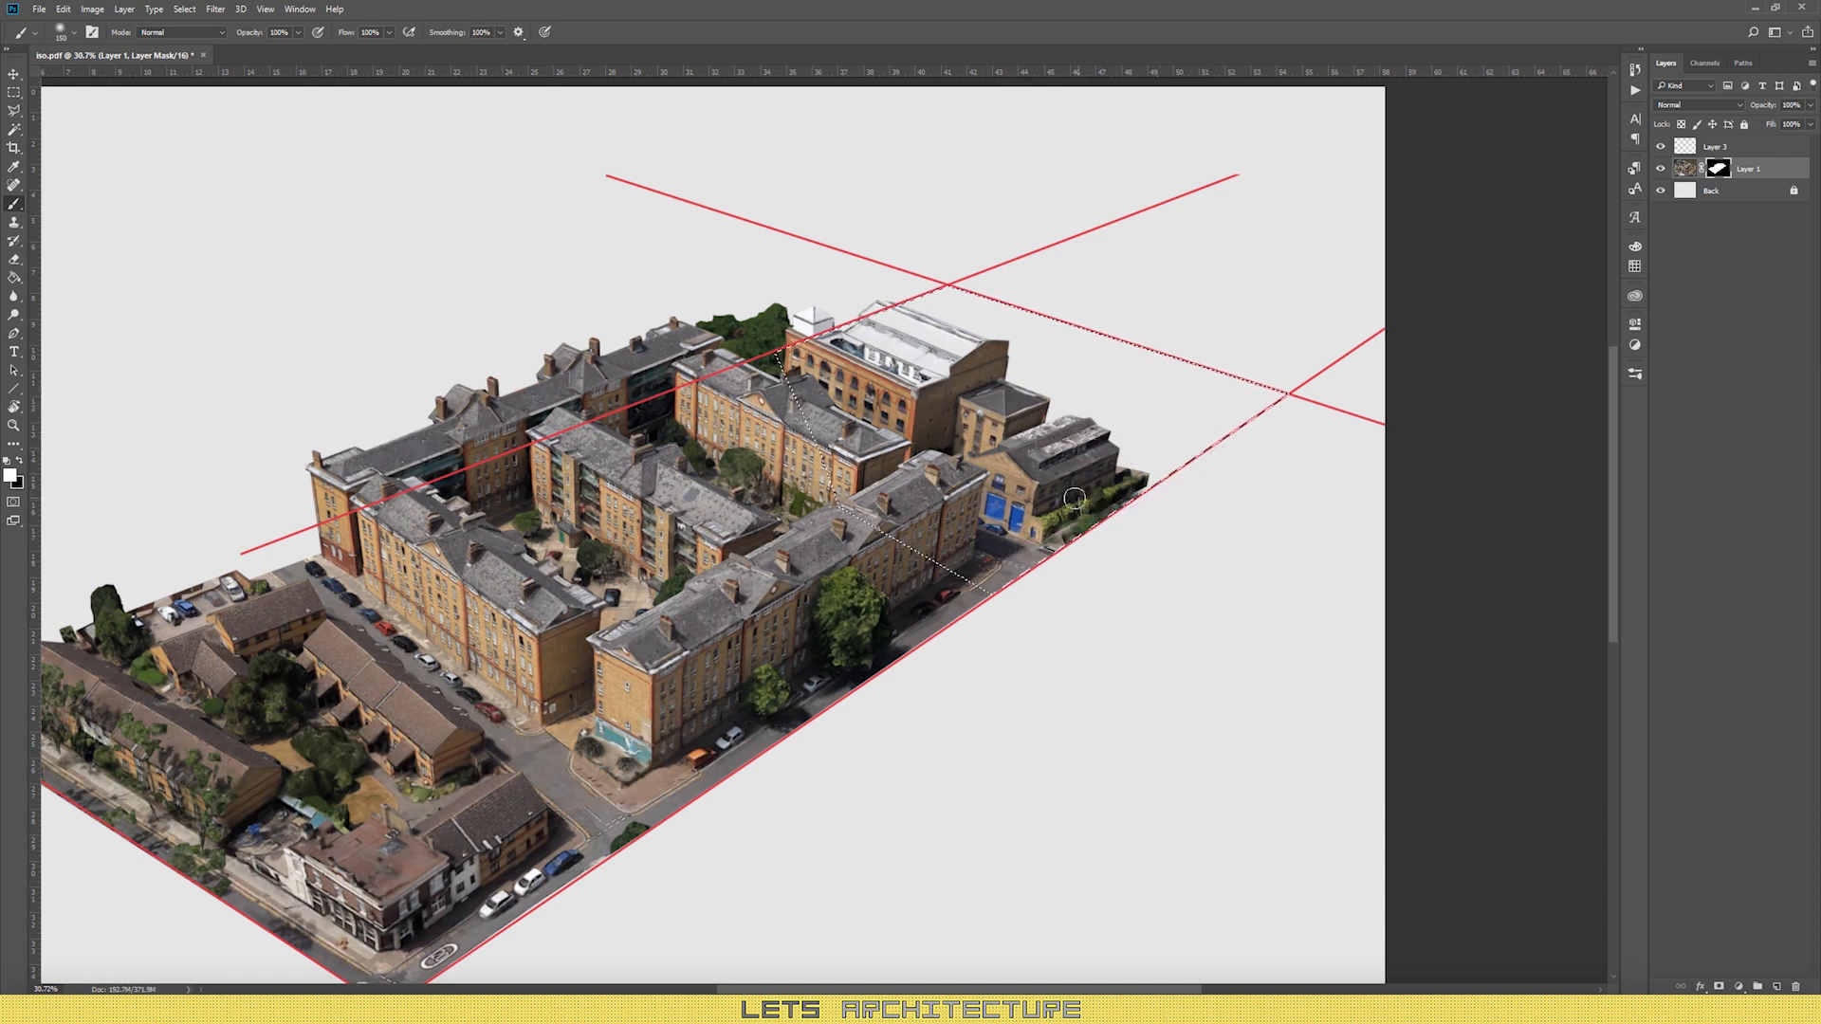
pyautogui.rightClick(1062, 534)
pyautogui.moveTo(1167, 566); pyautogui.dragTo(1194, 566)
pyautogui.rightClick(1025, 546)
pyautogui.moveTo(1243, 399); pyautogui.dragTo(976, 568)
pyautogui.click(1105, 684)
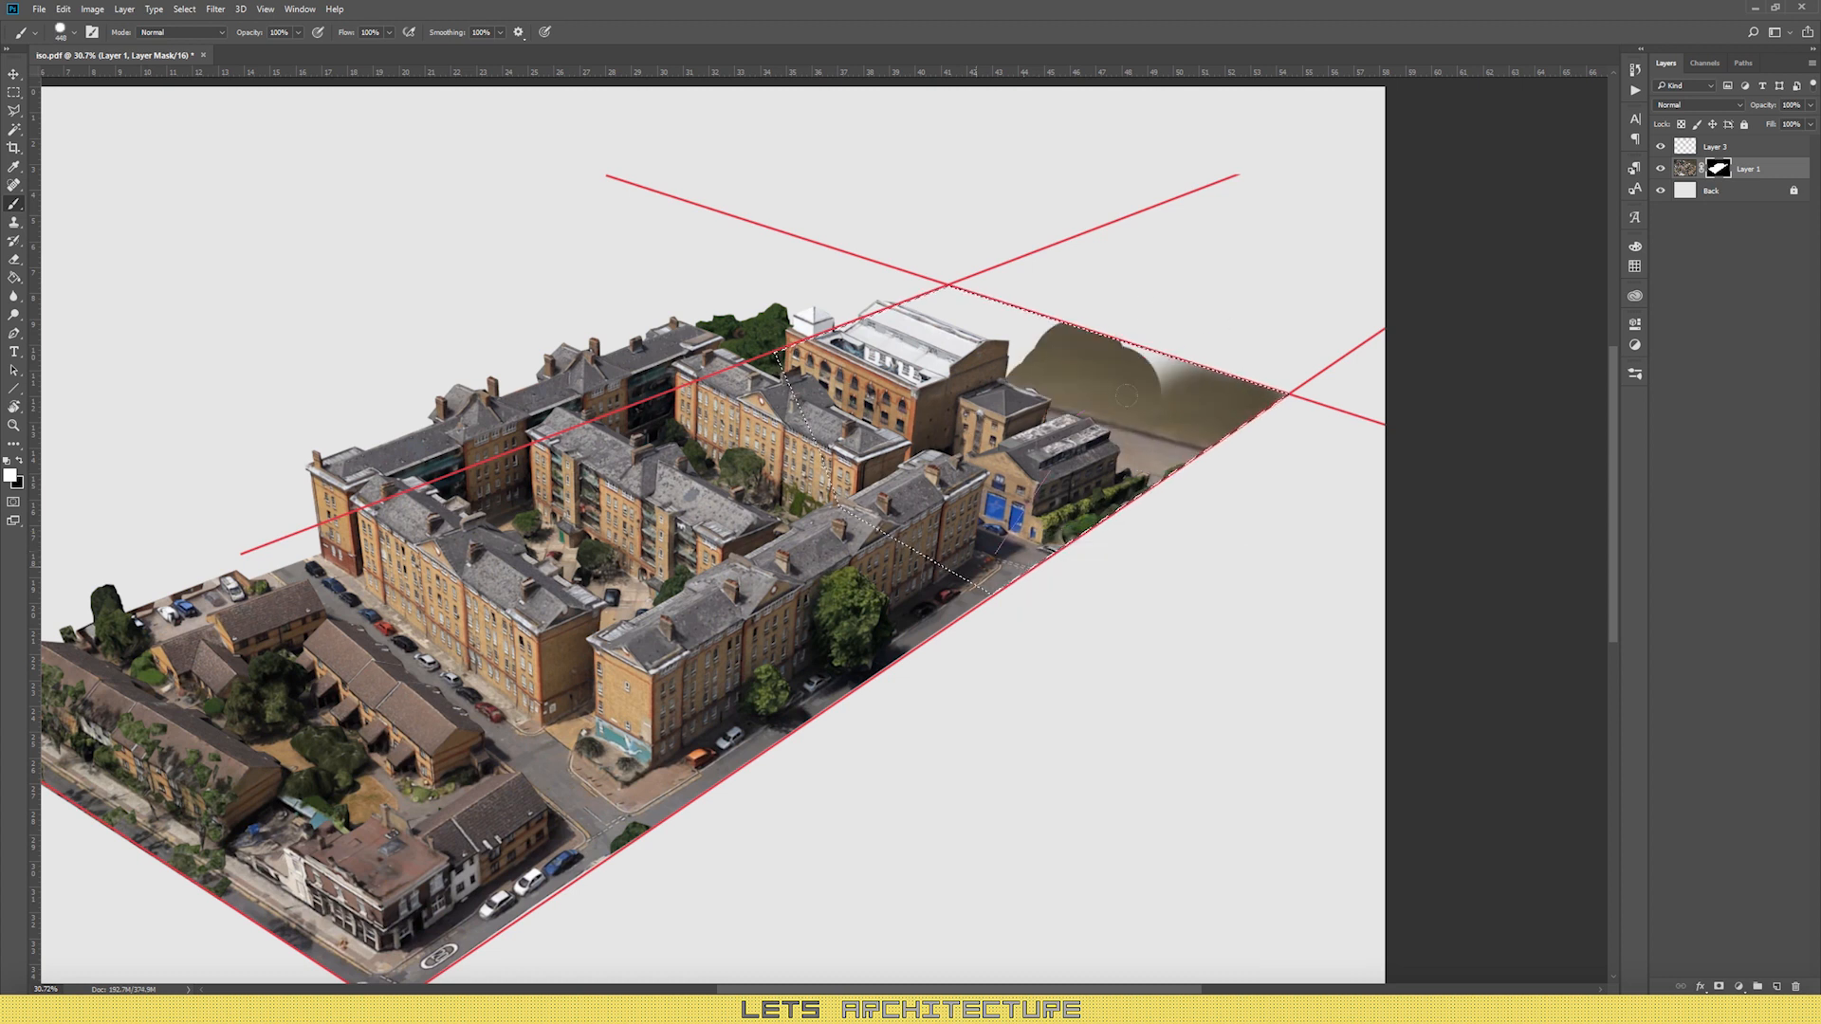
pyautogui.scroll(-5, 1138, 379)
pyautogui.press('m')
pyautogui.scroll(4, 702, 517)
# Step: Hide the guide lines, disable Layer 1's mask and lasso a strip along the site's rear edge near the parking area
pyautogui.click(1661, 147)
pyautogui.keyDown('shift'); pyautogui.click(1718, 169); pyautogui.keyUp('shift')
pyautogui.scroll(7, 346, 546)
pyautogui.press('l')
pyautogui.click(840, 363)
pyautogui.click(142, 644)
pyautogui.click(163, 690)
pyautogui.click(680, 659)
pyautogui.doubleClick(961, 449)
# Step: Re-enable the mask and refine the selected rear strip with the Brush
pyautogui.keyDown('shift'); pyautogui.click(1719, 169); pyautogui.keyUp('shift')
pyautogui.scroll(-2, 1354, 552)
pyautogui.press('b')
pyautogui.scroll(-3, 831, 531)
pyautogui.press('m')
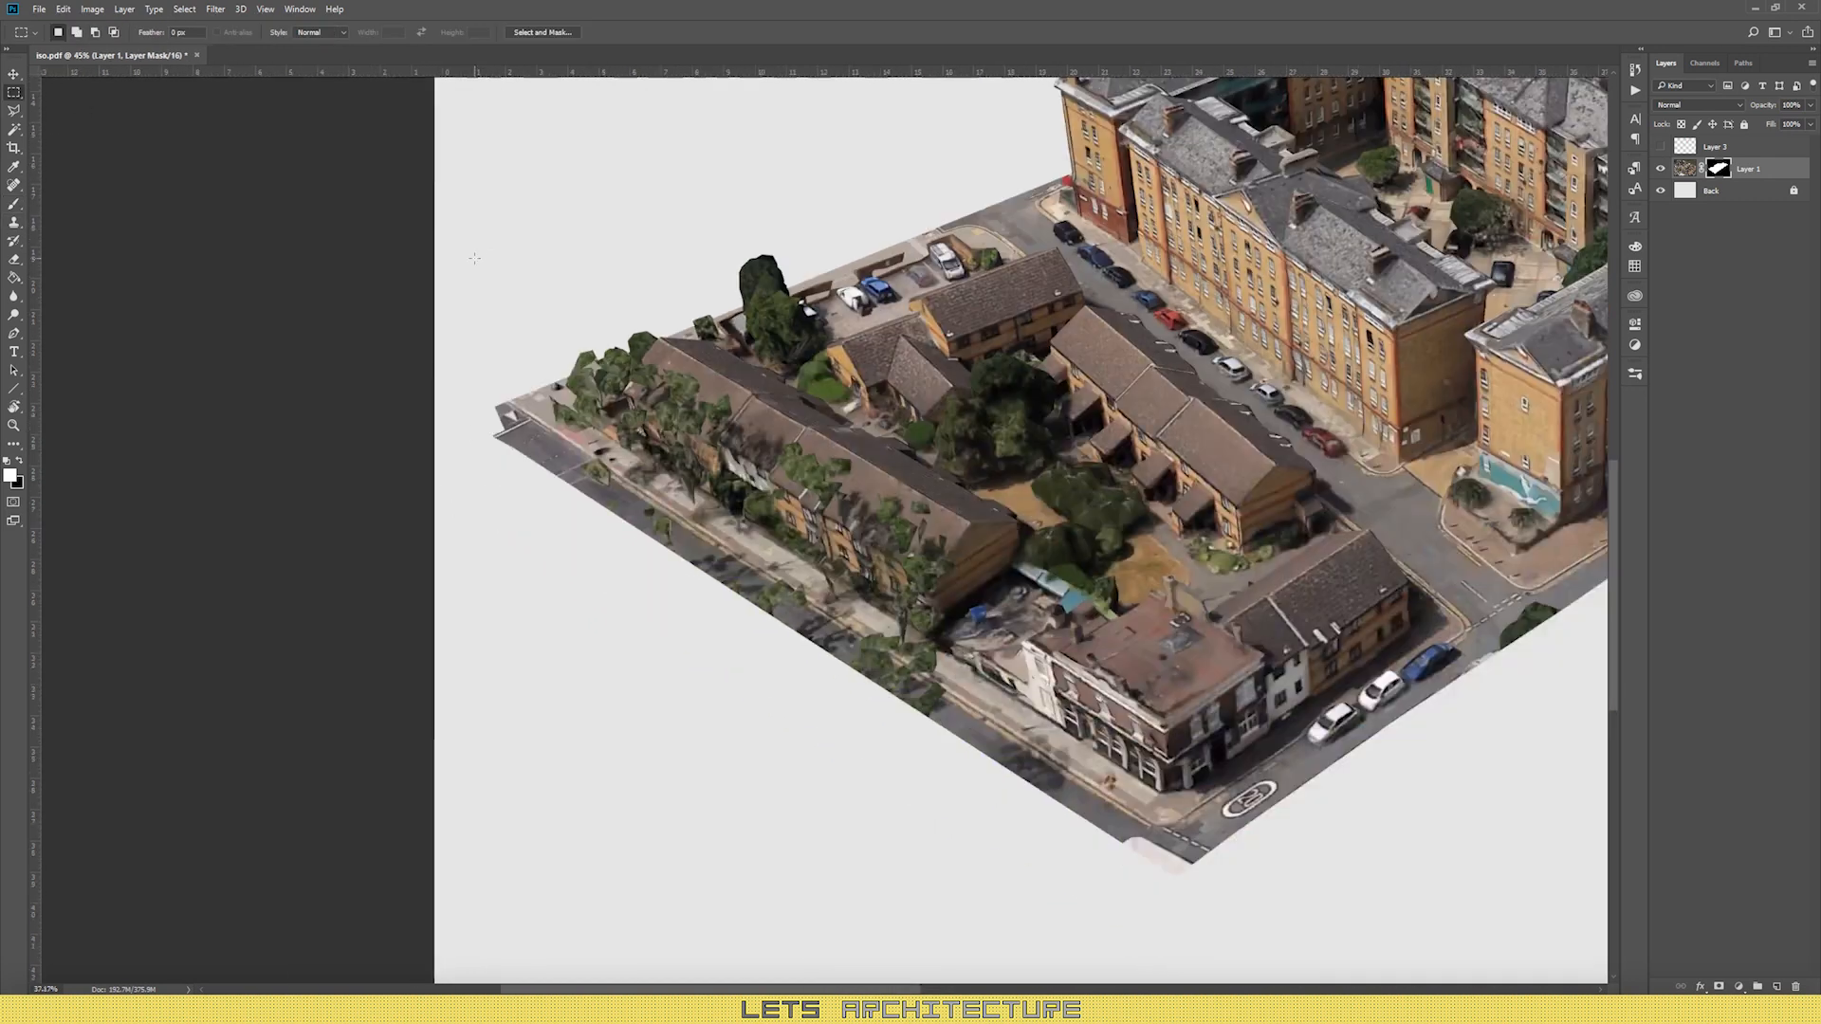
# Step: Try to lasso a thin strip along the front street's outer edge
pyautogui.scroll(8, 408, 759)
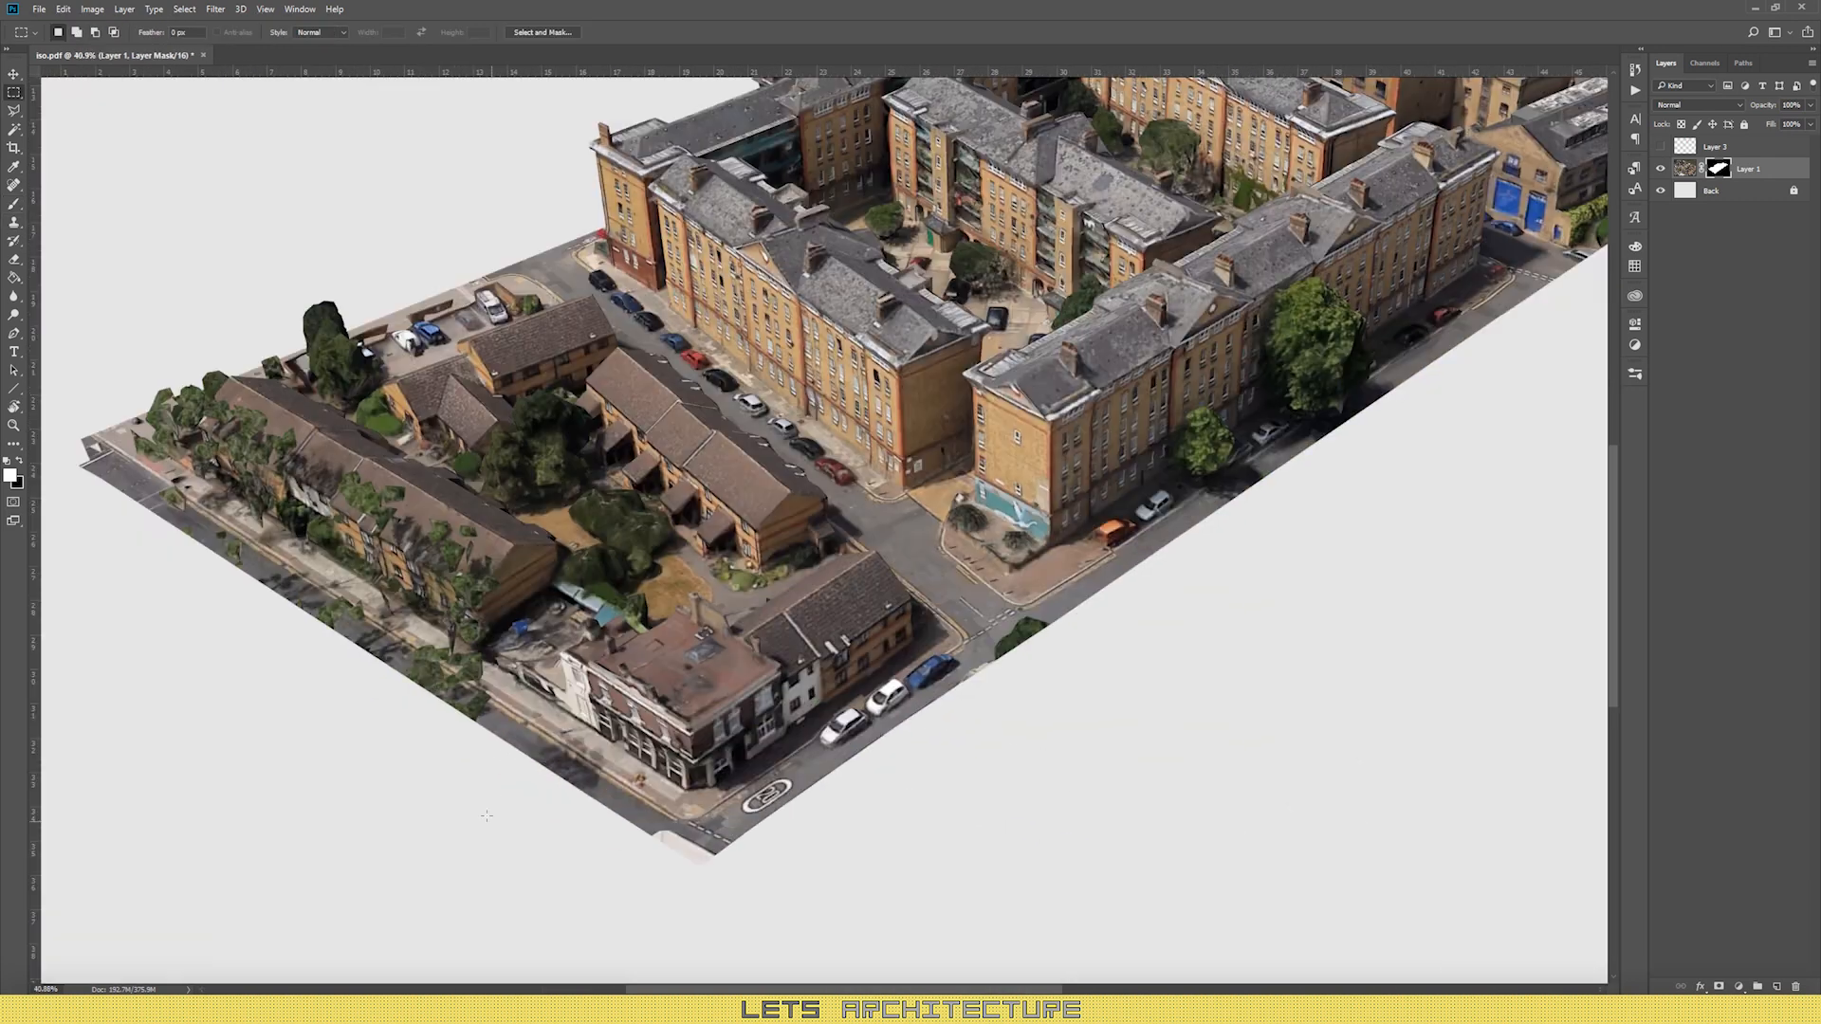
pyautogui.press('w')
pyautogui.press('l')
pyautogui.scroll(-1, 930, 882)
pyautogui.scroll(3, 949, 902)
pyautogui.click(897, 904)
pyautogui.click(159, 213)
pyautogui.hotkey('shift', 'F5')
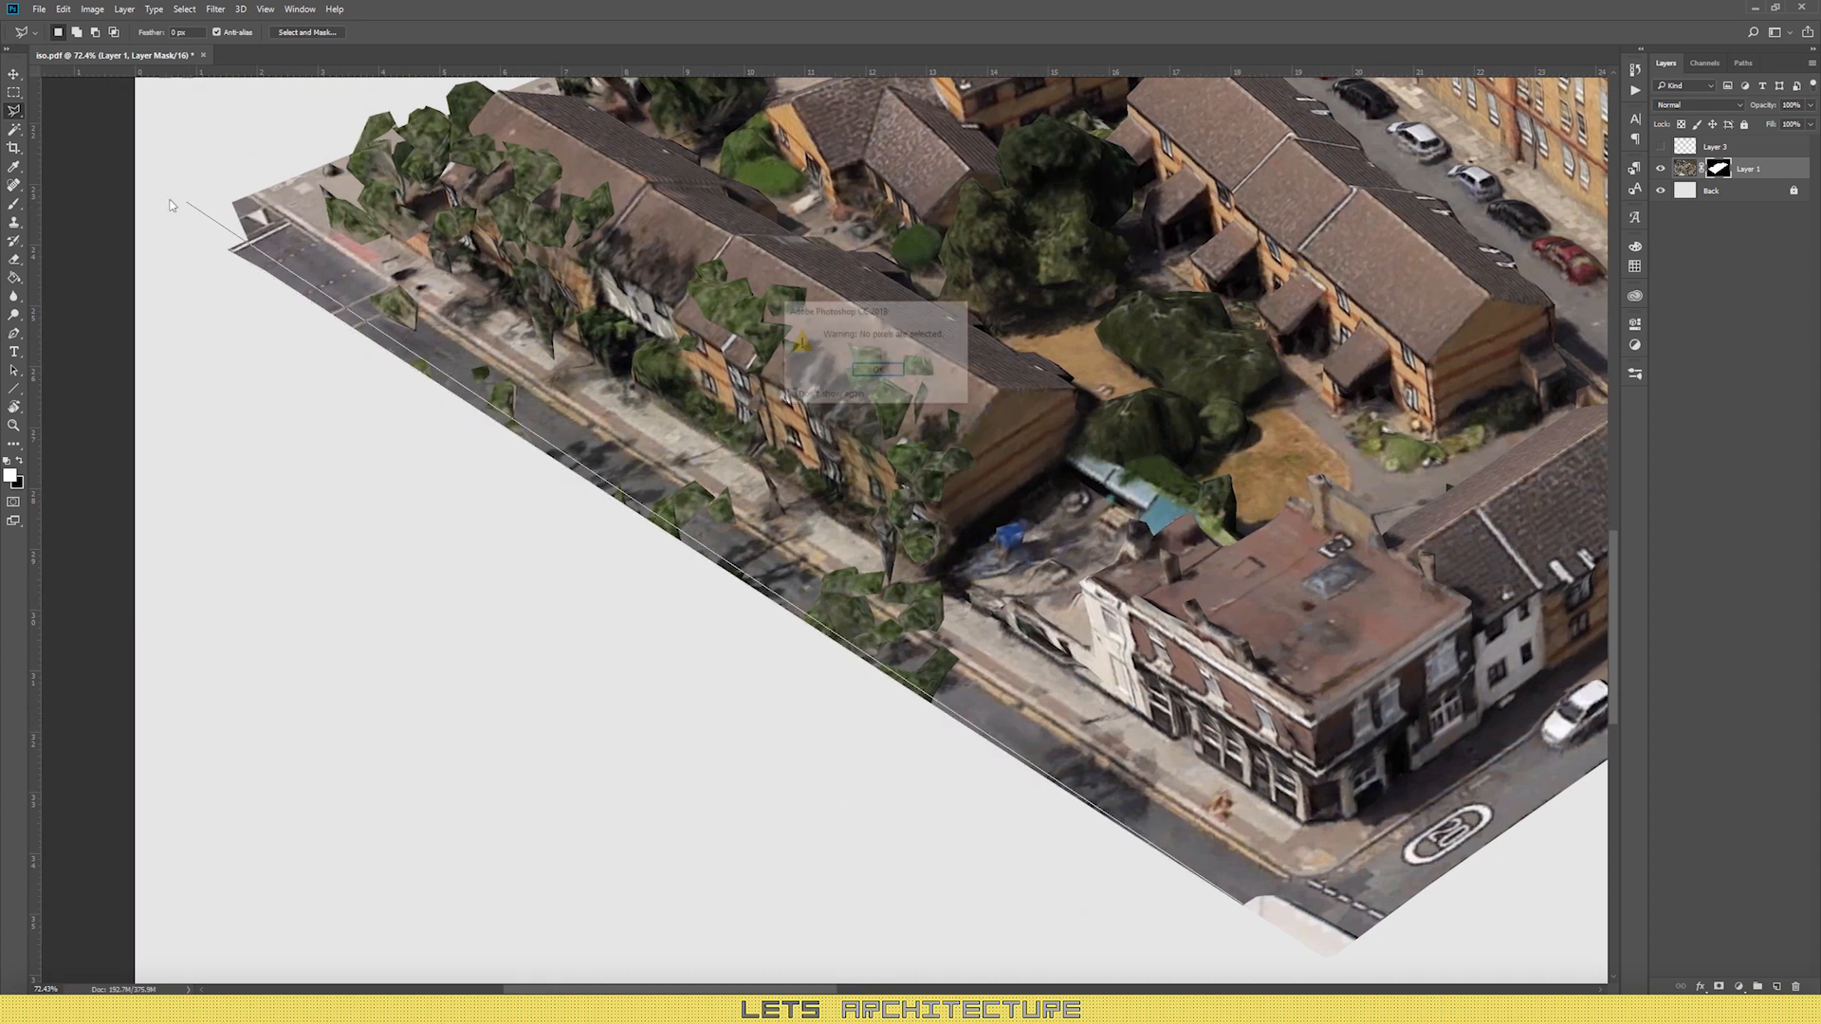
pyautogui.press('Return')
# Step: Brush the mask along the front street's outer edge to straighten it
pyautogui.press('b')
pyautogui.press('x')
pyautogui.rightClick(324, 417)
pyautogui.moveTo(238, 248); pyautogui.dragTo(755, 589)
# Step: Lasso the strip along the front street edge from the junction to the far corner and back
pyautogui.press('l')
pyautogui.click(1242, 906)
pyautogui.click(198, 218)
pyautogui.click(234, 204)
pyautogui.click(261, 202)
pyautogui.click(1243, 906)
pyautogui.scroll(2, 1186, 835)
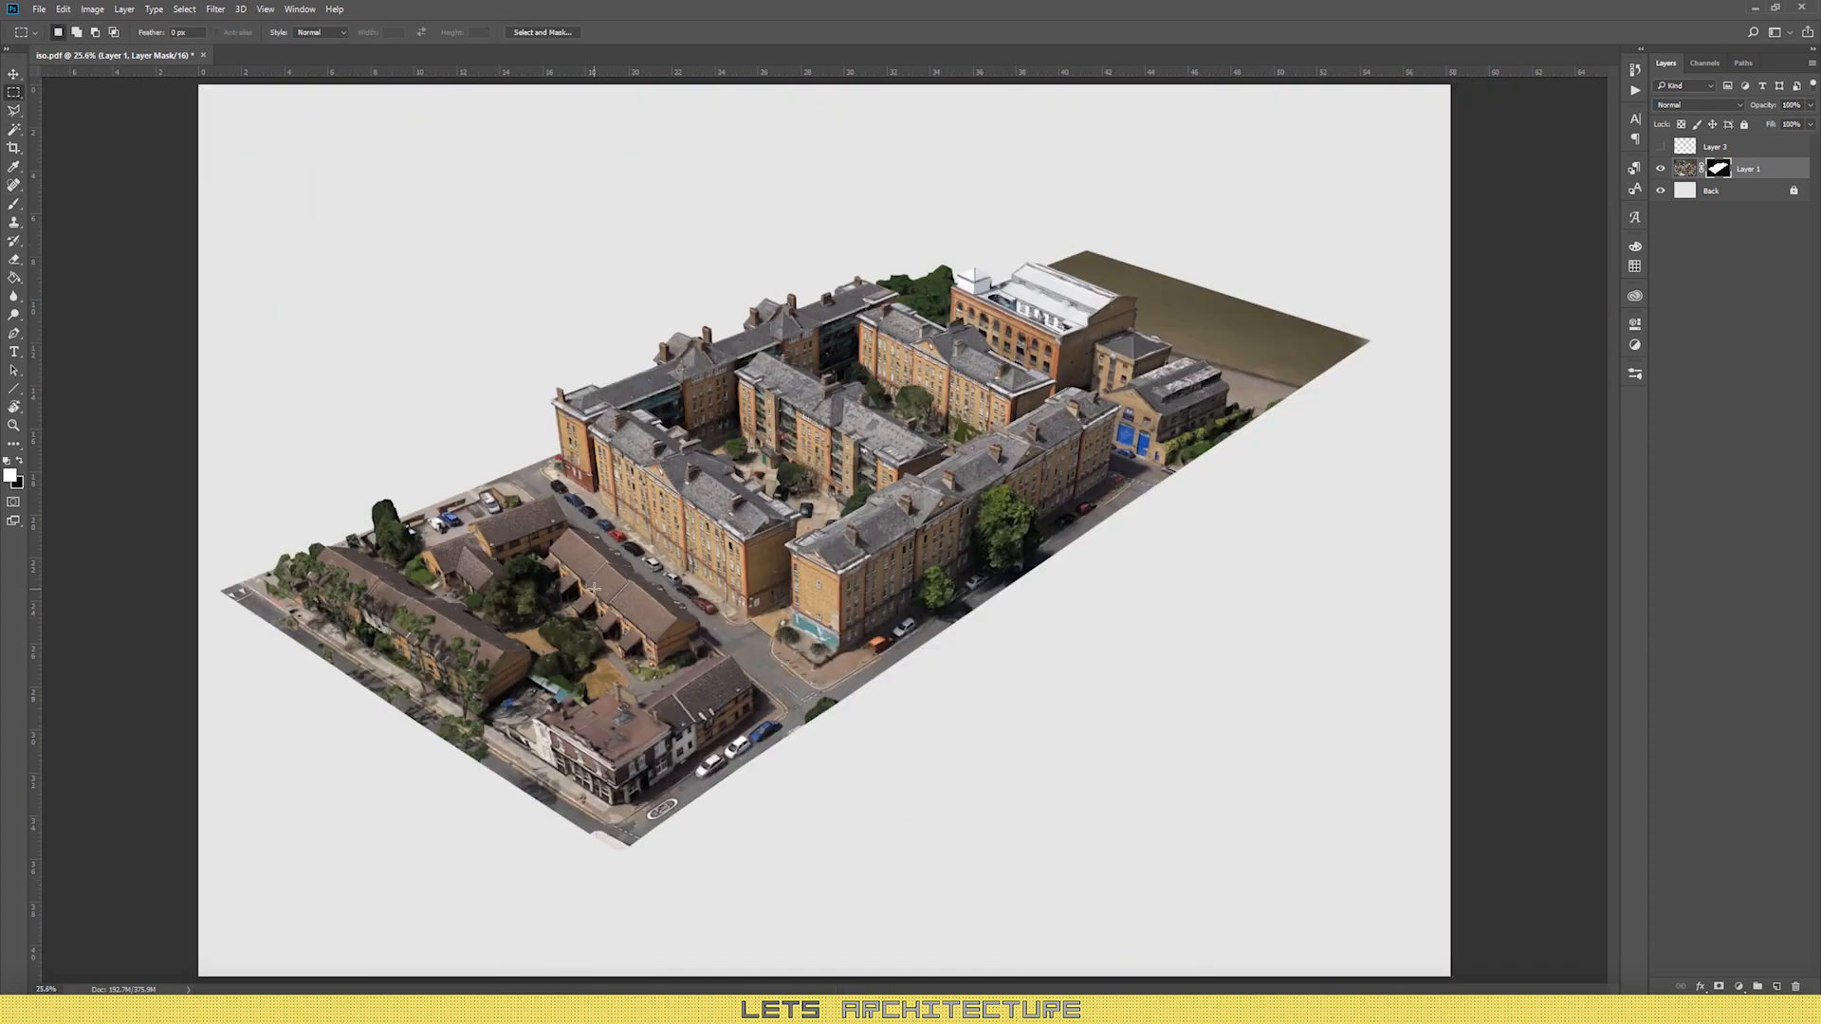
# Step: Rename the aerial layer Base and the line layer Guides, give Guides a red label and hide it
pyautogui.click(1685, 173)
pyautogui.doubleClick(1752, 171)
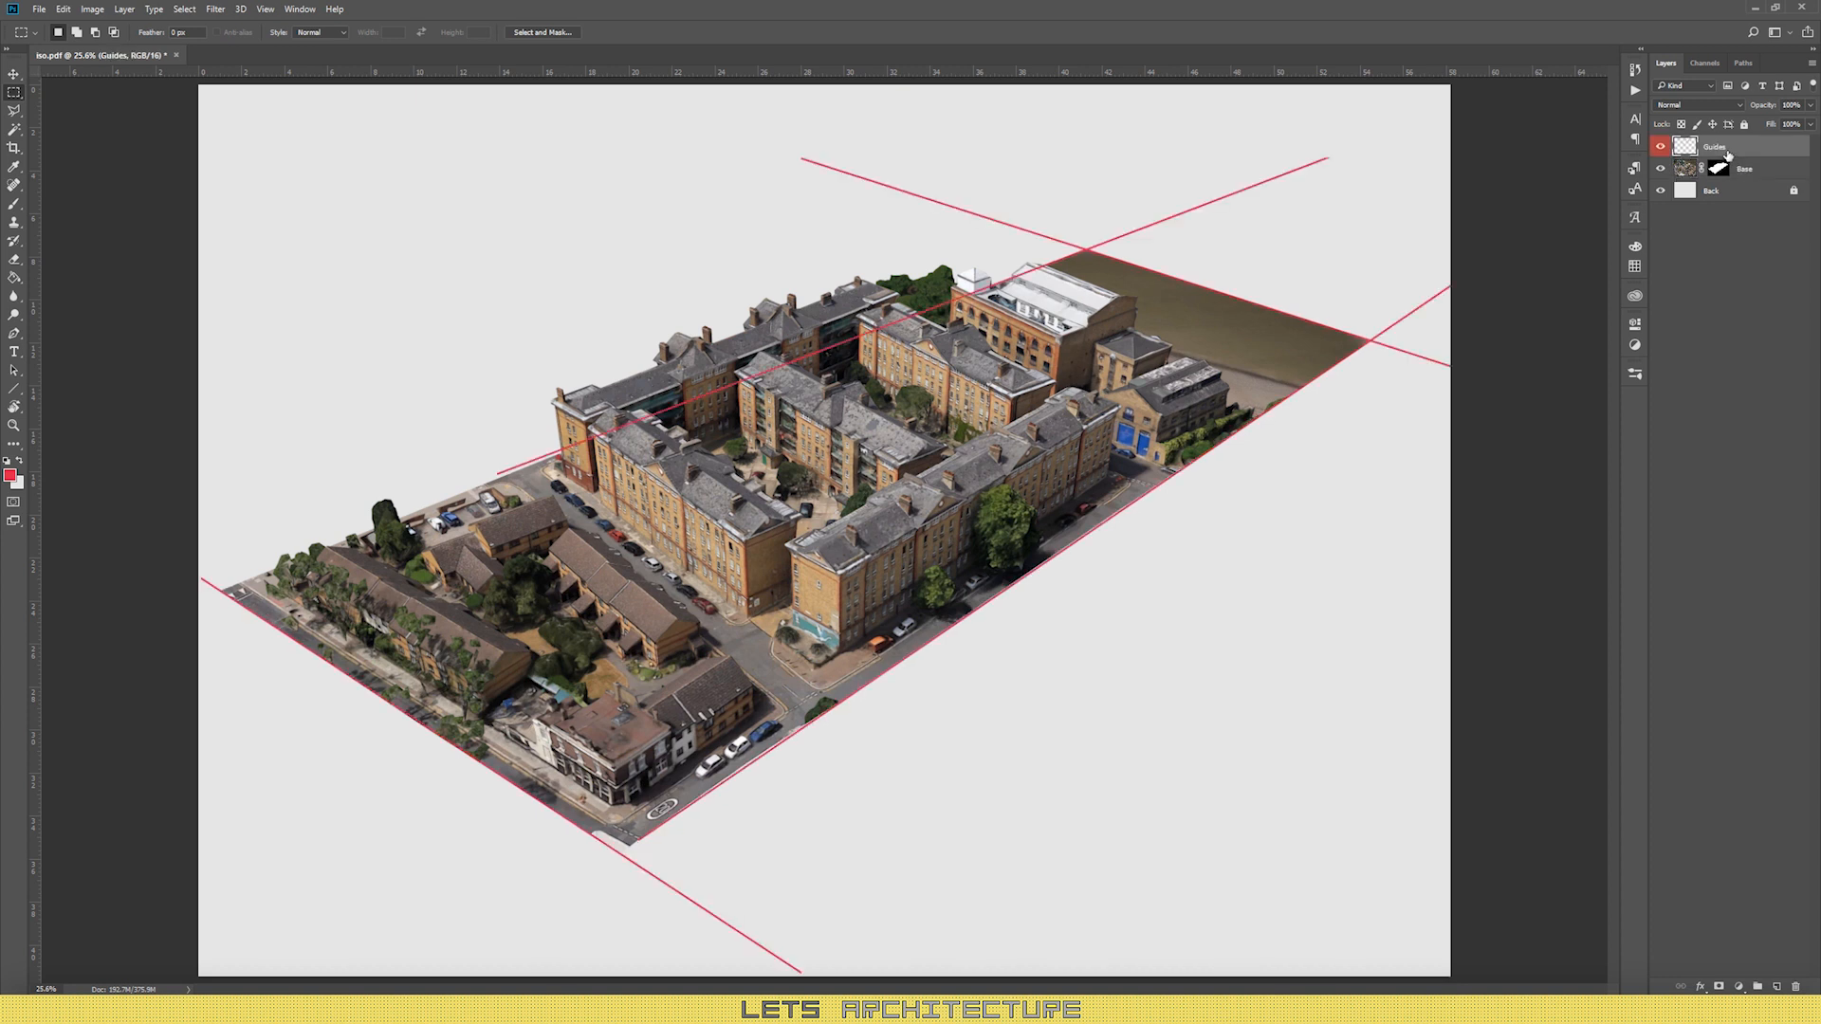
pyautogui.click(1662, 147)
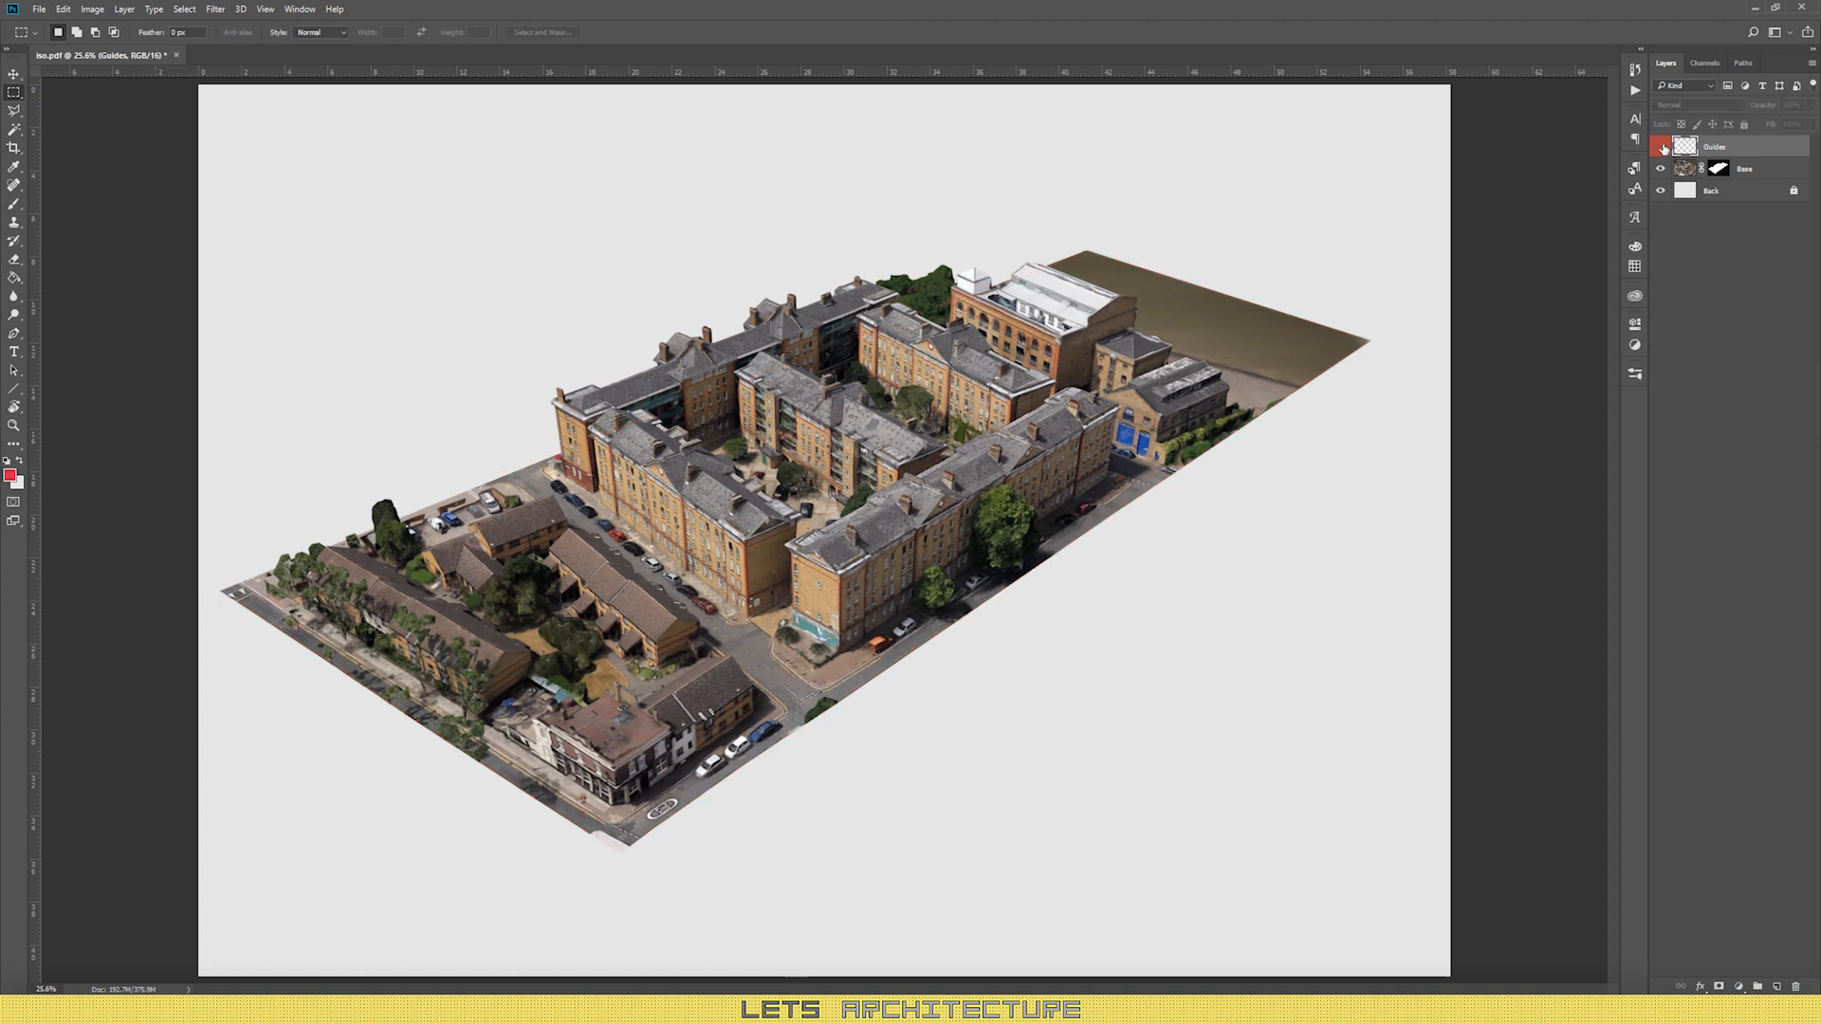
# Step: Select the Back layer and unlock it for editing
pyautogui.click(1777, 176)
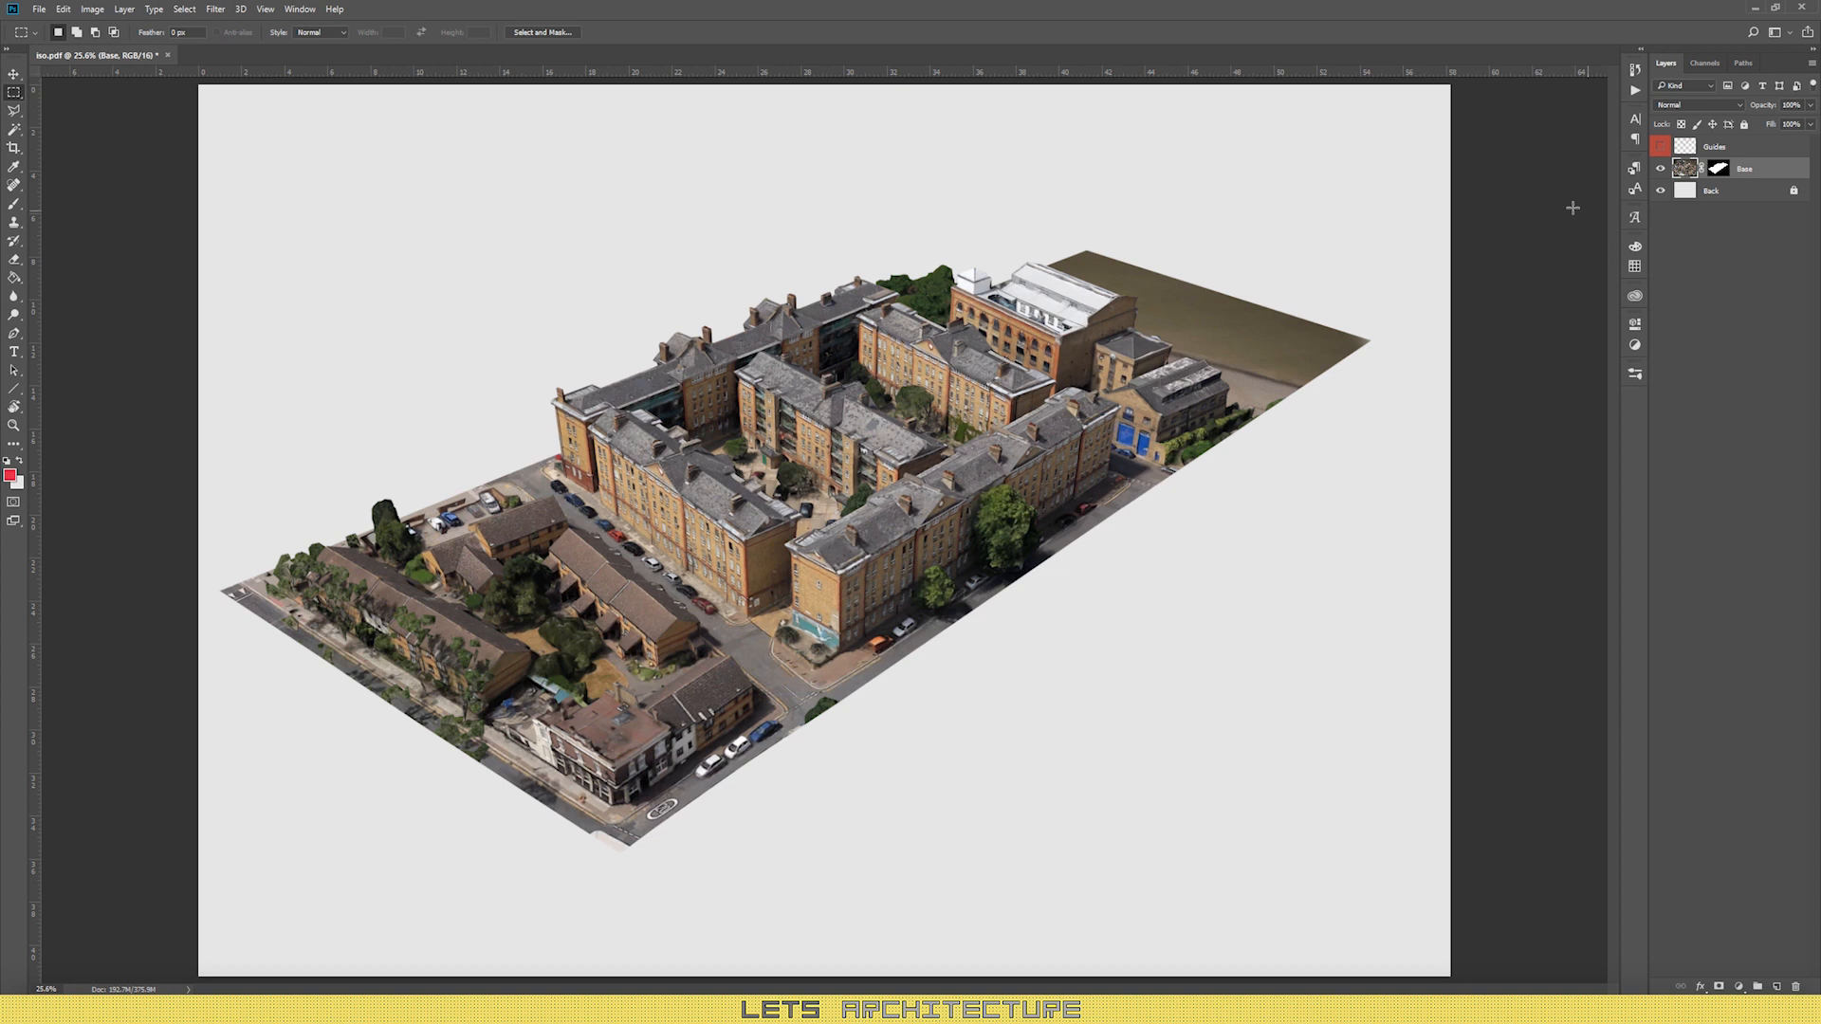
pyautogui.click(1719, 168)
pyautogui.click(1686, 169)
pyautogui.click(1723, 196)
pyautogui.click(1794, 193)
# Step: Make the light grey the foreground colour and set its brightness to 5% in the Color Picker
pyautogui.click(19, 461)
pyautogui.click(10, 476)
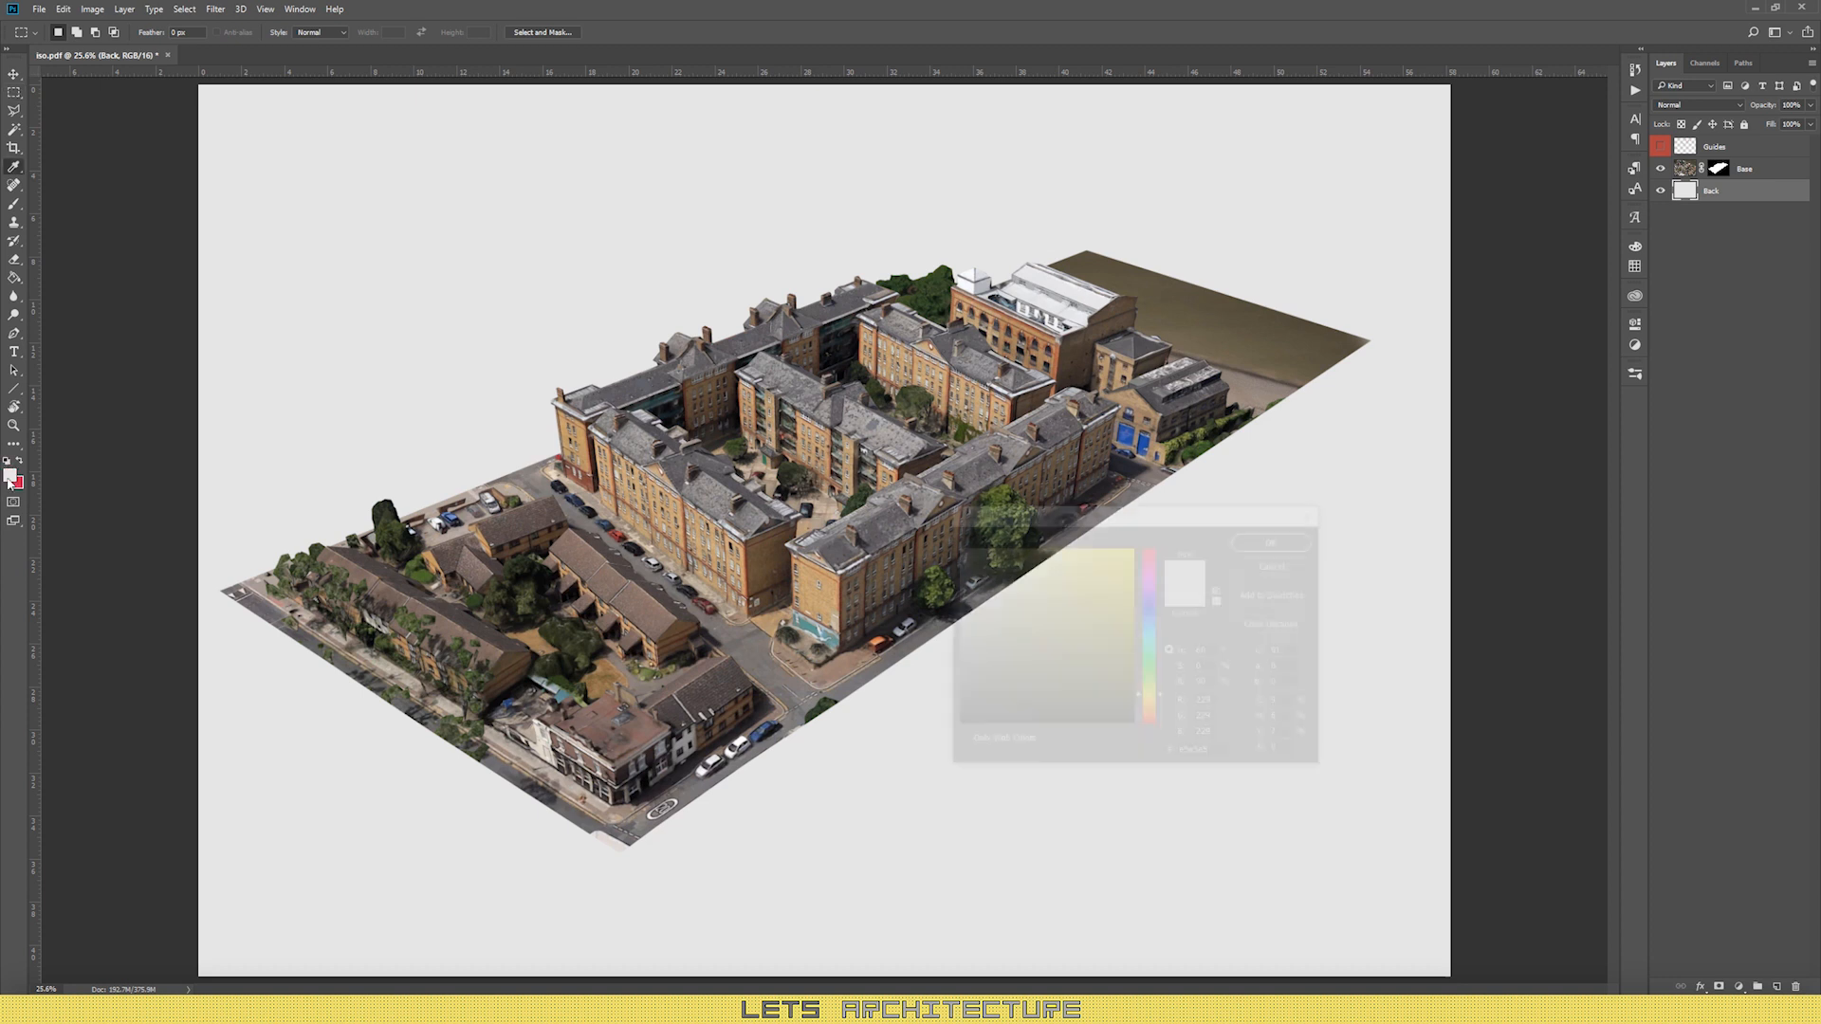
pyautogui.moveTo(985, 678); pyautogui.dragTo(903, 645)
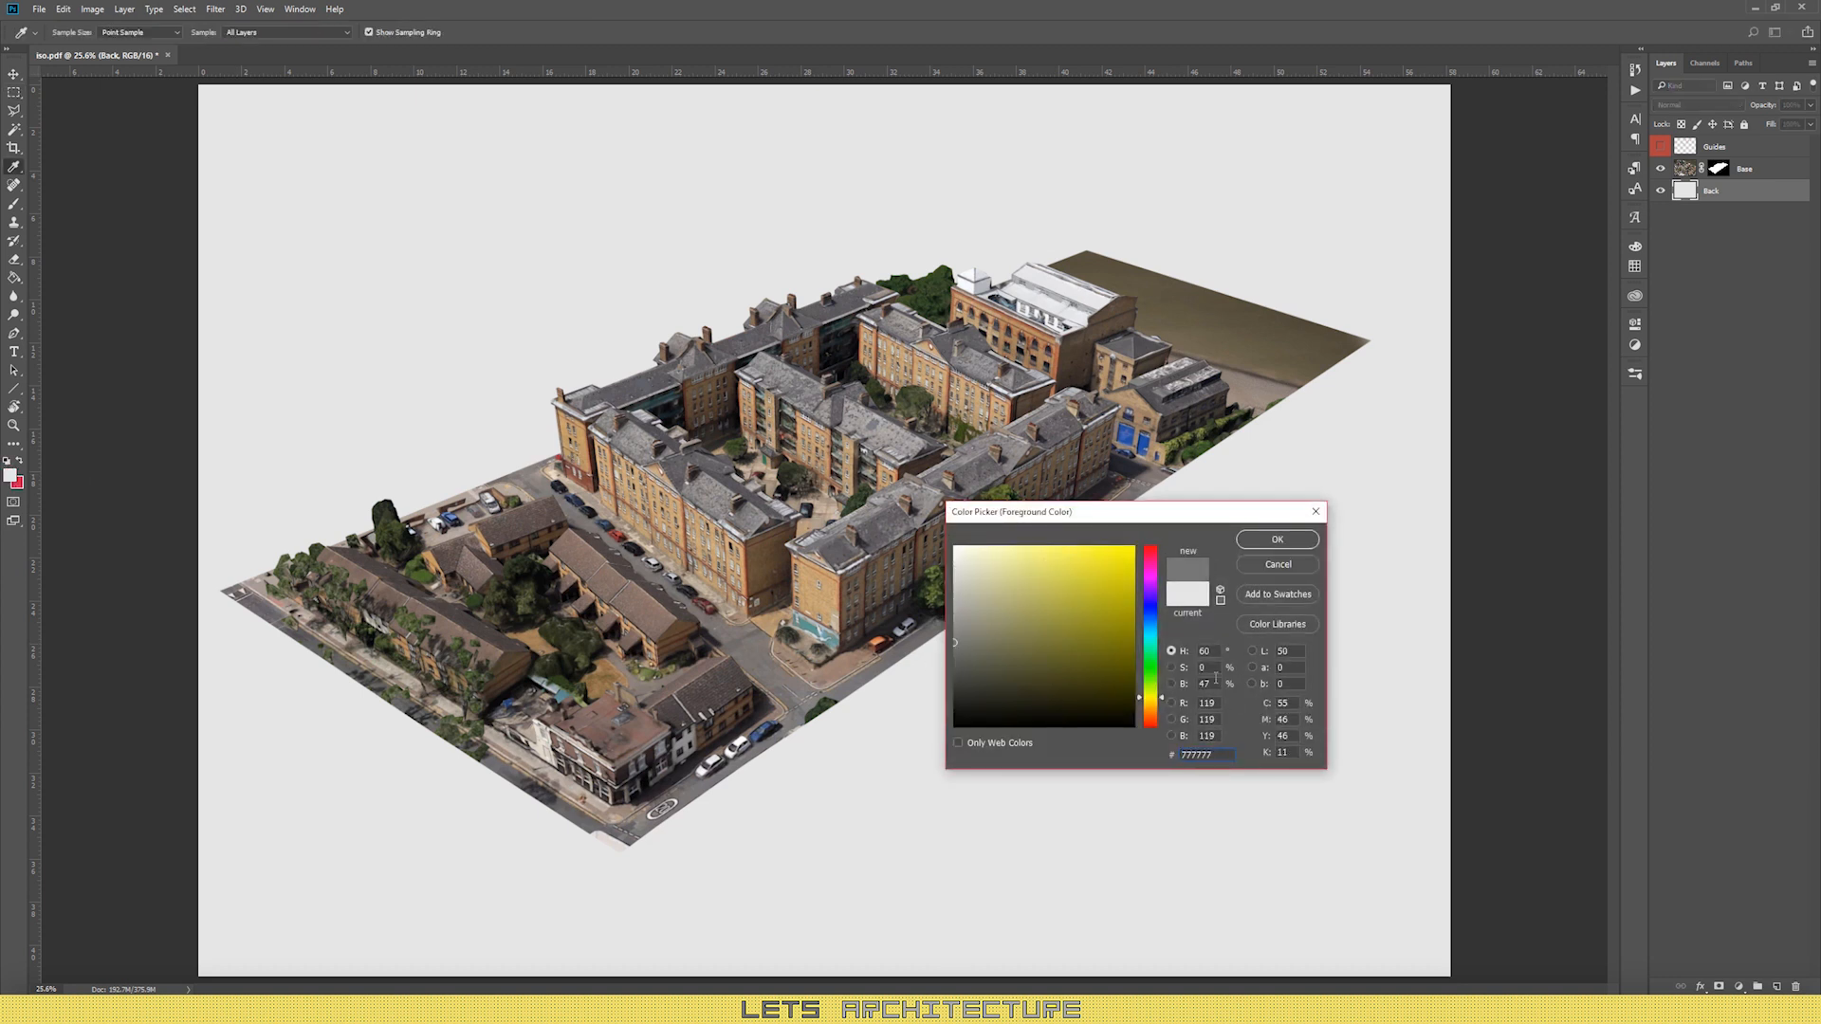
pyautogui.moveTo(1185, 684); pyautogui.dragTo(1116, 692)
pyautogui.write('5')
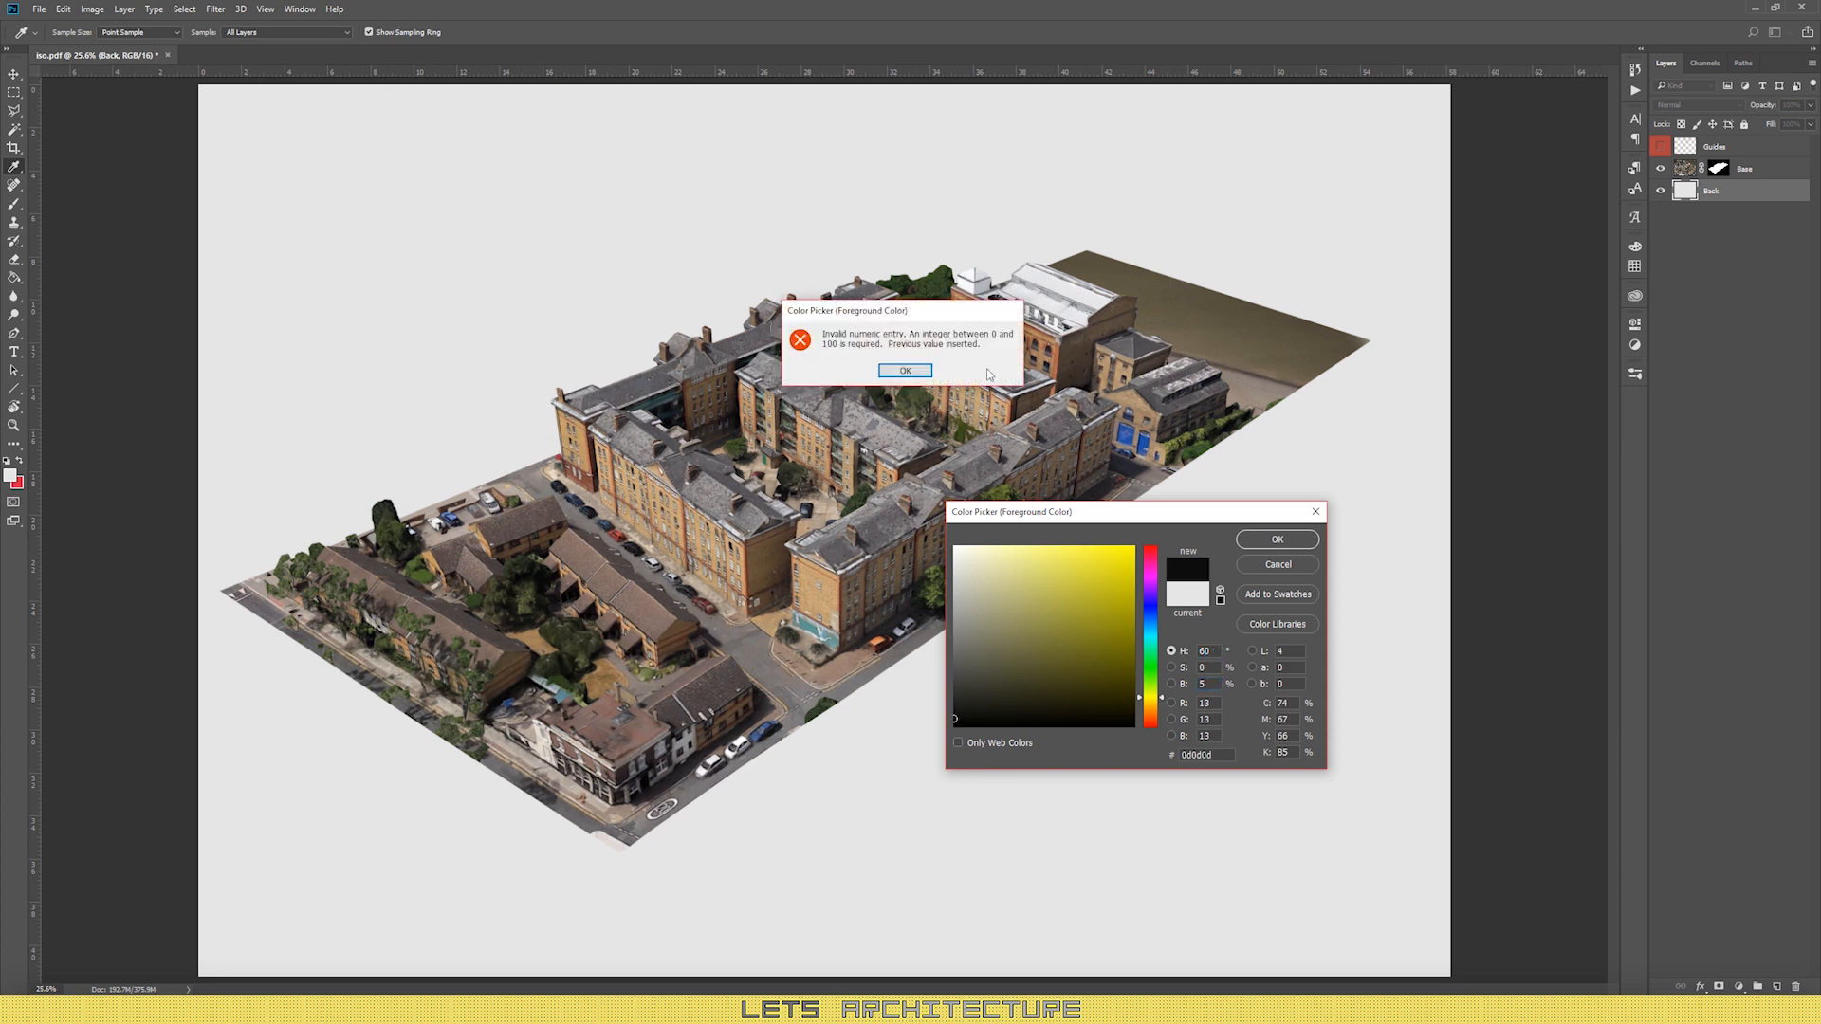
pyautogui.click(905, 371)
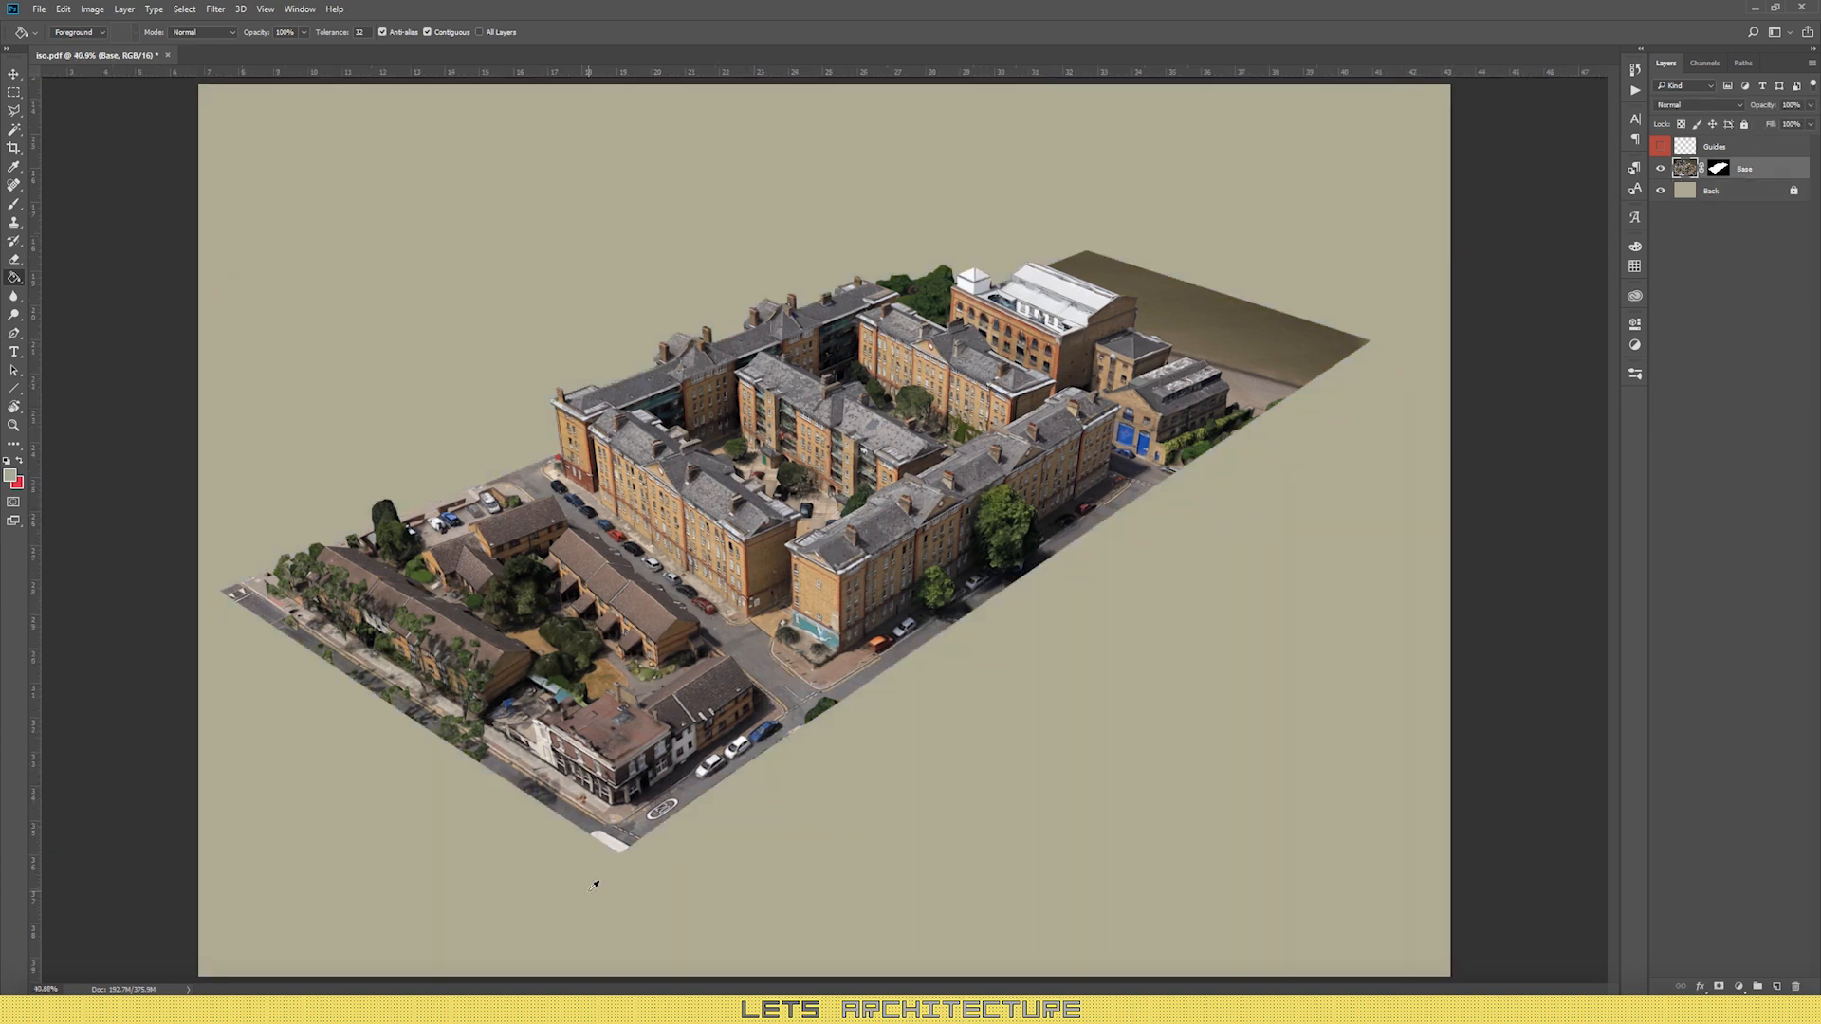
# Step: Clone clean asphalt over the flaws along the outer road edge beside the painted 20 marking with the Clone Stamp
pyautogui.scroll(5, 617, 863)
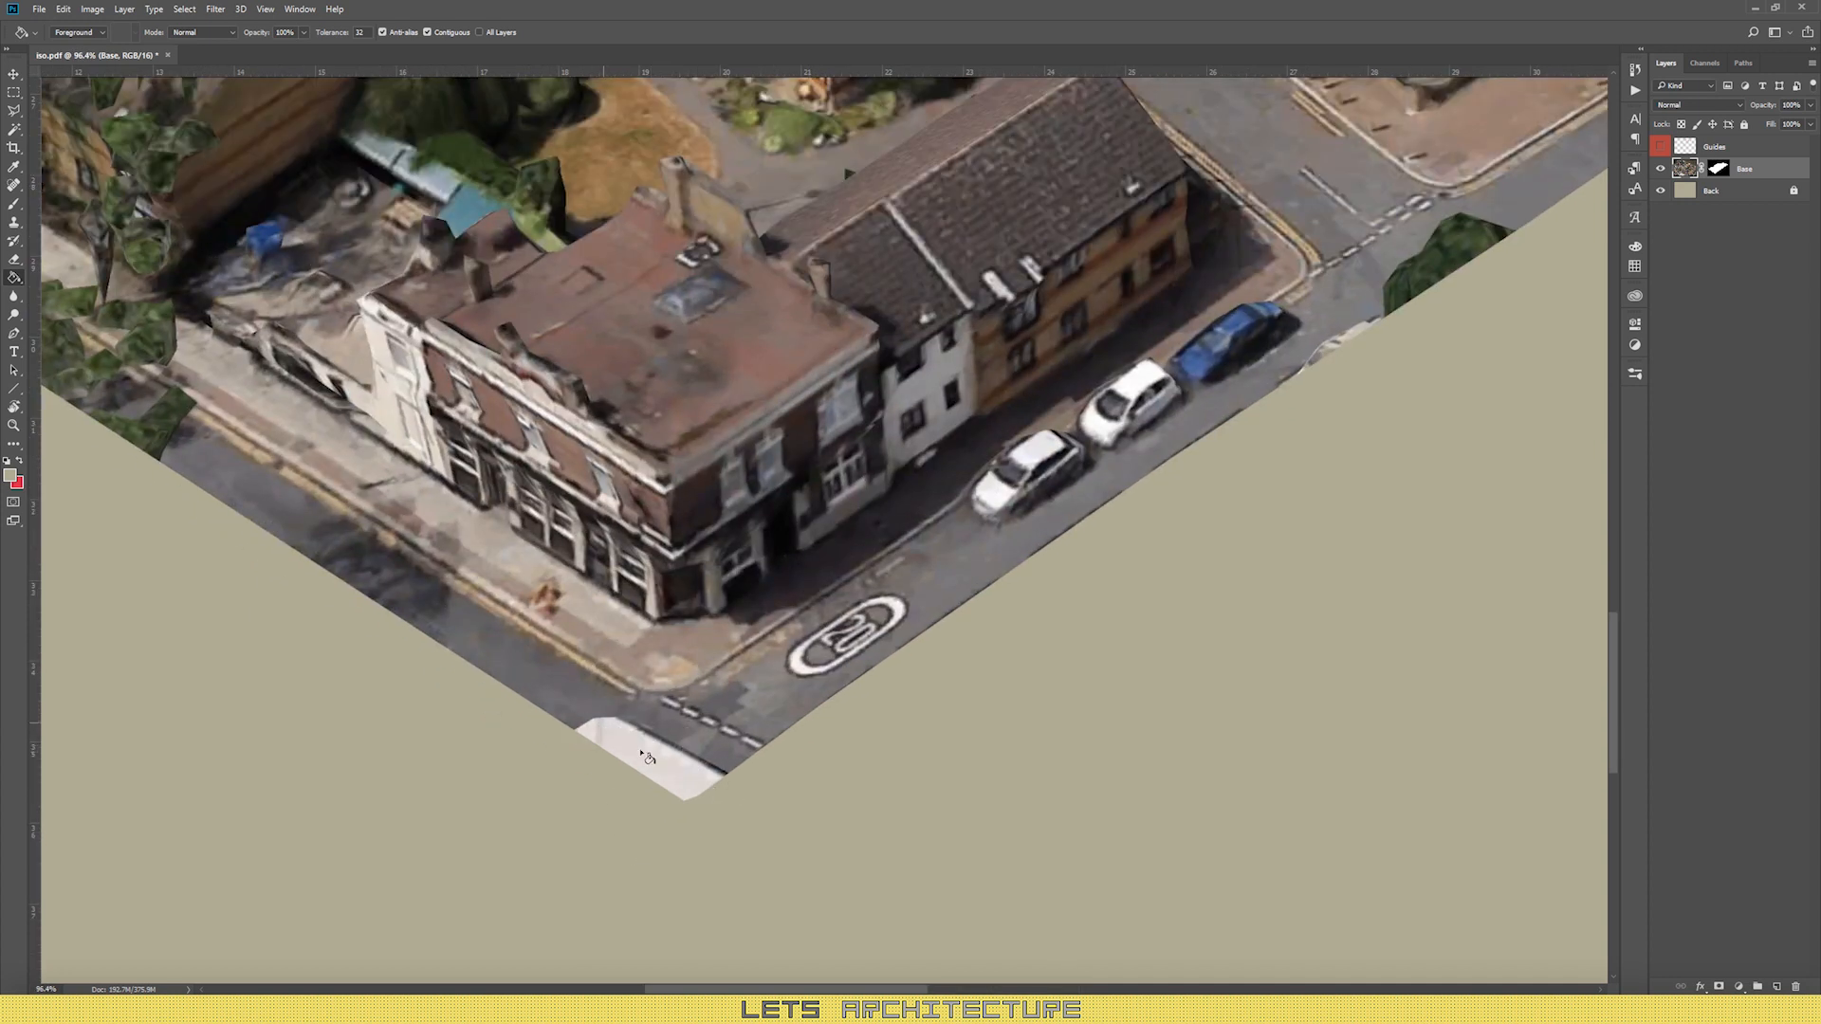
pyautogui.click(14, 222)
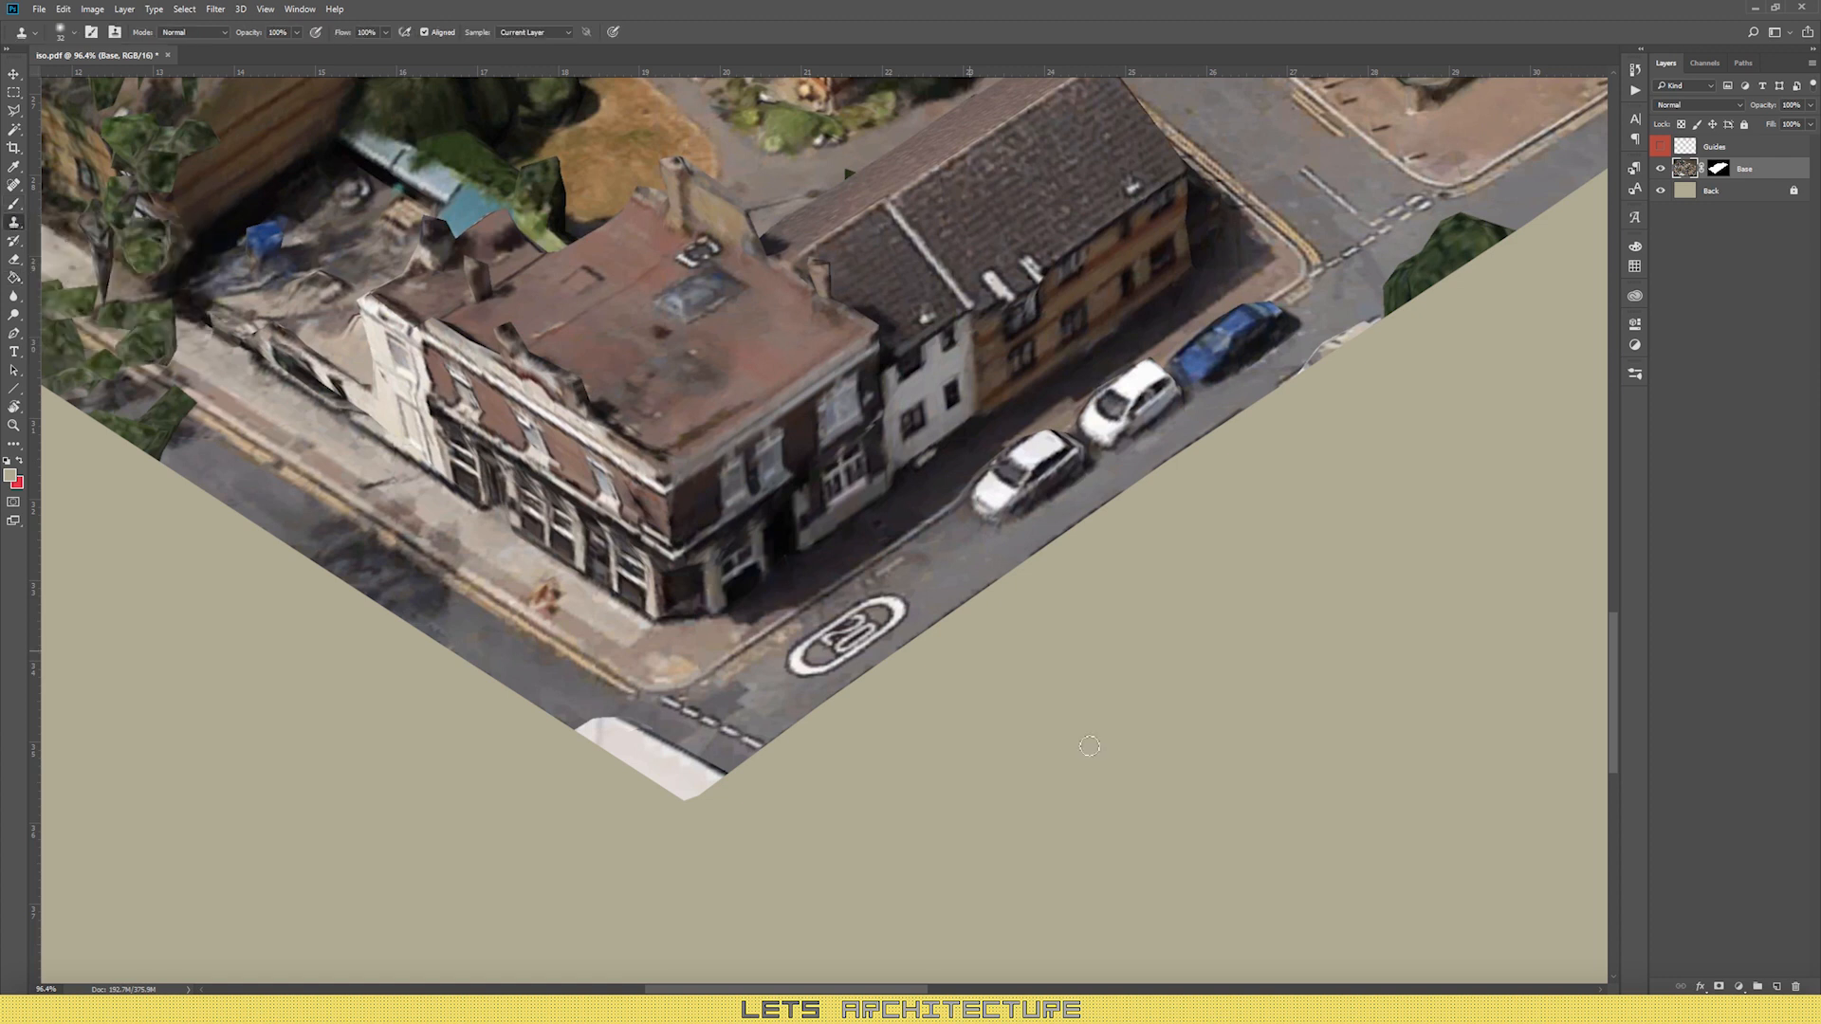
pyautogui.keyDown('alt'); pyautogui.click(942, 589); pyautogui.keyUp('alt')
pyautogui.moveTo(960, 605)
pyautogui.mouseDown()
pyautogui.moveTo(993, 584)
pyautogui.moveTo(904, 645)
pyautogui.mouseUp()
pyautogui.moveTo(820, 706); pyautogui.dragTo(848, 679)
pyautogui.scroll(-2, 834, 664)
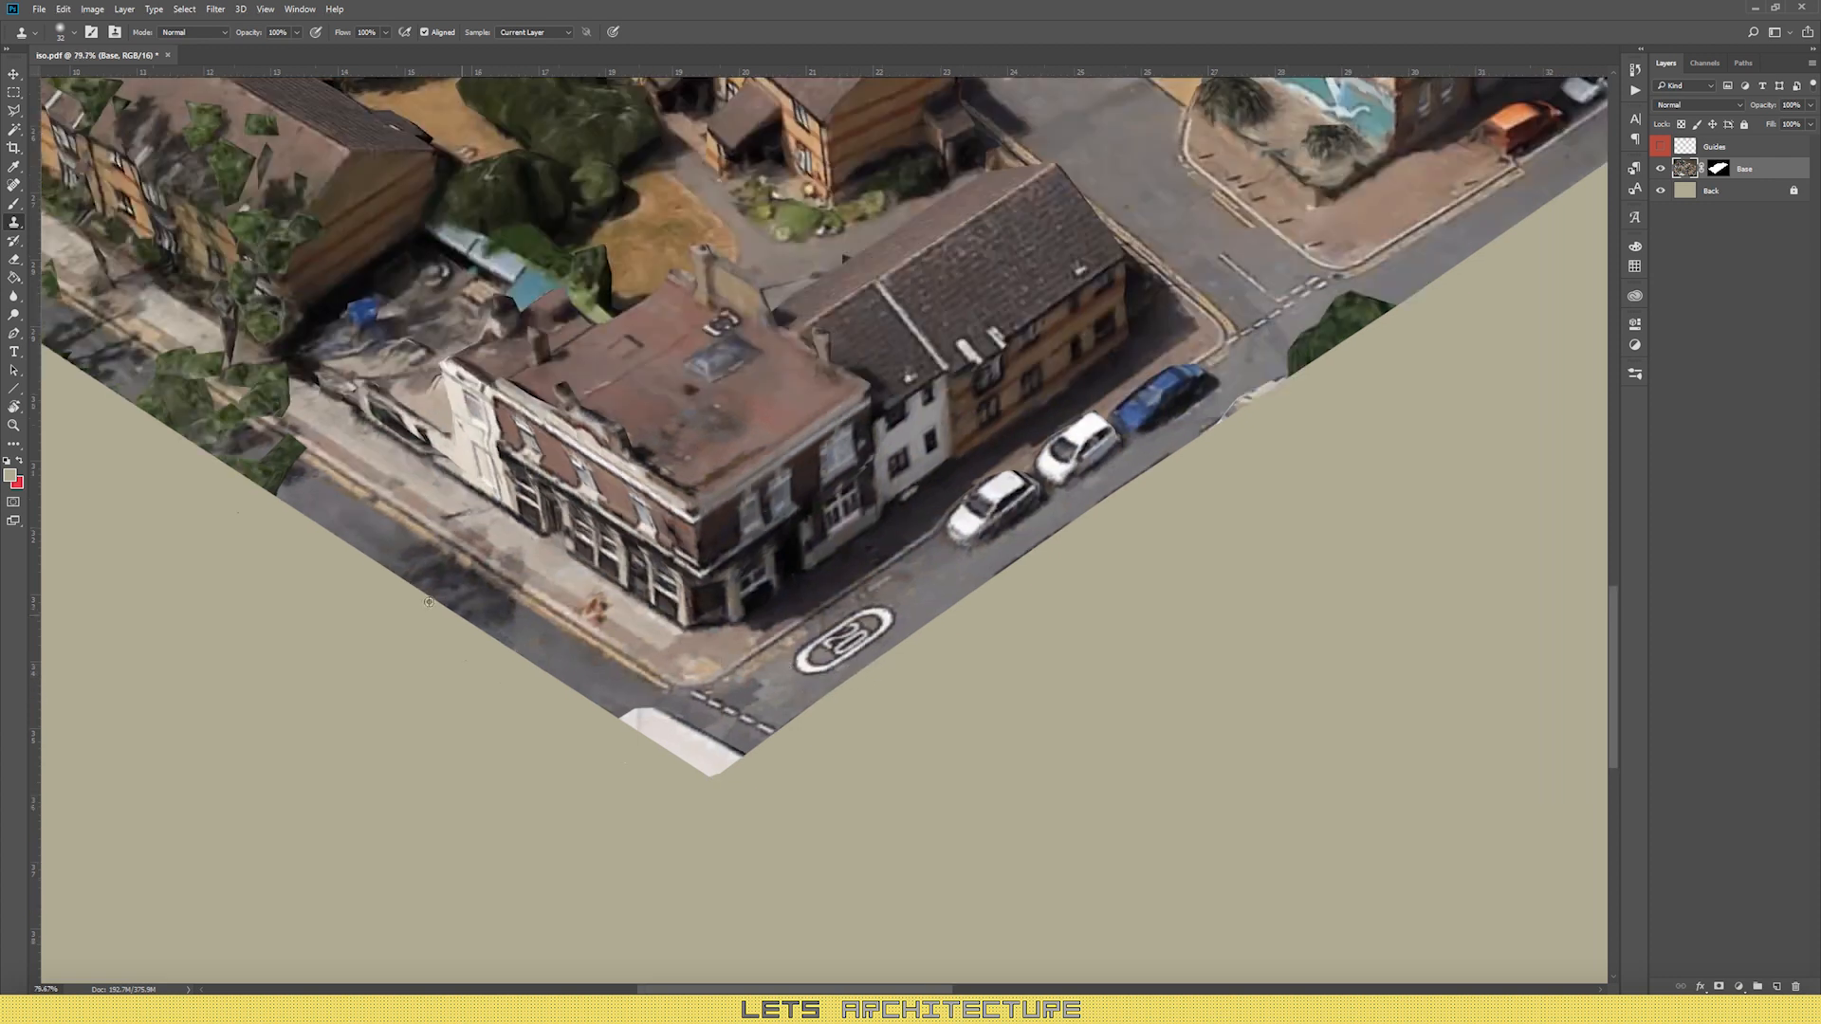
# Step: Reduce the soft round Clone Stamp brush size and clone road surface over the flaws along the street by the parked cars
pyautogui.rightClick(942, 520)
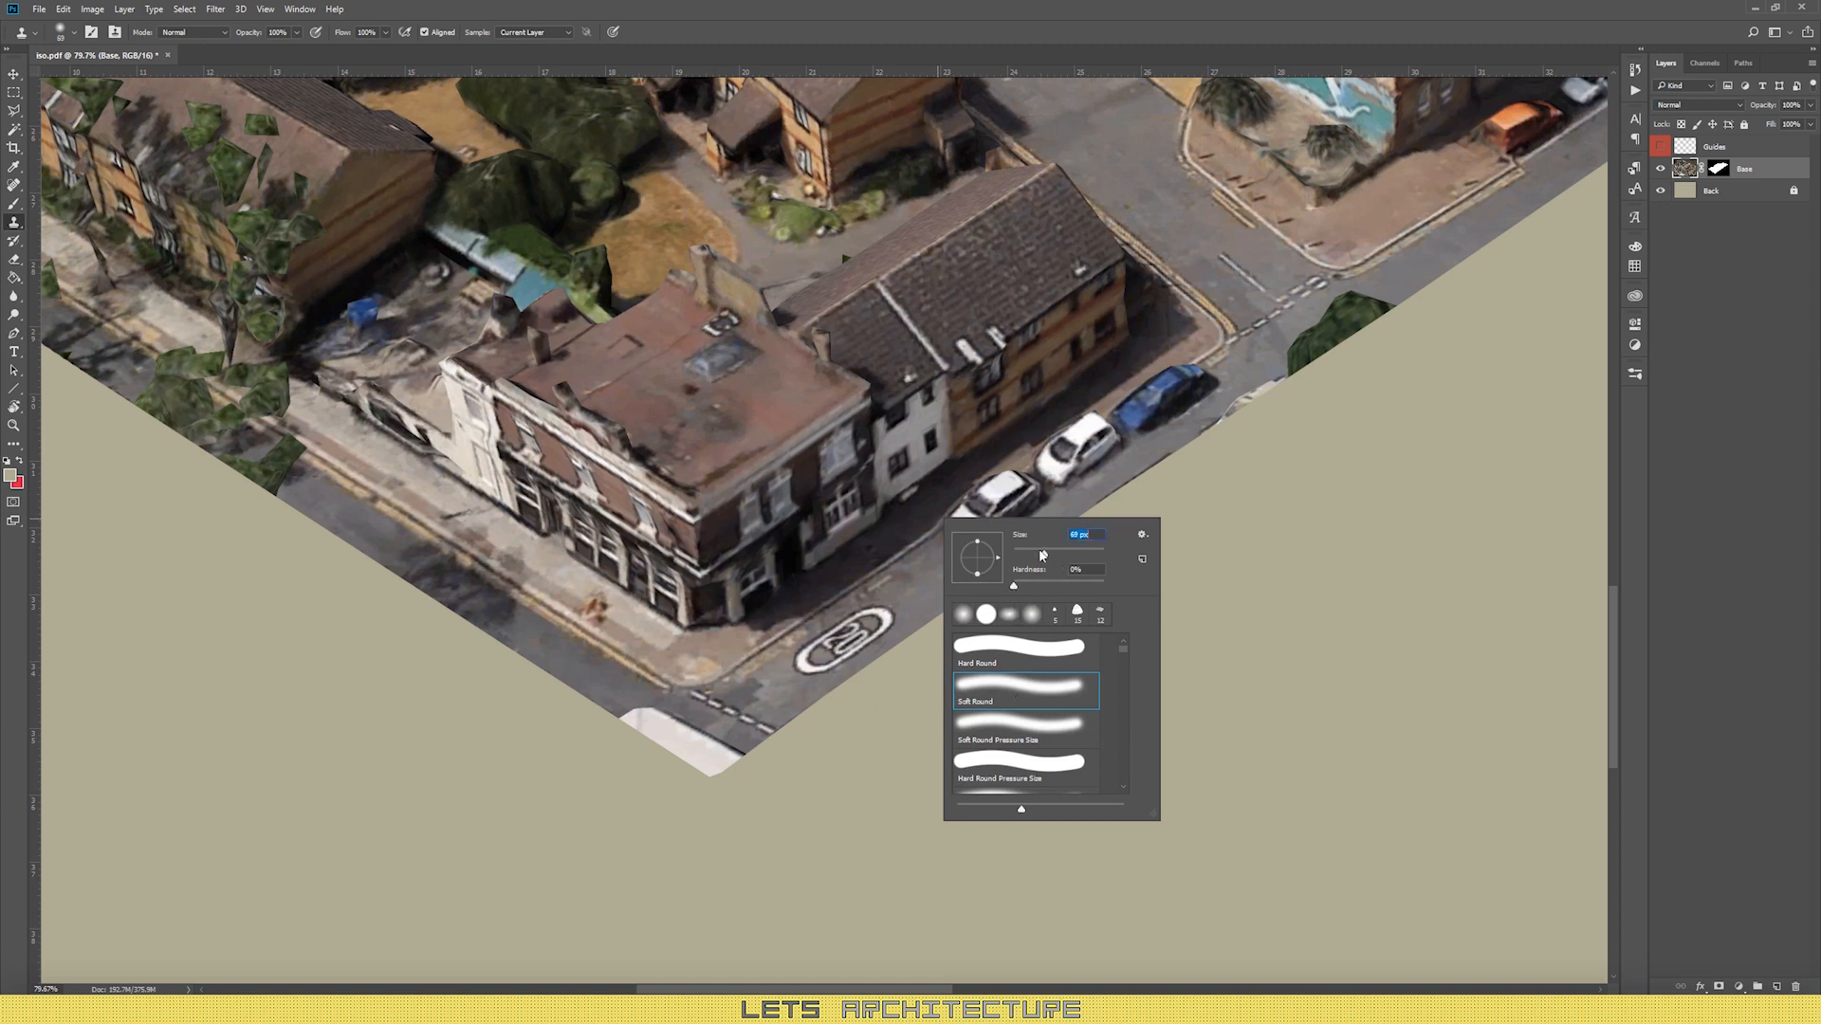
pyautogui.moveTo(1043, 553); pyautogui.dragTo(1031, 551)
pyautogui.press('Return')
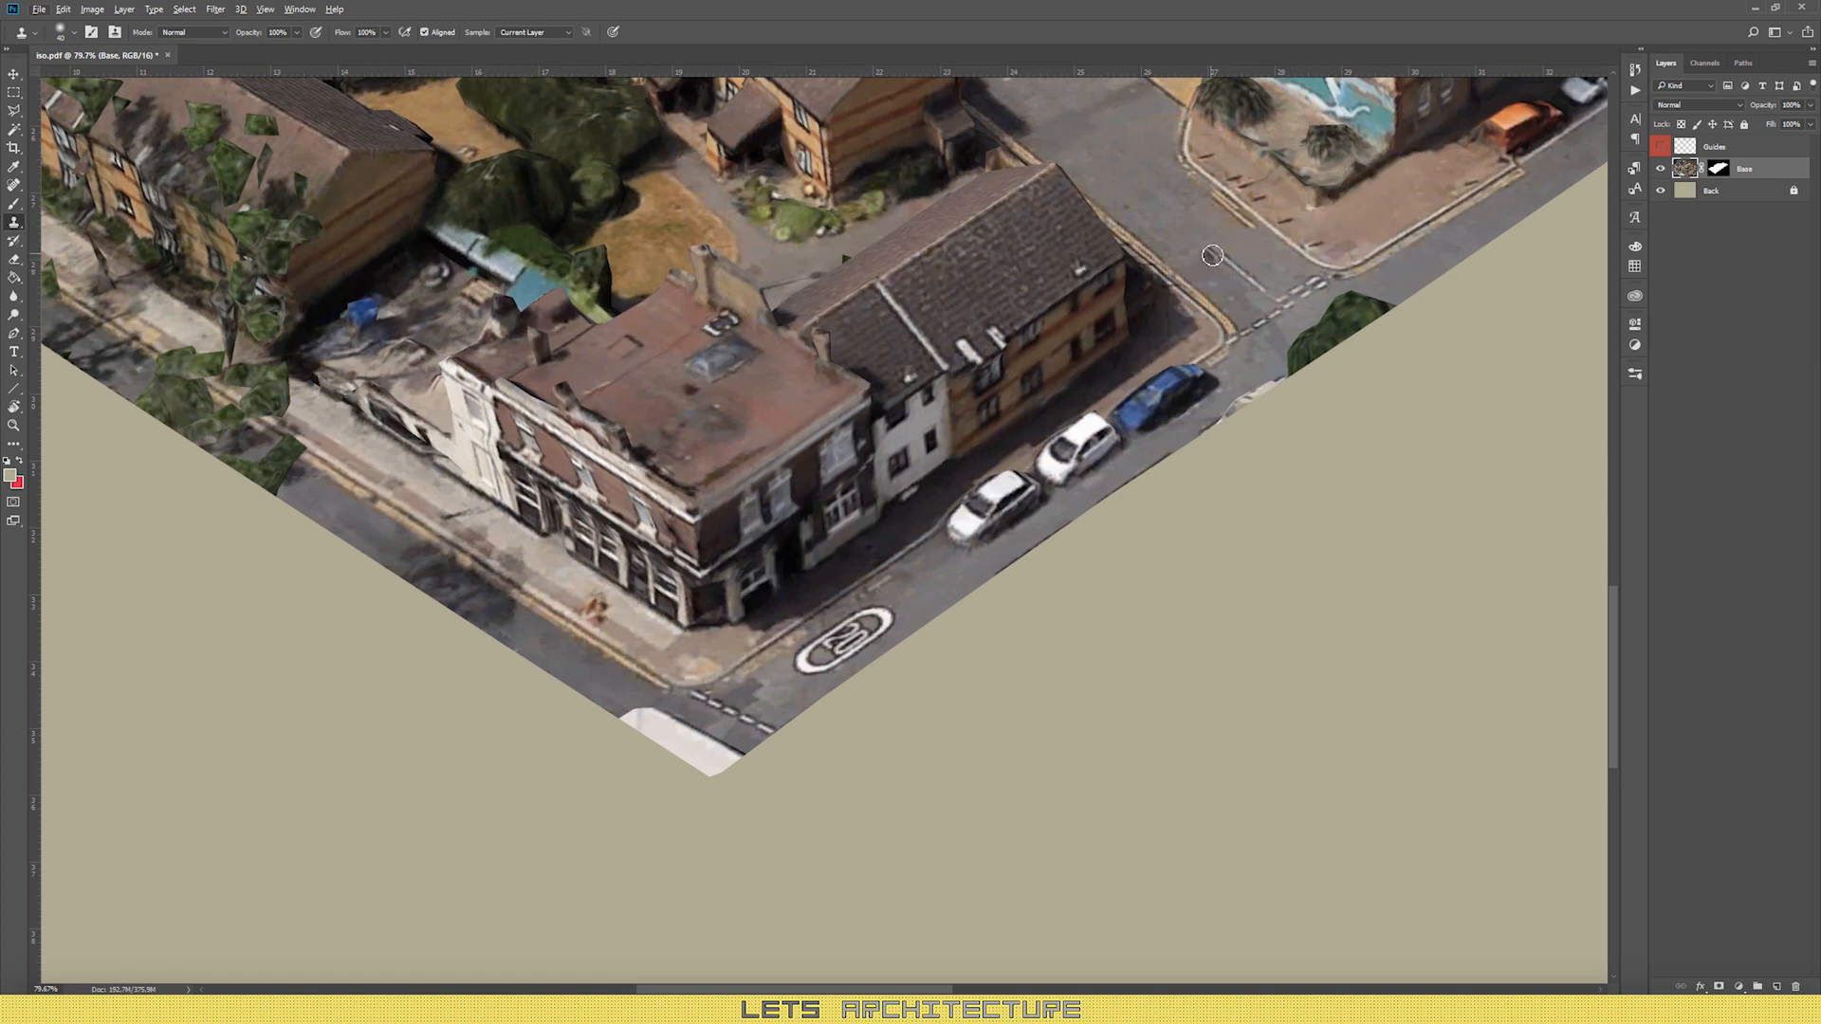
pyautogui.keyDown('alt'); pyautogui.click(1064, 304); pyautogui.keyUp('alt')
pyautogui.moveTo(1076, 317)
pyautogui.mouseDown()
pyautogui.moveTo(1117, 275)
pyautogui.moveTo(1012, 345)
pyautogui.mouseUp()
pyautogui.hotkey('ctrl', 'z')
pyautogui.hotkey('ctrl', 'z')
pyautogui.keyDown('alt'); pyautogui.click(1020, 292); pyautogui.keyUp('alt')
pyautogui.moveTo(971, 248)
pyautogui.mouseDown()
pyautogui.moveTo(963, 231)
pyautogui.moveTo(927, 247)
pyautogui.moveTo(1035, 180)
pyautogui.moveTo(979, 231)
pyautogui.moveTo(957, 220)
pyautogui.moveTo(968, 205)
pyautogui.moveTo(987, 198)
pyautogui.moveTo(911, 260)
pyautogui.mouseUp()
# Step: Clone asphalt over the white patch at the front corner and over the foliage cut off along the adjoining road edge
pyautogui.scroll(3, 1066, 568)
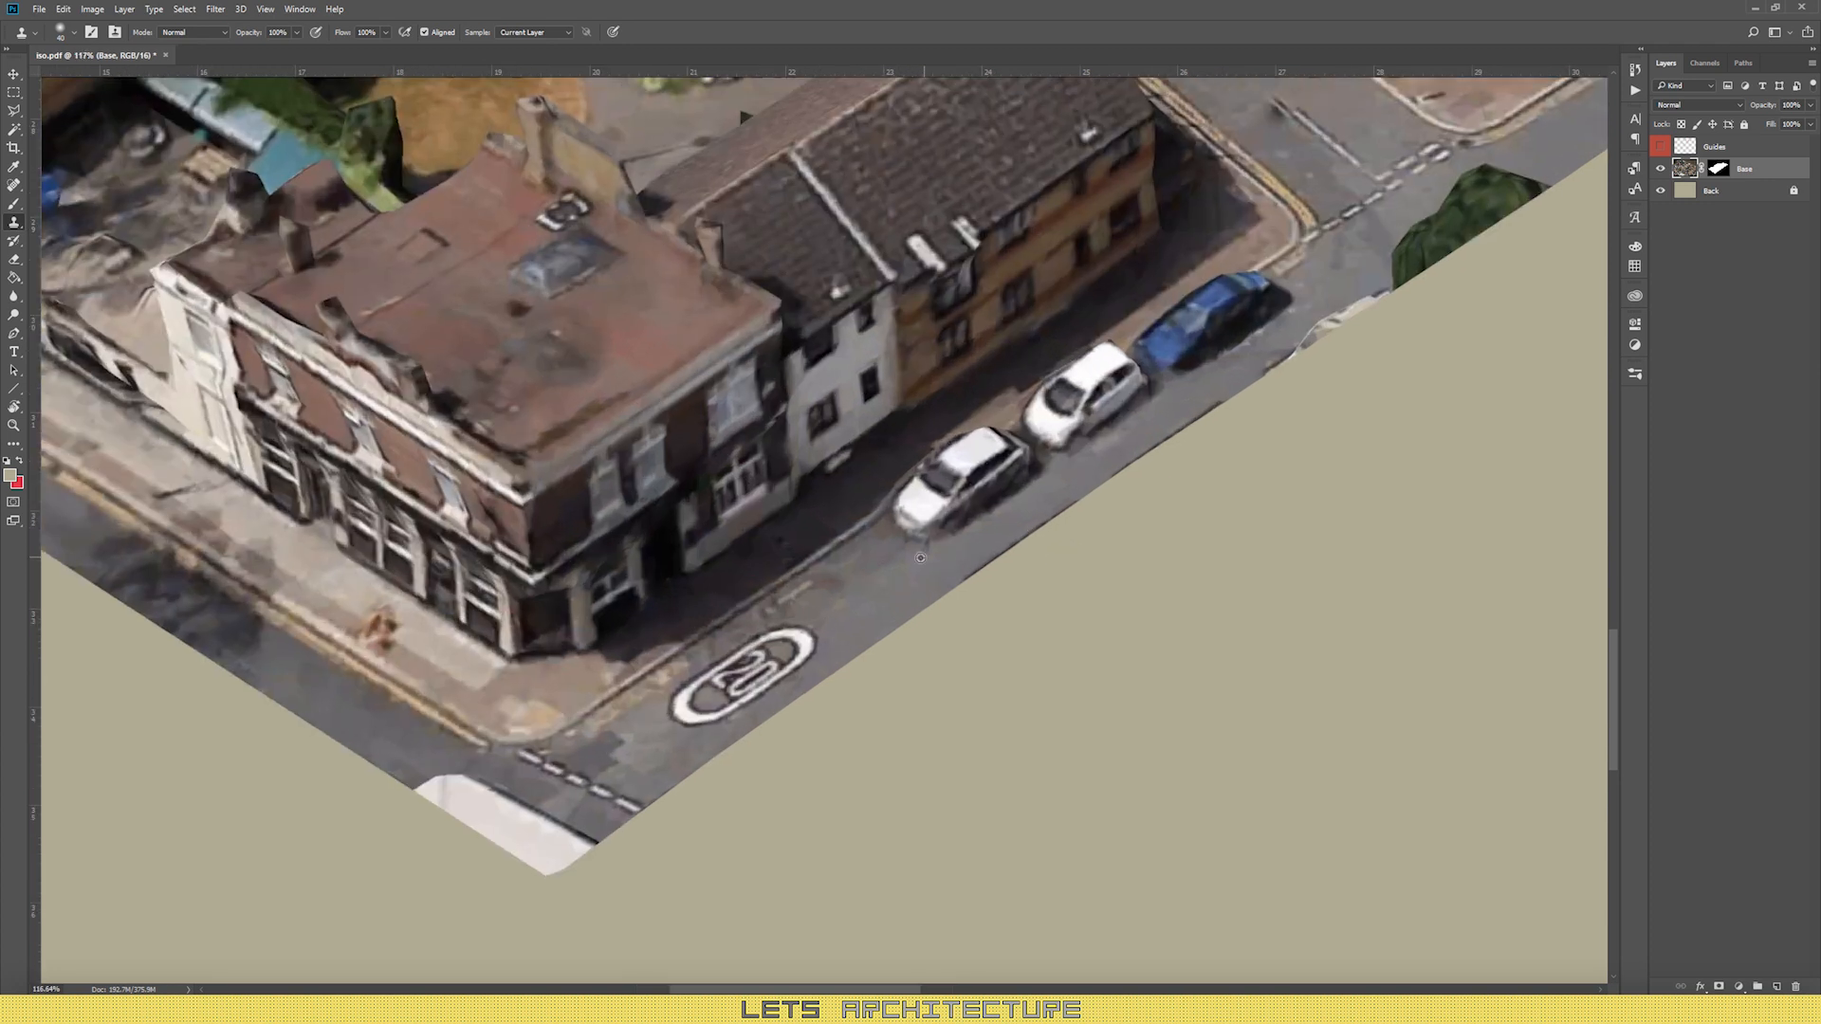
pyautogui.scroll(-6, 1233, 389)
pyautogui.scroll(7, 874, 454)
pyautogui.scroll(-6, 875, 454)
pyautogui.scroll(5, 866, 803)
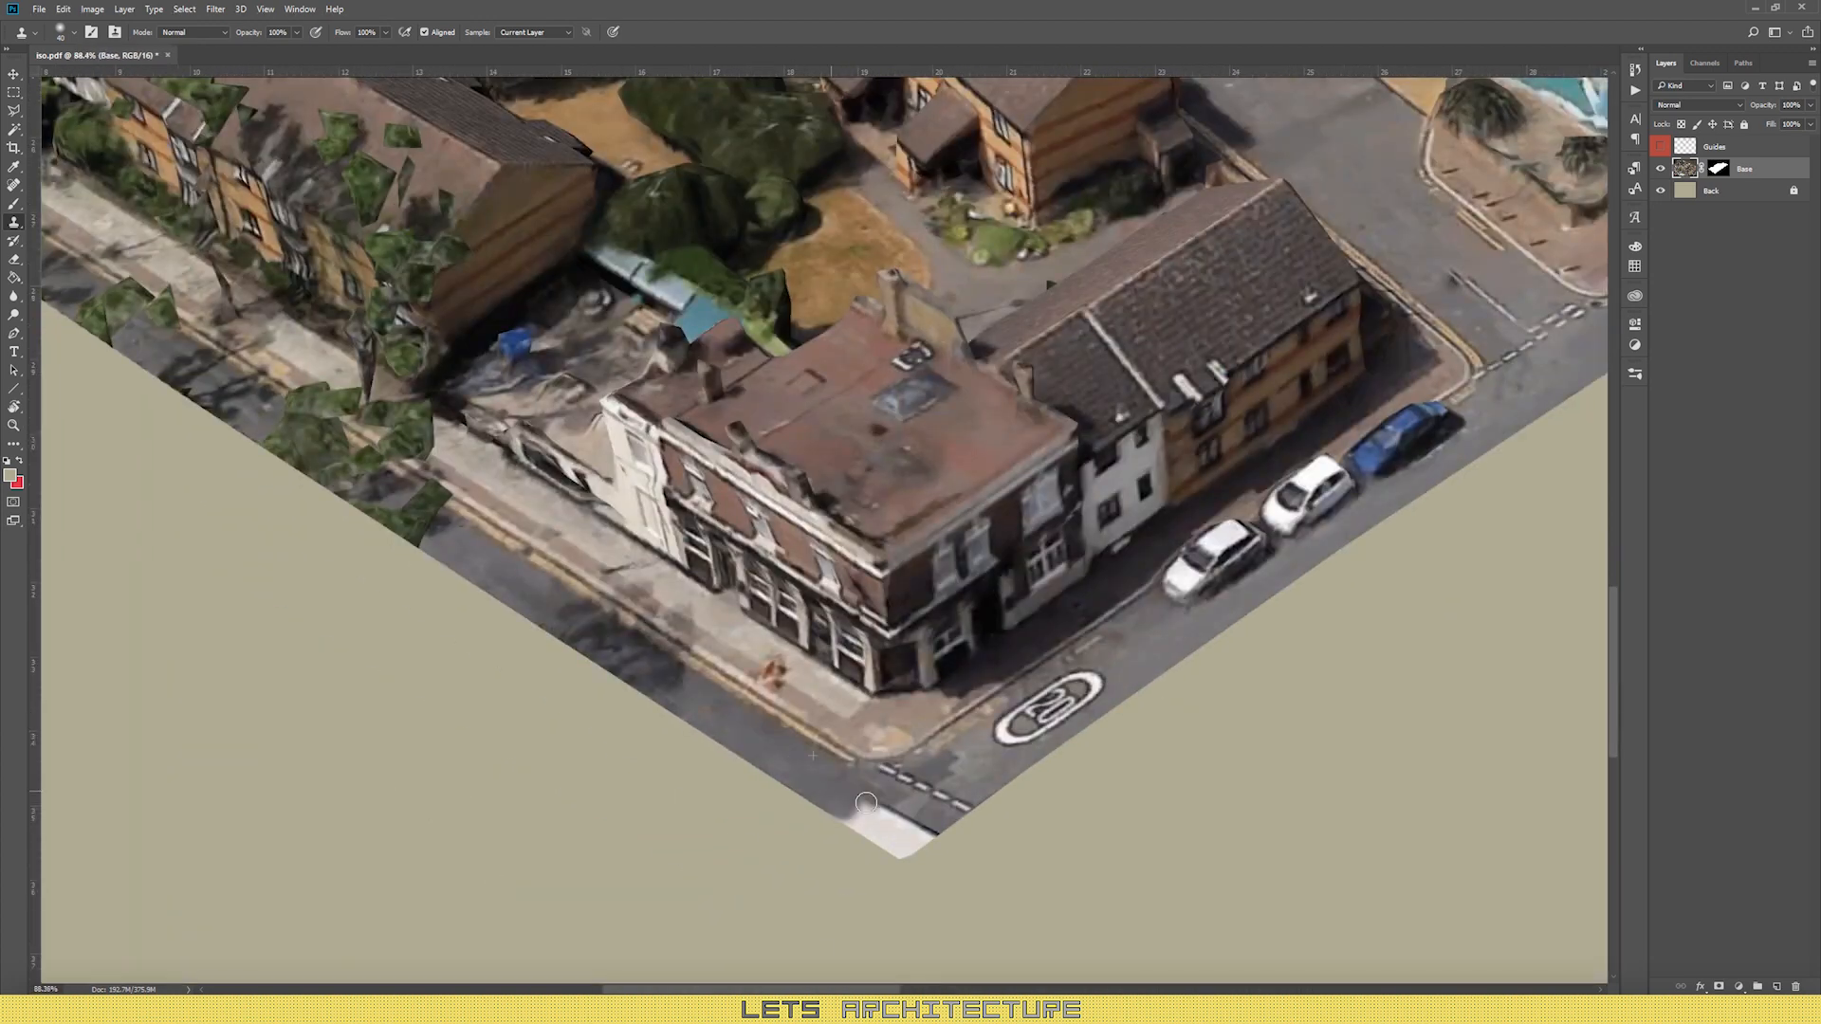
pyautogui.scroll(2, 652, 560)
pyautogui.moveTo(550, 513)
pyautogui.mouseDown()
pyautogui.moveTo(571, 466)
pyautogui.moveTo(476, 474)
pyautogui.moveTo(454, 424)
pyautogui.mouseUp()
pyautogui.scroll(-6, 1139, 588)
pyautogui.scroll(6, 930, 513)
pyautogui.moveTo(877, 560); pyautogui.dragTo(806, 555)
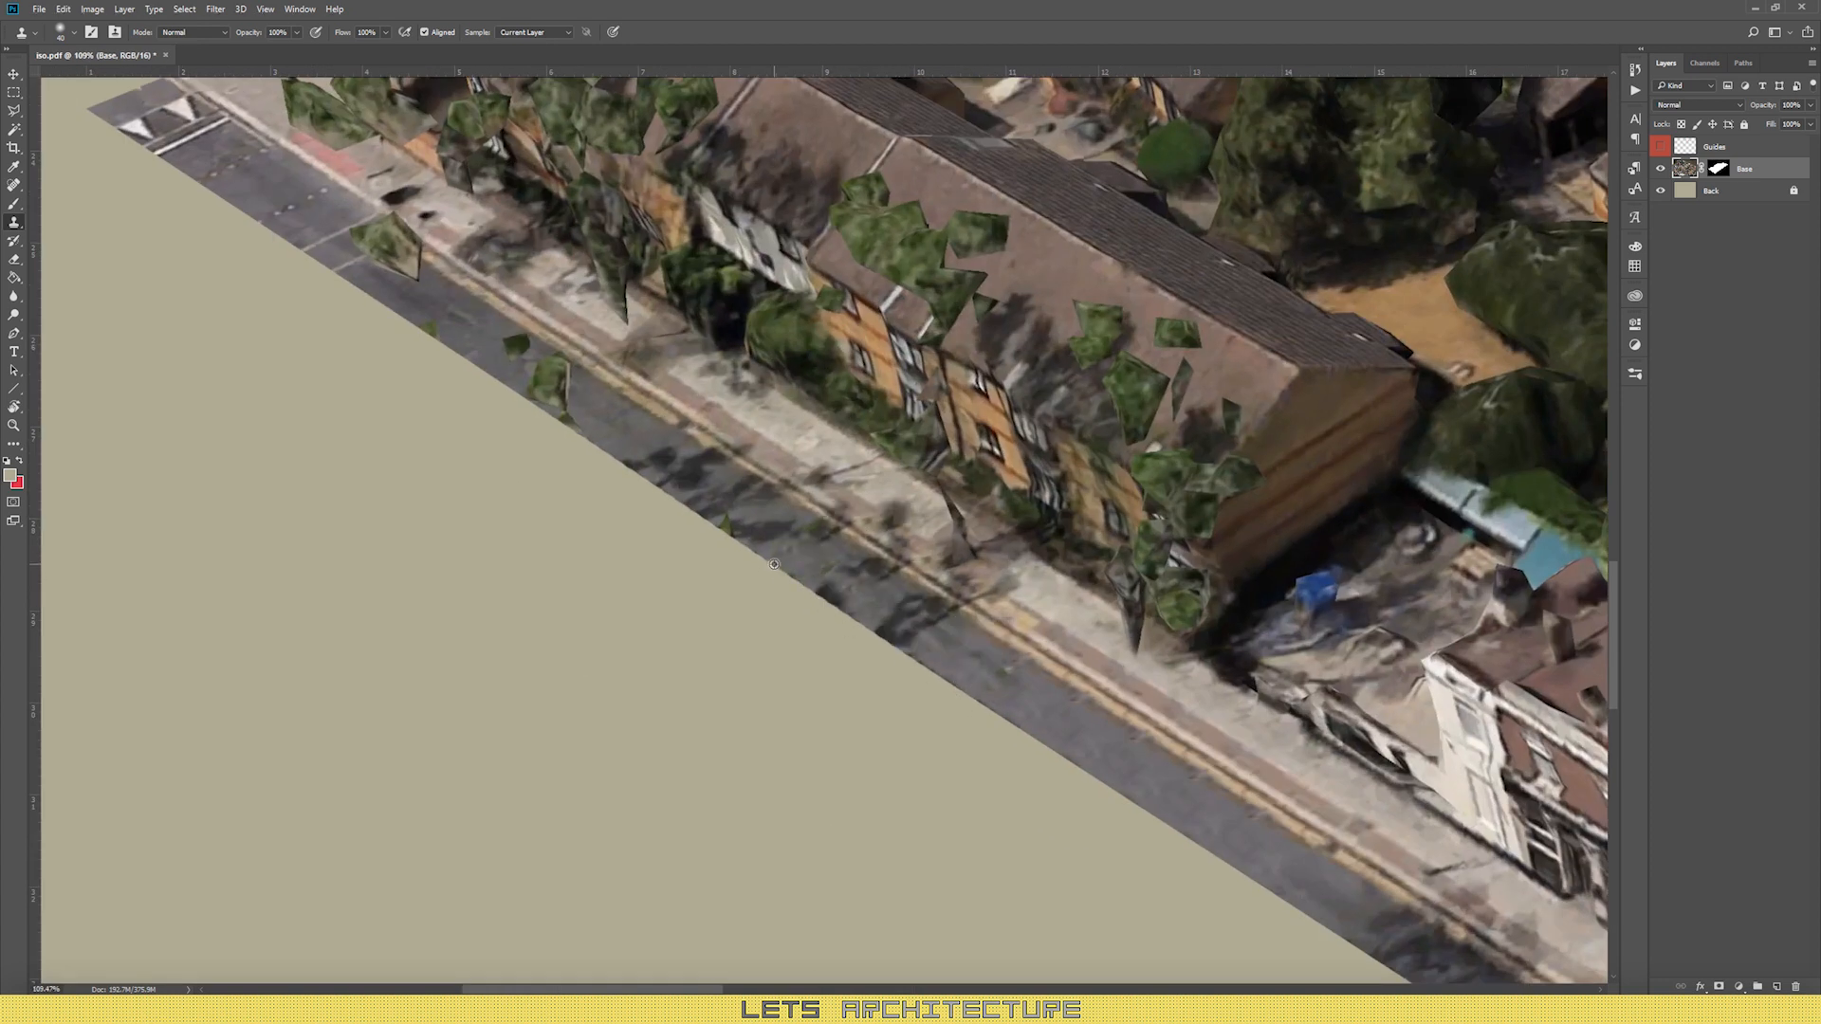
# Step: Clone road surface over the stray tree fragments near the far end of the road beside the terraced houses
pyautogui.scroll(2, 393, 210)
pyautogui.moveTo(673, 483); pyautogui.dragTo(702, 517)
pyautogui.scroll(2, 673, 484)
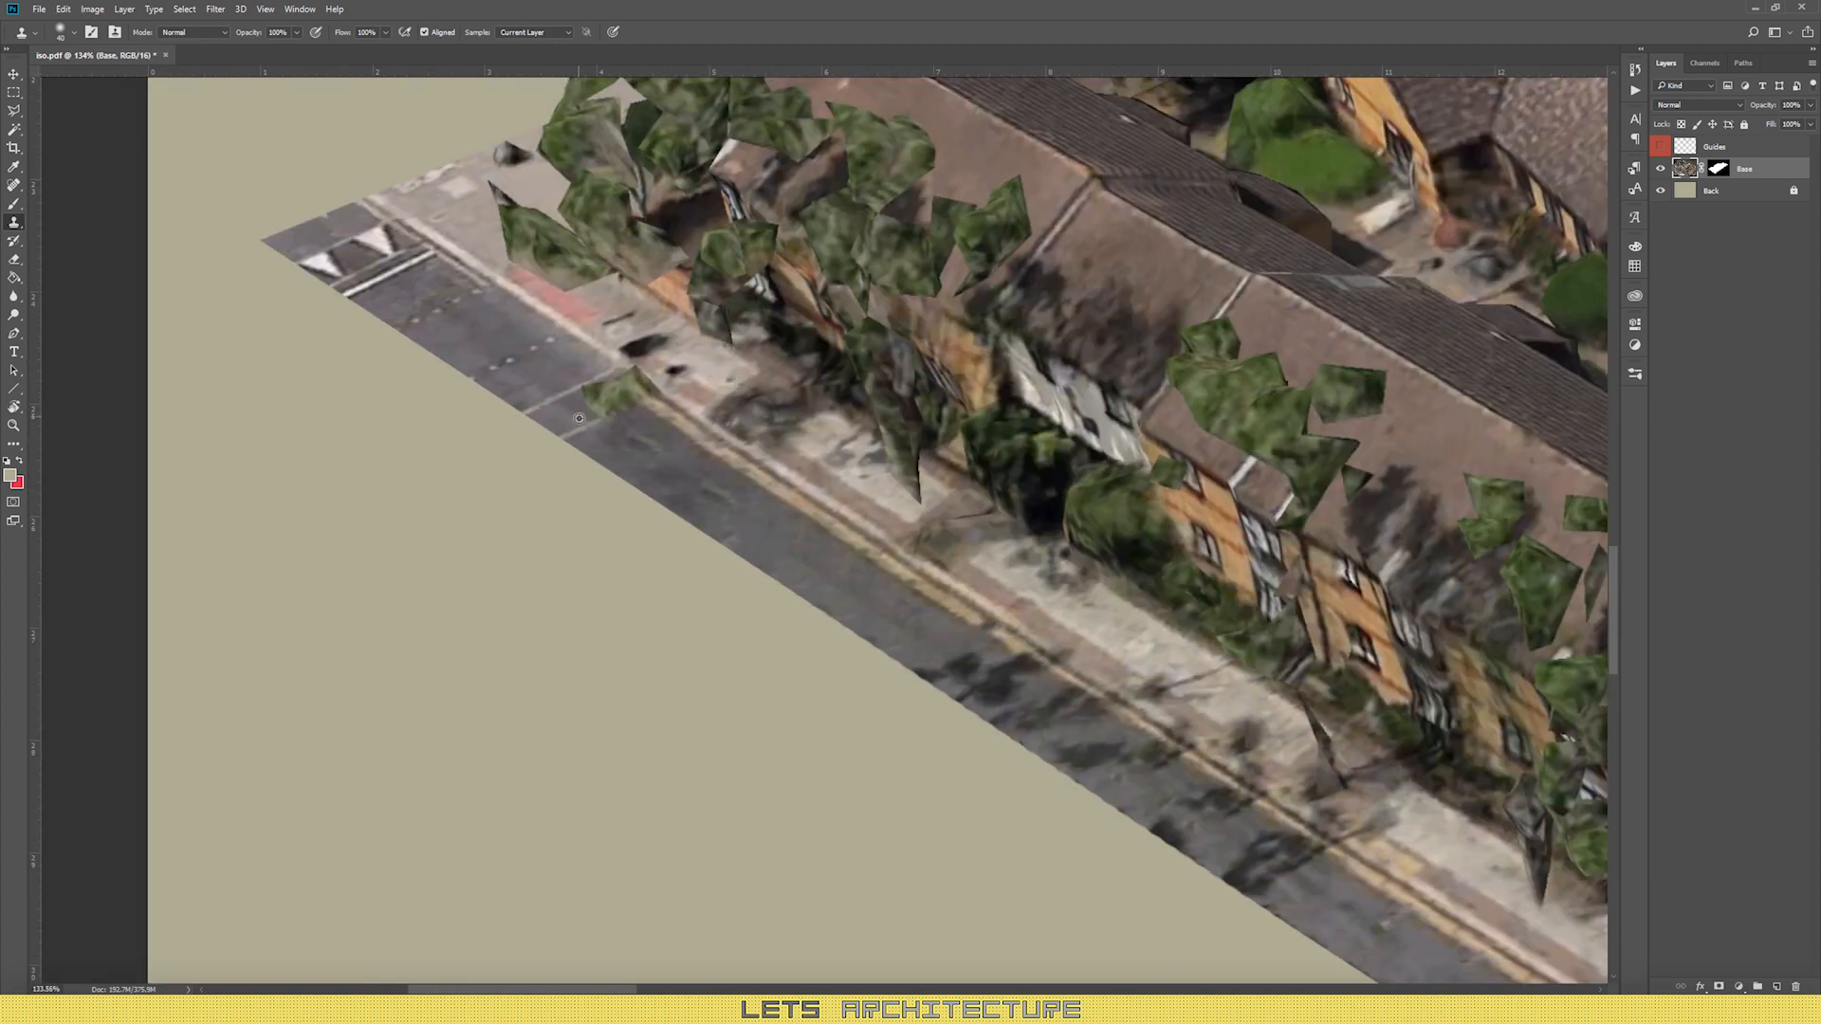
pyautogui.moveTo(654, 401); pyautogui.dragTo(631, 377)
# Step: Clone asphalt over the cut-off car and bushes along the street edge beside the warehouse with the blue doors
pyautogui.scroll(-11, 630, 455)
pyautogui.scroll(10, 1423, 436)
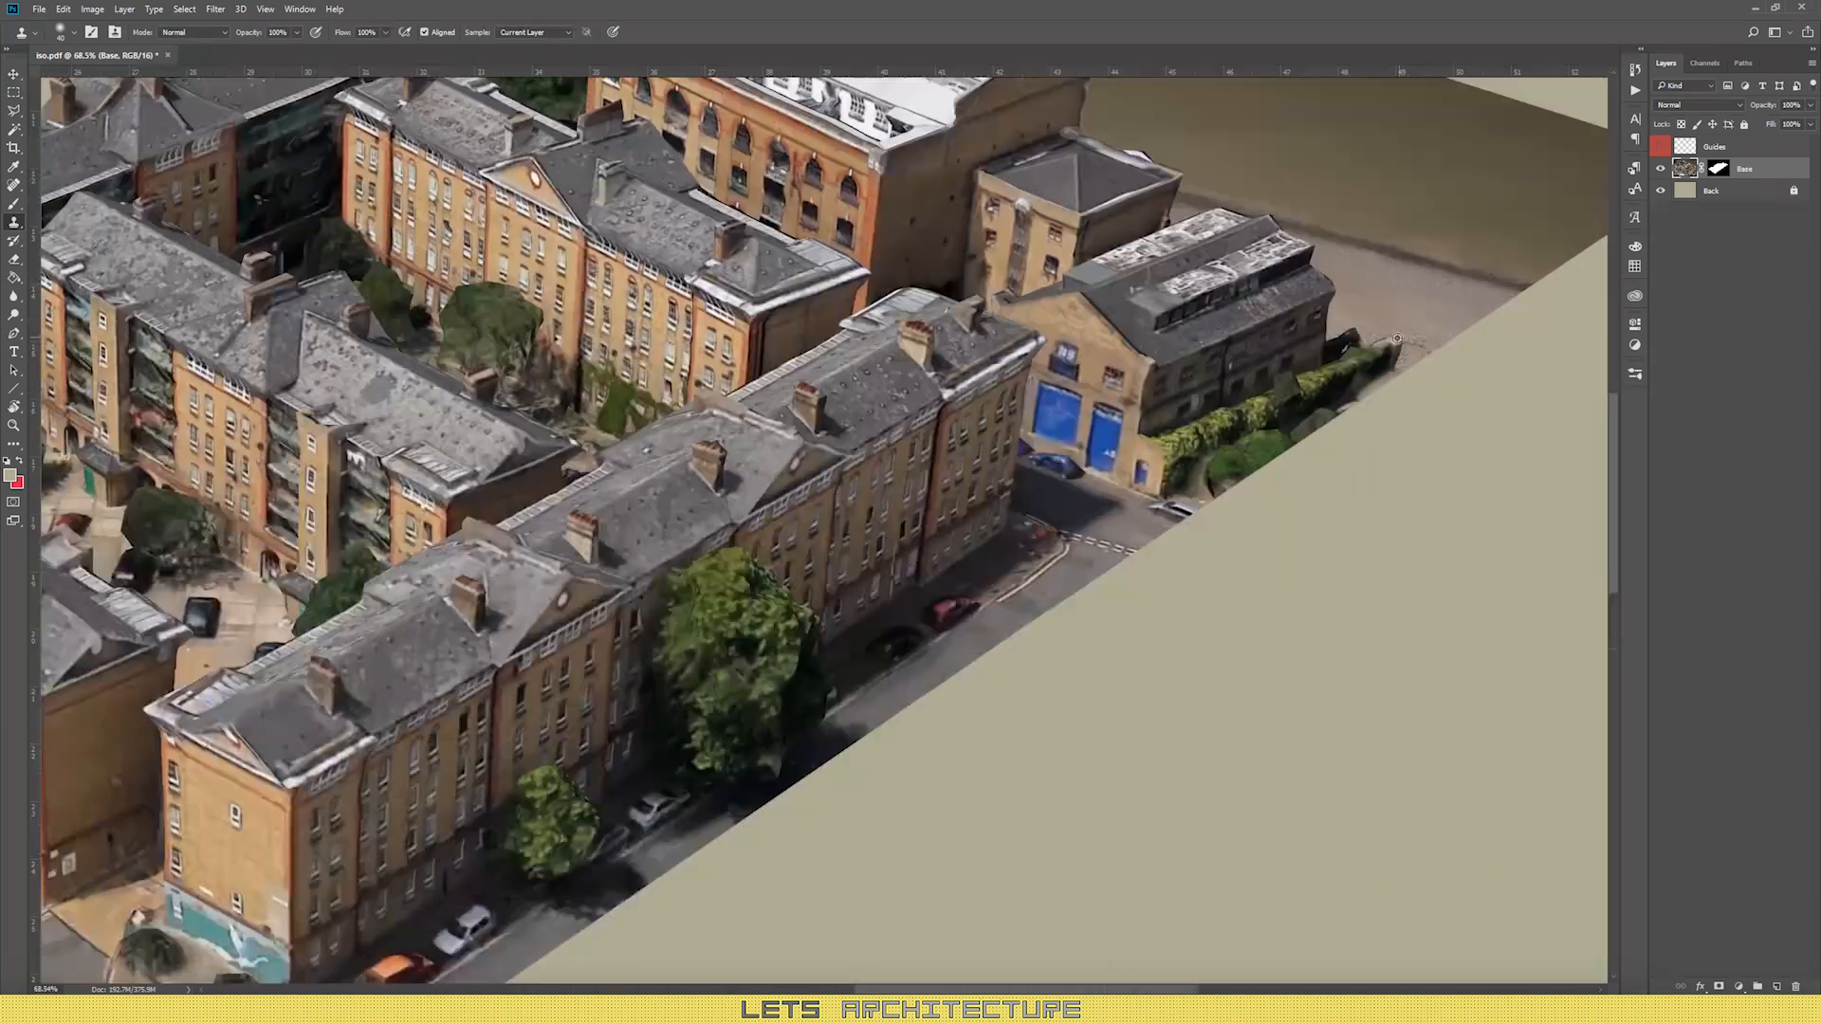
pyautogui.keyDown('alt'); pyautogui.click(476, 930); pyautogui.keyUp('alt')
pyautogui.moveTo(925, 622)
pyautogui.mouseDown()
pyautogui.moveTo(1141, 484)
pyautogui.moveTo(982, 569)
pyautogui.mouseUp()
pyautogui.moveTo(934, 612)
pyautogui.mouseDown()
pyautogui.moveTo(873, 621)
pyautogui.moveTo(959, 619)
pyautogui.mouseUp()
pyautogui.keyDown('alt'); pyautogui.click(718, 663); pyautogui.keyUp('alt')
# Step: Add a new layer clipped to the Base layer and set a very dark foreground colour
pyautogui.scroll(-9, 973, 680)
pyautogui.scroll(7, 1139, 635)
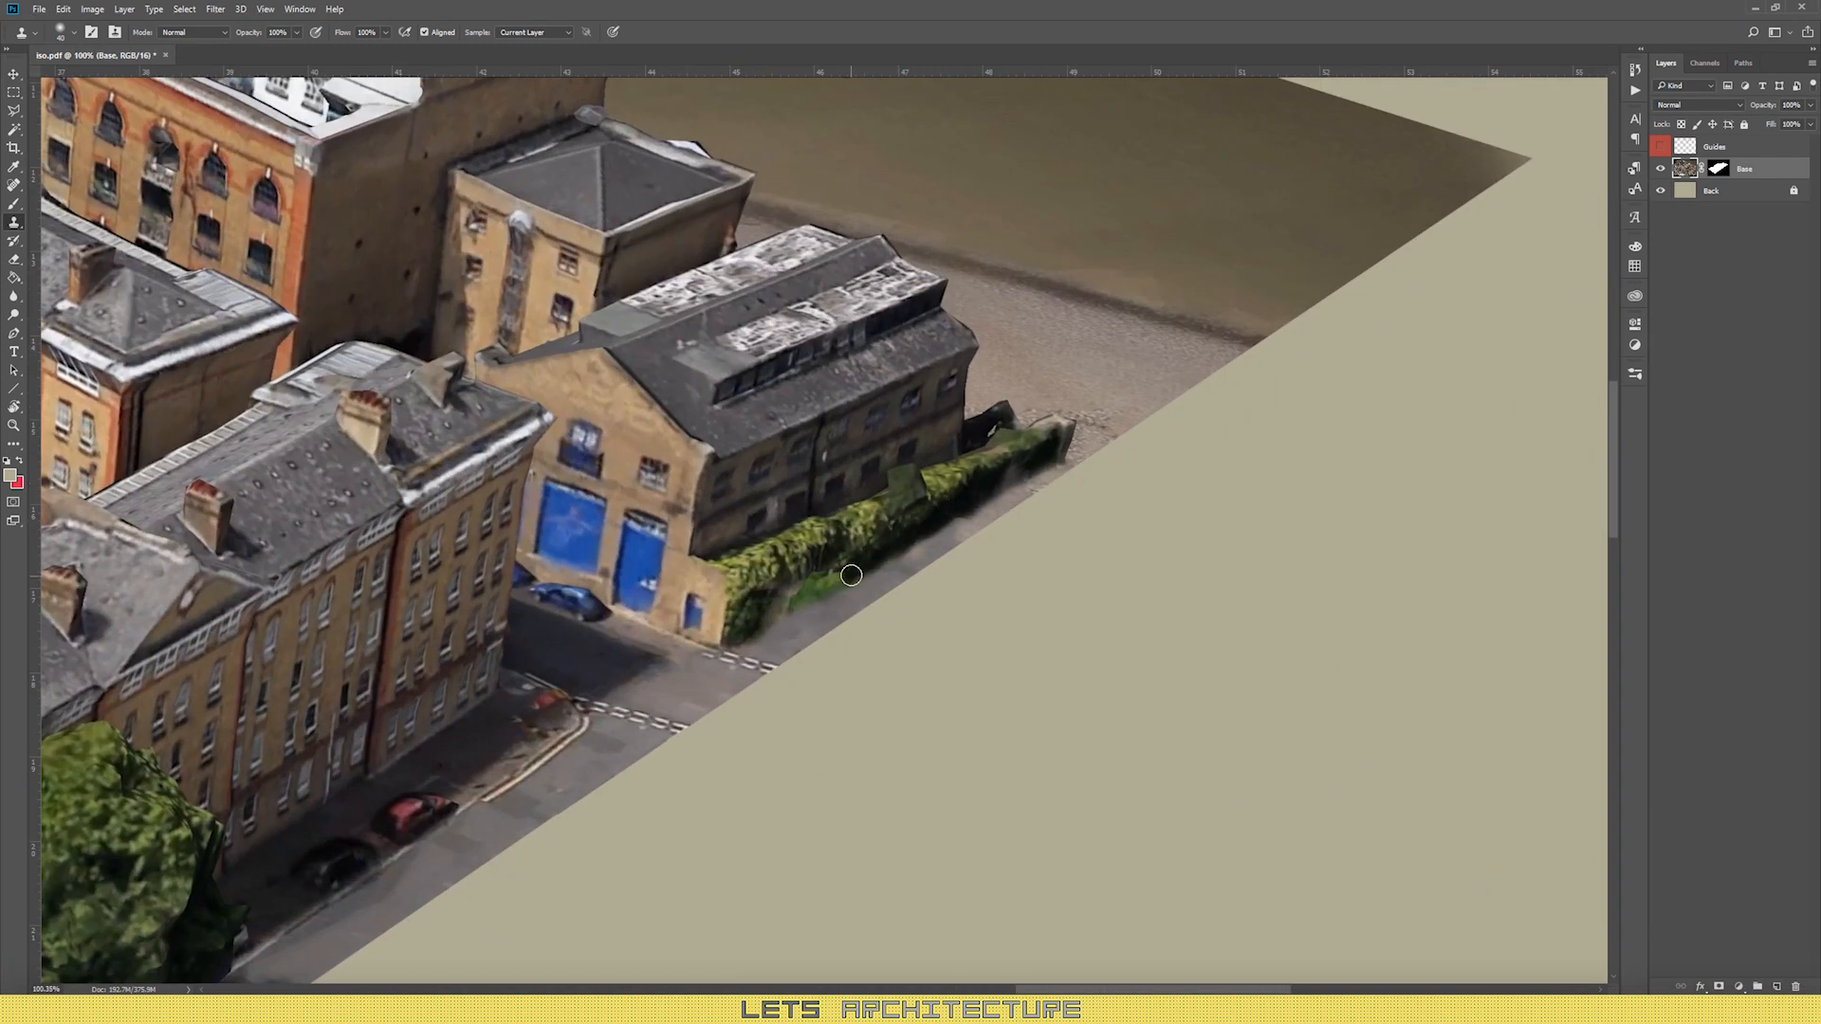
pyautogui.keyDown('alt'); pyautogui.click(1759, 180); pyautogui.keyUp('alt')
pyautogui.doubleClick(1760, 172)
pyautogui.press('Escape')
pyautogui.press('x')
pyautogui.click(10, 475)
pyautogui.click(1276, 538)
# Step: Brush a dark shadow over the strip of road beside the ivy hedge on the clipped layer
pyautogui.press('b')
pyautogui.rightClick(777, 630)
pyautogui.moveTo(797, 627); pyautogui.dragTo(1015, 500)
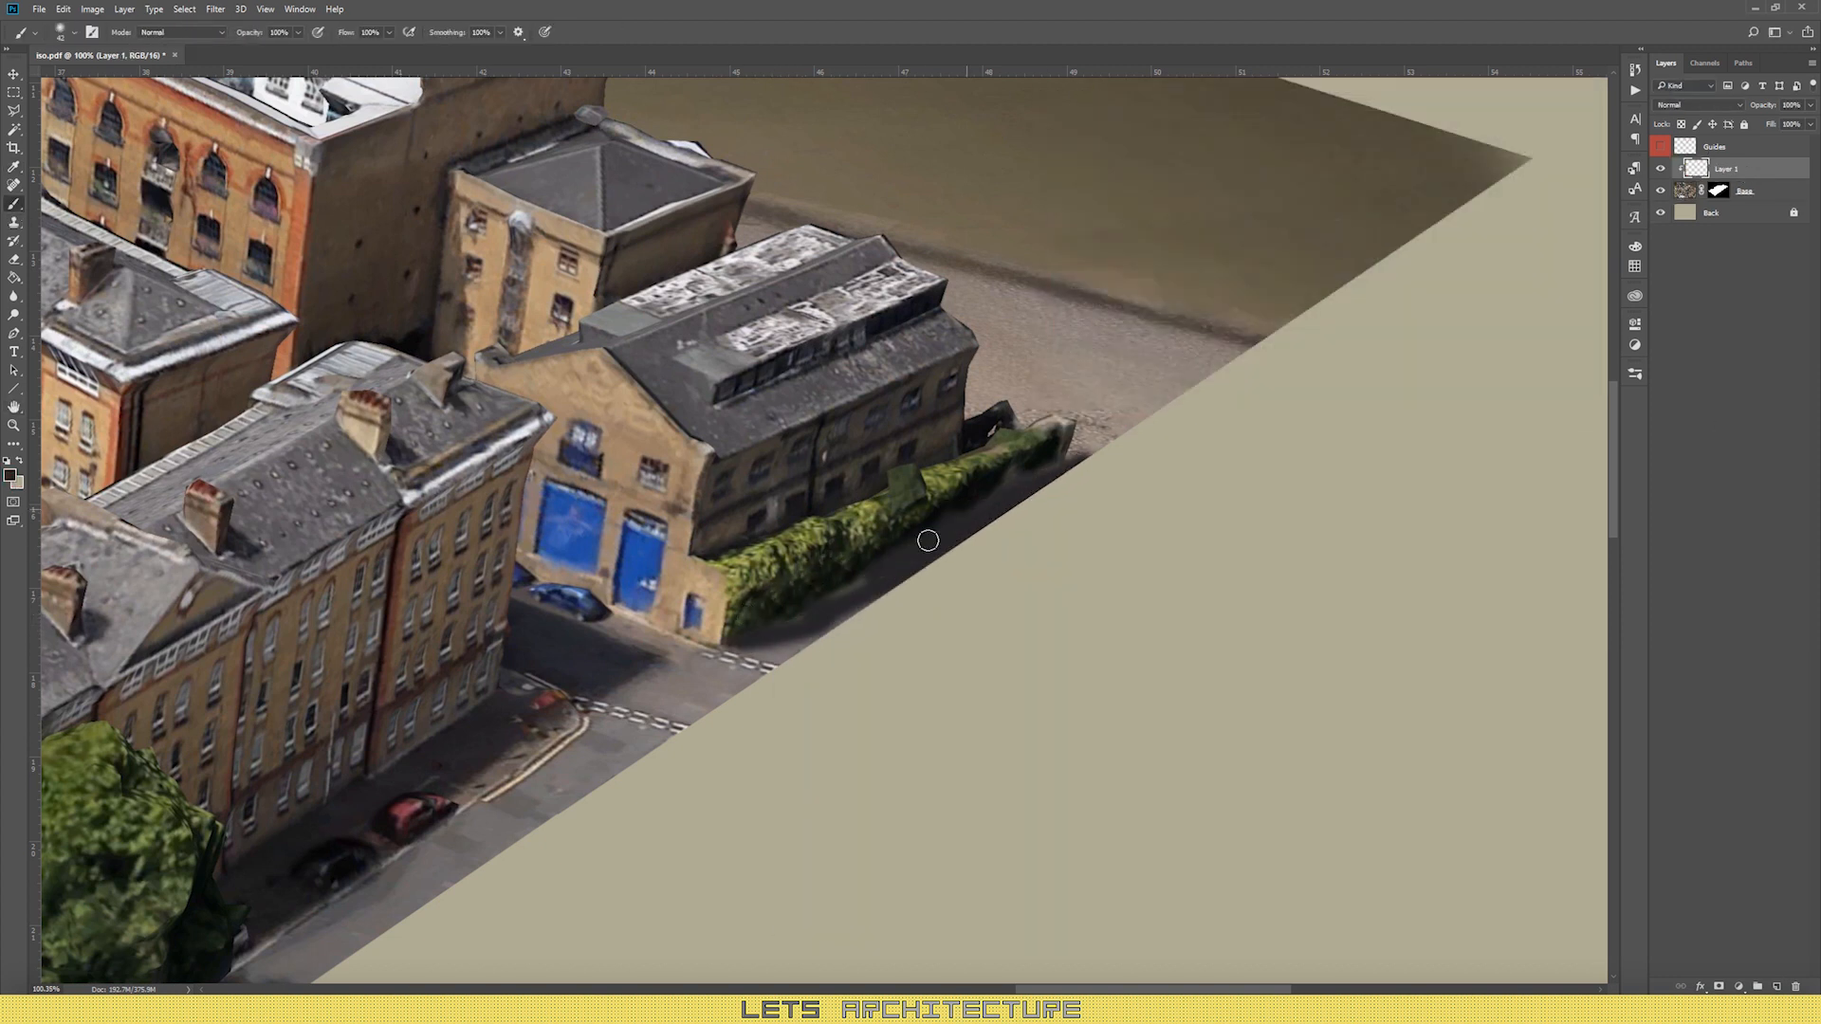
pyautogui.scroll(1, 1205, 412)
pyautogui.hotkey('ctrl', '0')
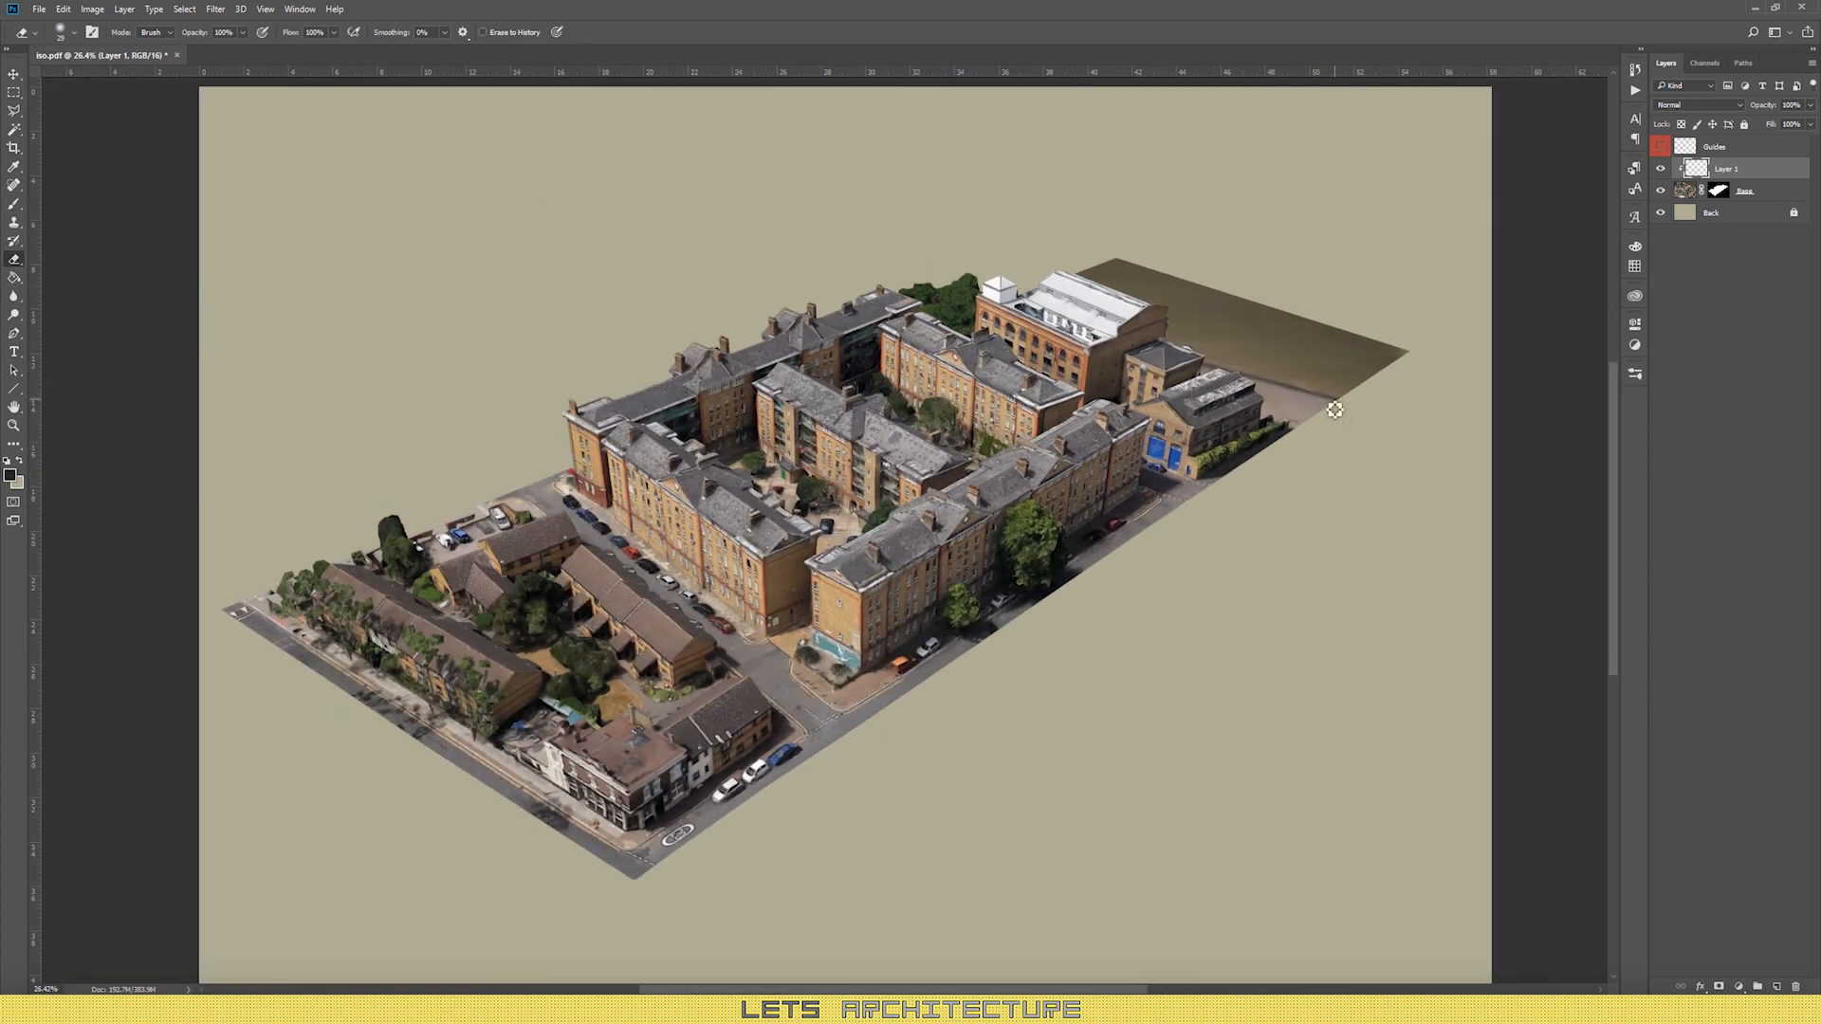
# Step: Draw 10 px black guide lines on a new layer, extending the building verticals down below the street edges
pyautogui.scroll(-2, 597, 489)
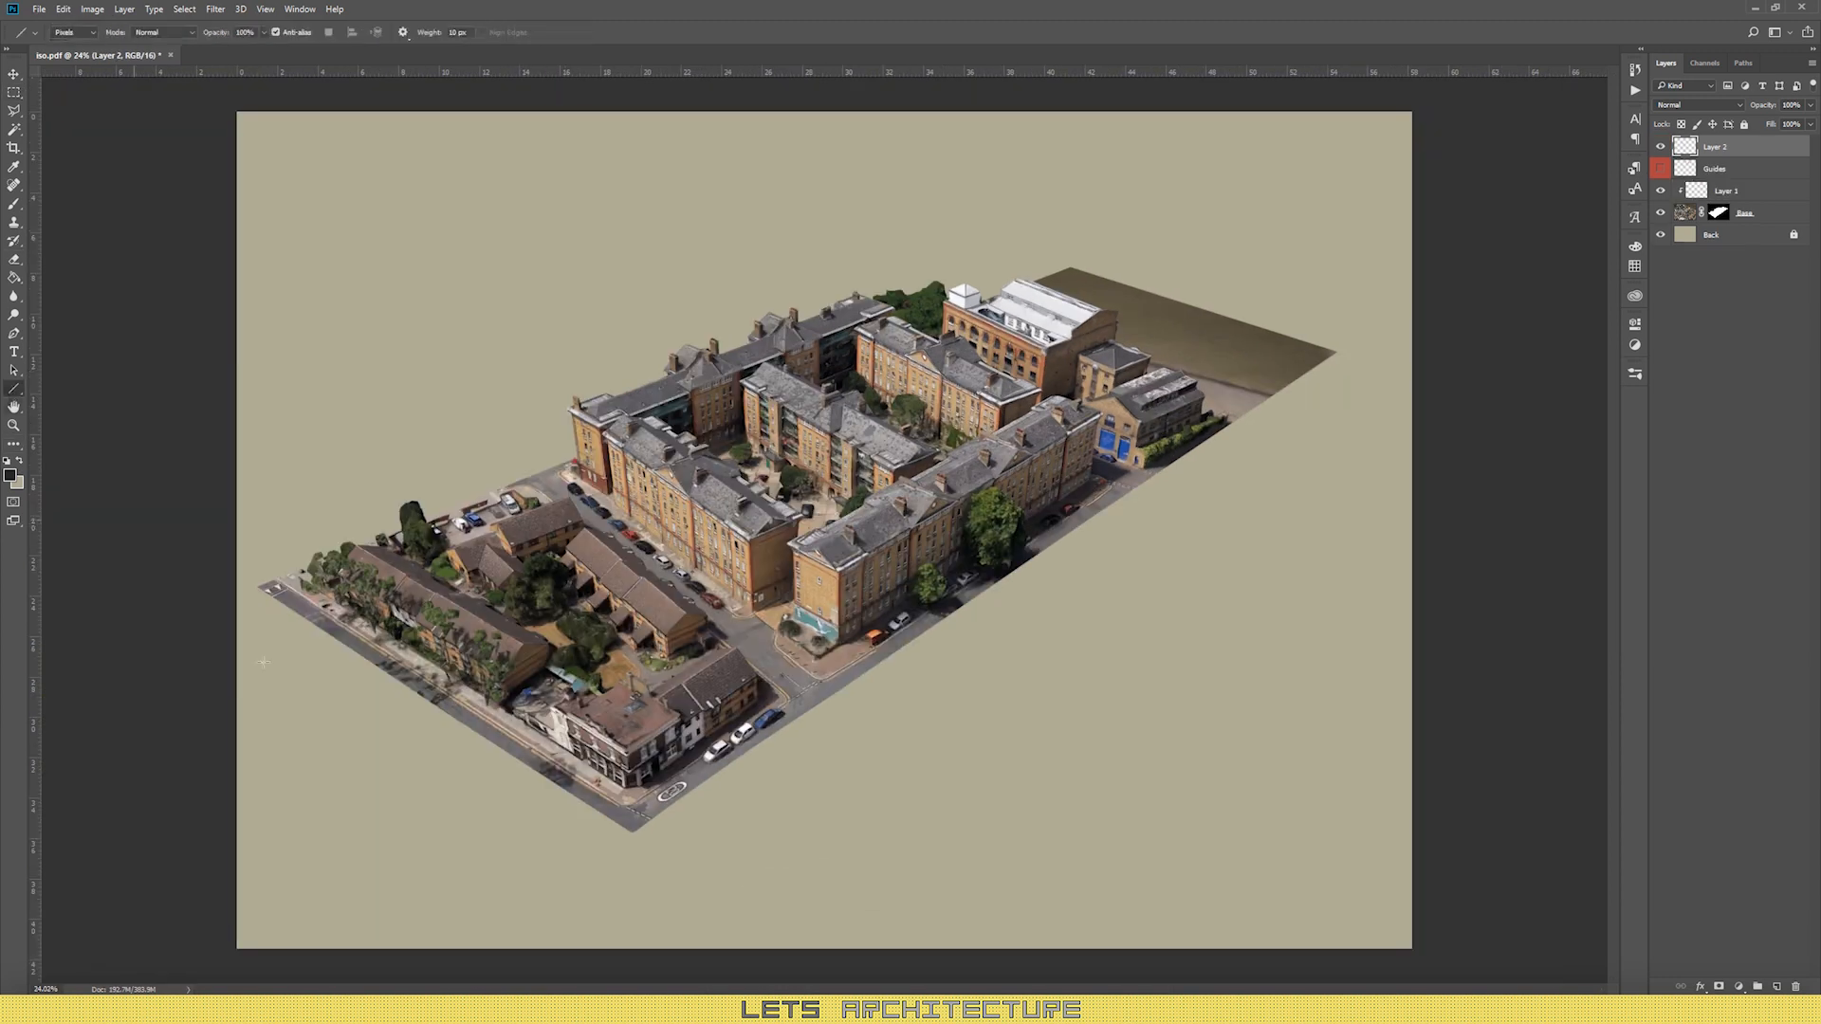
pyautogui.scroll(5, 459, 779)
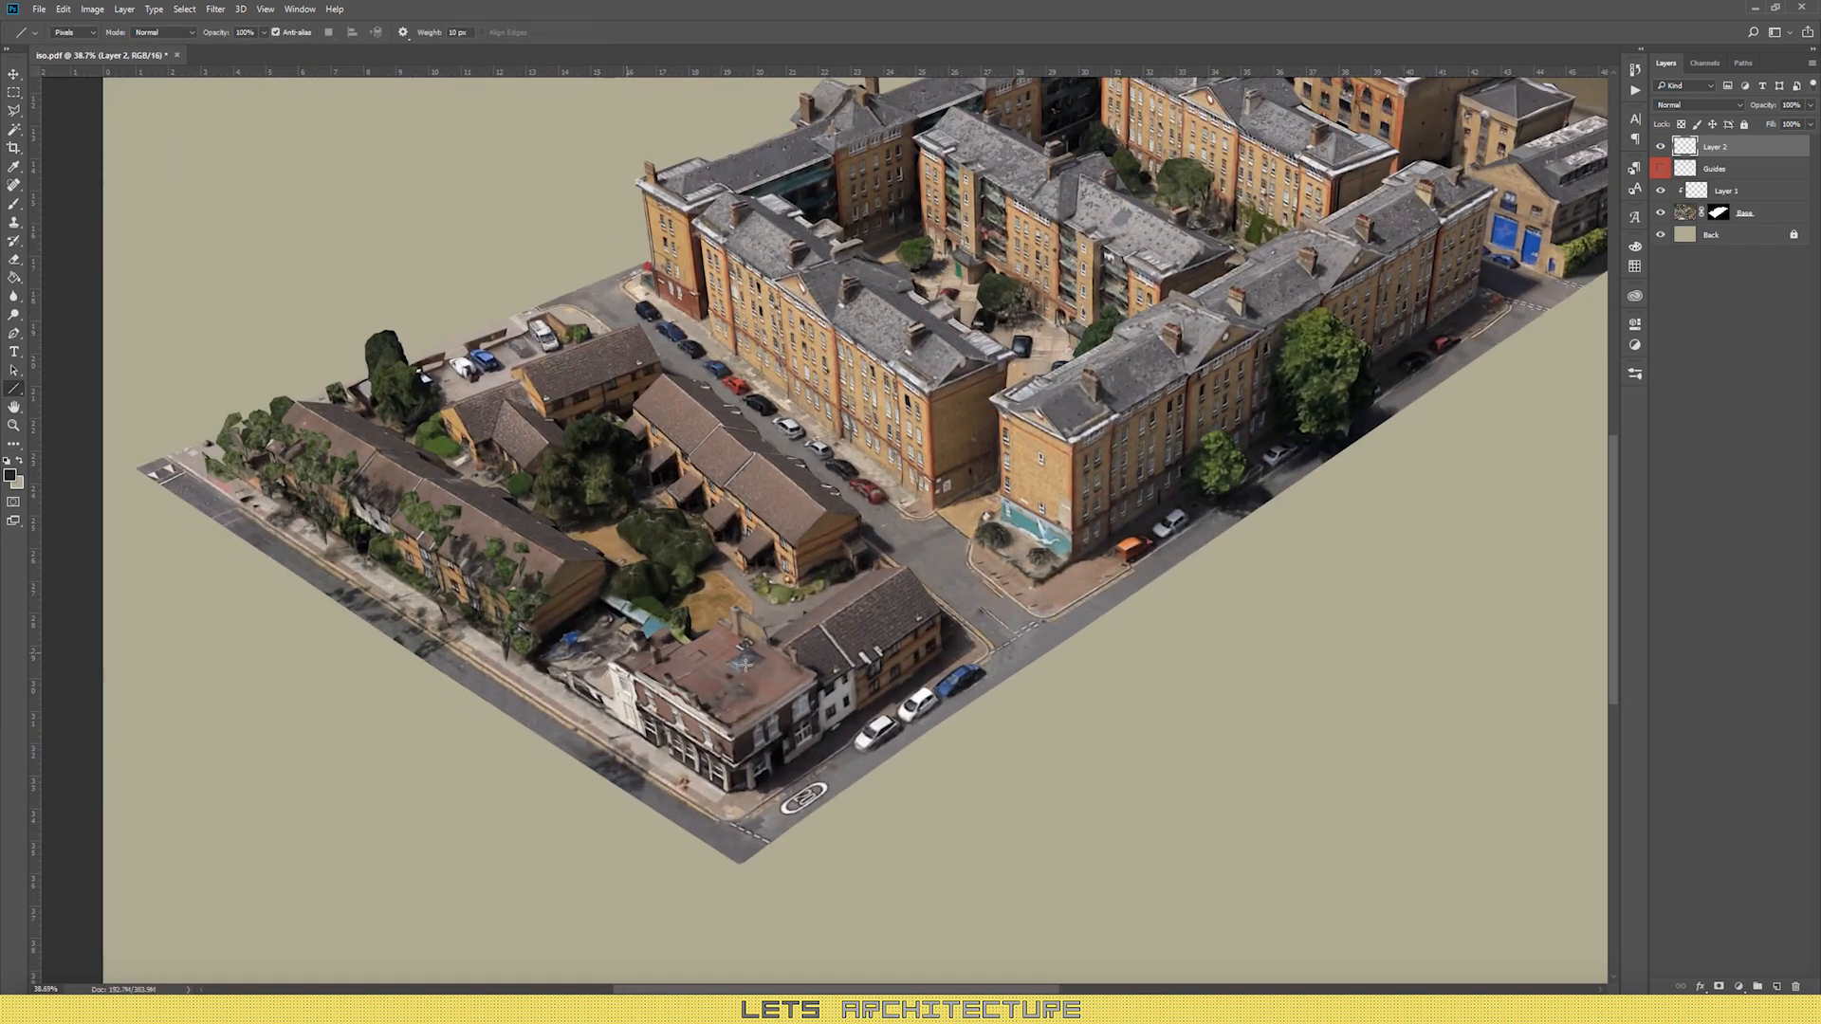
pyautogui.moveTo(932, 846); pyautogui.dragTo(949, 946)
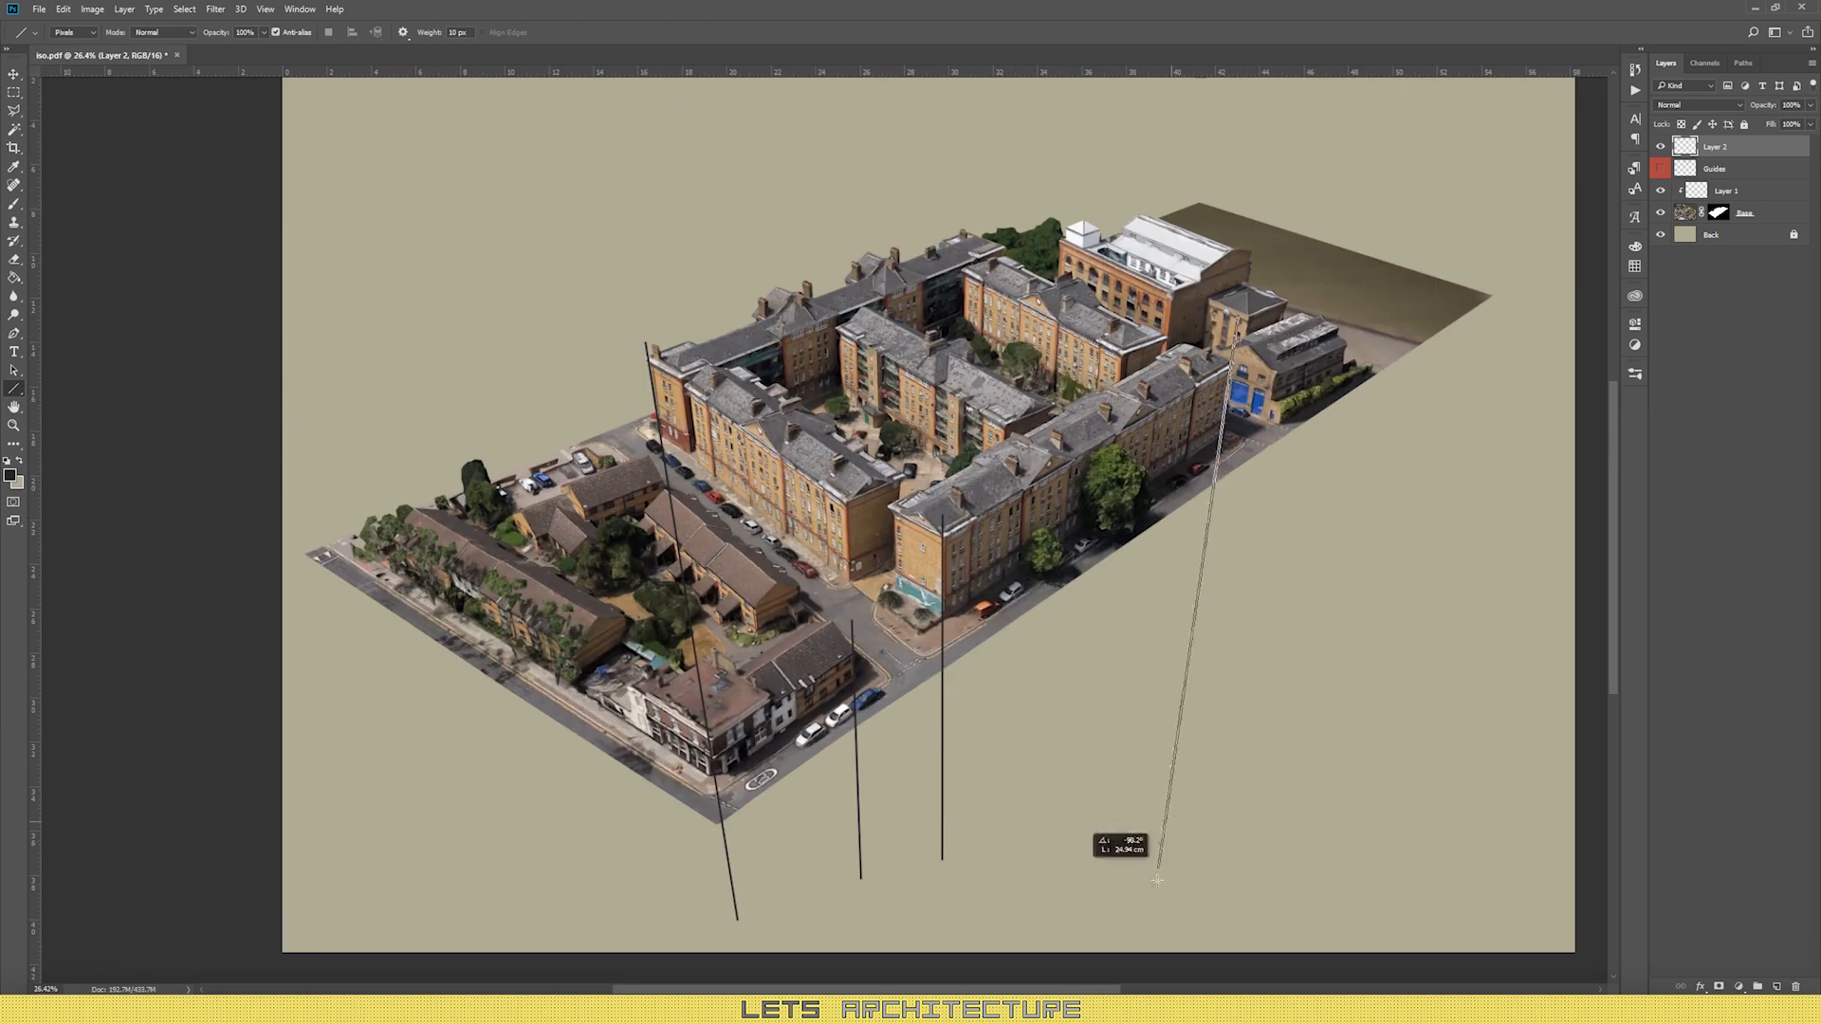
pyautogui.moveTo(1153, 868); pyautogui.dragTo(1152, 870)
pyautogui.moveTo(1176, 237); pyautogui.dragTo(1088, 906)
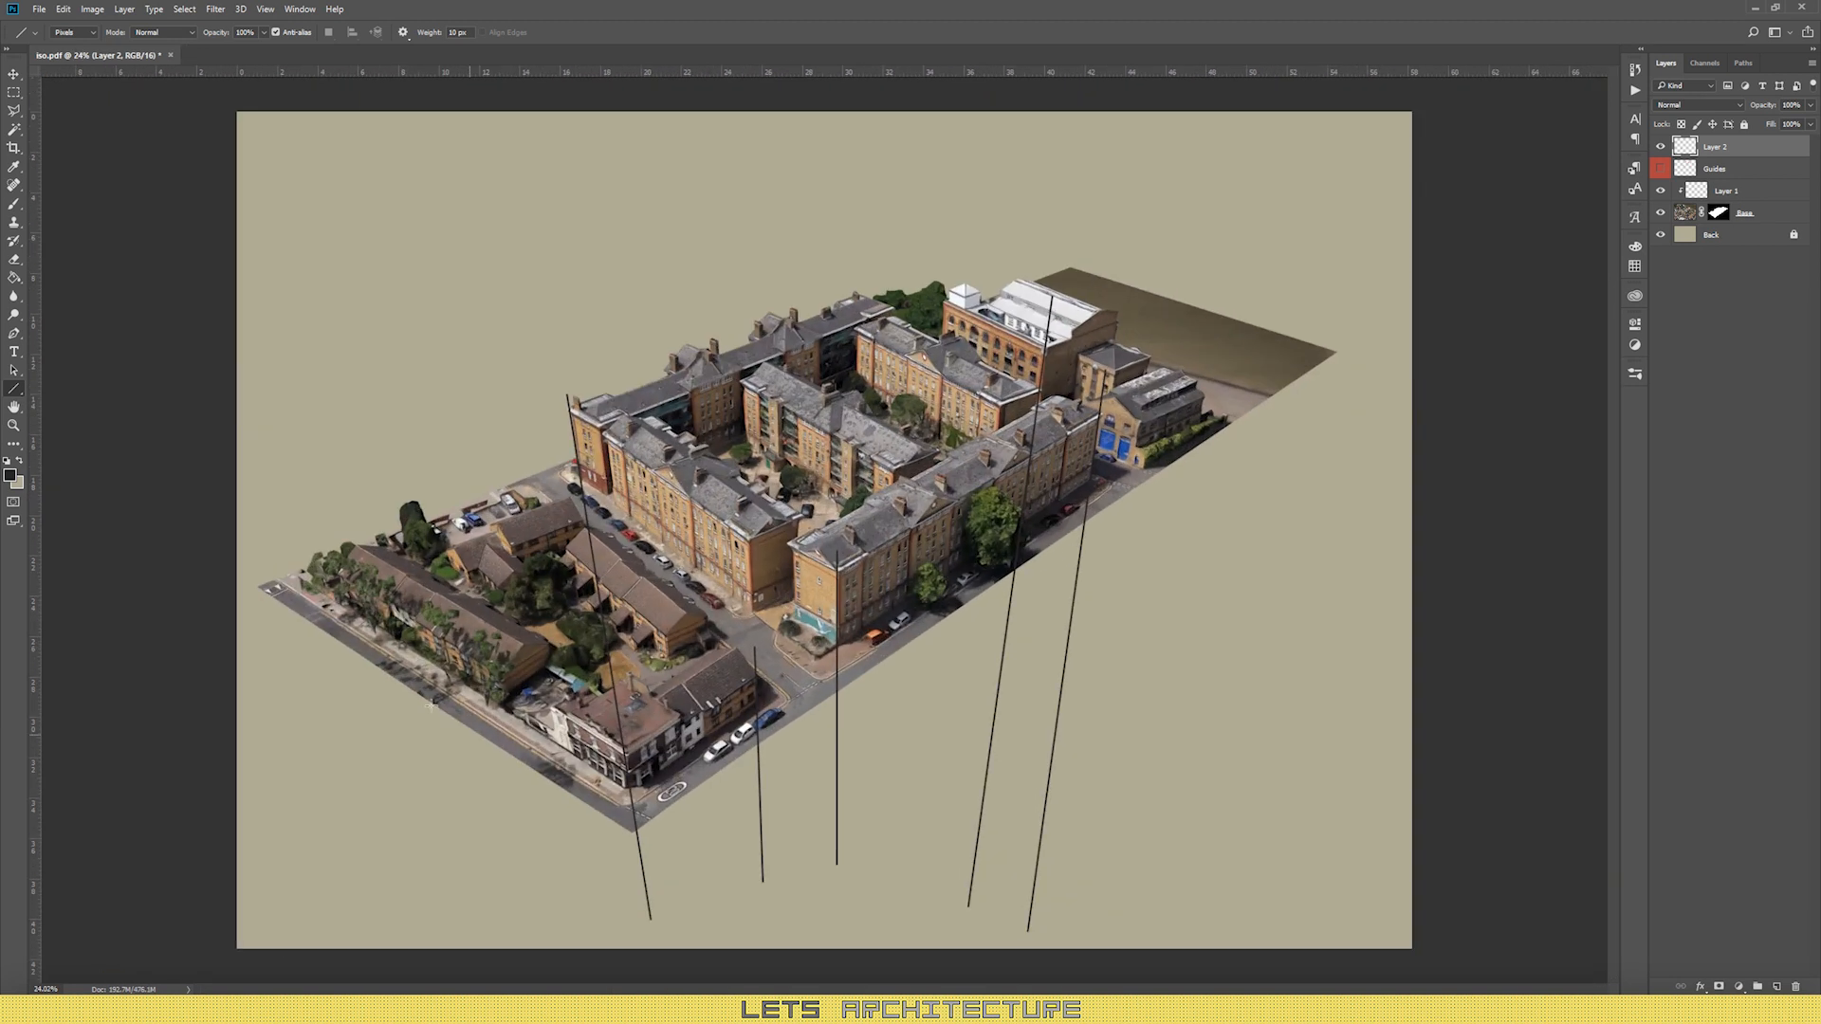
pyautogui.moveTo(955, 488); pyautogui.dragTo(909, 921)
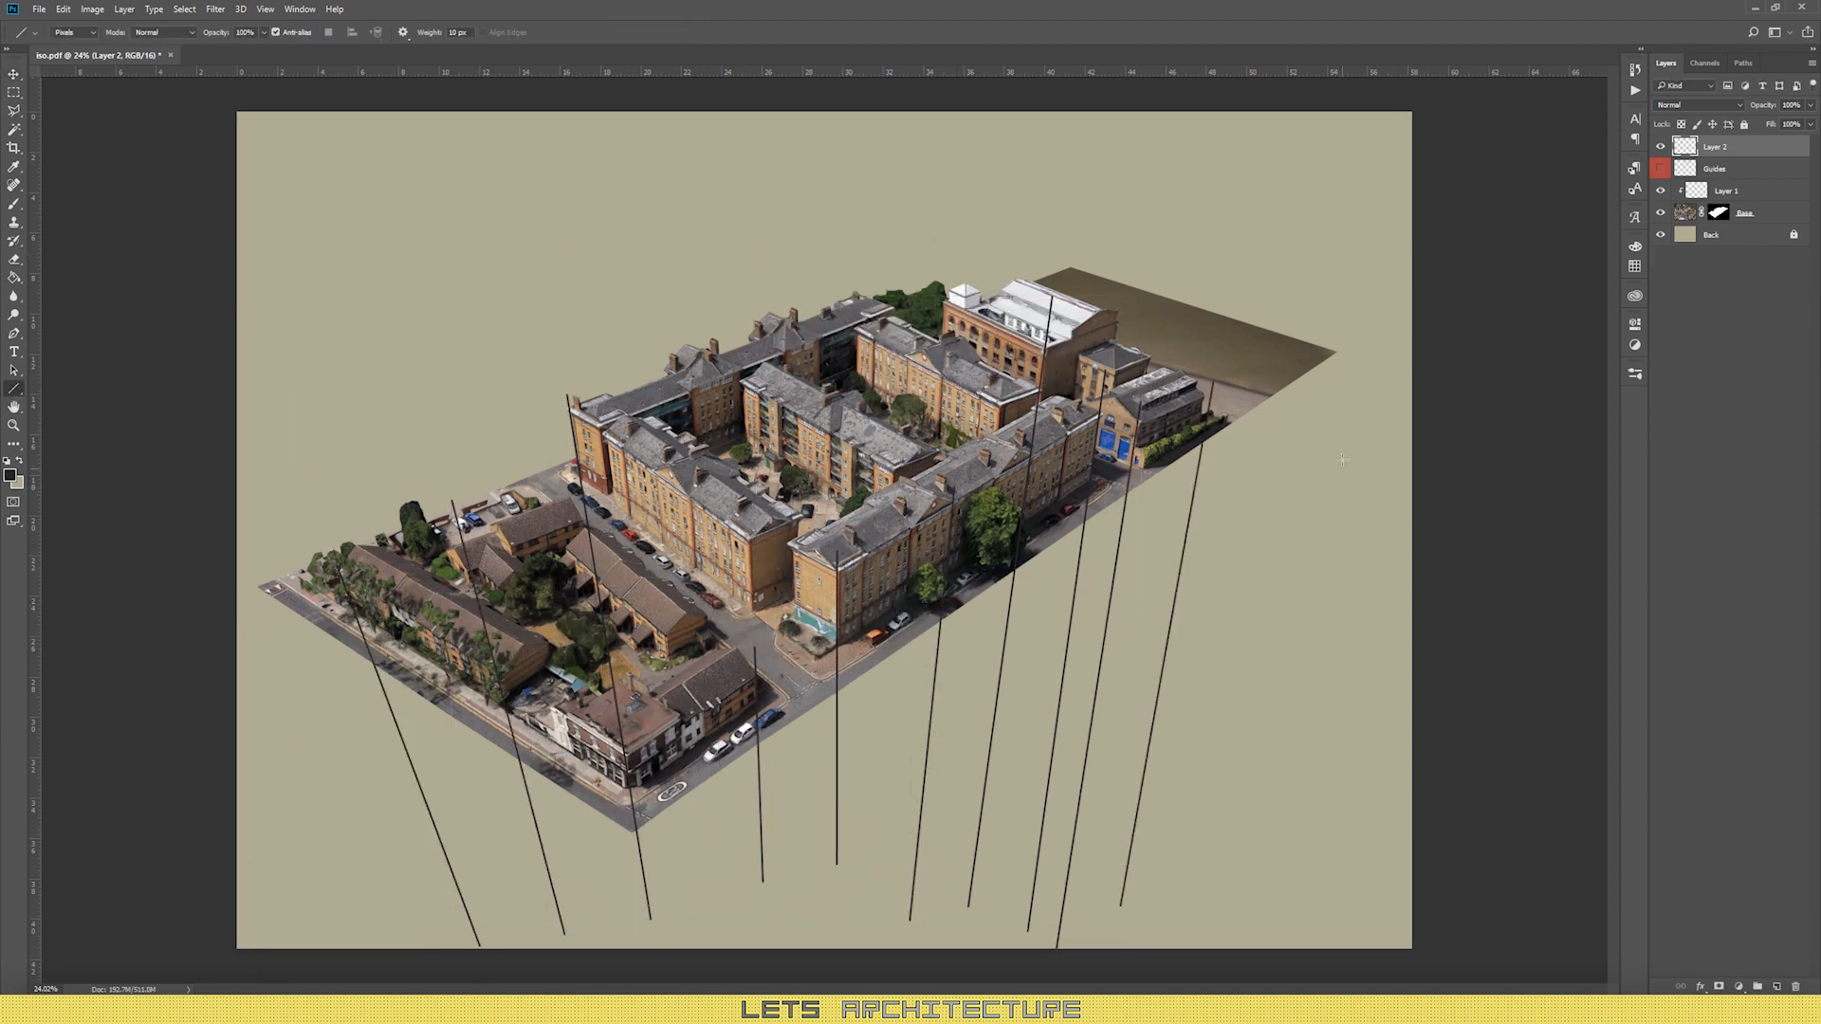
# Step: Draw matching black guide lines down from the river-side, far street-side and front corners of the site
pyautogui.moveTo(1338, 351); pyautogui.dragTo(1198, 927)
pyautogui.moveTo(260, 587); pyautogui.dragTo(417, 930)
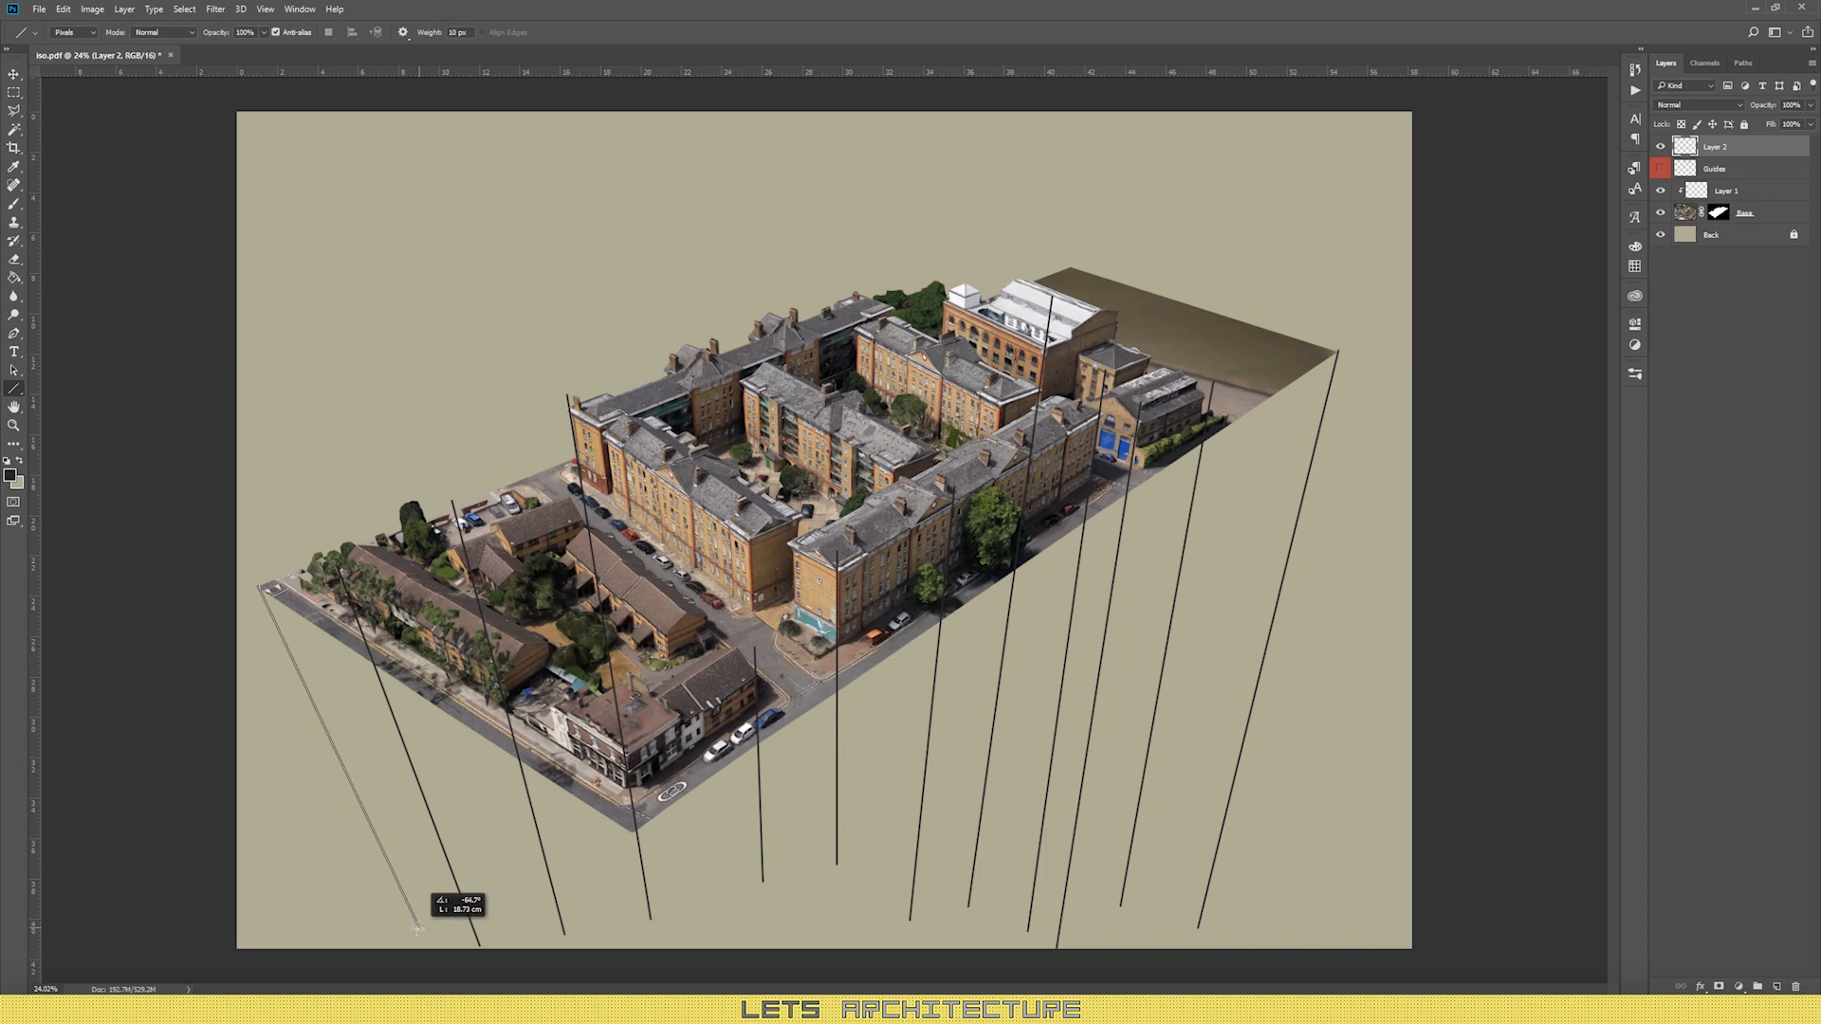
pyautogui.moveTo(650, 948); pyautogui.dragTo(650, 946)
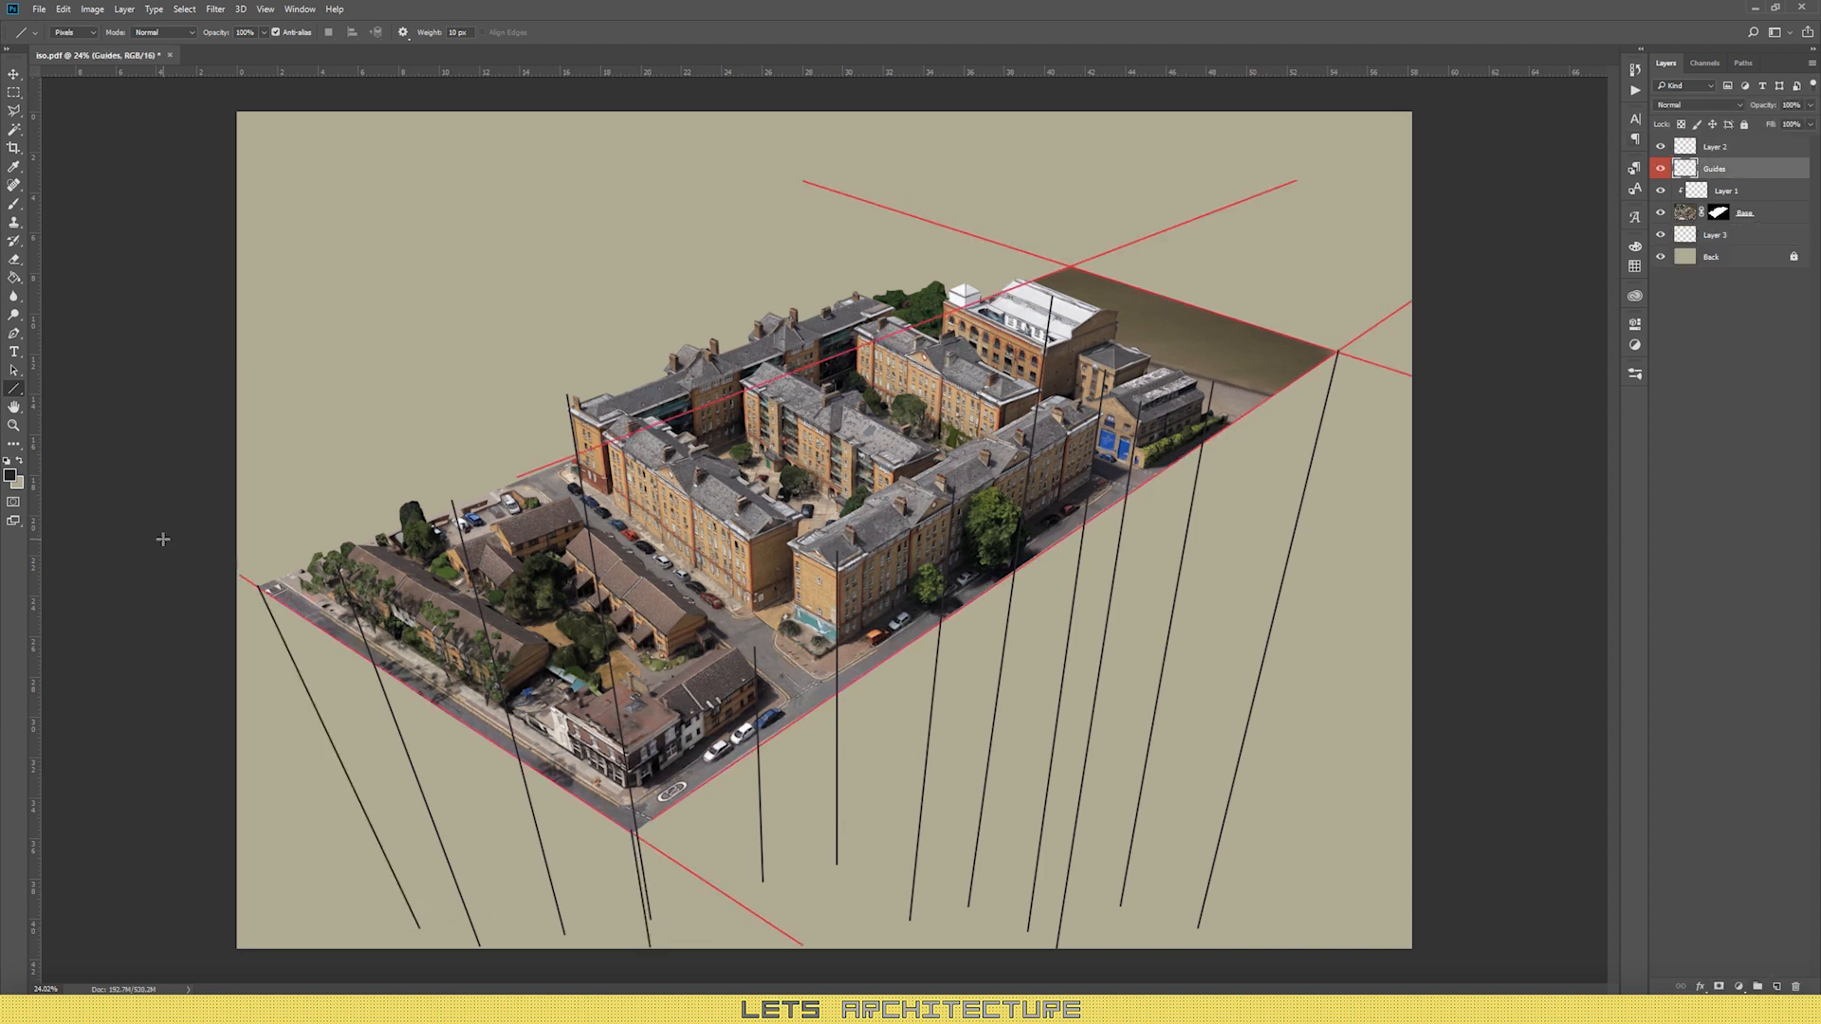
# Step: Draw purple lines on the Guides layer for the lower edges of both section faces and along the riverside street edge
pyautogui.moveTo(650, 896); pyautogui.dragTo(205, 585)
pyautogui.moveTo(645, 893); pyautogui.dragTo(1434, 313)
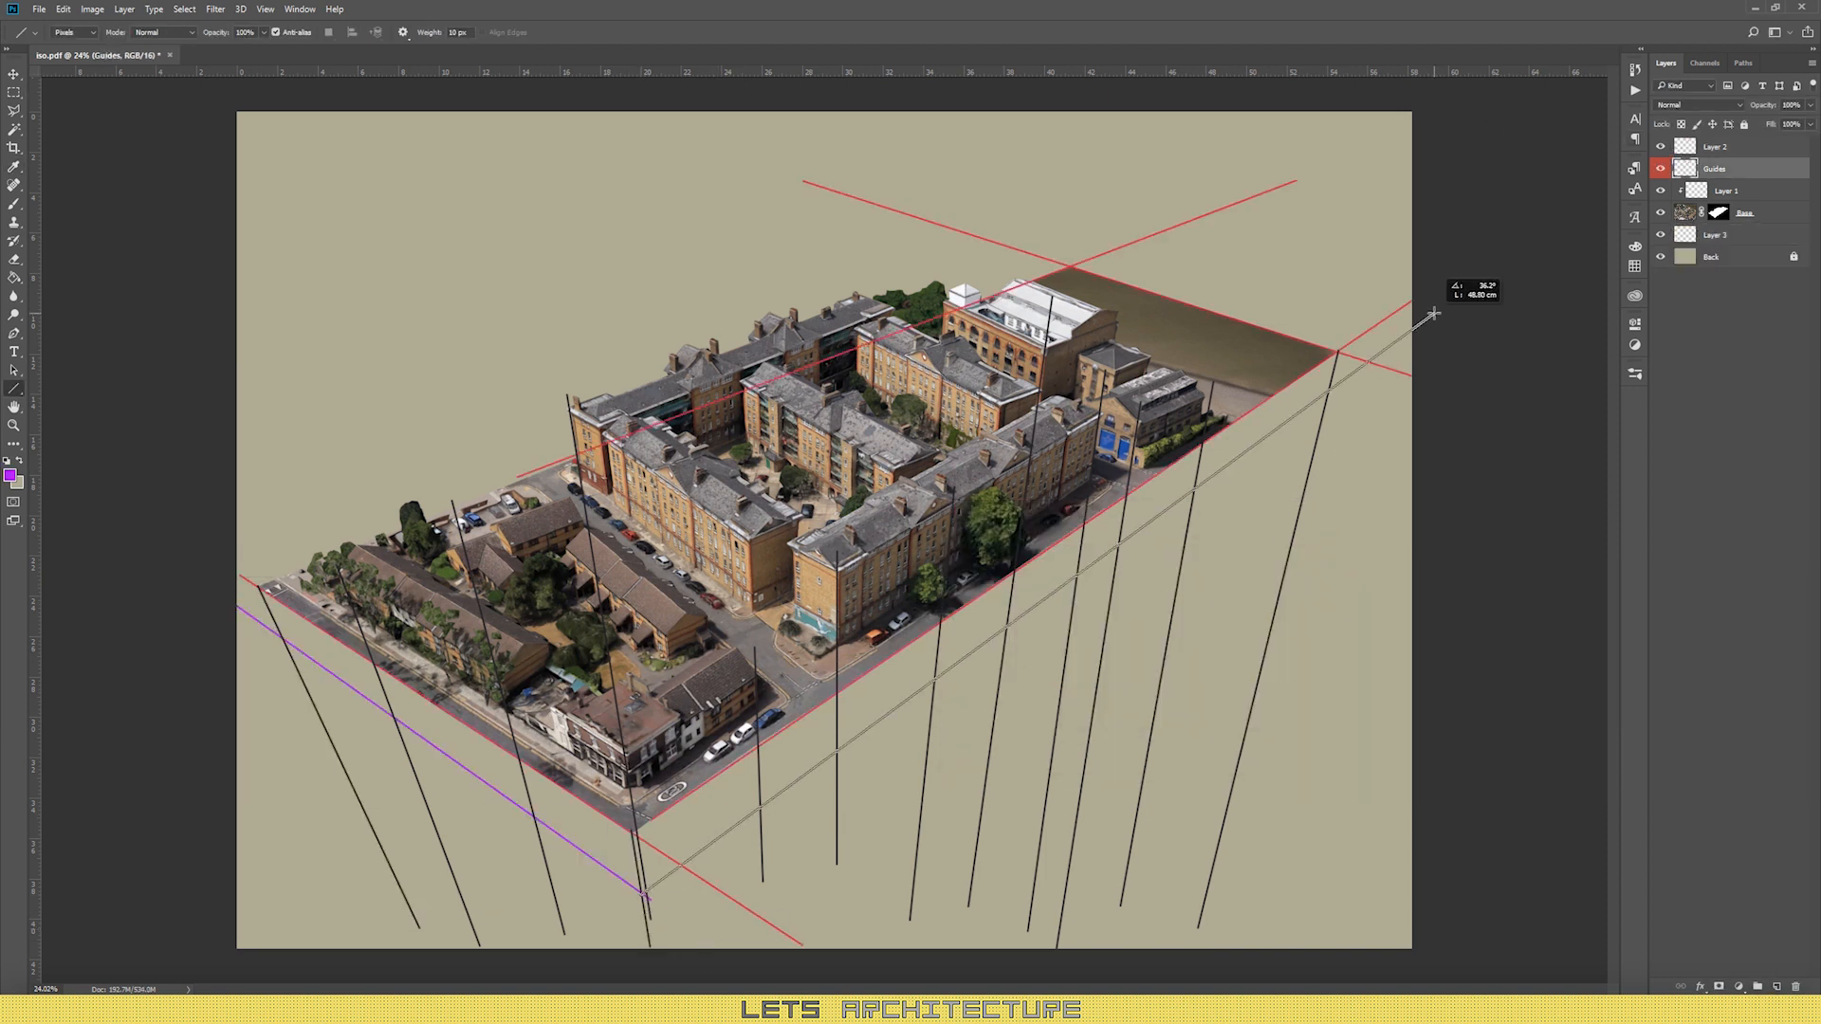
pyautogui.scroll(6, 1360, 387)
pyautogui.moveTo(1045, 538); pyautogui.dragTo(1314, 336)
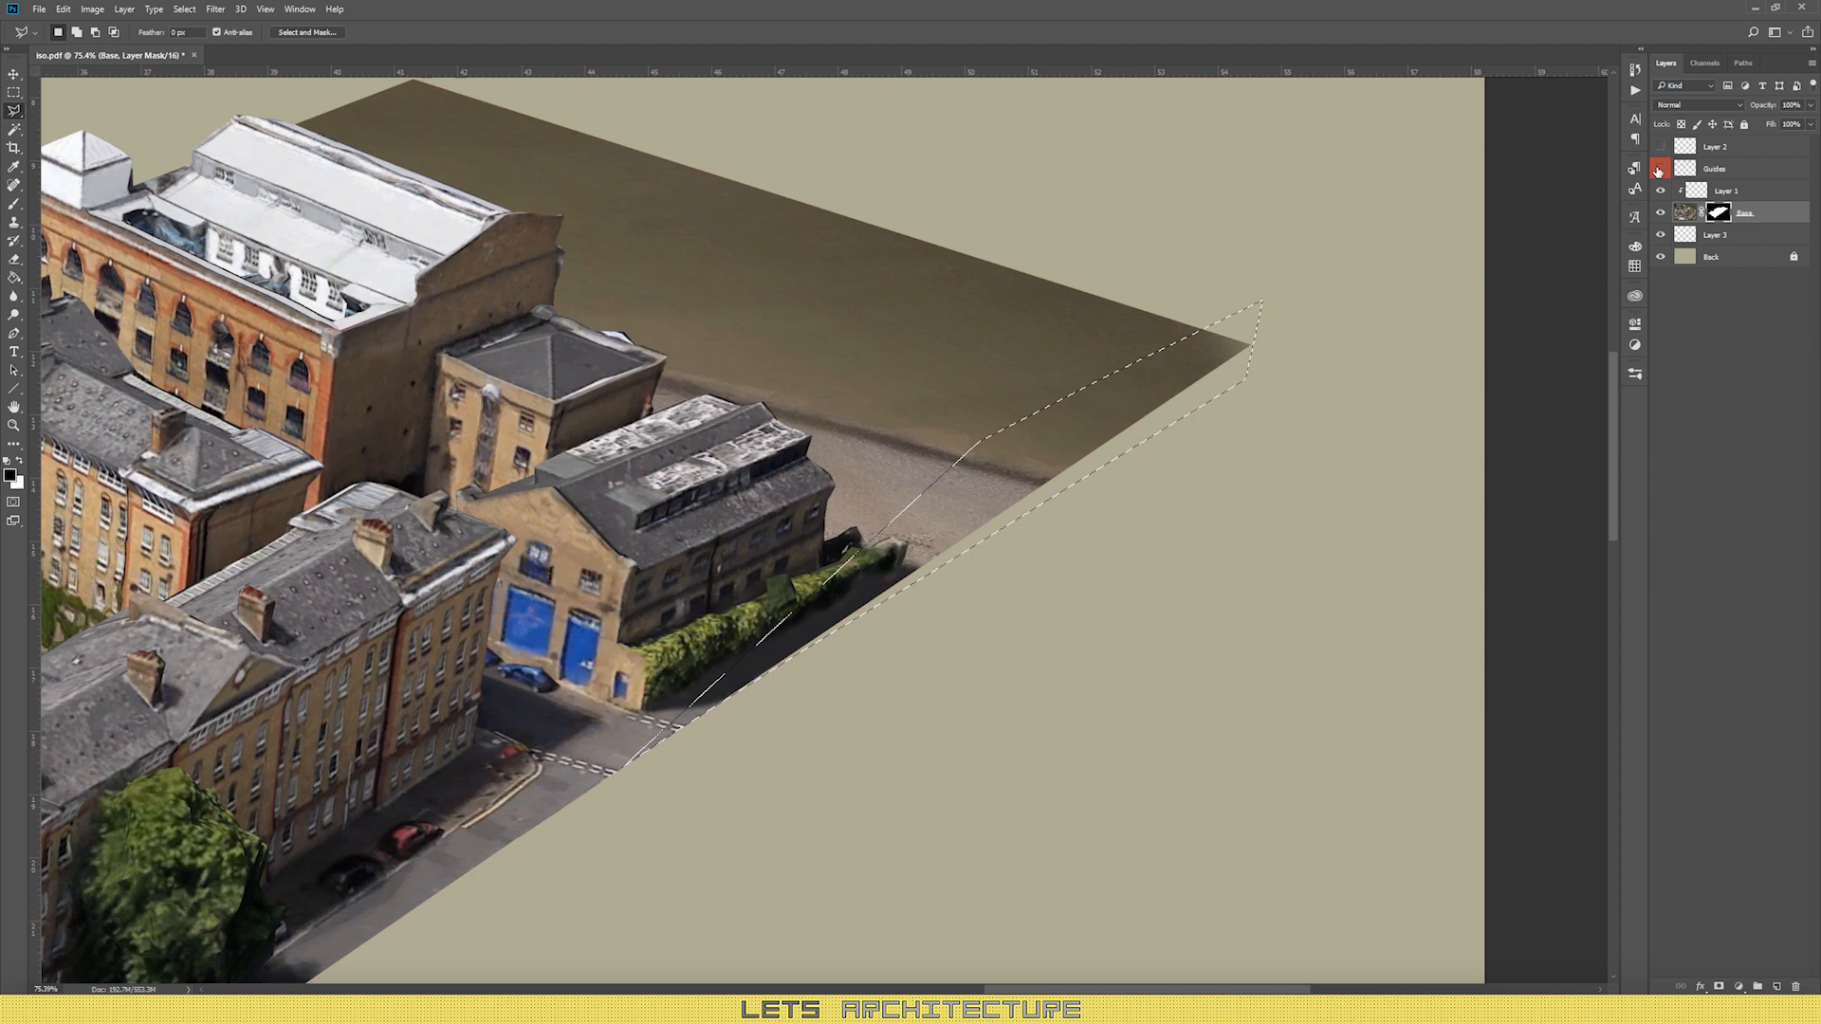
# Step: Extend the Base layer and its mask with a lassoed strip along the street edge up to the river corner
pyautogui.scroll(4, 1186, 541)
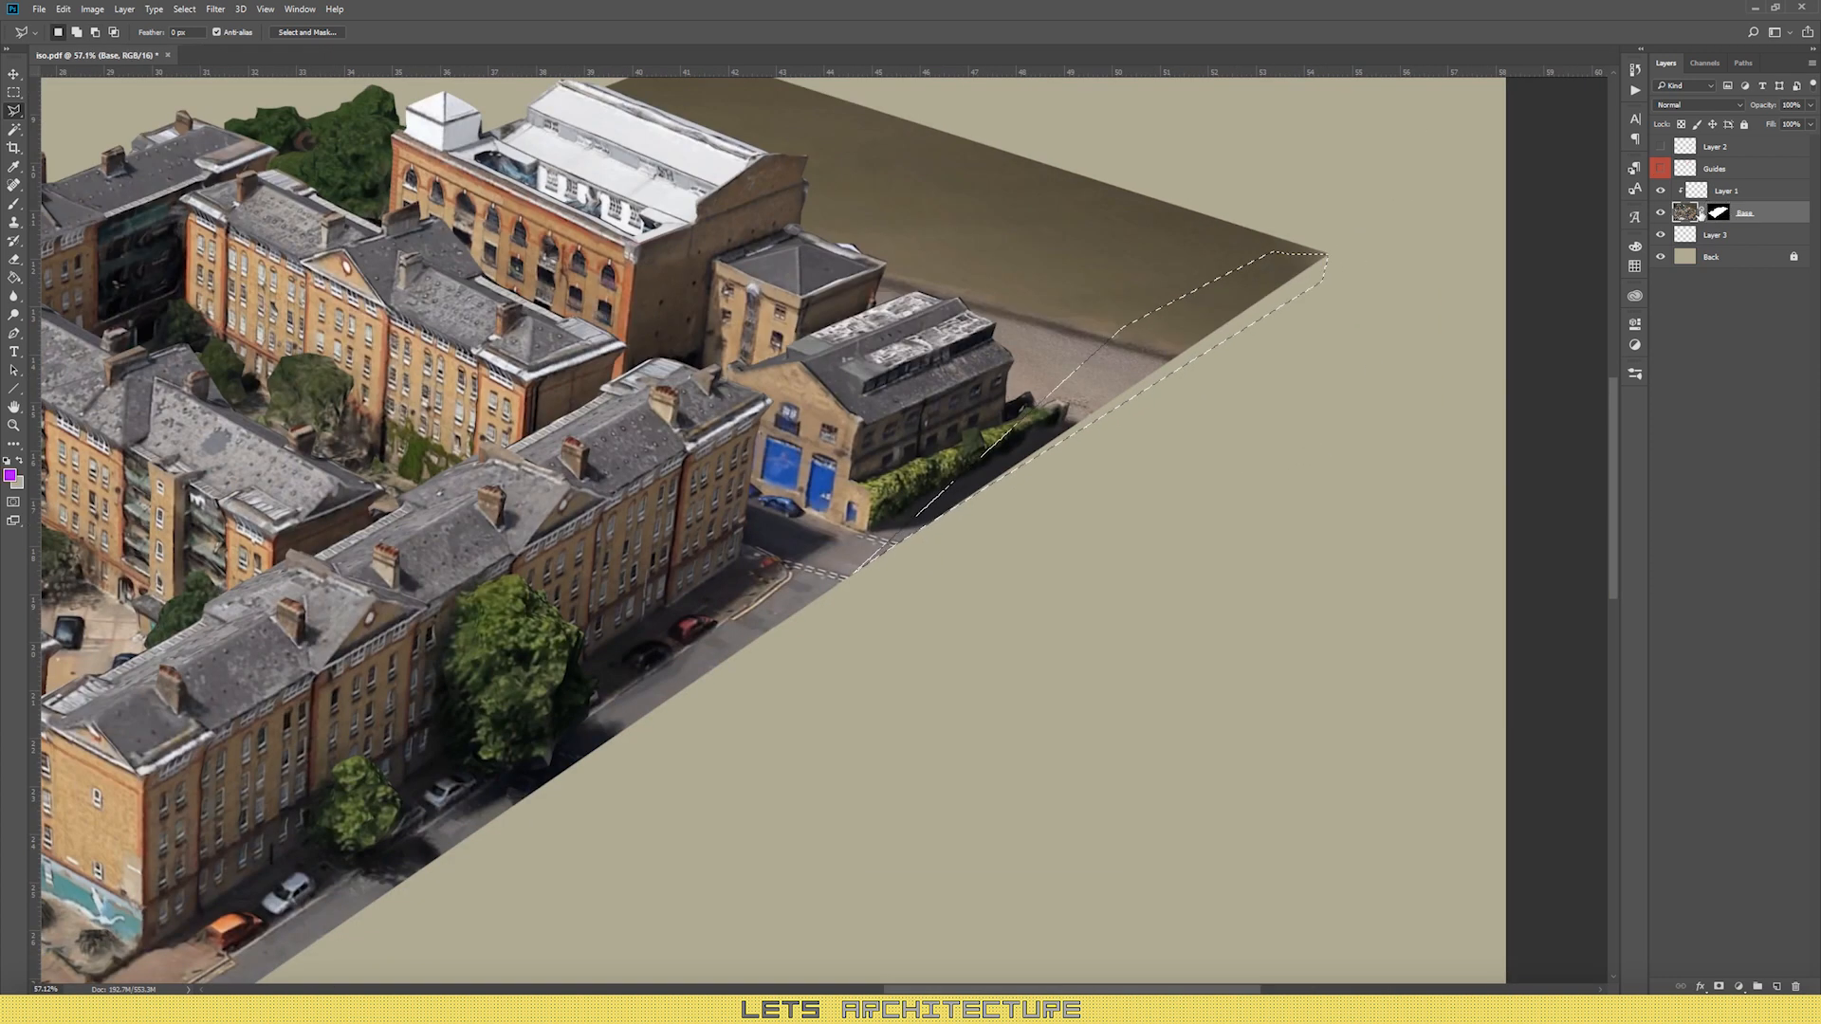
pyautogui.rightClick(1312, 299)
pyautogui.moveTo(1318, 258)
pyautogui.mouseDown()
pyautogui.moveTo(1091, 361)
pyautogui.moveTo(901, 521)
pyautogui.mouseUp()
pyautogui.click(13, 92)
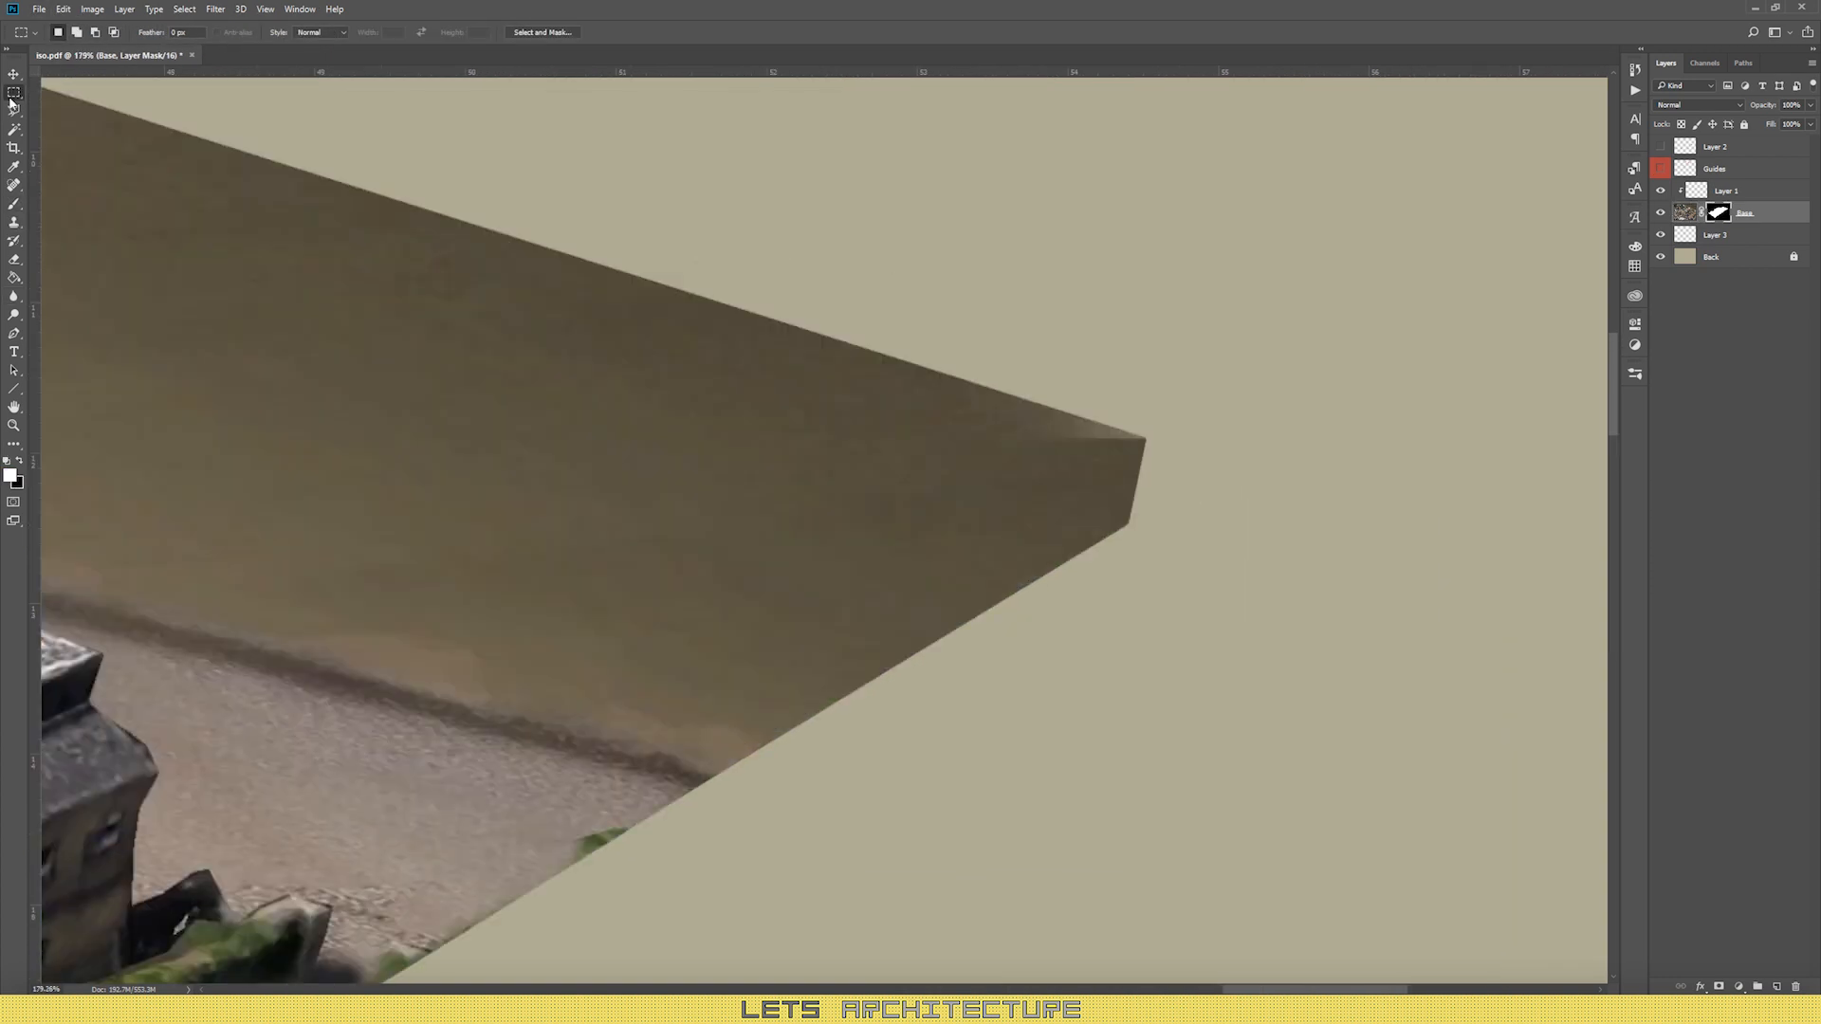
pyautogui.press('m')
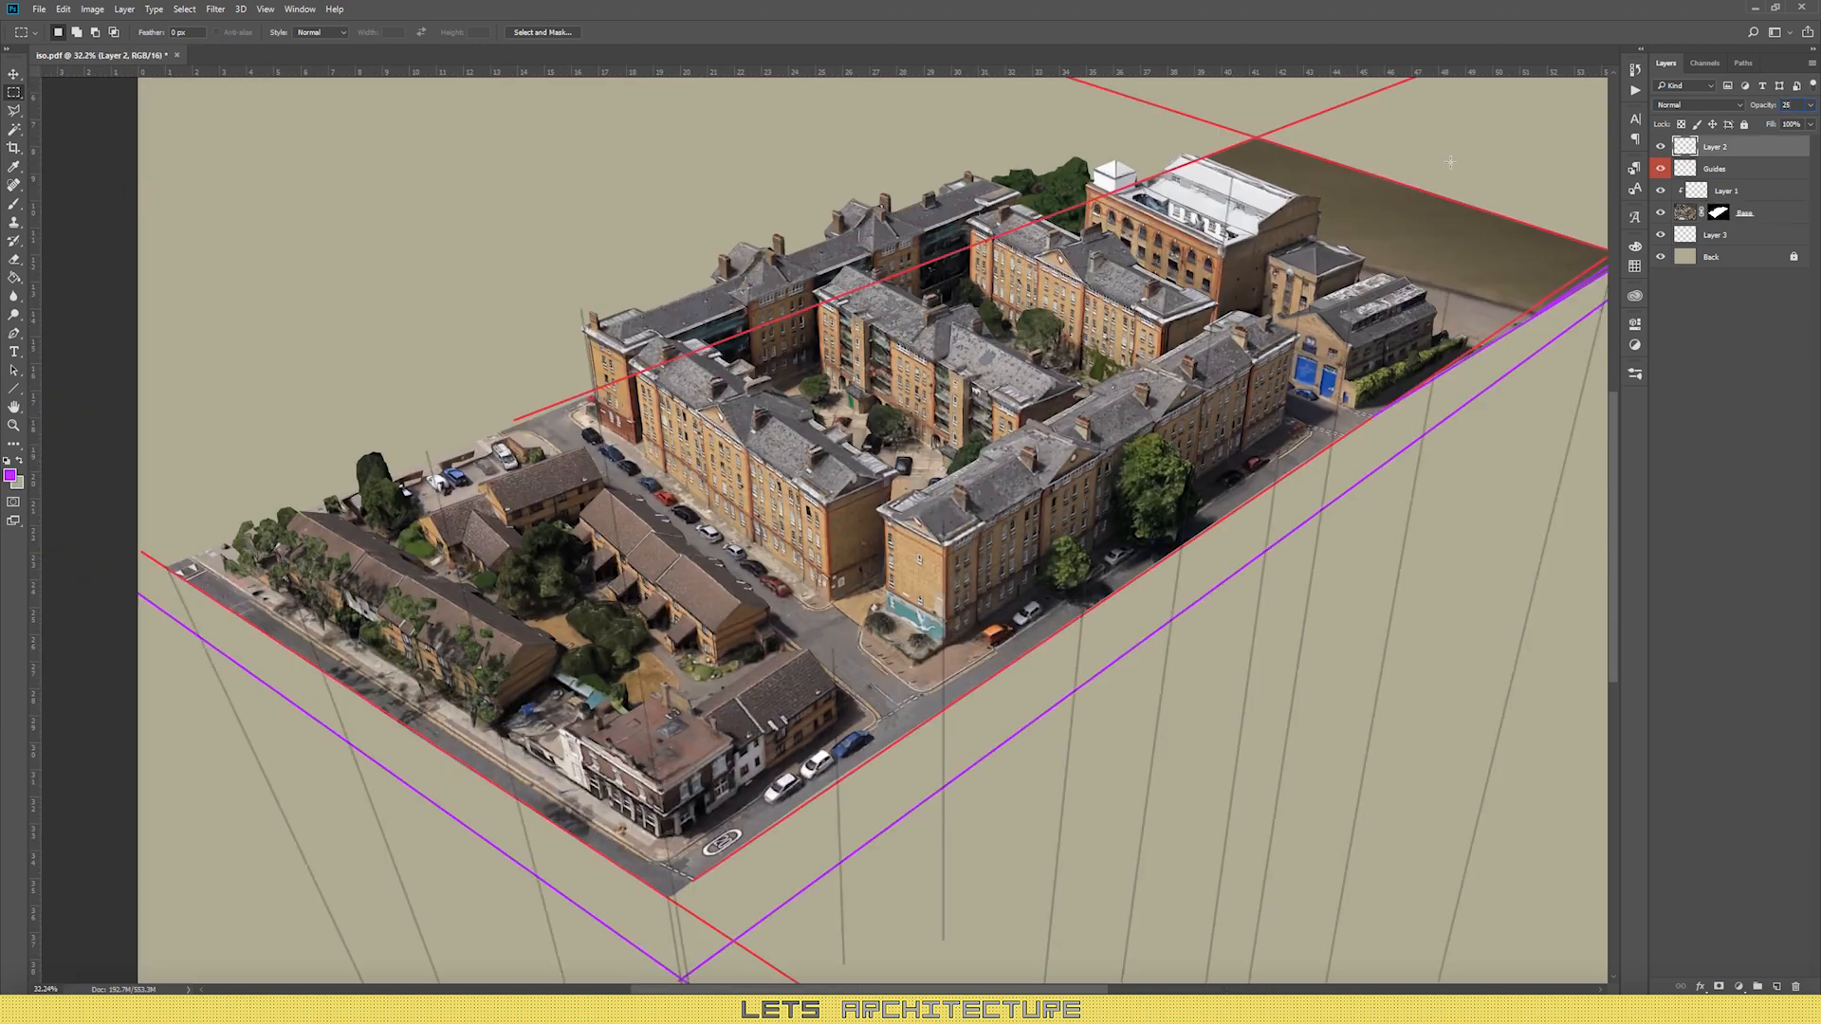
# Step: On the Section layer, lasso the face below the terraced-house street down to the purple guide and fill it with yellow
pyautogui.press('Delete')
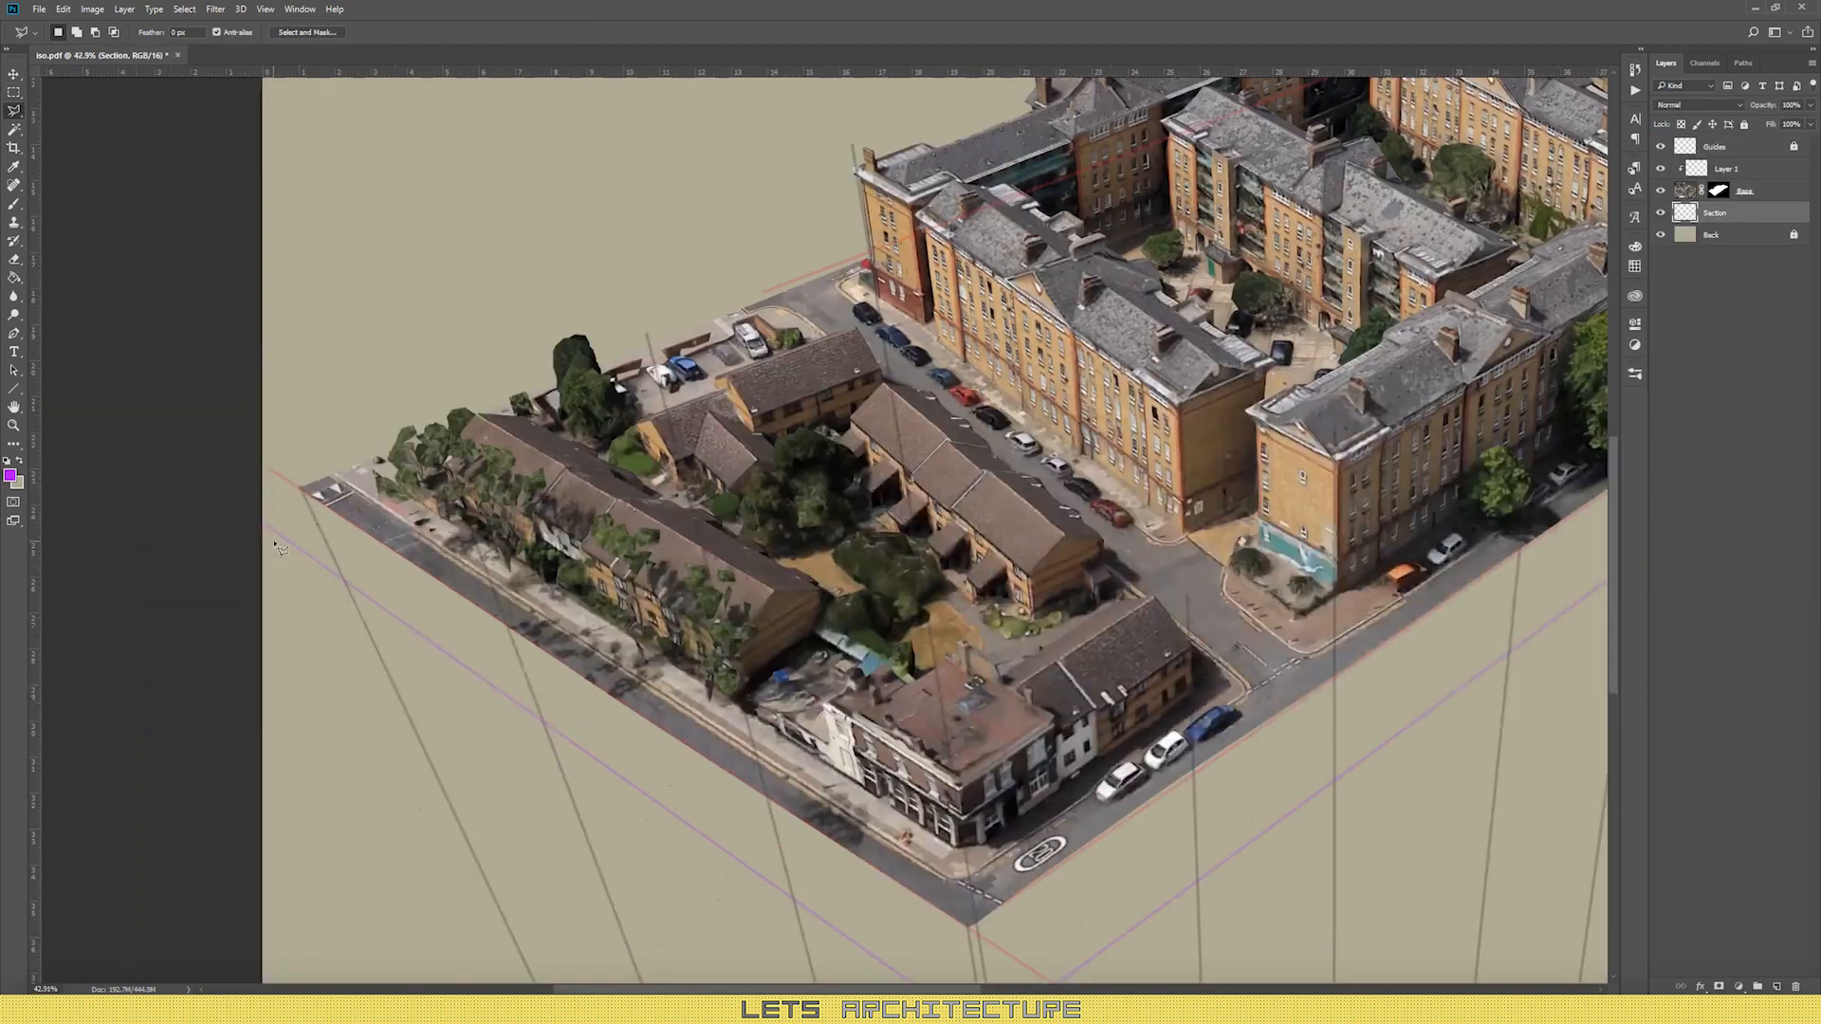
pyautogui.click(651, 779)
pyautogui.click(1353, 760)
pyautogui.click(1249, 358)
pyautogui.click(1045, 150)
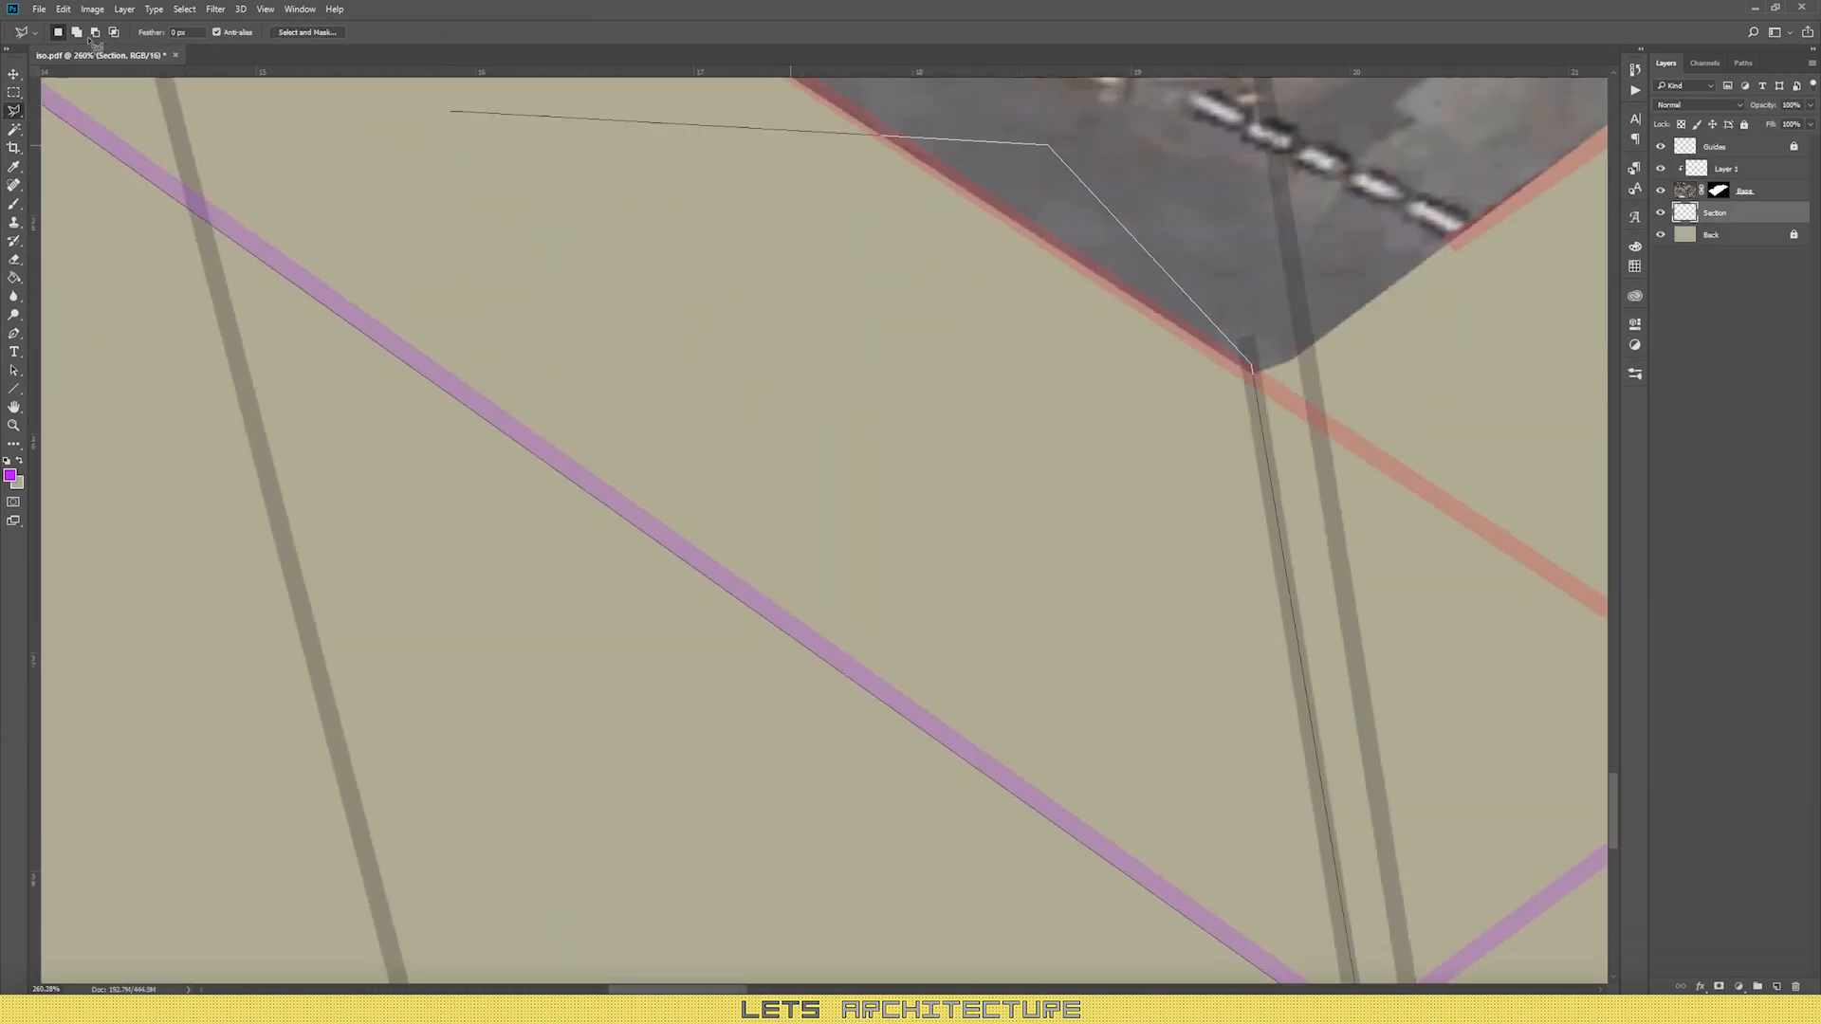
pyautogui.doubleClick(384, 320)
pyautogui.scroll(-5, 302, 304)
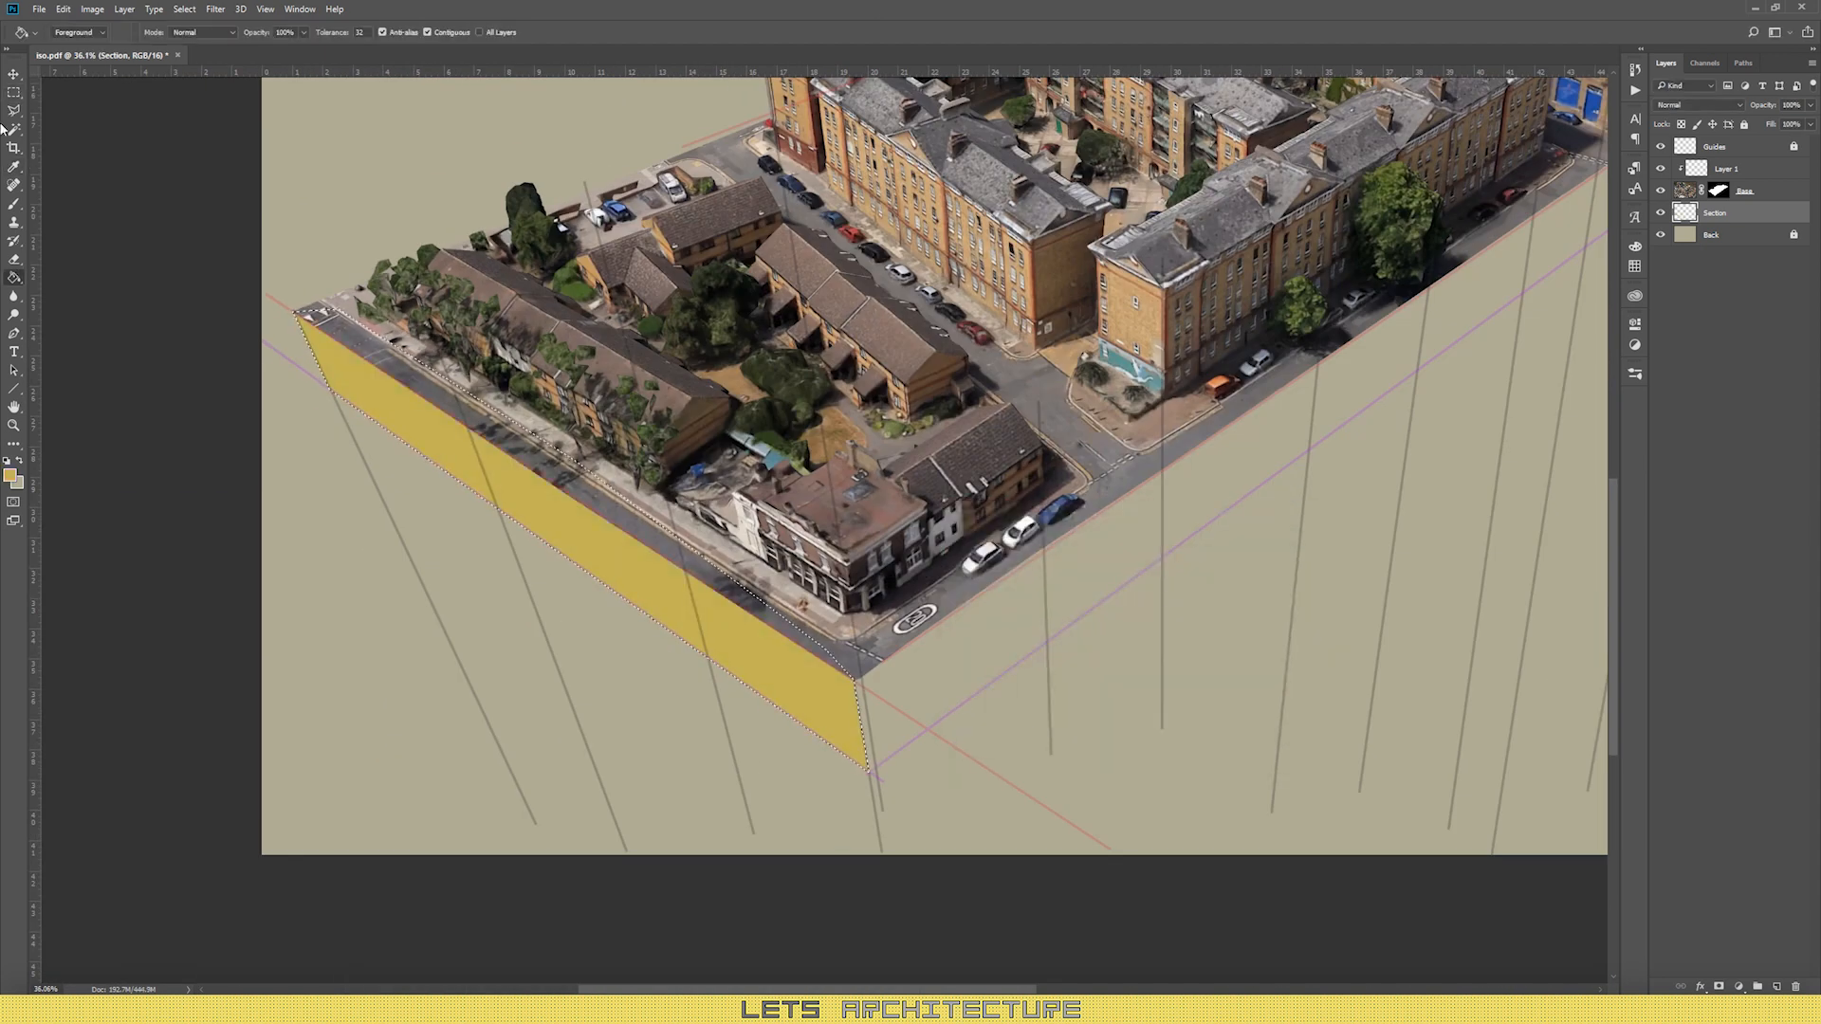
# Step: Rename the filled layer Section Left and add a new layer named Section Right beneath it
pyautogui.write('Left')
pyautogui.press('Return')
pyautogui.keyDown('ctrl'); pyautogui.click(1777, 986); pyautogui.keyUp('ctrl')
pyautogui.press('Return')
# Step: Pick a darker yellow, lasso the long face below the riverside street down to the purple guide, and fill it
pyautogui.click(9, 475)
pyautogui.click(1276, 539)
pyautogui.click(14, 111)
pyautogui.scroll(20, 910, 770)
pyautogui.click(1660, 147)
pyautogui.click(1660, 147)
pyautogui.click(470, 770)
pyautogui.click(473, 742)
pyautogui.moveTo(1328, 247); pyautogui.dragTo(300, 932)
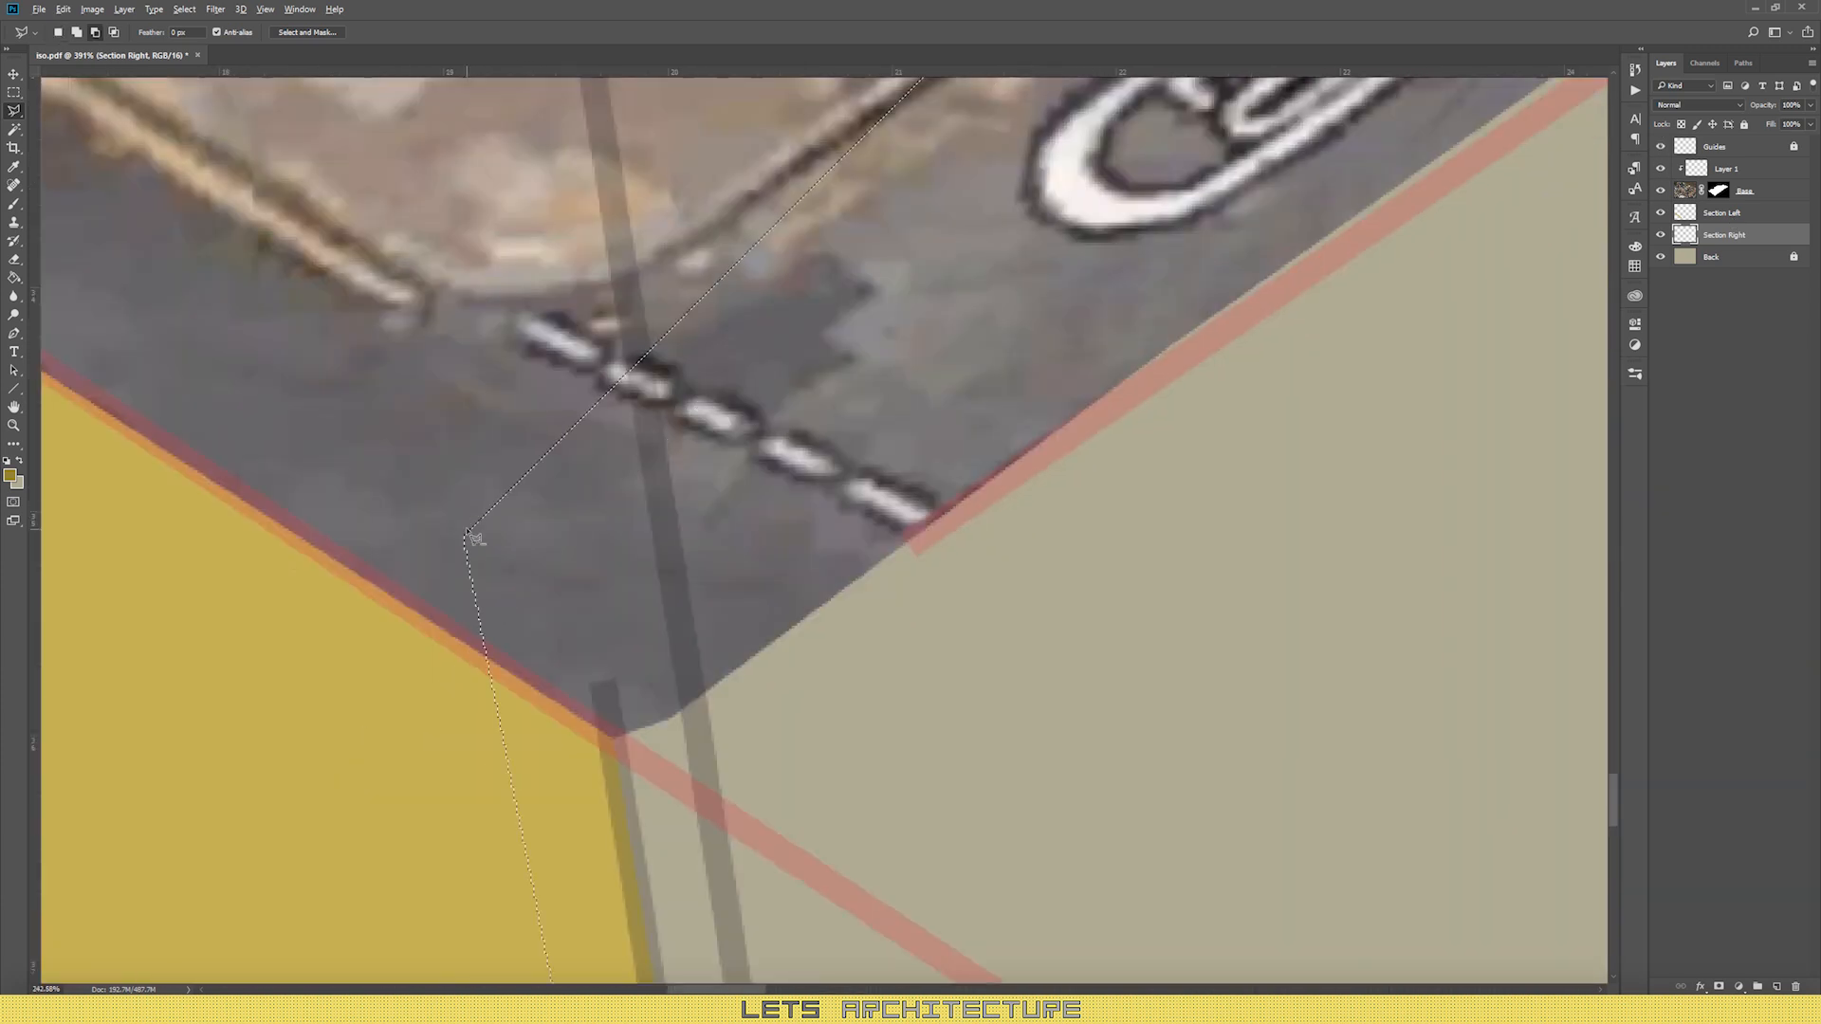
pyautogui.press('m')
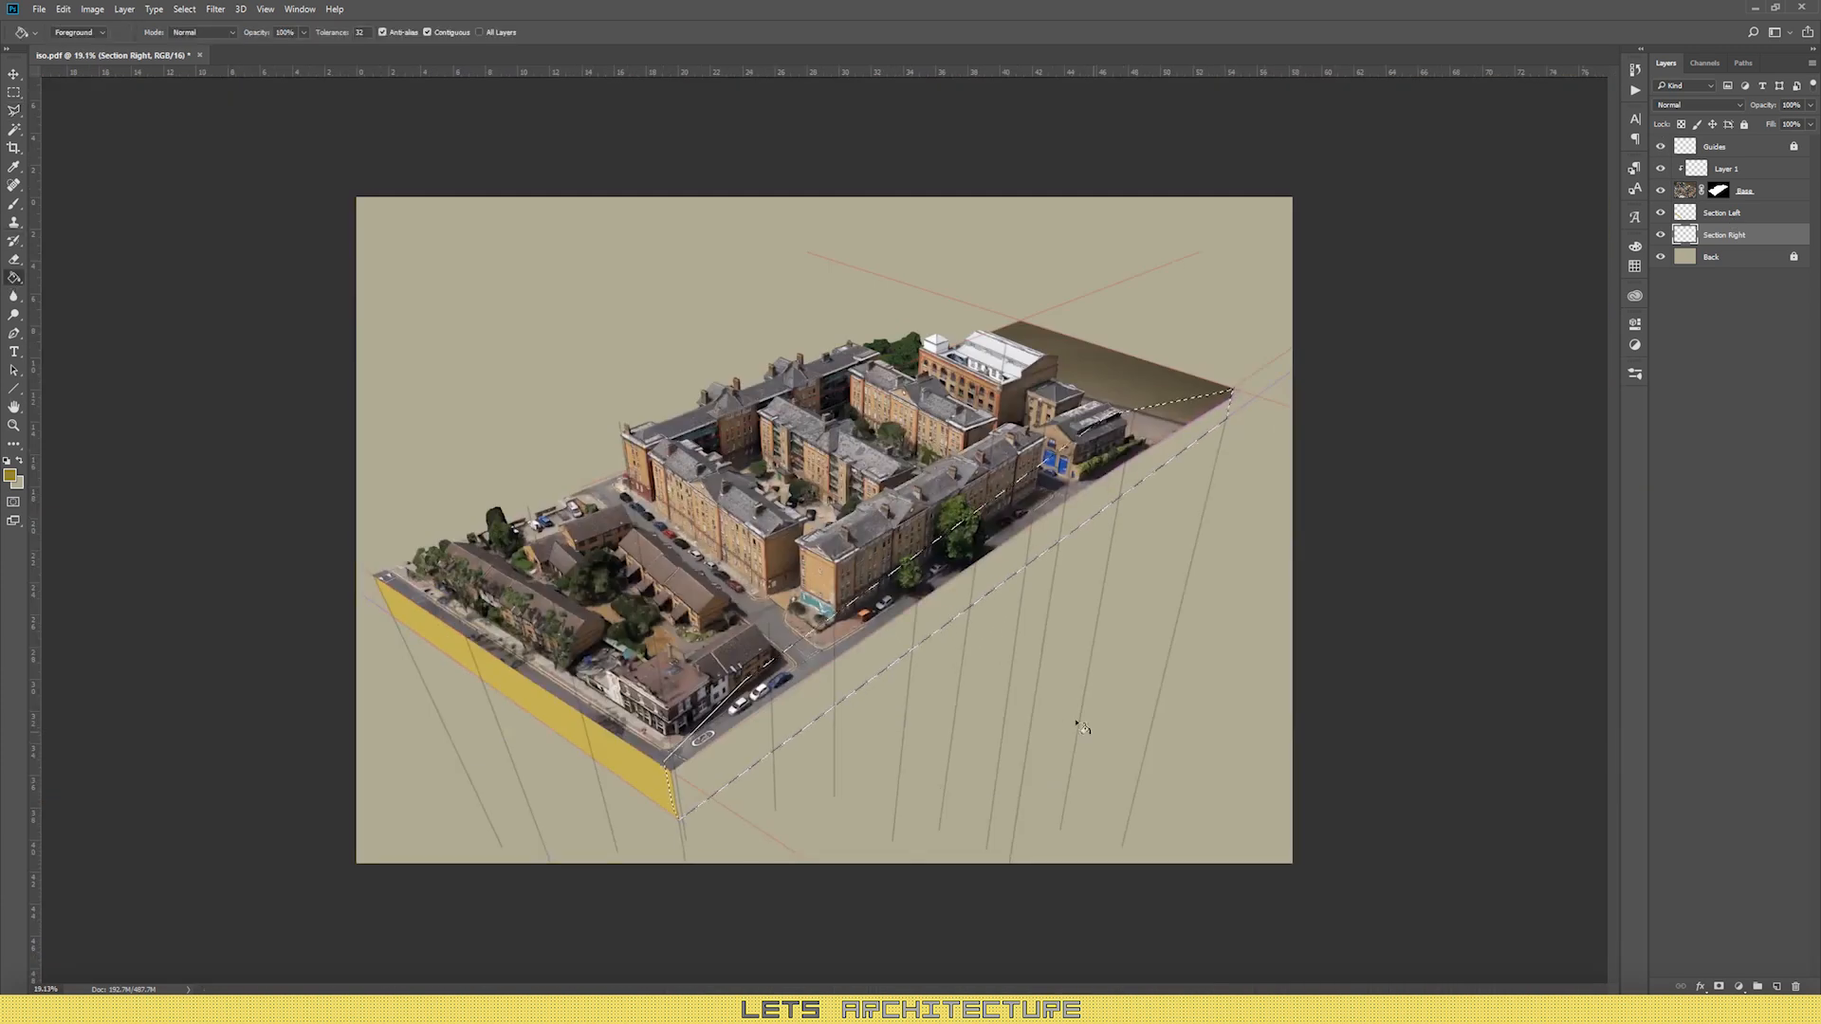
# Step: Check the section faces against the guide lines and hide the Guides layer
pyautogui.click(1715, 147)
pyautogui.click(1660, 147)
pyautogui.scroll(4, 313, 616)
pyautogui.scroll(-1, 1158, 351)
pyautogui.click(1660, 147)
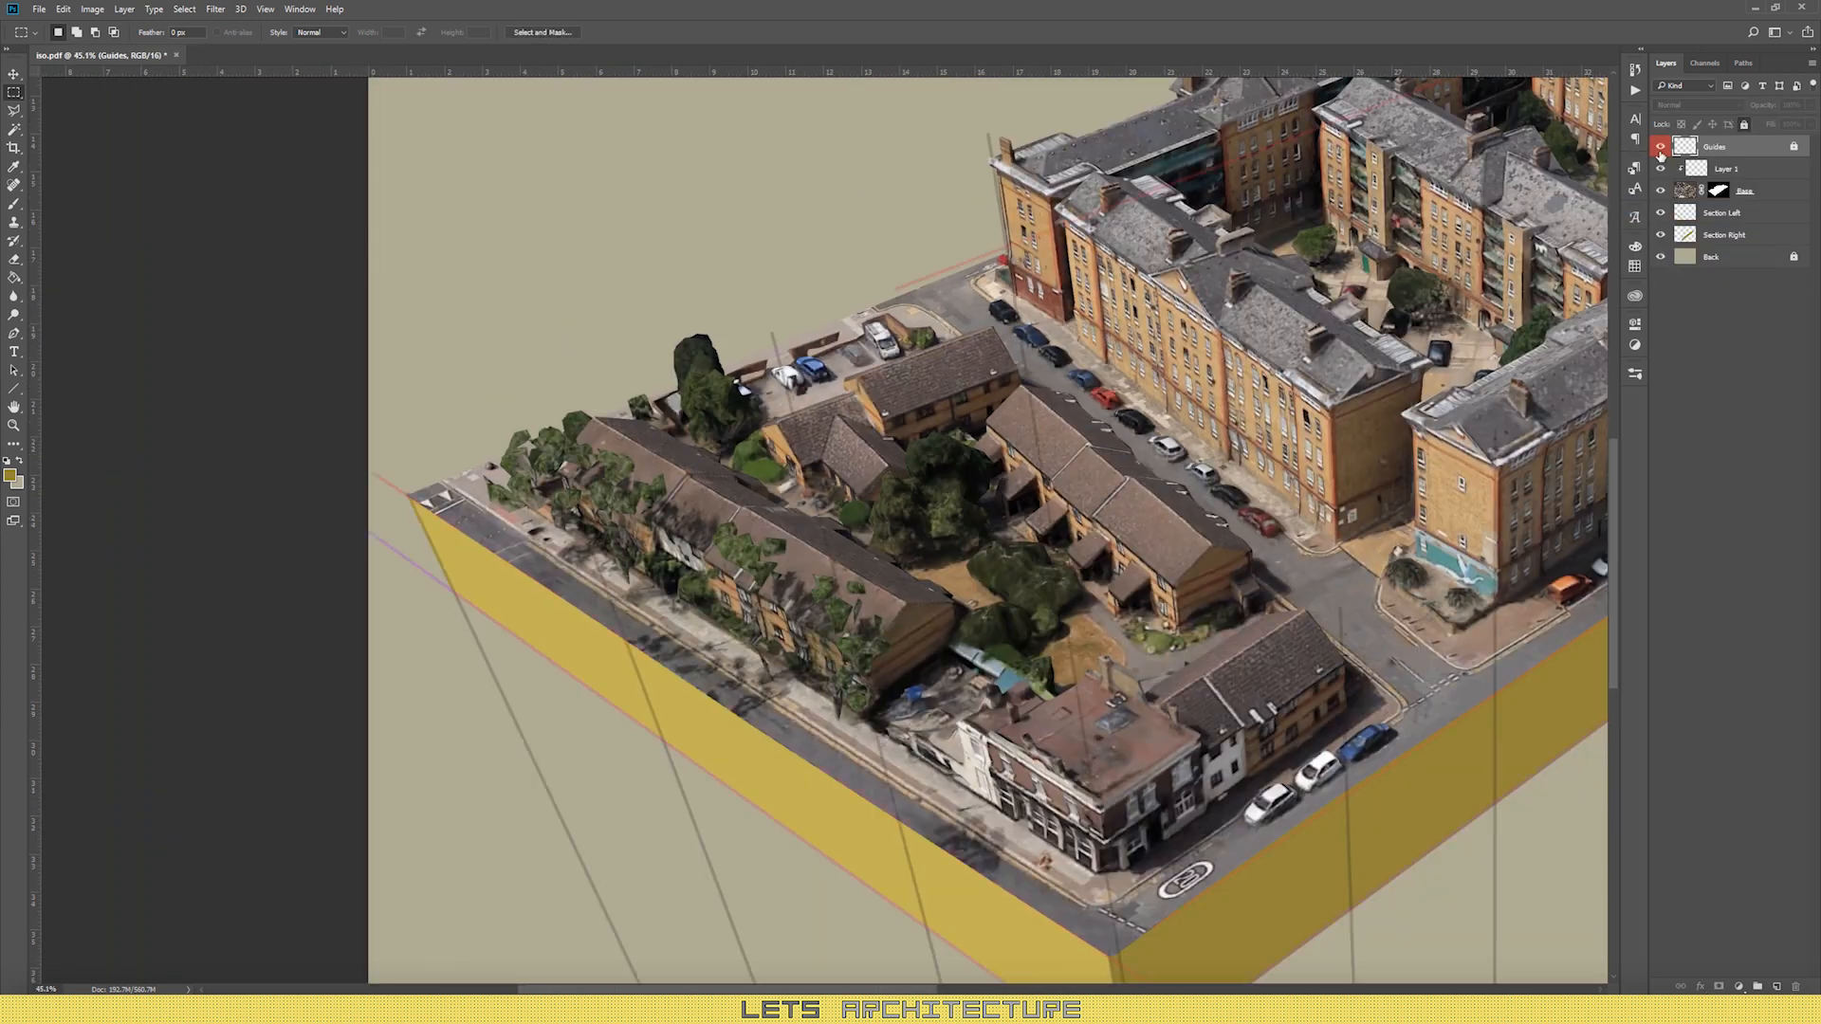
pyautogui.scroll(-2, 609, 480)
pyautogui.scroll(5, 220, 628)
pyautogui.click(1660, 147)
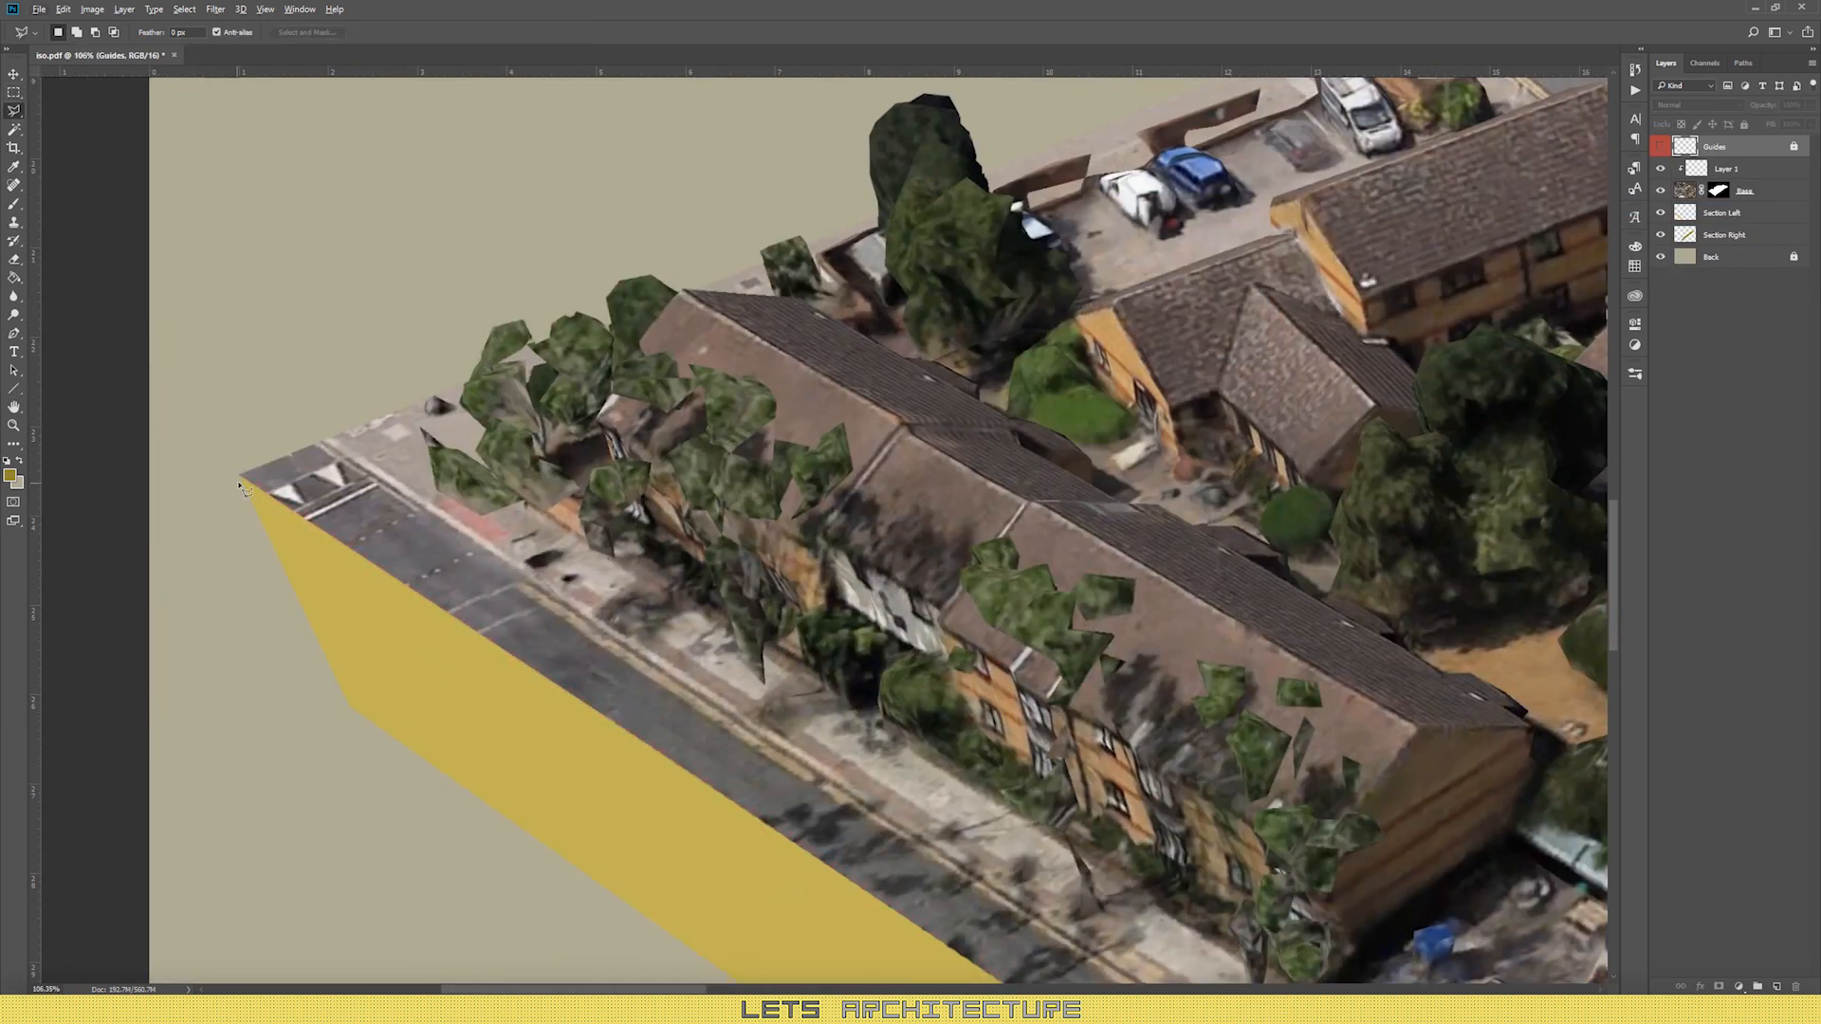
# Step: Touch up the shadow at the hedge's far end and set Layer 1 to Multiply at about 78% opacity
pyautogui.scroll(1, 286, 964)
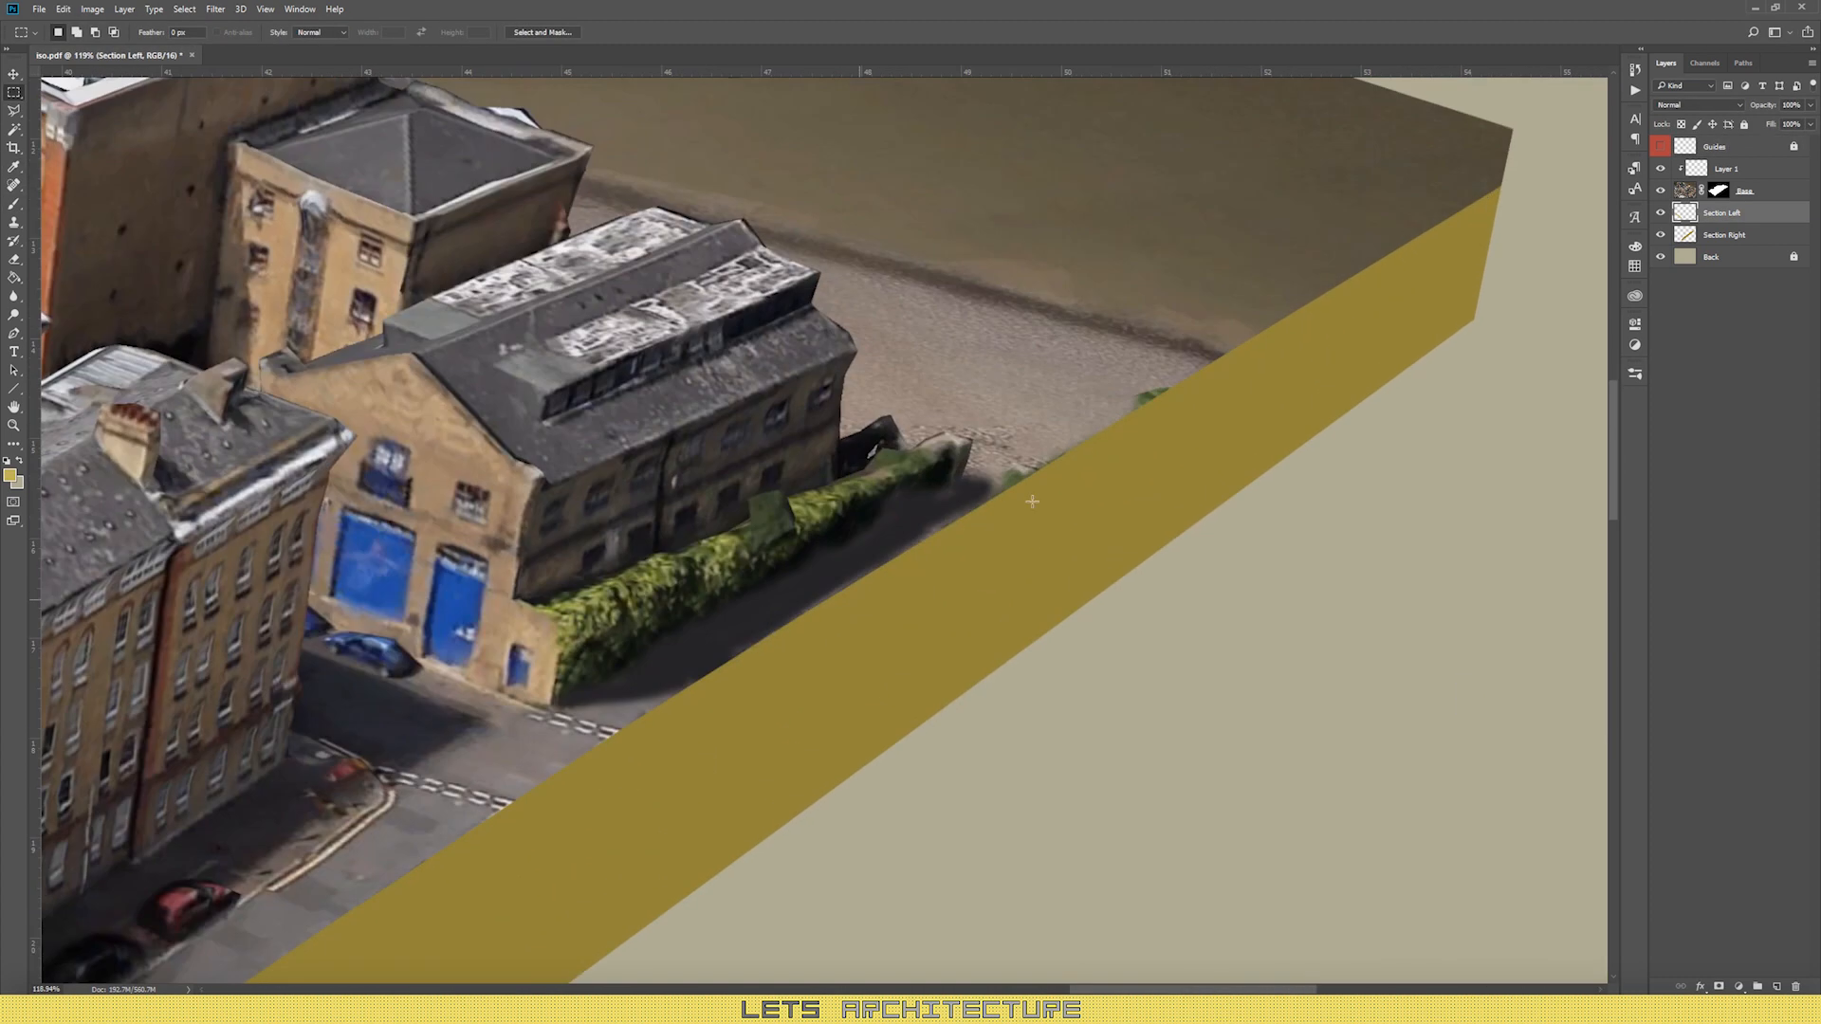
pyautogui.moveTo(970, 491); pyautogui.dragTo(1020, 471)
pyautogui.click(1698, 105)
pyautogui.click(1677, 163)
pyautogui.click(1810, 105)
pyautogui.moveTo(1809, 124); pyautogui.dragTo(1793, 122)
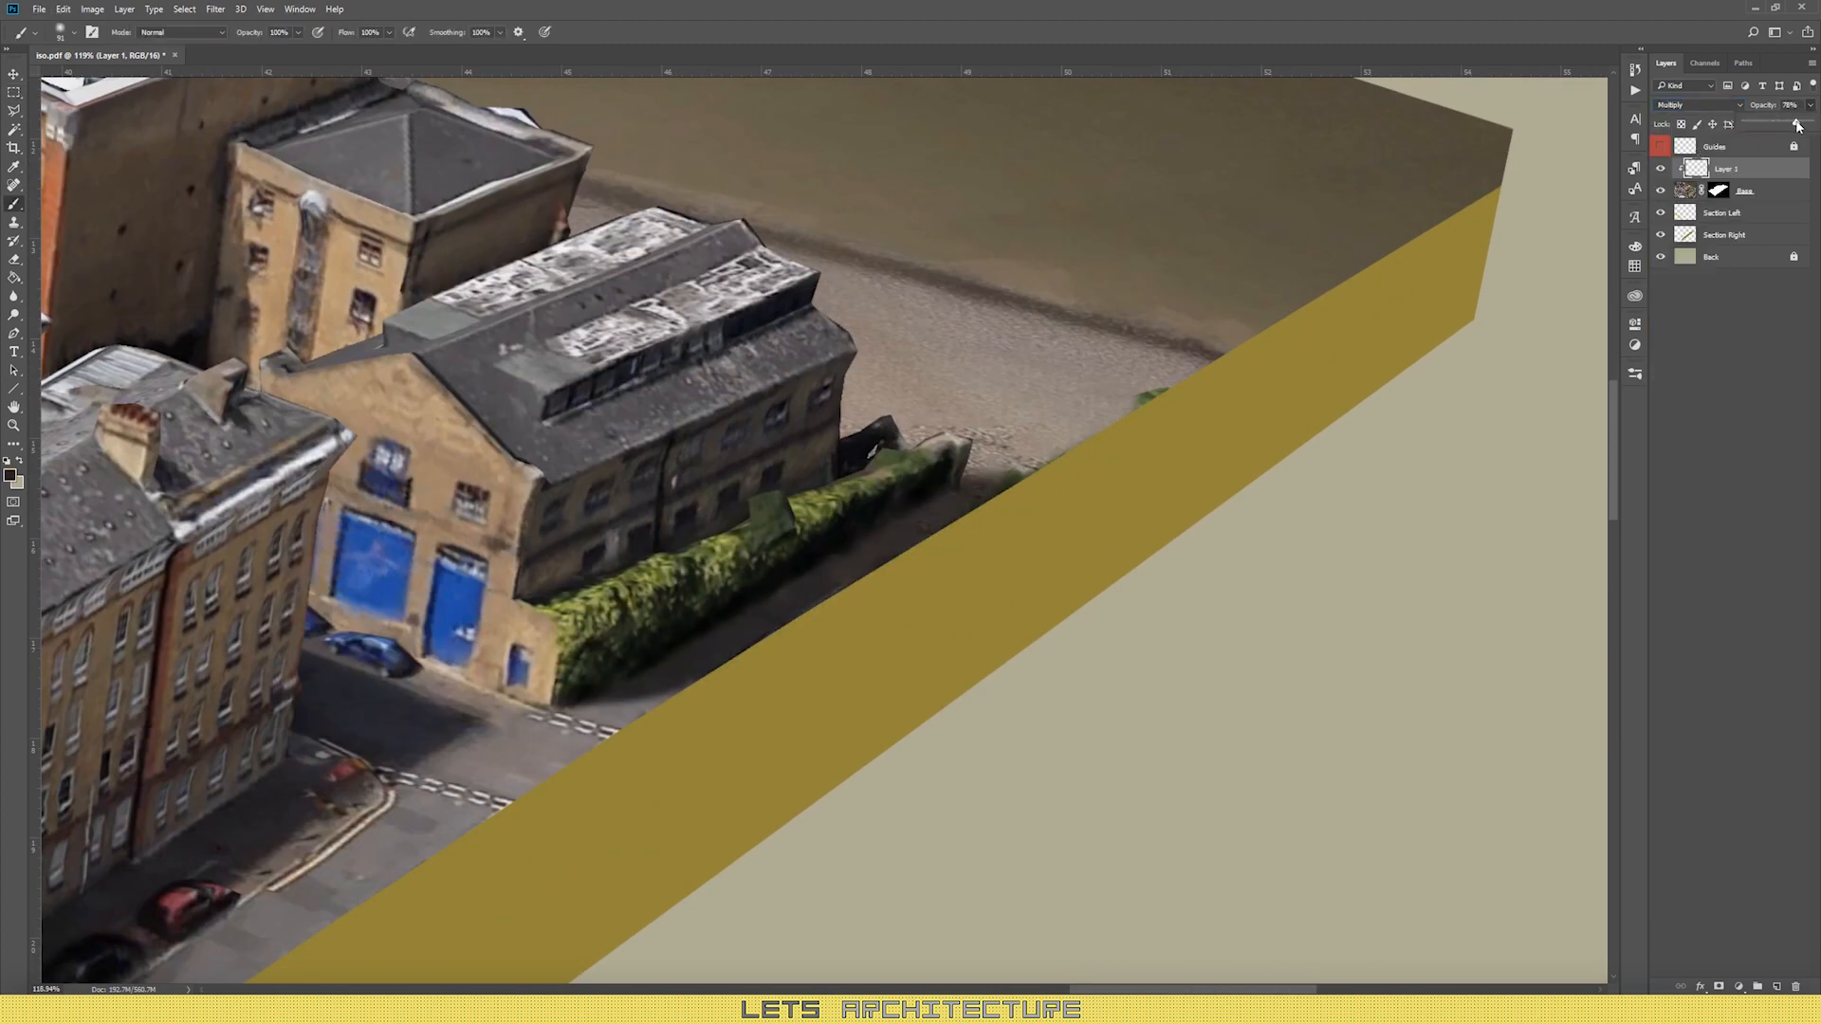
# Step: Draw a 1 px black guide line on a new layer from the pub's corner down through the block's front corner
pyautogui.click(1685, 191)
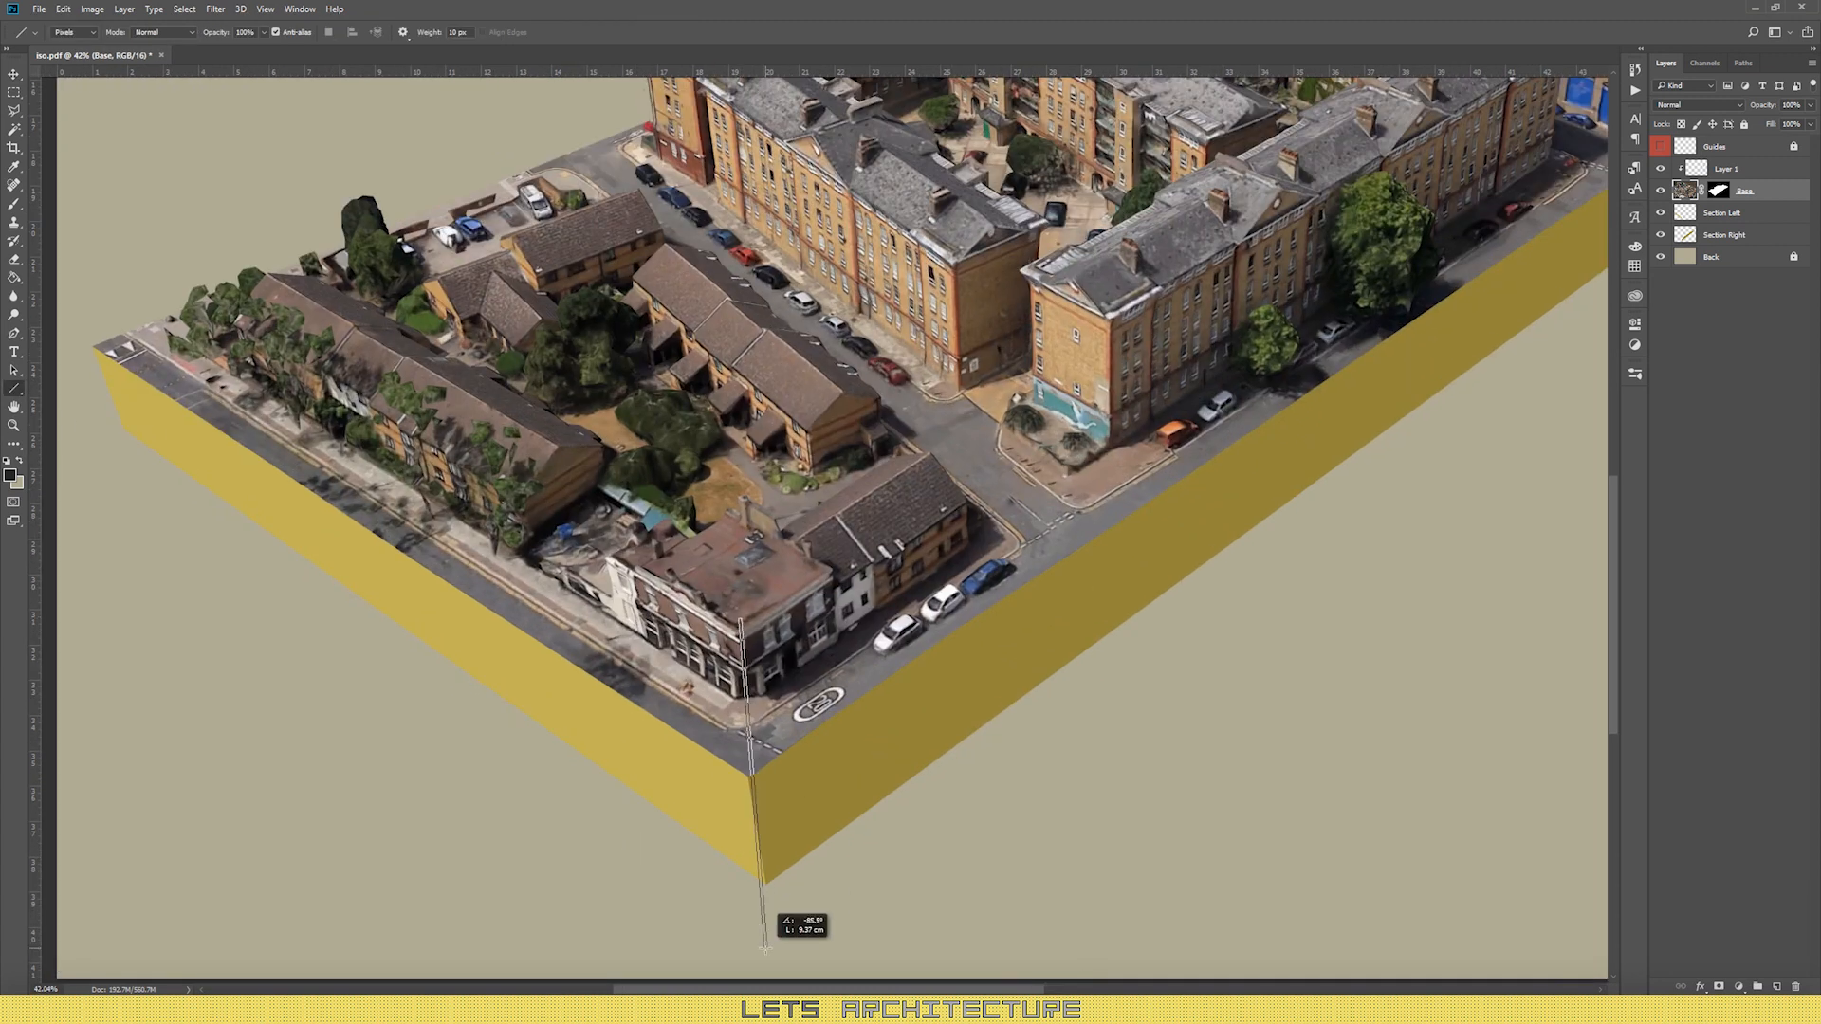
pyautogui.click(1661, 147)
pyautogui.moveTo(738, 623); pyautogui.dragTo(764, 881)
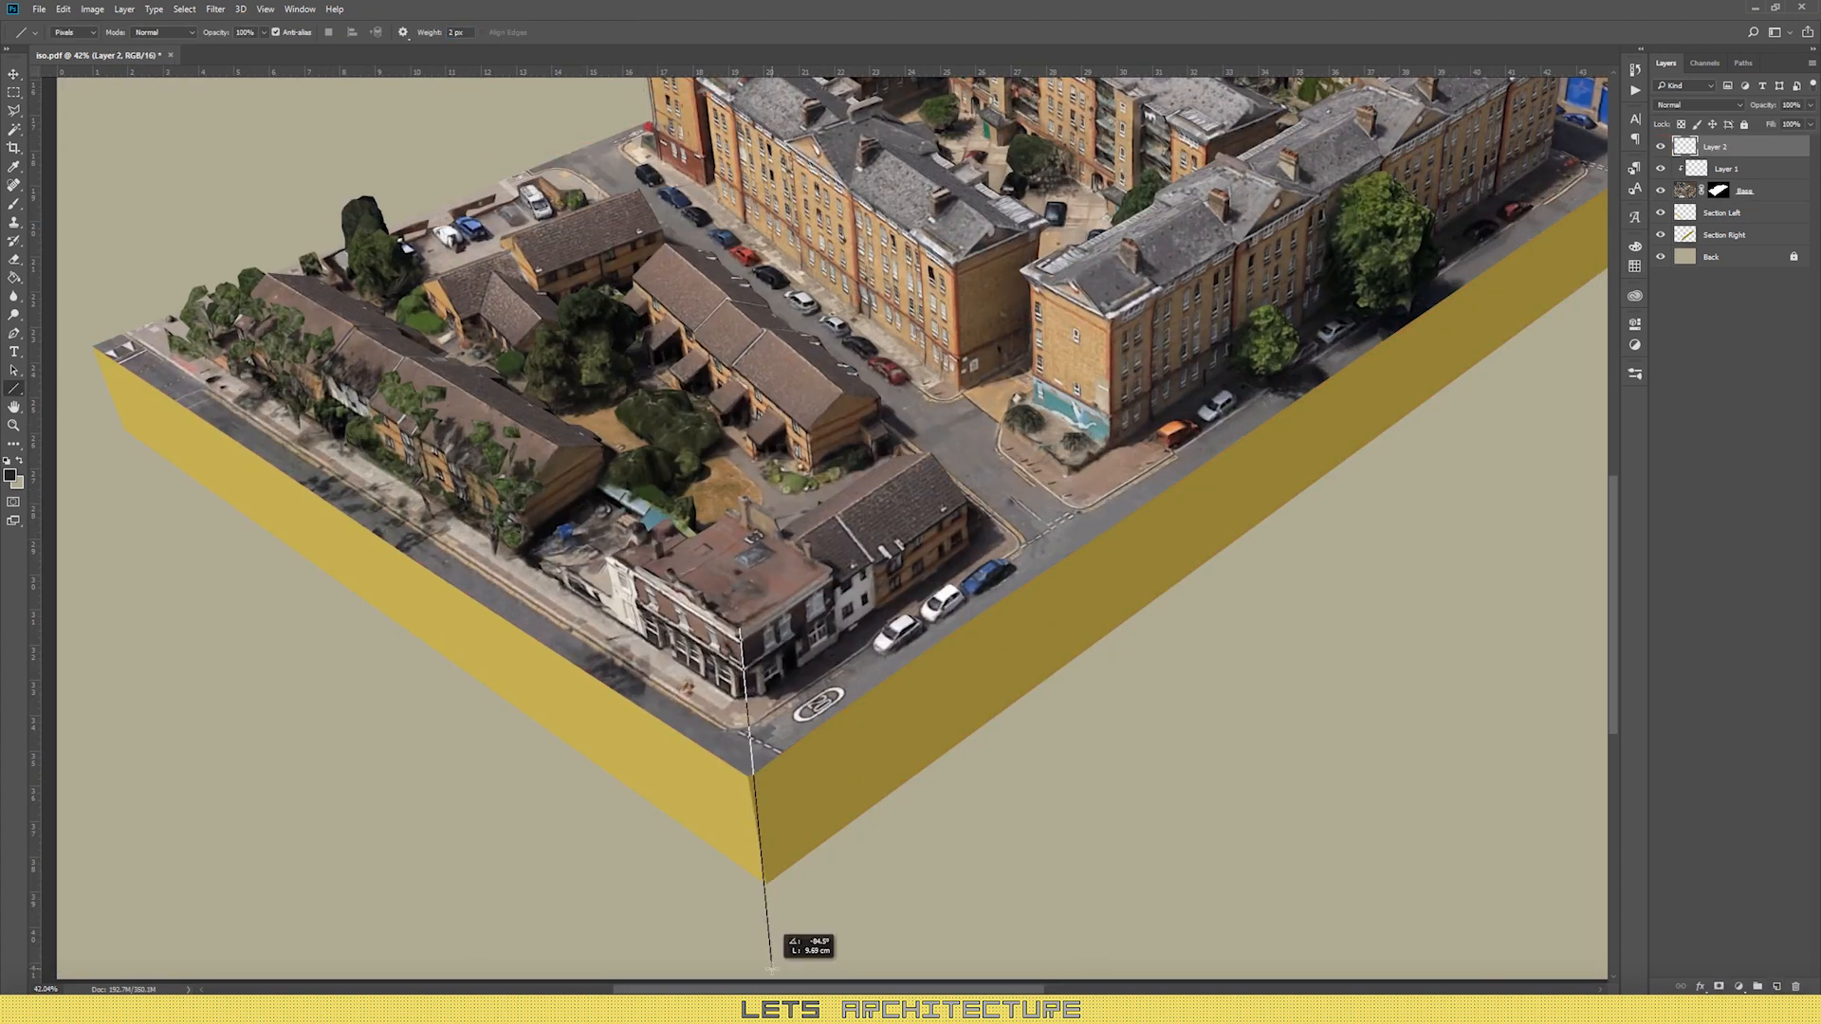
pyautogui.moveTo(772, 969); pyautogui.dragTo(773, 970)
pyautogui.scroll(12, 751, 884)
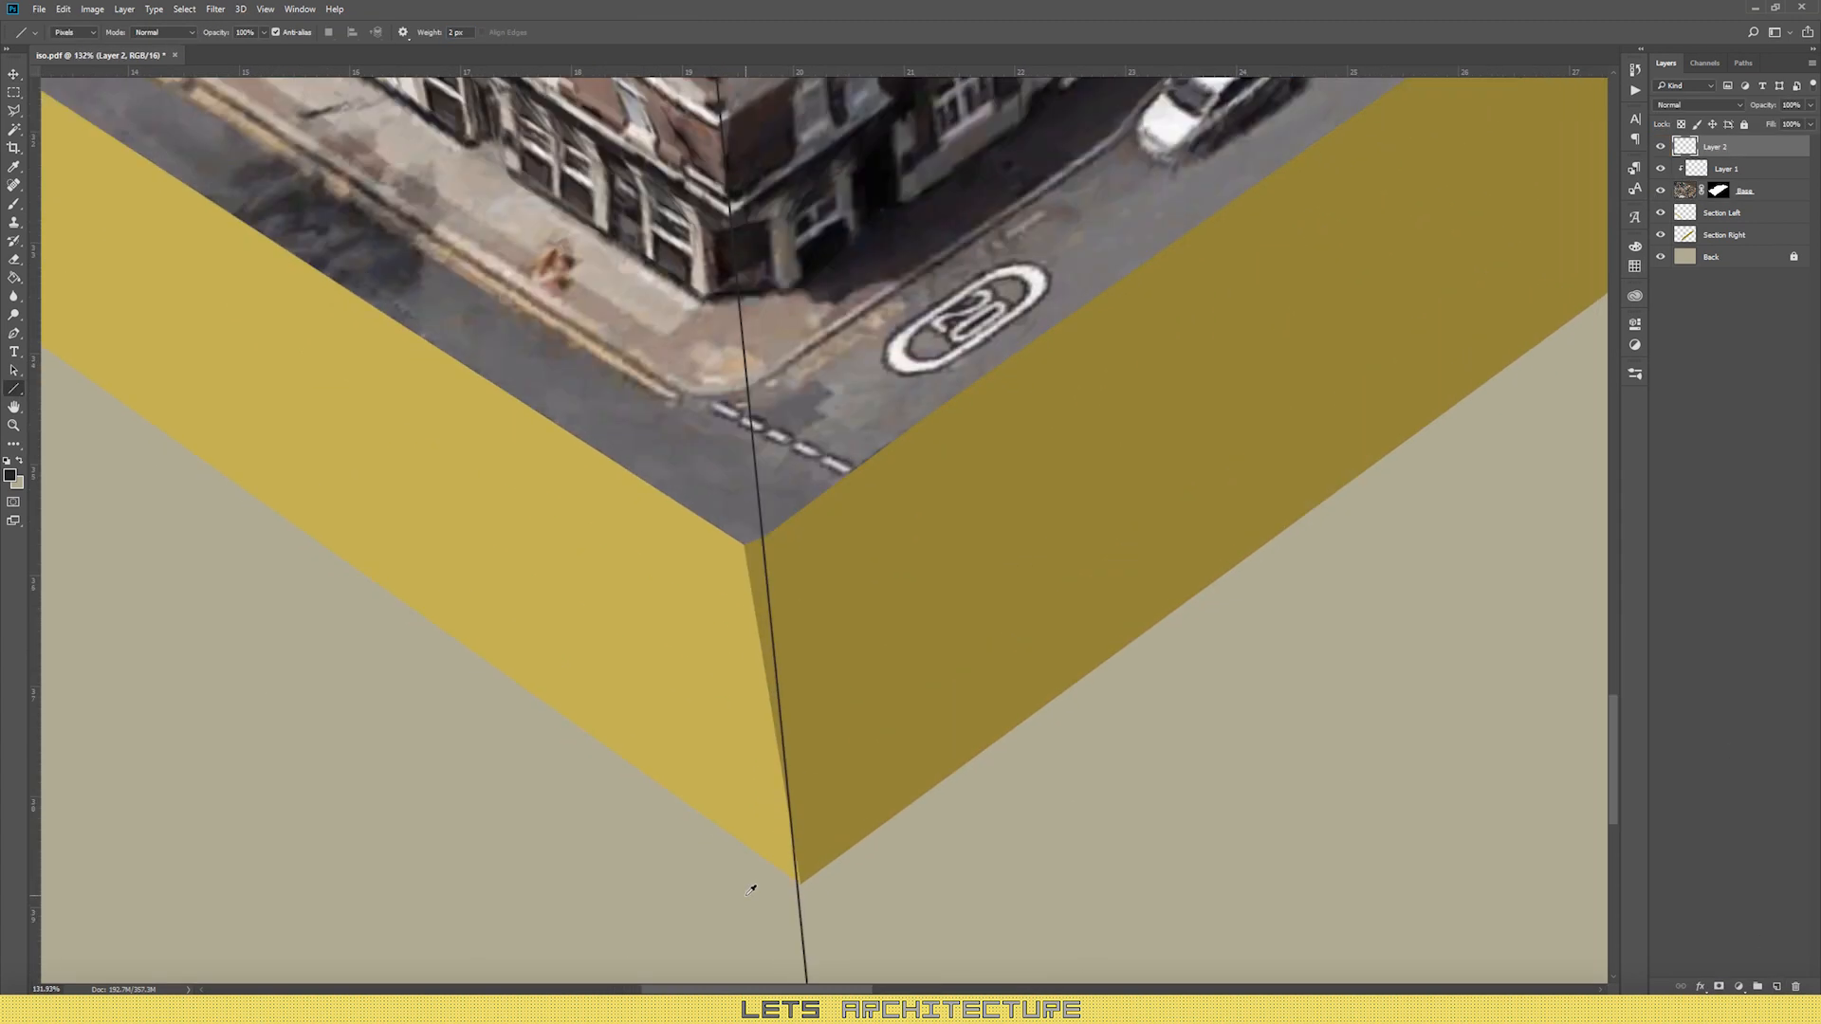
# Step: Fill the gap between the left section face and the guide line at the front corner with the lighter yellow
pyautogui.scroll(-1, 752, 886)
pyautogui.click(1724, 235)
pyautogui.click(13, 111)
pyautogui.scroll(2, 647, 569)
pyautogui.click(10, 475)
pyautogui.click(664, 569)
pyautogui.click(1292, 532)
pyautogui.click(13, 204)
pyautogui.moveTo(780, 489); pyautogui.dragTo(816, 816)
# Step: Try to trim the section colour beyond the guide line by deleting a lassoed area at the front corner
pyautogui.click(14, 93)
pyautogui.click(93, 164)
pyautogui.click(996, 636)
pyautogui.click(840, 388)
pyautogui.scroll(-1, 840, 388)
pyautogui.click(904, 908)
pyautogui.click(826, 819)
pyautogui.press('Delete')
pyautogui.hotkey('ctrl', 'z')
pyautogui.click(1715, 215)
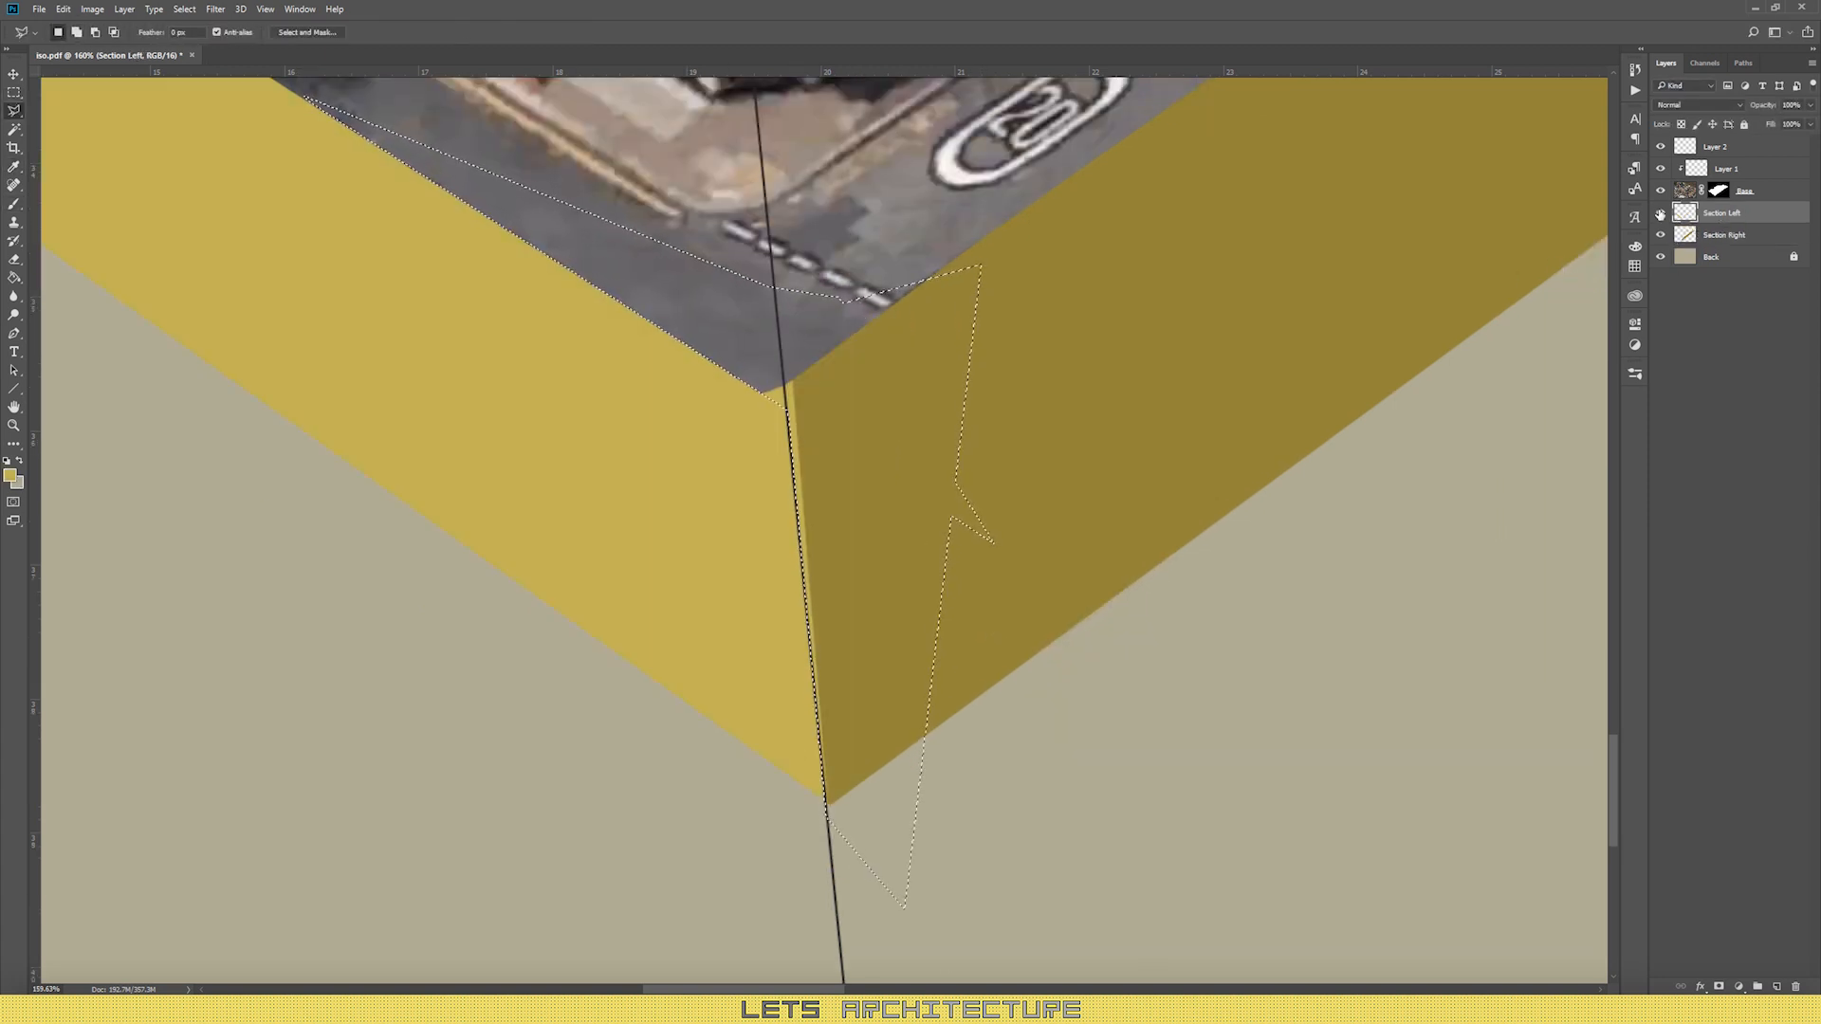
# Step: Shift the guide line aside and reshape the Base mask with a lasso to sharpen the street's front tip
pyautogui.press('v')
pyautogui.click(1771, 148)
pyautogui.moveTo(1012, 397); pyautogui.dragTo(886, 398)
pyautogui.click(1685, 190)
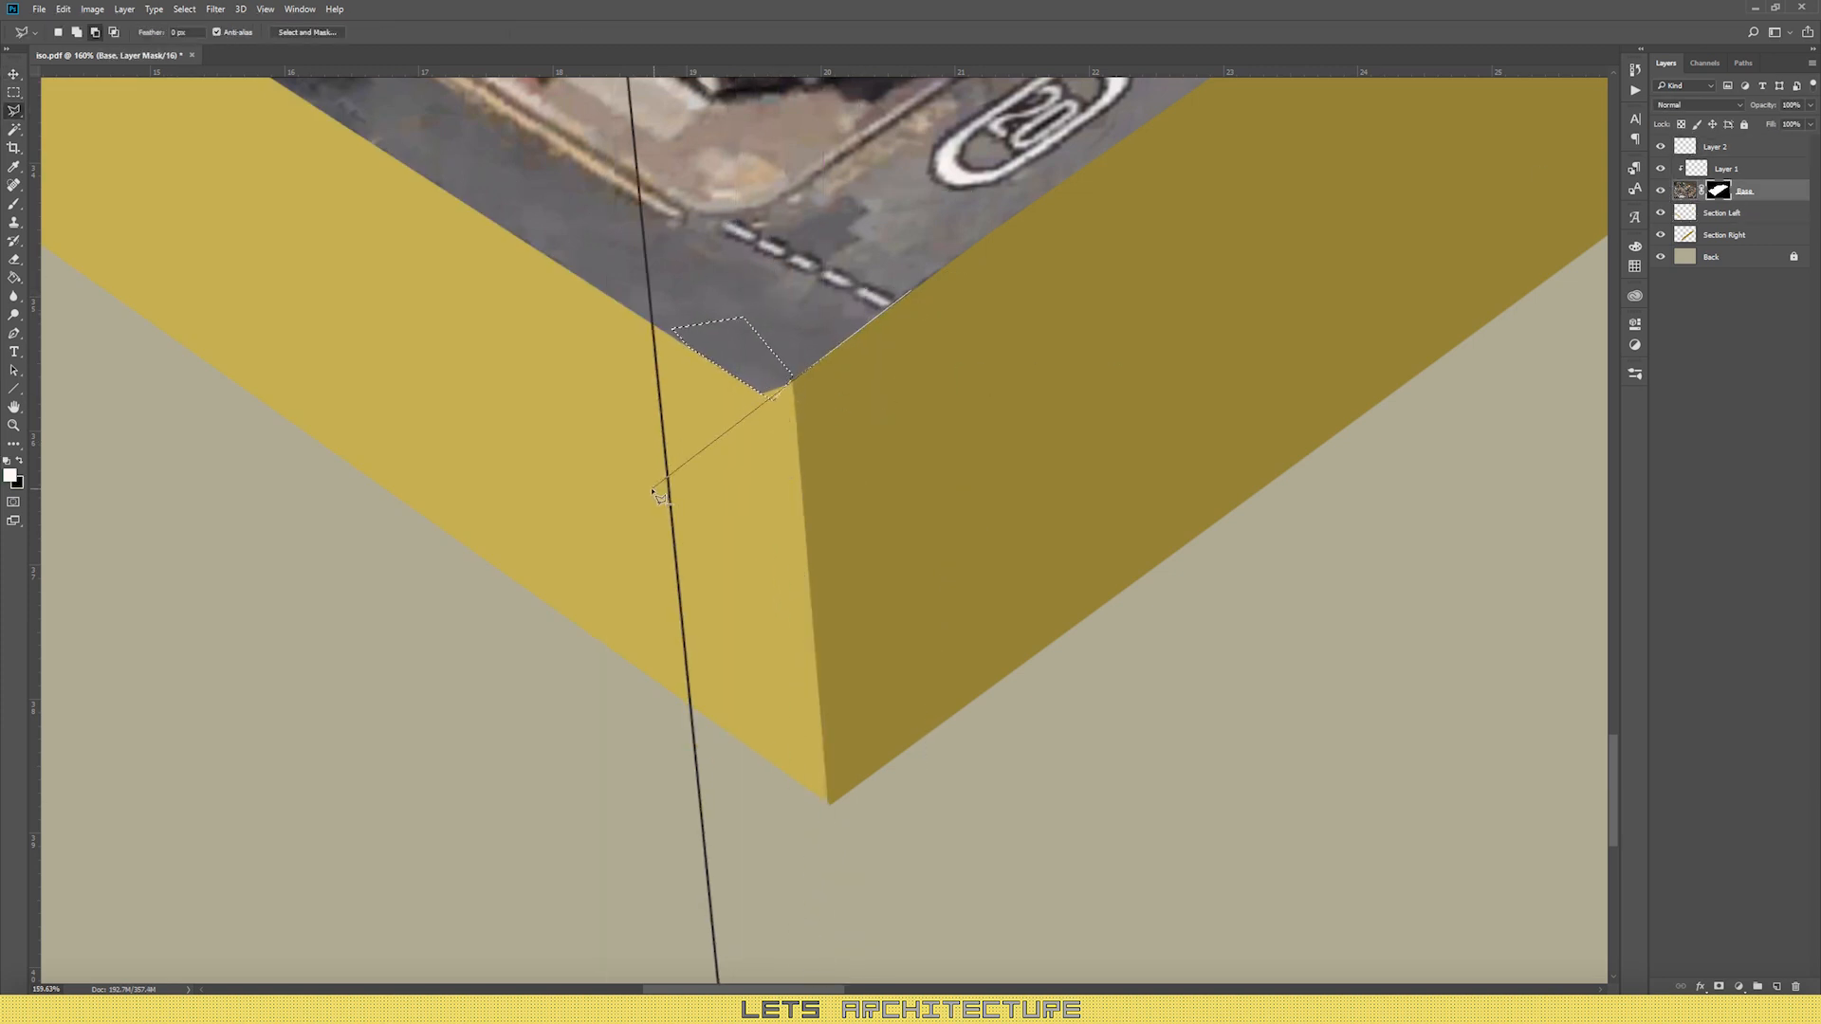
pyautogui.click(13, 92)
pyautogui.click(813, 581)
pyautogui.scroll(-1, 813, 582)
pyautogui.scroll(-2, 813, 581)
# Step: Realign the guide line with the front corner and extend Section Right to it in the darker yellow
pyautogui.press('v')
pyautogui.click(1715, 147)
pyautogui.moveTo(831, 290); pyautogui.dragTo(917, 292)
pyautogui.click(1724, 234)
pyautogui.press('l')
pyautogui.scroll(-1, 1391, 239)
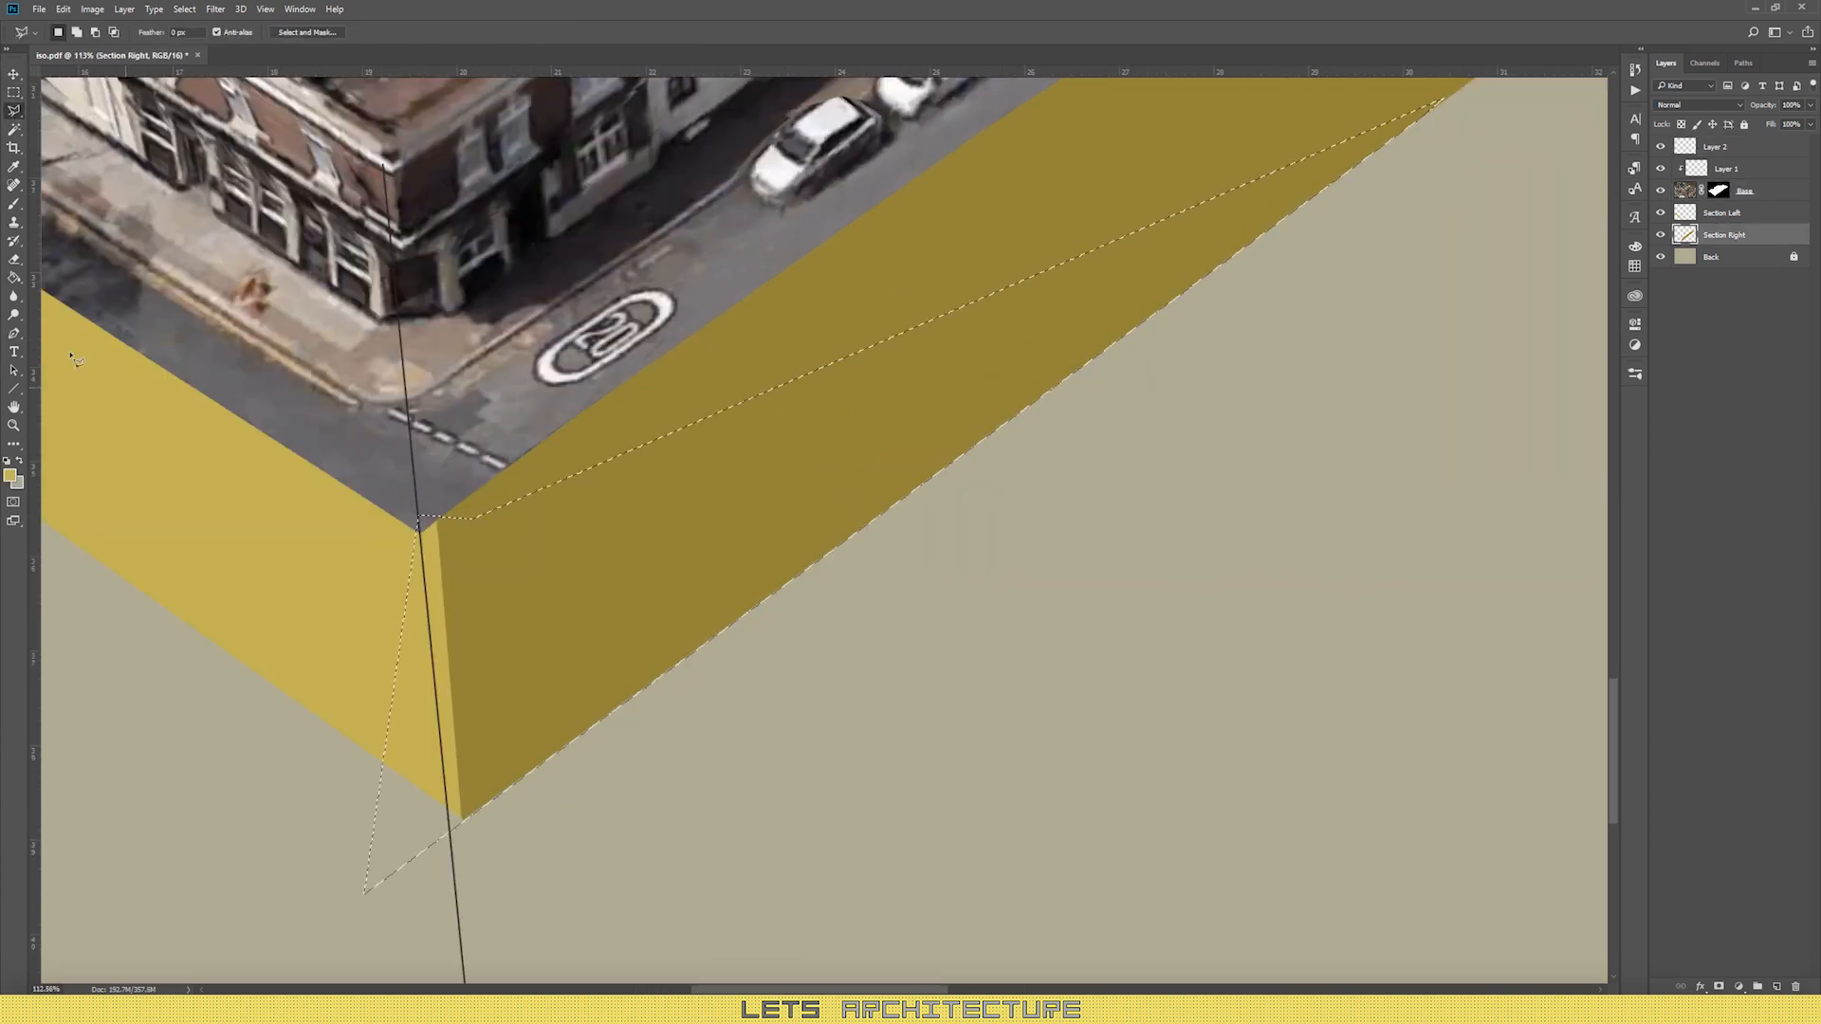
pyautogui.press('b')
pyautogui.moveTo(424, 536); pyautogui.dragTo(452, 726)
# Step: Lasso and delete the Section Right colour that spills past the guide line at the front corner
pyautogui.click(190, 659)
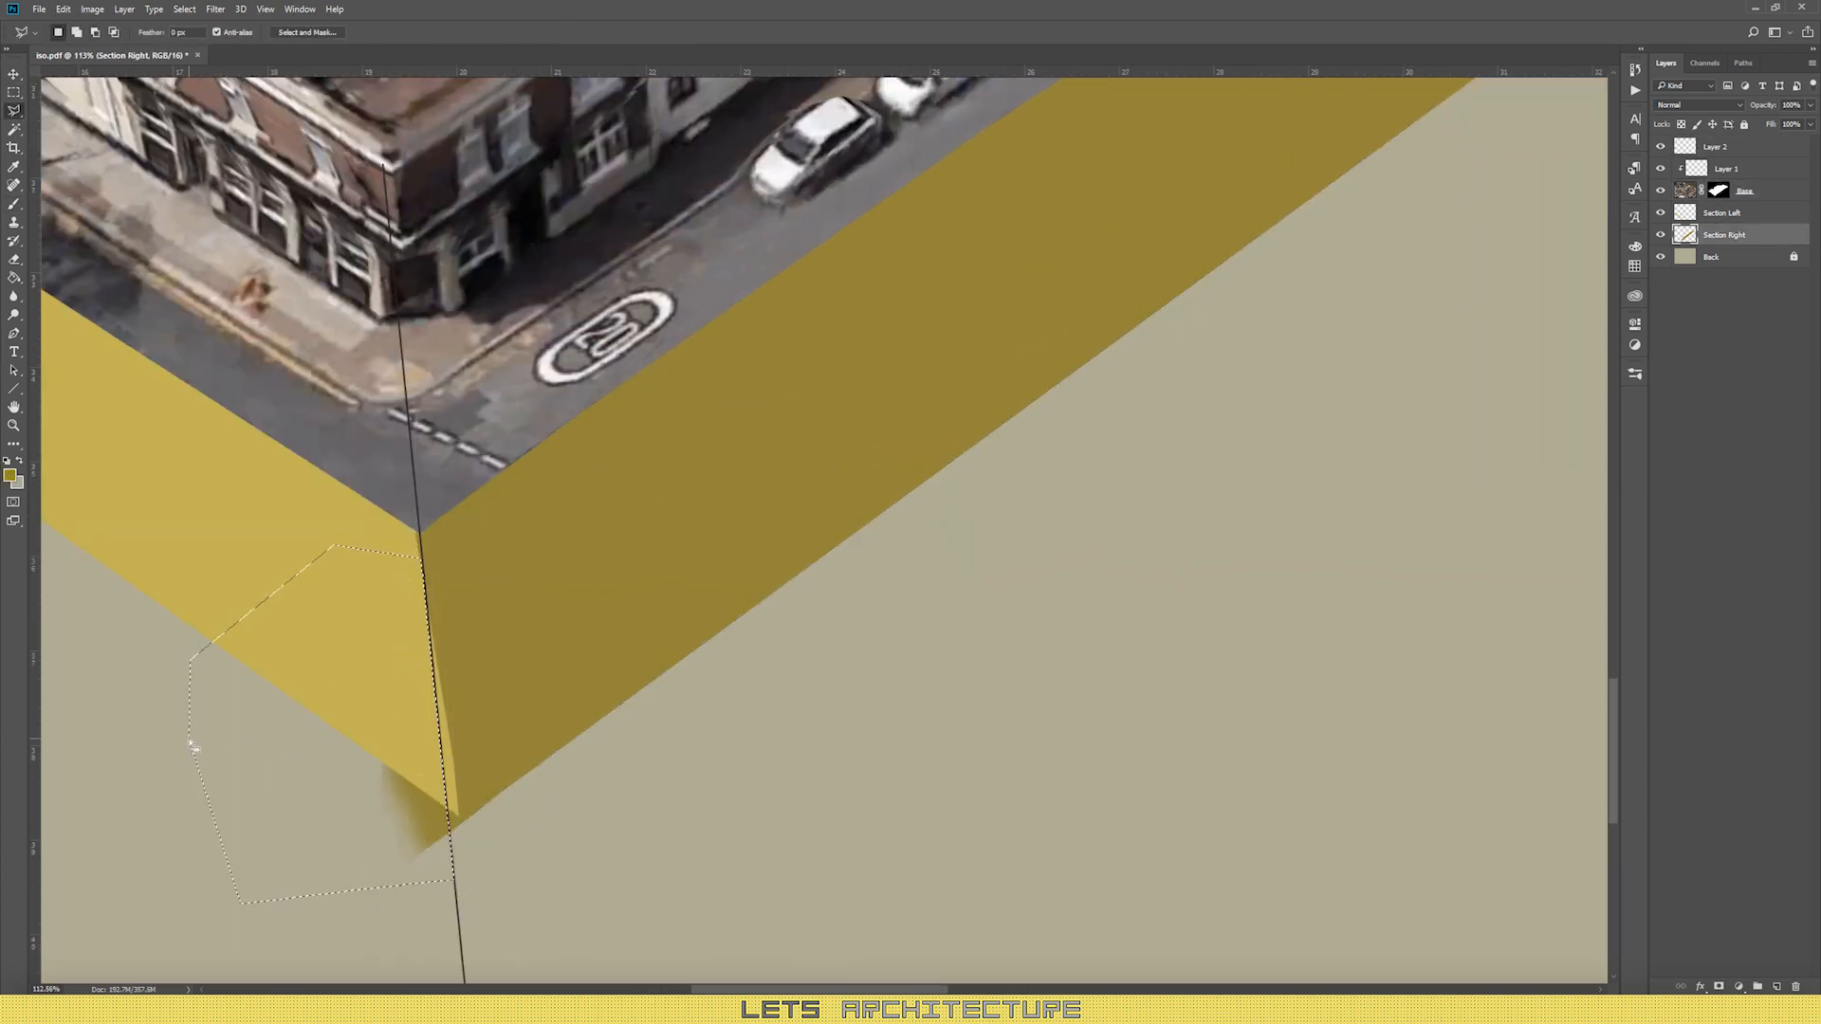
pyautogui.press('Delete')
pyautogui.hotkey('ctrl', 'd')
pyautogui.click(1660, 212)
pyautogui.click(1660, 212)
# Step: On Section Left, lasso the left face including the sliver at the front corner and fill it with the sampled lighter yellow
pyautogui.click(1723, 214)
pyautogui.scroll(5, 142, 483)
pyautogui.click(96, 209)
pyautogui.click(870, 612)
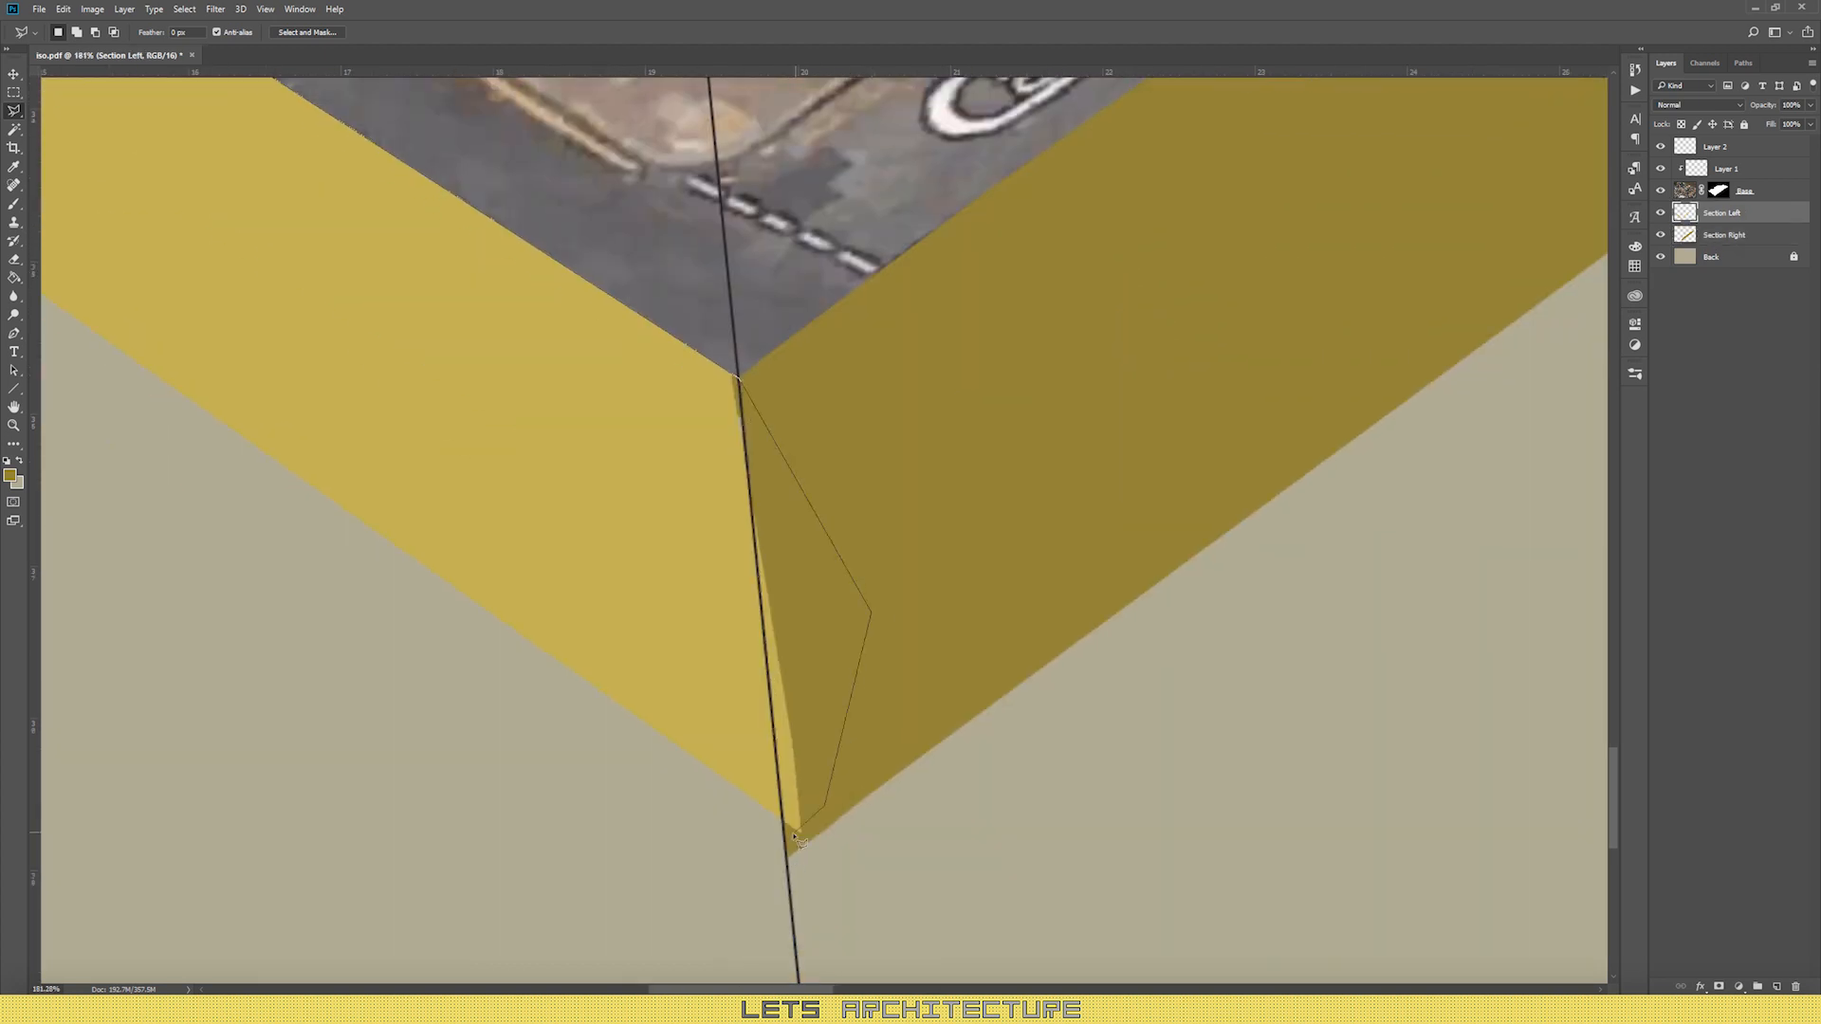
pyautogui.click(817, 822)
pyautogui.click(797, 850)
pyautogui.click(963, 474)
pyautogui.doubleClick(1045, 416)
pyautogui.scroll(-14, 1045, 415)
pyautogui.press('b')
pyautogui.keyDown('alt'); pyautogui.click(962, 606); pyautogui.keyUp('alt')
pyautogui.hotkey('alt', 'BackSpace')
pyautogui.hotkey('ctrl', 'd')
# Step: Delete the Section Left colour extending beyond the guide line at the front corner and hide the guide layer
pyautogui.scroll(12, 1249, 827)
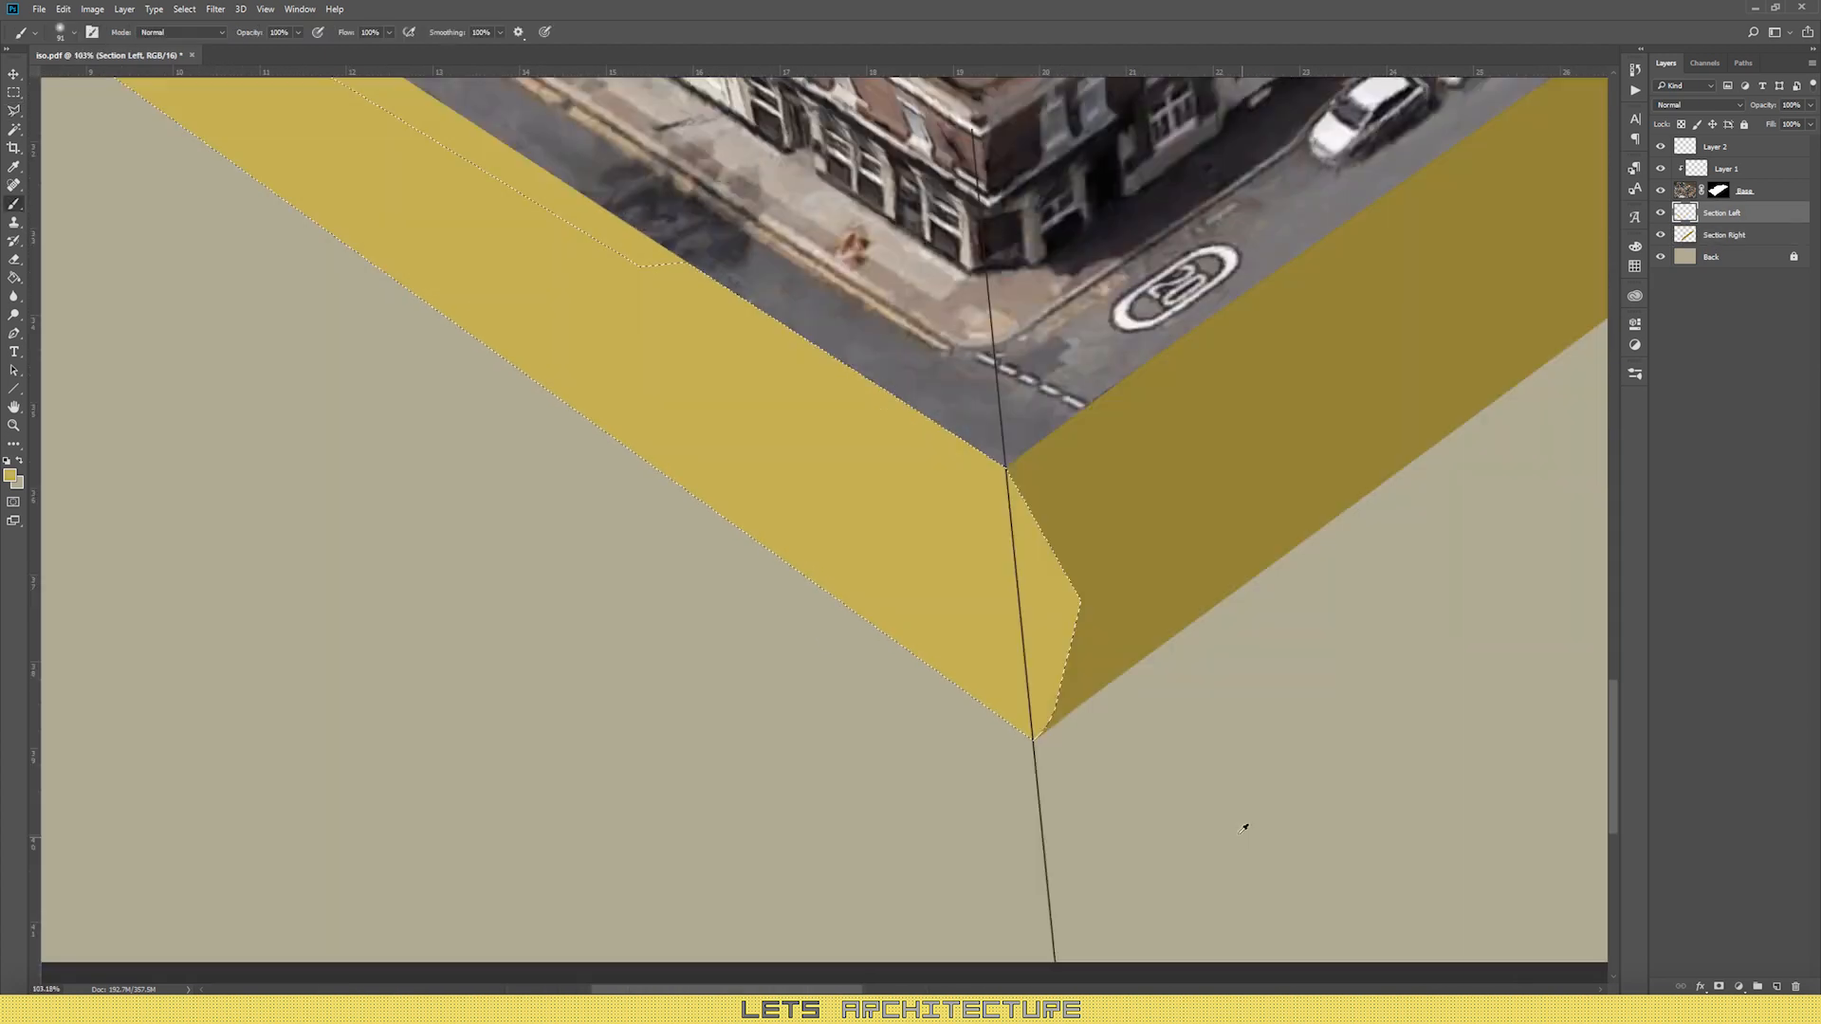
pyautogui.press('l')
pyautogui.click(933, 349)
pyautogui.click(898, 222)
pyautogui.click(973, 756)
pyautogui.press('Delete')
pyautogui.press('m')
pyautogui.hotkey('ctrl', 'd')
pyautogui.scroll(-10, 816, 775)
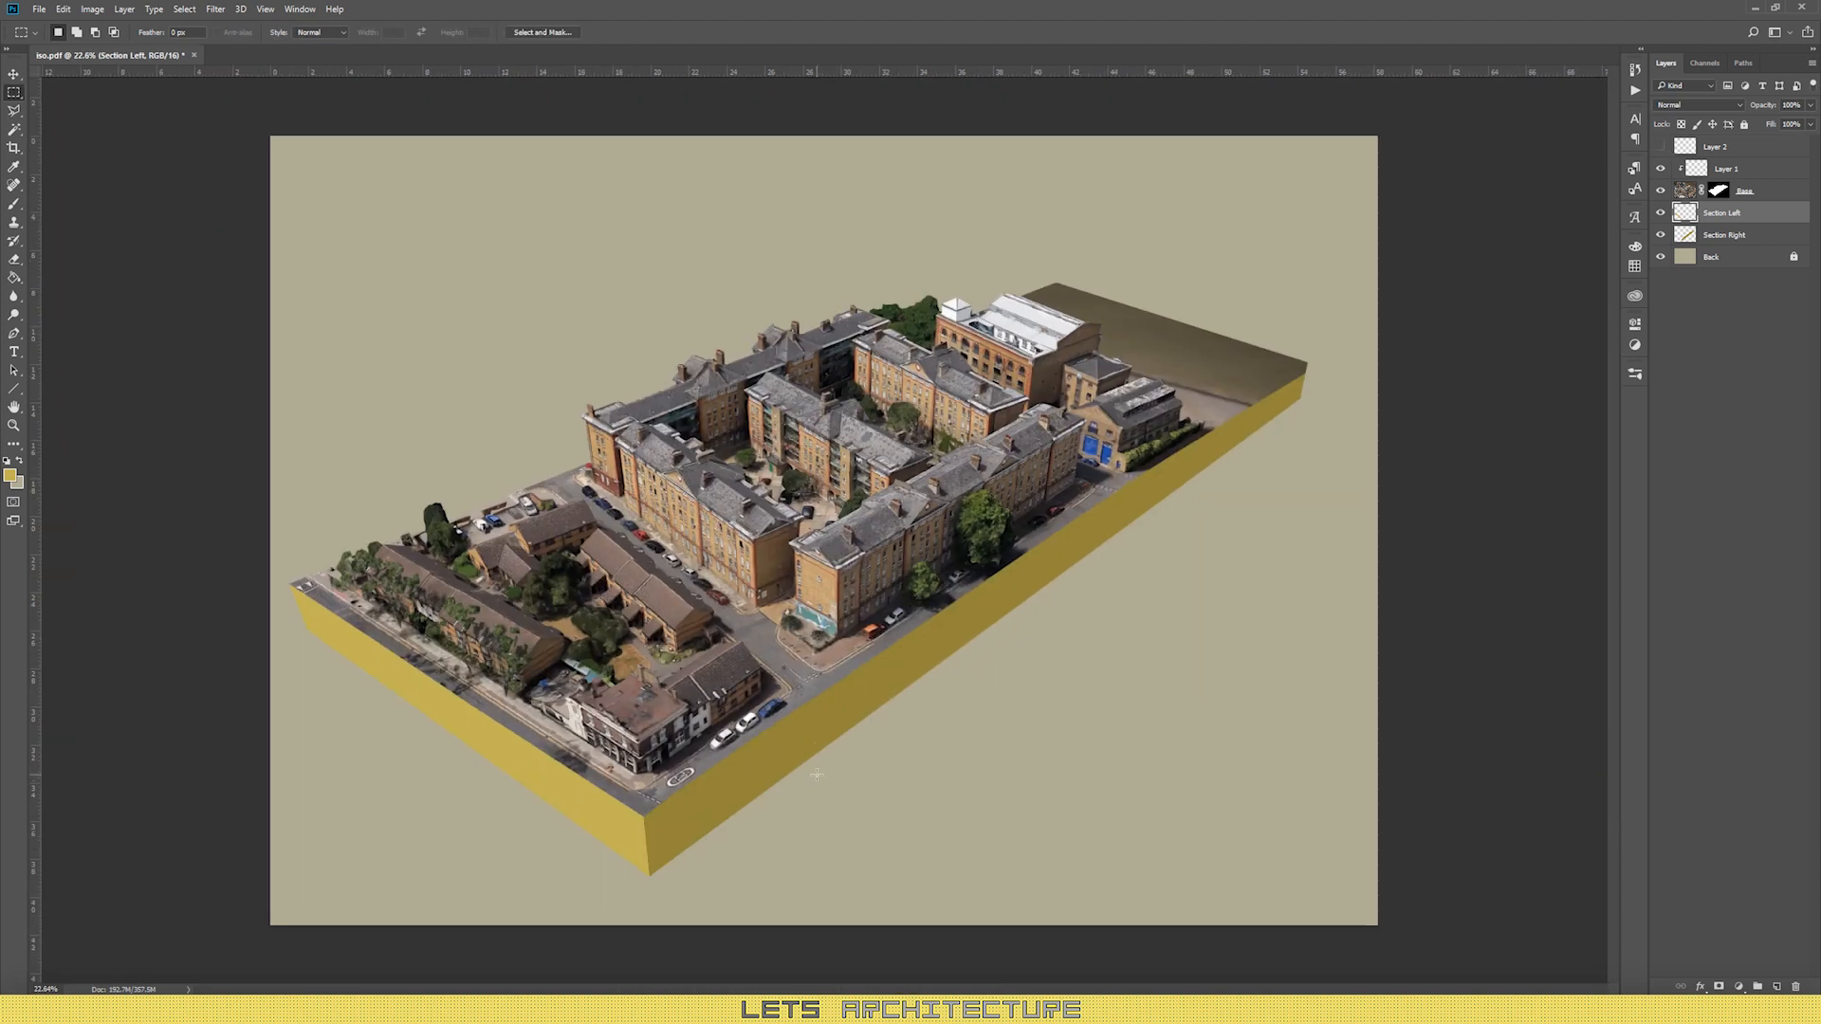
# Step: Draw another guide line by the left section face and move it to the face's far end to compare the edge angle
pyautogui.scroll(3, 406, 579)
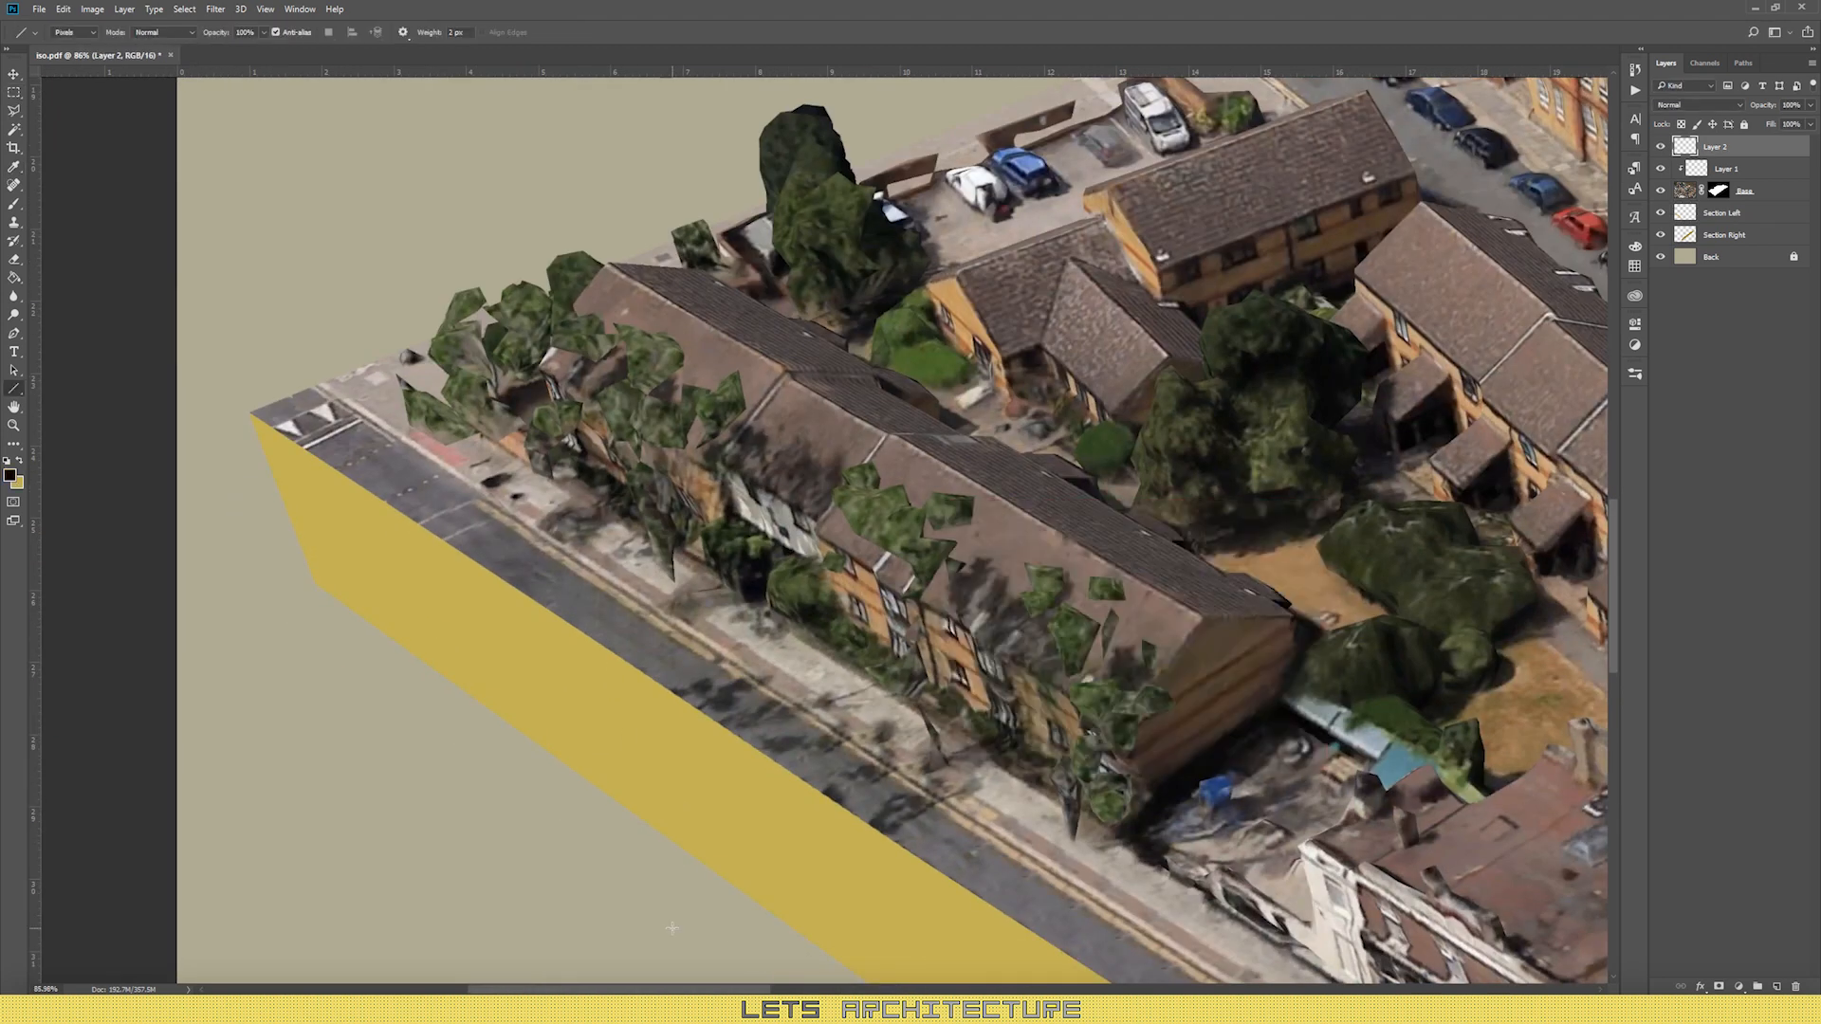
pyautogui.moveTo(673, 928); pyautogui.dragTo(542, 339)
pyautogui.scroll(-1, 541, 332)
pyautogui.press('v')
pyautogui.moveTo(571, 493); pyautogui.dragTo(300, 441)
pyautogui.moveTo(417, 835); pyautogui.dragTo(448, 825)
pyautogui.scroll(-12, 446, 664)
pyautogui.scroll(2, 1015, 431)
pyautogui.press('m')
# Step: Rename Layer 1 as Shadow and name the clipped layer above it Water
pyautogui.press('Return')
pyautogui.scroll(8, 1385, 372)
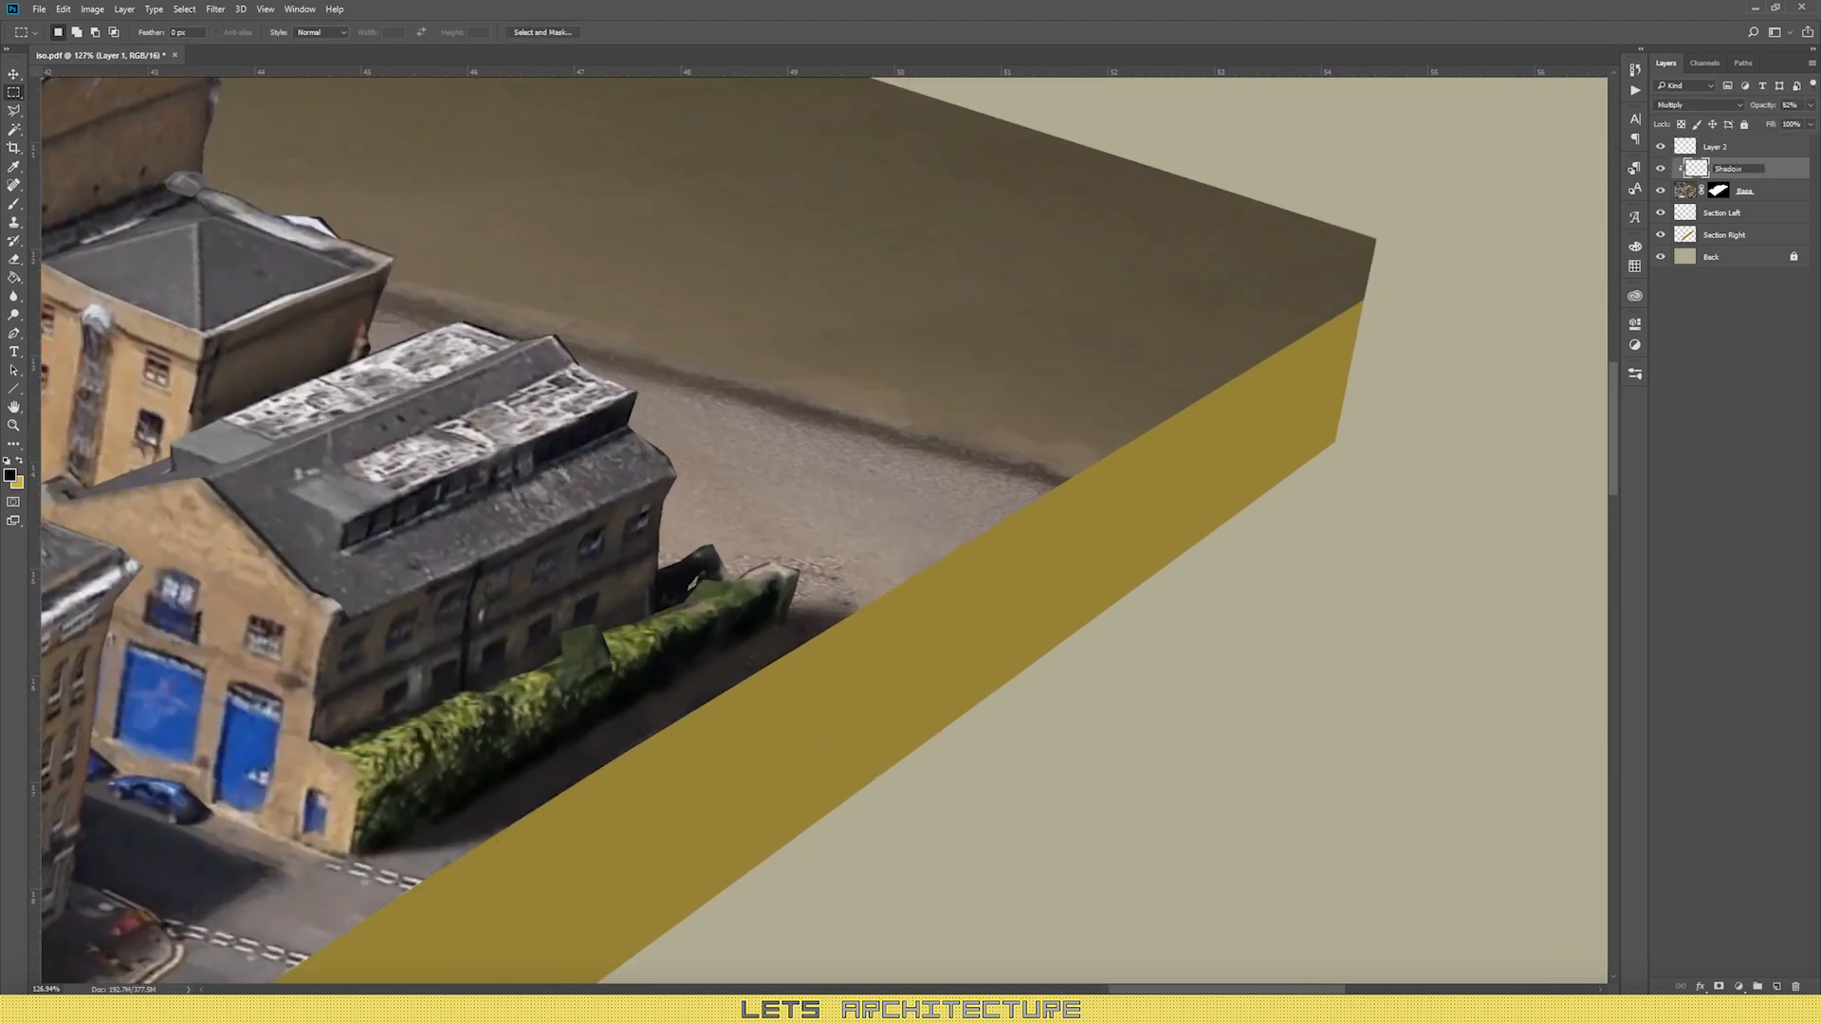
pyautogui.click(1727, 168)
pyautogui.press('l')
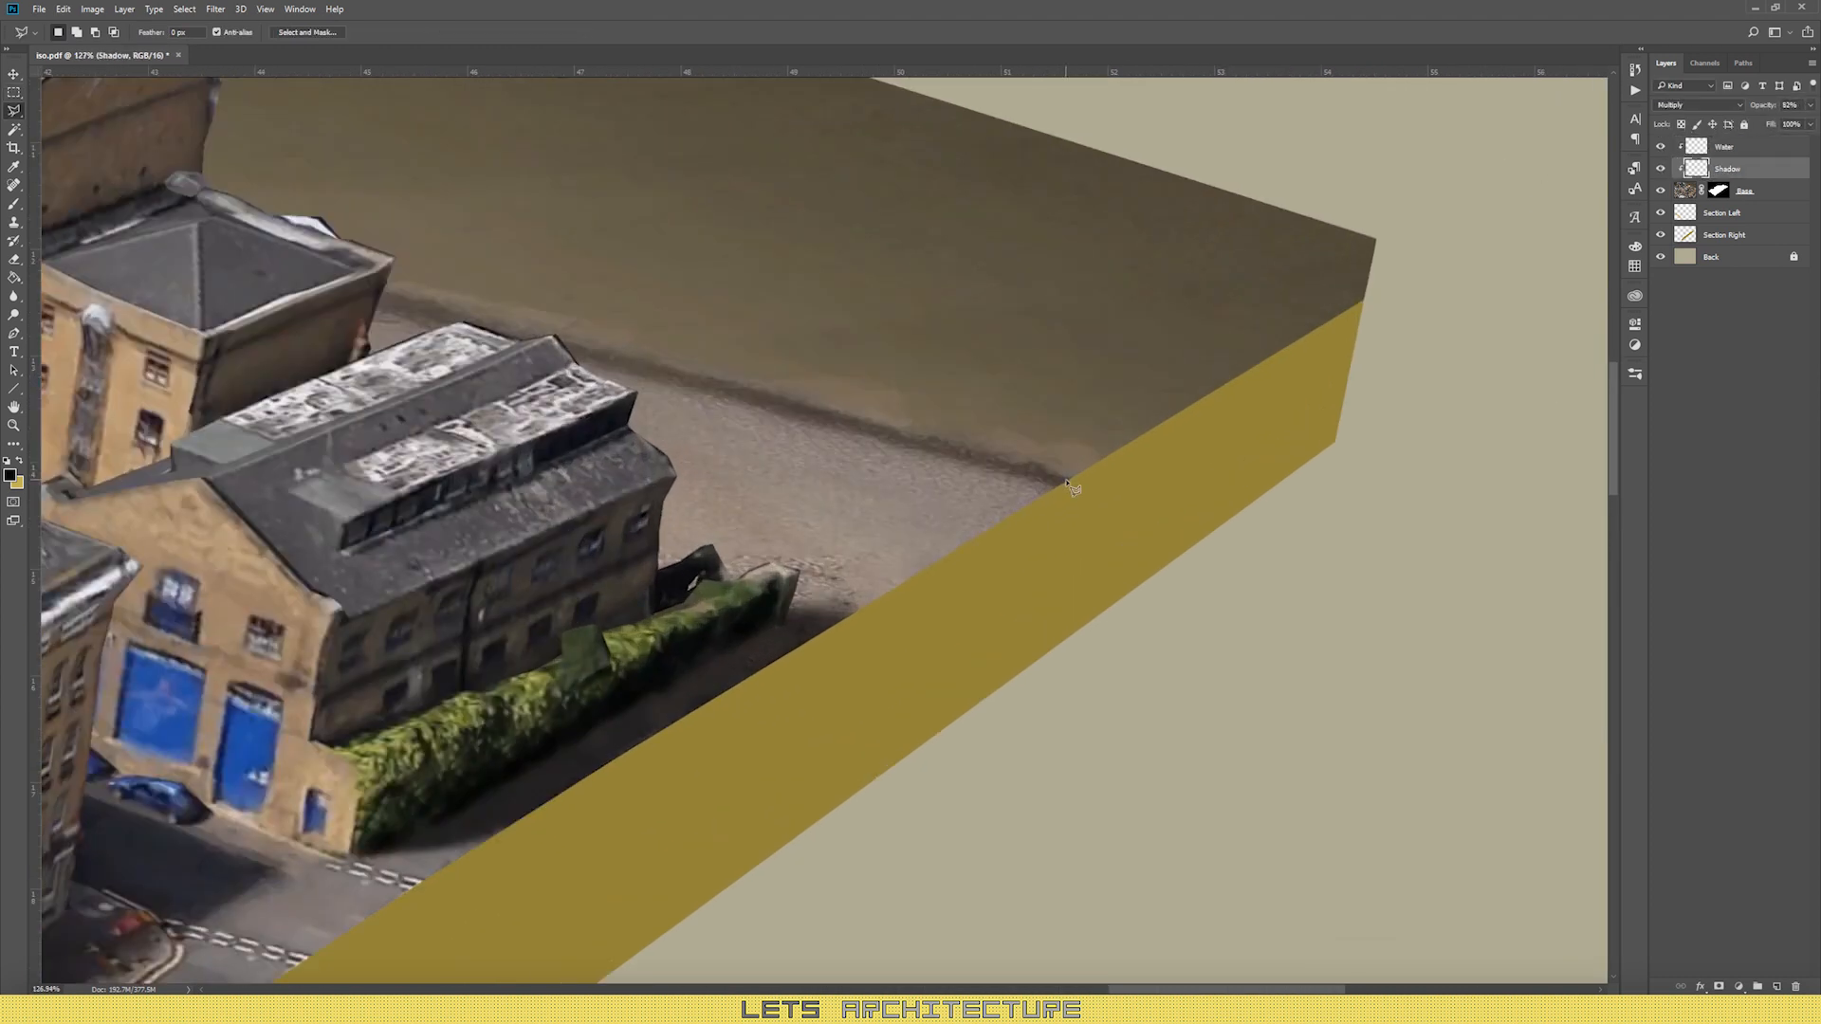
pyautogui.press('Escape')
# Step: On the Water layer, lasso the wedge between the river surface and the yellow face and fill it with white
pyautogui.scroll(-9, 788, 464)
pyautogui.scroll(4, 977, 474)
pyautogui.click(1078, 628)
pyautogui.doubleClick(712, 802)
pyautogui.click(1726, 147)
pyautogui.moveTo(849, 651); pyautogui.dragTo(939, 486)
pyautogui.scroll(9, 1077, 328)
pyautogui.press('b')
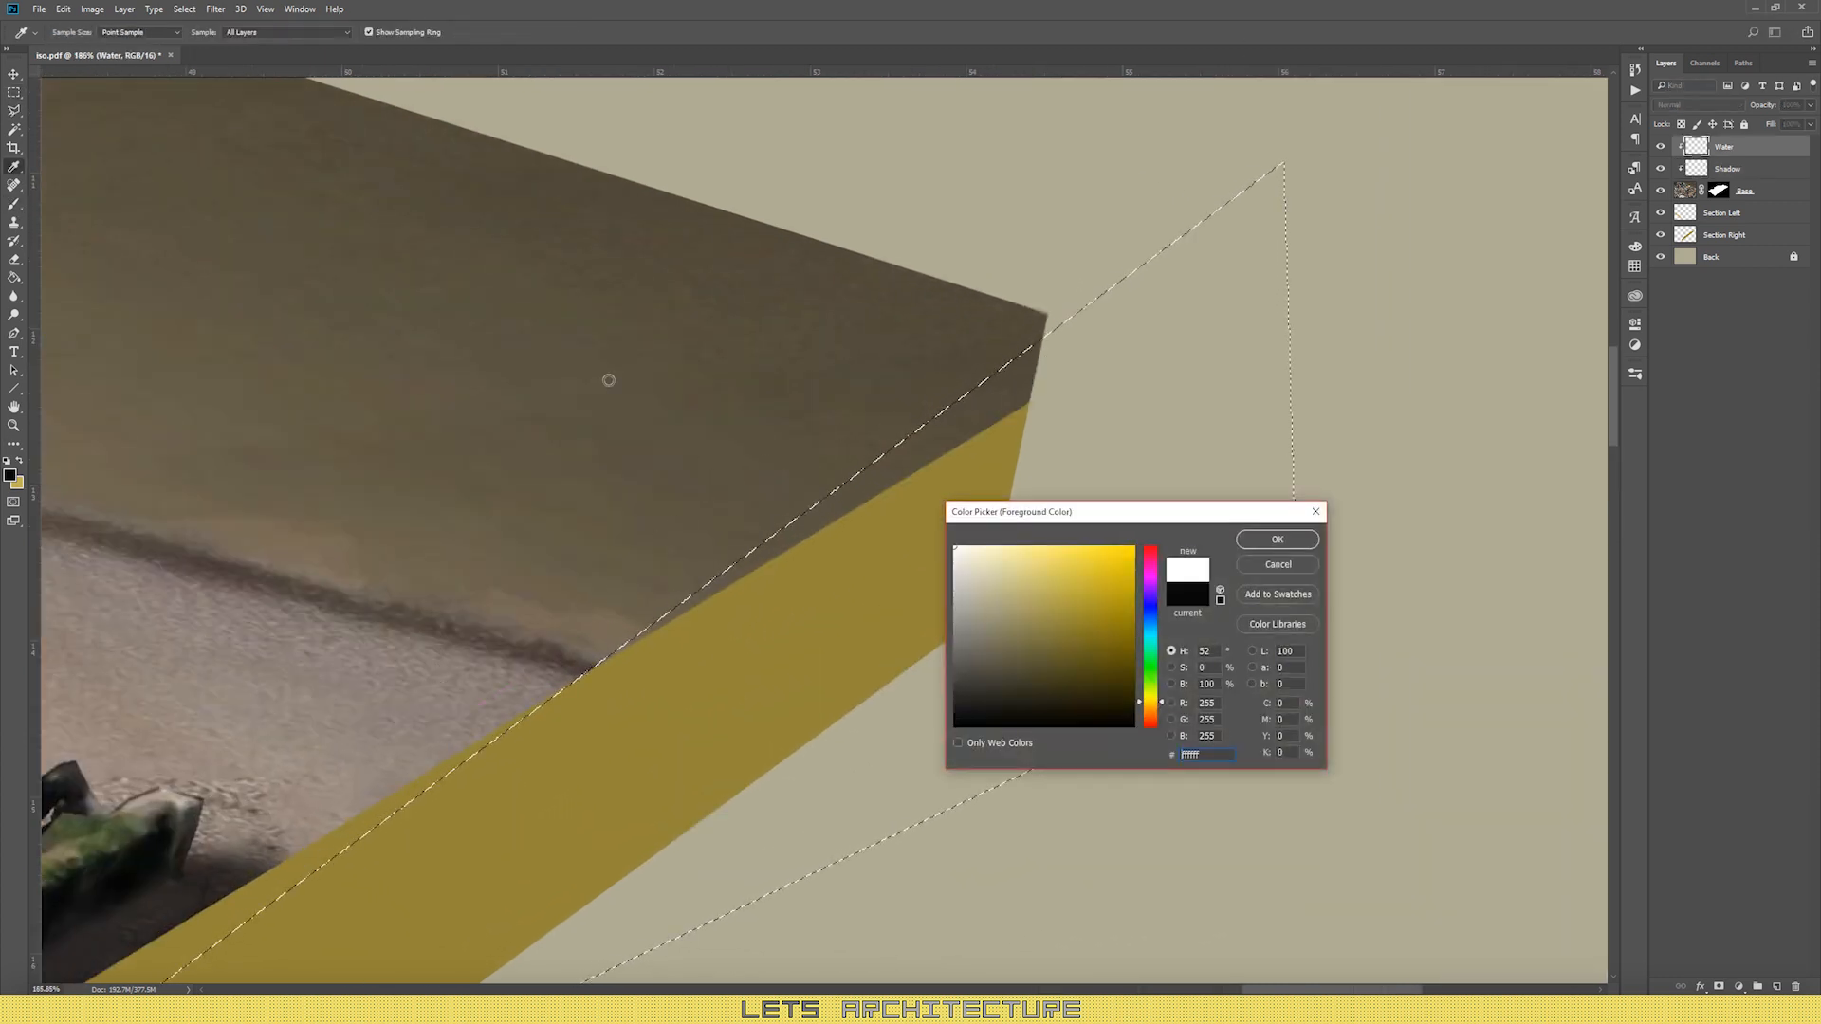
pyautogui.press('Return')
pyautogui.hotkey('alt', 'BackSpace')
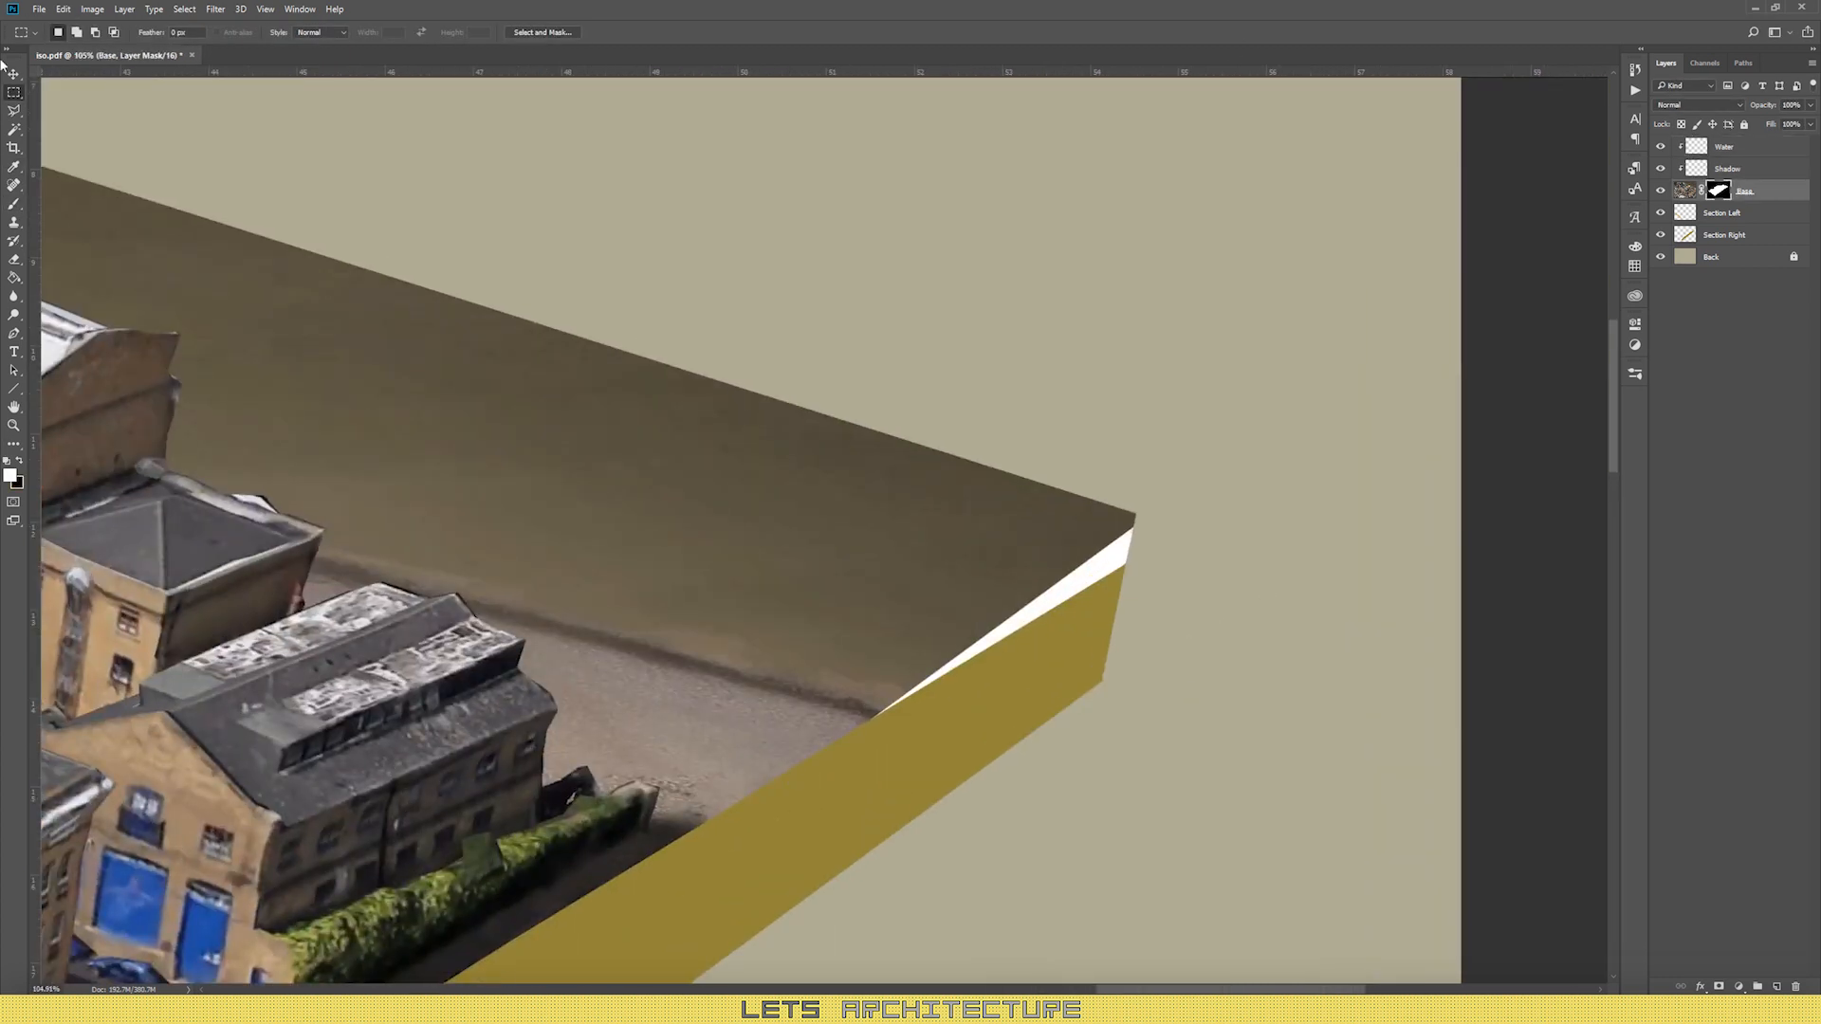
# Step: Lasso the thin strip along the river's far edge and paint it out of the Base mask
pyautogui.press('l')
pyautogui.click(1240, 516)
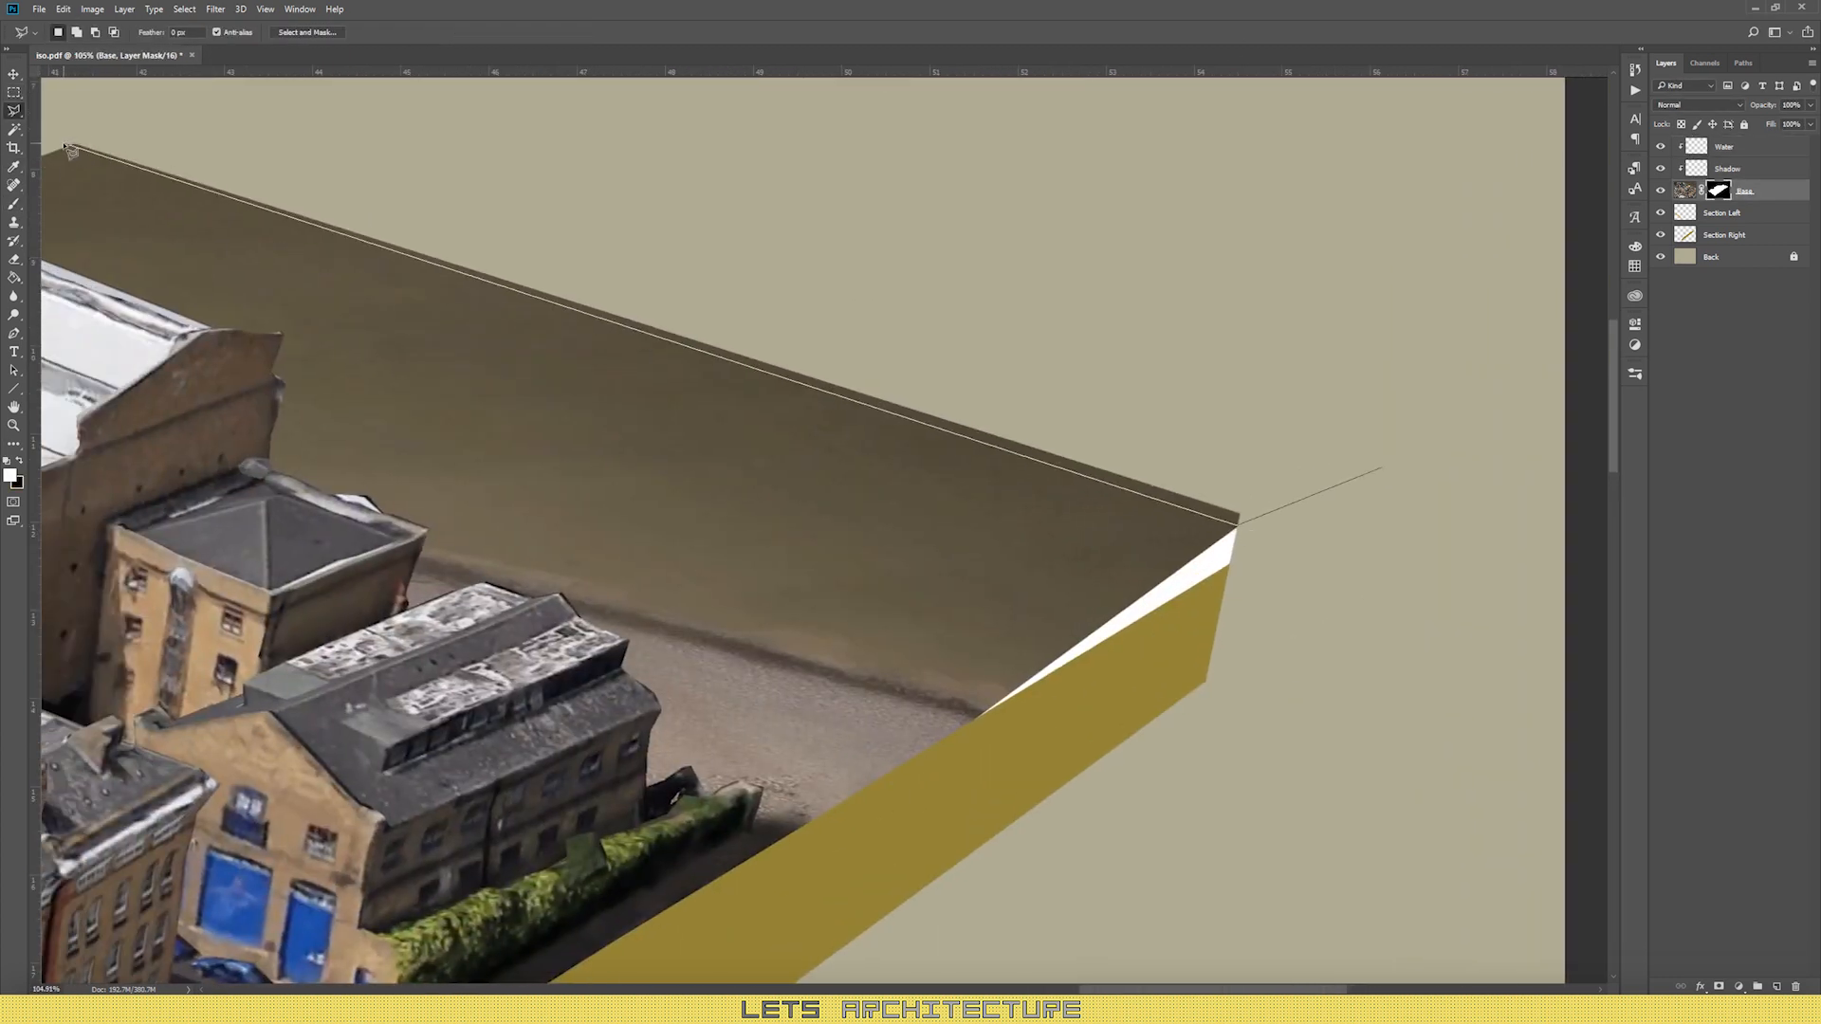
pyautogui.scroll(-3, 1152, 599)
pyautogui.press('b')
pyautogui.press('x')
pyautogui.moveTo(351, 256); pyautogui.dragTo(1224, 531)
pyautogui.press('m')
# Step: Erase the leftover Section Right colour around the block's far river corner
pyautogui.scroll(9, 1339, 577)
pyautogui.click(1725, 235)
pyautogui.press('e')
pyautogui.moveTo(1020, 457); pyautogui.dragTo(1062, 465)
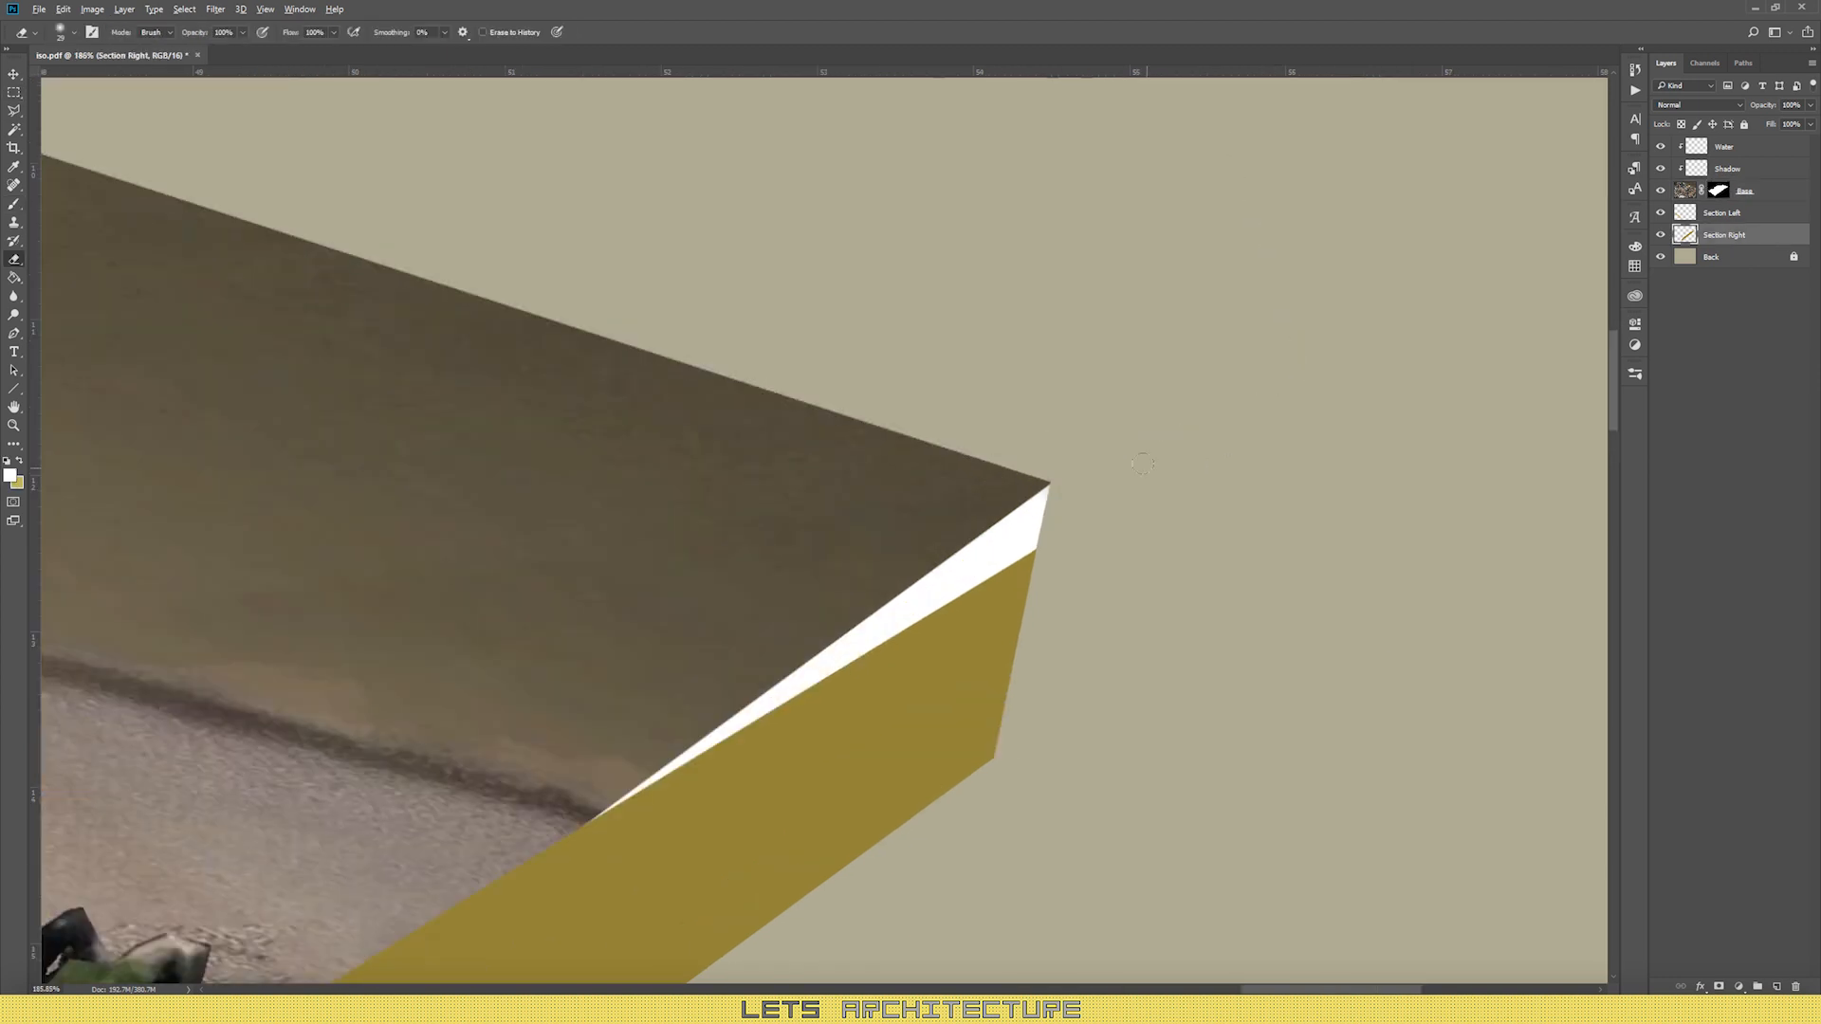
# Step: Mark the Water and Shadow layers with an orange colour label
pyautogui.scroll(-8, 1214, 323)
pyautogui.scroll(5, 1100, 380)
pyautogui.press('v')
pyautogui.click(1726, 148)
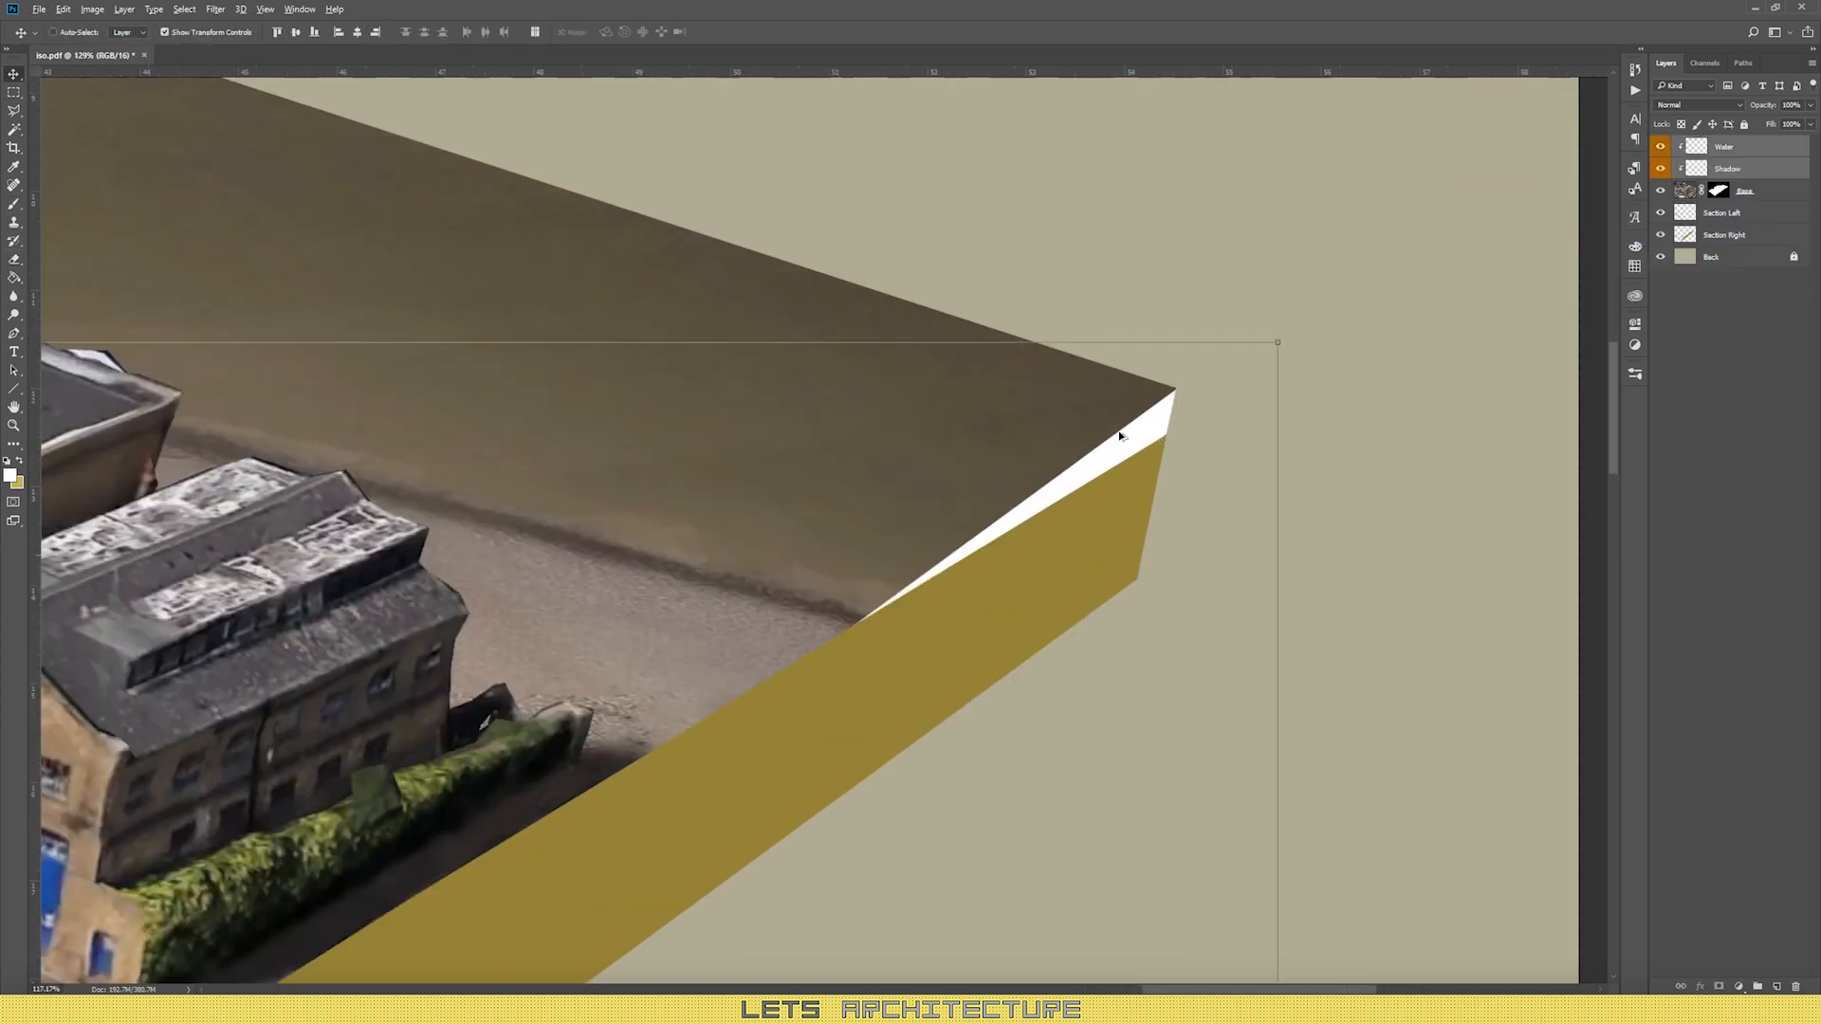
pyautogui.scroll(-2, 1129, 418)
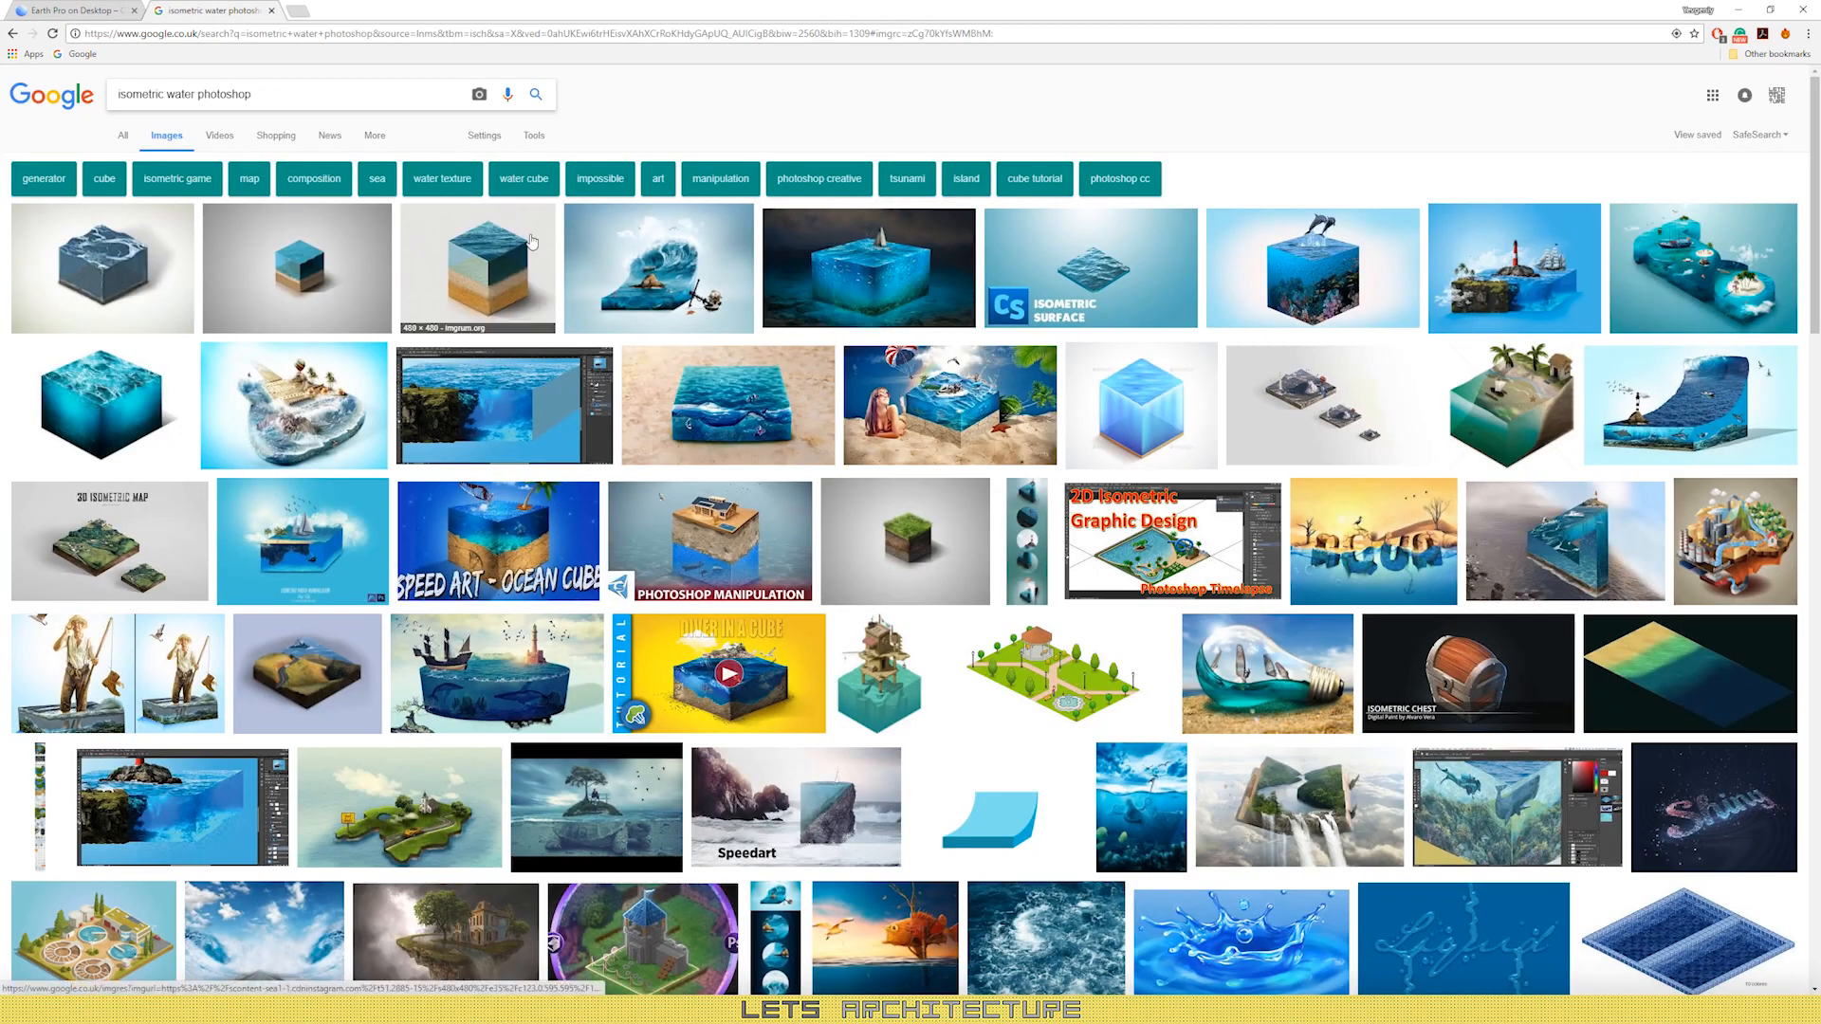
# Step: Search Google Images for "water section" and open the images related to a 3D ocean water cube
pyautogui.write('water section')
pyautogui.press('Return')
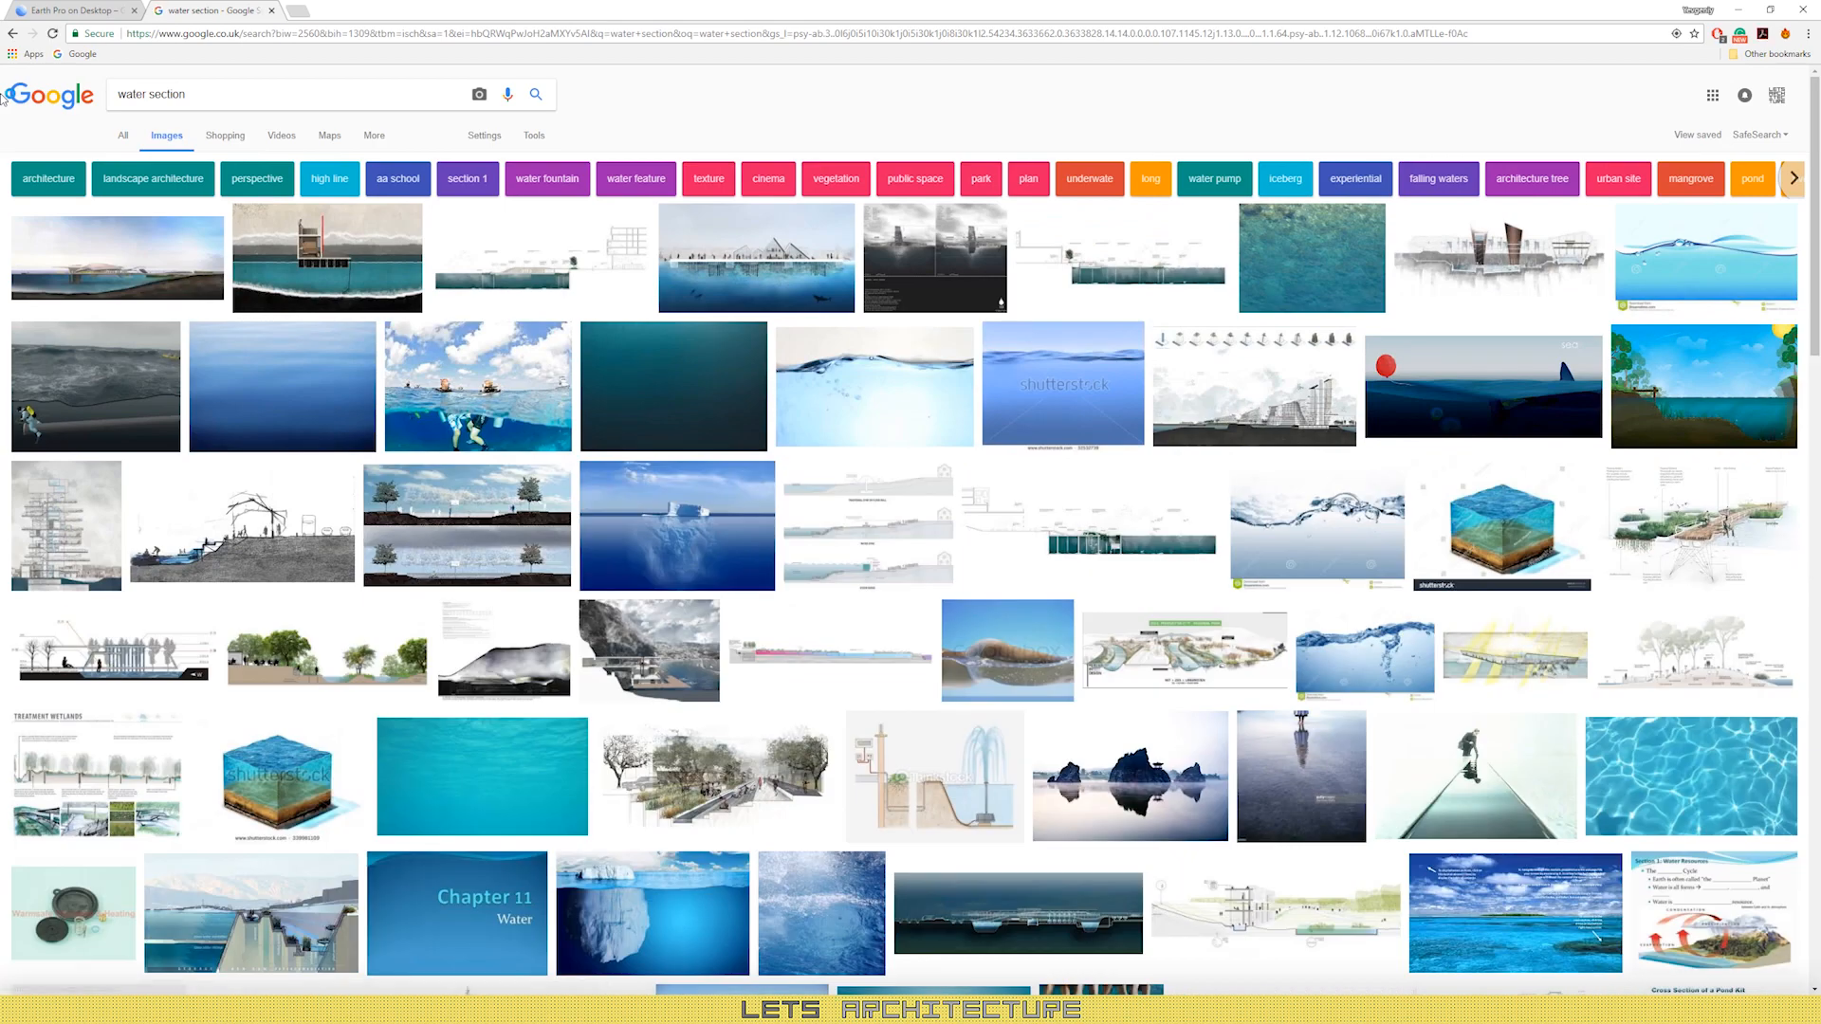
pyautogui.scroll(-20, 935, 769)
pyautogui.scroll(20, 934, 768)
pyautogui.click(277, 299)
pyautogui.click(1296, 669)
pyautogui.click(1425, 732)
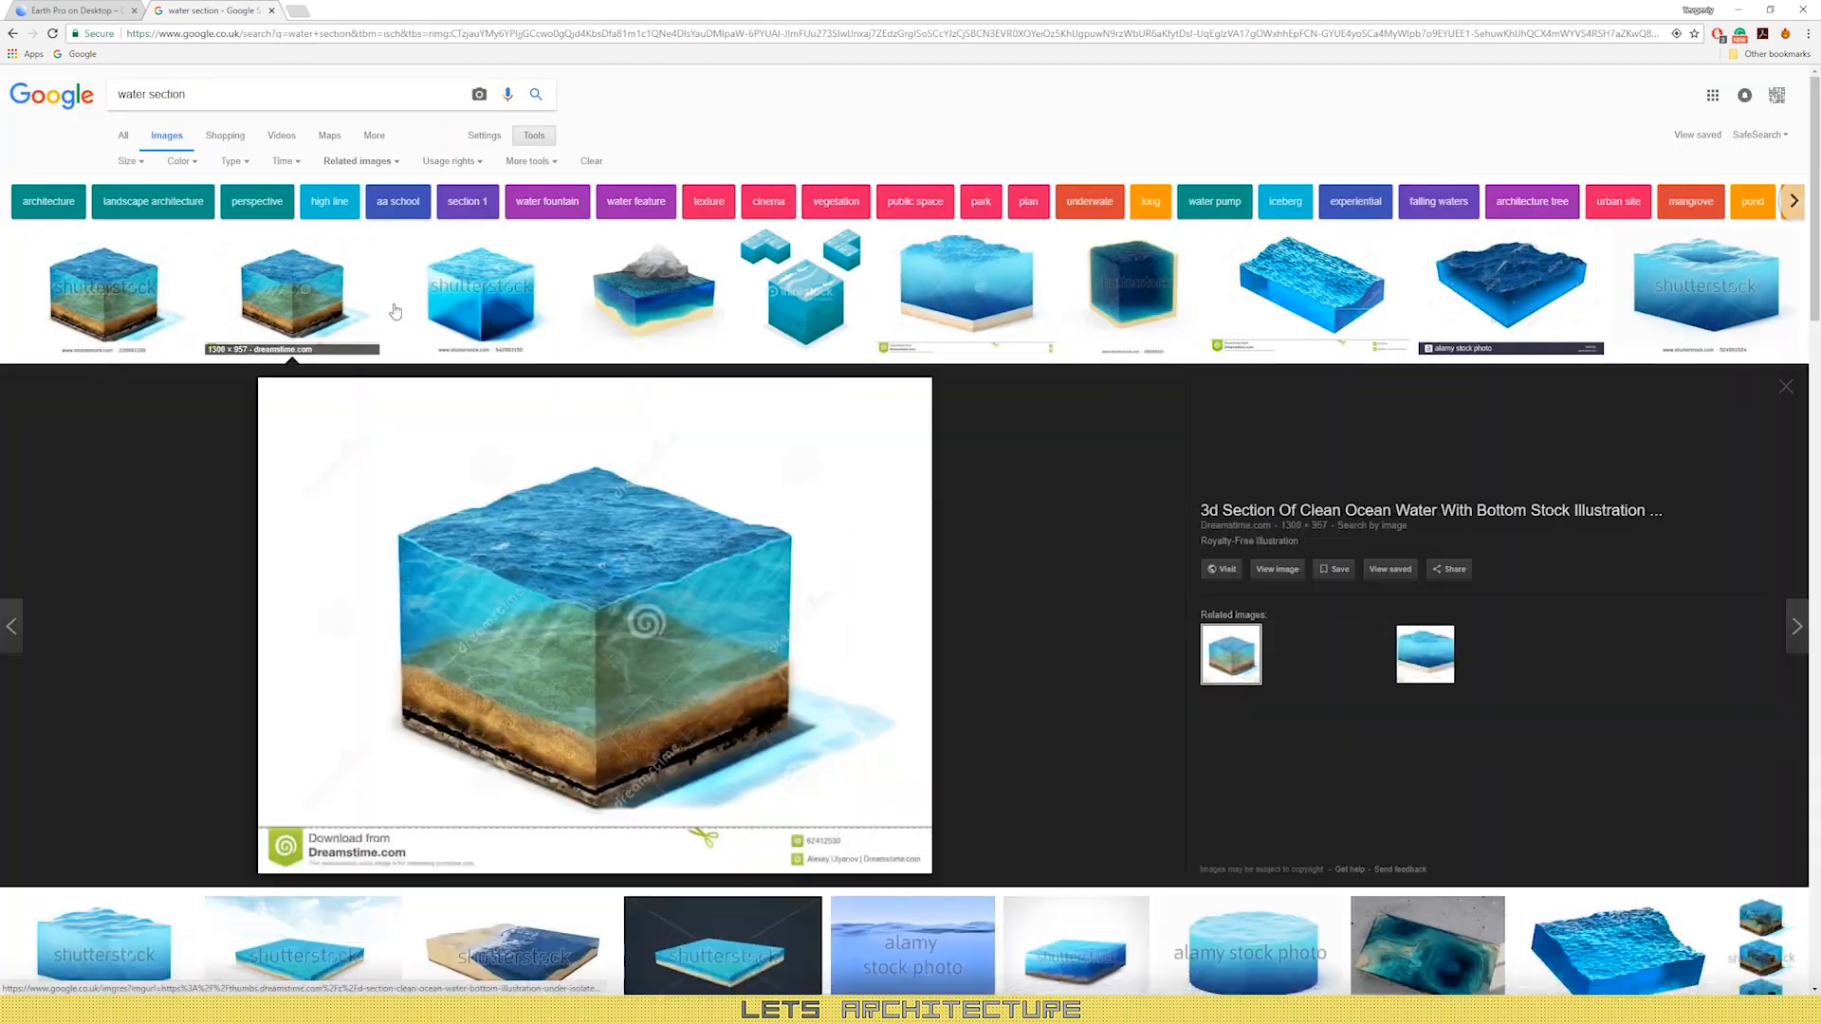
# Step: Browse the related water cubes, search for "isometric water section" and look through the results for a reference image
pyautogui.scroll(-17, 758, 499)
pyautogui.scroll(17, 759, 499)
pyautogui.click(119, 93)
pyautogui.write('isometric')
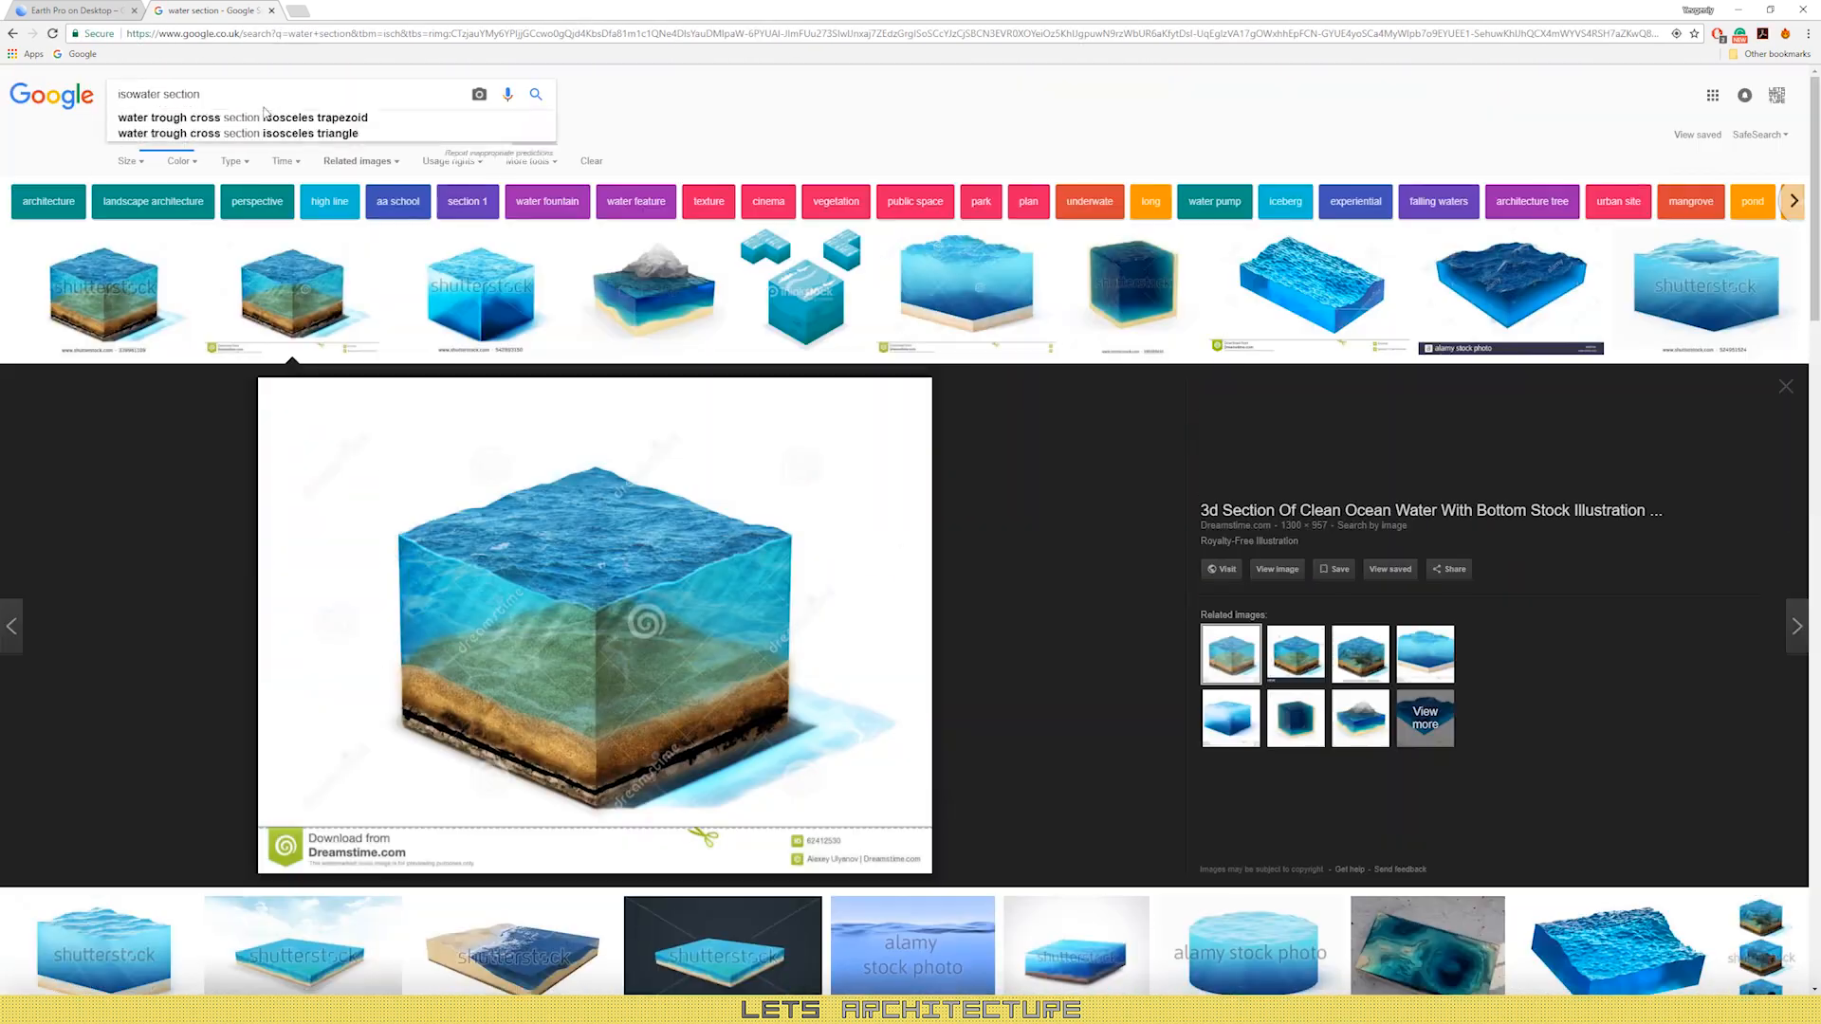
pyautogui.press('Return')
pyautogui.click(806, 401)
pyautogui.scroll(-10, 1651, 291)
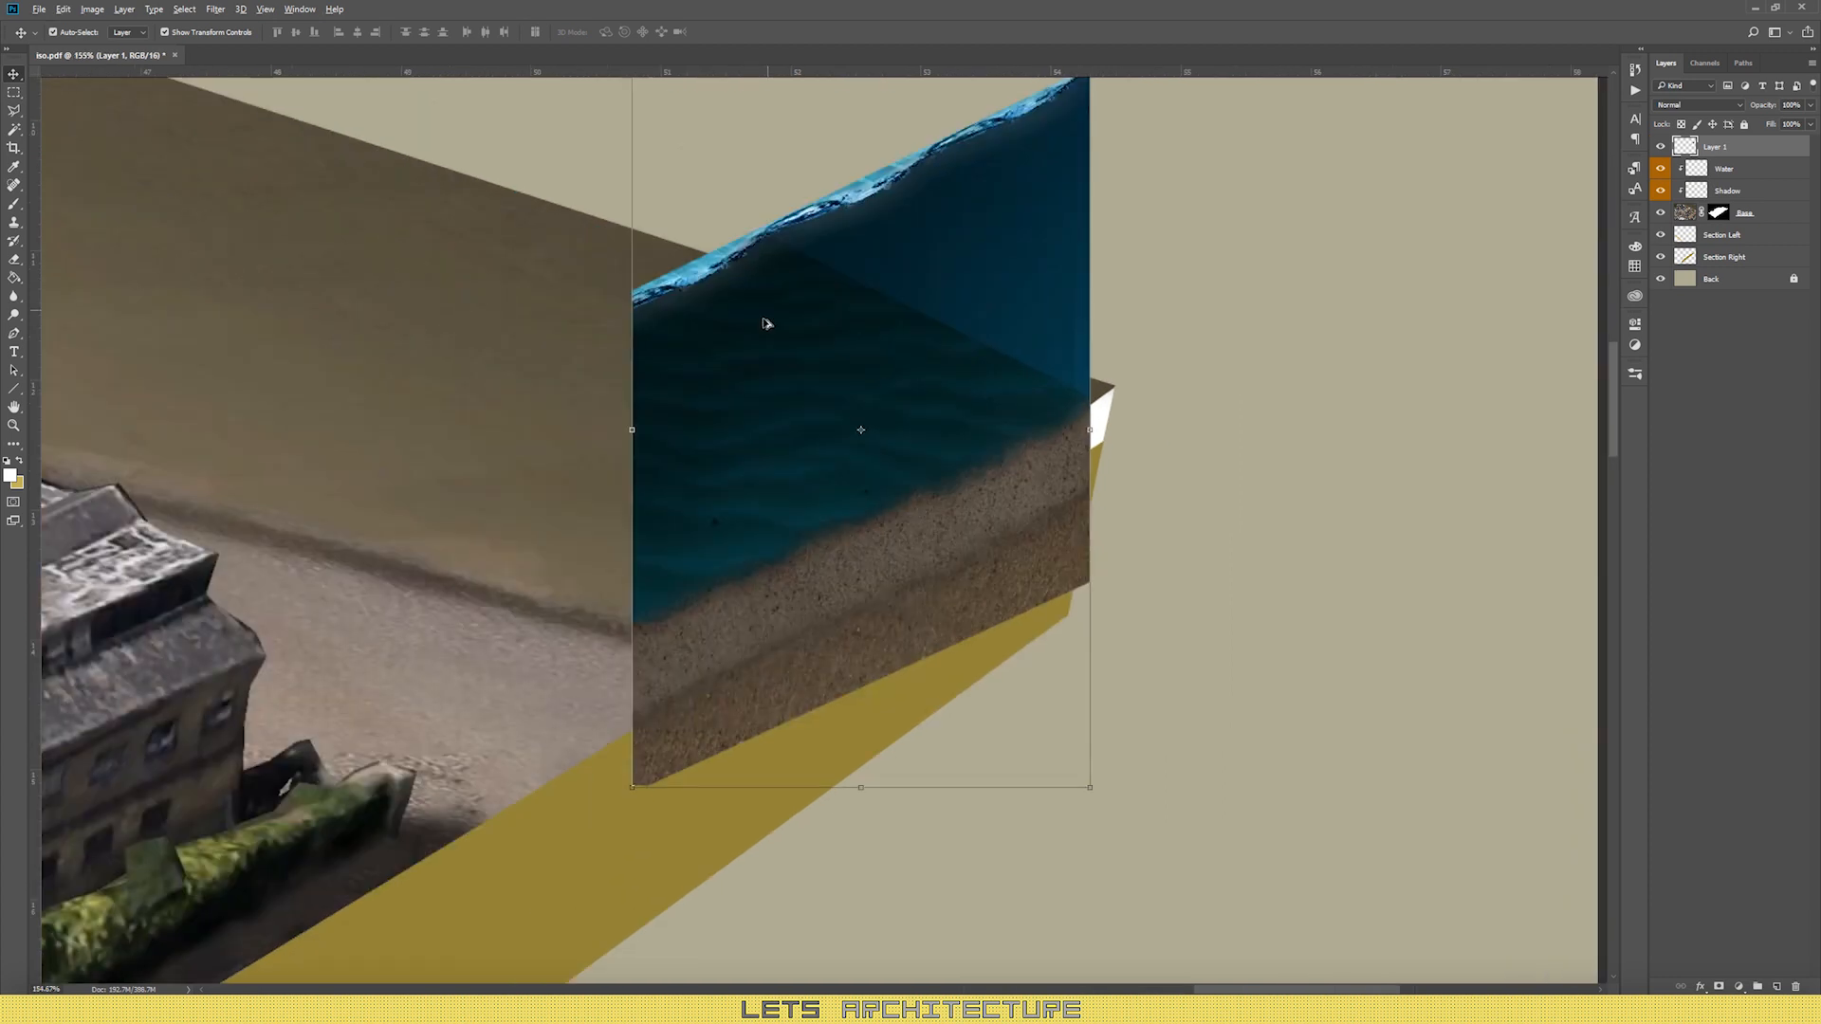
# Step: In Photoshop, scale the water section image down and place it over the wedge's far corner, dismissing the pop-up tip
pyautogui.scroll(3, 854, 427)
pyautogui.moveTo(780, 570); pyautogui.dragTo(790, 620)
pyautogui.press('Return')
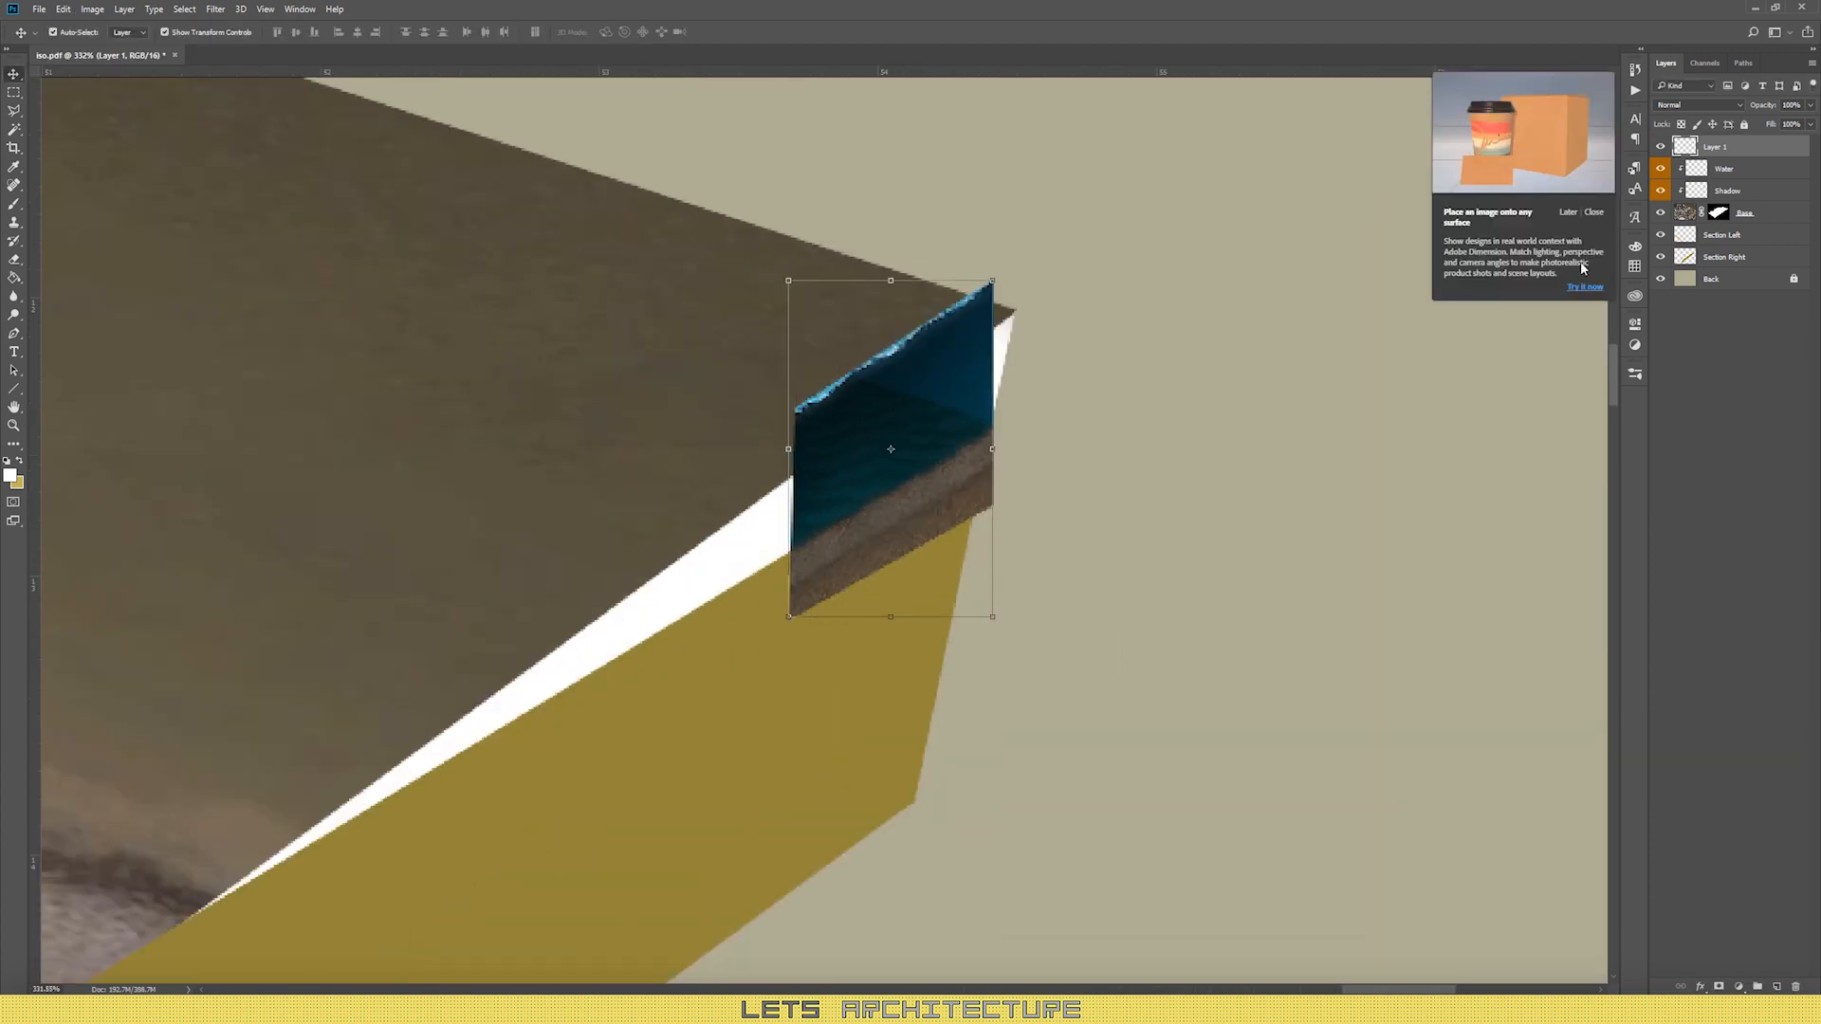
pyautogui.click(1594, 213)
# Step: Clone the dark blue water from the placed image along the white wedge down to the shoreline, undoing stray strokes
pyautogui.press('s')
pyautogui.keyDown('alt'); pyautogui.click(884, 471); pyautogui.keyUp('alt')
pyautogui.moveTo(771, 531); pyautogui.dragTo(194, 901)
pyautogui.moveTo(333, 833)
pyautogui.mouseDown()
pyautogui.moveTo(756, 516)
pyautogui.moveTo(413, 725)
pyautogui.mouseUp()
pyautogui.hotkey('ctrl', 'z')
pyautogui.keyDown('alt'); pyautogui.click(862, 499); pyautogui.keyUp('alt')
pyautogui.rightClick(856, 481)
pyautogui.scroll(3, 1014, 394)
pyautogui.moveTo(1002, 408)
pyautogui.mouseDown()
pyautogui.moveTo(1001, 308)
pyautogui.moveTo(981, 355)
pyautogui.moveTo(990, 300)
pyautogui.mouseUp()
pyautogui.hotkey('ctrl', 'z')
# Step: Clip the cloned water on Layer 1 to the layers beneath it
pyautogui.scroll(-4, 977, 322)
pyautogui.press('v')
pyautogui.keyDown('alt'); pyautogui.click(1724, 156); pyautogui.keyUp('alt')
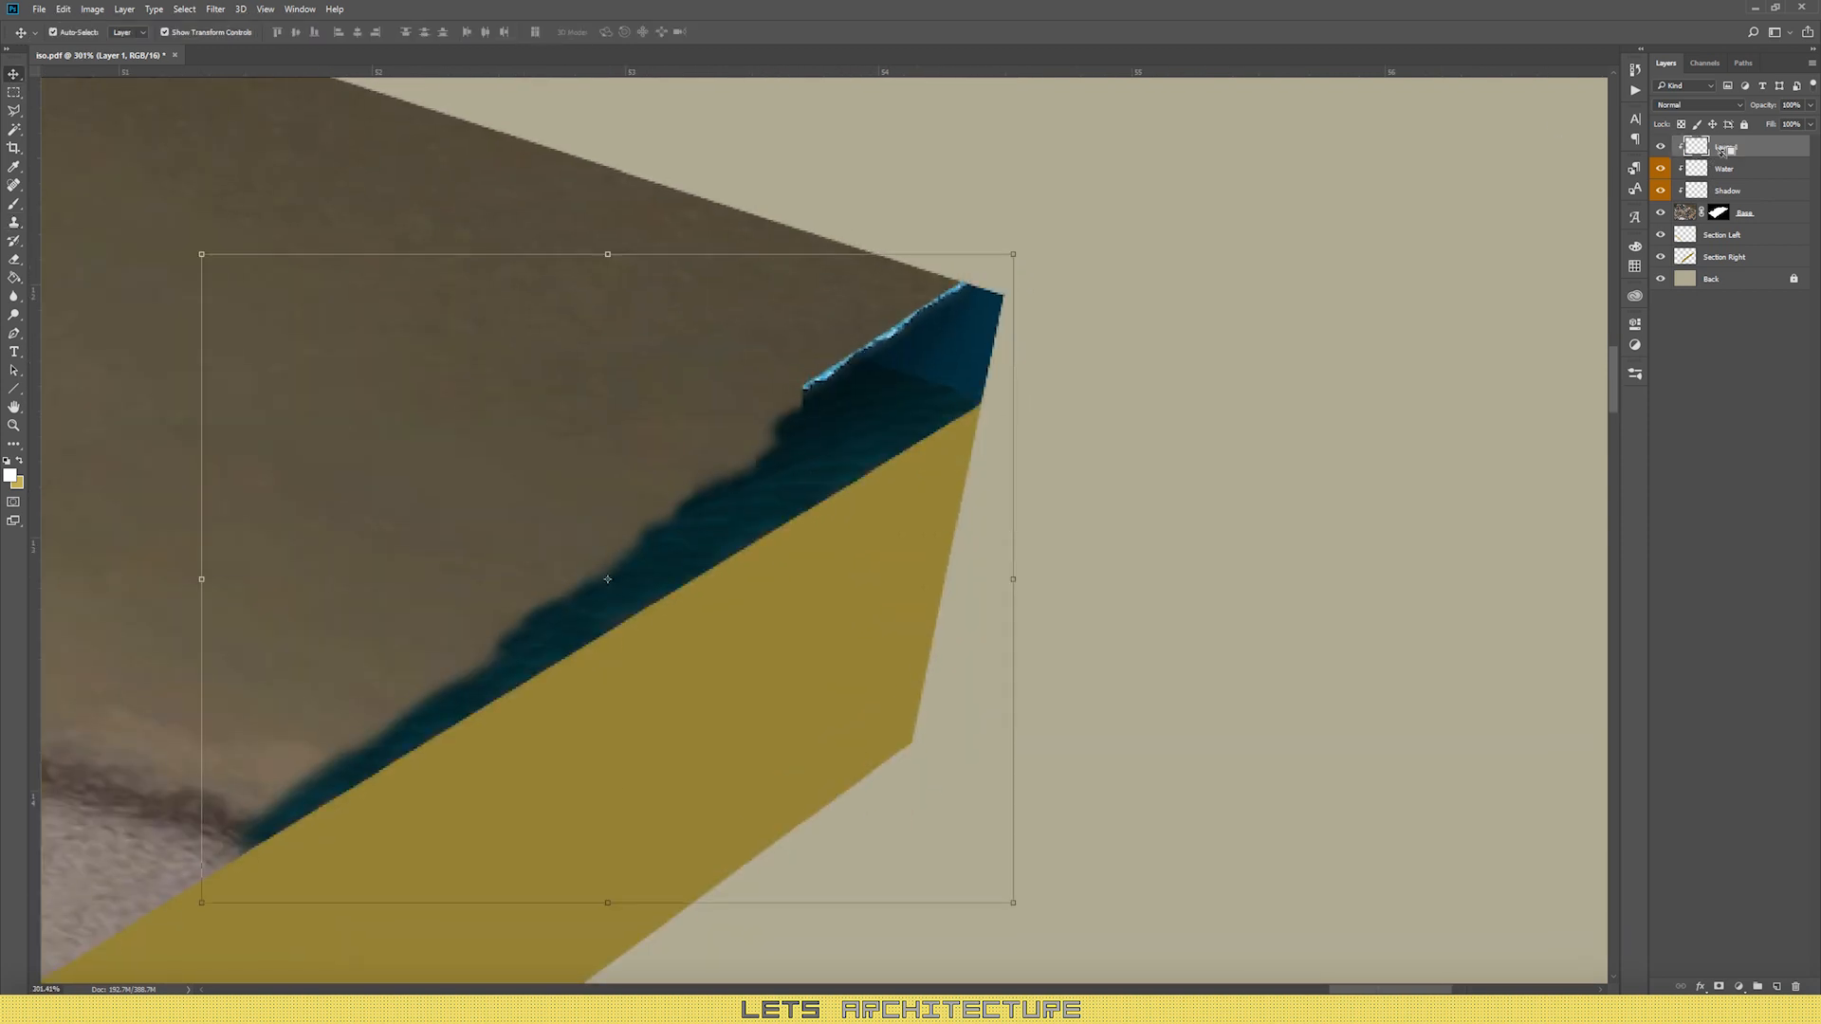
# Step: Lasso the area above the wedge's upper edge and delete the Layer 1 water inside it
pyautogui.click(1727, 169)
pyautogui.click(12, 112)
pyautogui.click(247, 854)
pyautogui.click(1004, 295)
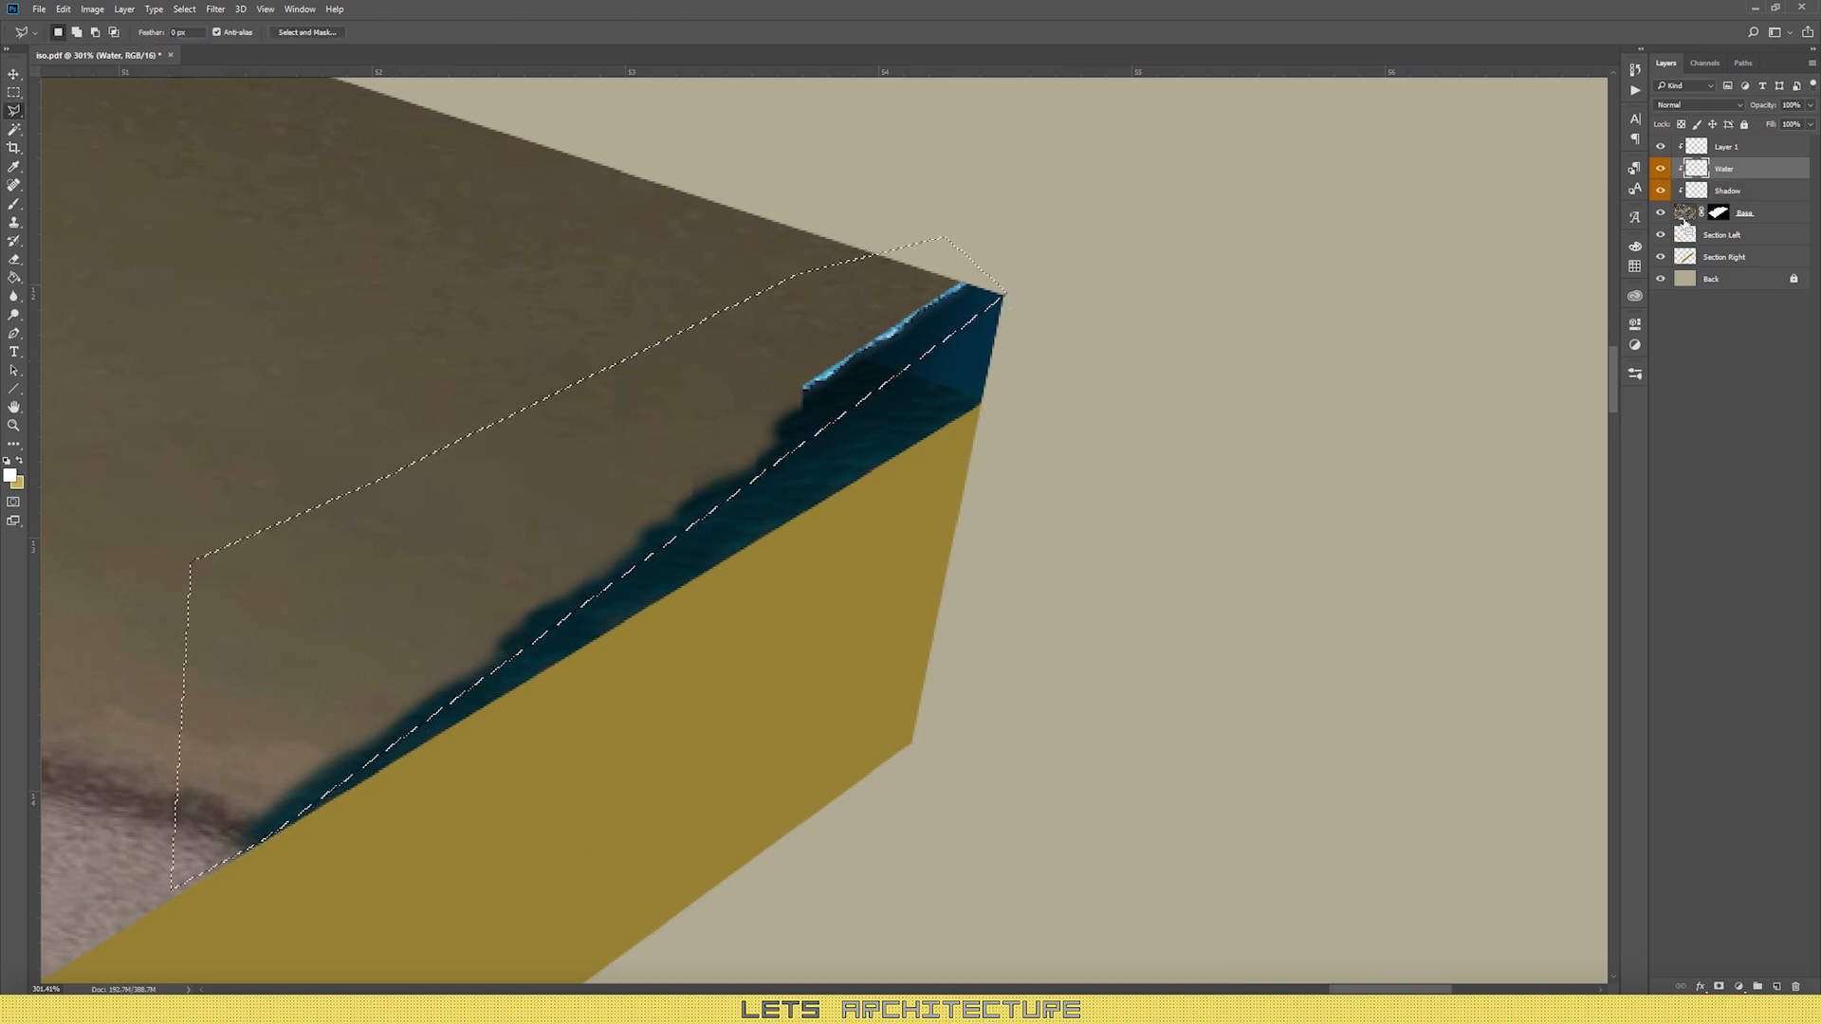
pyautogui.click(1727, 147)
pyautogui.press('Delete')
# Step: Desaturate the Layer 1 water and slightly raise its lightness with Hue/Saturation to match the murky river
pyautogui.scroll(-11, 1017, 436)
pyautogui.scroll(6, 1038, 413)
pyautogui.press('v')
pyautogui.hotkey('ctrl', 'u')
pyautogui.moveTo(1099, 321); pyautogui.dragTo(1101, 322)
pyautogui.moveTo(1156, 351); pyautogui.dragTo(1102, 352)
pyautogui.moveTo(1157, 384); pyautogui.dragTo(1166, 386)
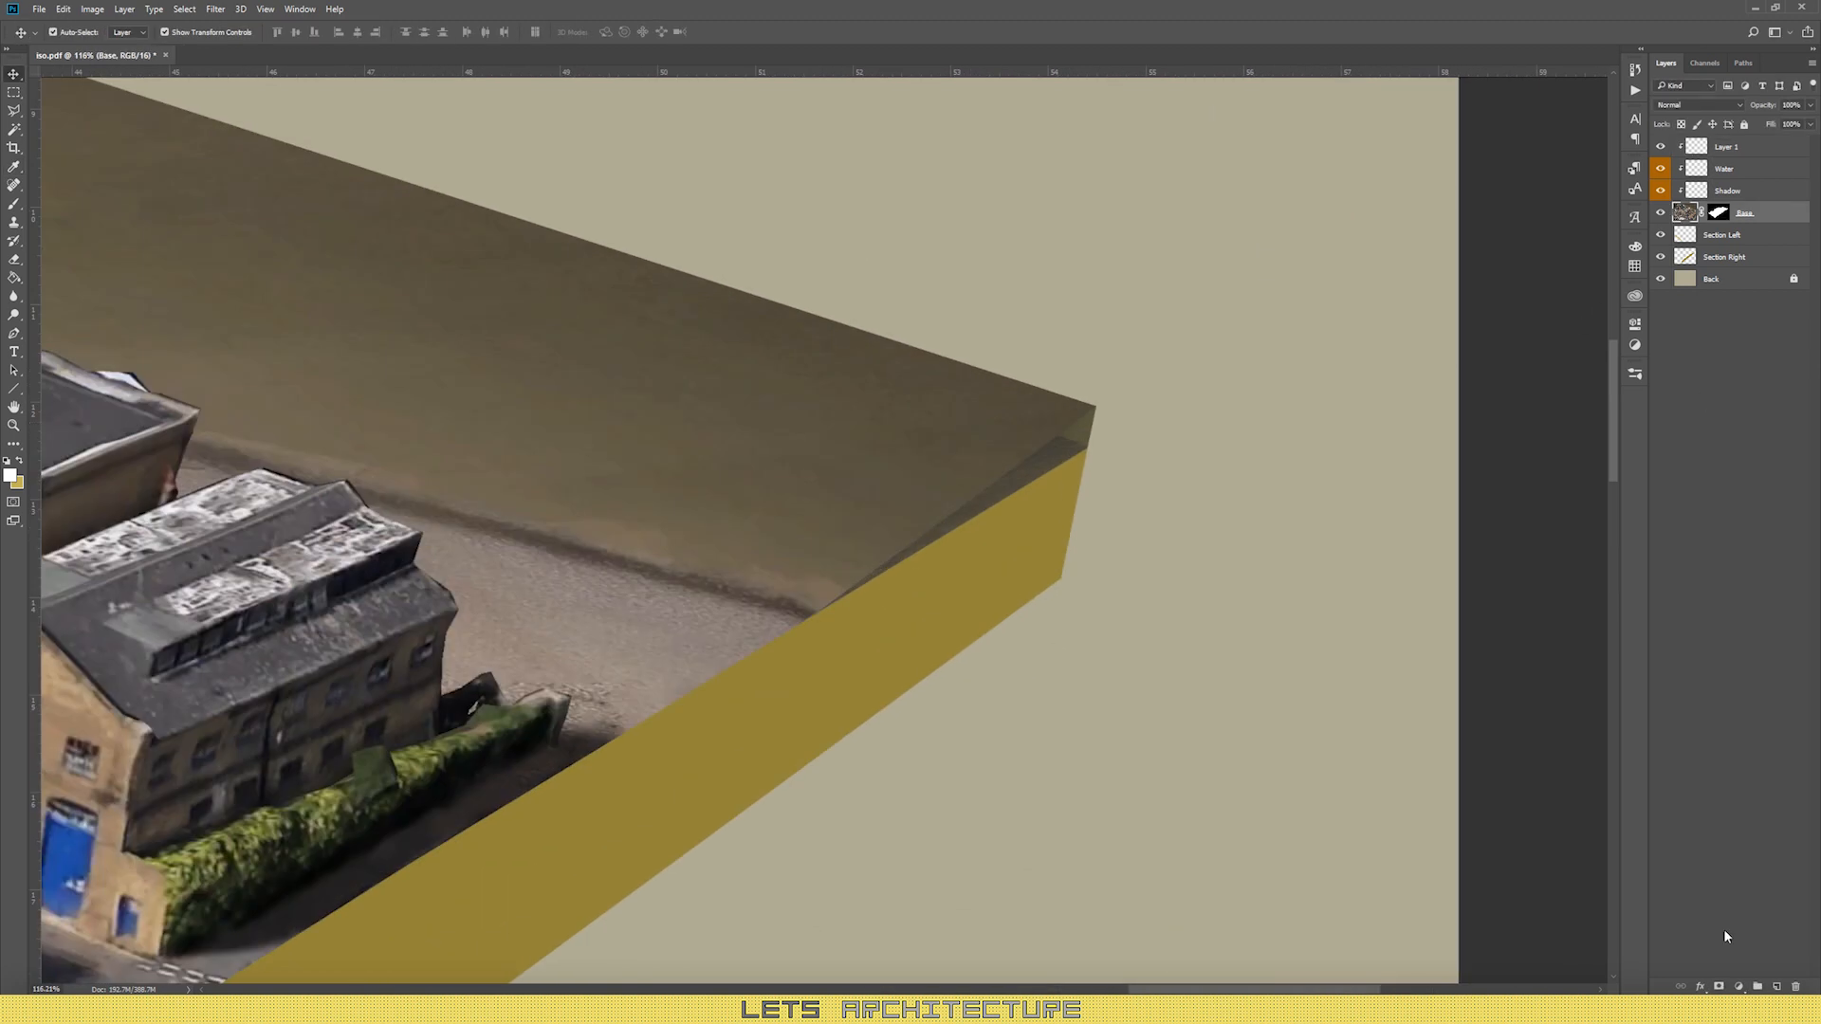
# Step: Add a layer named Water Highlight above the Base layer
pyautogui.click(1776, 987)
pyautogui.doubleClick(1726, 213)
pyautogui.write('Water Highlight')
pyautogui.press('Return')
# Step: Lasso an area over the river on the Water Highlight layer and fill it with white
pyautogui.press('b')
pyautogui.scroll(-3, 953, 569)
pyautogui.rightClick(891, 466)
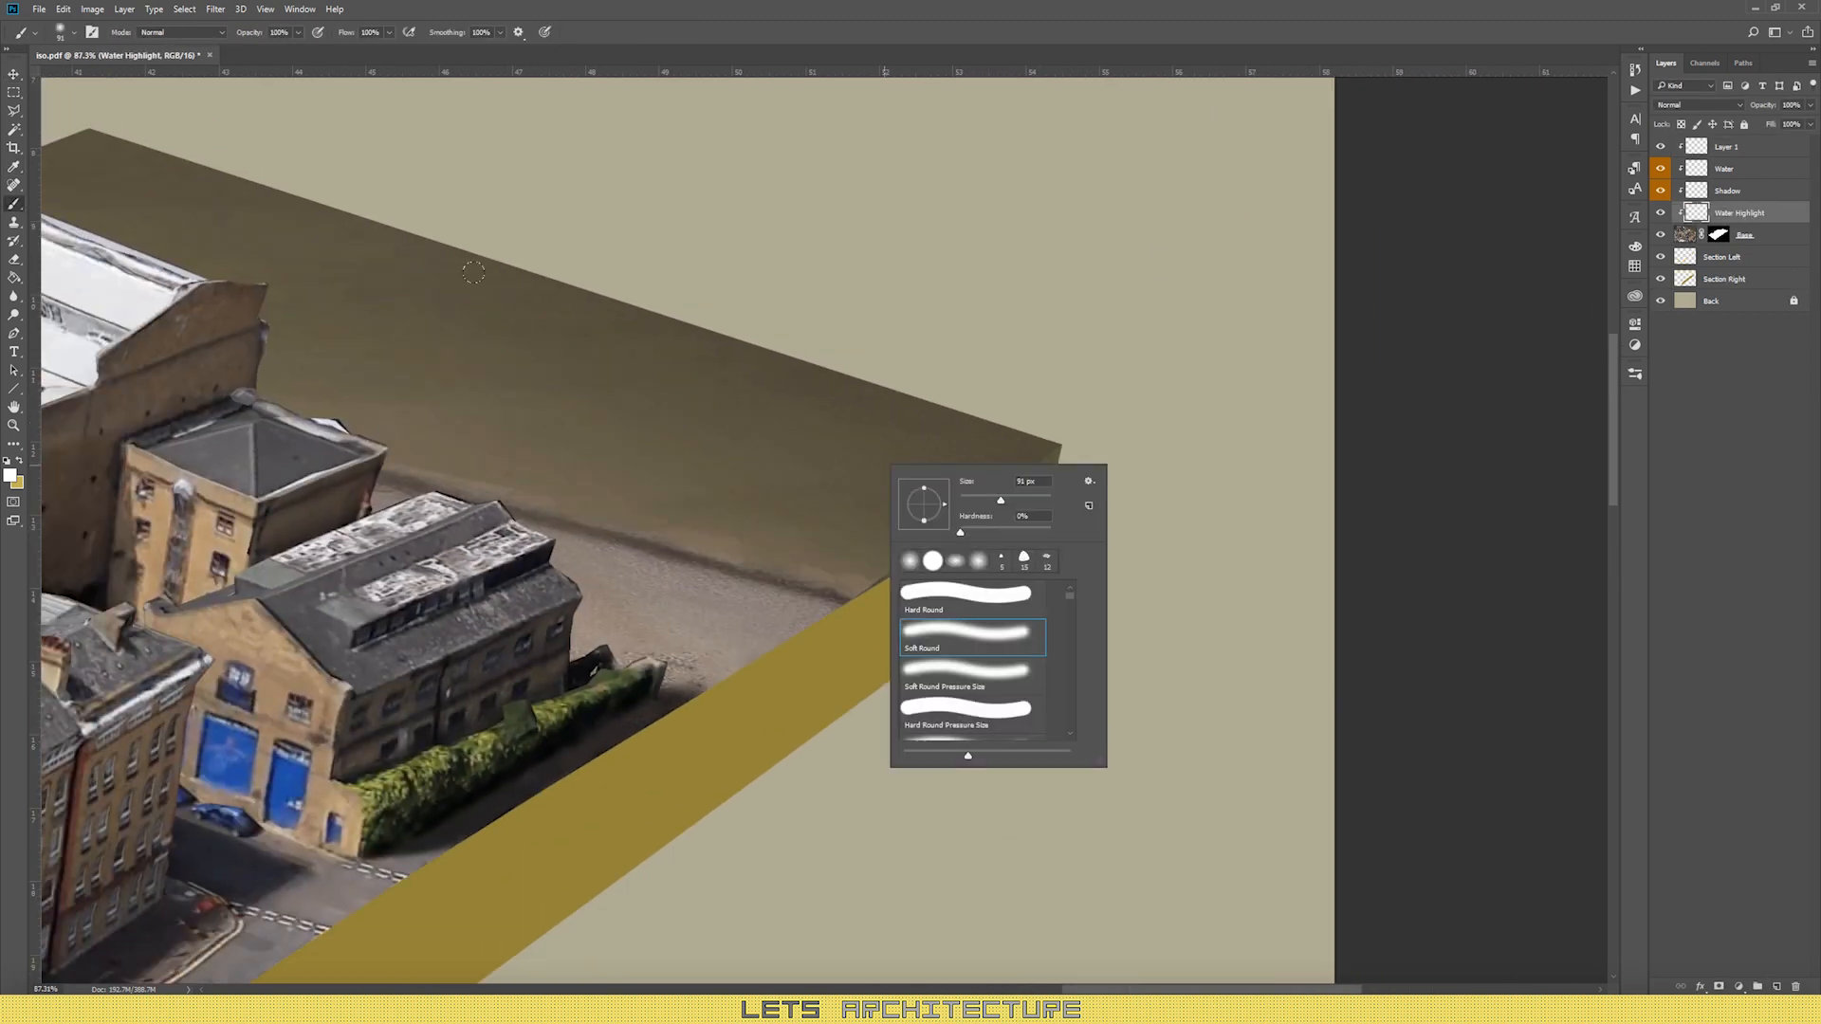
pyautogui.press('l')
pyautogui.click(1209, 482)
pyautogui.doubleClick(84, 178)
pyautogui.hotkey('alt', 'BackSpace')
pyautogui.hotkey('ctrl', 'd')
# Step: Nudge the white highlight slightly upward and blend it with the river using Overlay at about 9% opacity
pyautogui.press('v')
pyautogui.press('Up')
pyautogui.press('Up')
pyautogui.press('Up')
pyautogui.click(1811, 105)
pyautogui.moveTo(1810, 124); pyautogui.dragTo(1751, 127)
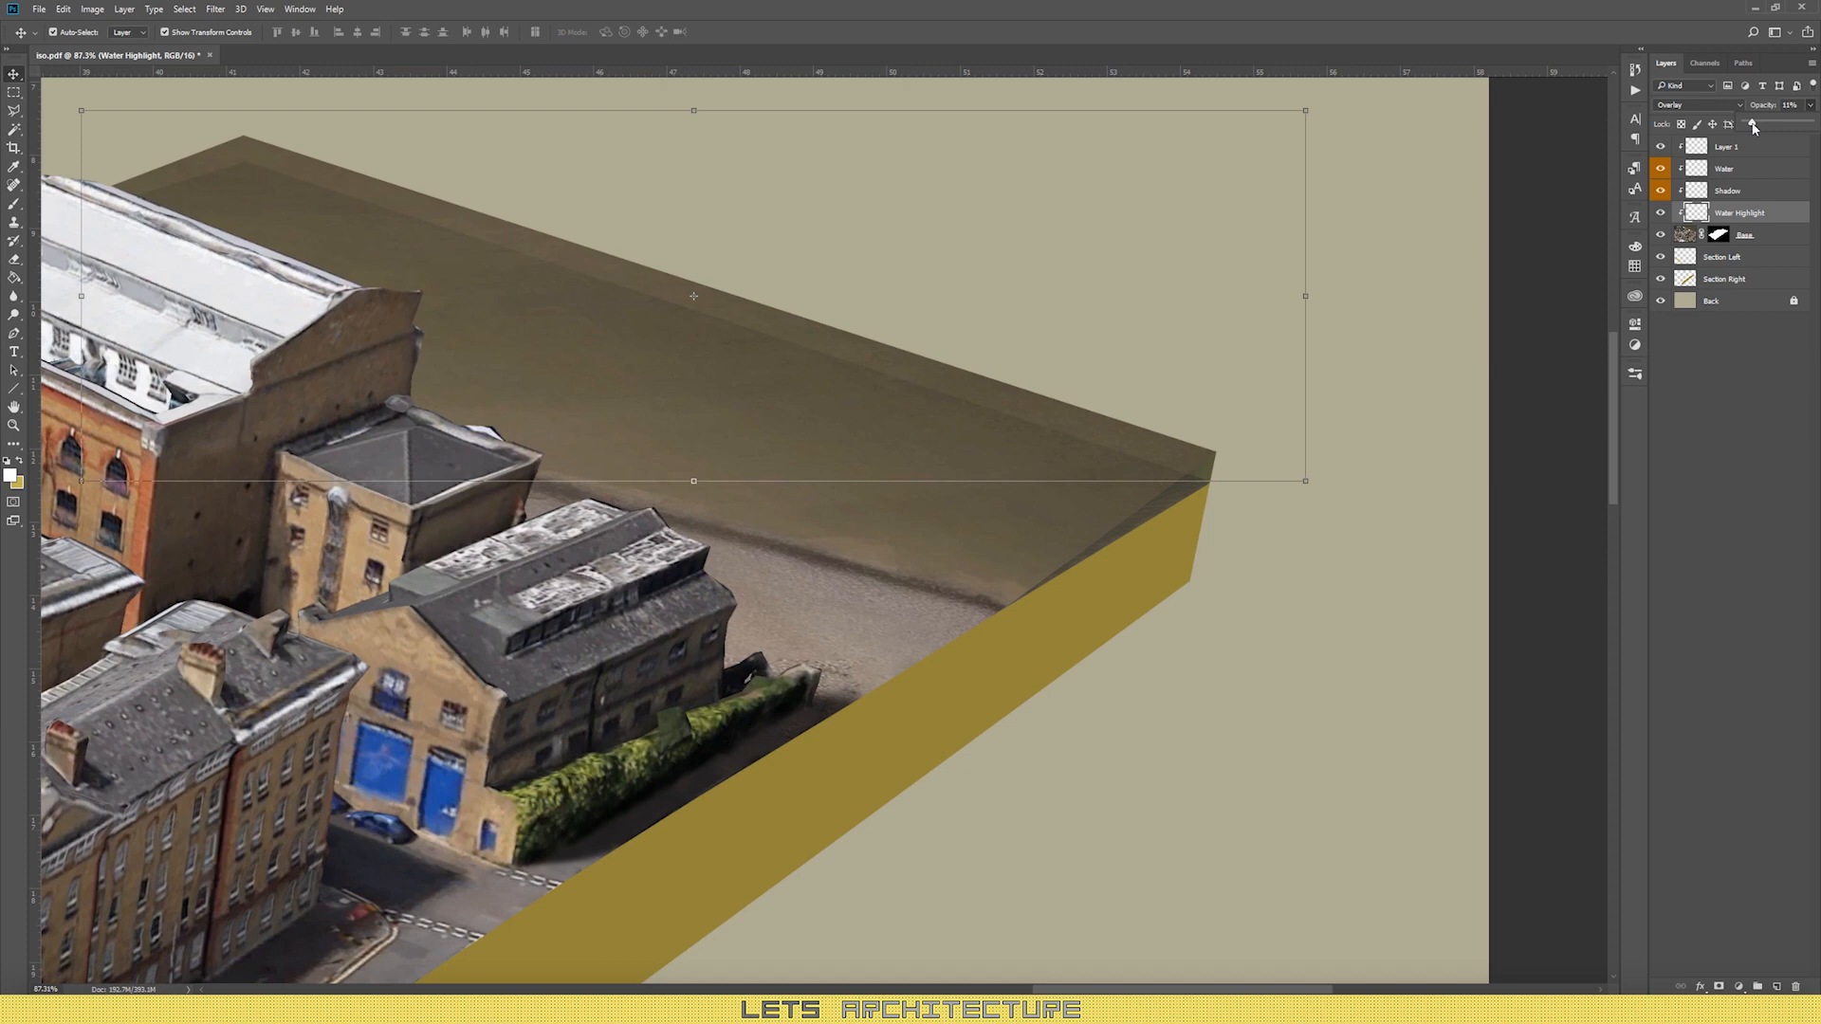
# Step: Compare the whole block with and without the Layer 1 water patch
pyautogui.press('l')
pyautogui.scroll(-10, 1309, 369)
pyautogui.scroll(2, 1290, 372)
pyautogui.click(1742, 147)
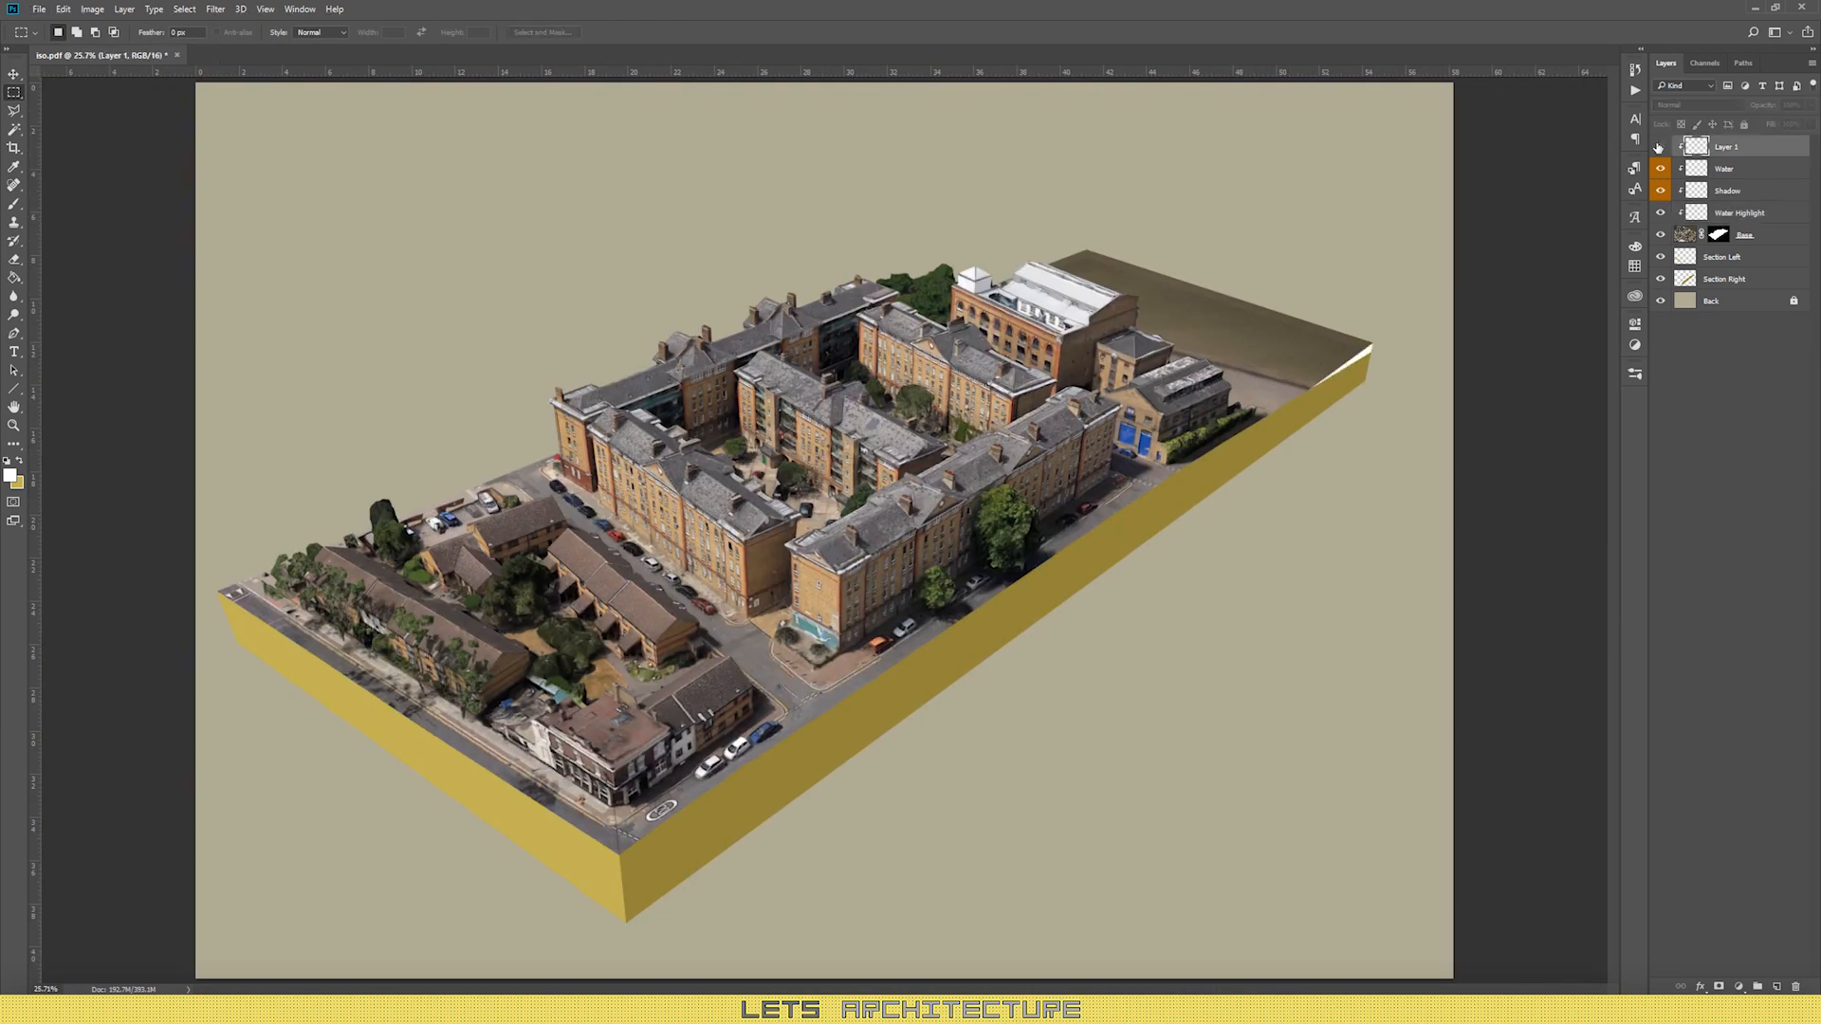
# Step: Select the Water layer and clean up stray marks near the block's far street corner with a resized Eraser
pyautogui.scroll(12, 612, 840)
pyautogui.press('v')
pyautogui.click(641, 513)
pyautogui.press('e')
pyautogui.scroll(-8, 438, 627)
pyautogui.rightClick(506, 580)
pyautogui.doubleClick(576, 716)
pyautogui.scroll(-4, 258, 590)
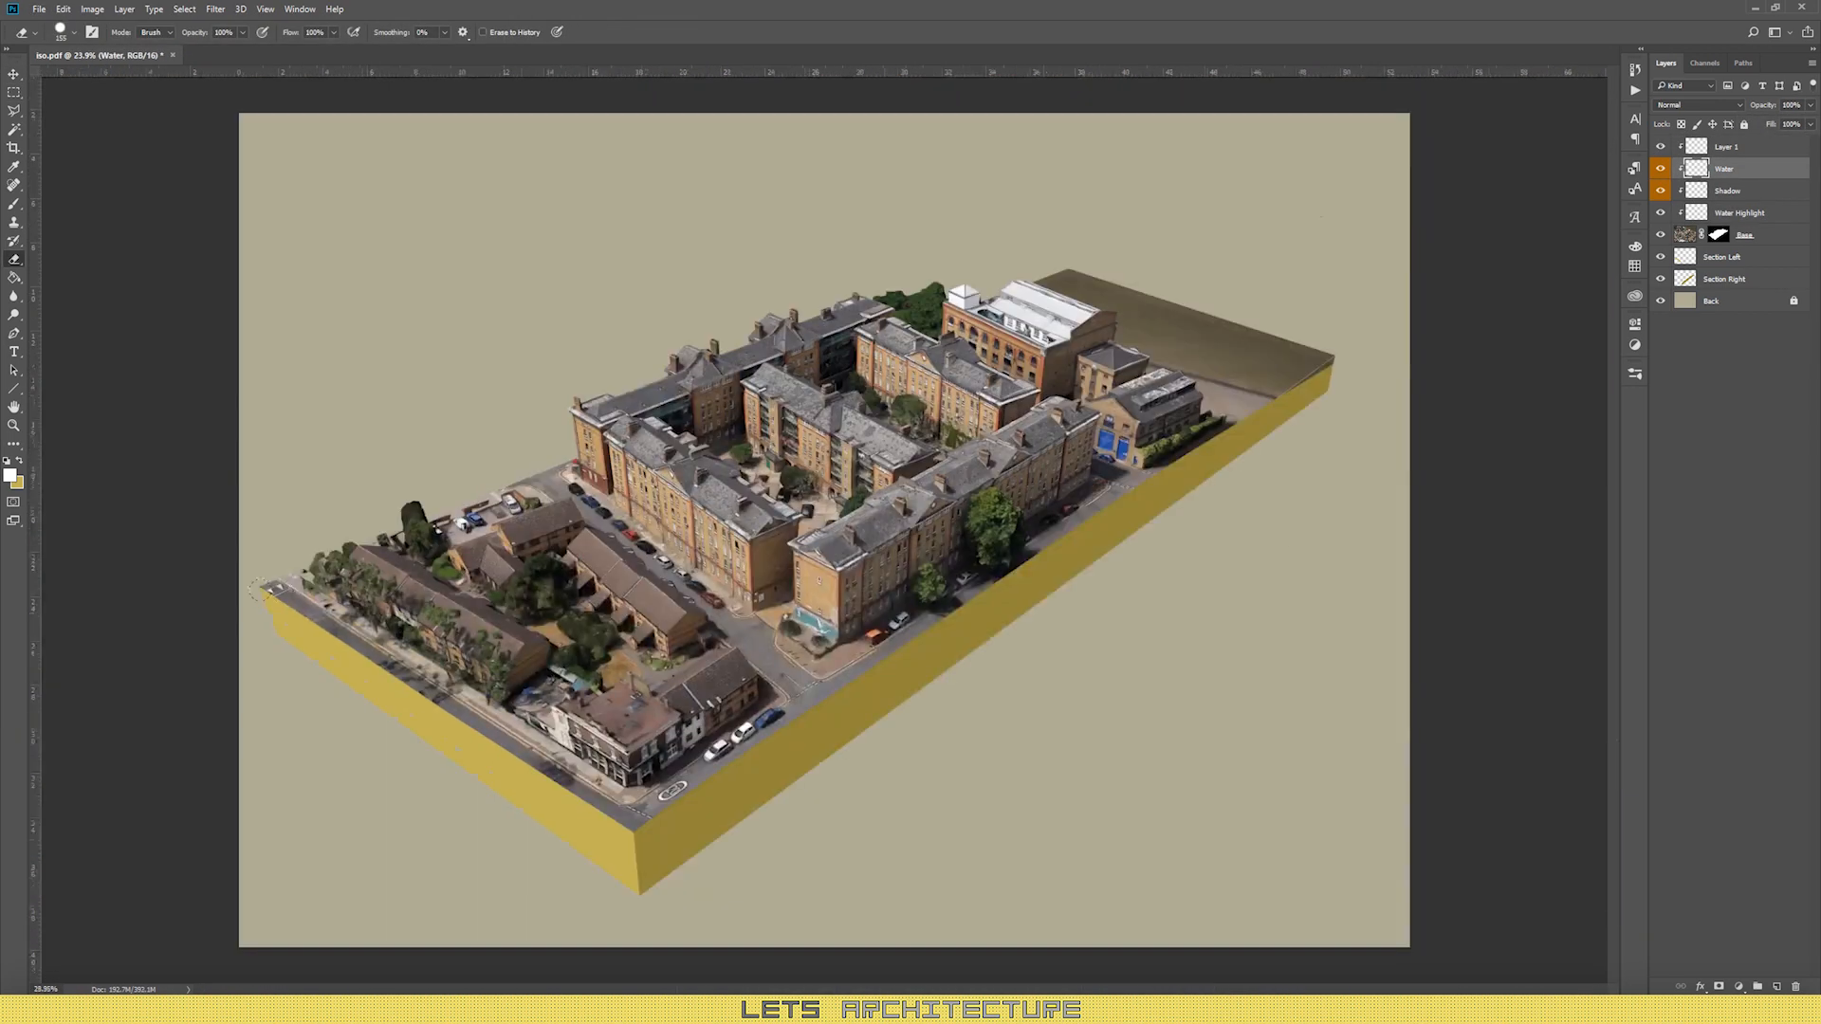
# Step: Add a new layer above Layer 1 for retouching the dark wedge at the river's section edge
pyautogui.scroll(5, 1347, 338)
pyautogui.click(1739, 213)
pyautogui.press('b')
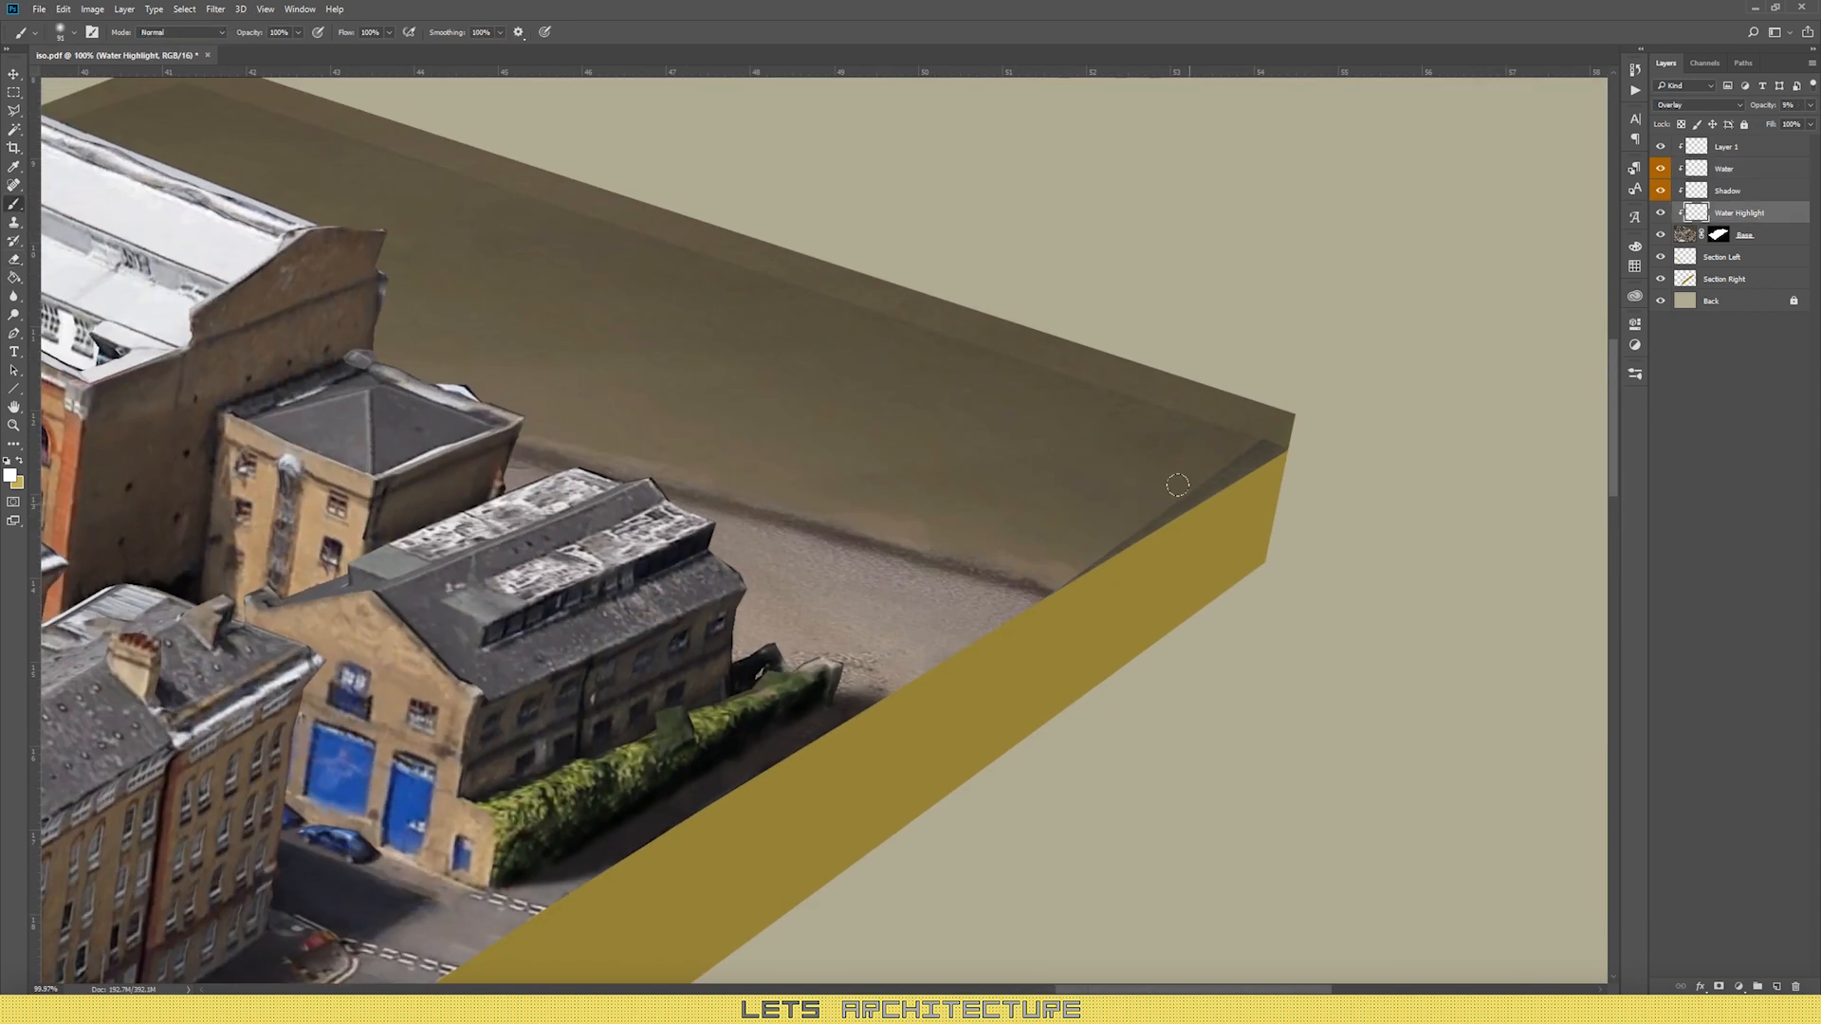
pyautogui.scroll(-5, 1211, 655)
pyautogui.scroll(8, 1153, 422)
pyautogui.click(1724, 169)
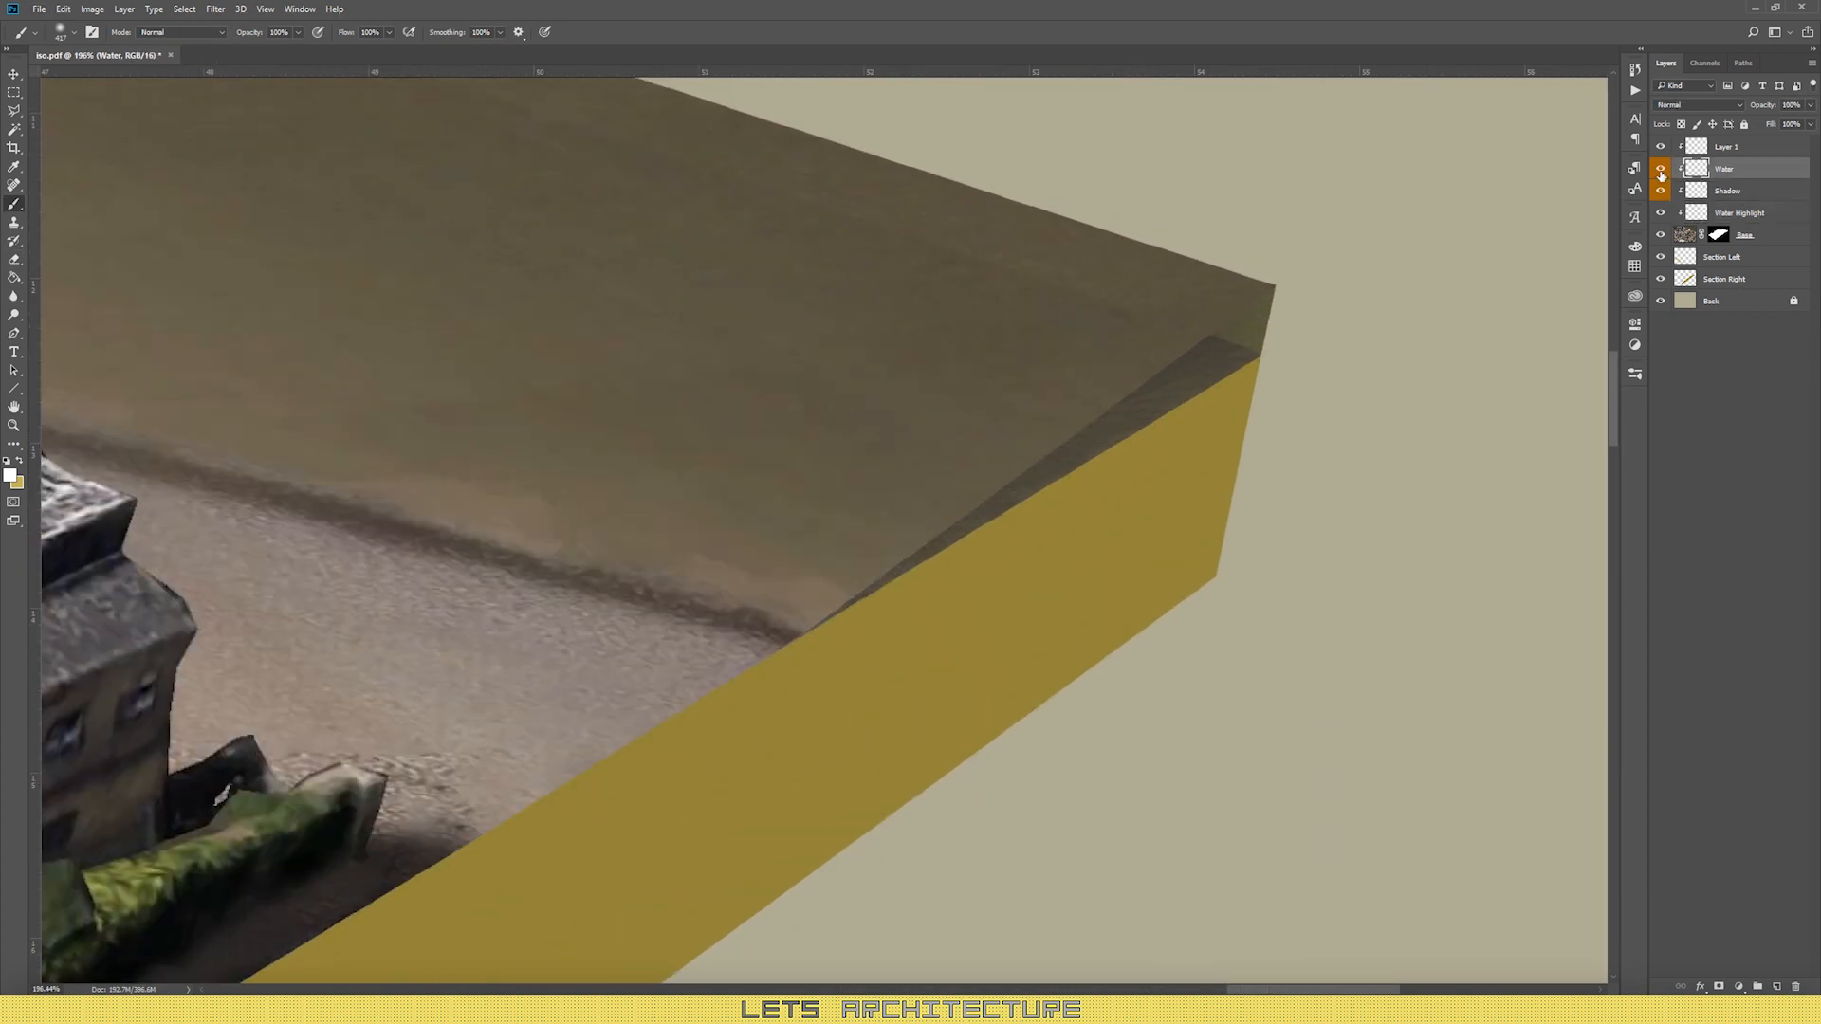
pyautogui.click(1728, 147)
pyautogui.click(1775, 987)
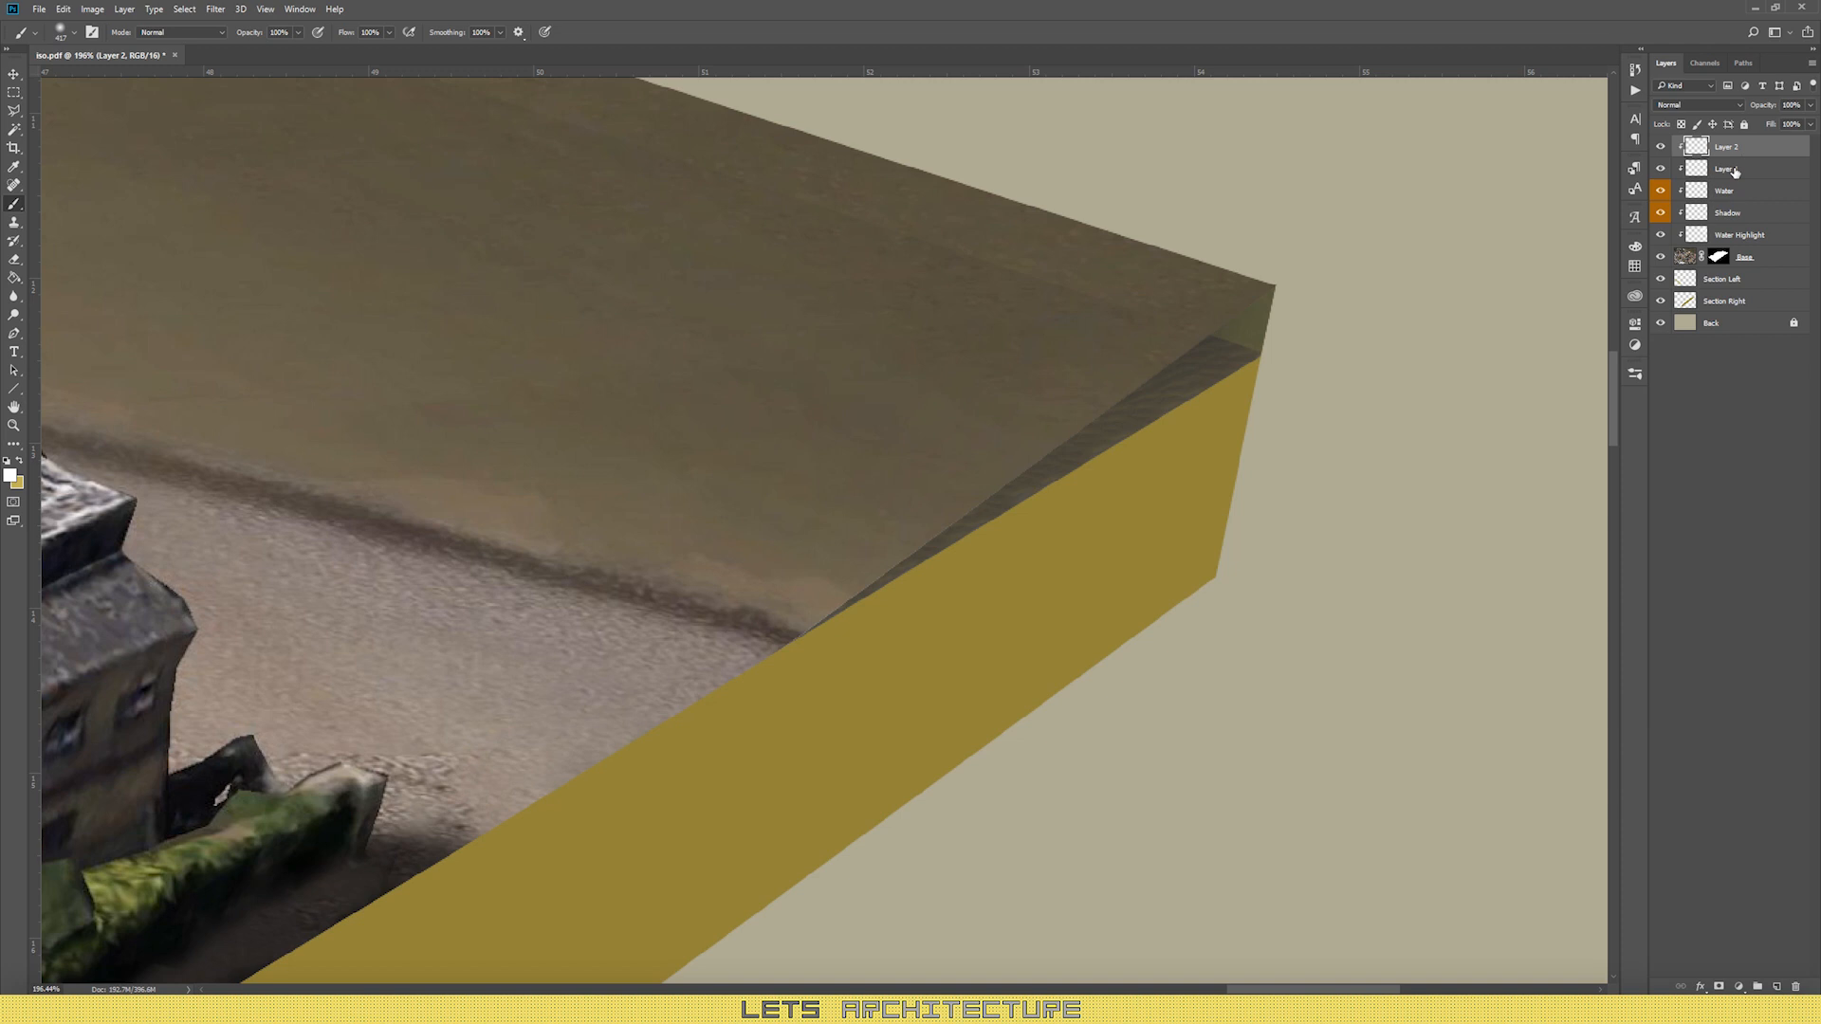
# Step: Try painting over the dark wedge on Layer 2, clipped to Layer 1 and blended with Lighter Color
pyautogui.keyDown('shift'); pyautogui.click(1735, 172); pyautogui.keyUp('shift')
pyautogui.moveTo(1735, 172); pyautogui.dragTo(1735, 290)
pyautogui.moveTo(1735, 281); pyautogui.dragTo(1731, 137)
pyautogui.click(1732, 147)
pyautogui.keyDown('alt'); pyautogui.click(1705, 160); pyautogui.keyUp('alt')
pyautogui.click(858, 588)
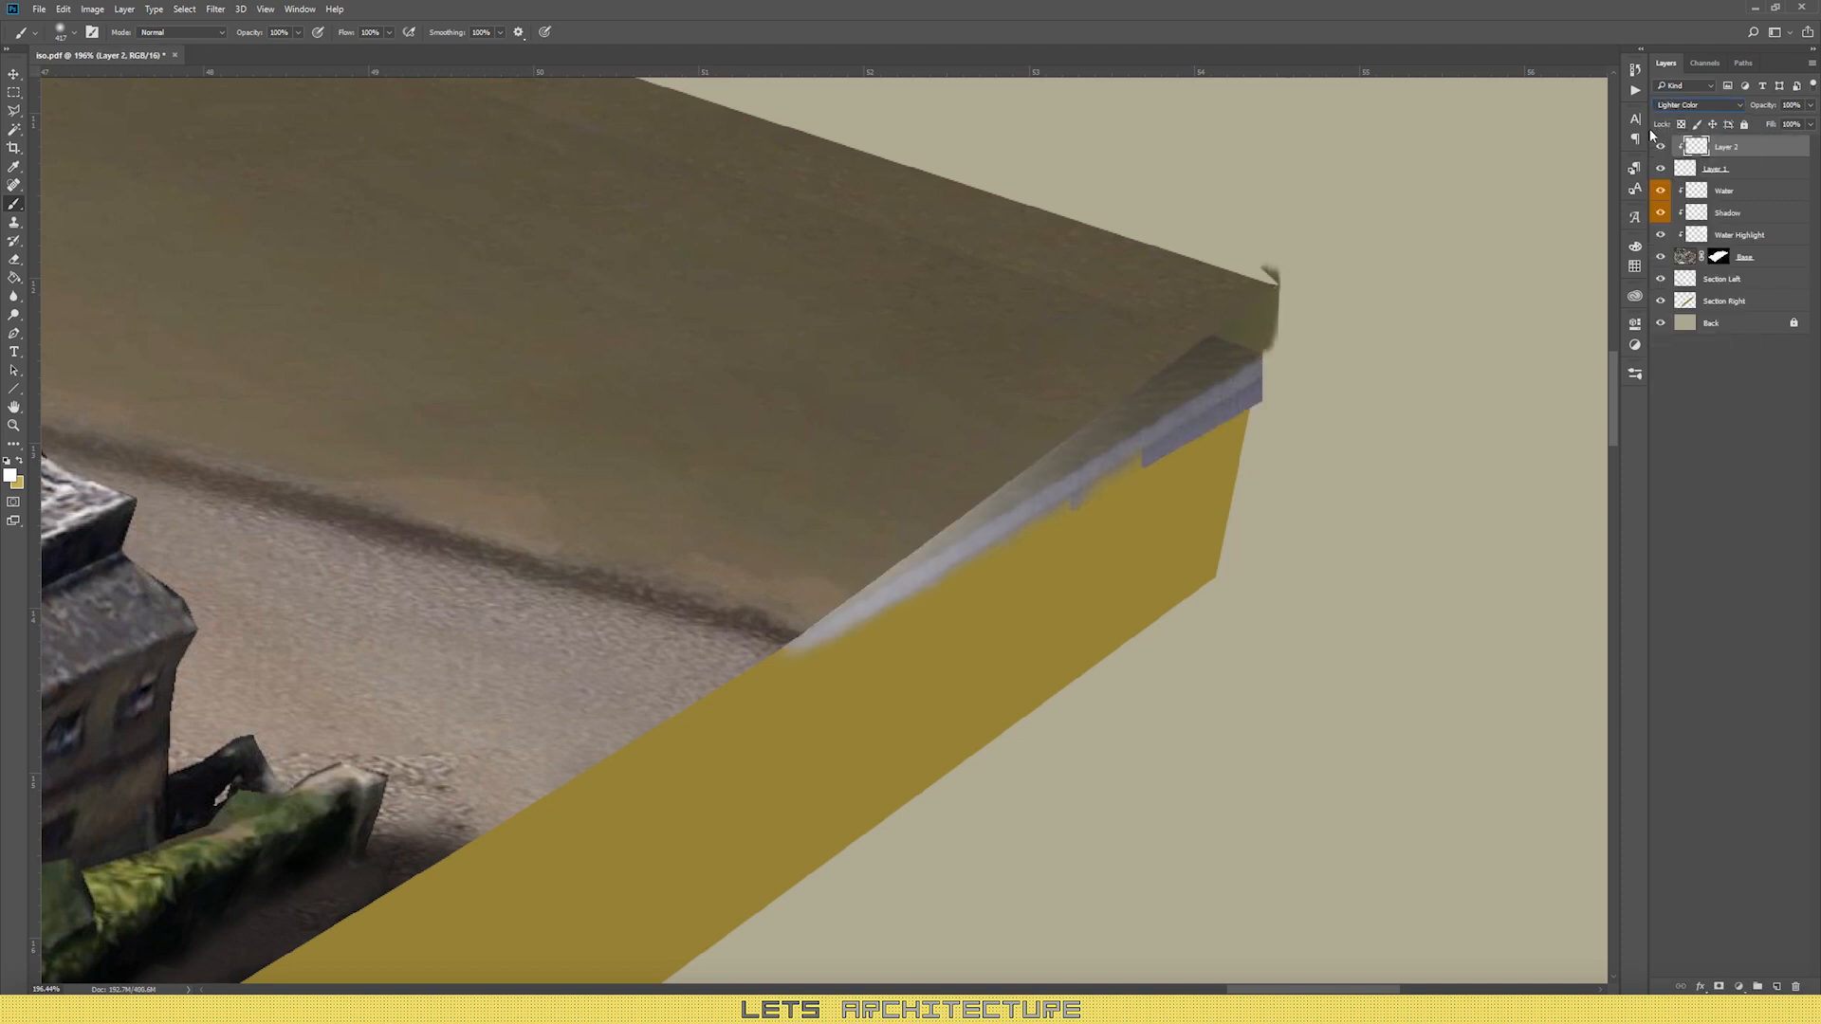
pyautogui.click(1698, 106)
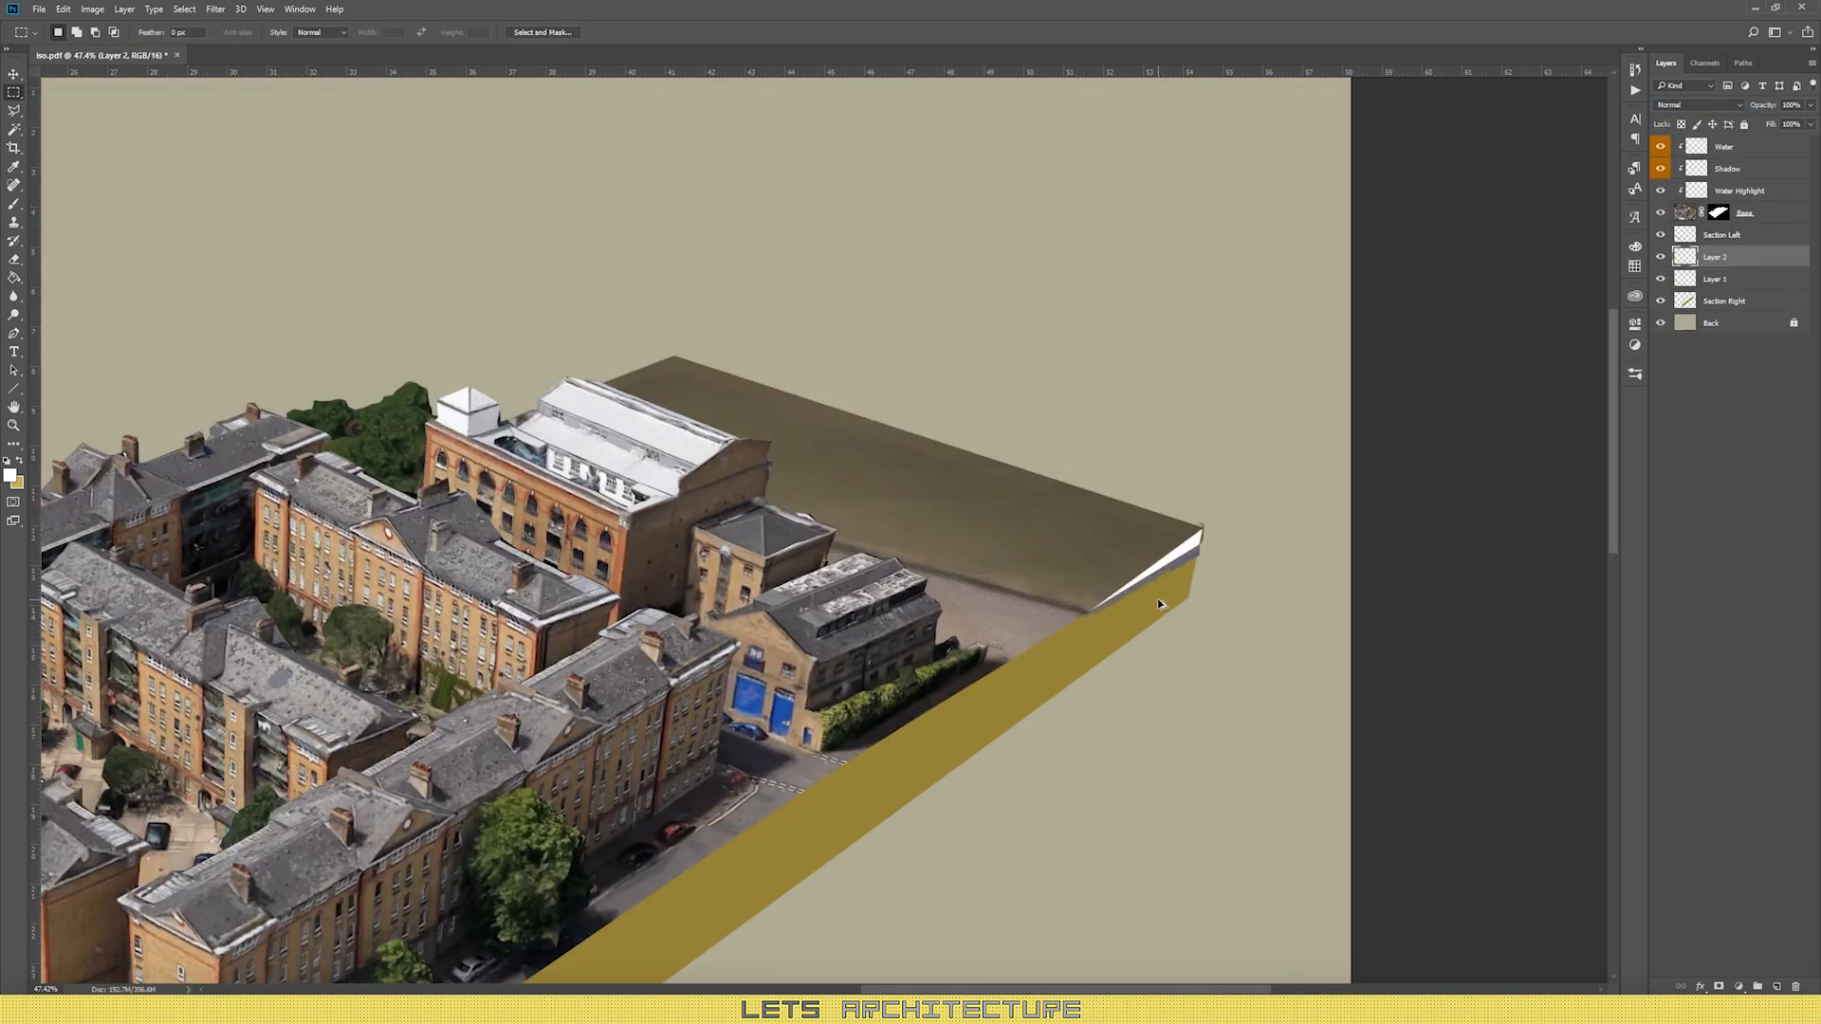
# Step: Browse the 3DS MAX Textures folders of the library with image thumbnails and open the CliffDesert texture
pyautogui.hotkey('ctrl', '0')
pyautogui.hotkey('ctrl', 'o')
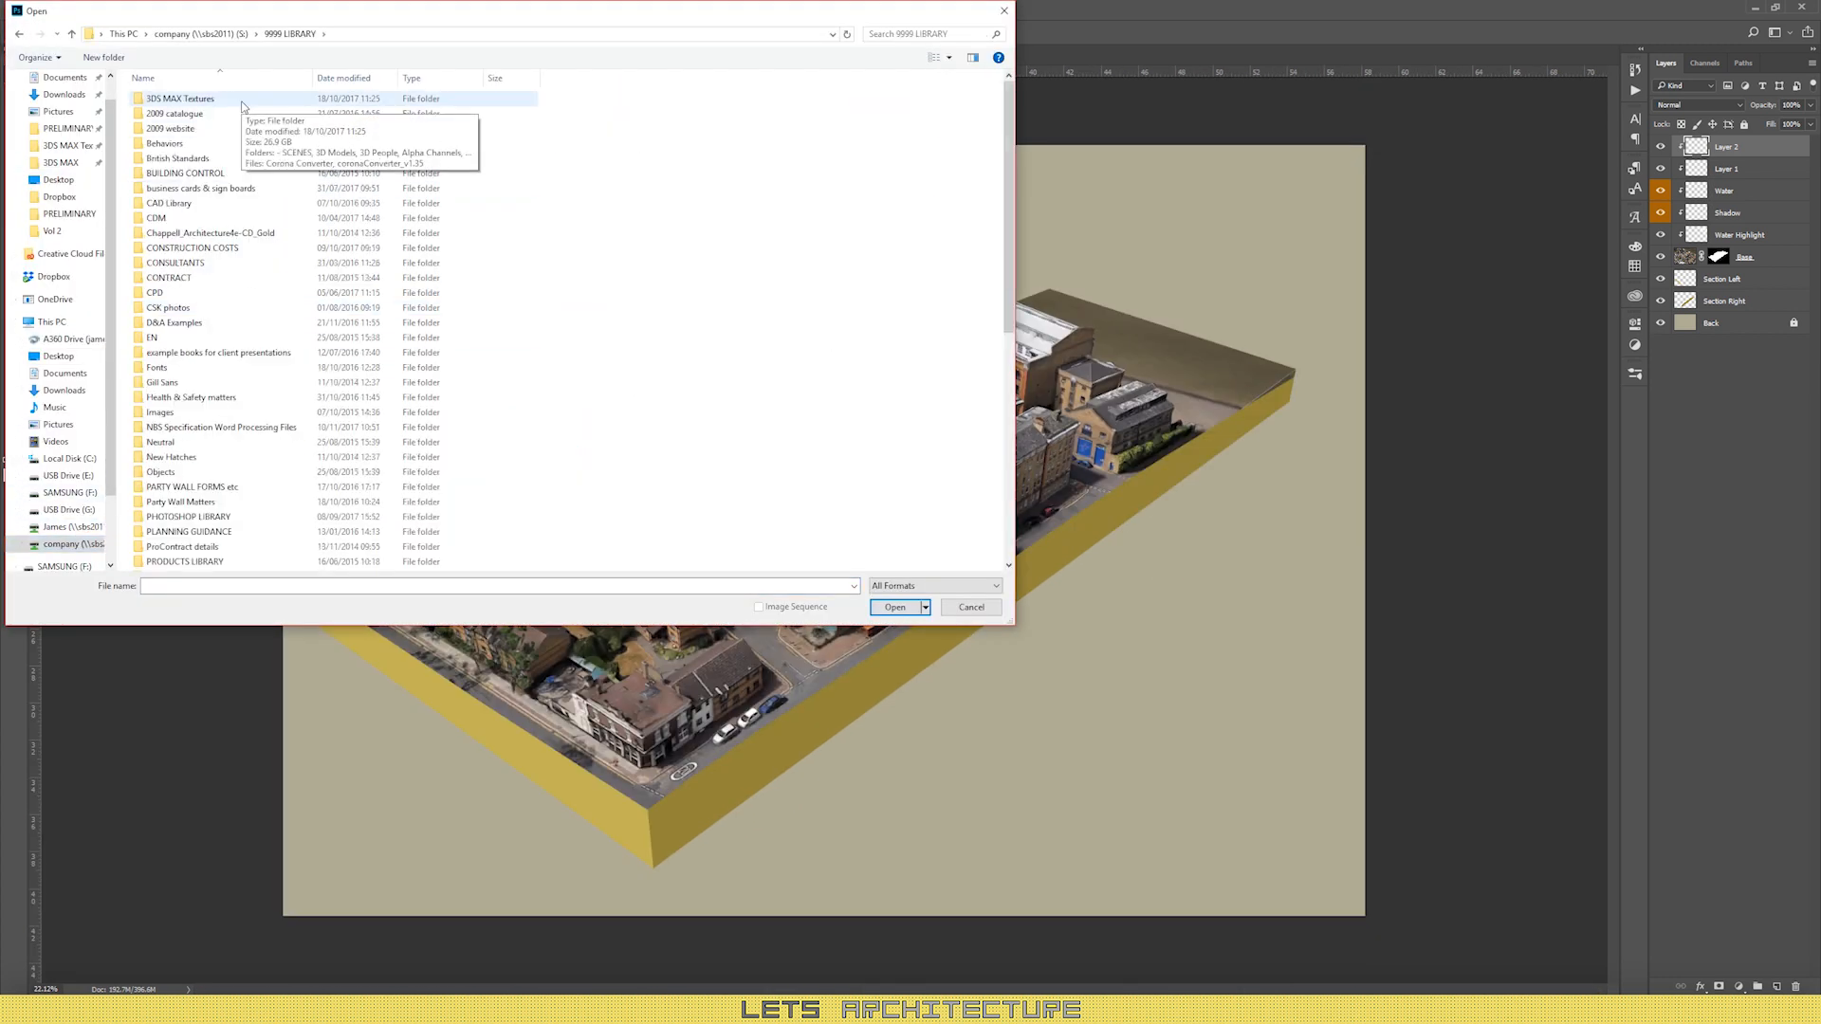
pyautogui.doubleClick(237, 114)
pyautogui.doubleClick(206, 147)
pyautogui.doubleClick(231, 187)
pyautogui.click(231, 113)
pyautogui.click(949, 58)
pyautogui.click(1005, 41)
pyautogui.doubleClick(275, 123)
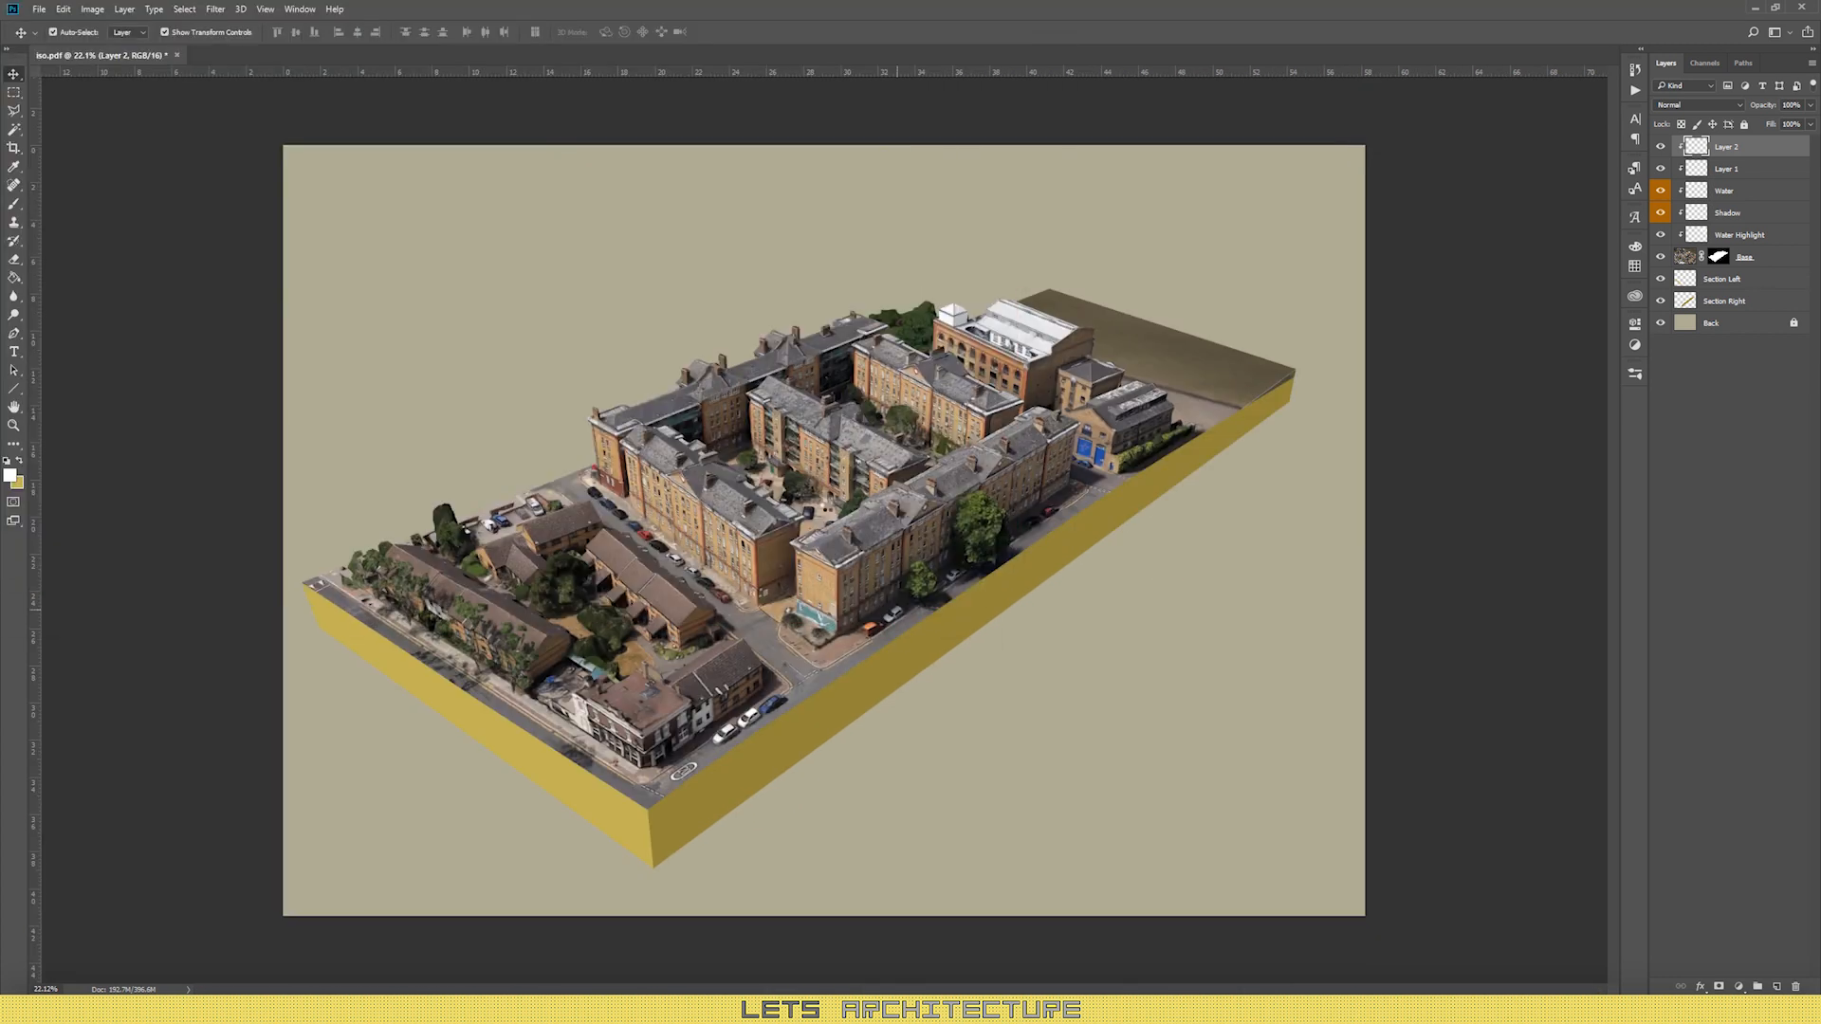
# Step: Bring the cliff texture into iso.pdf, tile it side by side into a long strip and merge the copies
pyautogui.moveTo(673, 522); pyautogui.dragTo(577, 518)
pyautogui.click(1666, 586)
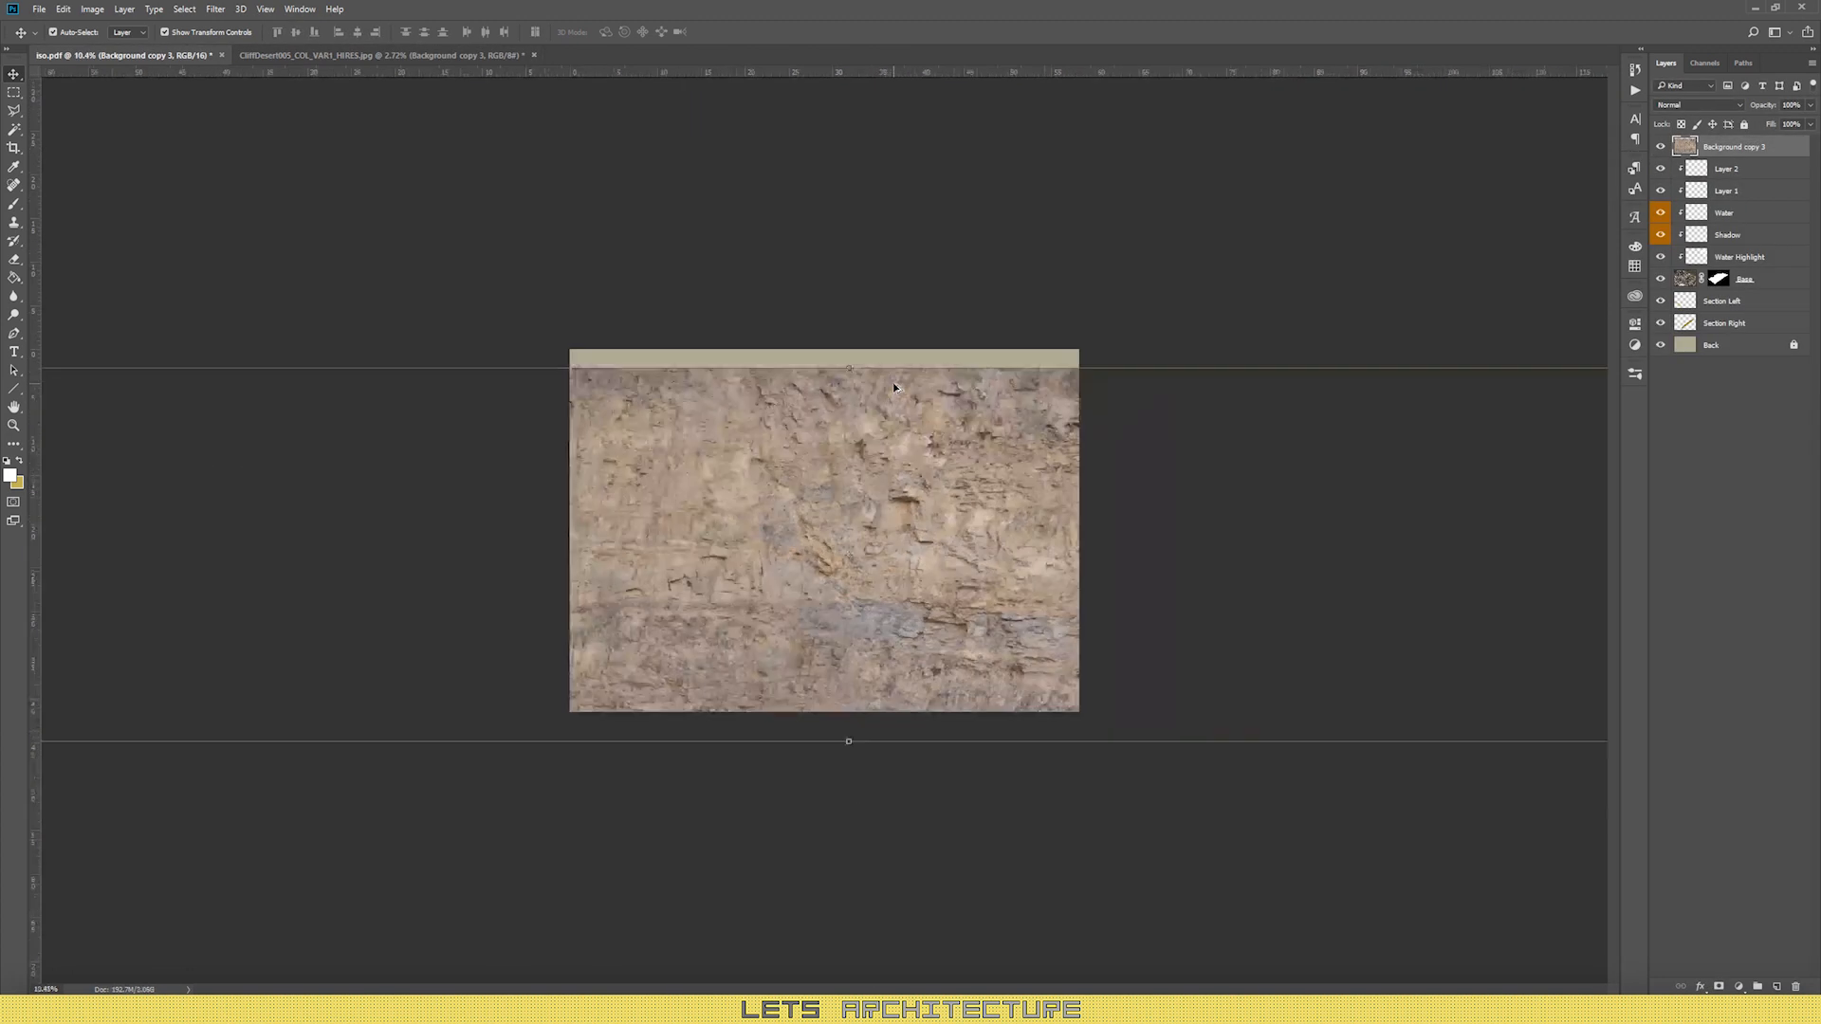
pyautogui.scroll(-16, 894, 388)
pyautogui.moveTo(1042, 531); pyautogui.dragTo(595, 531)
pyautogui.keyDown('shift'); pyautogui.click(858, 525); pyautogui.keyUp('shift')
pyautogui.rightClick(1734, 151)
pyautogui.click(1666, 587)
# Step: Move the merged cliff strip above the block and scale it down
pyautogui.moveTo(840, 547); pyautogui.dragTo(841, 431)
pyautogui.scroll(-5, 824, 474)
pyautogui.moveTo(276, 437); pyautogui.dragTo(767, 461)
pyautogui.scroll(13, 788, 379)
pyautogui.press('Return')
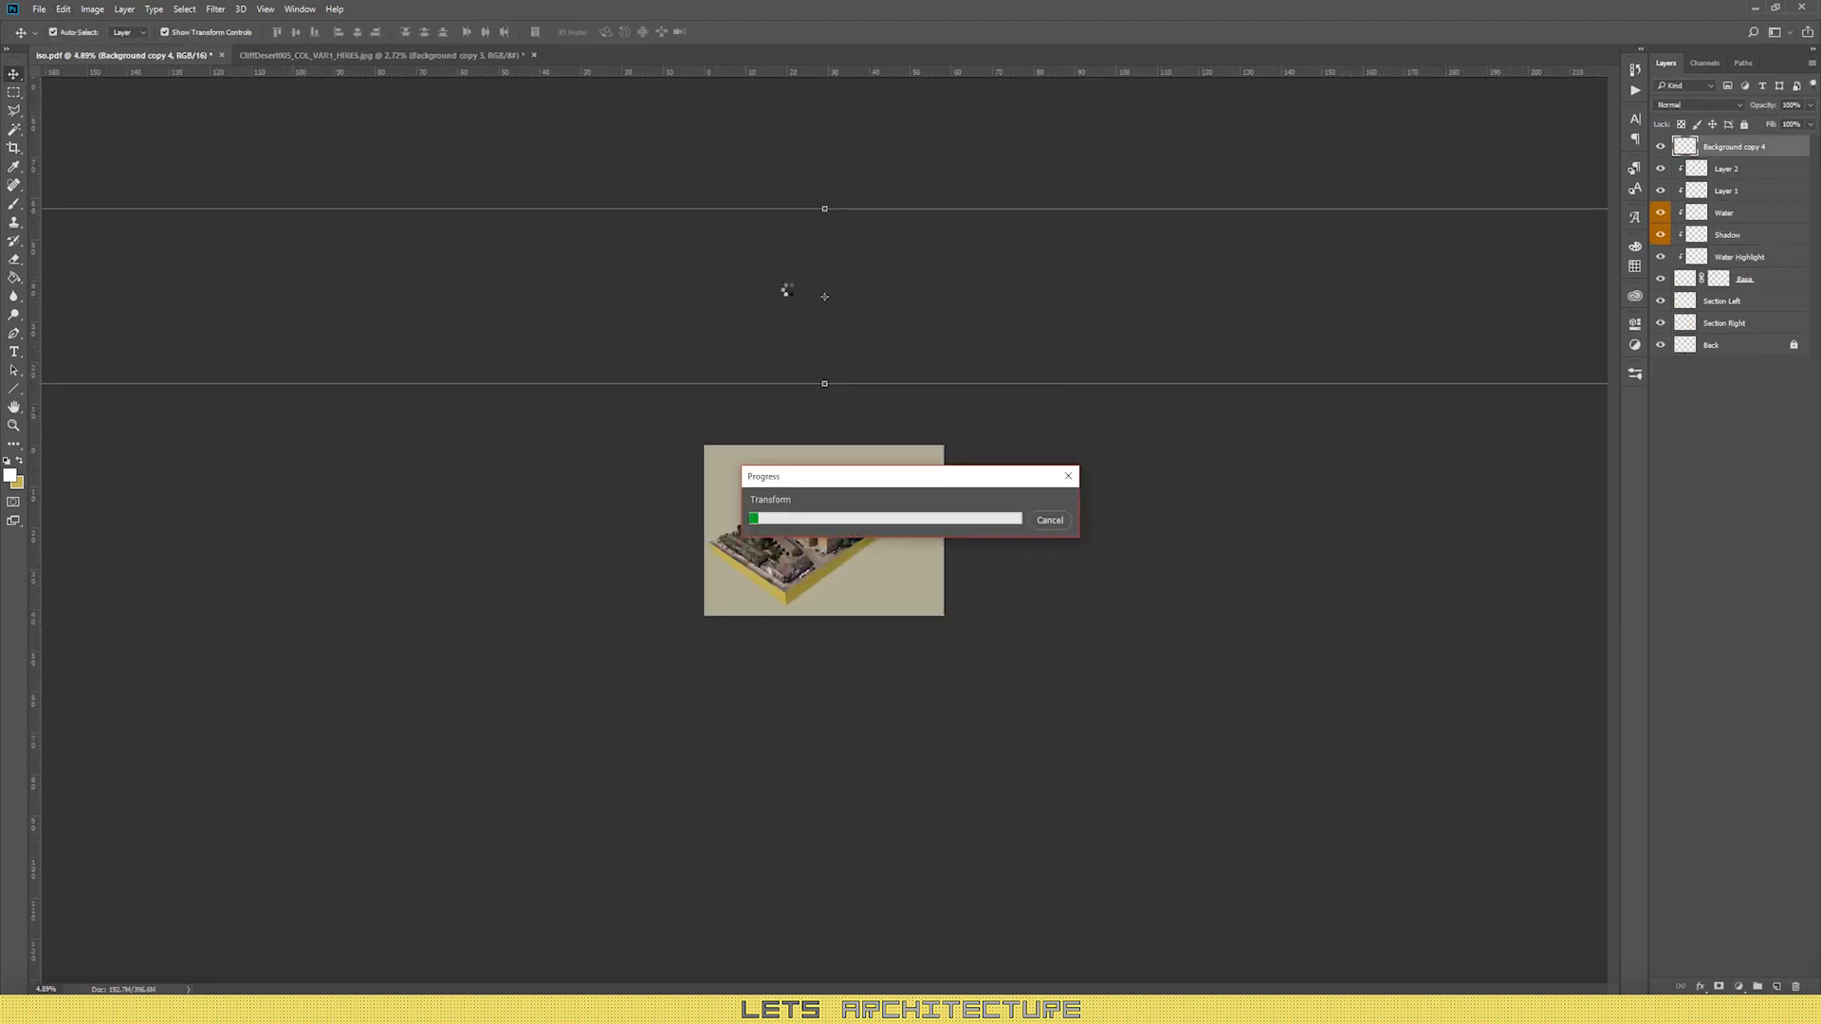
# Step: Place the cliff strip at the block's front corner and keep a duplicate of it aside
pyautogui.moveTo(791, 297); pyautogui.dragTo(822, 538)
pyautogui.scroll(10, 823, 539)
pyautogui.moveTo(508, 839); pyautogui.dragTo(199, 356)
pyautogui.moveTo(349, 811); pyautogui.dragTo(1051, 868)
# Step: Distort the cliff strip so its near end meets the front corner of the right section face
pyautogui.click(63, 9)
pyautogui.moveTo(114, 314)
pyautogui.click(300, 374)
pyautogui.scroll(-3, 617, 844)
pyautogui.scroll(14, 616, 851)
pyautogui.moveTo(622, 813); pyautogui.dragTo(590, 943)
pyautogui.scroll(-20, 607, 759)
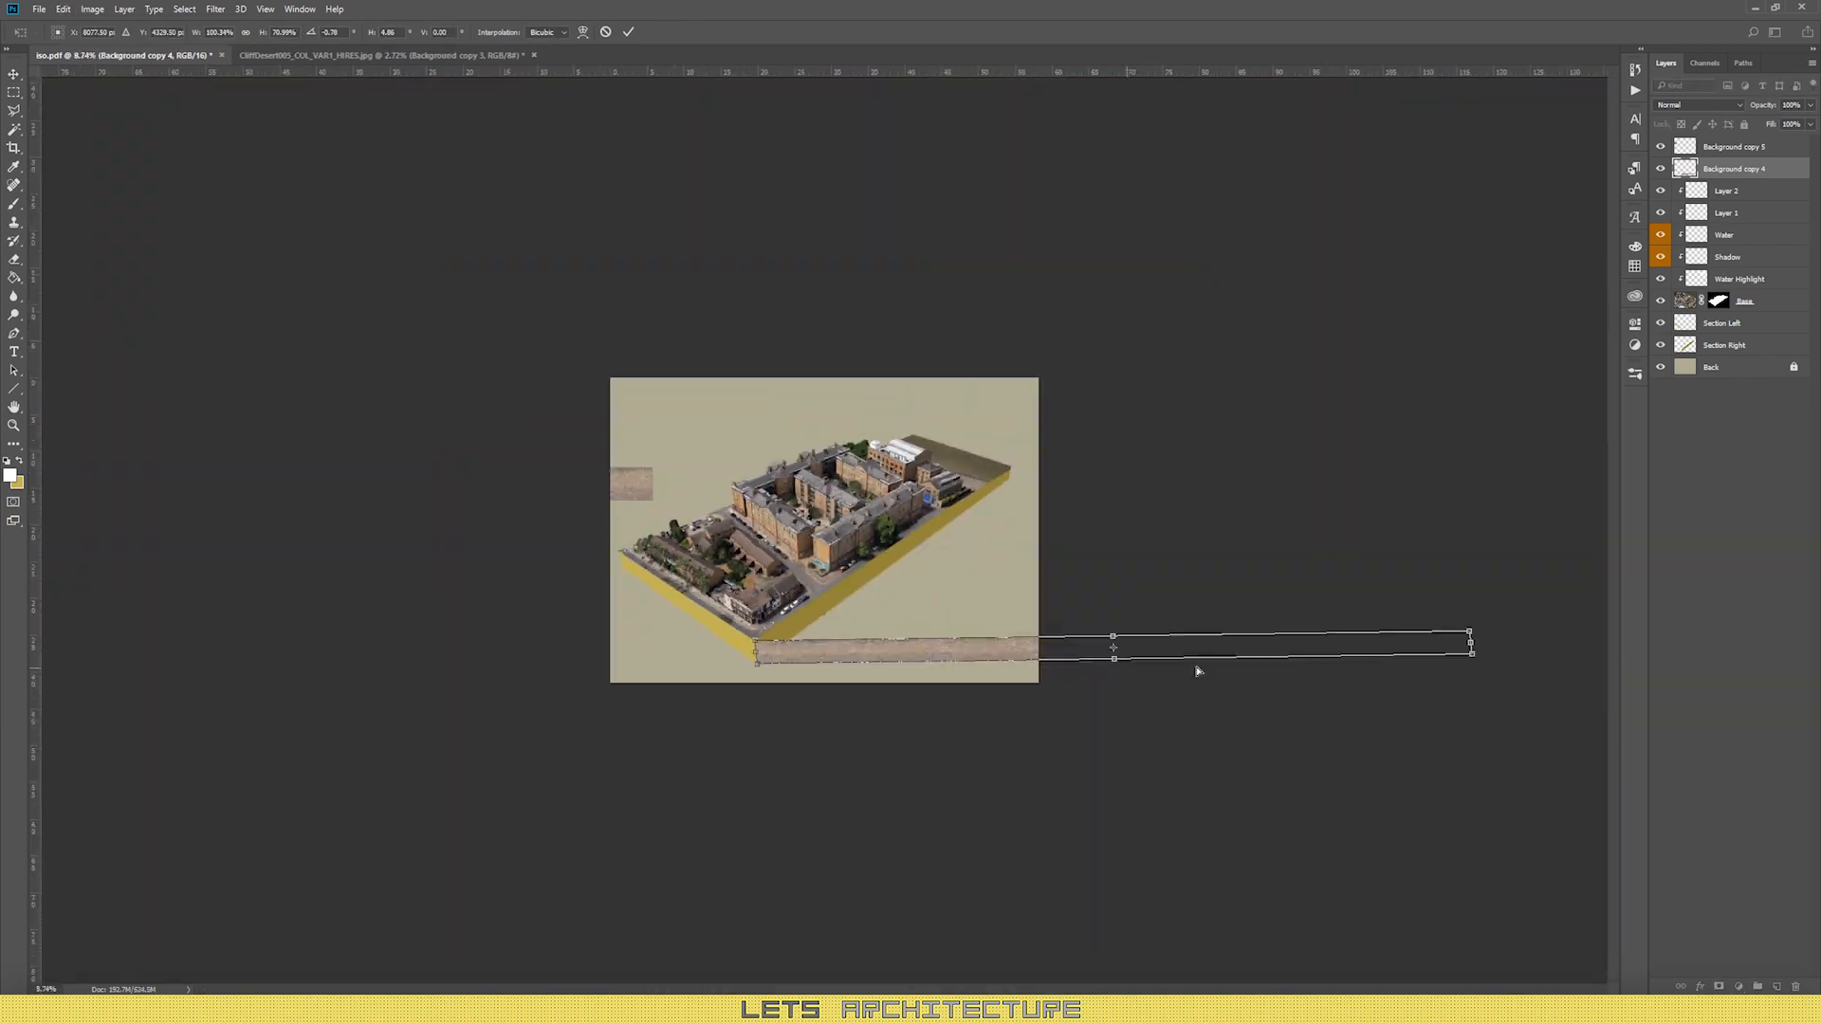
# Step: Stretch the strip's far end onto the far upper and lower corners of the right section face
pyautogui.moveTo(1471, 643); pyautogui.dragTo(1002, 471)
pyautogui.scroll(20, 972, 485)
pyautogui.scroll(7, 1364, 377)
pyautogui.moveTo(1122, 507); pyautogui.dragTo(1242, 485)
pyautogui.moveTo(1089, 158); pyautogui.dragTo(1300, 234)
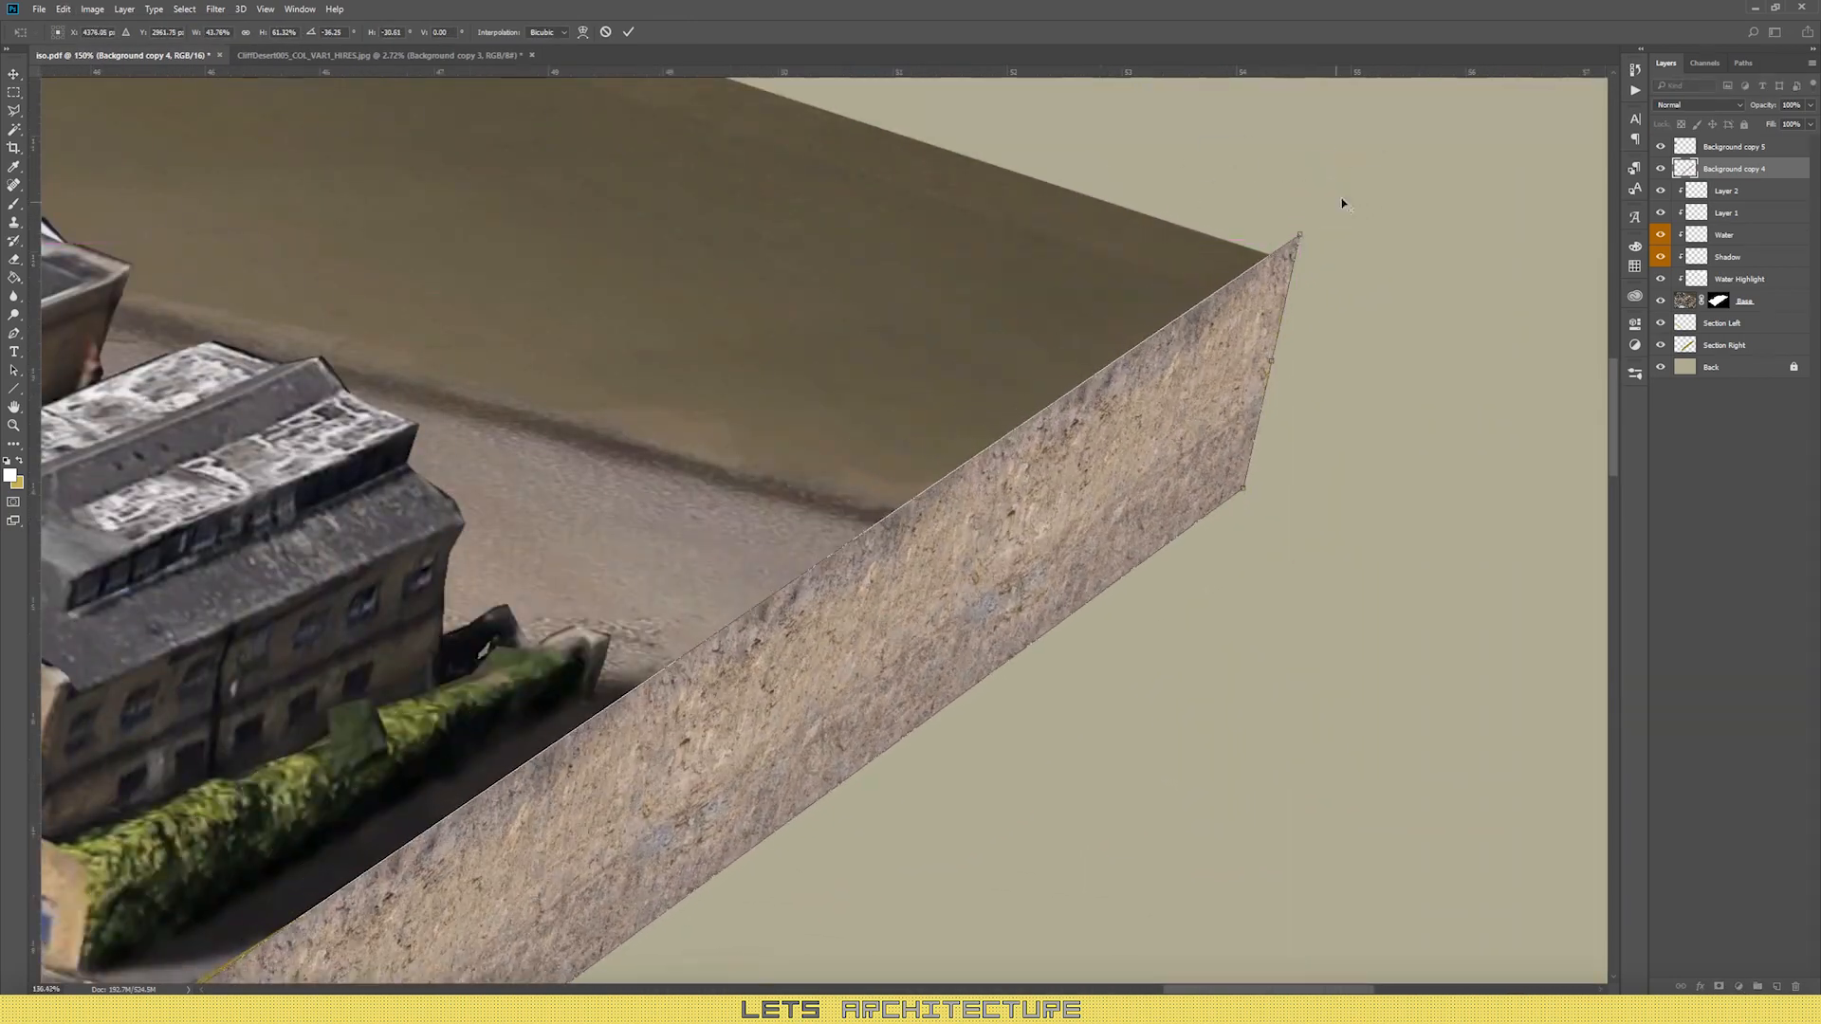
# Step: Fine-tune the strip's corners at both ends, apply the distortion and clip the texture to Section Right
pyautogui.scroll(-16, 1341, 203)
pyautogui.scroll(12, 431, 788)
pyautogui.moveTo(447, 797); pyautogui.dragTo(447, 800)
pyautogui.scroll(-12, 422, 701)
pyautogui.scroll(14, 1271, 204)
pyautogui.moveTo(1260, 211); pyautogui.dragTo(1285, 197)
pyautogui.scroll(-14, 1283, 199)
pyautogui.press('Return')
pyautogui.moveTo(1698, 168); pyautogui.dragTo(1722, 330)
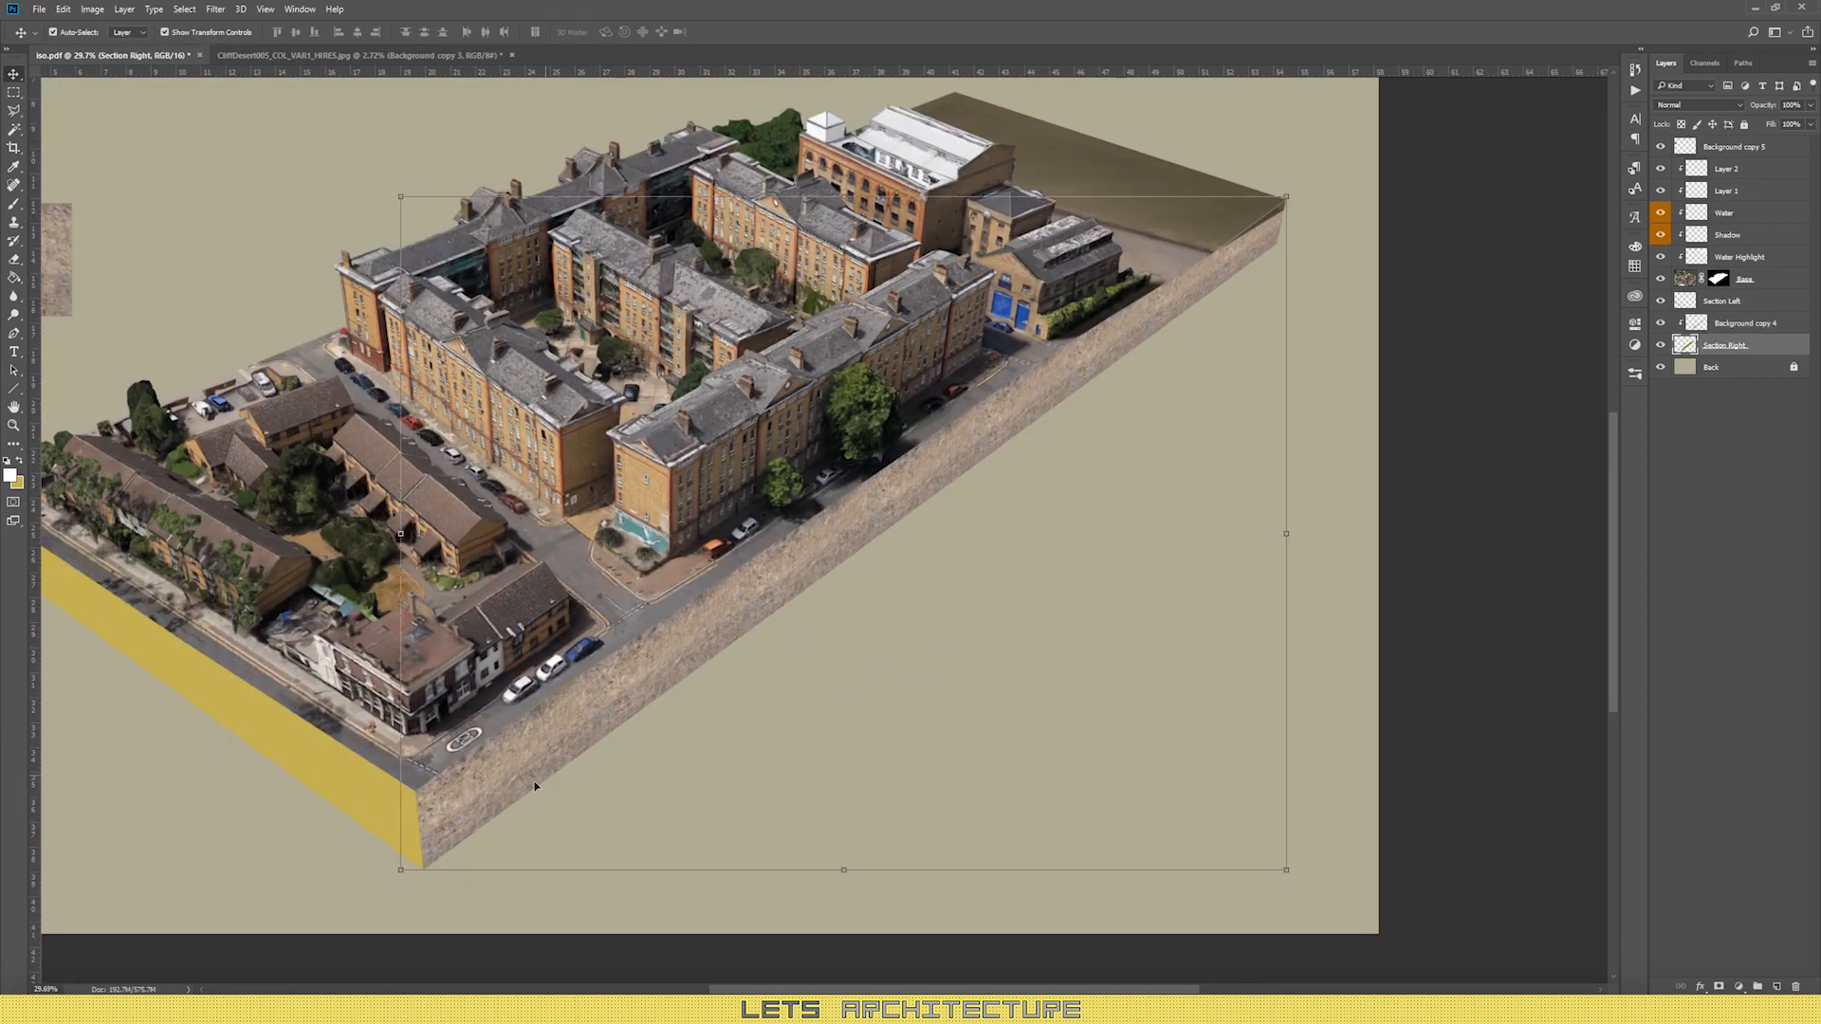
# Step: Lasso the yellow gap along the road edge and close it on the Base layer mask
pyautogui.scroll(2, 534, 787)
pyautogui.scroll(-2, 1233, 284)
pyautogui.scroll(16, 628, 611)
pyautogui.scroll(-1, 815, 596)
pyautogui.click(1719, 279)
pyautogui.press('l')
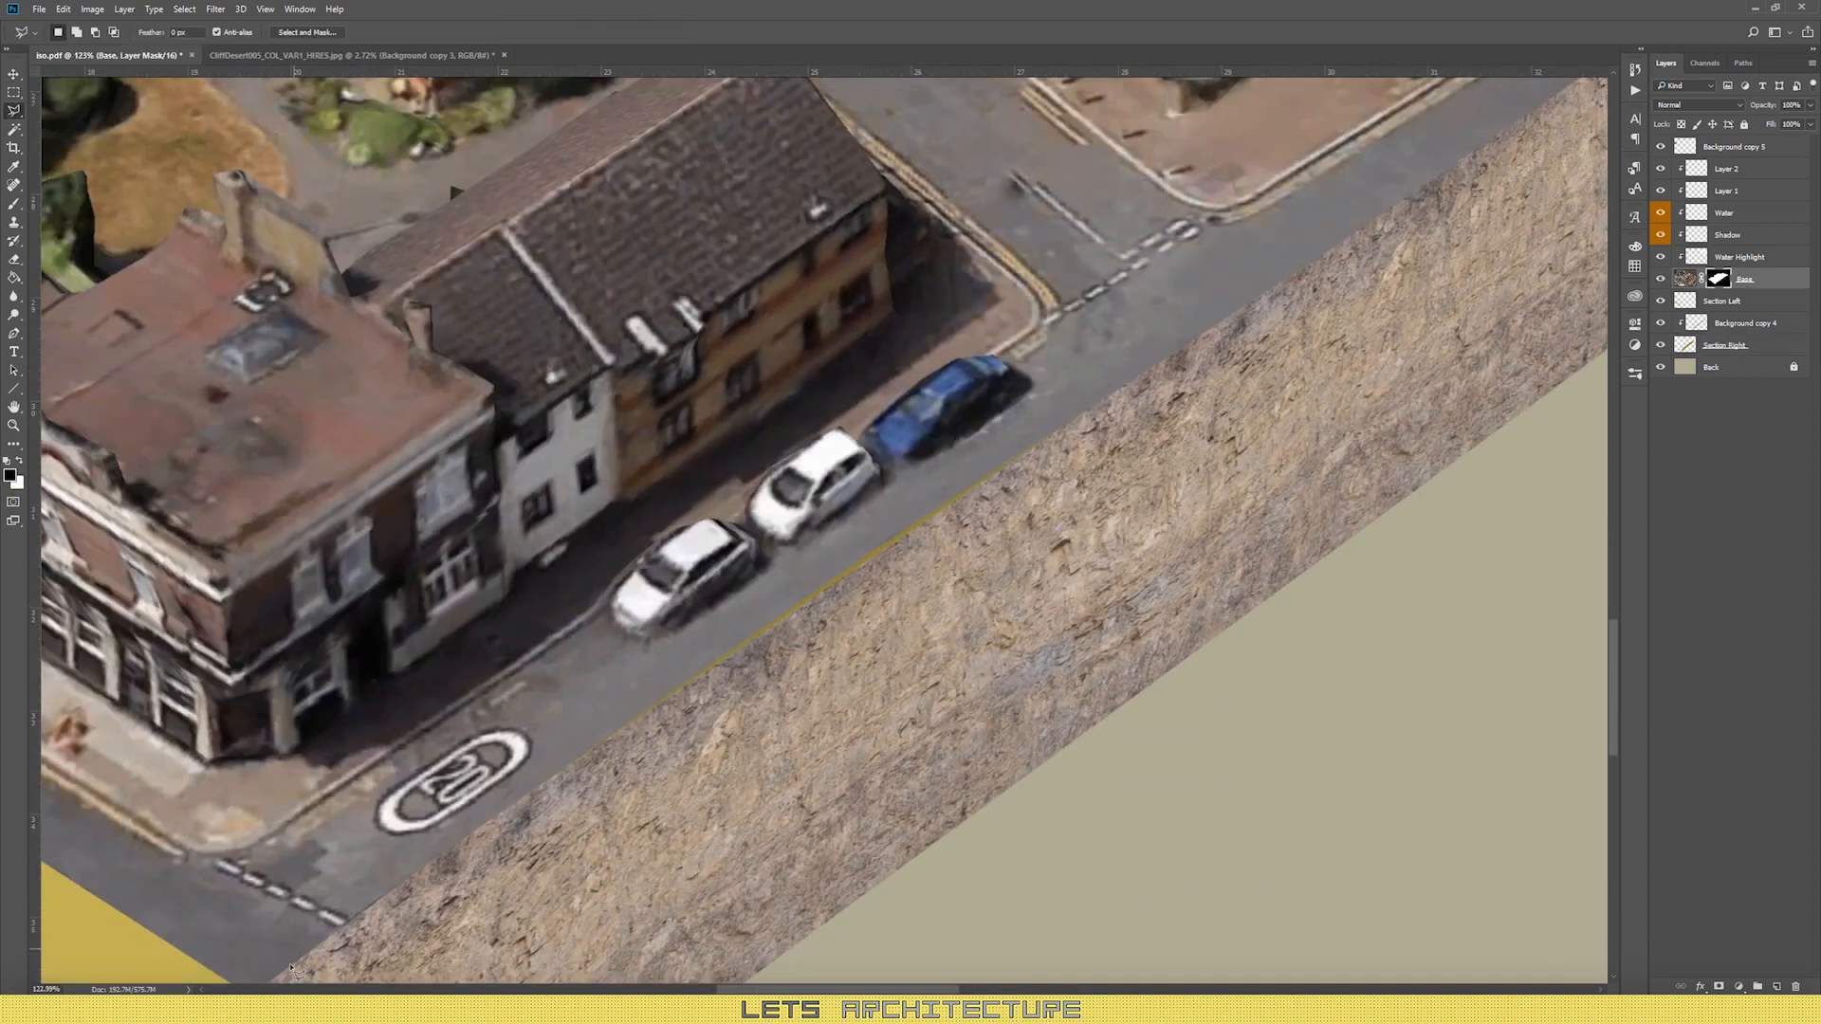
pyautogui.click(292, 968)
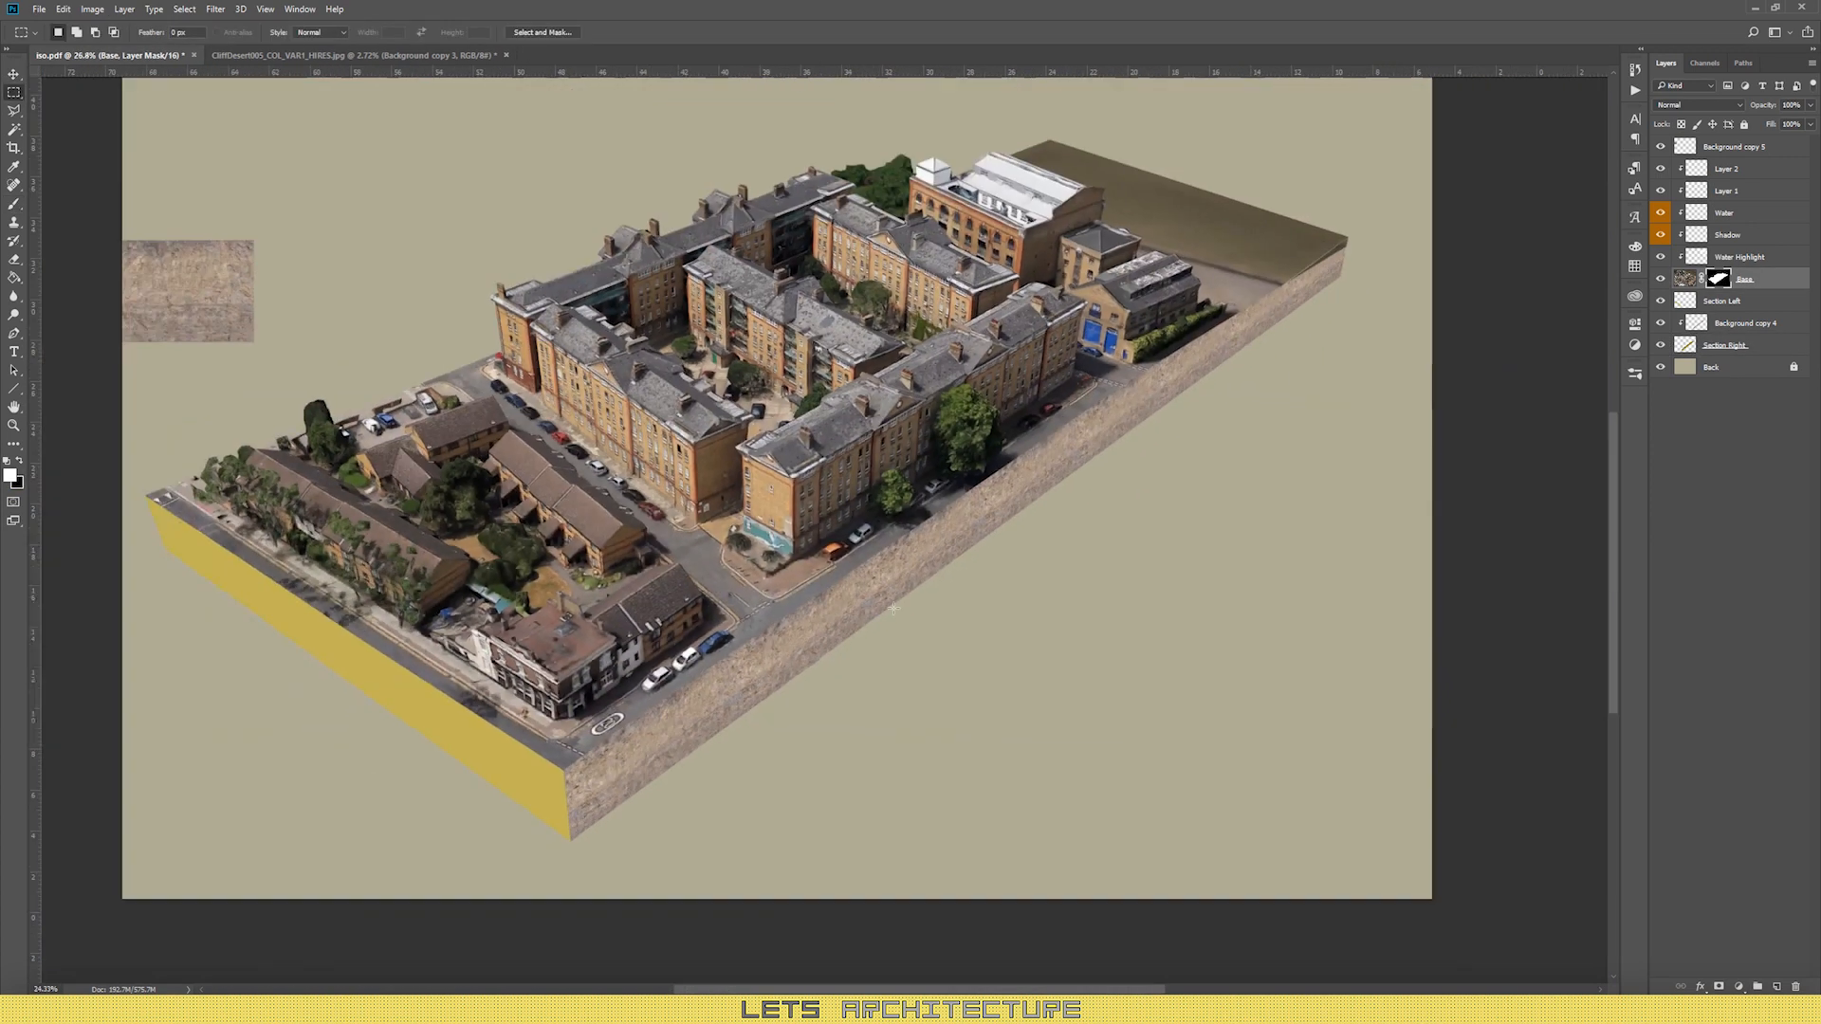
# Step: Distort the spare cliff strip onto the left section face, matching its edge to the block's front corner
pyautogui.moveTo(230, 308); pyautogui.dragTo(337, 875)
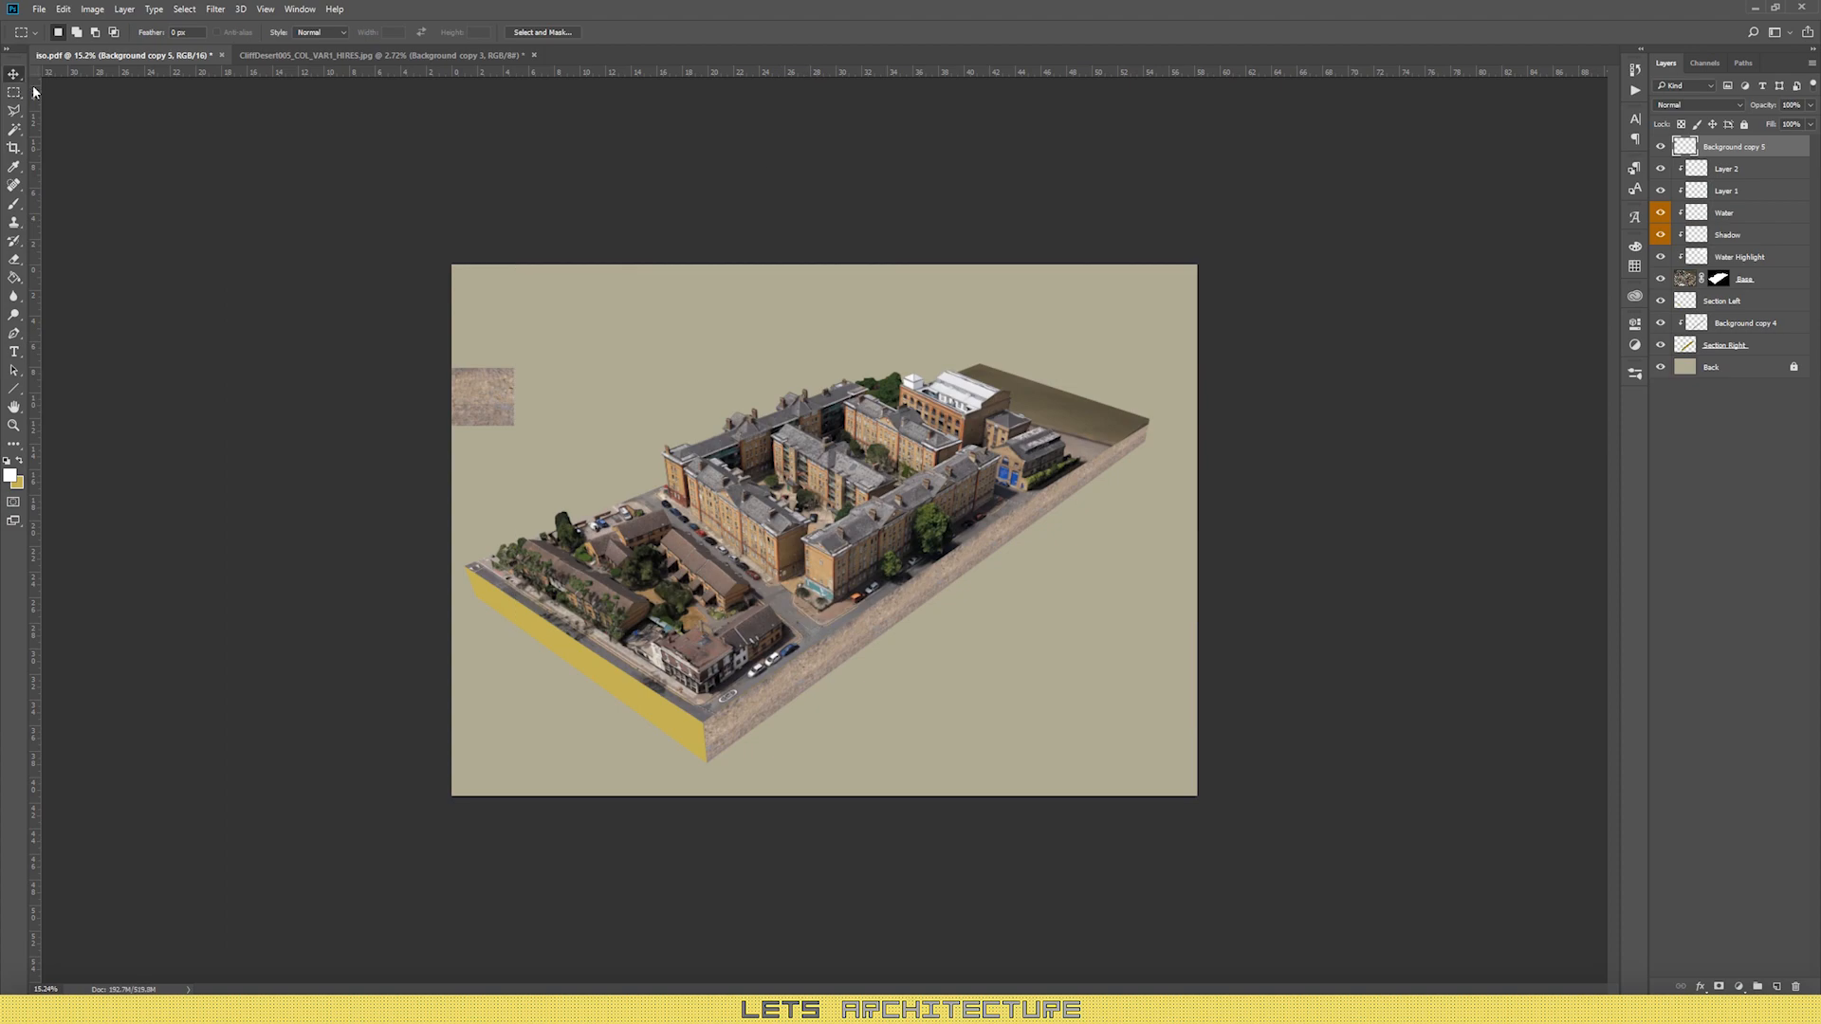
pyautogui.click(62, 9)
pyautogui.click(90, 294)
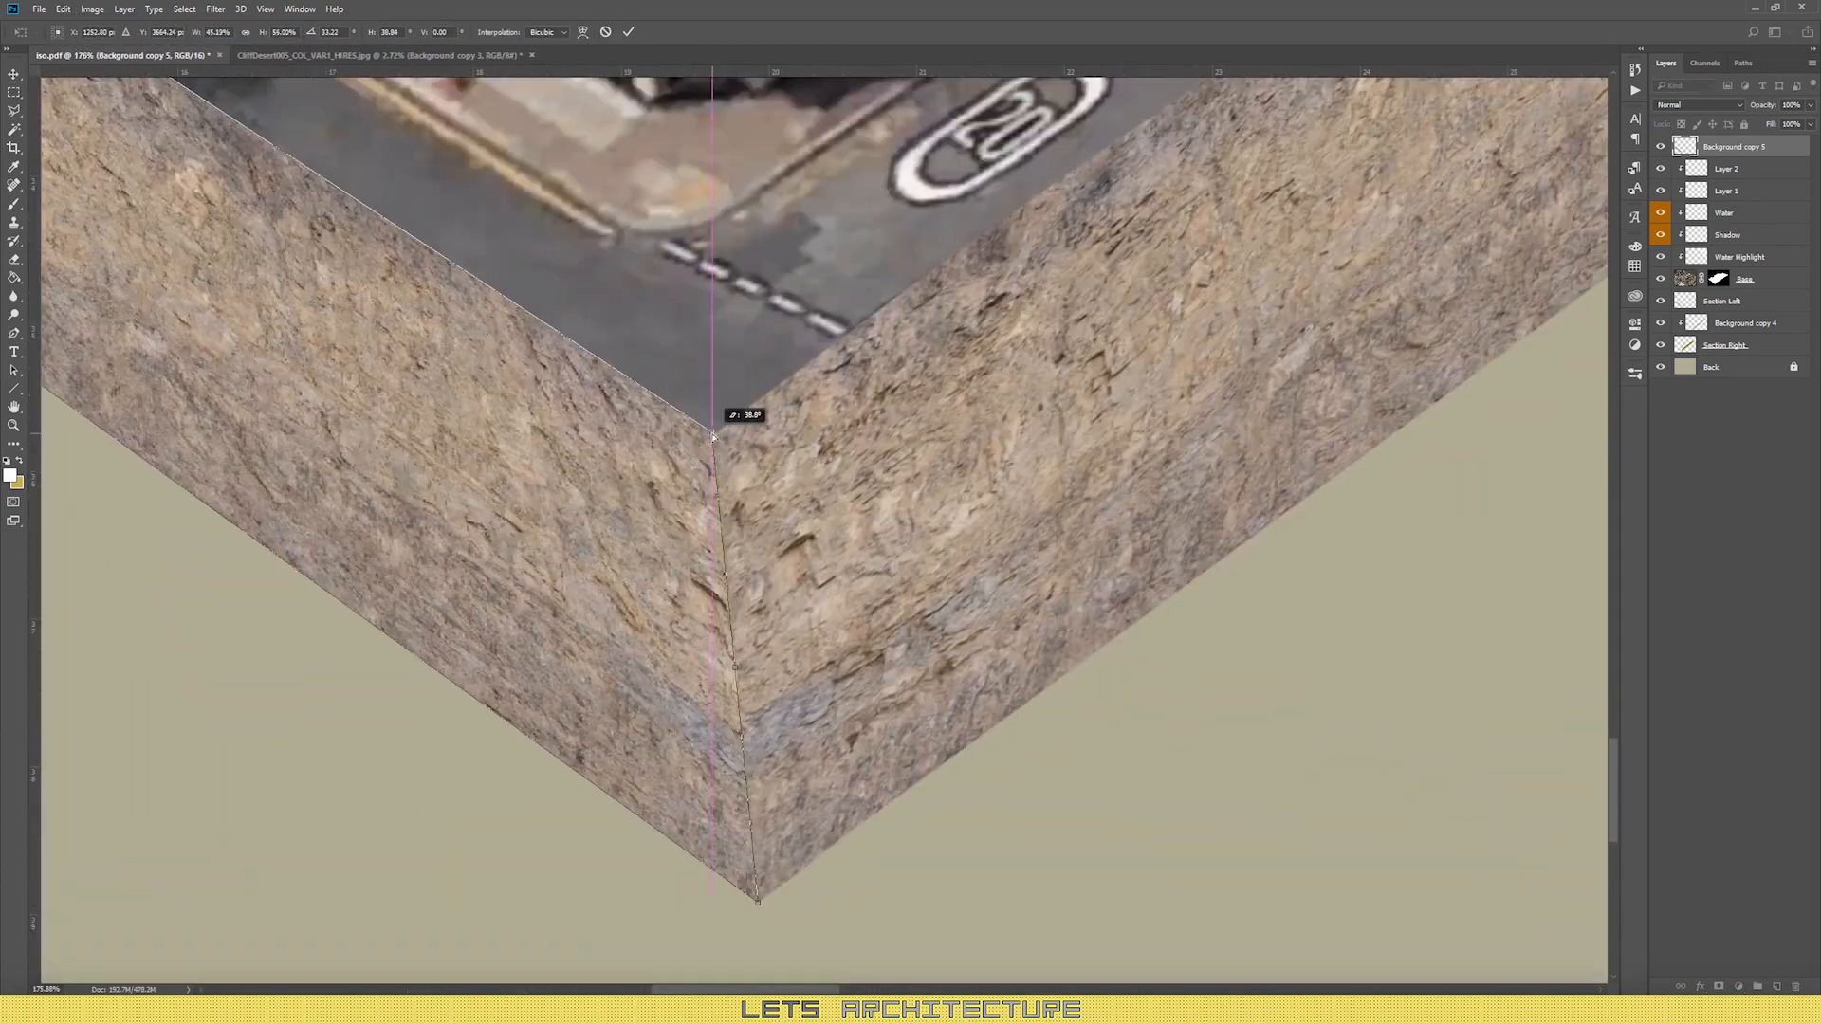
pyautogui.moveTo(713, 403)
pyautogui.mouseDown()
pyautogui.moveTo(709, 362)
pyautogui.moveTo(703, 406)
pyautogui.mouseUp()
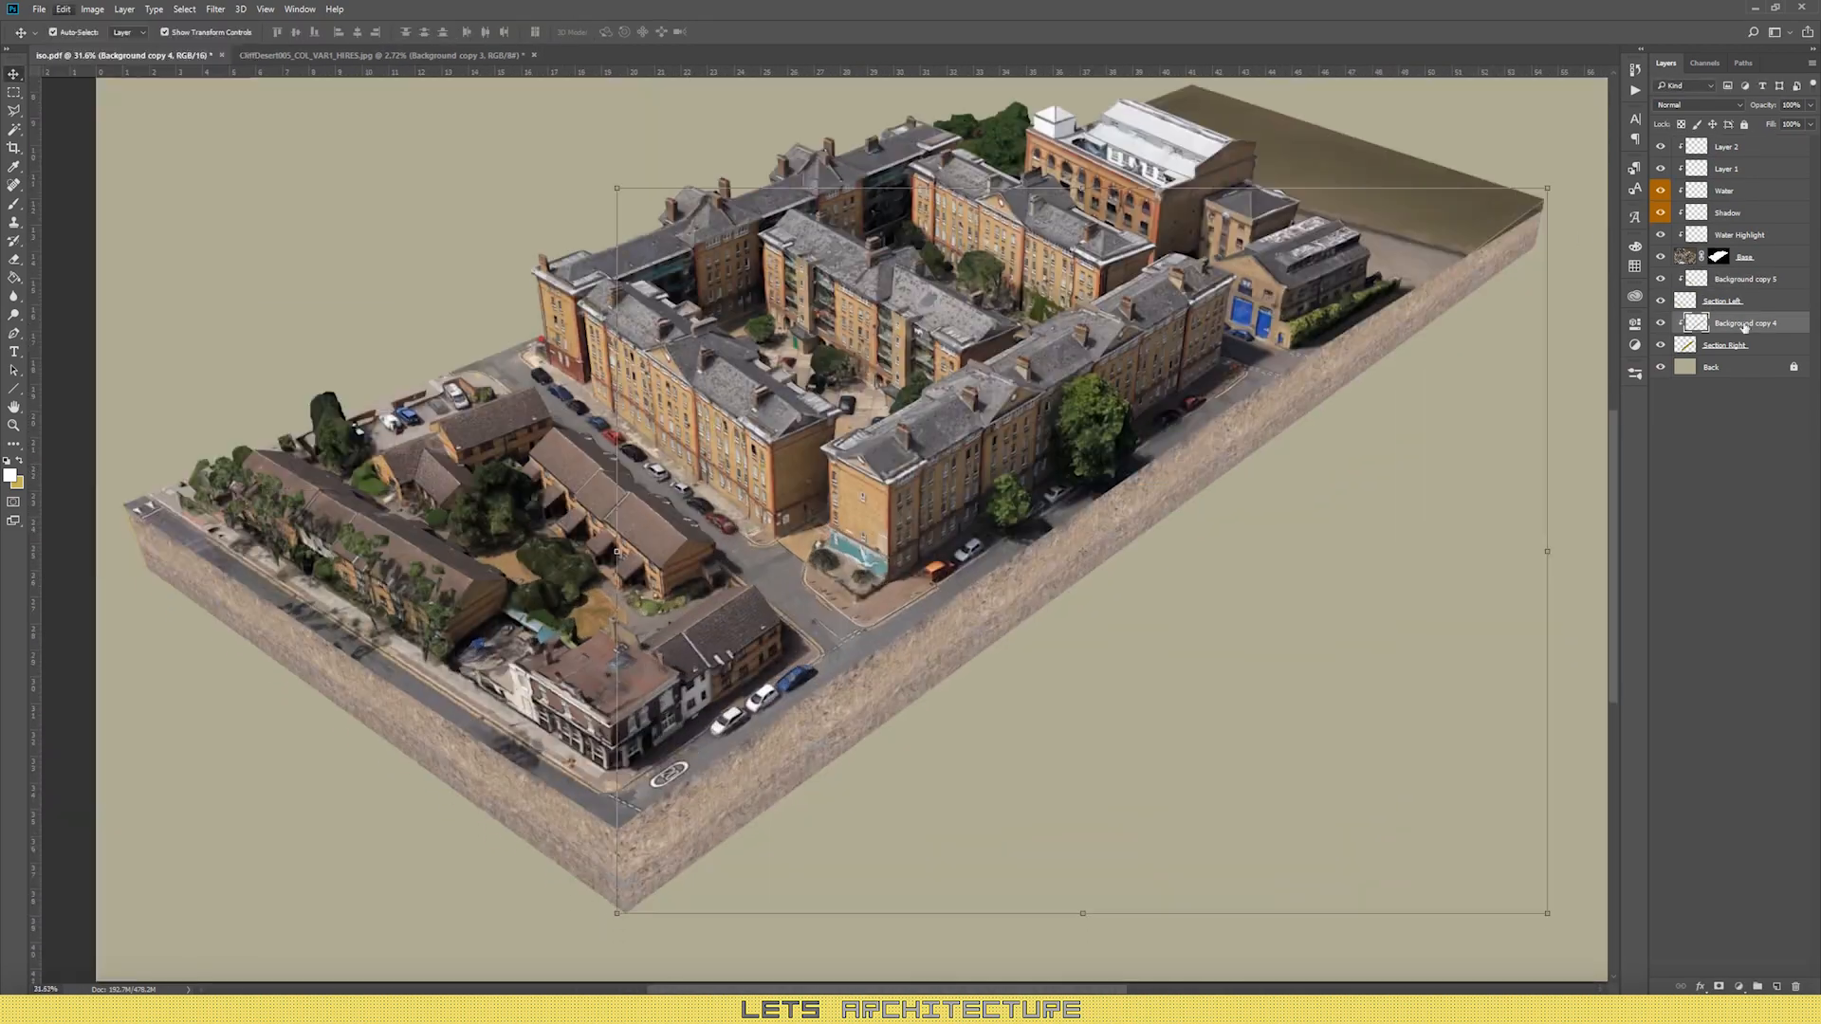
# Step: Rename both cliff layers above the section faces as Texture
pyautogui.write('exture')
pyautogui.press('Return')
pyautogui.doubleClick(1744, 280)
pyautogui.write('Texture')
pyautogui.press('Return')
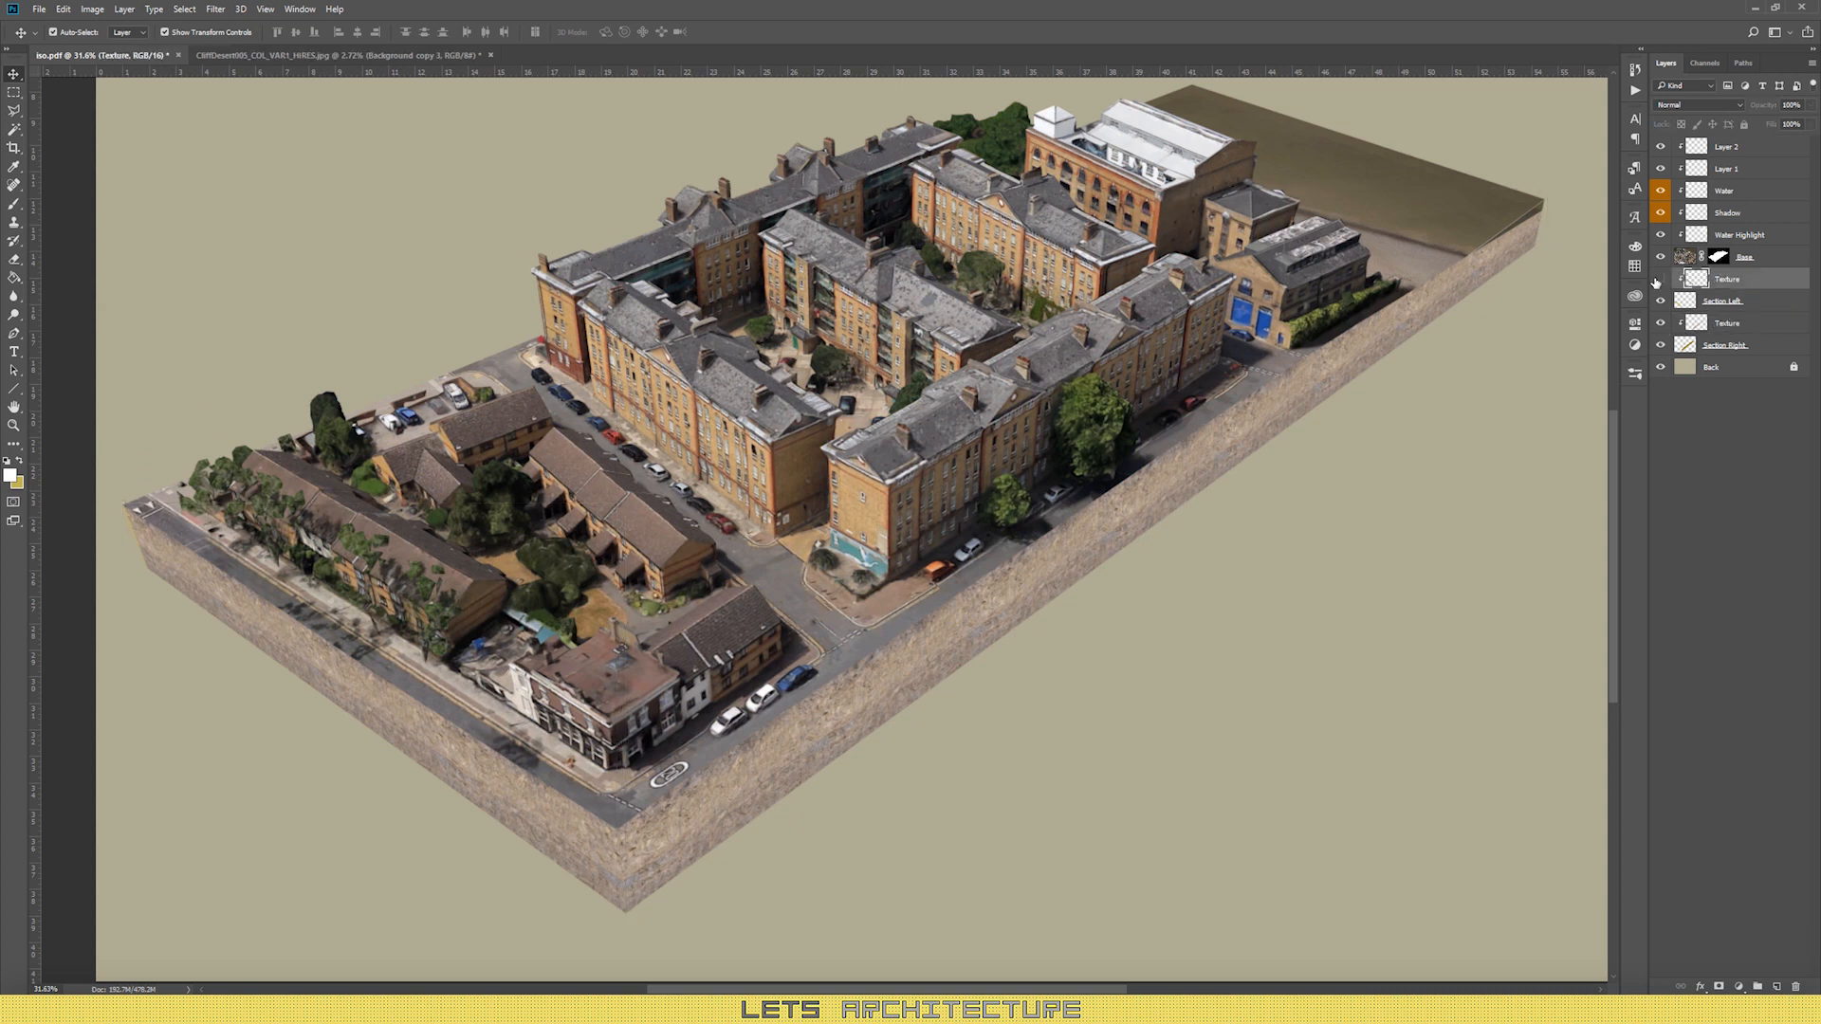
# Step: Add a Curves adjustment above the right face's Texture layer and darken it strongly
pyautogui.click(1760, 324)
pyautogui.click(299, 9)
pyautogui.click(327, 121)
pyautogui.click(1547, 351)
pyautogui.moveTo(1520, 471); pyautogui.dragTo(1524, 479)
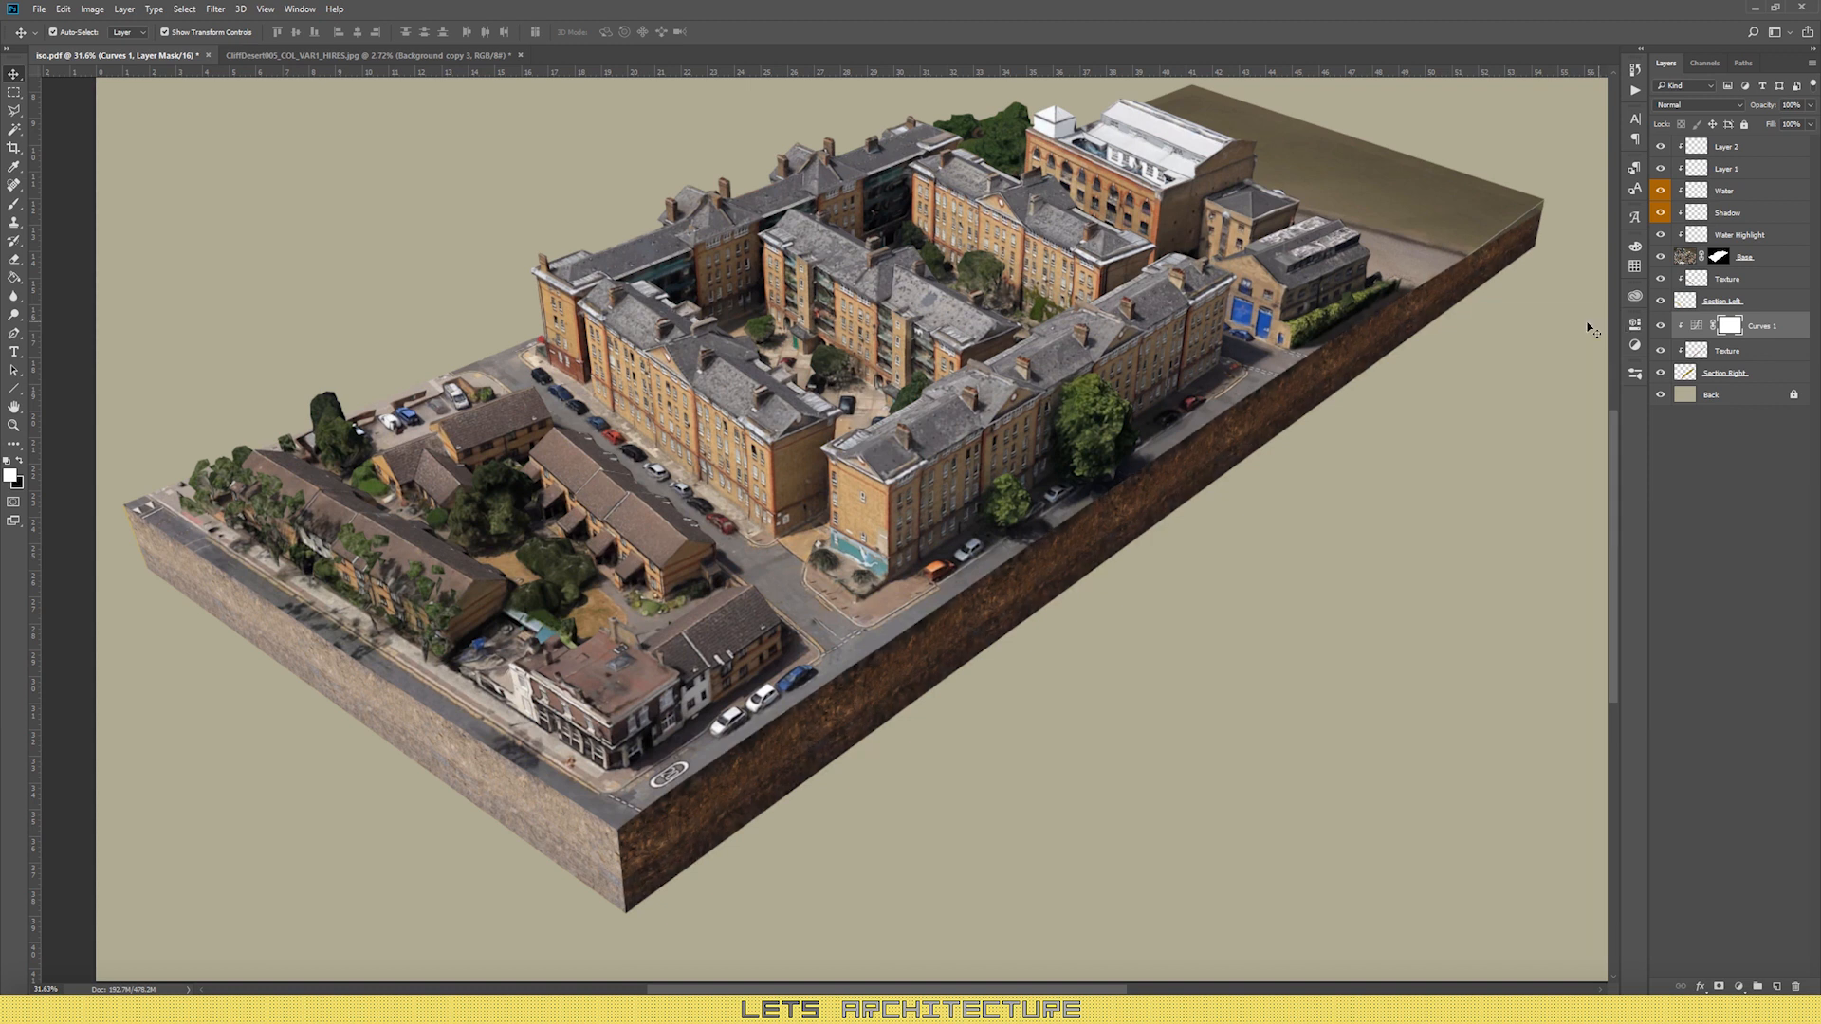
# Step: Add a Hue/Saturation adjustment above the right face's Curves and adjust the texture's hue
pyautogui.click(1509, 372)
pyautogui.moveTo(1536, 417); pyautogui.dragTo(1528, 422)
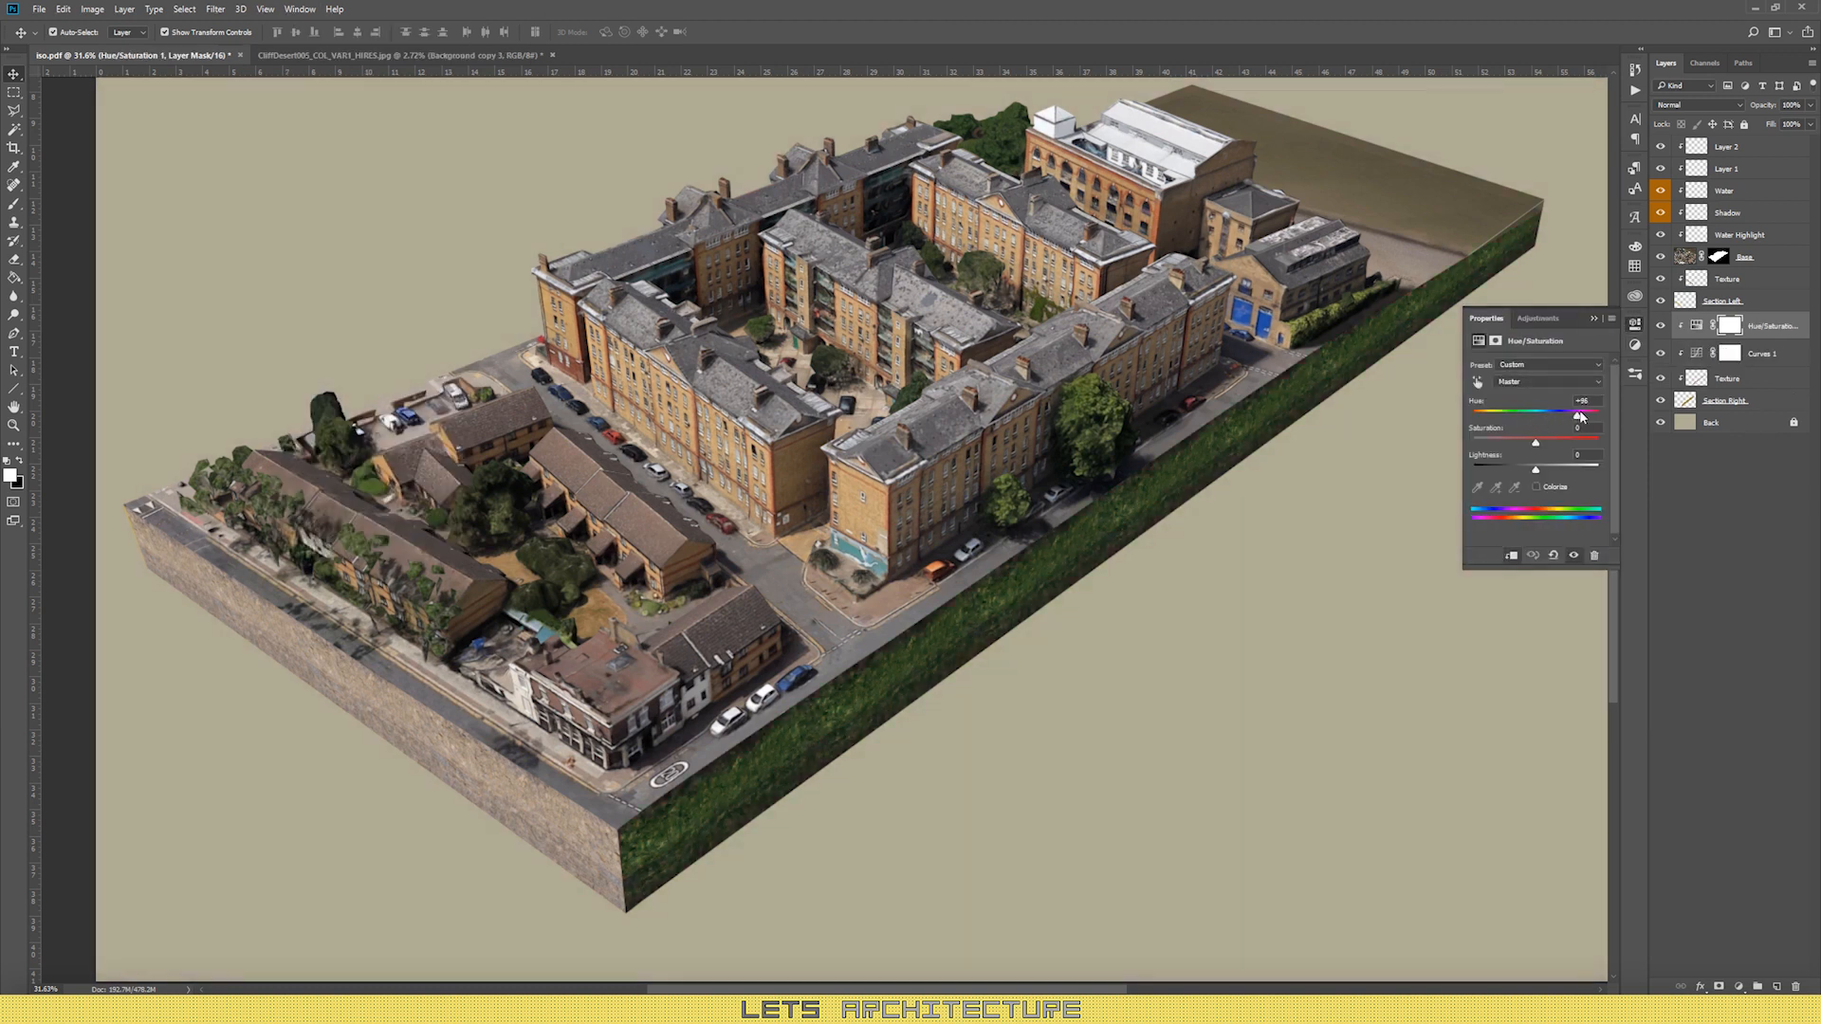
pyautogui.click(1431, 387)
# Step: Switch to Google Earth and look around the roundabout and park for replacement trees
pyautogui.scroll(-5, 869, 636)
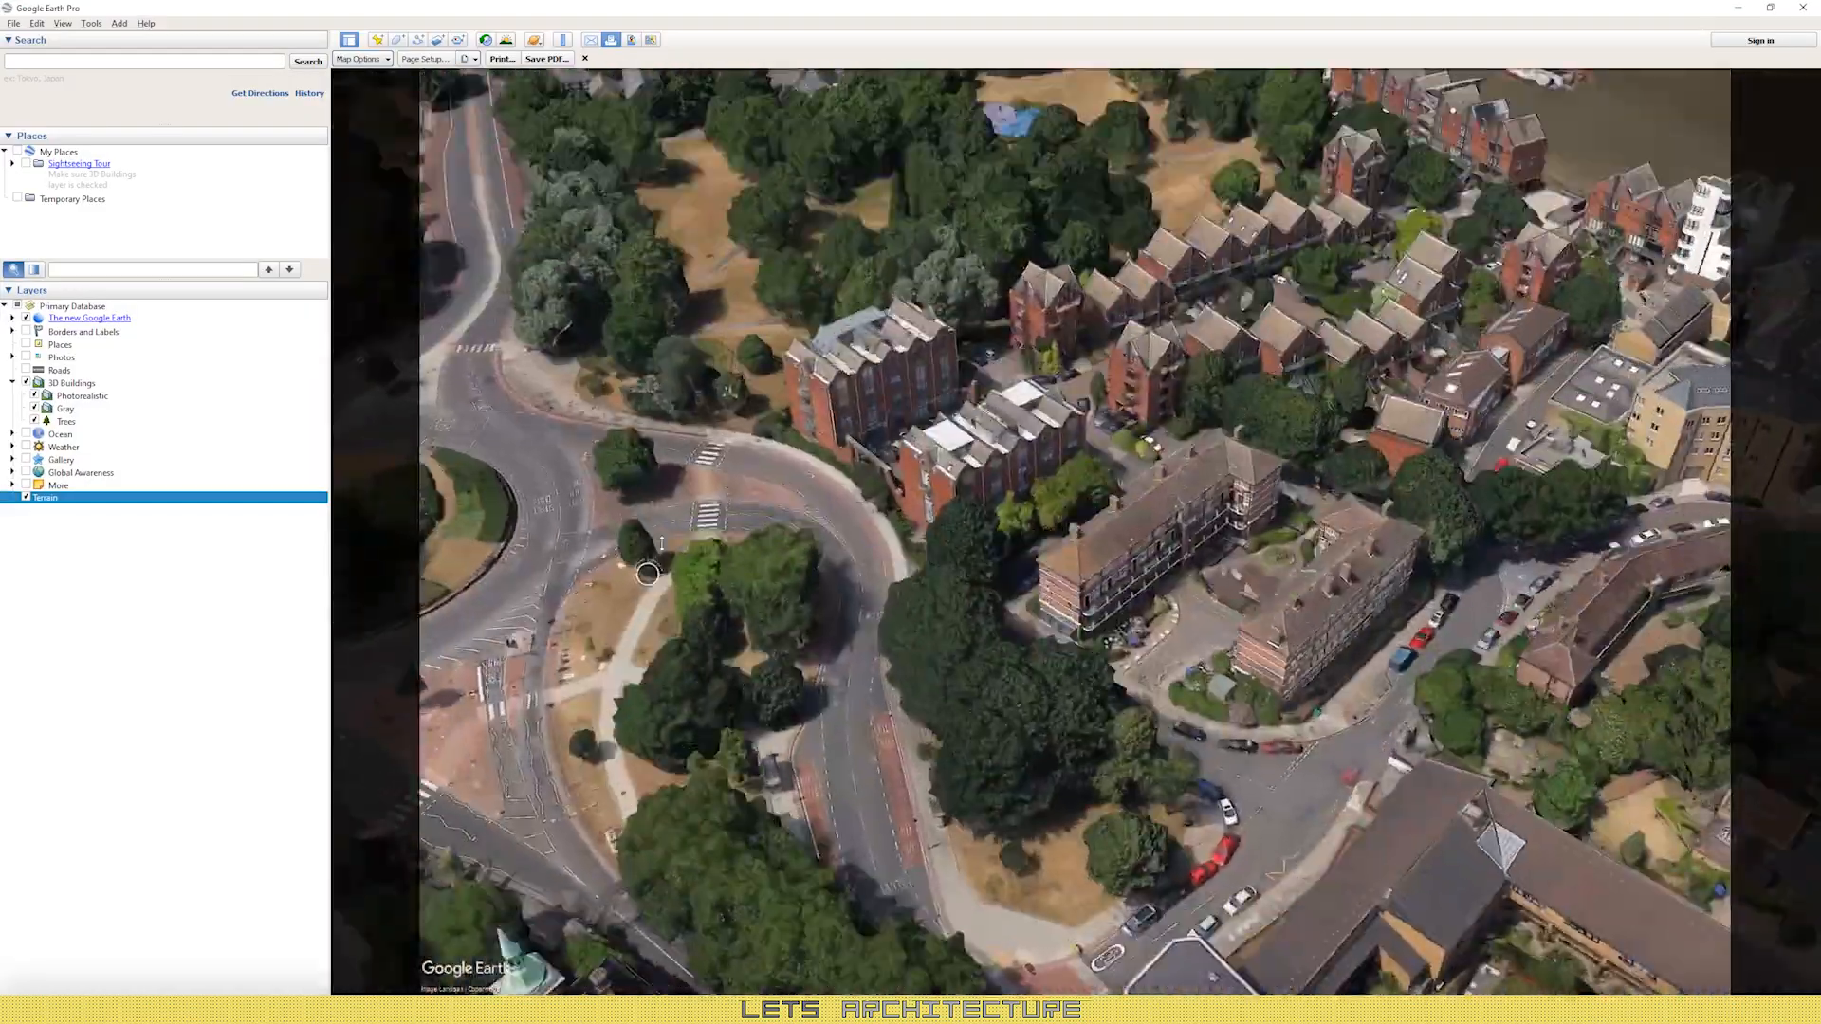
pyautogui.scroll(-5, 663, 543)
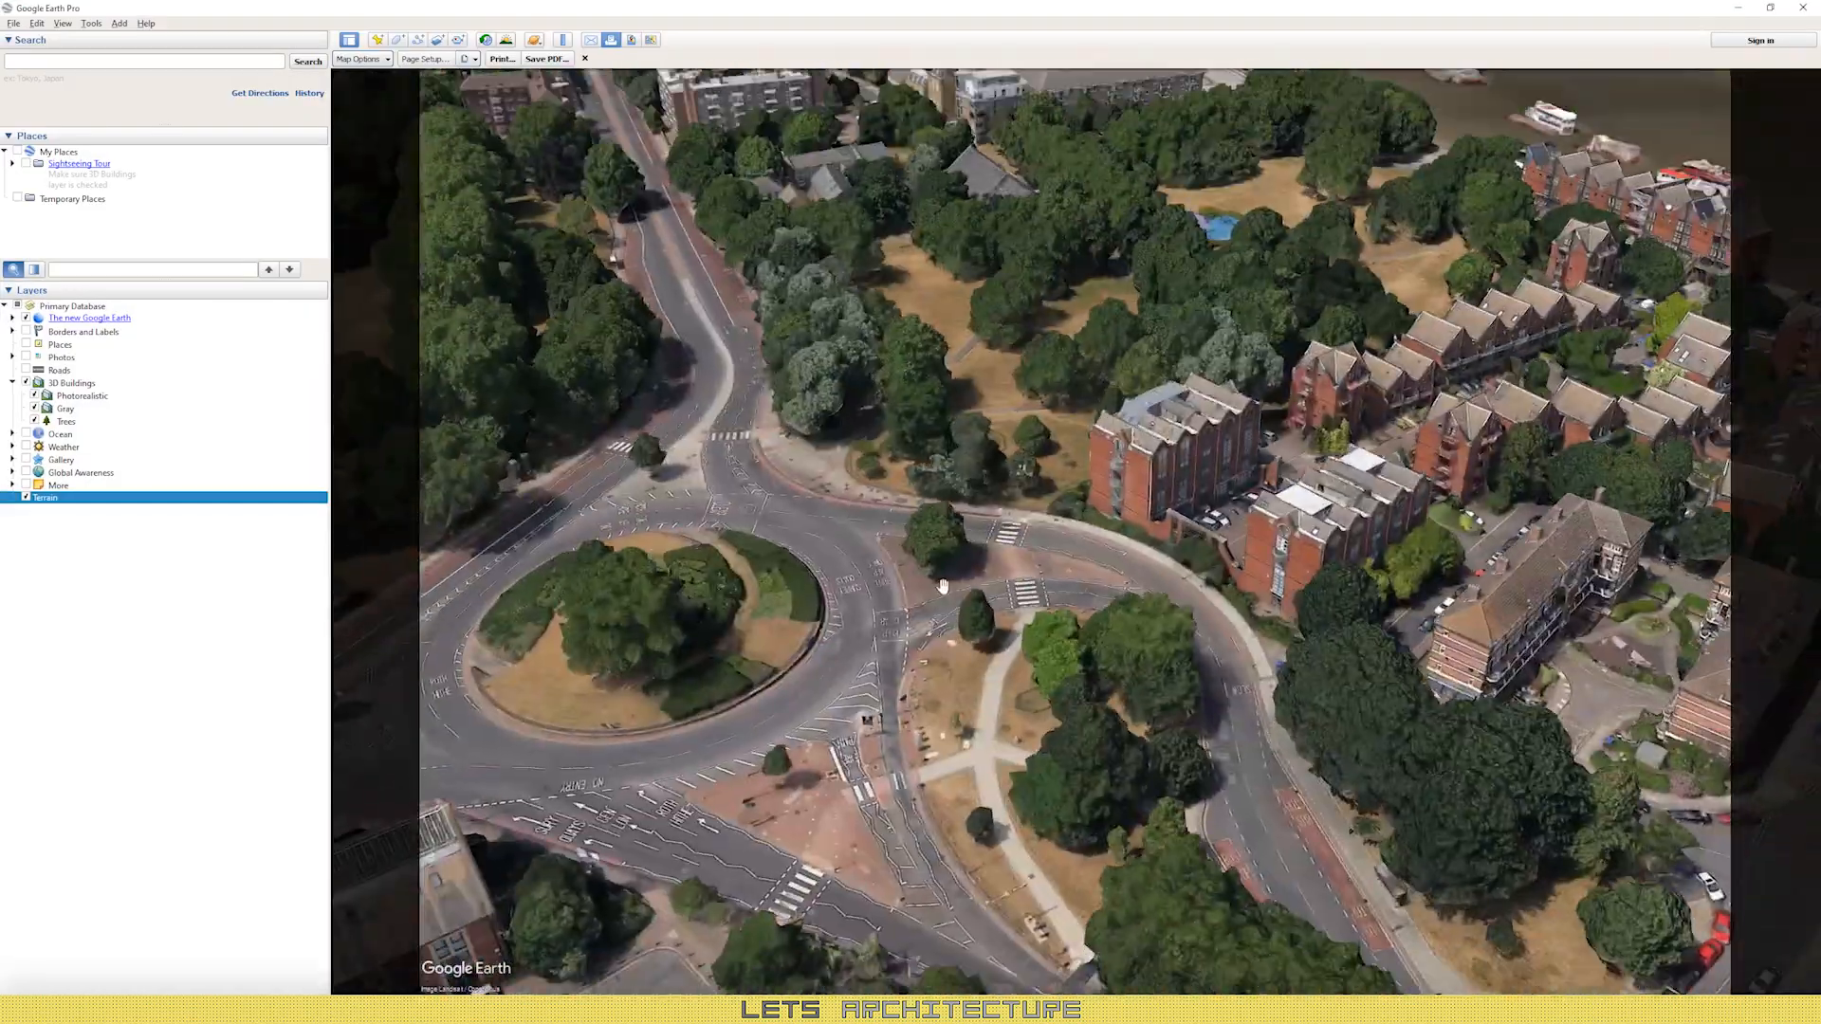
pyautogui.moveTo(1423, 664); pyautogui.dragTo(759, 569)
pyautogui.moveTo(1423, 712); pyautogui.dragTo(759, 617)
pyautogui.moveTo(1594, 806); pyautogui.dragTo(918, 680)
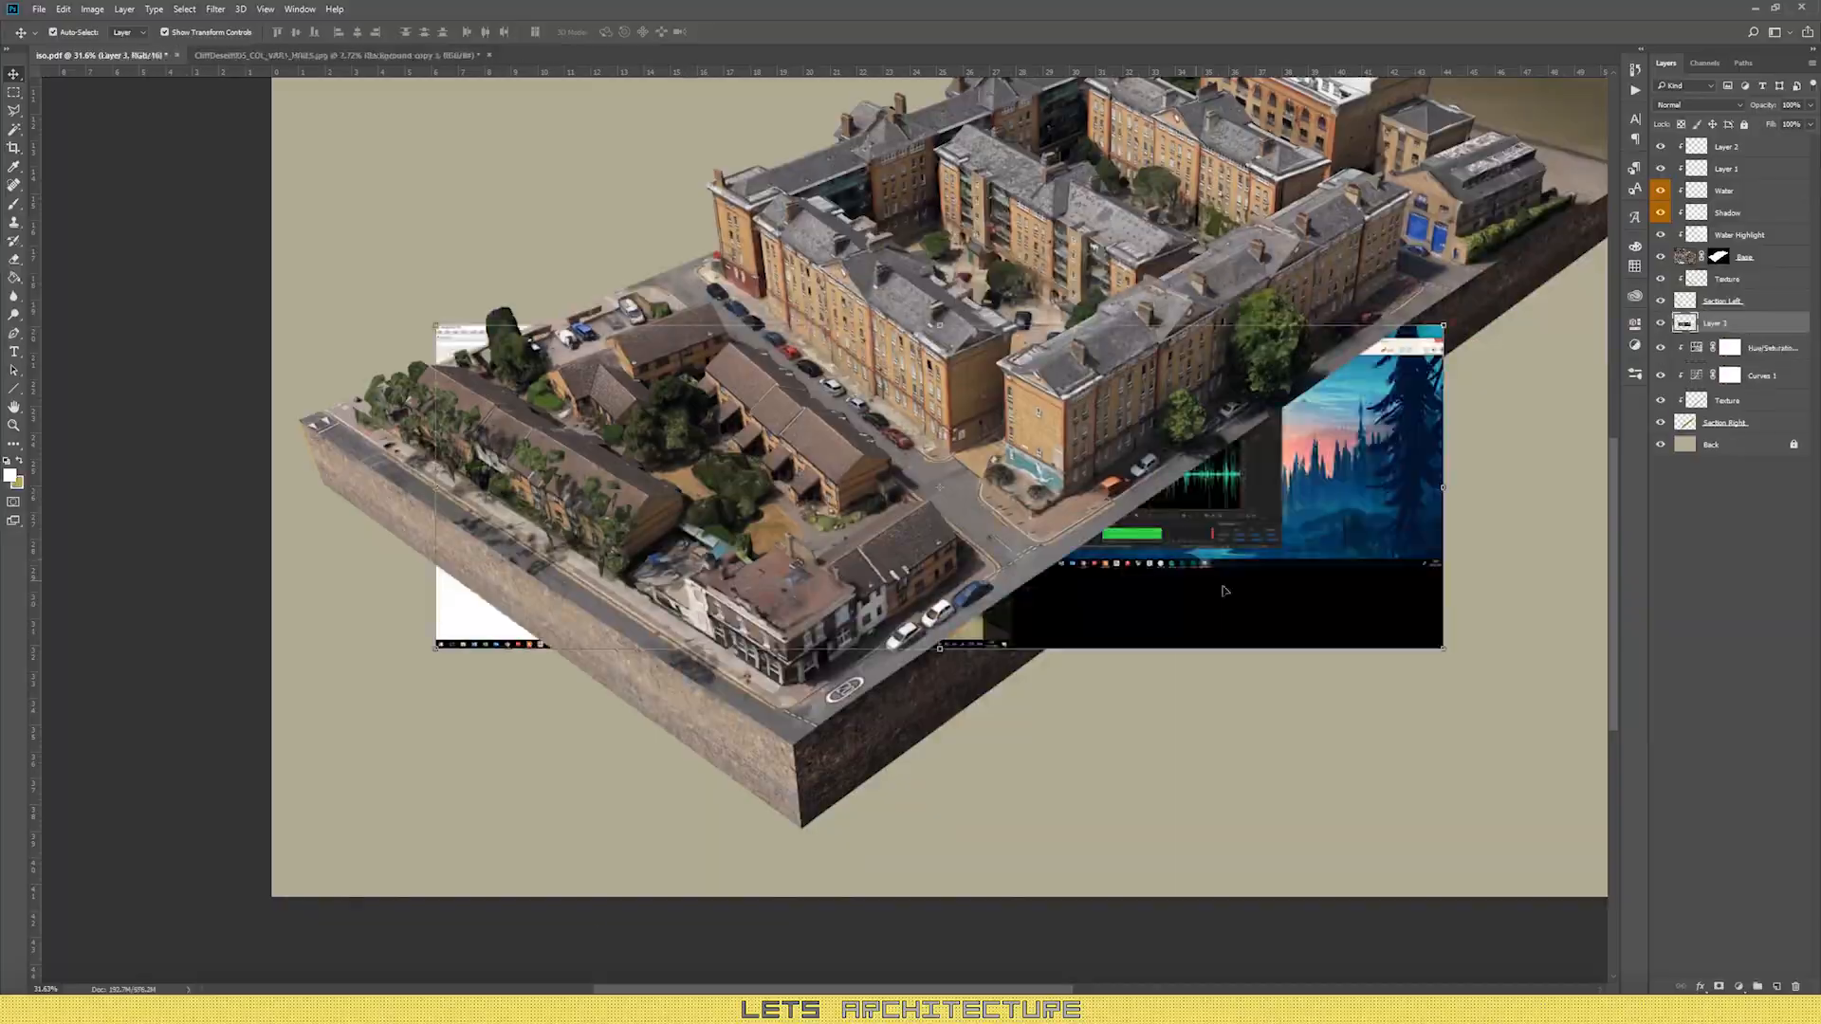
# Step: Return to Photoshop and try covering the terrace's broken trees with a Google Earth tree cutout enlarged to about 272%
pyautogui.hotkey('ctrl', 'shift', ']')
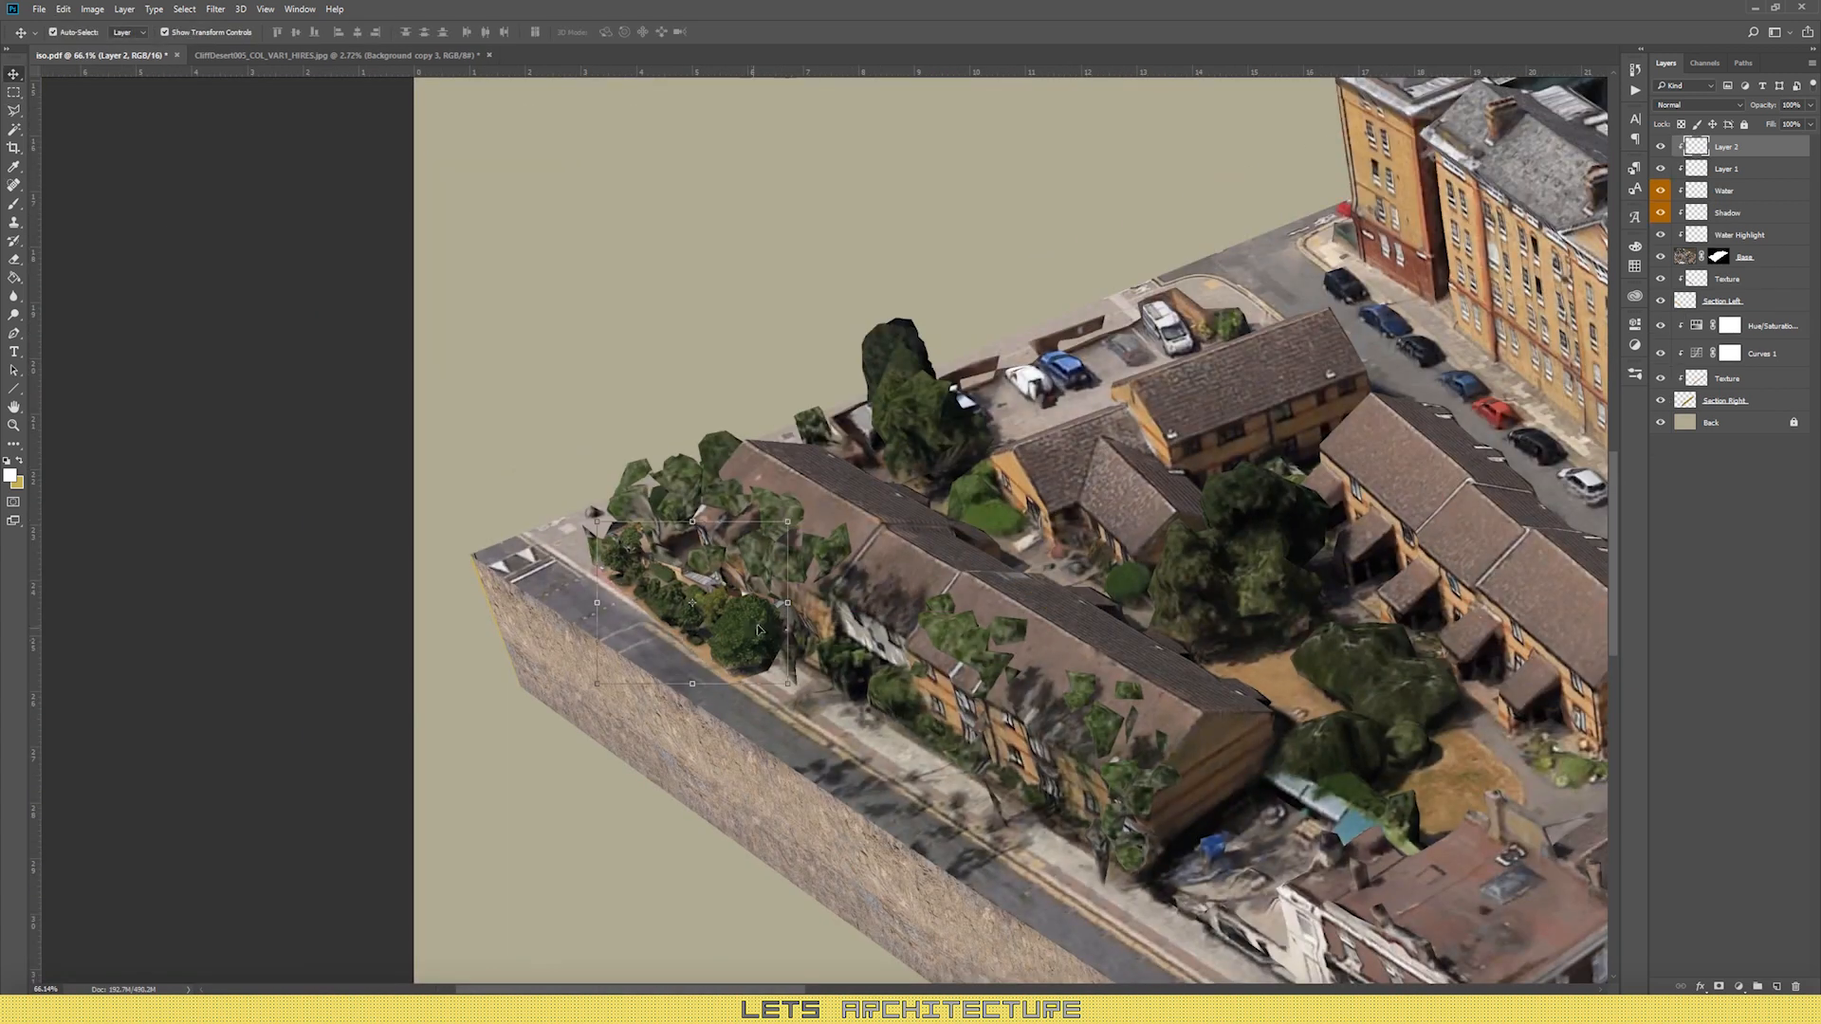
pyautogui.hotkey('ctrl', 't')
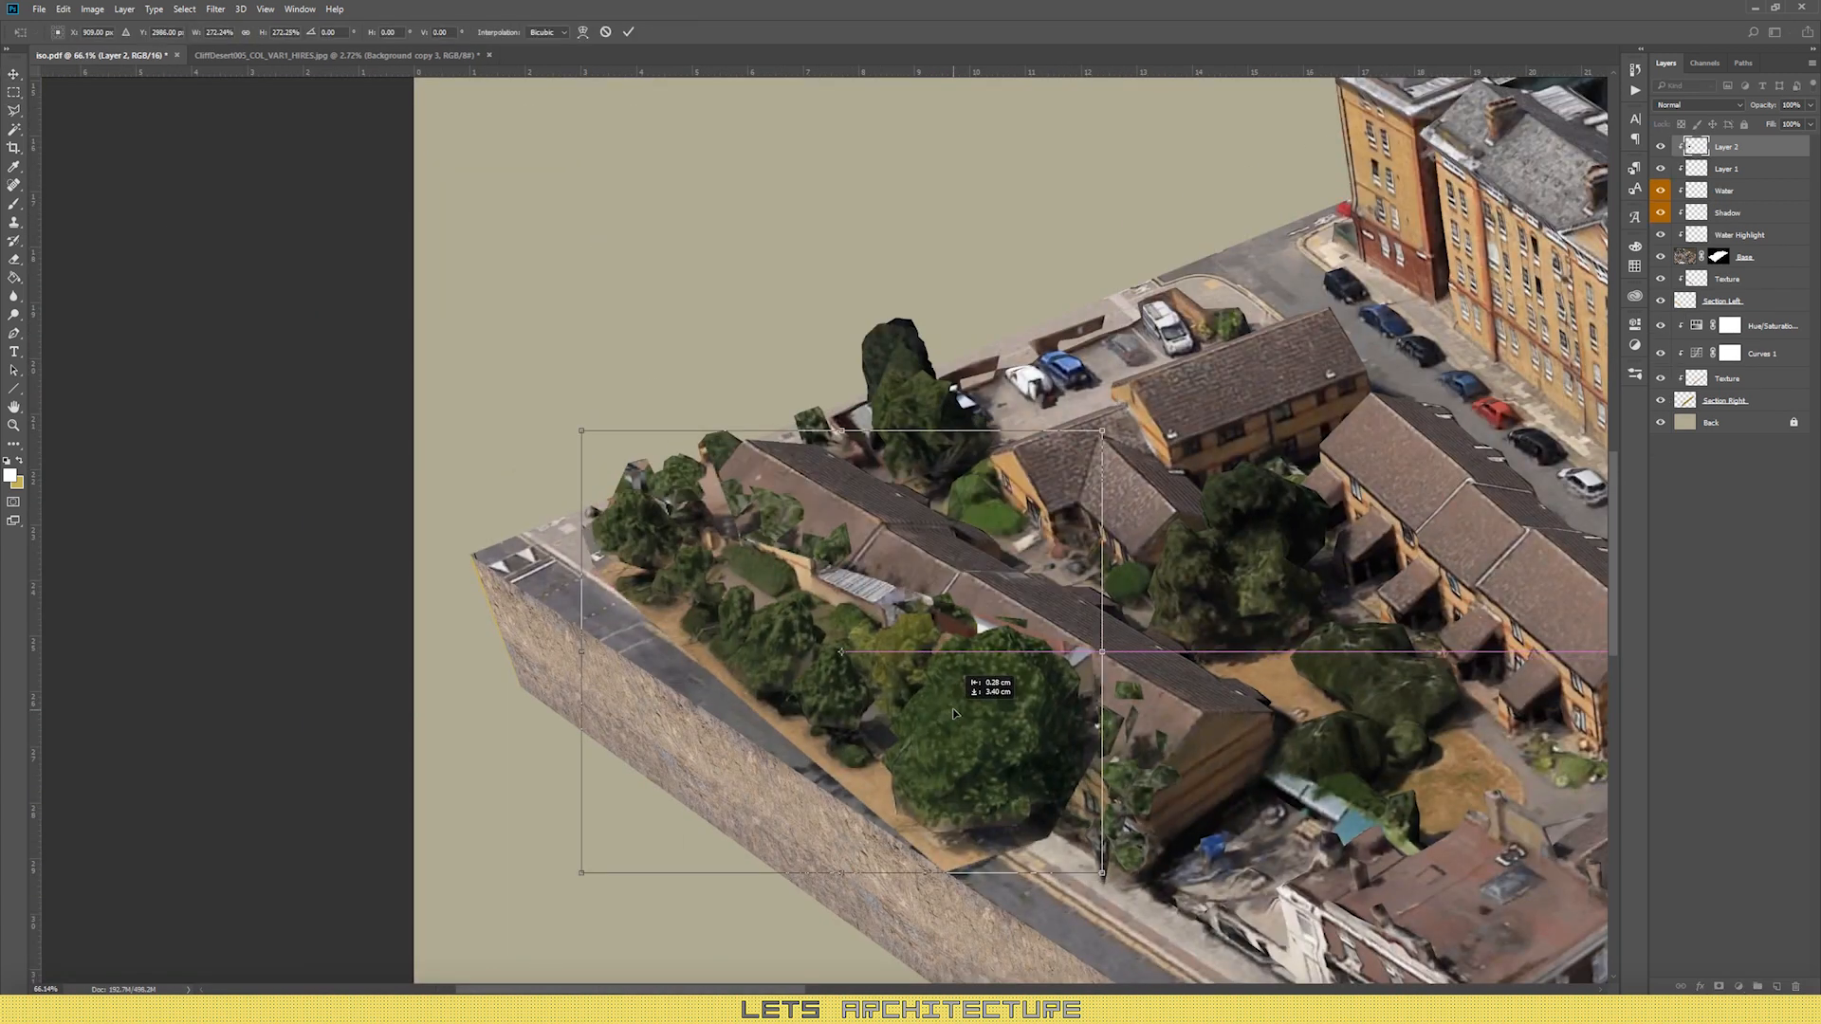
pyautogui.click(63, 8)
pyautogui.moveTo(622, 835); pyautogui.dragTo(958, 801)
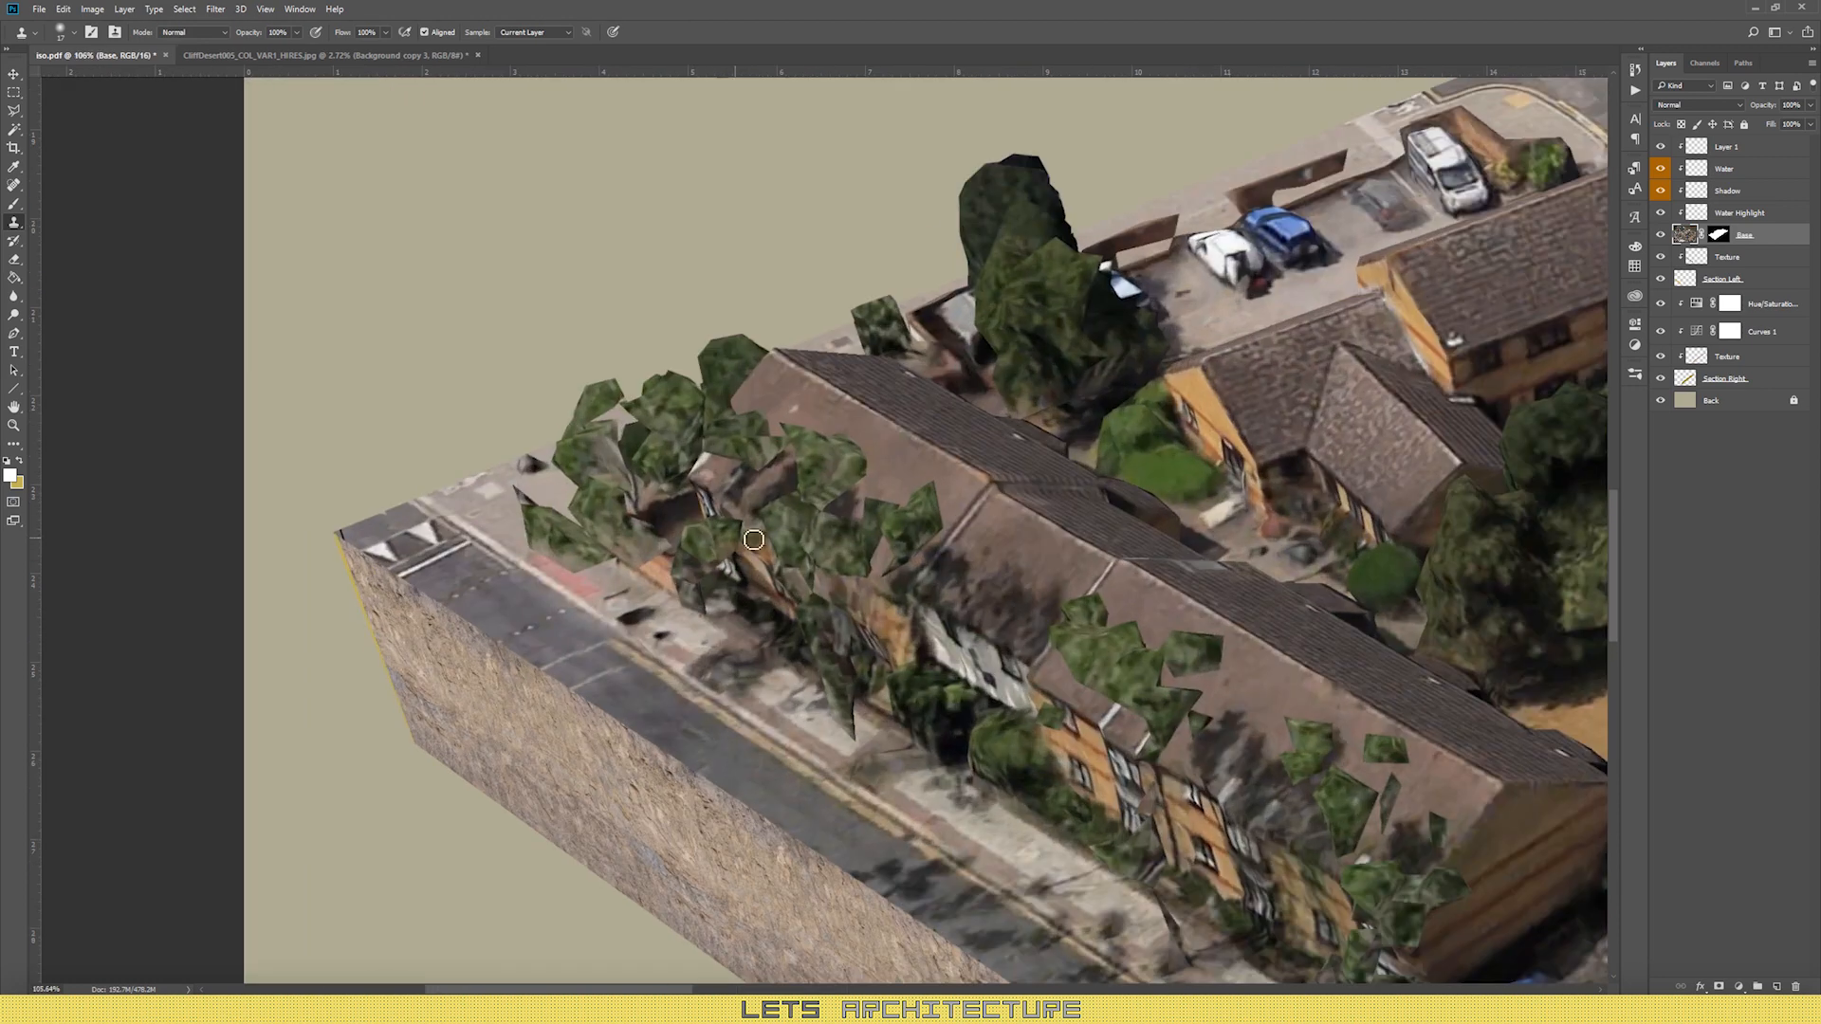
# Step: Clone clean roof surface over the foliage on the terrace's far roof section with a resized Clone Stamp
pyautogui.rightClick(771, 385)
pyautogui.doubleClick(805, 479)
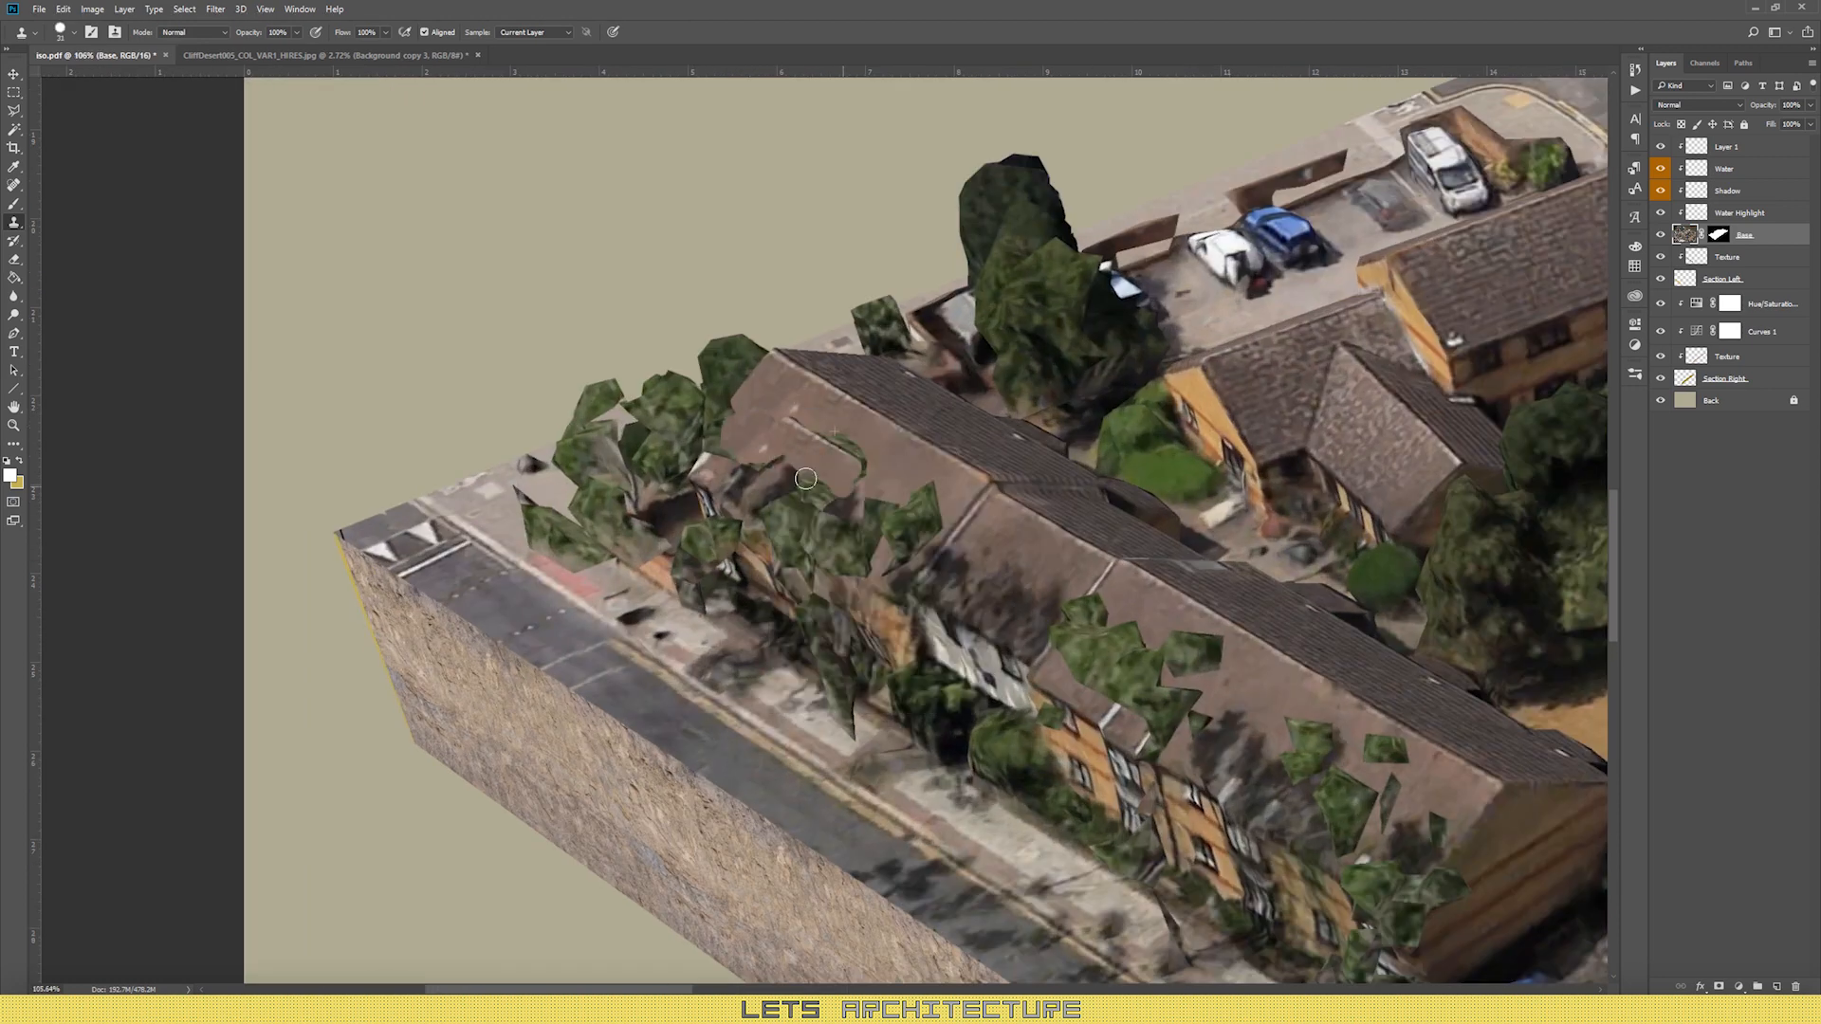
pyautogui.moveTo(774, 484); pyautogui.dragTo(863, 514)
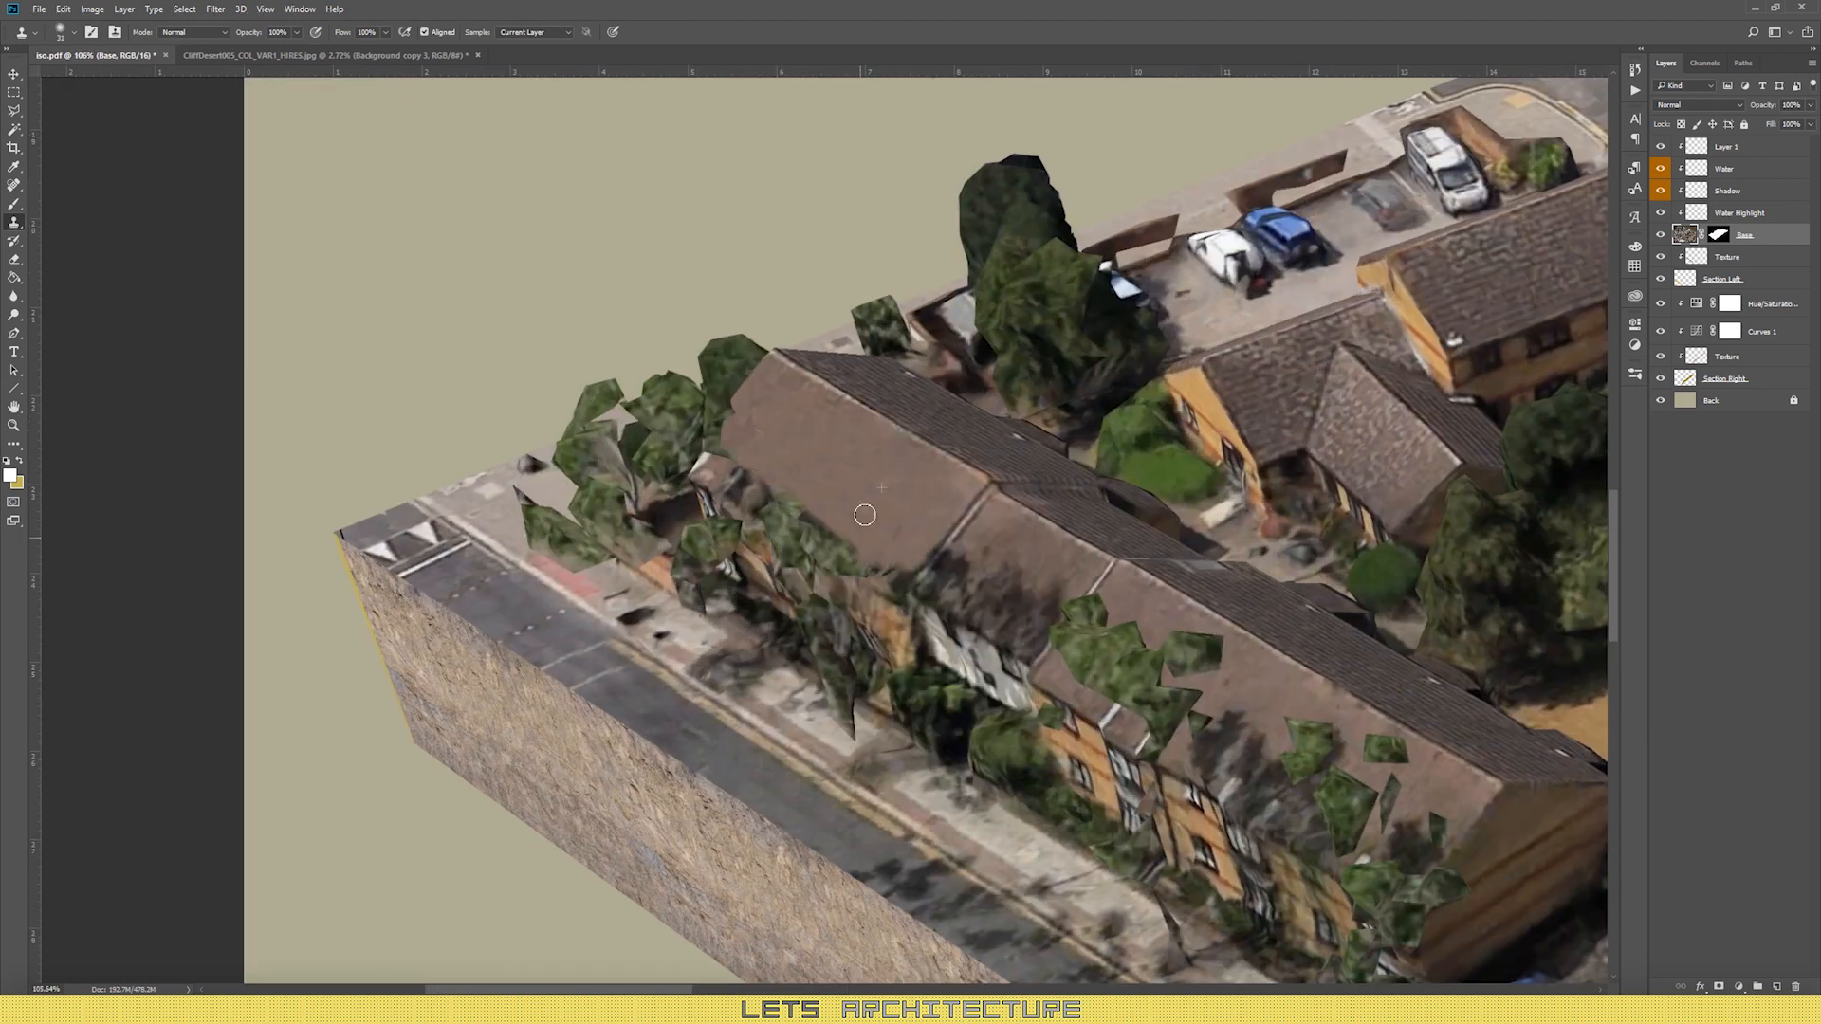
# Step: Clone clean roof surface over the foliage along the eaves of the terrace's far roof section
pyautogui.scroll(-14, 862, 514)
pyautogui.scroll(9, 898, 509)
pyautogui.scroll(8, 898, 509)
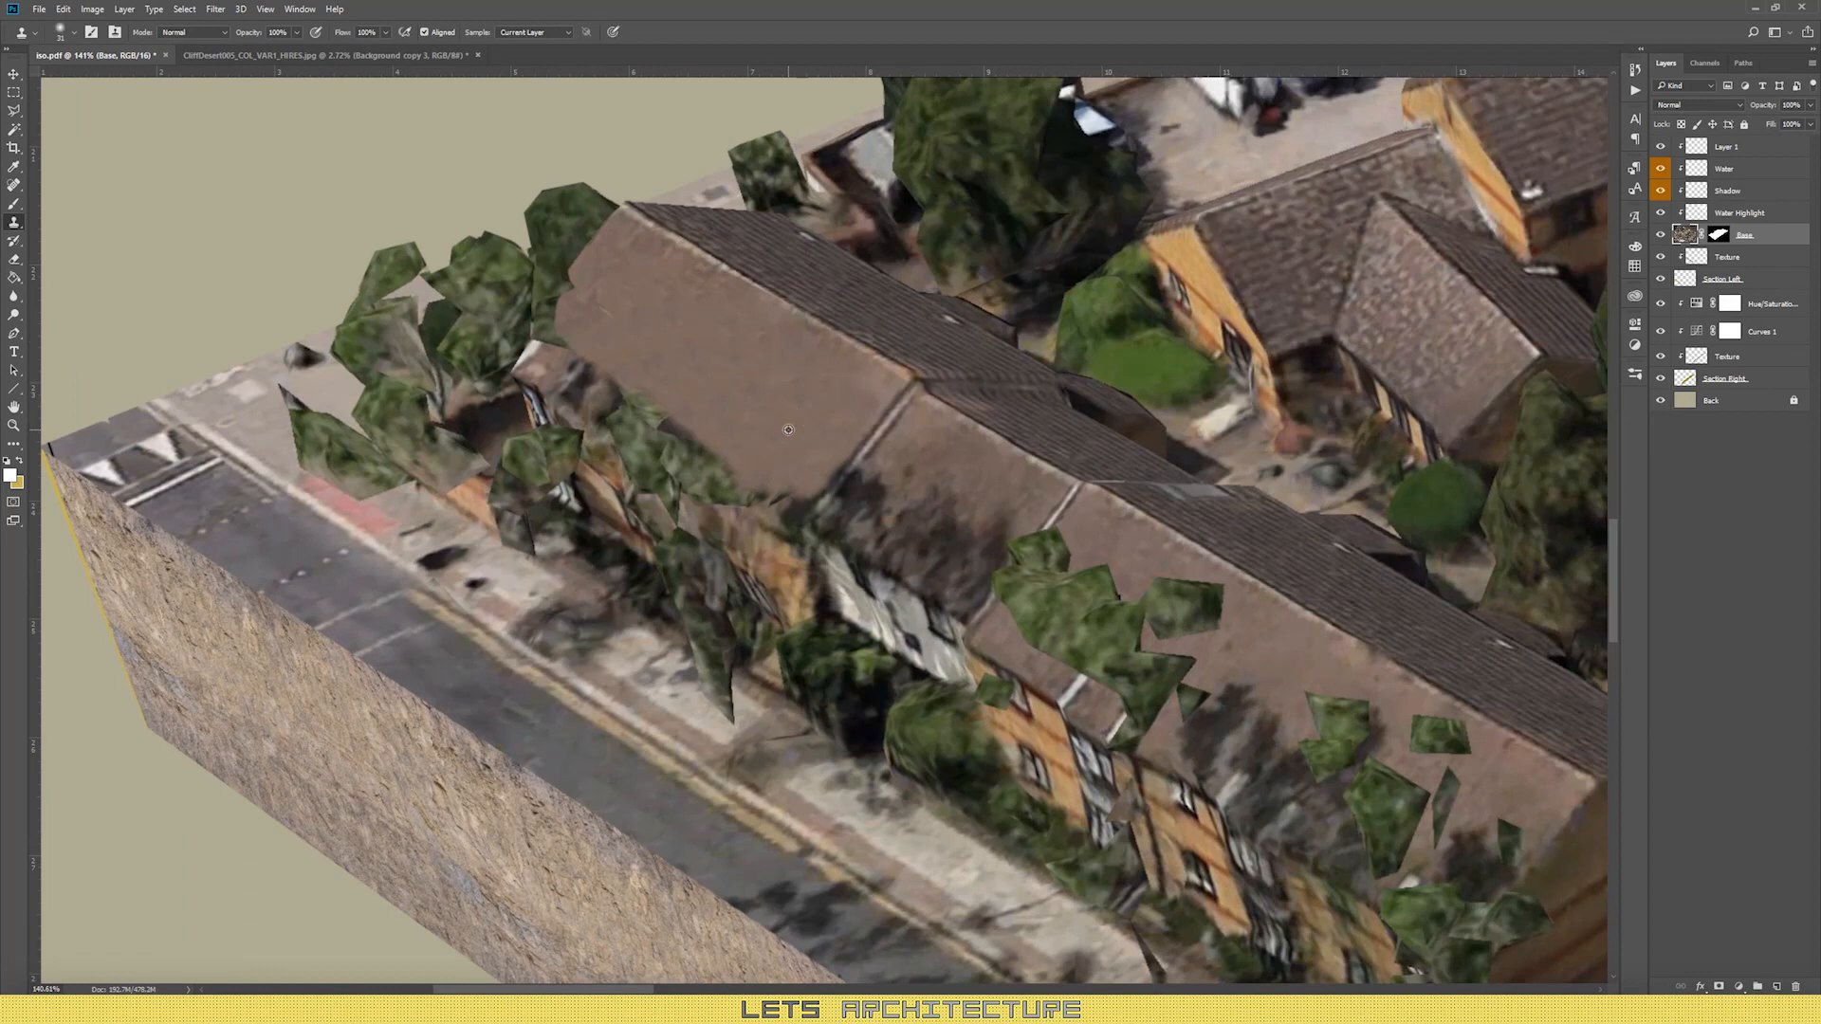
pyautogui.moveTo(590, 381); pyautogui.dragTo(621, 343)
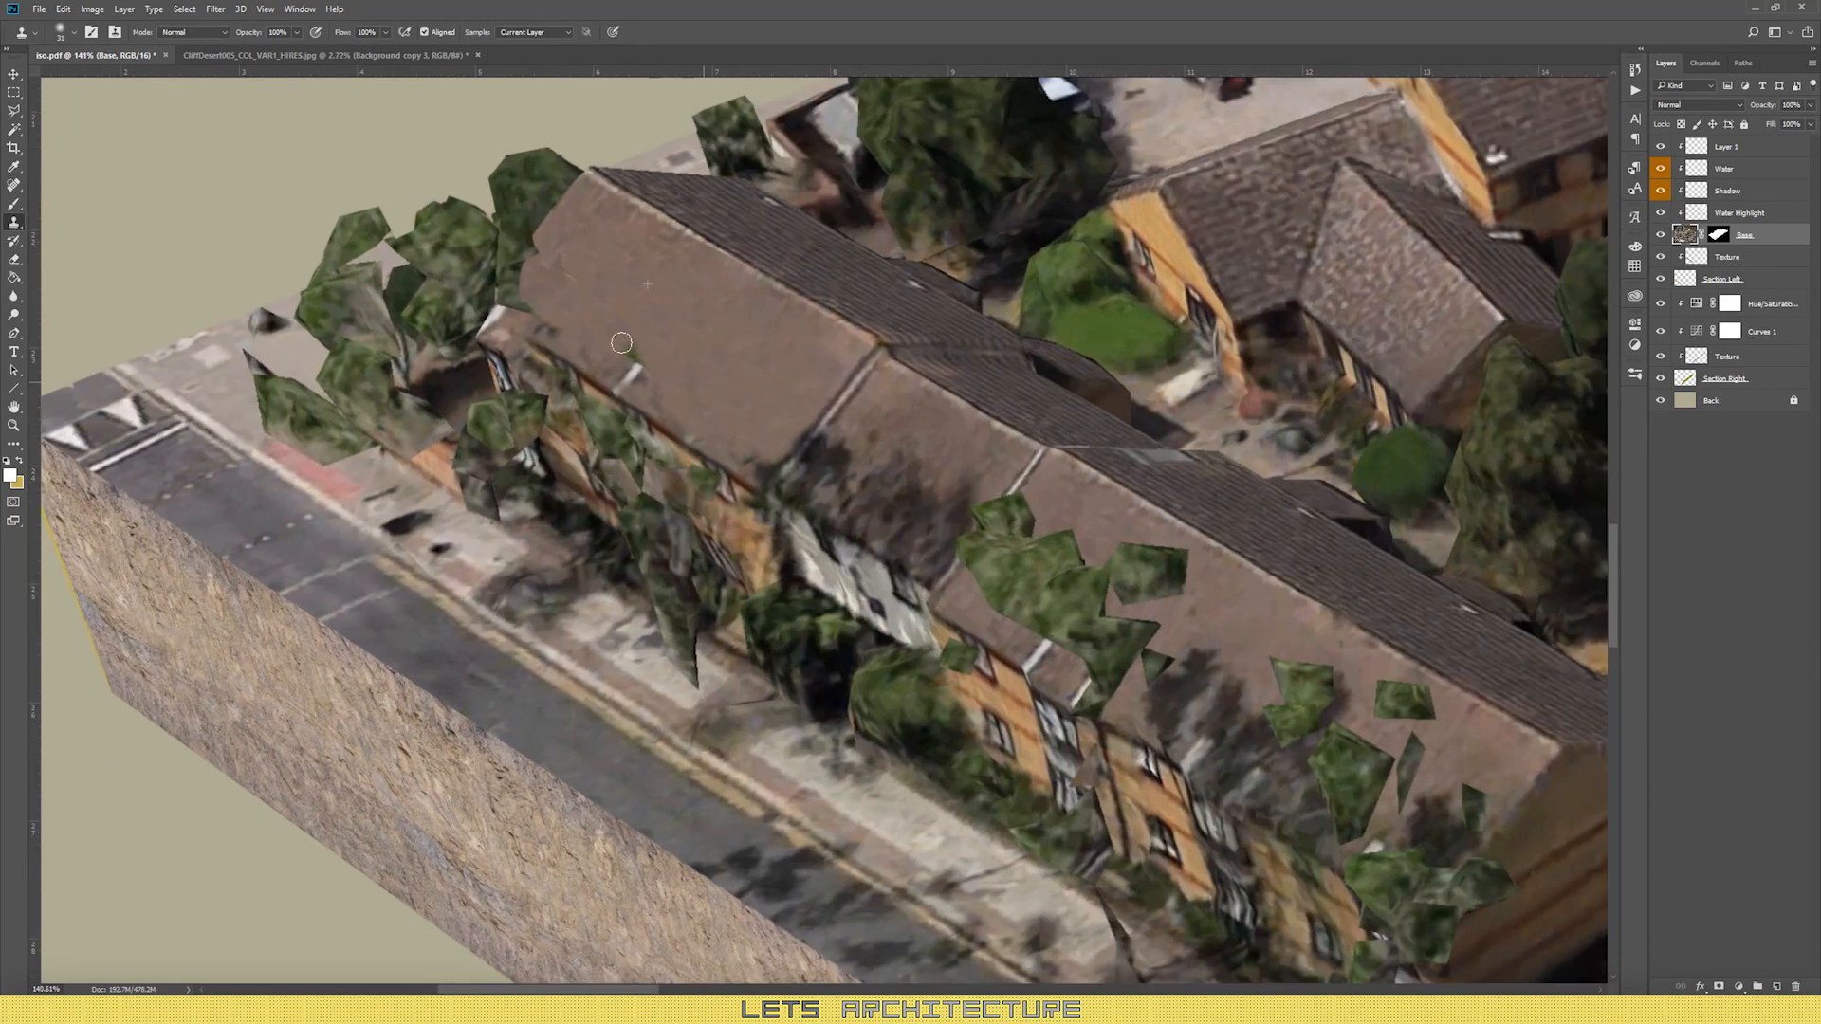
# Step: Clone clean roof surface over the tree fragments and dark patches on the terrace's middle and near roof sections
pyautogui.moveTo(1134, 496)
pyautogui.mouseDown()
pyautogui.moveTo(942, 393)
pyautogui.moveTo(1005, 483)
pyautogui.moveTo(901, 494)
pyautogui.moveTo(822, 387)
pyautogui.mouseUp()
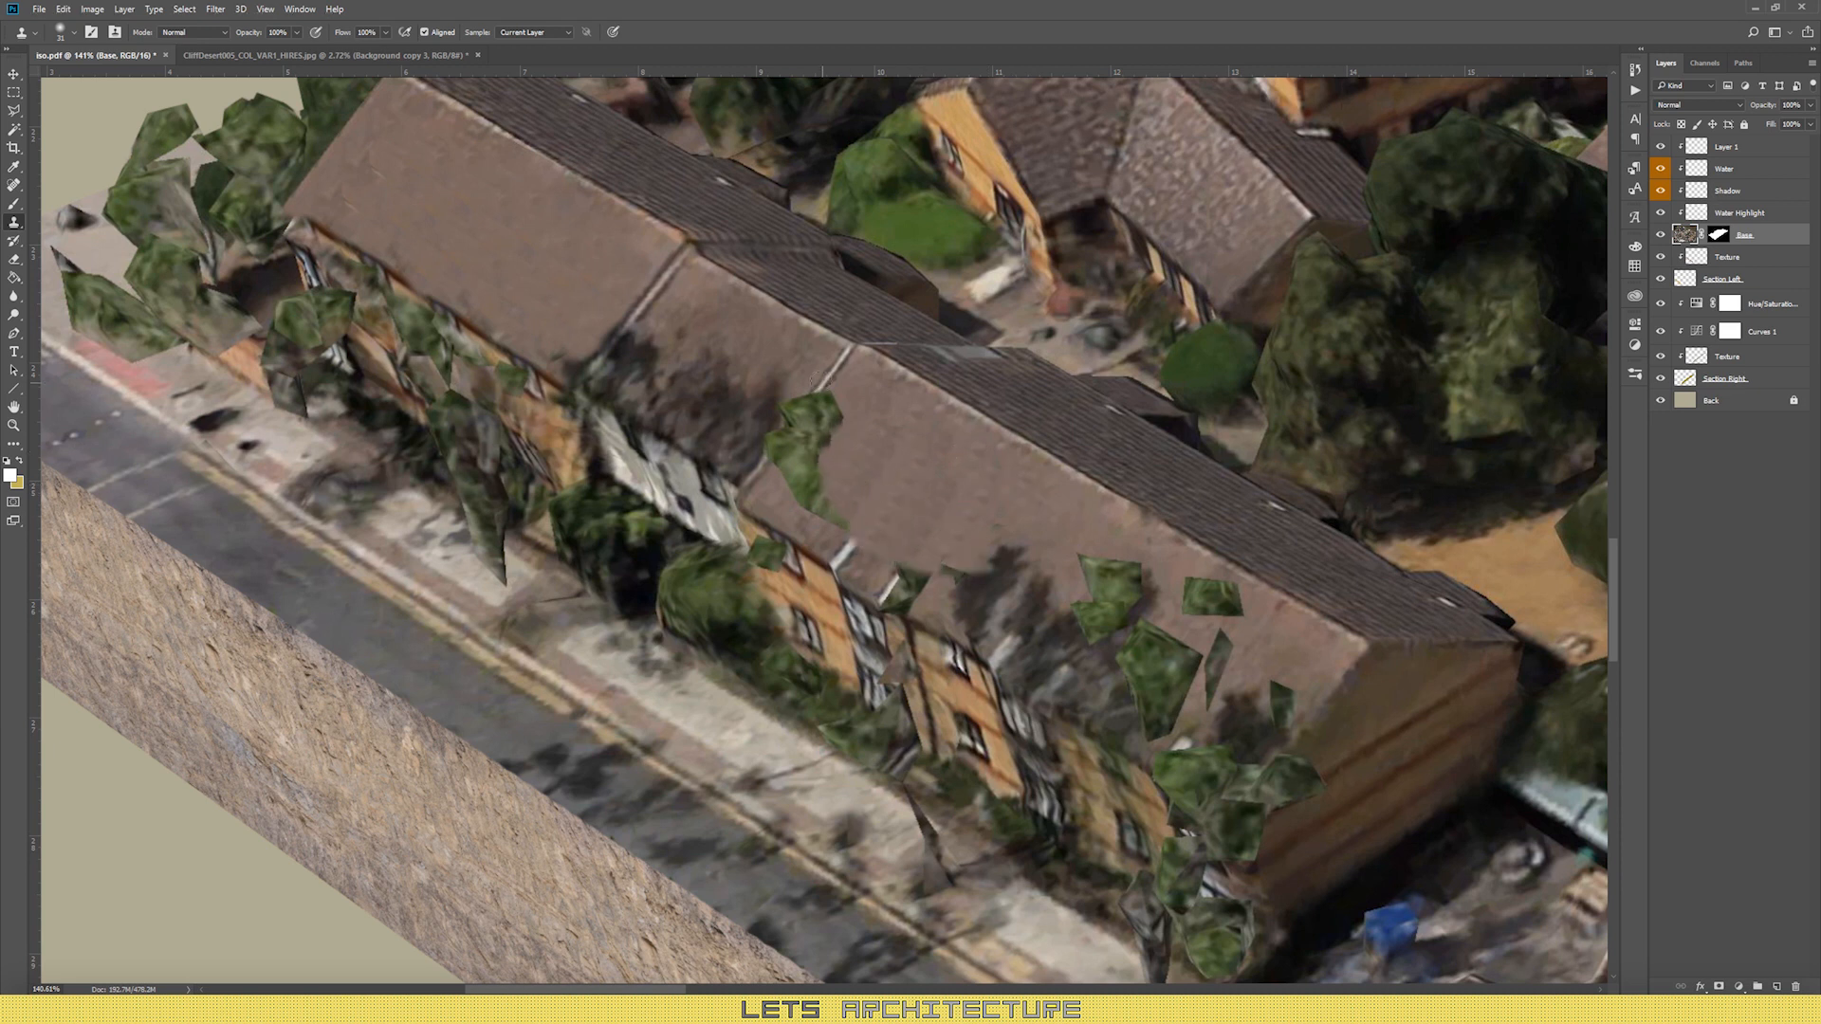
pyautogui.scroll(-2, 645, 305)
pyautogui.moveTo(603, 319)
pyautogui.mouseDown()
pyautogui.moveTo(599, 386)
pyautogui.moveTo(537, 303)
pyautogui.moveTo(520, 346)
pyautogui.mouseUp()
pyautogui.moveTo(1101, 562); pyautogui.dragTo(1021, 533)
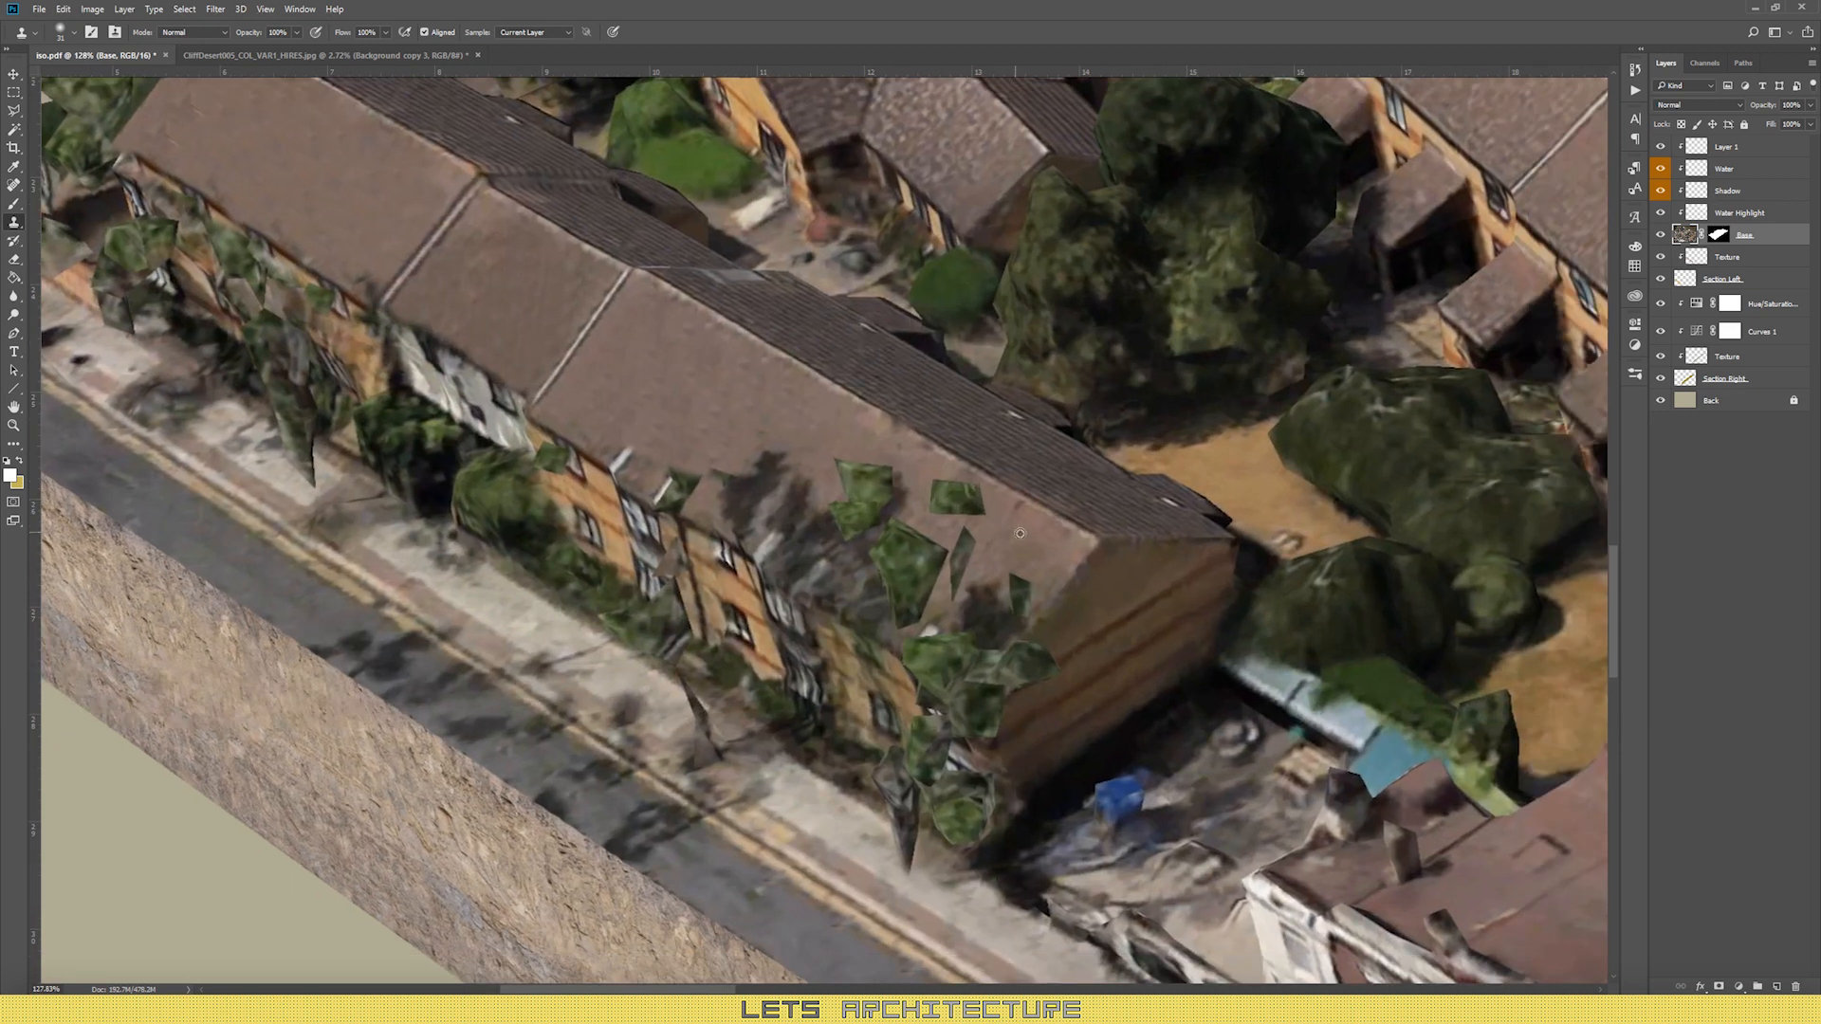
pyautogui.moveTo(884, 476); pyautogui.dragTo(963, 552)
pyautogui.moveTo(995, 668)
pyautogui.mouseDown()
pyautogui.moveTo(949, 593)
pyautogui.moveTo(759, 493)
pyautogui.moveTo(640, 471)
pyautogui.moveTo(847, 604)
pyautogui.mouseUp()
pyautogui.scroll(-4, 859, 538)
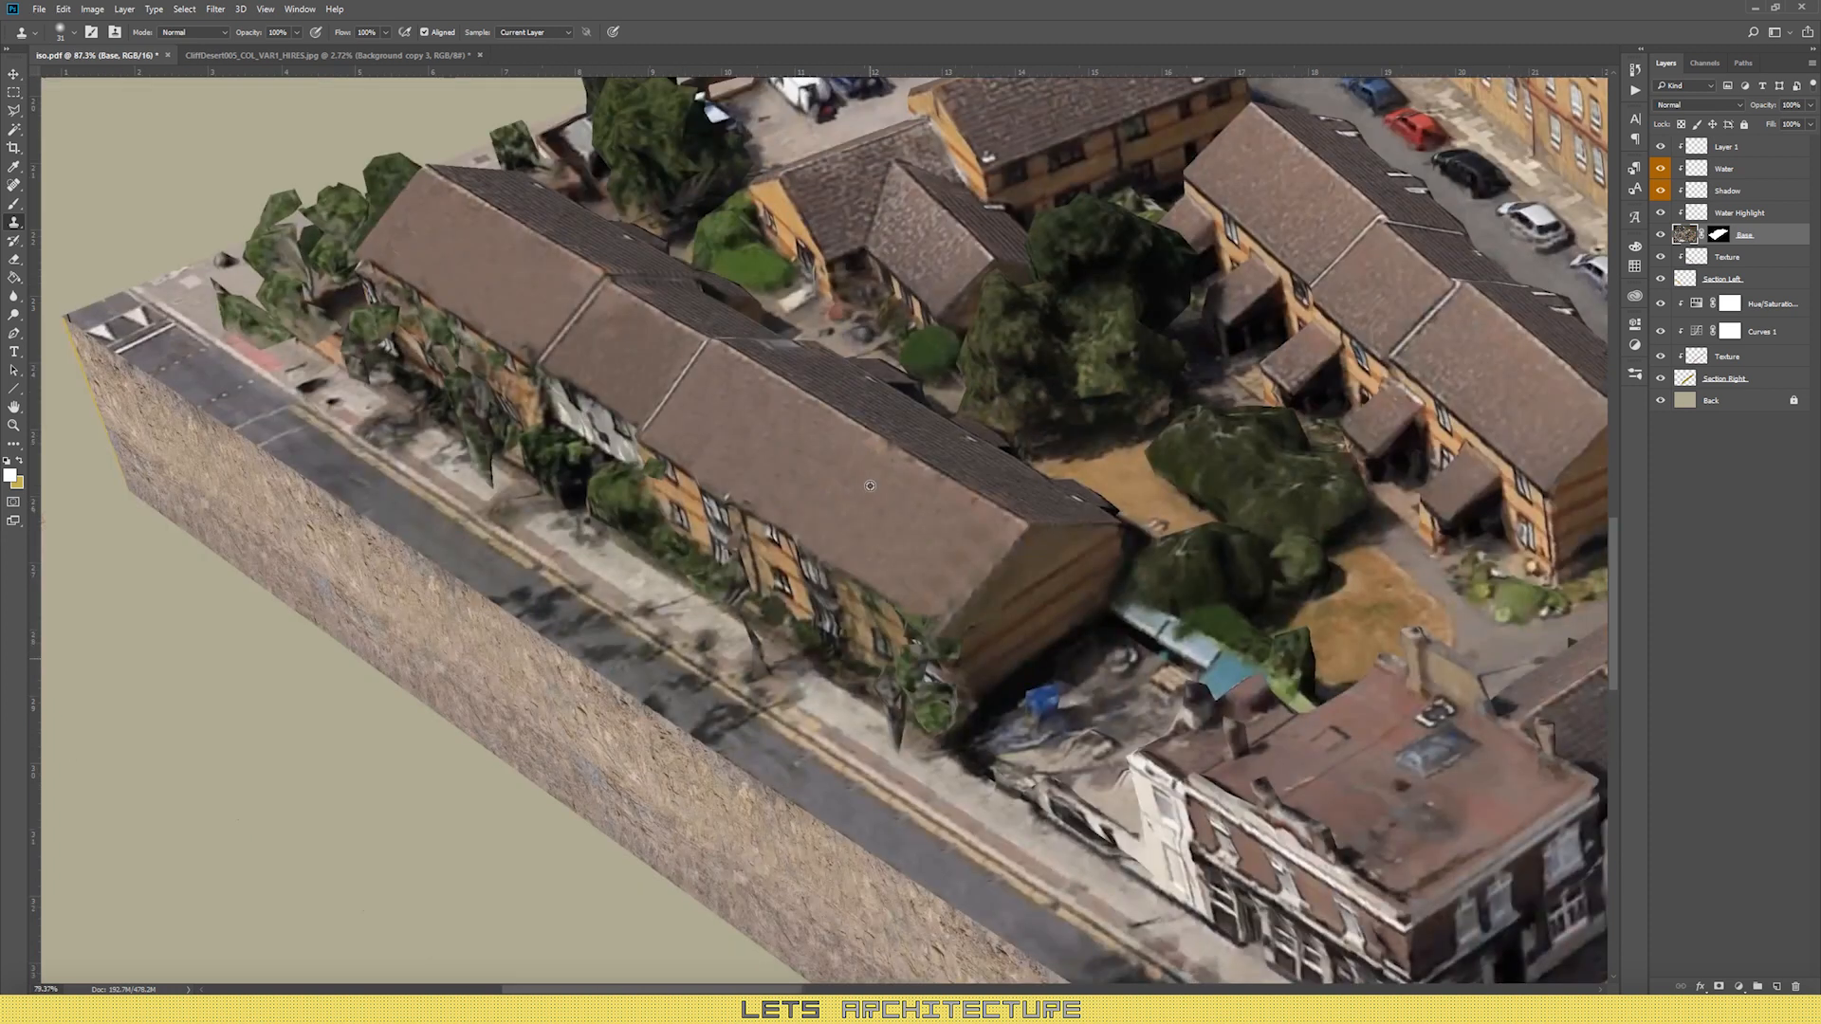
# Step: Clone clean facade and window areas over the foliage at the near end of the terrace's street front
pyautogui.keyDown('alt'); pyautogui.click(904, 567); pyautogui.keyUp('alt')
pyautogui.scroll(4, 939, 655)
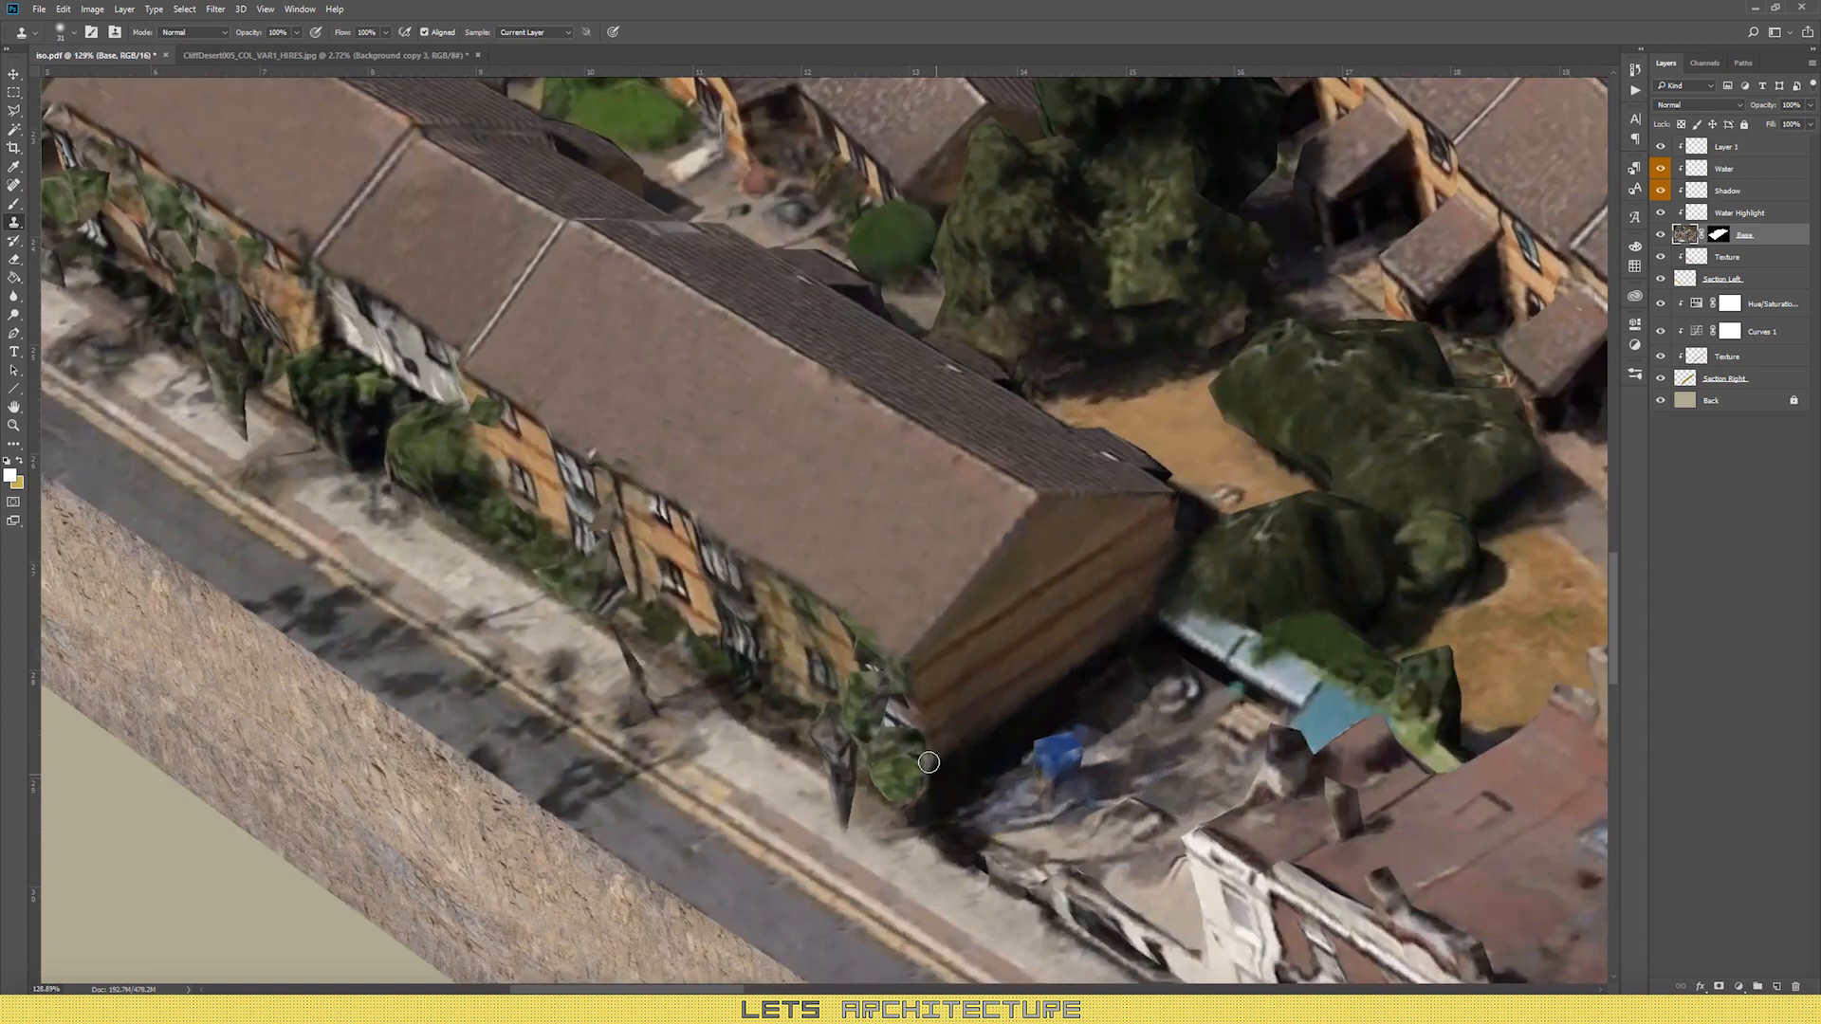
pyautogui.moveTo(822, 601)
pyautogui.mouseDown()
pyautogui.moveTo(872, 695)
pyautogui.moveTo(895, 676)
pyautogui.moveTo(883, 729)
pyautogui.mouseUp()
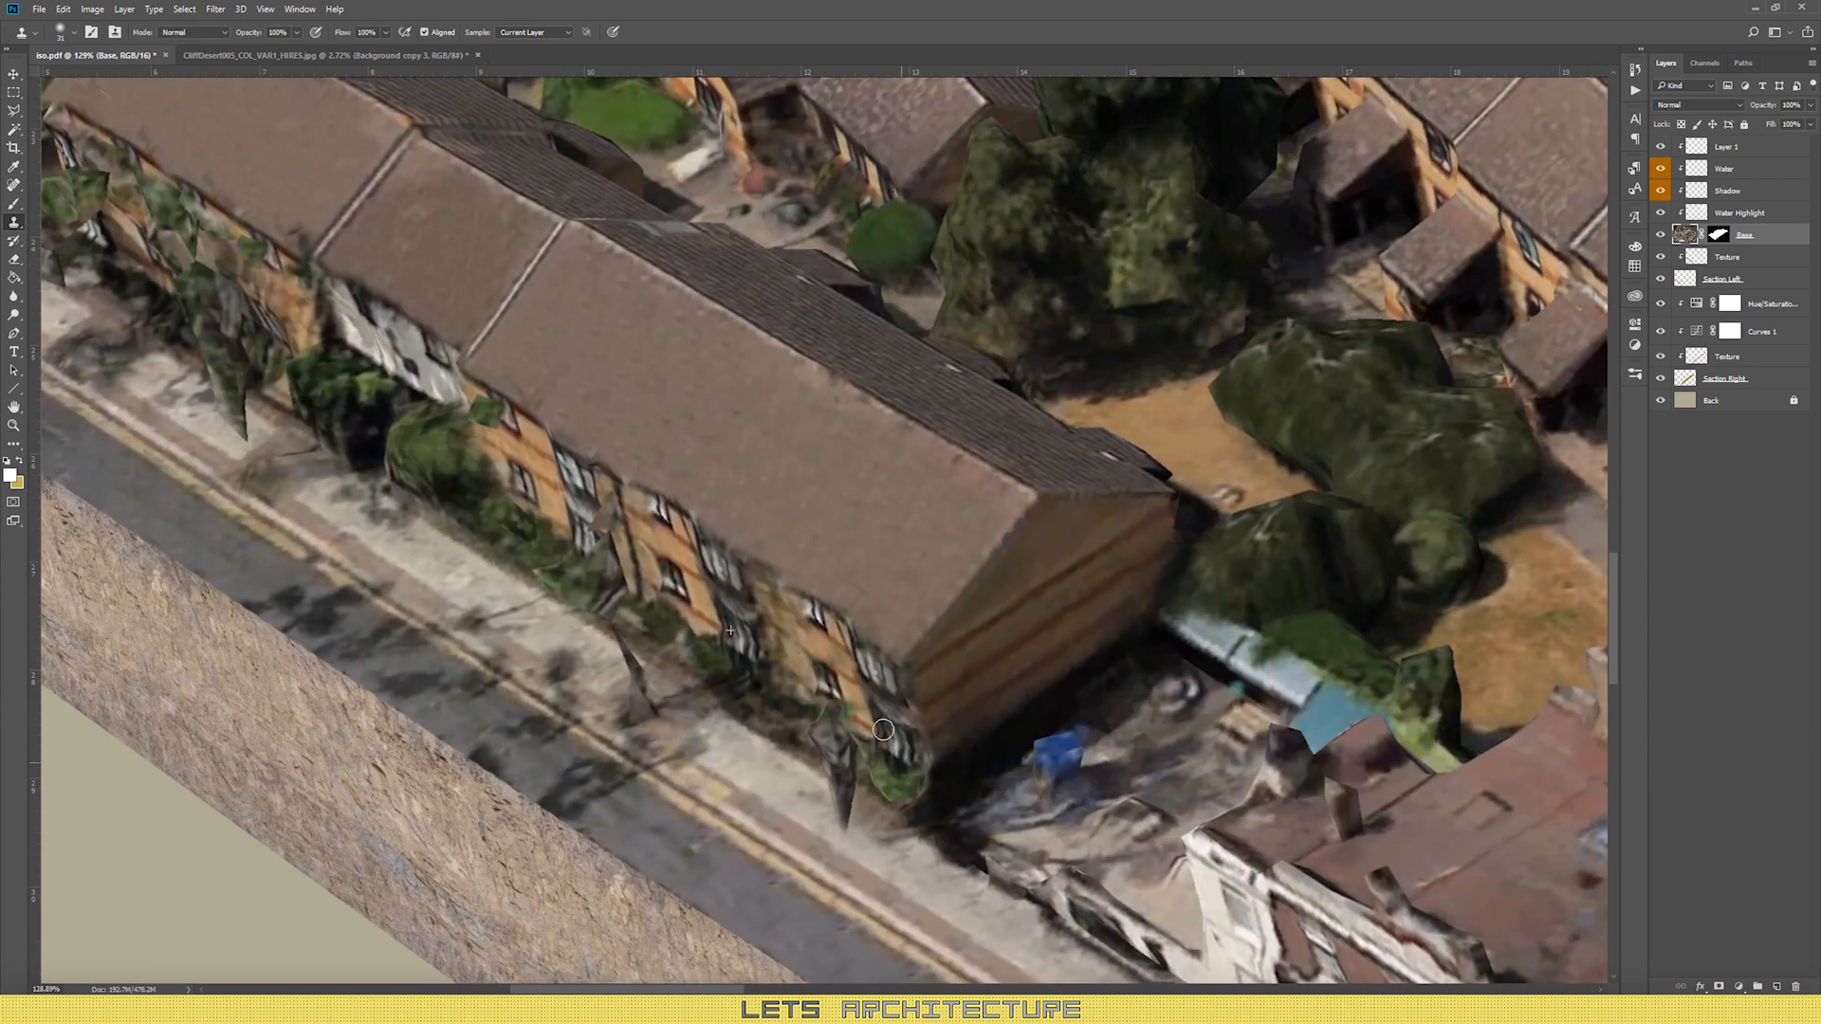
pyautogui.scroll(-10, 654, 664)
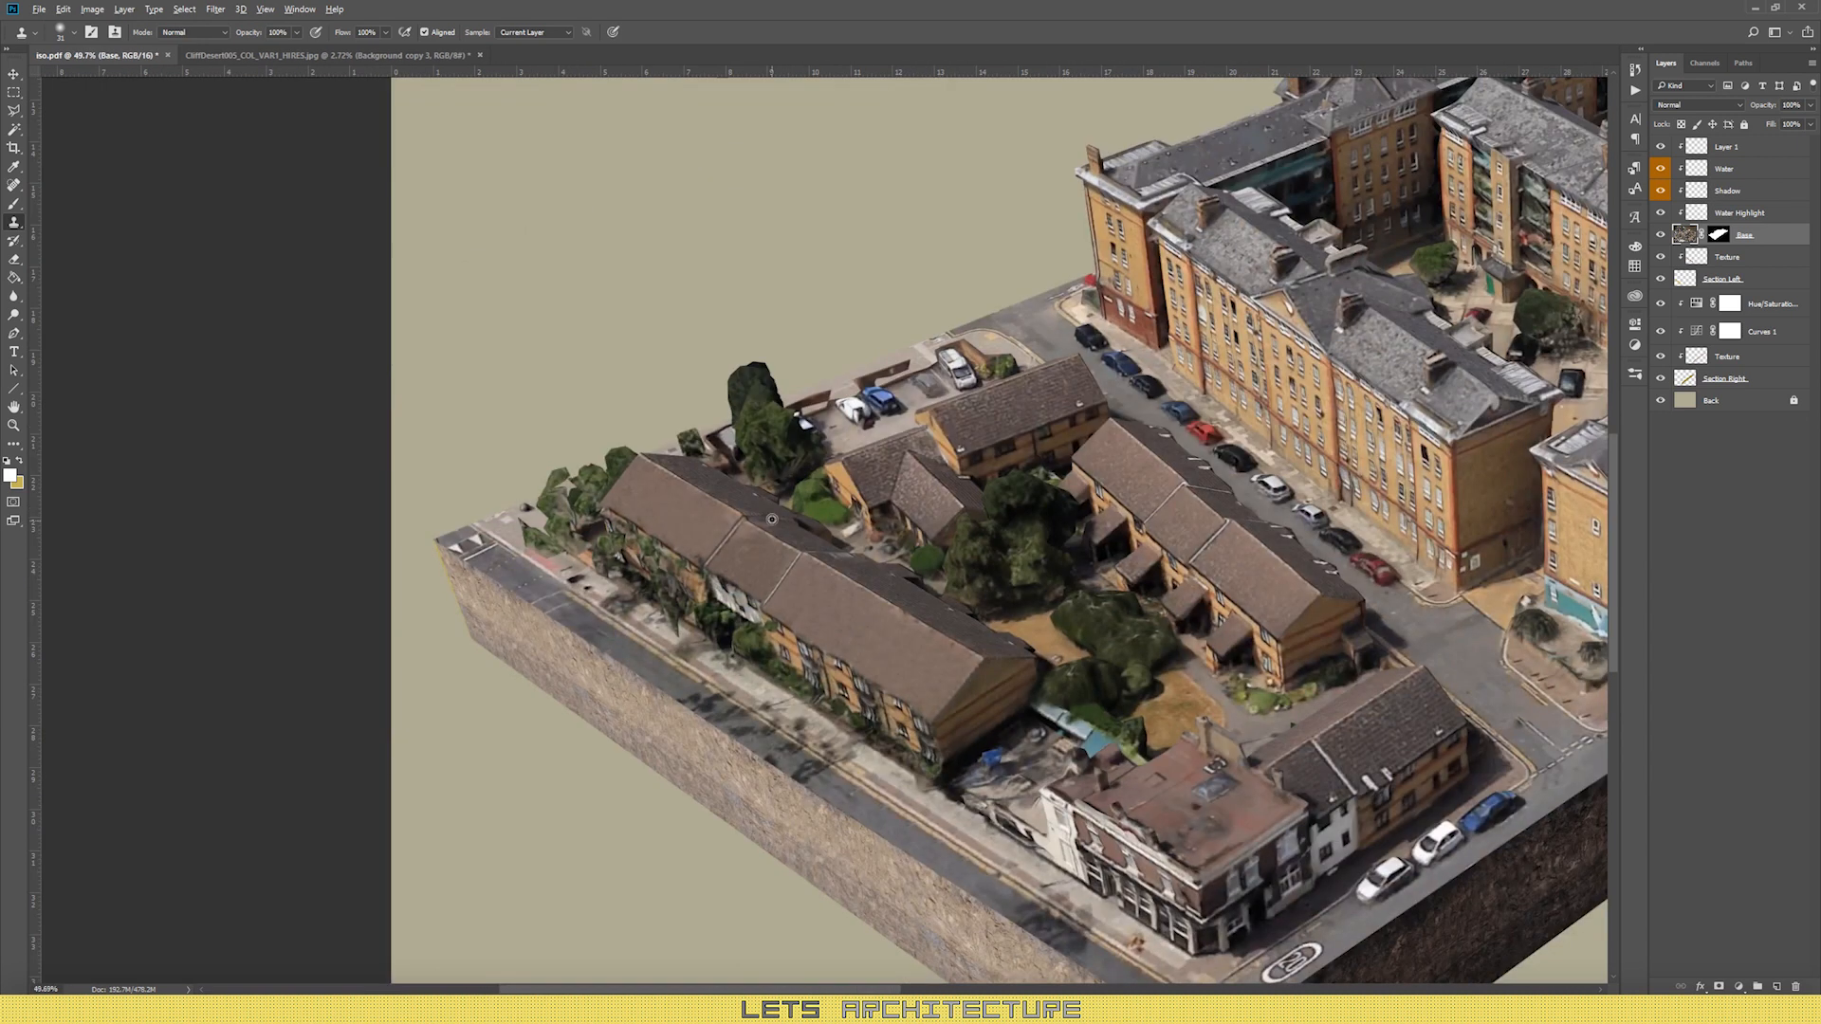
pyautogui.scroll(8, 746, 607)
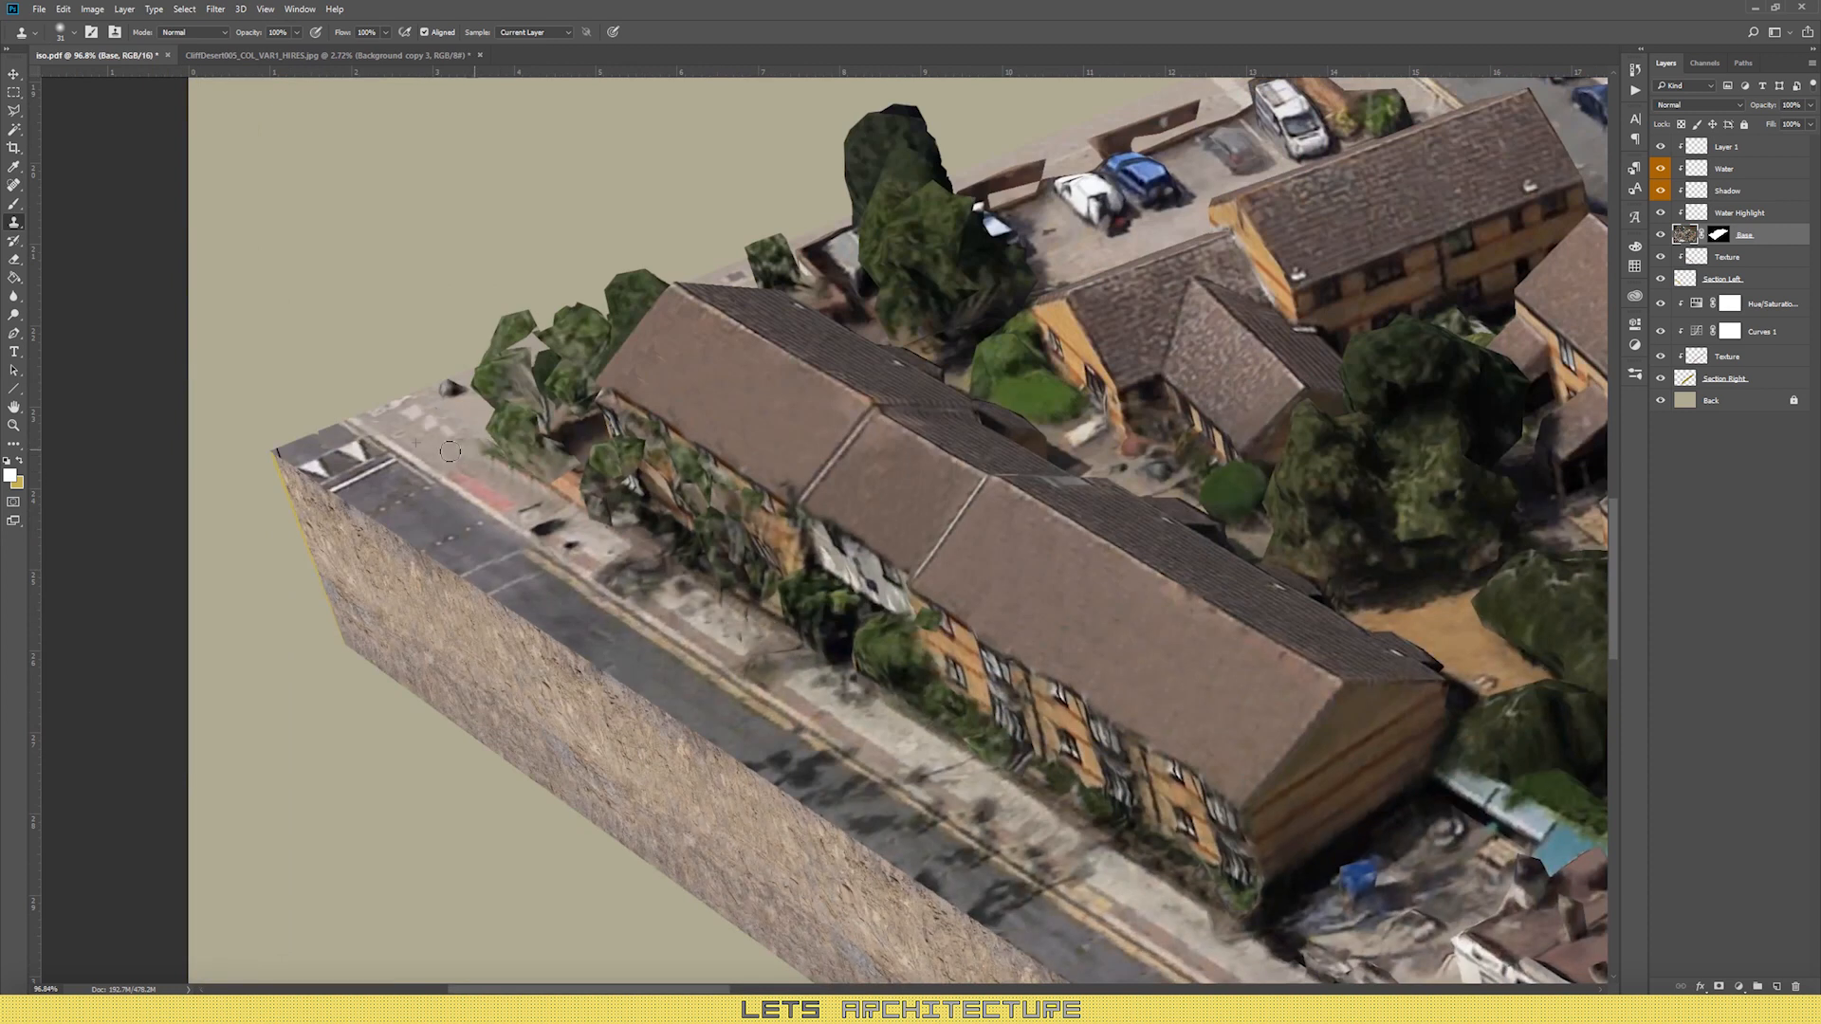
pyautogui.scroll(-8, 450, 451)
# Step: Add an empty layer directly above the Back layer and another one above Layer 1
pyautogui.press('v')
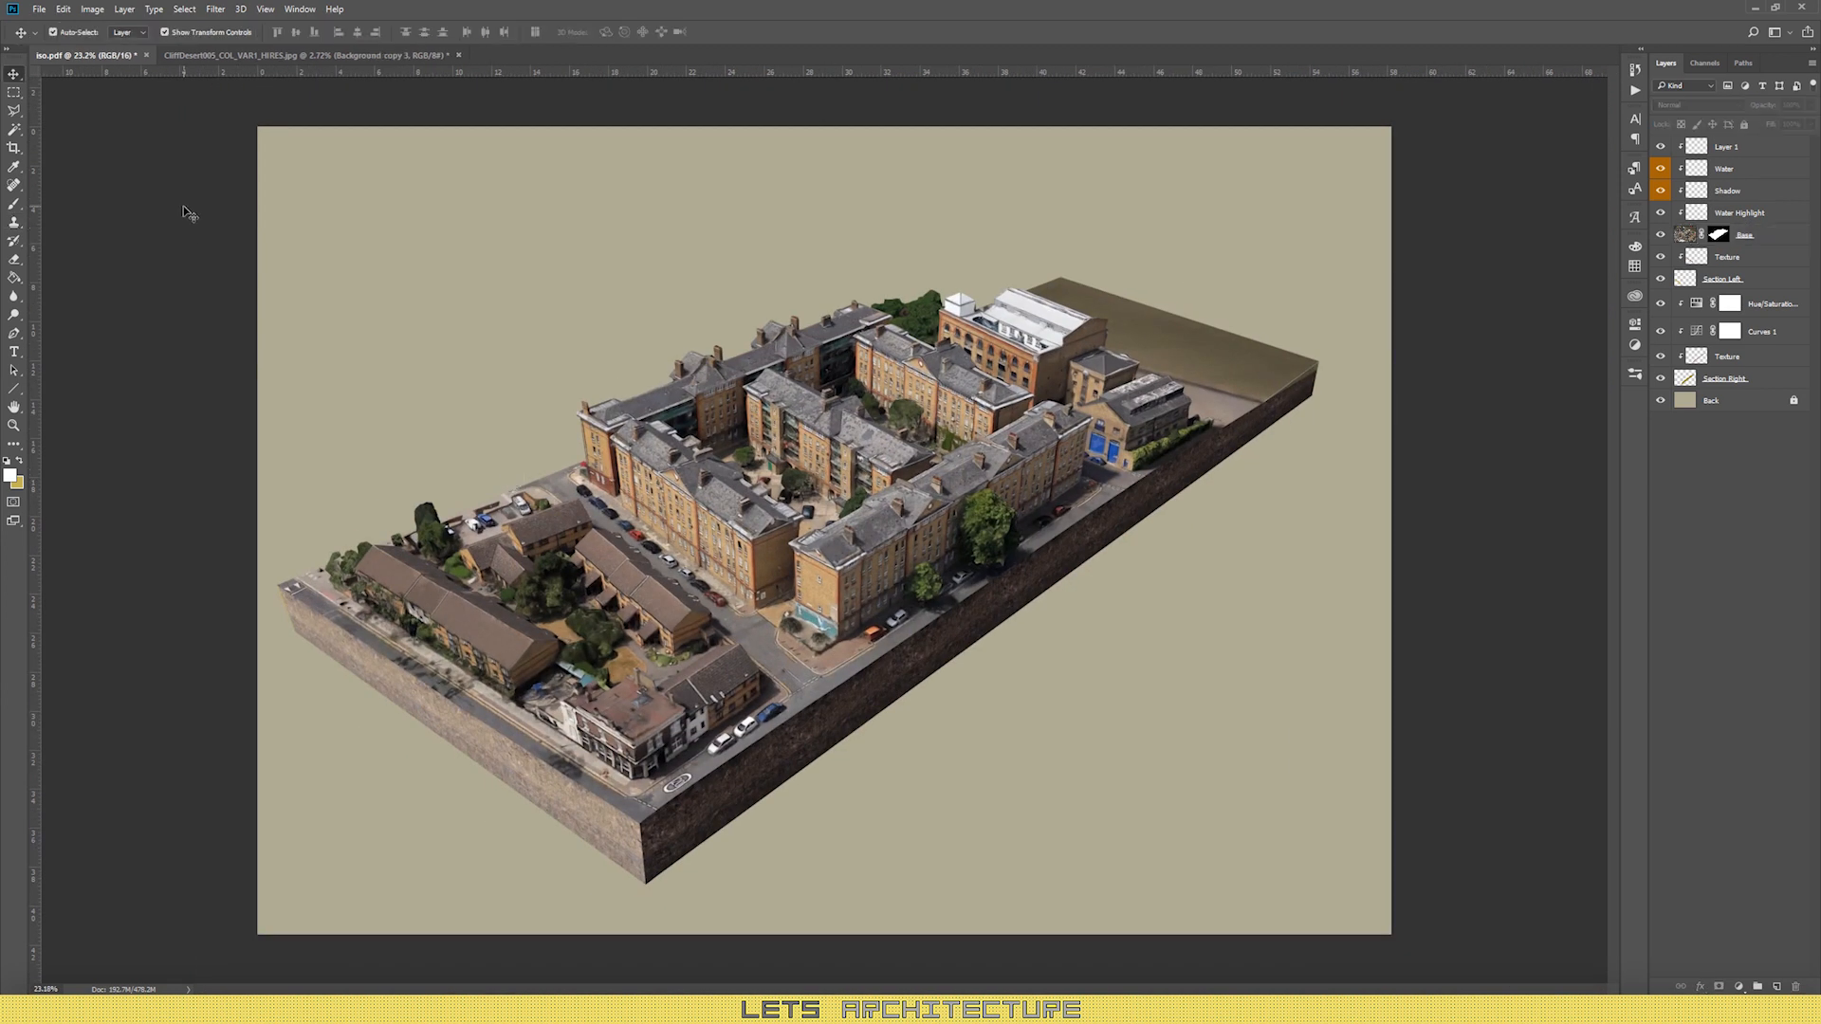
pyautogui.click(1711, 401)
pyautogui.click(1776, 986)
pyautogui.click(13, 111)
pyautogui.click(1727, 147)
pyautogui.click(1777, 987)
pyautogui.click(14, 389)
pyautogui.moveTo(804, 596); pyautogui.dragTo(1308, 460)
pyautogui.hotkey('ctrl', 'z')
# Step: Draw a thin black shallow-angled guide line with the Line tool and place it starting at the block's lowest corner
pyautogui.click(13, 74)
pyautogui.press('d')
pyautogui.click(13, 389)
pyautogui.moveTo(756, 609); pyautogui.dragTo(1098, 521)
pyautogui.press('v')
pyautogui.hotkey('ctrl', 't')
pyautogui.moveTo(951, 550); pyautogui.dragTo(843, 826)
pyautogui.press('Return')
# Step: On another new layer, draw a second guide line parallel to the right section face's lower edge and offset outward from it
pyautogui.click(1715, 423)
pyautogui.click(13, 111)
pyautogui.hotkey('ctrl', '0')
pyautogui.click(1746, 147)
pyautogui.click(1777, 987)
pyautogui.click(13, 389)
pyautogui.moveTo(627, 922); pyautogui.dragTo(1398, 356)
pyautogui.click(18, 77)
pyautogui.moveTo(996, 722); pyautogui.dragTo(1047, 726)
pyautogui.moveTo(1445, 361); pyautogui.dragTo(1441, 357)
pyautogui.press('Return')
pyautogui.moveTo(1181, 578); pyautogui.dragTo(1149, 591)
# Step: On the layer above Back, outline the cast-shadow strip along the right section face with the Polygonal Lasso, following the guide lines
pyautogui.click(1715, 445)
pyautogui.click(13, 111)
pyautogui.scroll(6, 689, 932)
pyautogui.click(498, 899)
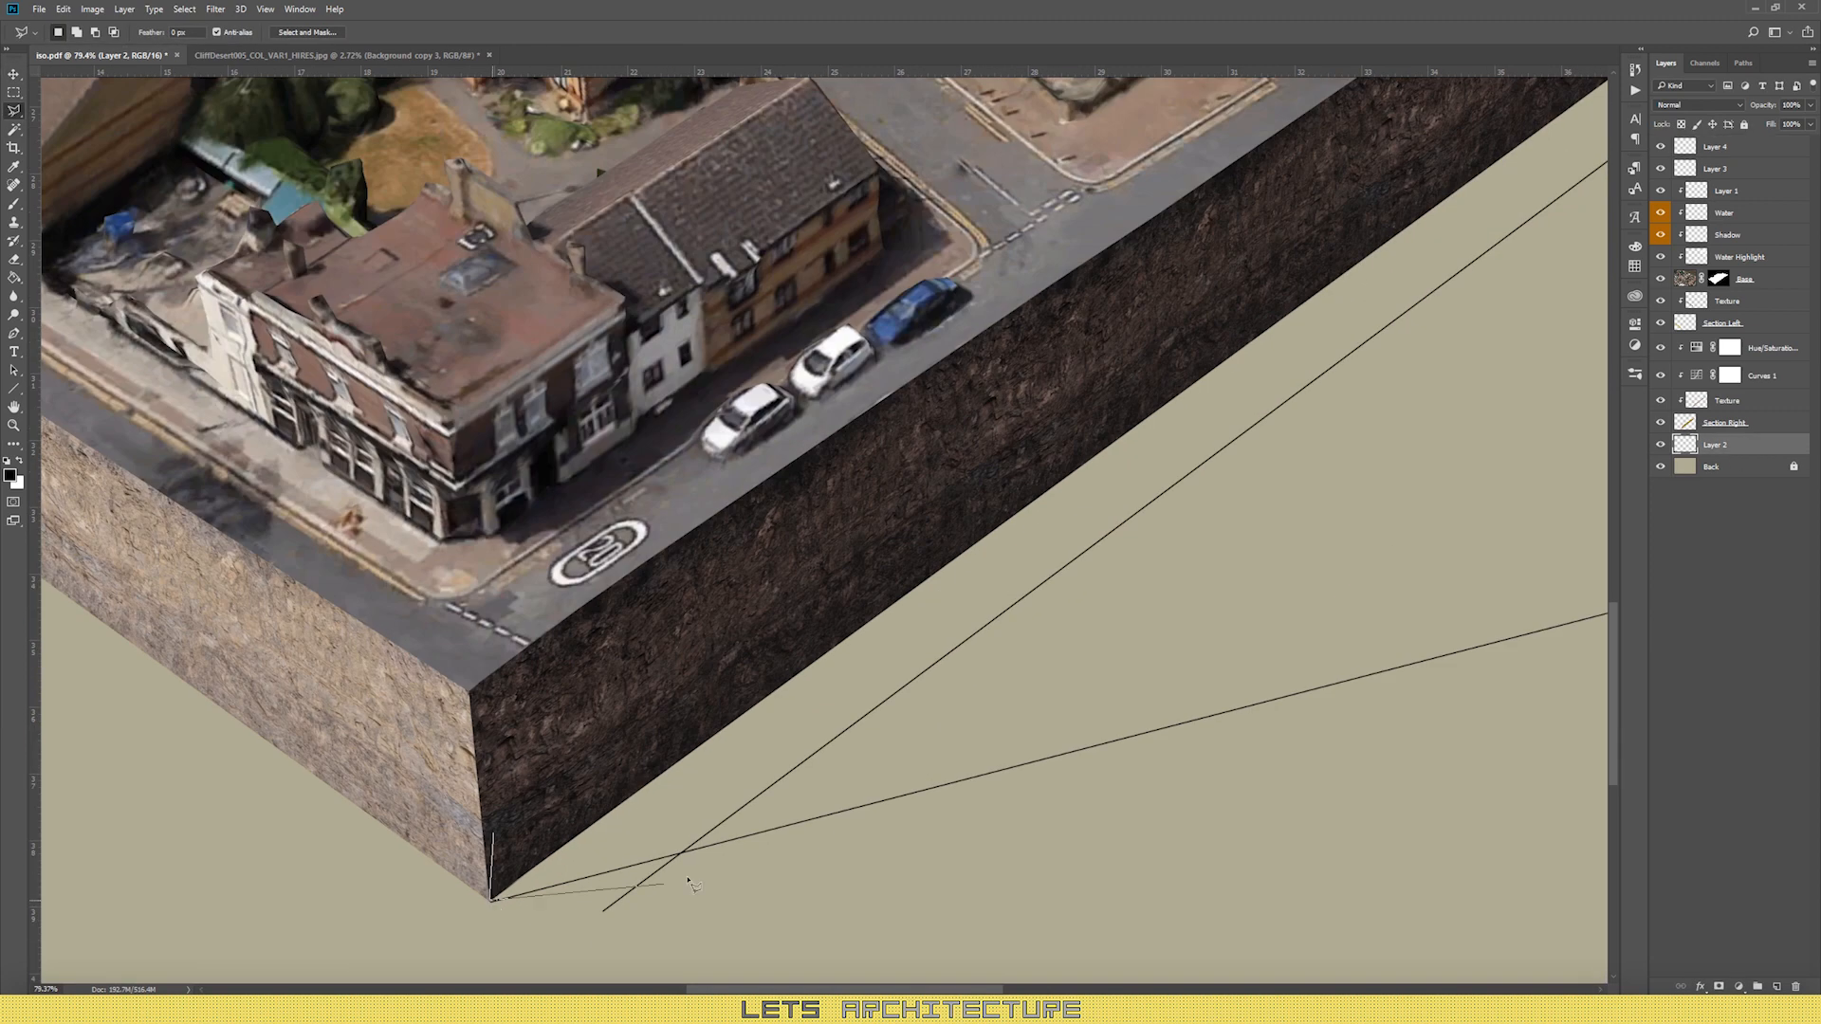
pyautogui.moveTo(1347, 361); pyautogui.dragTo(688, 676)
pyautogui.click(1223, 442)
pyautogui.click(1094, 410)
pyautogui.click(1031, 473)
pyautogui.doubleClick(892, 543)
pyautogui.keyDown('alt'); pyautogui.click(605, 227); pyautogui.keyUp('alt')
pyautogui.press('Escape')
pyautogui.keyDown('alt'); pyautogui.click(533, 242); pyautogui.keyUp('alt')
pyautogui.click(1484, 553)
pyautogui.doubleClick(1172, 352)
pyautogui.scroll(-13, 1166, 352)
# Step: Fill the shadow selection with black, deselect it and delete the two guide-line layers
pyautogui.click(14, 204)
pyautogui.click(13, 278)
pyautogui.click(901, 707)
pyautogui.click(13, 92)
pyautogui.hotkey('ctrl', 'd')
pyautogui.click(1715, 169)
pyautogui.keyDown('shift'); pyautogui.click(1715, 147); pyautogui.keyUp('shift')
pyautogui.press('Delete')
# Step: Set the cast-shadow layer to Multiply blending at 80% opacity
pyautogui.click(1715, 401)
pyautogui.click(1698, 106)
pyautogui.click(1684, 139)
pyautogui.moveTo(1799, 105); pyautogui.dragTo(1714, 117)
pyautogui.write('80')
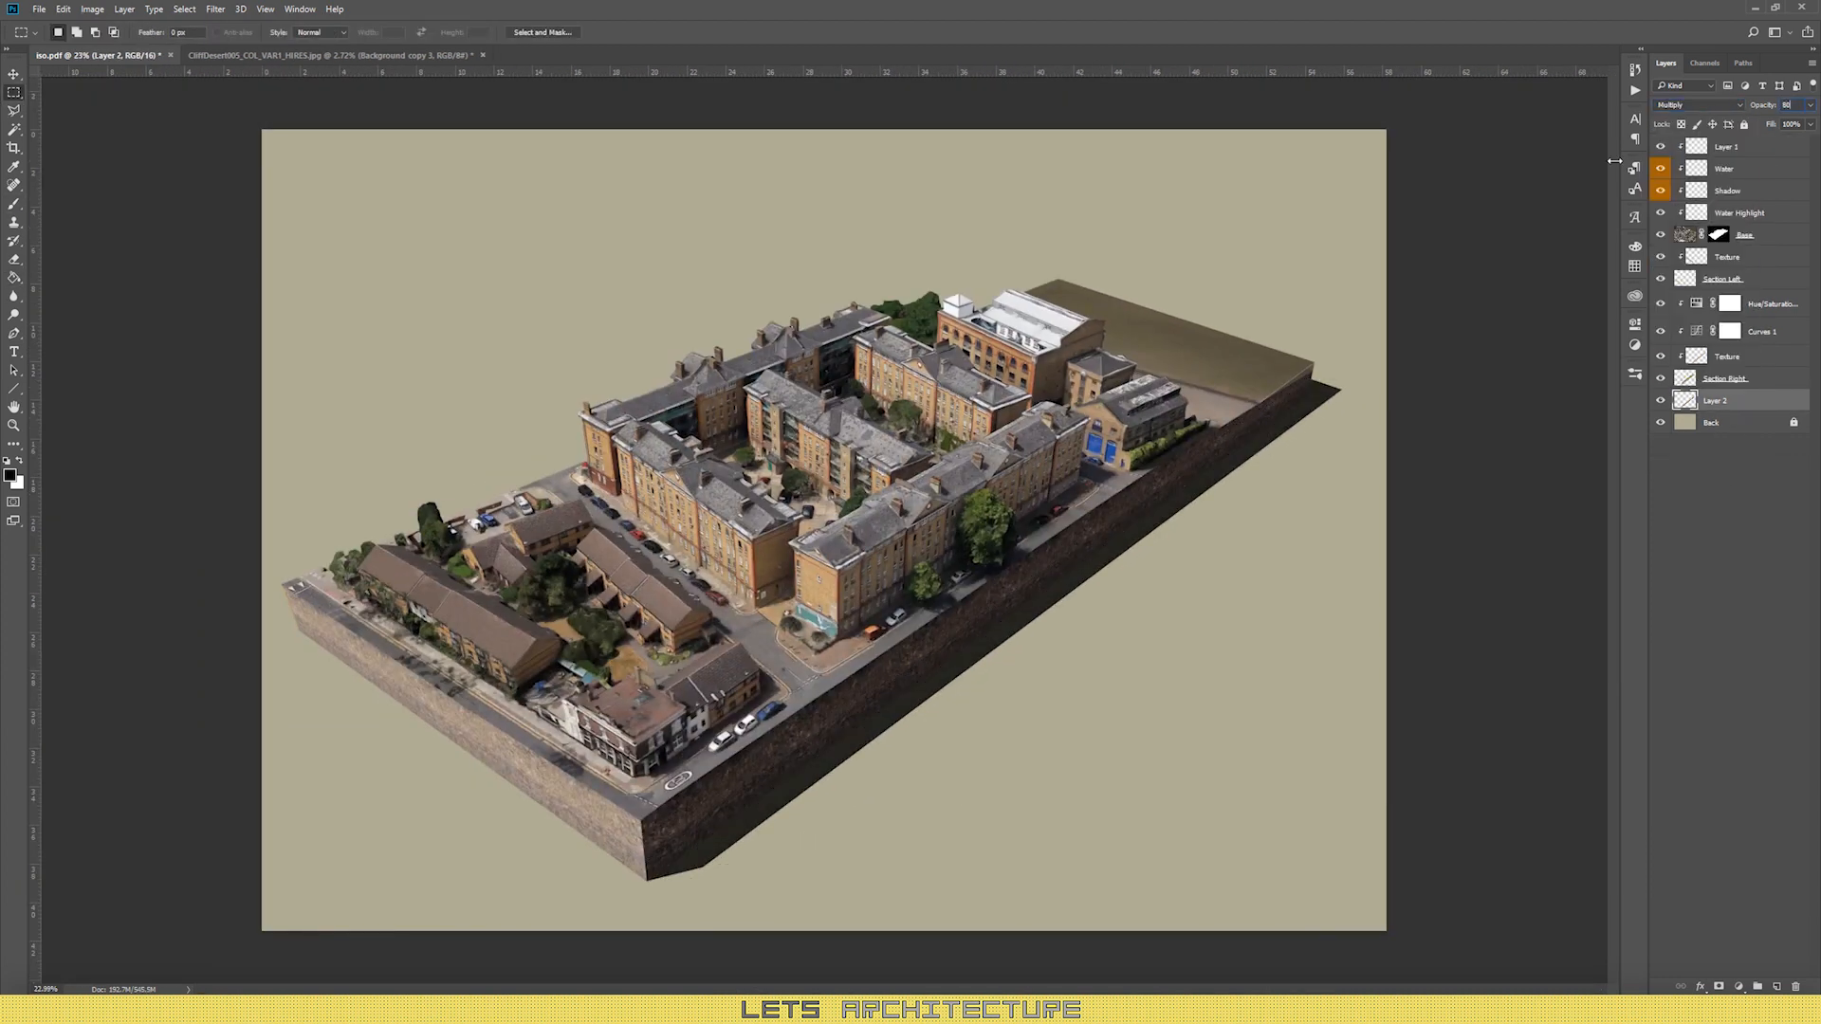
pyautogui.click(13, 74)
pyautogui.scroll(-3, 493, 427)
pyautogui.click(418, 379)
pyautogui.hotkey('ctrl', '0')
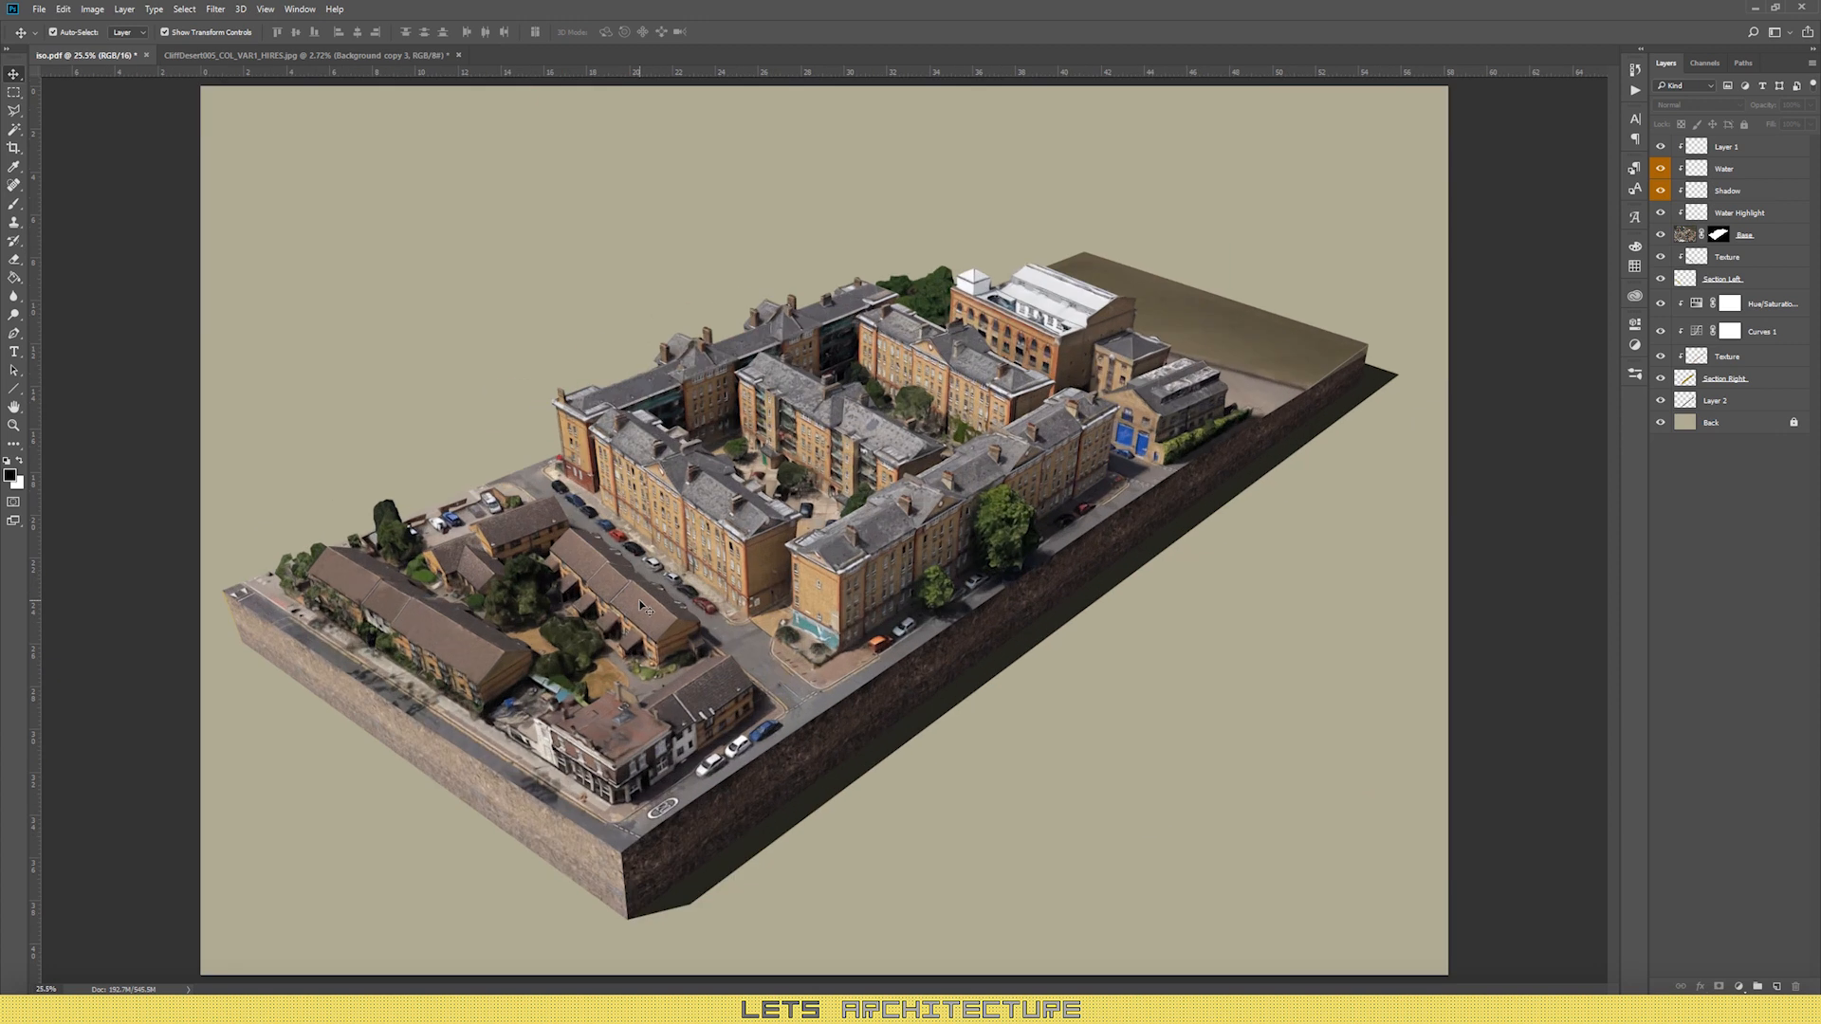
# Step: Add a layer directly above Back and paint a soft black shadow around the block with a large soft brush
pyautogui.click(1755, 423)
pyautogui.click(1777, 986)
pyautogui.click(13, 204)
pyautogui.rightClick(500, 661)
pyautogui.click(652, 699)
pyautogui.moveTo(332, 607)
pyautogui.mouseDown()
pyautogui.moveTo(351, 683)
pyautogui.moveTo(1269, 424)
pyautogui.moveTo(379, 702)
pyautogui.mouseUp()
pyautogui.rightClick(630, 691)
pyautogui.moveTo(781, 730); pyautogui.dragTo(760, 730)
pyautogui.moveTo(721, 834)
pyautogui.mouseDown()
pyautogui.moveTo(655, 882)
pyautogui.moveTo(261, 619)
pyautogui.mouseUp()
# Step: Erase excess painted shadow along the block's rear edges with a soft Eraser, undoing the last stroke
pyautogui.click(14, 259)
pyautogui.rightClick(225, 579)
pyautogui.click(355, 616)
pyautogui.moveTo(531, 408)
pyautogui.mouseDown()
pyautogui.moveTo(365, 456)
pyautogui.moveTo(214, 583)
pyautogui.mouseUp()
pyautogui.moveTo(1091, 223); pyautogui.dragTo(1462, 280)
pyautogui.moveTo(1299, 465); pyautogui.dragTo(1167, 598)
pyautogui.hotkey('ctrl', 'z')
# Step: Fade the painted shadow's outer edges with the Eraser at size 1000 and lower the shadow layer's opacity
pyautogui.rightClick(1354, 700)
pyautogui.write('1000')
pyautogui.press('Return')
pyautogui.moveTo(1319, 617)
pyautogui.mouseDown()
pyautogui.moveTo(1375, 569)
pyautogui.moveTo(1442, 455)
pyautogui.mouseUp()
pyautogui.scroll(-3, 823, 664)
pyautogui.moveTo(334, 678); pyautogui.dragTo(616, 882)
pyautogui.moveTo(1810, 105); pyautogui.dragTo(1752, 124)
pyautogui.scroll(2, 823, 532)
pyautogui.scroll(-3, 824, 531)
# Step: Fill the Back layer with white
pyautogui.click(1711, 445)
pyautogui.click(13, 278)
pyautogui.click(673, 379)
pyautogui.click(1163, 541)
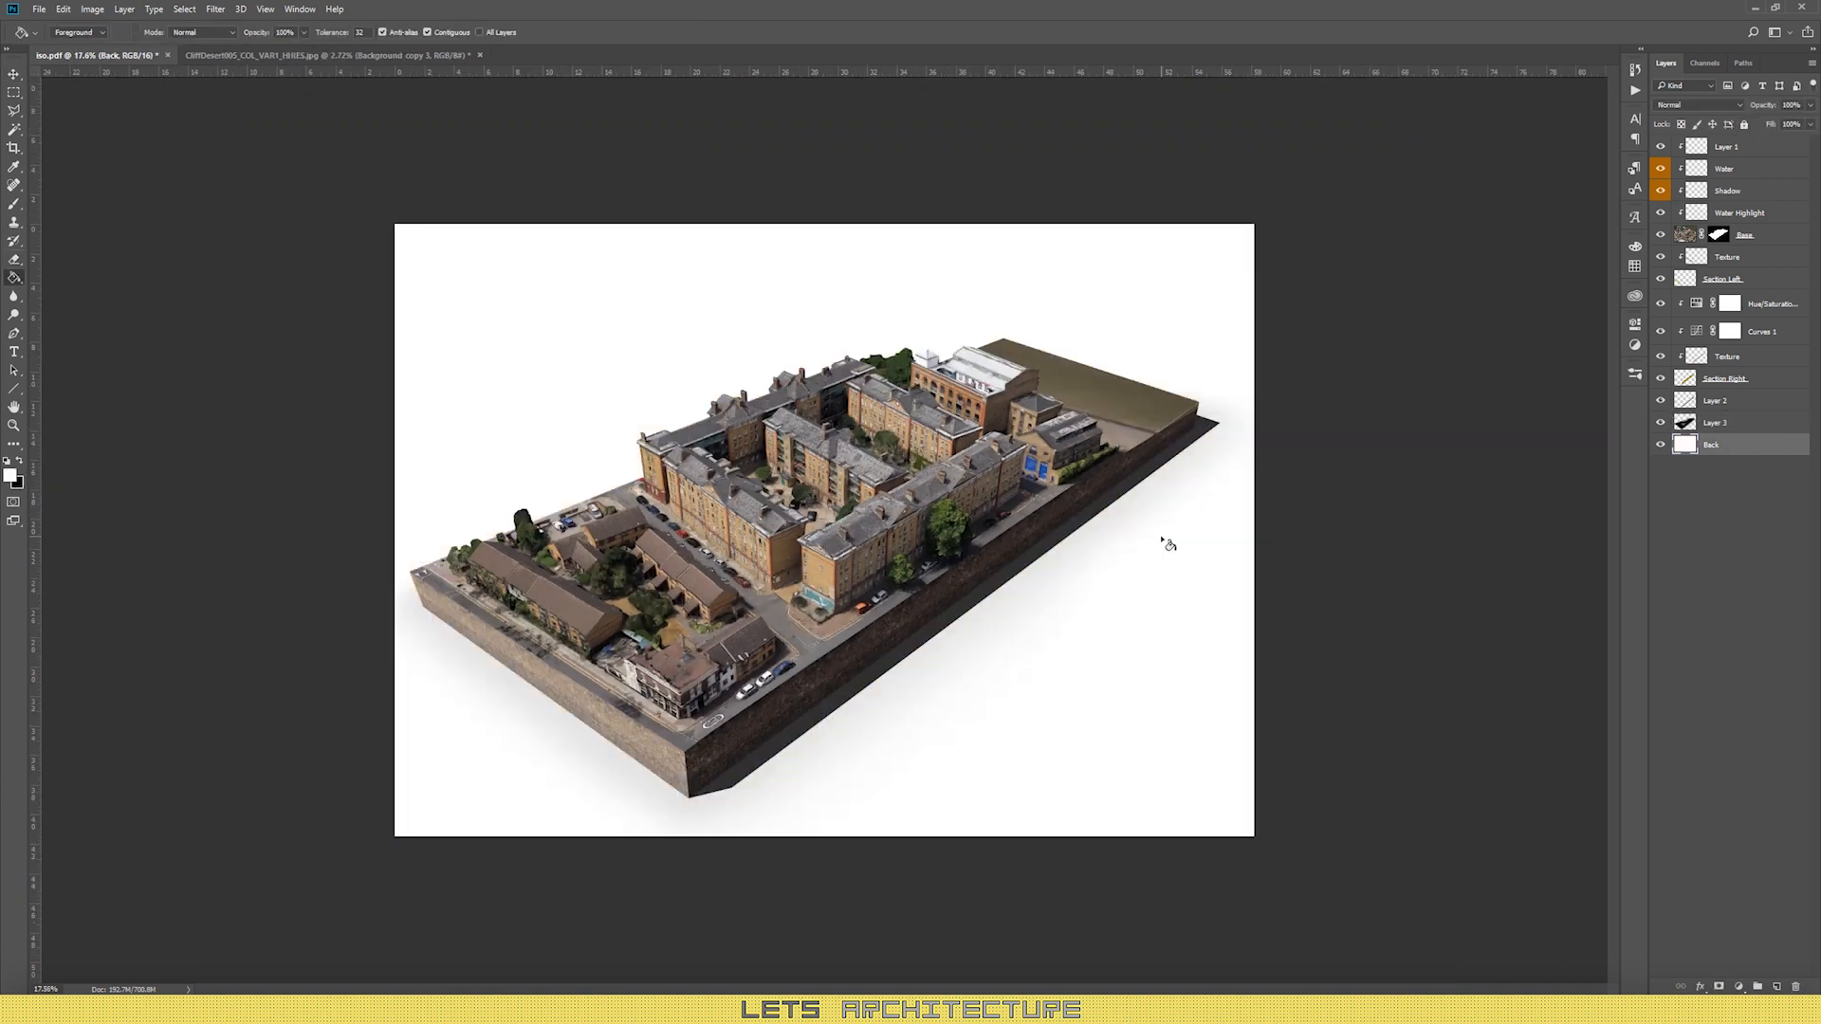
# Step: Change the foreground colour to light grey and fill the Back layer with it
pyautogui.click(9, 474)
pyautogui.click(958, 586)
pyautogui.click(1277, 540)
pyautogui.click(1182, 532)
pyautogui.click(13, 74)
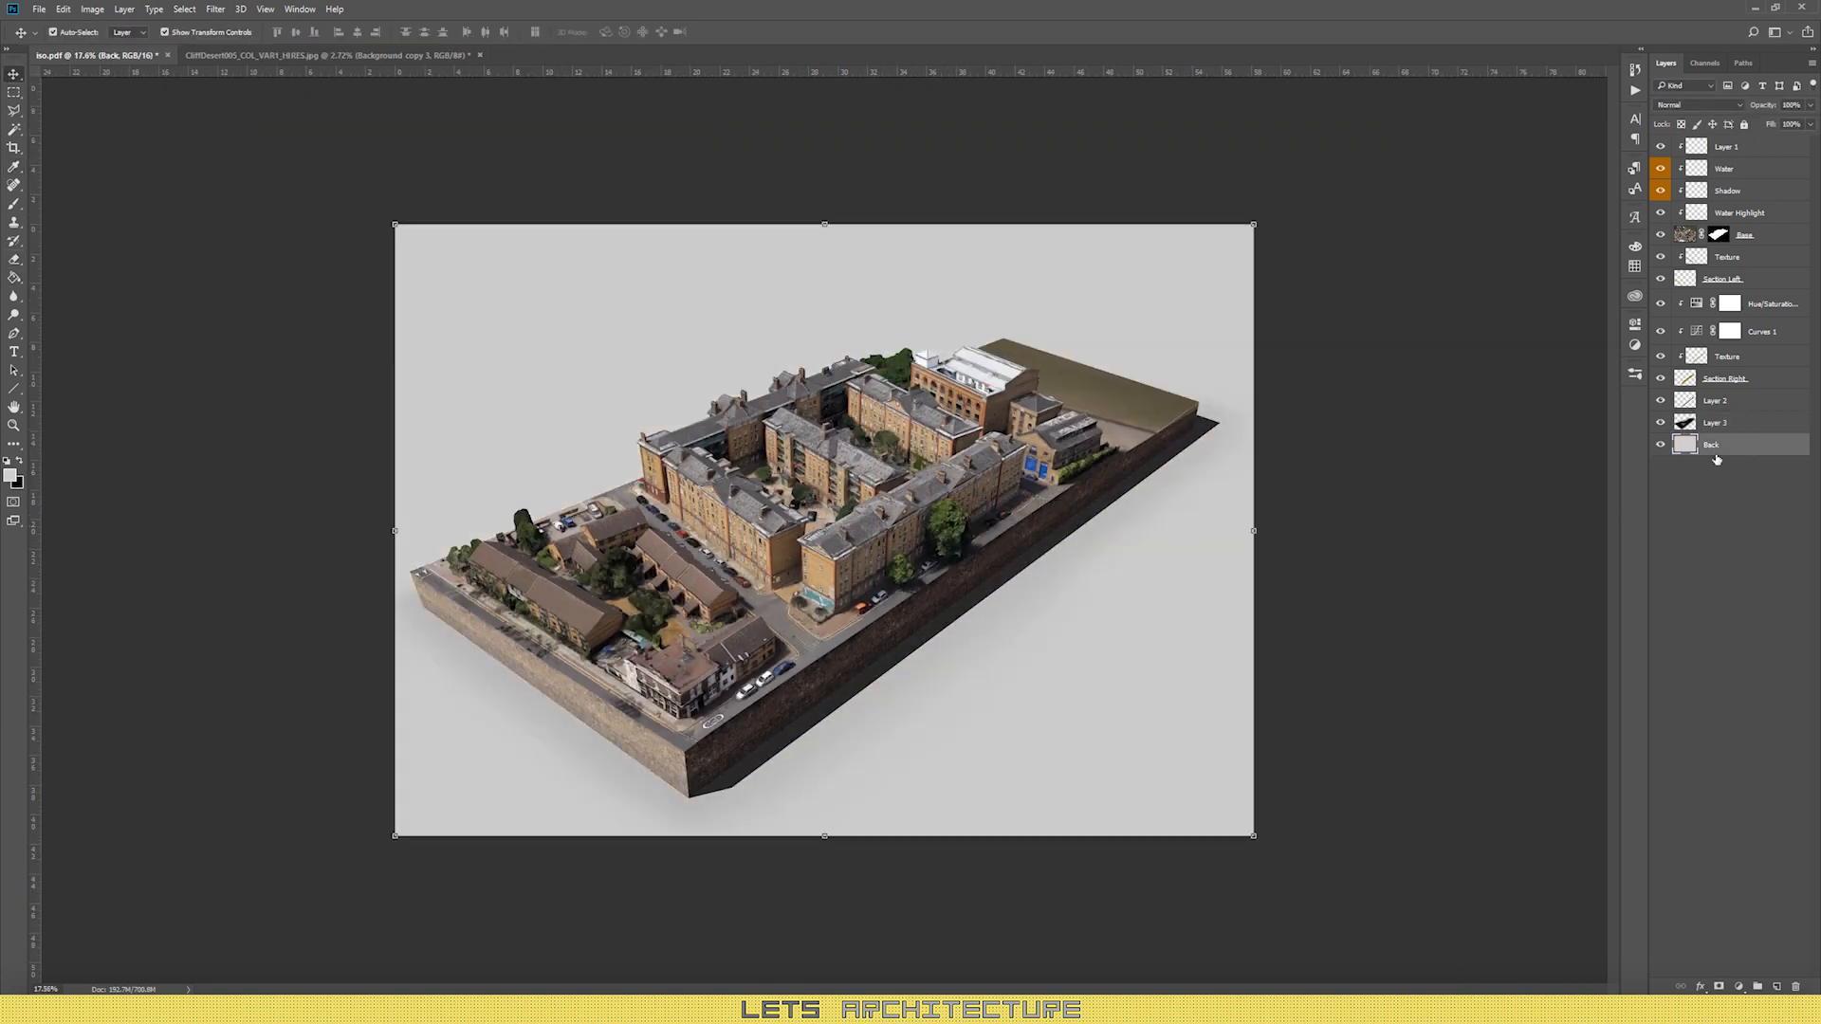
# Step: Add a black Multiply drop shadow at a 90° angle to the Base layer and adjust its size and distance
pyautogui.doubleClick(1772, 234)
pyautogui.click(1082, 364)
pyautogui.moveTo(1304, 234); pyautogui.dragTo(1345, 209)
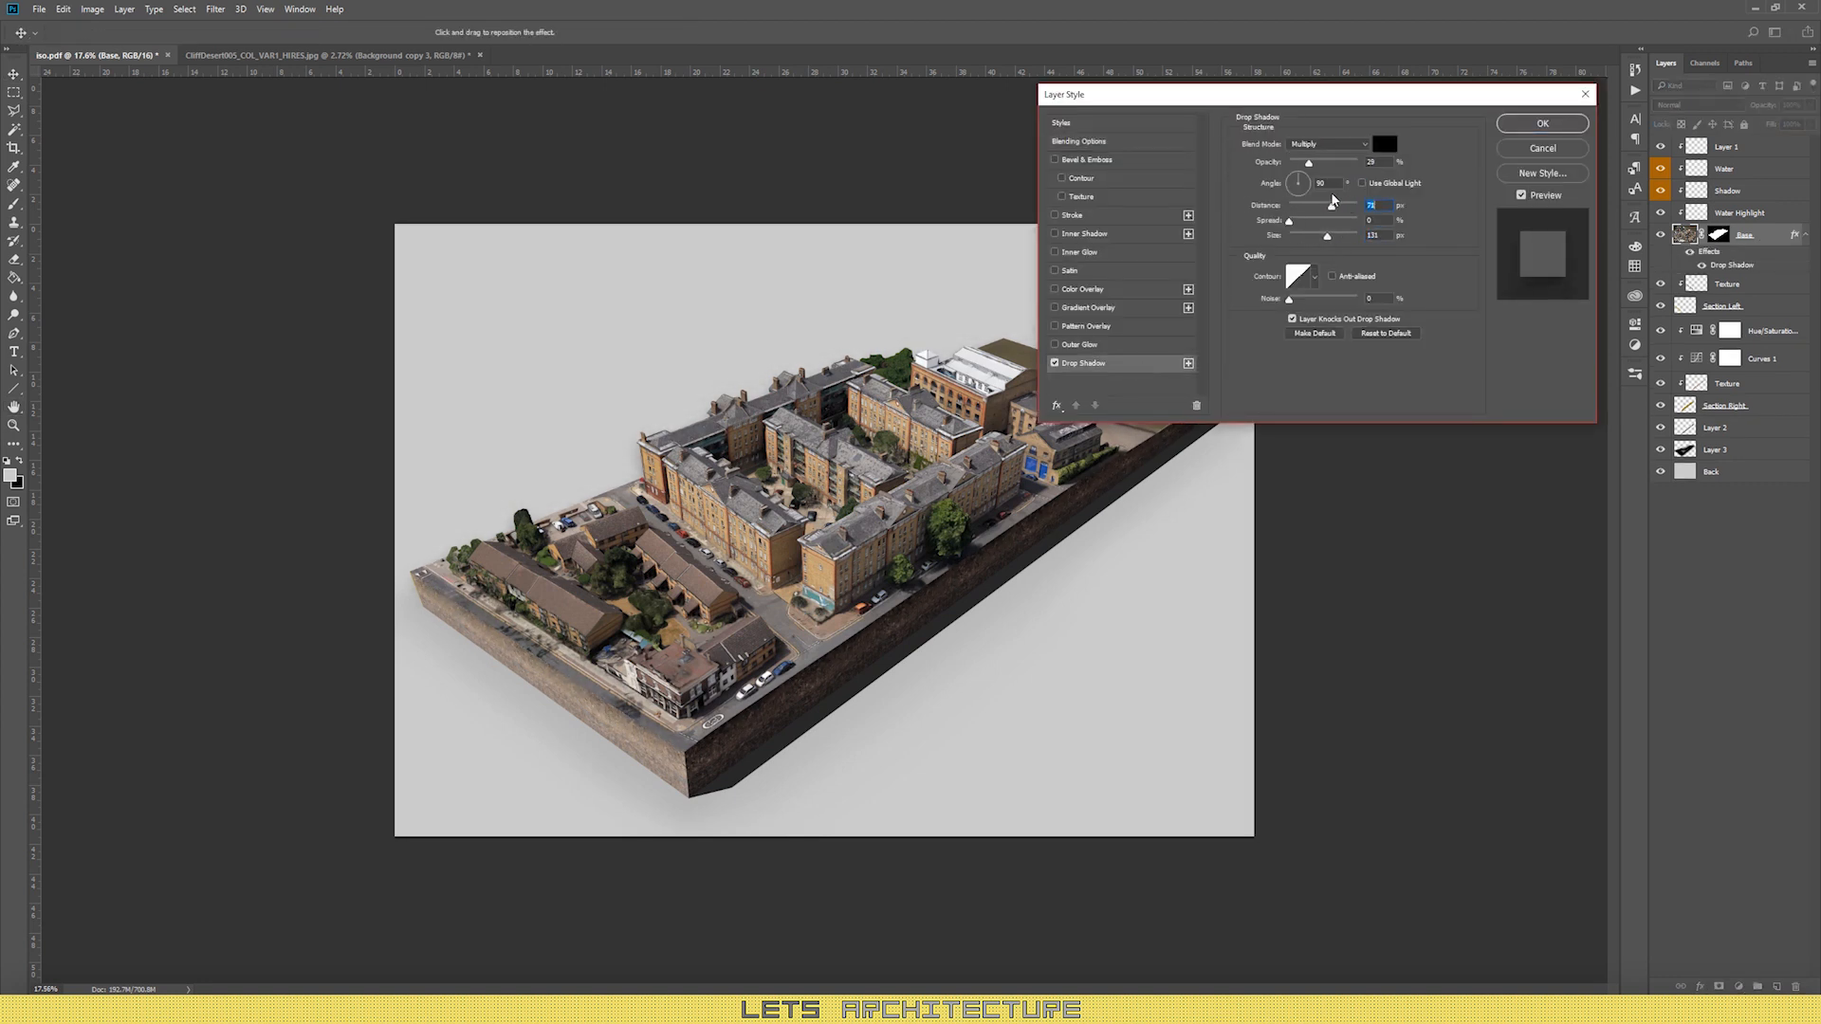
pyautogui.click(1542, 123)
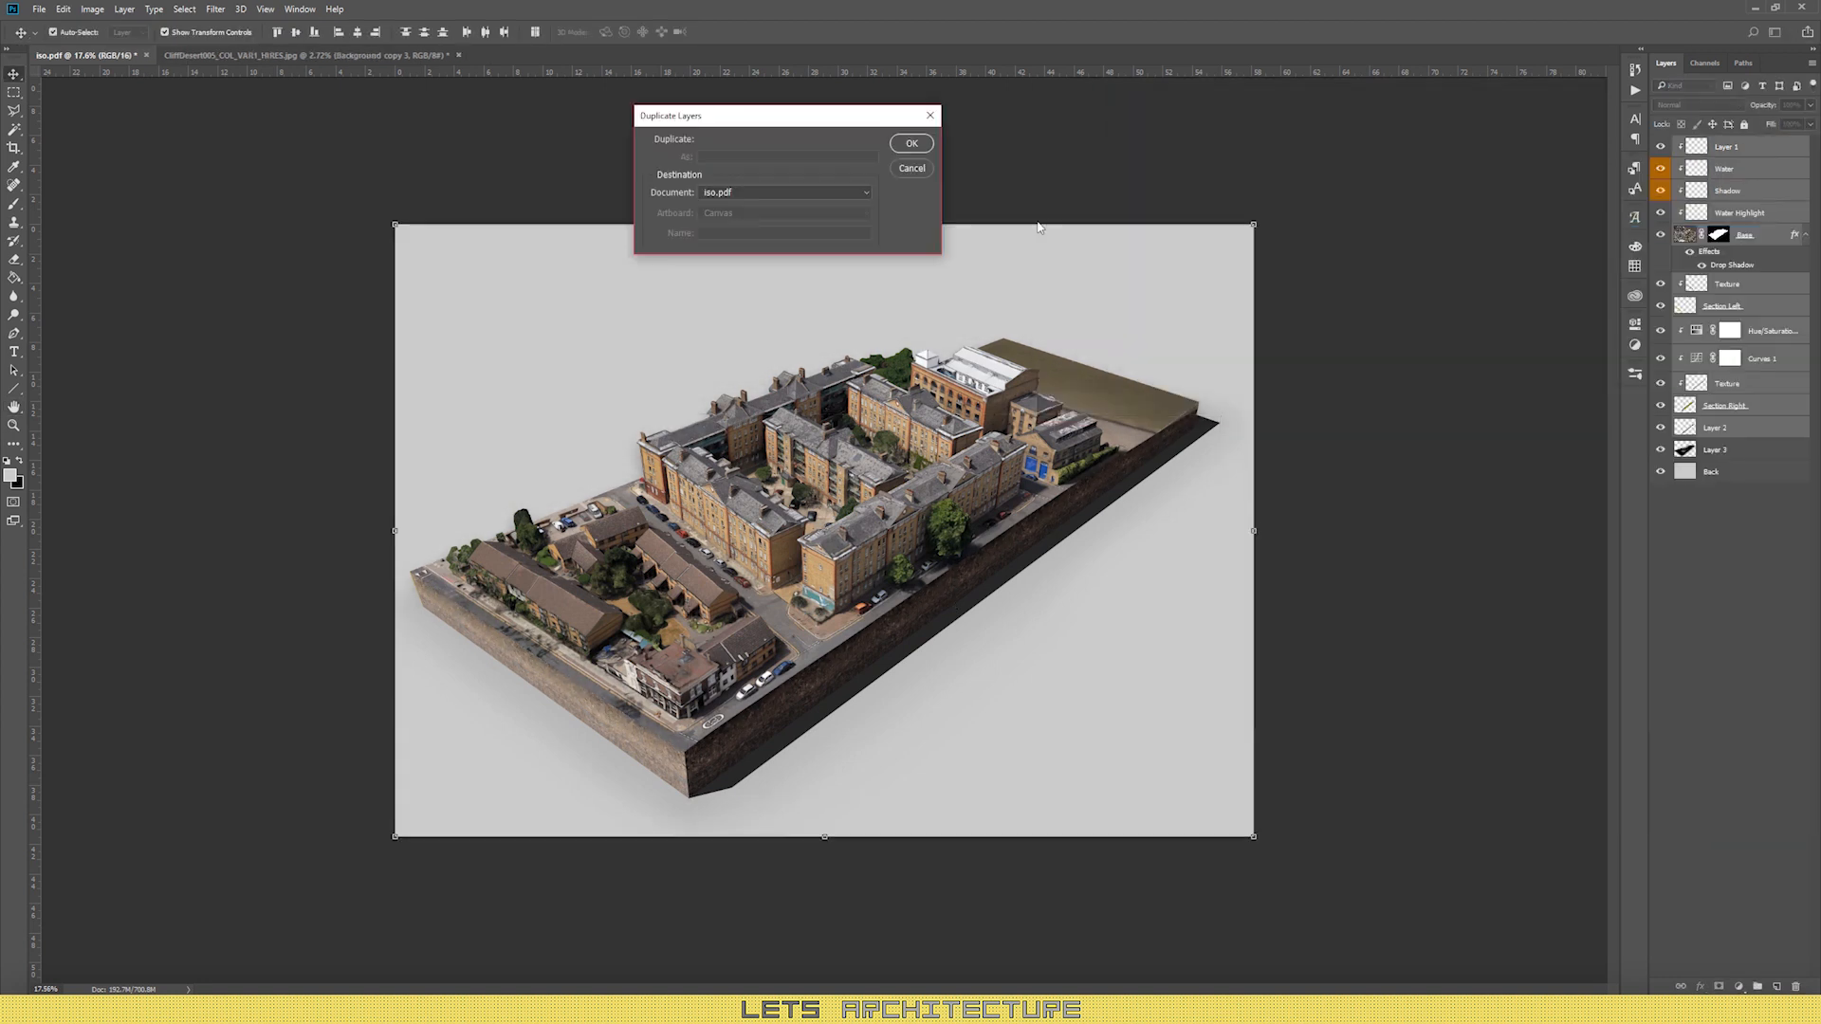
# Step: Duplicate the selected block layers within iso.pdf and adjust the merged copy's drop shadow distance, spread and size
pyautogui.click(910, 142)
pyautogui.doubleClick(1754, 147)
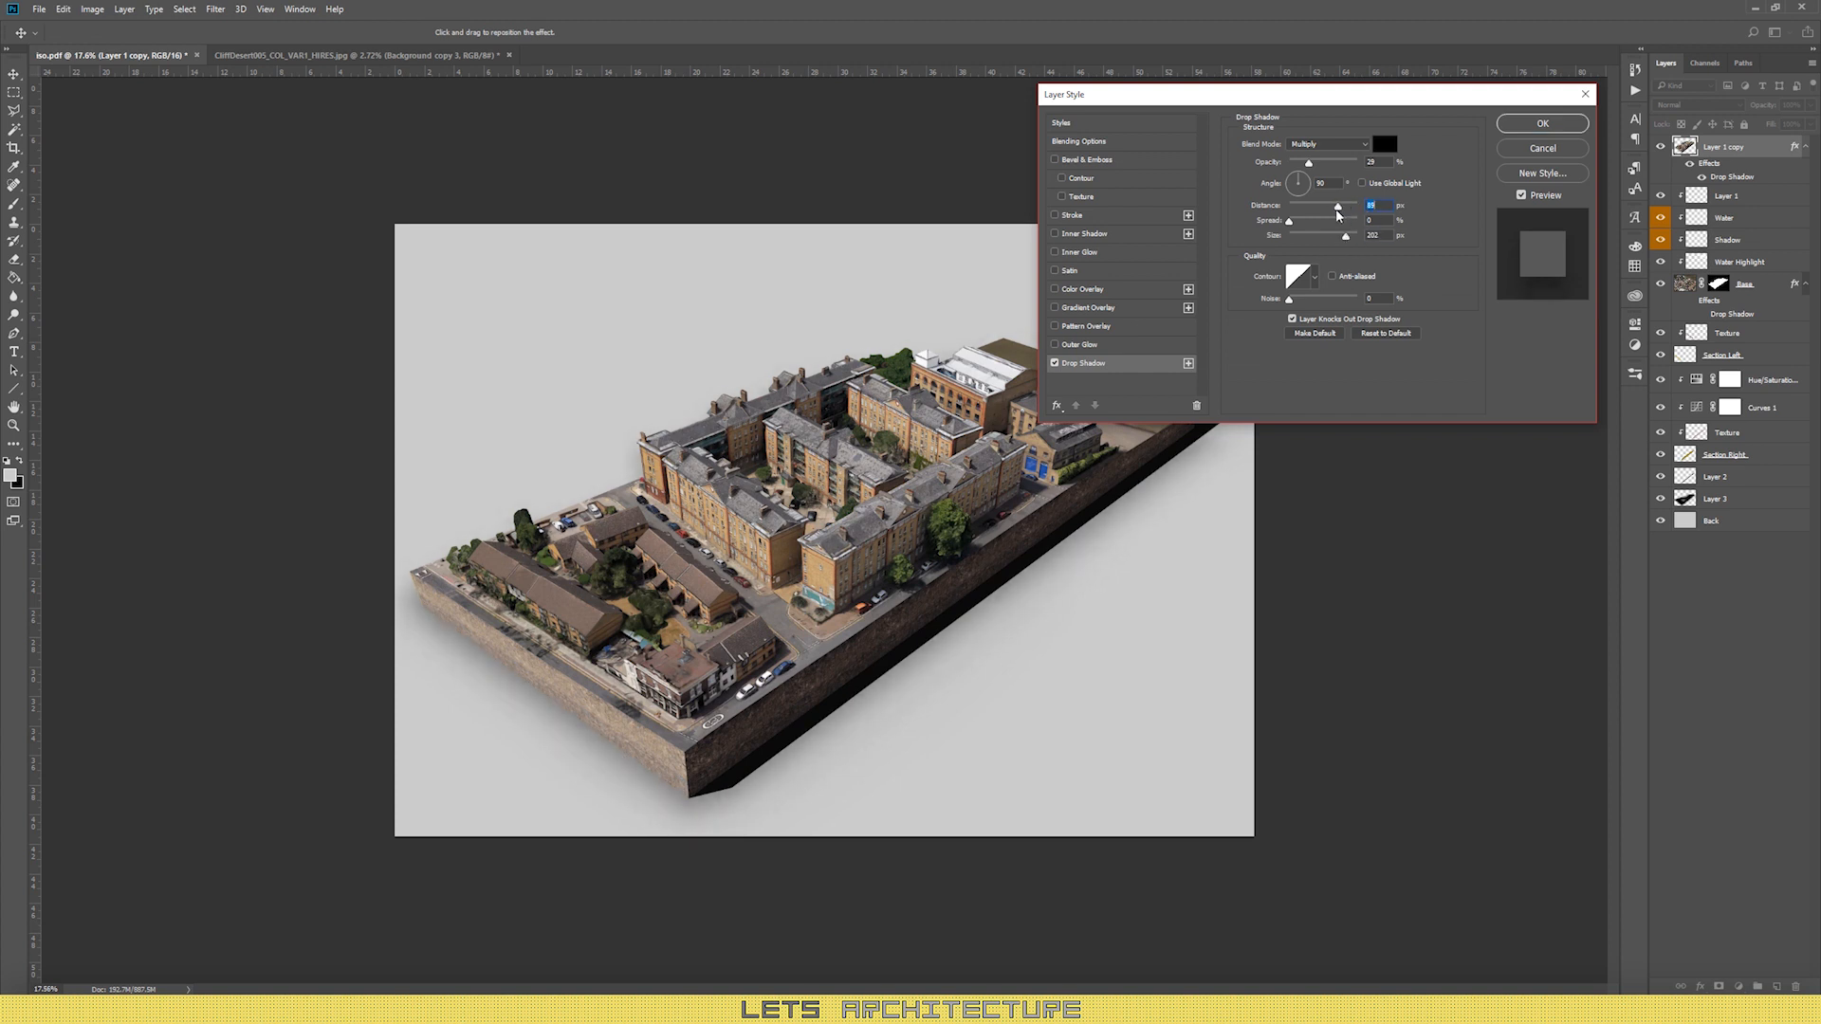
pyautogui.moveTo(1338, 216); pyautogui.dragTo(1288, 224)
pyautogui.click(1289, 222)
pyautogui.moveTo(1349, 237); pyautogui.dragTo(1339, 210)
pyautogui.moveTo(1340, 237); pyautogui.dragTo(1358, 237)
pyautogui.click(1544, 125)
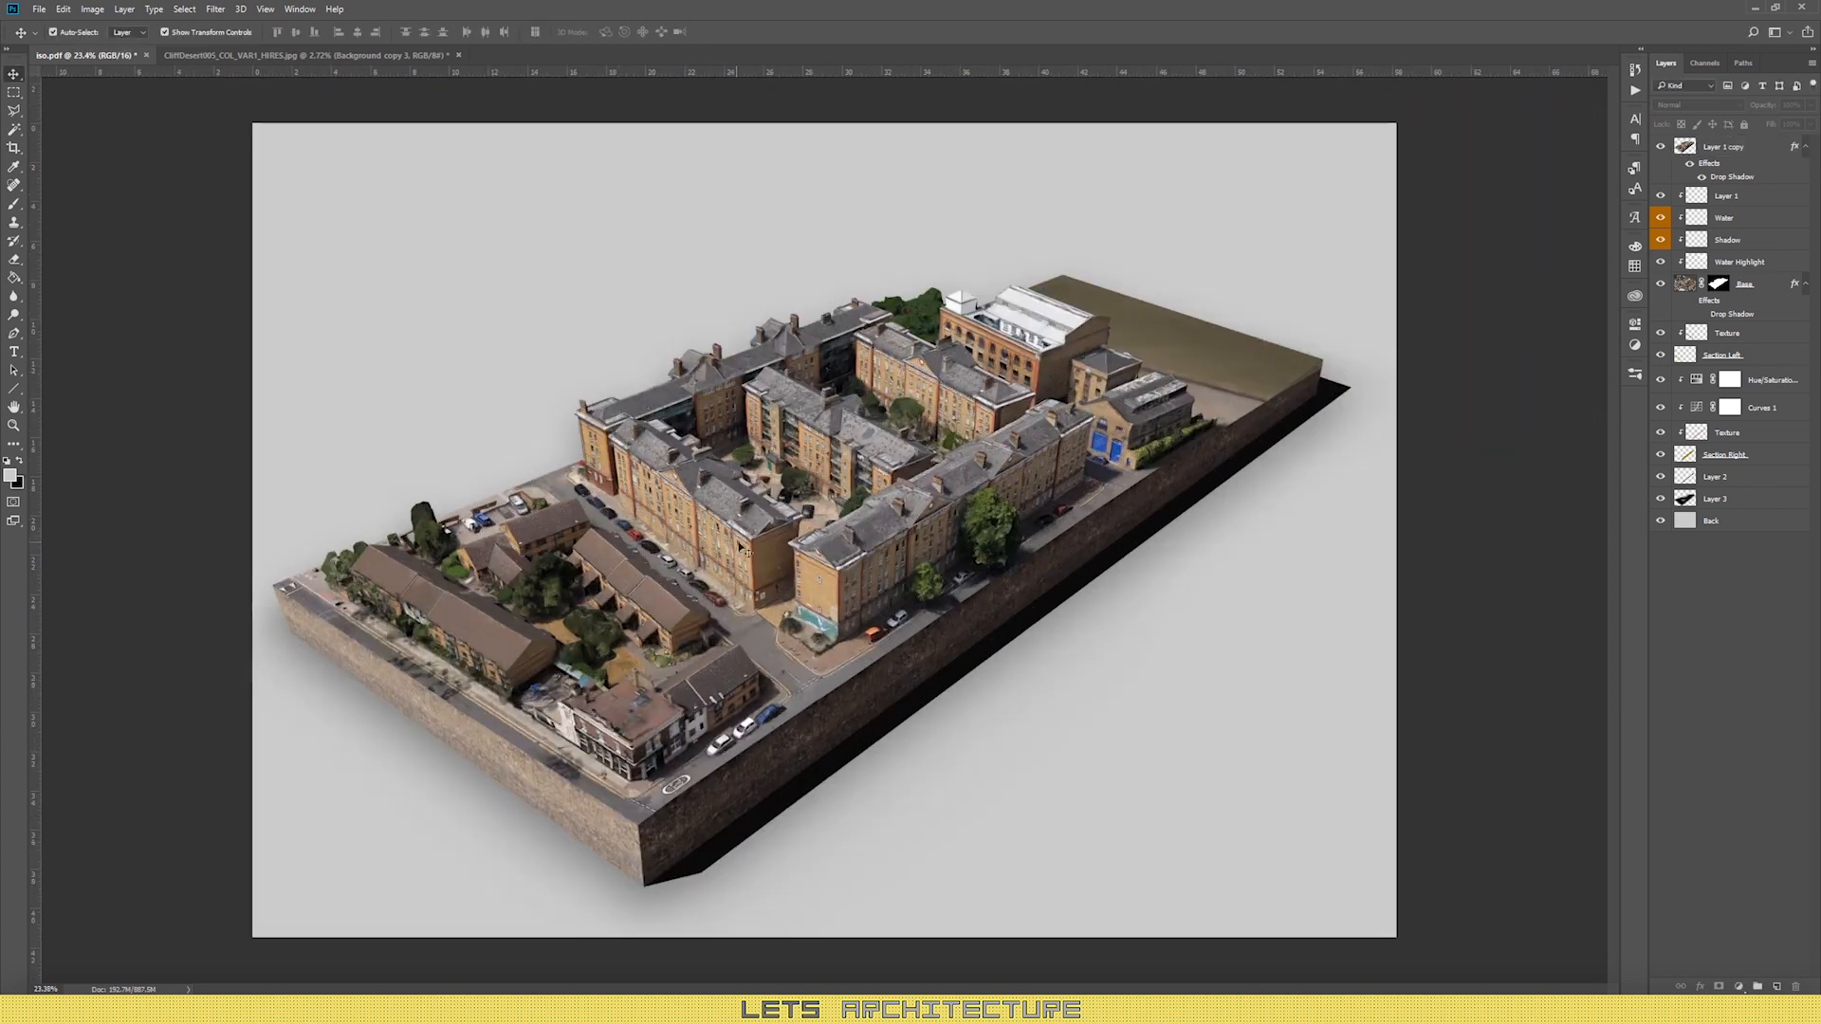